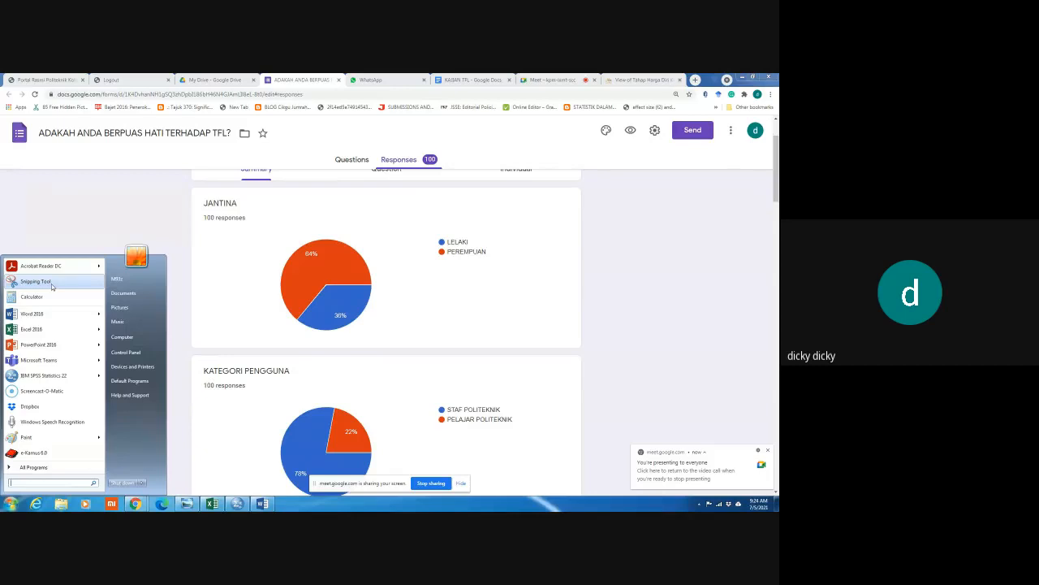
Capture the JANTINA pie chart and its legend with the Snipping Tool and copy the snip
{"action": "left_click", "coordinate": [51, 283]}
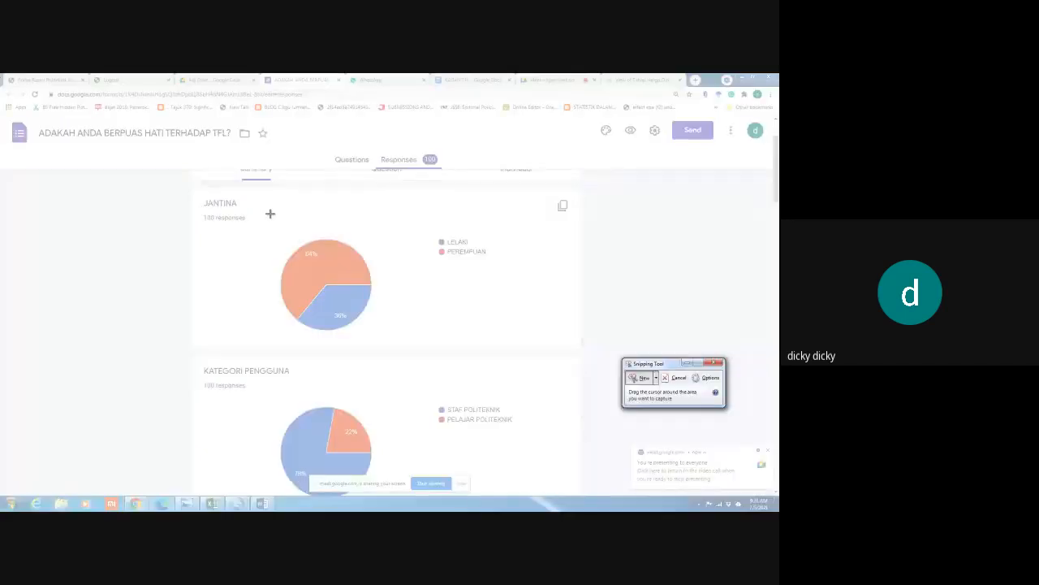
{"action": "left_click_drag", "start_coordinate": [275, 220], "coordinate": [496, 337]}
{"action": "right_click", "coordinate": [390, 272]}
{"action": "left_click", "coordinate": [406, 286]}
Switch to Document1 in Word and delete the bracketed note "(buat bentuk jadual kemudian sikit penerangan)" after the "Analisis demografi" heading
{"action": "key", "text": "alt+Tab"}
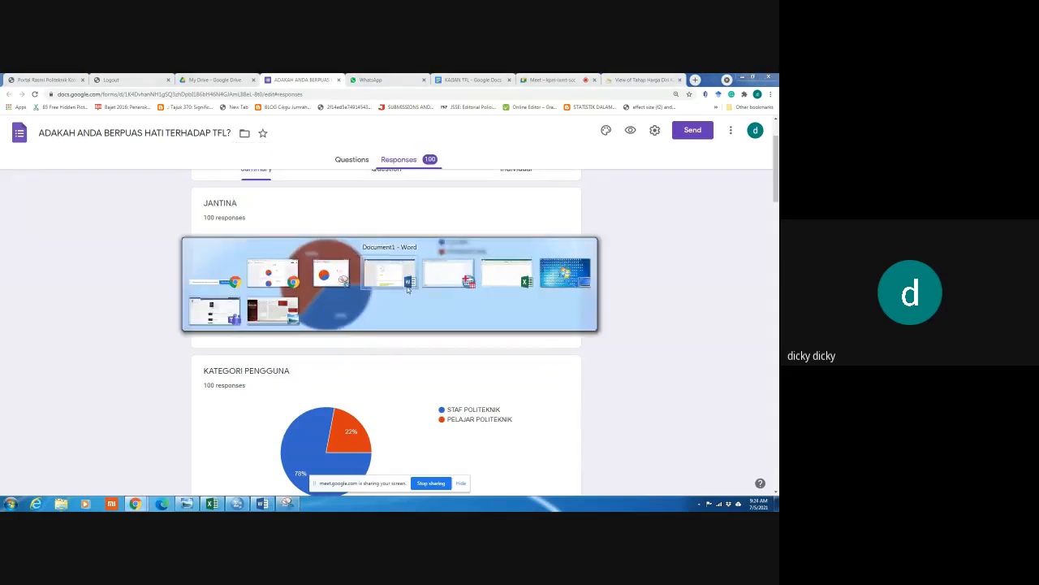
{"action": "left_click", "coordinate": [249, 335]}
{"action": "scroll", "coordinate": [260, 399], "scroll_direction": "down", "scroll_amount": 2}
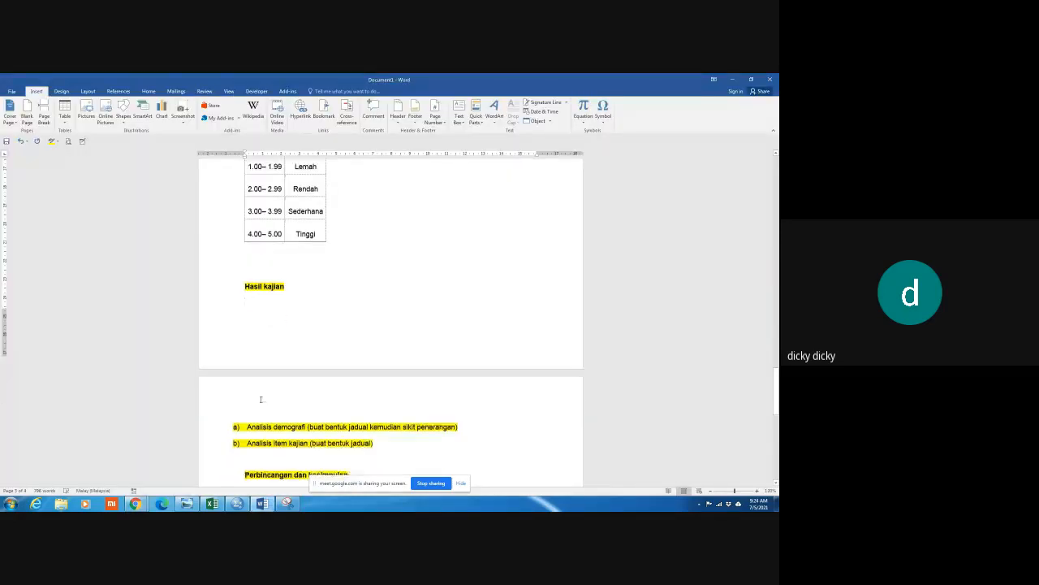
{"action": "left_click", "coordinate": [474, 414]}
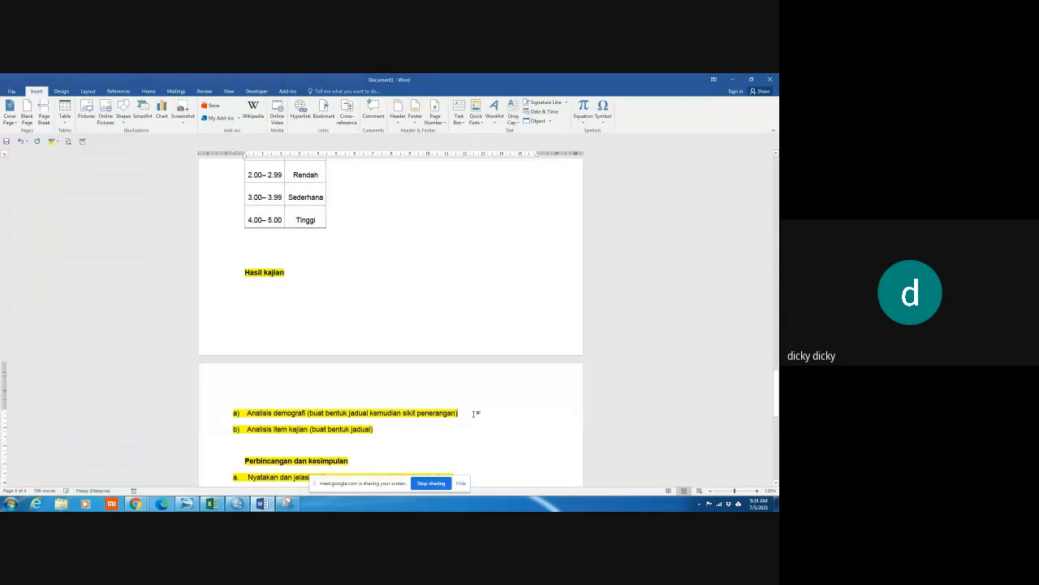
{"action": "key", "text": "BackSpace"}
{"action": "key", "text": "BackSpace"}
{"action": "key", "text": "BackSpace"}
{"action": "key", "text": "BackSpace"}
{"action": "key", "text": "BackSpace"}
{"action": "key", "text": "BackSpace"}
{"action": "key", "text": "BackSpace"}
{"action": "key", "text": "BackSpace"}
{"action": "key", "text": "BackSpace"}
{"action": "key", "text": "BackSpace"}
{"action": "key", "text": "BackSpace"}
{"action": "key", "text": "BackSpace"}
{"action": "key", "text": "BackSpace"}
{"action": "key", "text": "BackSpace"}
{"action": "key", "text": "BackSpace"}
{"action": "key", "text": "BackSpace"}
{"action": "key", "text": "BackSpace"}
{"action": "key", "text": "BackSpace"}
{"action": "key", "text": "BackSpace"}
{"action": "key", "text": "BackSpace"}
{"action": "key", "text": "BackSpace"}
{"action": "key", "text": "BackSpace"}
{"action": "key", "text": "BackSpace"}
{"action": "key", "text": "BackSpace"}
{"action": "key", "text": "BackSpace"}
{"action": "key", "text": "BackSpace"}
{"action": "key", "text": "BackSpace"}
Add a "Jantina" line under "Analisis demografi" and paste the copied pie chart beneath it
{"action": "key", "text": "Return"}
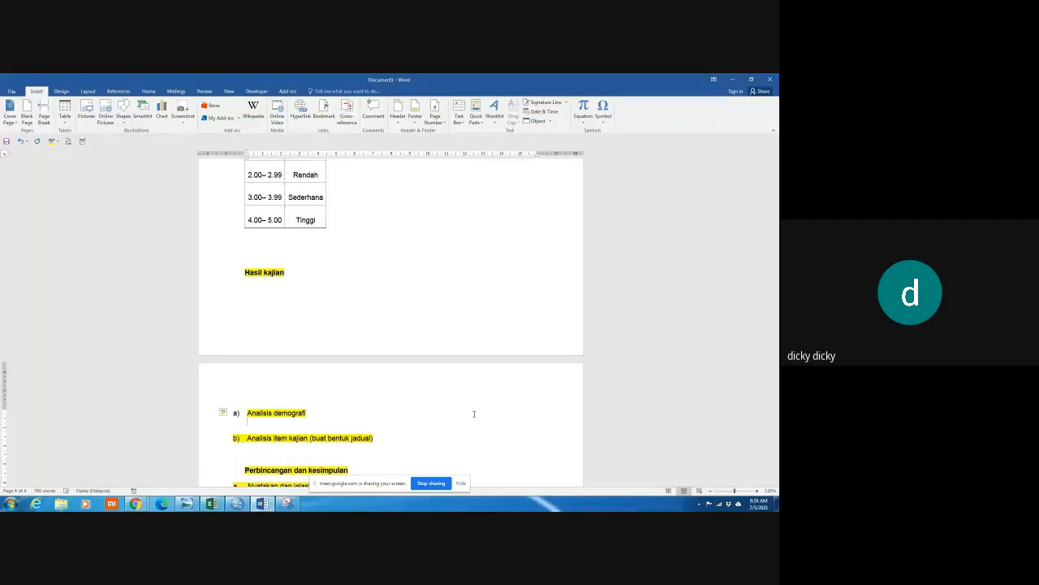
{"action": "type", "text": "Jantina"}
{"action": "key", "text": "Return"}
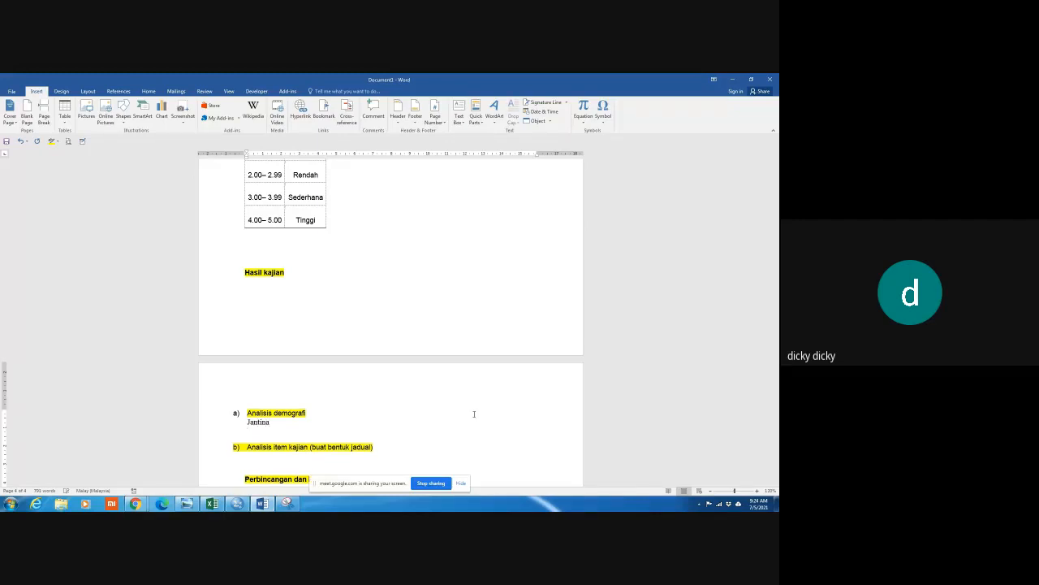
{"action": "key", "text": "ctrl+v"}
Open the picture formatting options for the pasted Jantina chart and shrink the picture proportionally to about 9 cm wide
{"action": "left_click", "coordinate": [387, 397]}
{"action": "left_click", "coordinate": [712, 491]}
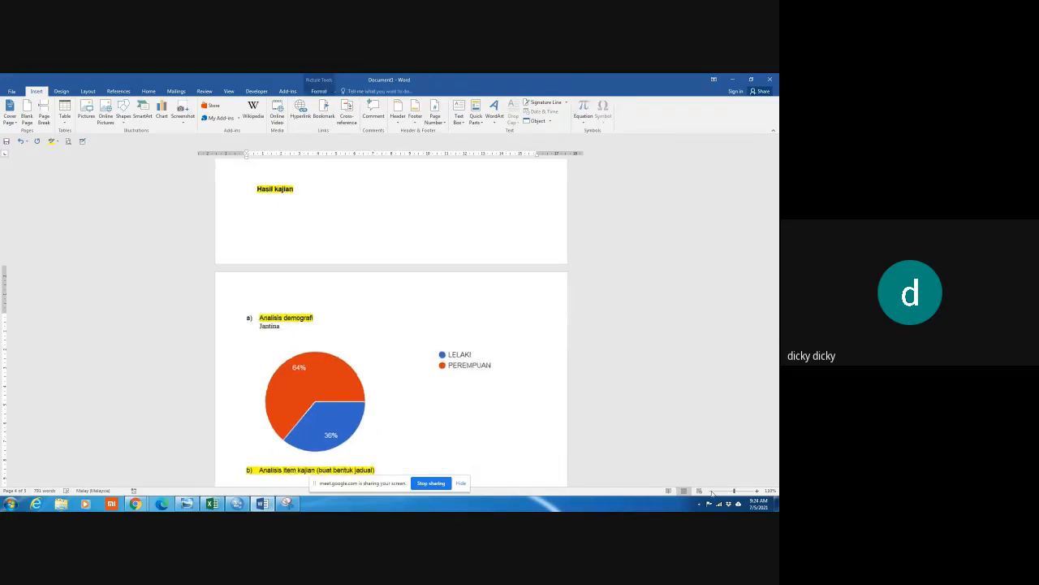
{"action": "left_click", "coordinate": [712, 491]}
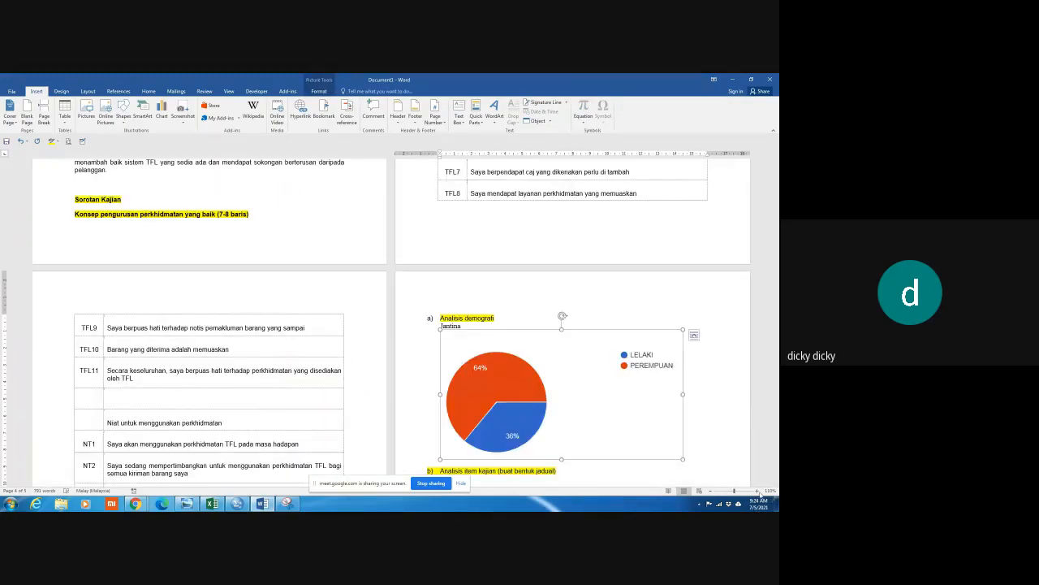
{"action": "left_click", "coordinate": [757, 492]}
{"action": "left_click", "coordinate": [757, 492]}
{"action": "scroll", "coordinate": [404, 379], "scroll_direction": "down", "scroll_amount": 2}
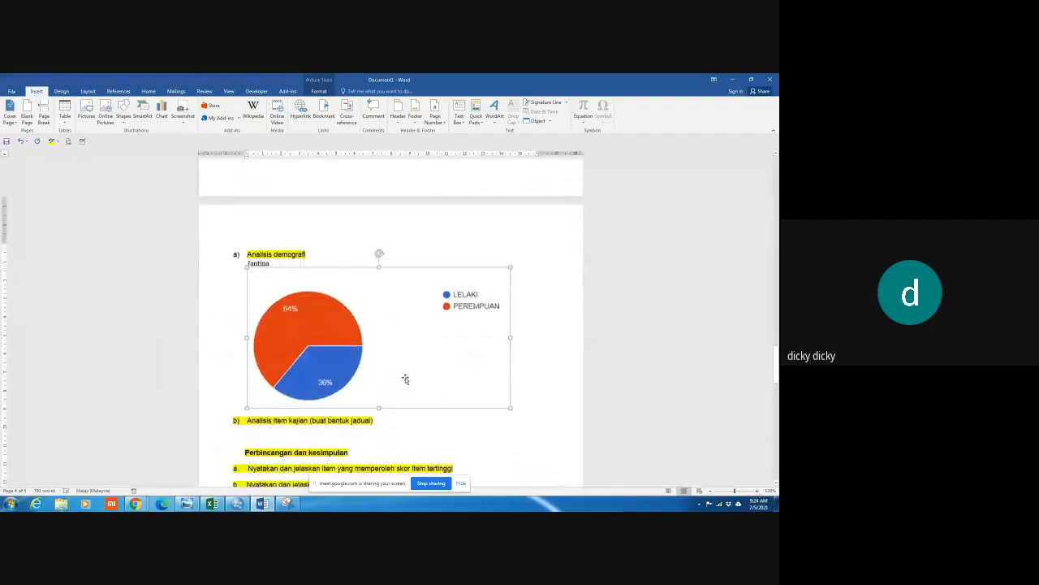
{"action": "right_click", "coordinate": [421, 339]}
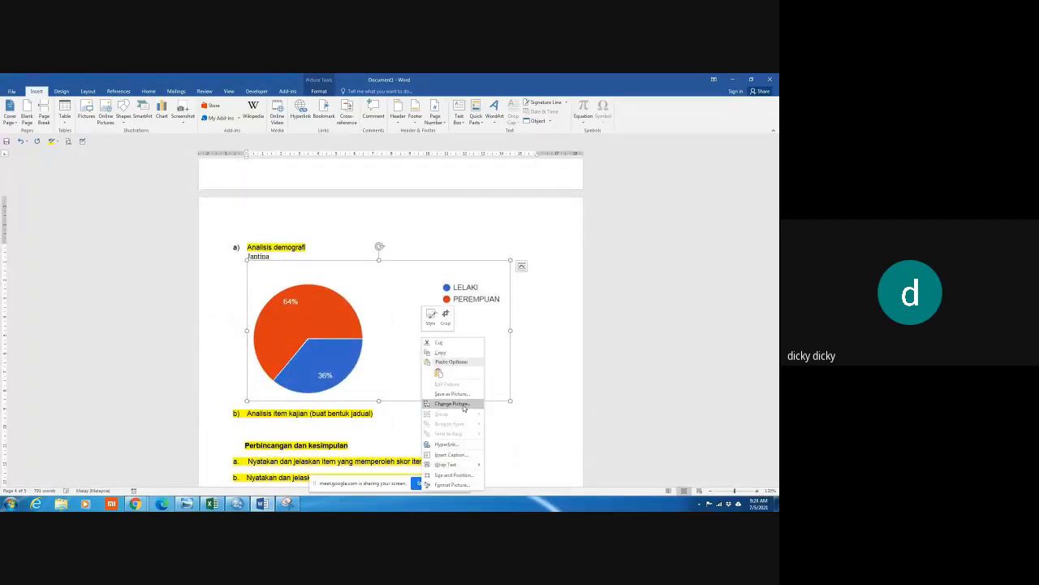
{"action": "left_click", "coordinate": [451, 485]}
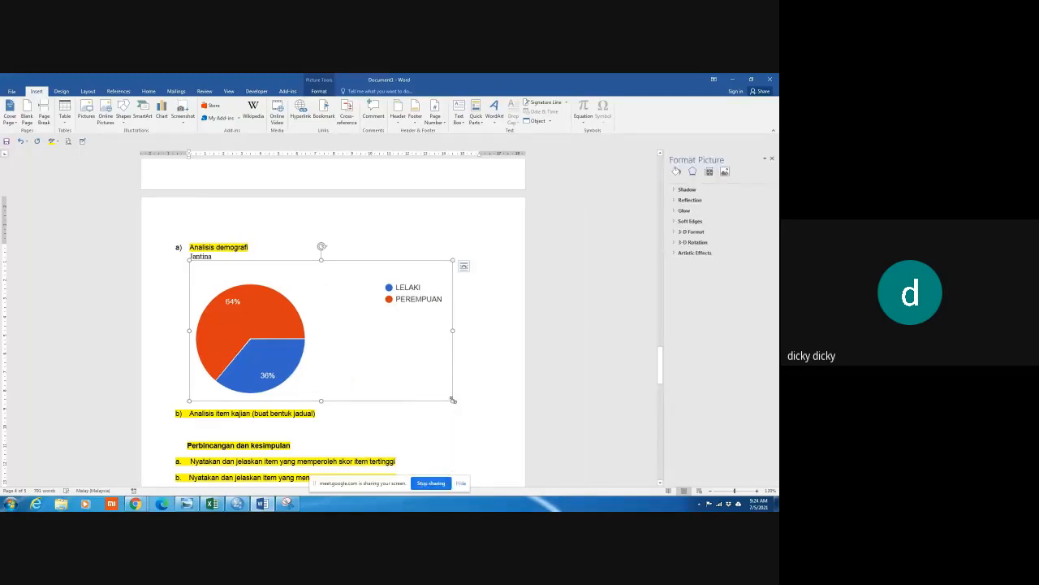
{"action": "left_click_drag", "start_coordinate": [453, 399], "coordinate": [357, 350]}
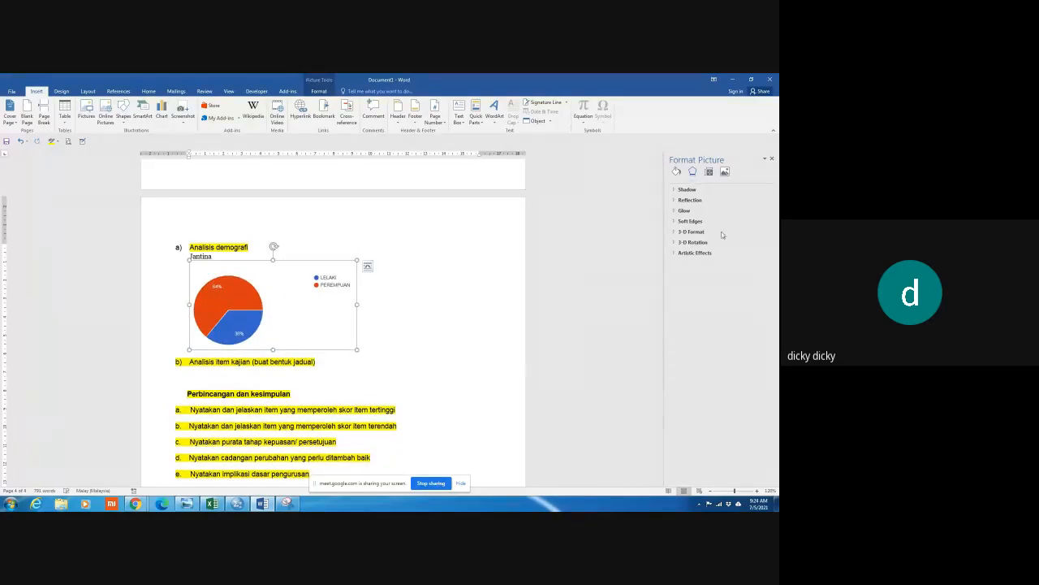
Give the Jantina chart picture a solid black outline
{"action": "left_click", "coordinate": [677, 173]}
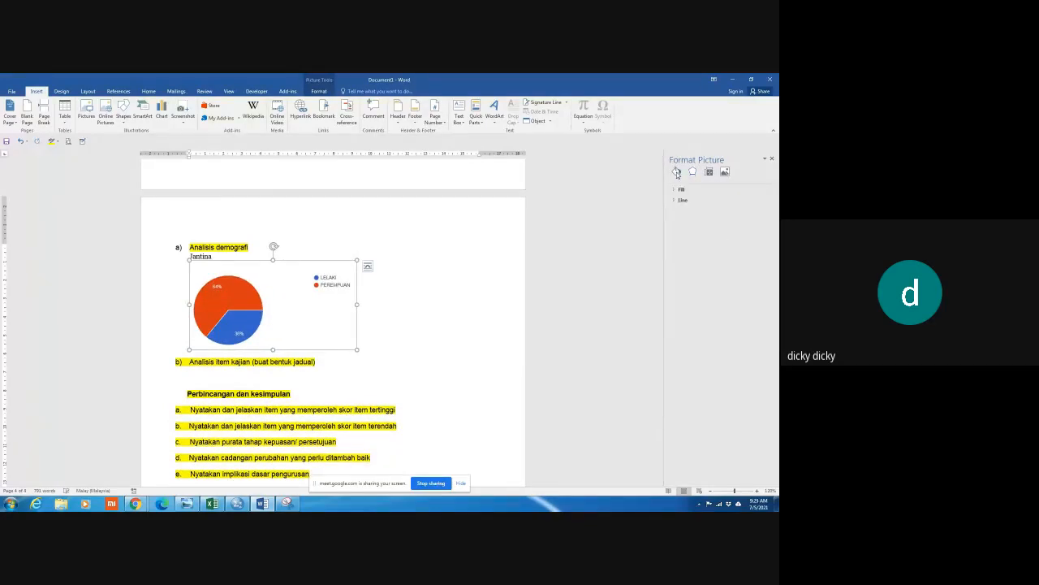
{"action": "left_click", "coordinate": [682, 200]}
{"action": "left_click", "coordinate": [692, 220]}
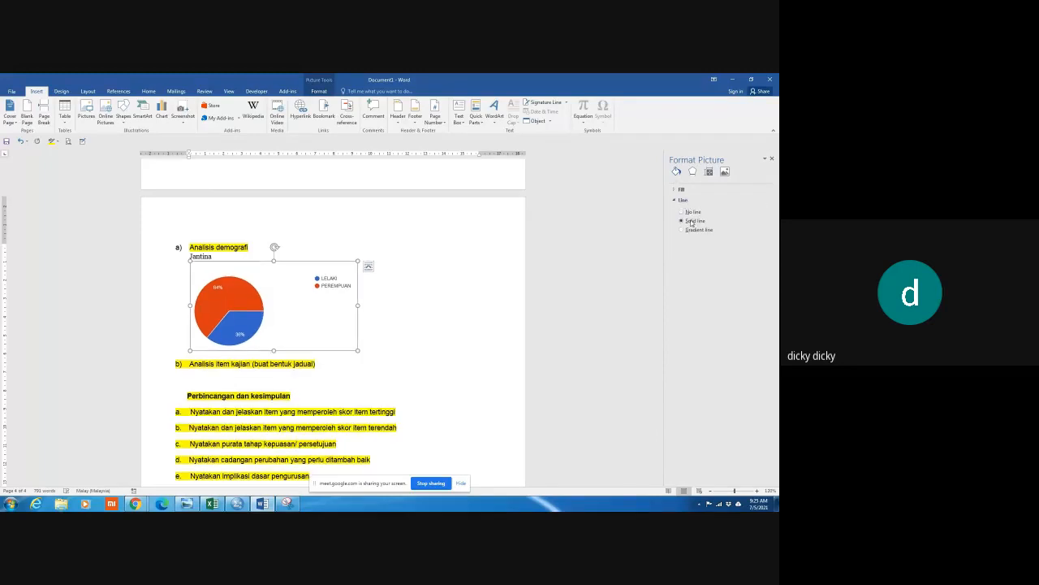
{"action": "left_click", "coordinate": [762, 245]}
{"action": "left_click", "coordinate": [719, 262]}
{"action": "left_click", "coordinate": [393, 350]}
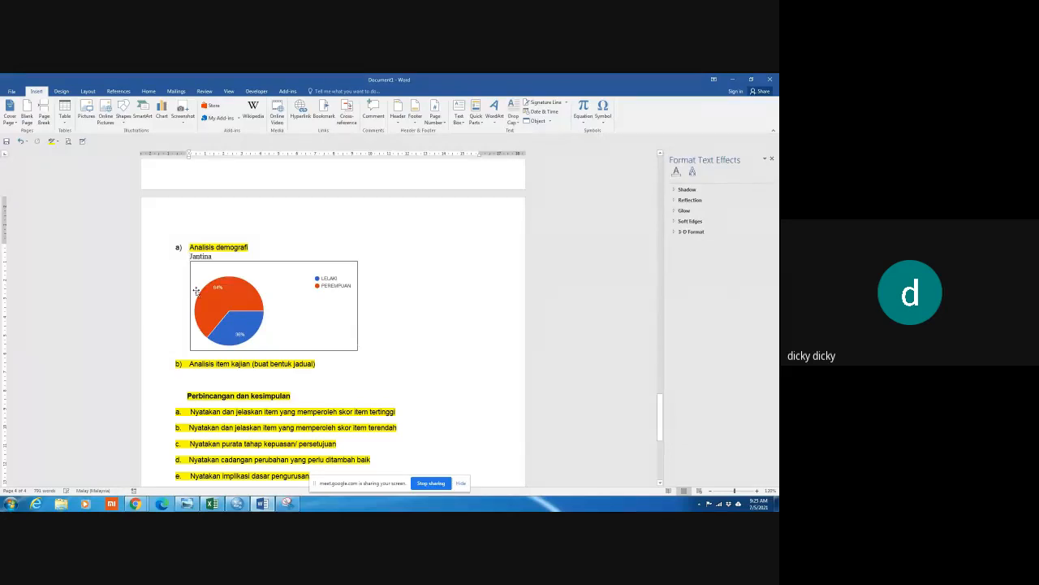
Insert blank lines above and below the "Jantina" label and centre the chart picture on the page
{"action": "key", "text": "Return"}
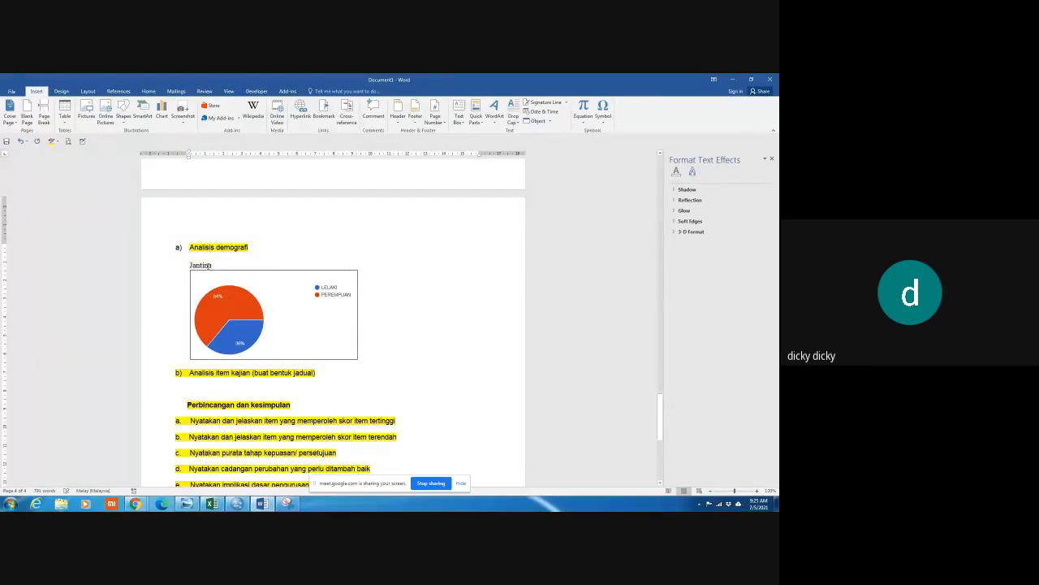
{"action": "key", "text": "Return"}
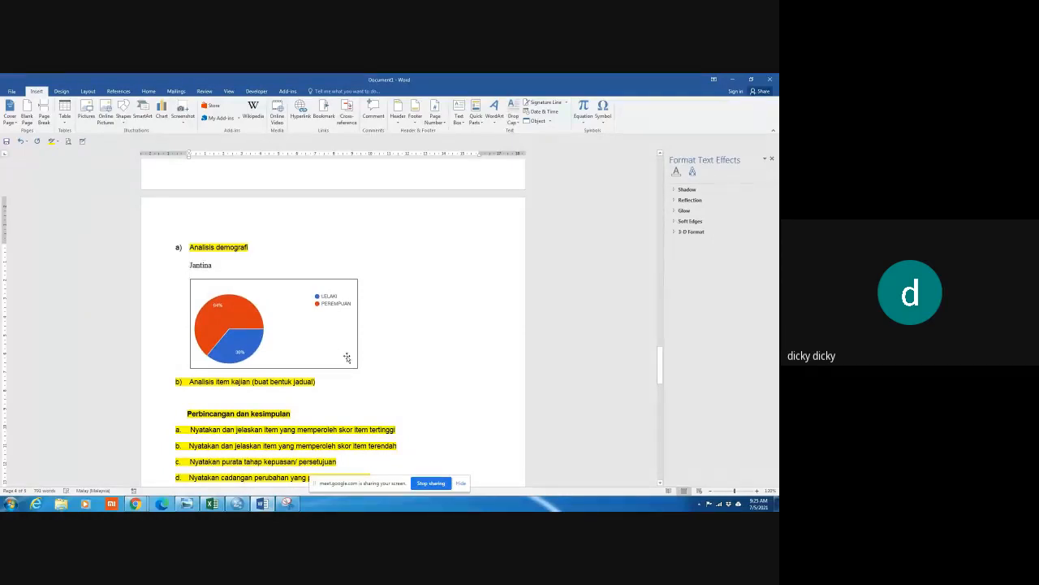
{"action": "left_click", "coordinate": [319, 317]}
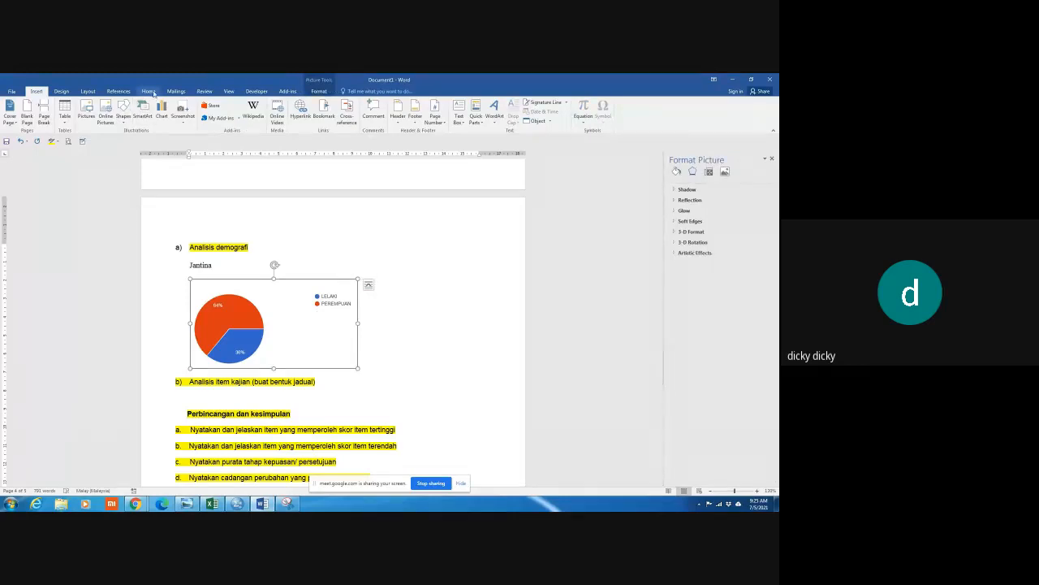
{"action": "left_click", "coordinate": [149, 90]}
{"action": "left_click", "coordinate": [185, 118]}
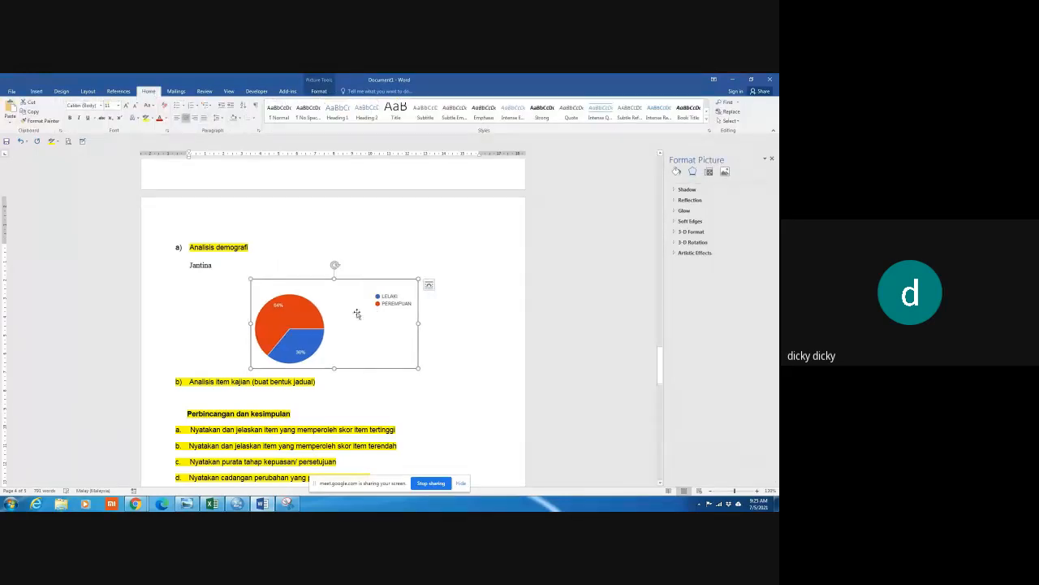
Add the caption "Rajah 1: Jantina responden" below the Jantina chart and start a new line
{"action": "left_click", "coordinate": [435, 363]}
{"action": "key", "text": "Return"}
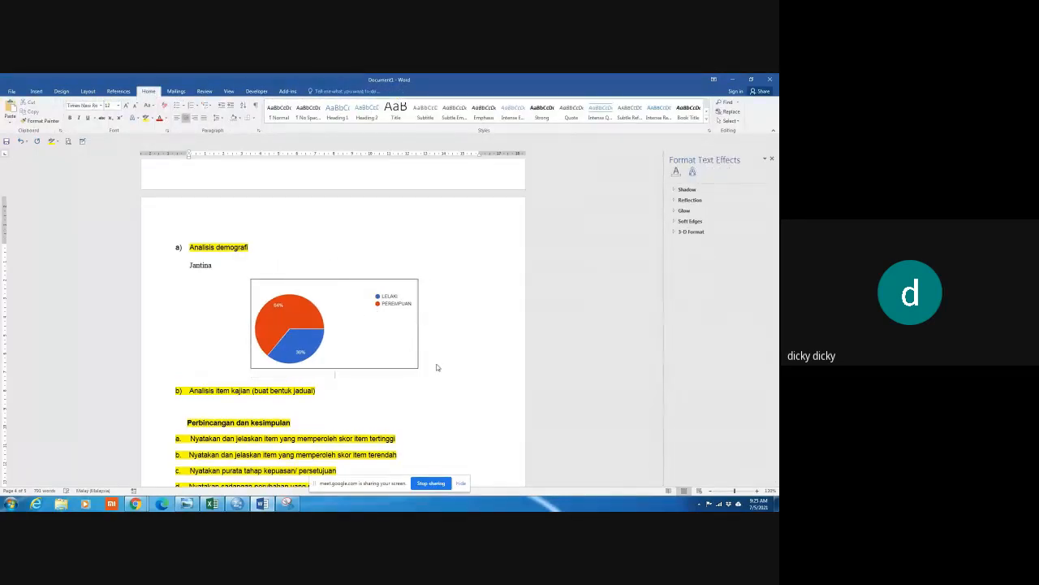
{"action": "type", "text": "Rajah 1: Jantina responden"}
{"action": "key", "text": "Return"}
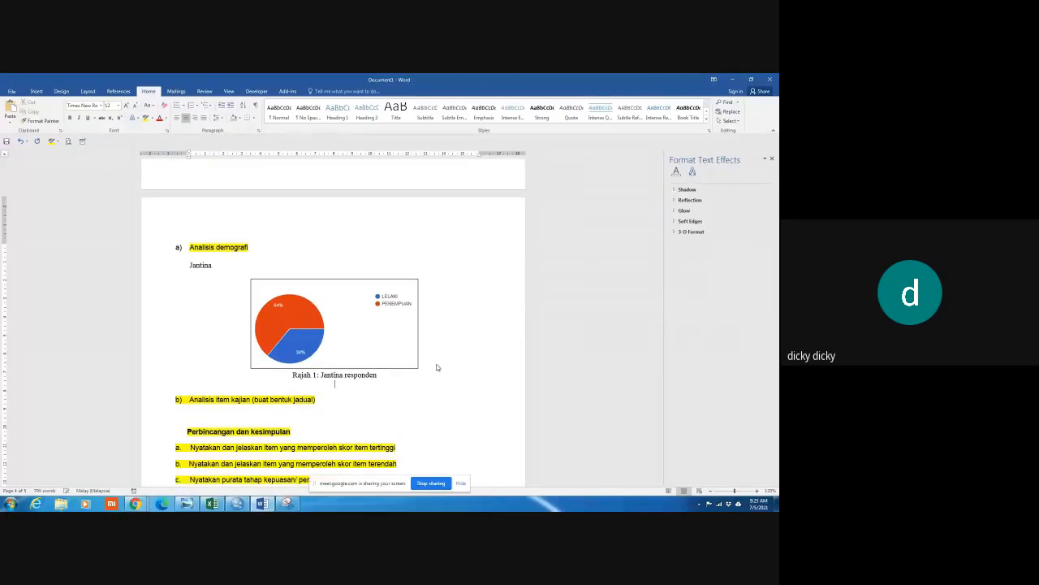
Switch to the Google Forms responses in Chrome, snip the KATEGORI PENGGUNA pie chart with its legend, and copy it
{"action": "key", "text": "alt+Tab"}
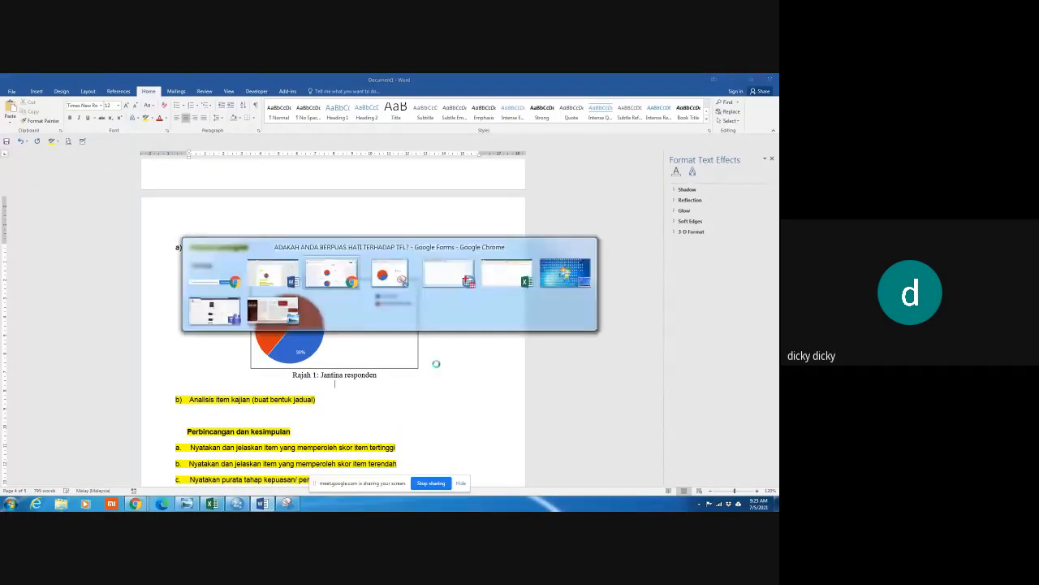
{"action": "scroll", "coordinate": [642, 424], "scroll_direction": "down", "scroll_amount": 1}
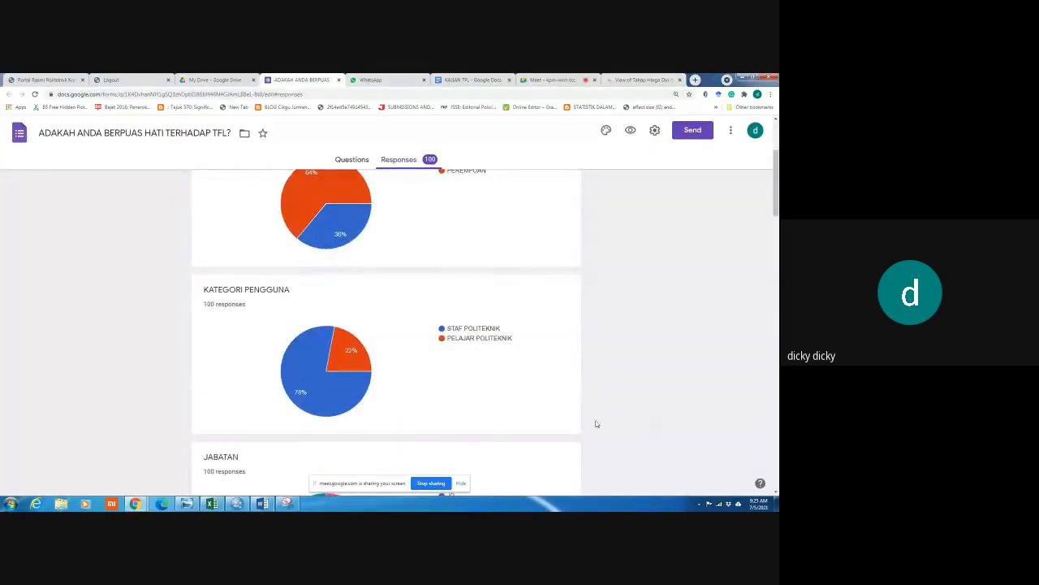
{"action": "left_click", "coordinate": [10, 503]}
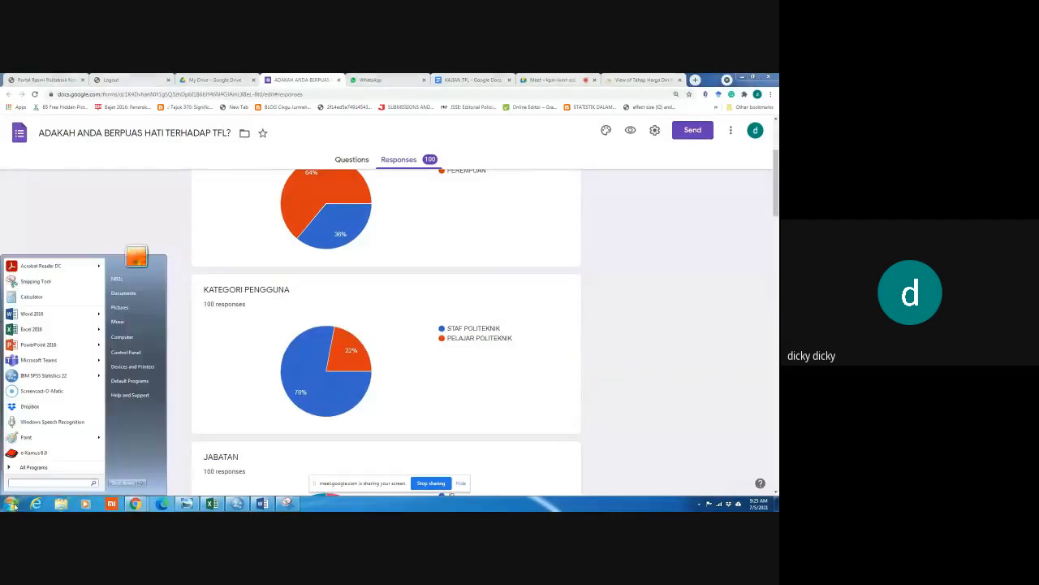
{"action": "left_click", "coordinate": [45, 281]}
{"action": "left_click", "coordinate": [254, 172]}
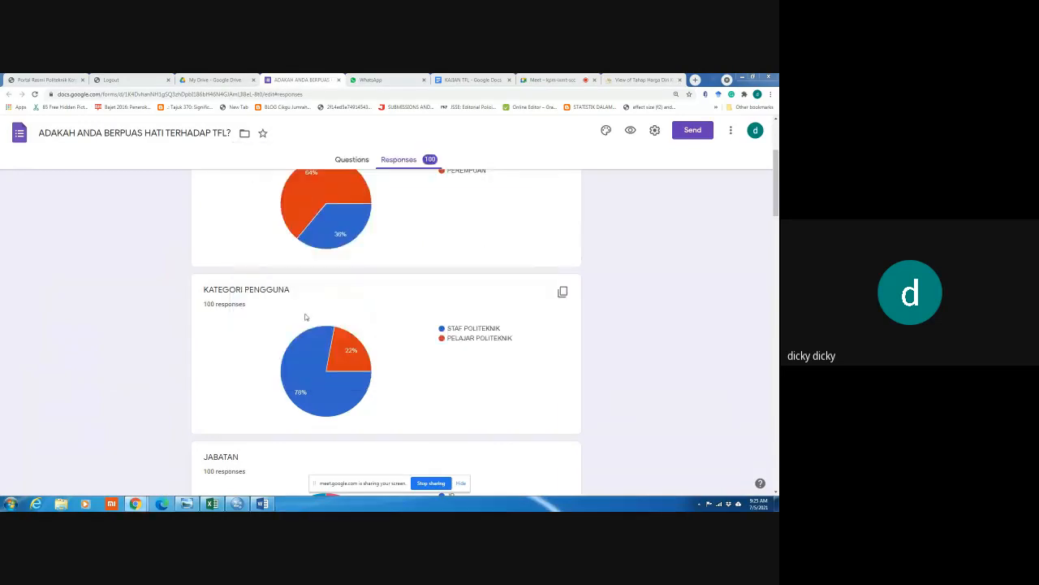
{"action": "left_click_drag", "start_coordinate": [269, 315], "coordinate": [520, 424]}
{"action": "right_click", "coordinate": [445, 385]}
{"action": "left_click", "coordinate": [467, 402]}
Return to the Word document, paste the user category chart below the Rajah 1 caption, and shrink it to about 9 cm wide
{"action": "key", "text": "alt+Tab"}
{"action": "key", "text": "alt+Tab"}
{"action": "key", "text": "alt+Tab"}
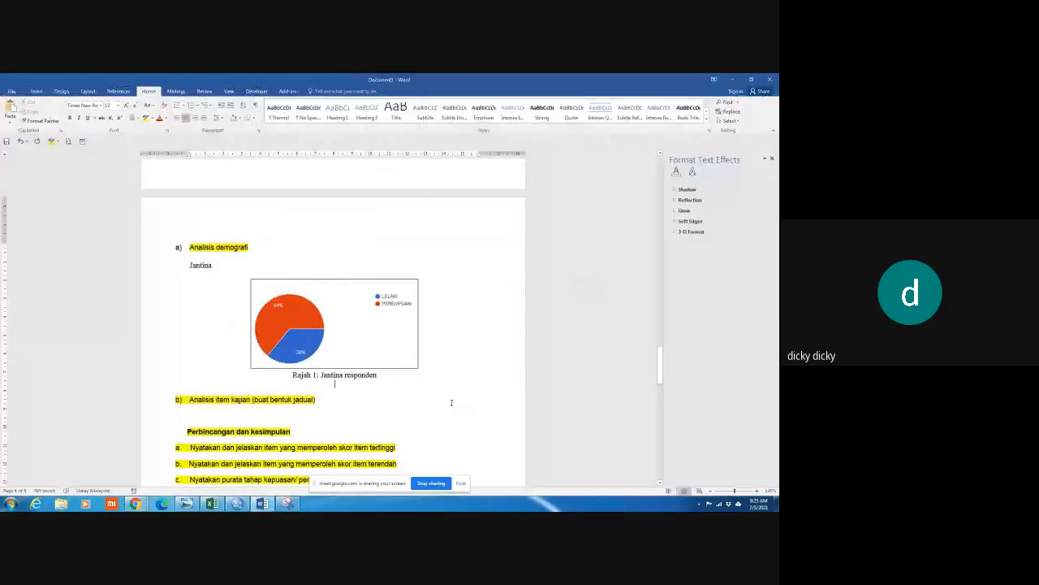
{"action": "key", "text": "Return"}
{"action": "key", "text": "ctrl+v"}
{"action": "left_click", "coordinate": [297, 406]}
{"action": "left_click_drag", "start_coordinate": [188, 471], "coordinate": [238, 428]}
{"action": "left_click_drag", "start_coordinate": [338, 425], "coordinate": [362, 419]}
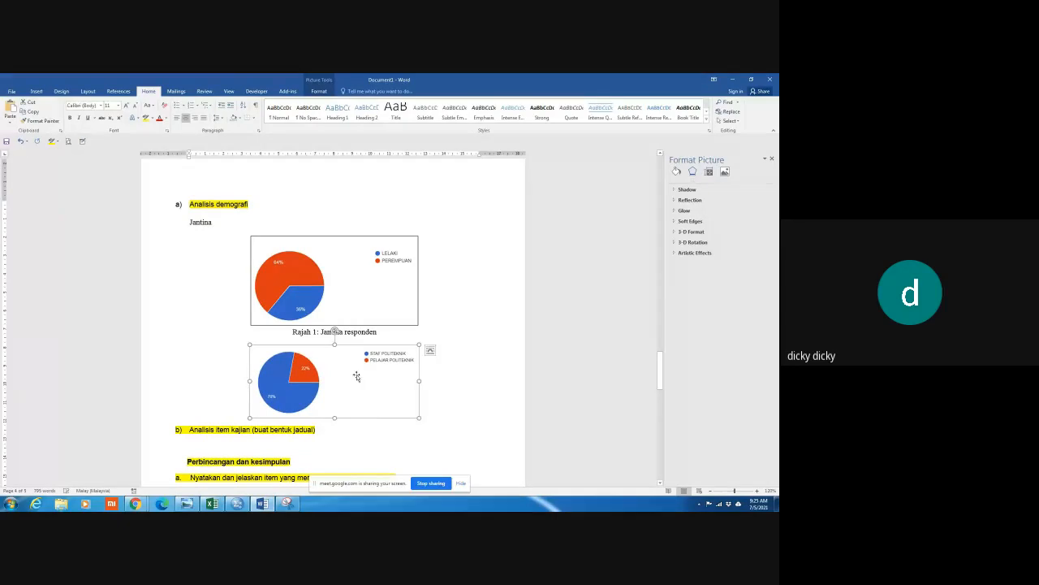
Apply a solid black outline to the user category chart picture
{"action": "left_click", "coordinate": [677, 172]}
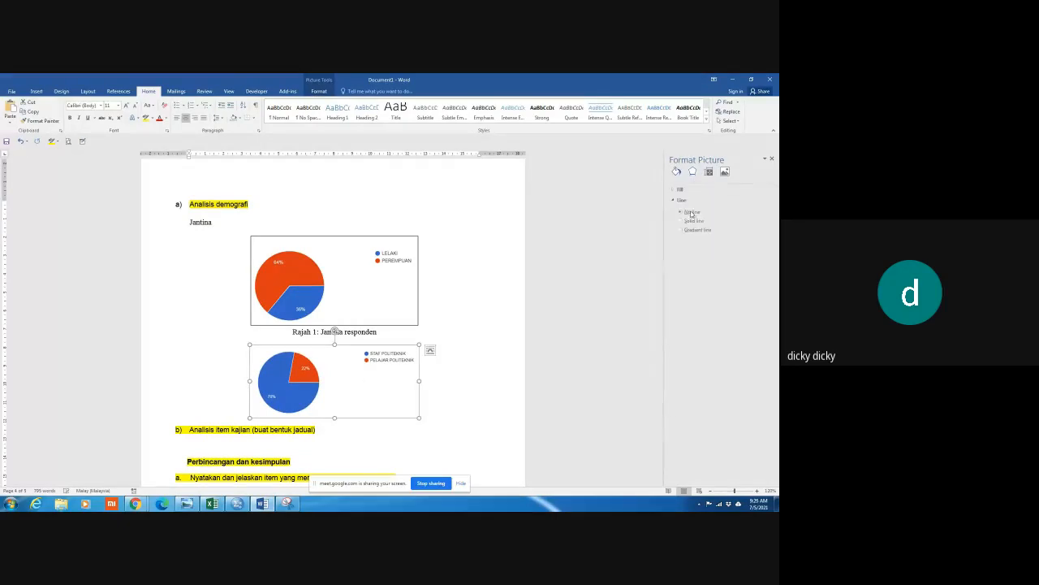
{"action": "left_click", "coordinate": [692, 221]}
{"action": "left_click", "coordinate": [755, 244]}
{"action": "left_click", "coordinate": [443, 394]}
Insert the left-aligned label "Kategori pengguna TFL" above the second chart, with a blank line after it
{"action": "left_click", "coordinate": [313, 341]}
{"action": "key", "text": "Return"}
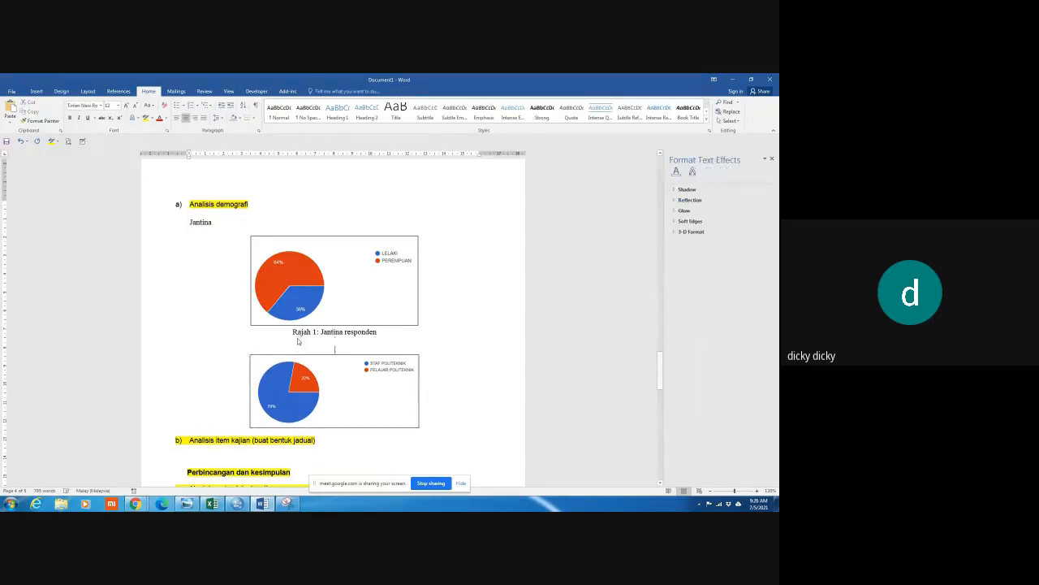
{"action": "left_click", "coordinate": [177, 118]}
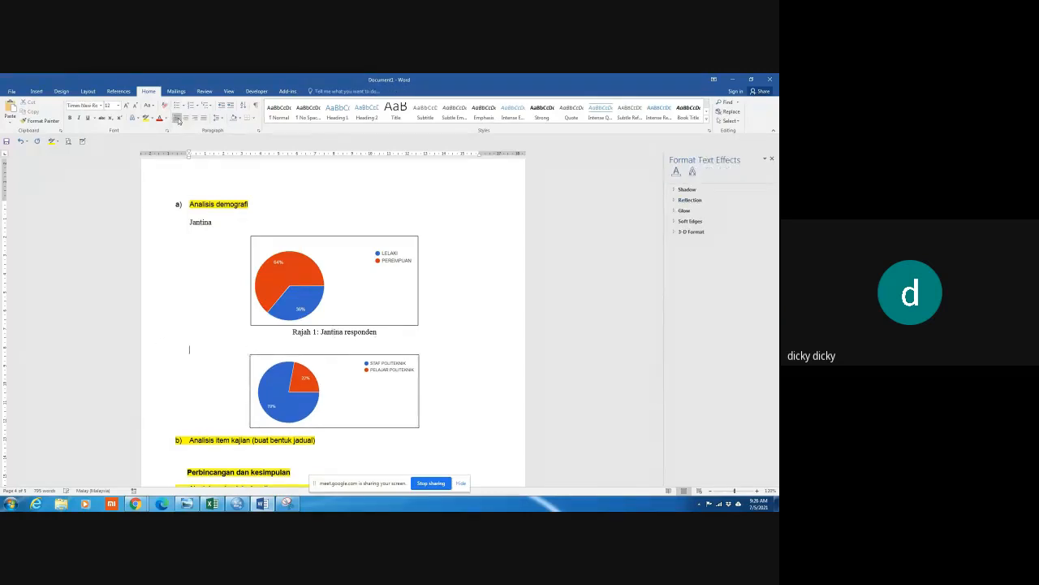
{"action": "type", "text": "Kategori penggu"}
{"action": "key", "text": "Return"}
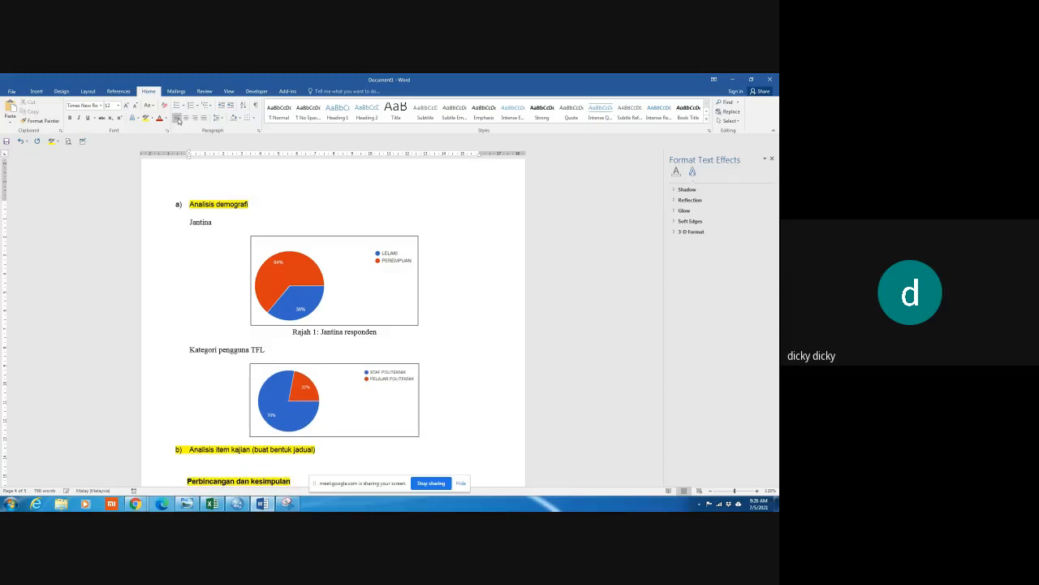
Copy the "Rajah 1: Jantina responden" caption and paste it on a new line below the user category chart
{"action": "left_click", "coordinate": [256, 91]}
{"action": "scroll", "coordinate": [375, 338], "scroll_direction": "down", "scroll_amount": 1}
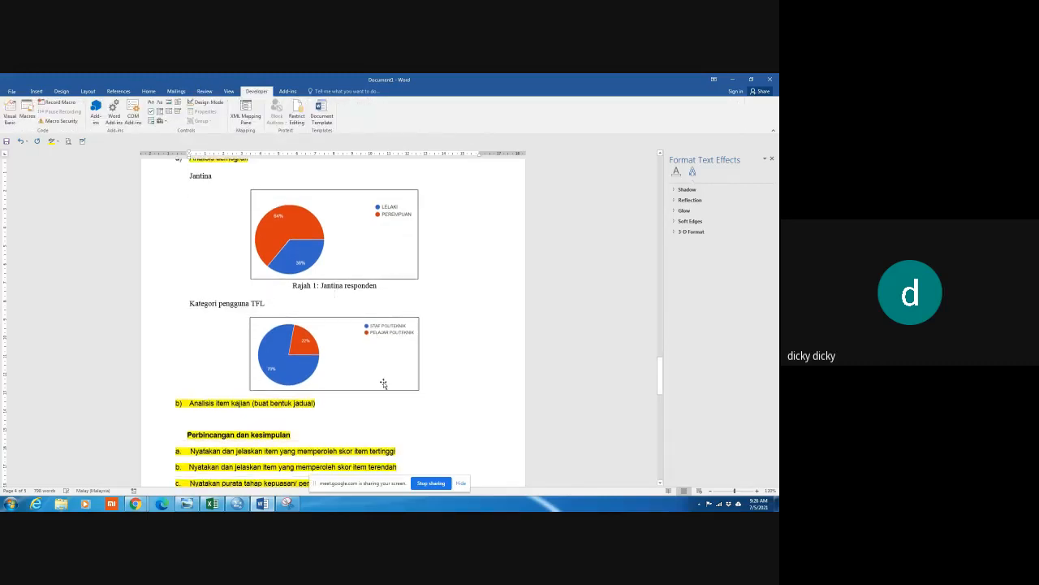
{"action": "key", "text": "Return"}
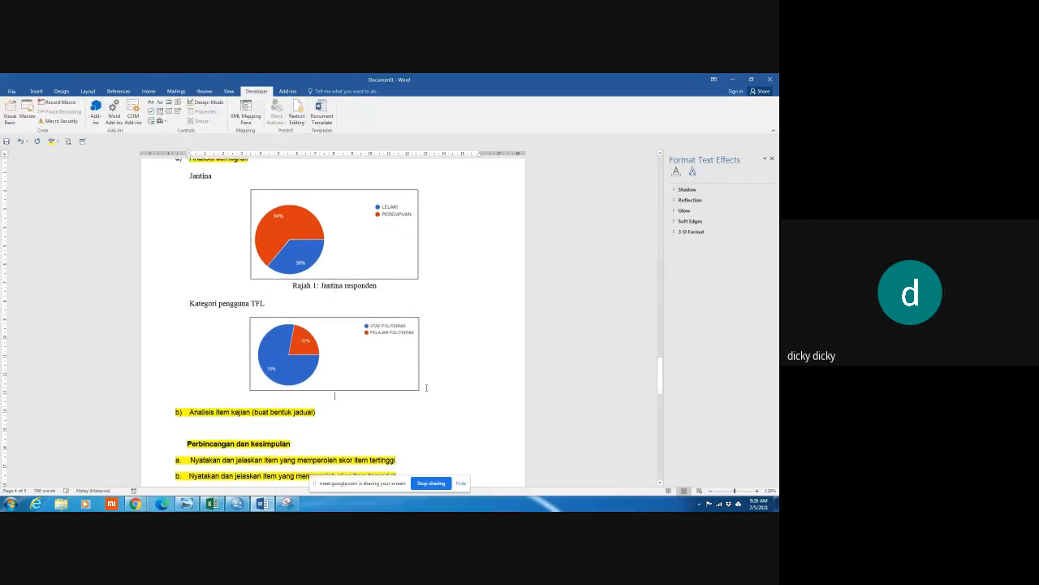
{"action": "left_click", "coordinate": [166, 287]}
{"action": "right_click", "coordinate": [310, 288]}
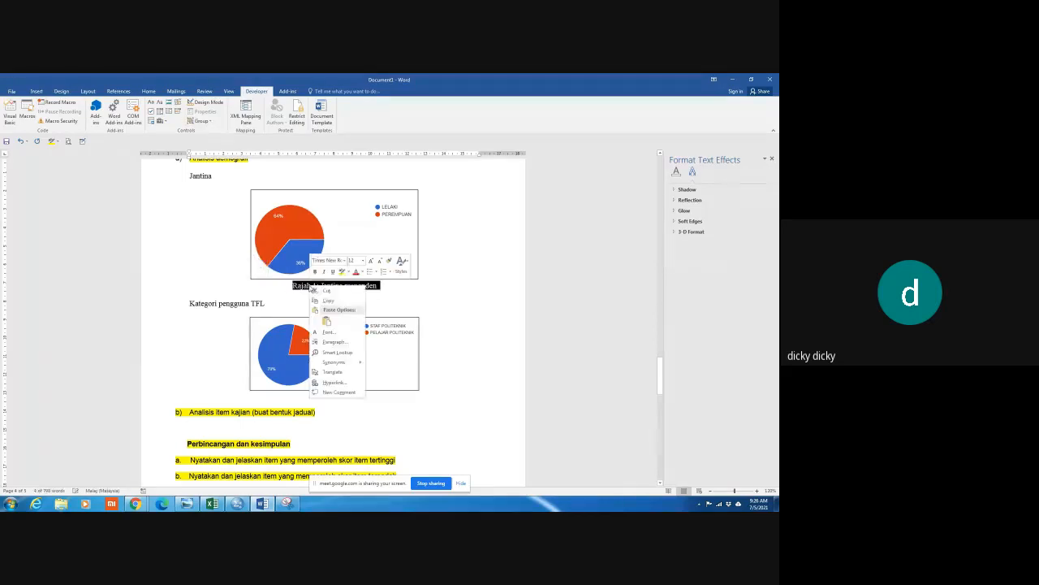
{"action": "left_click", "coordinate": [326, 300]}
{"action": "left_click", "coordinate": [288, 396]}
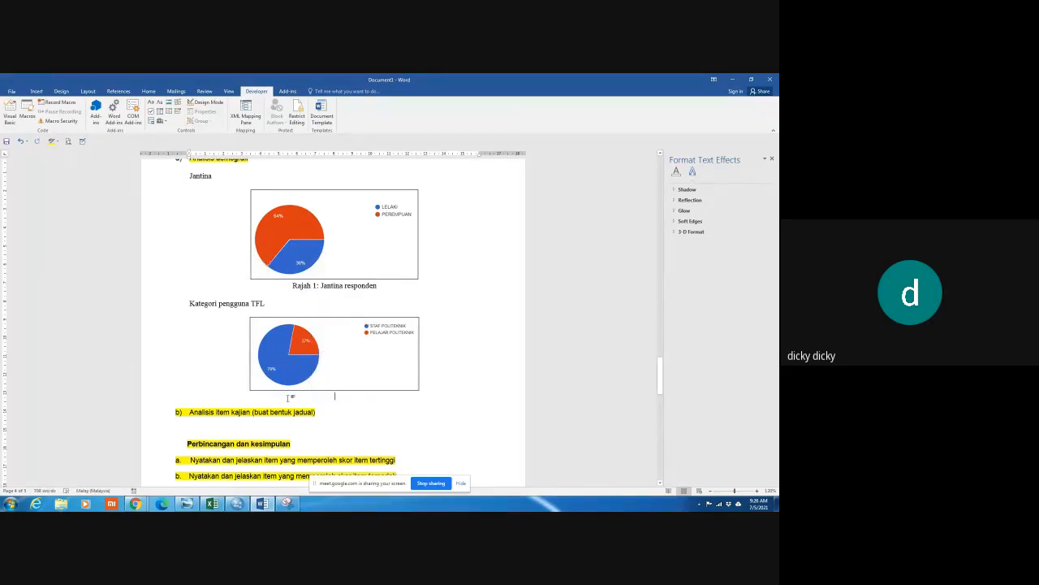
{"action": "key", "text": "ctrl+v"}
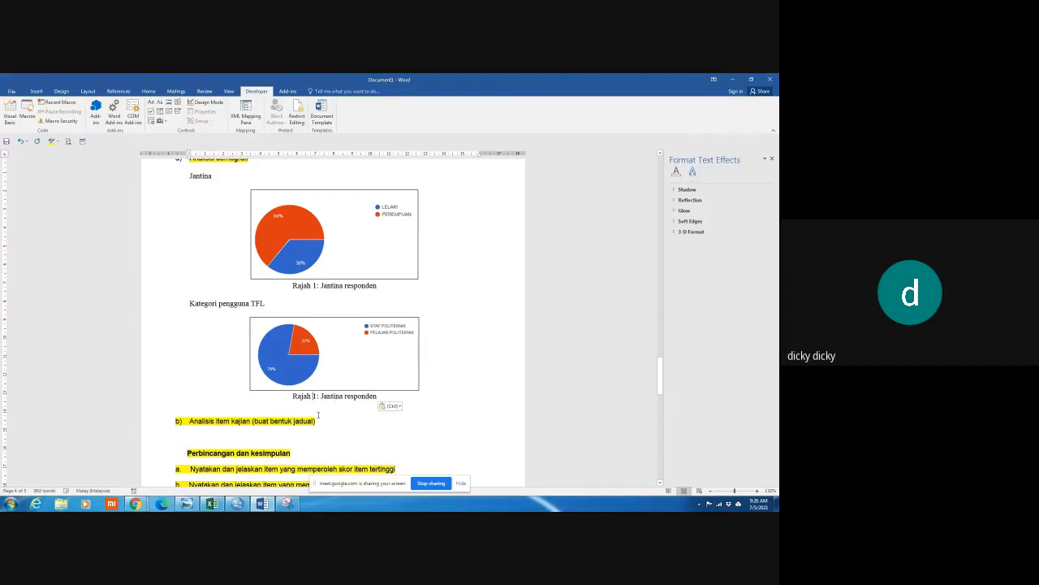
Change the pasted caption to "Rajah 2: Kategori pengguna TFL" and add a new line after it
{"action": "key", "text": "BackSpace"}
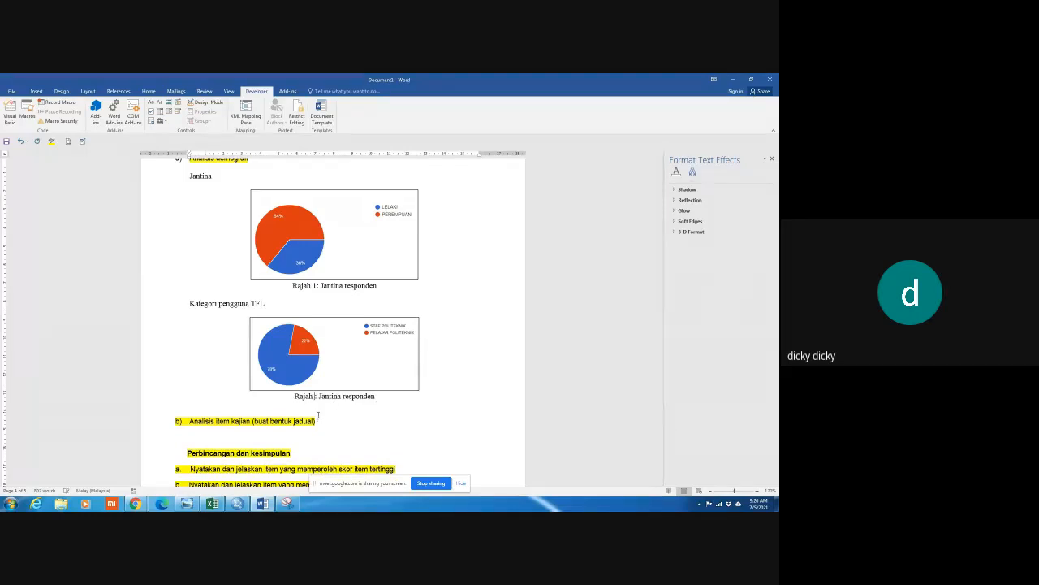
{"action": "type", "text": "2"}
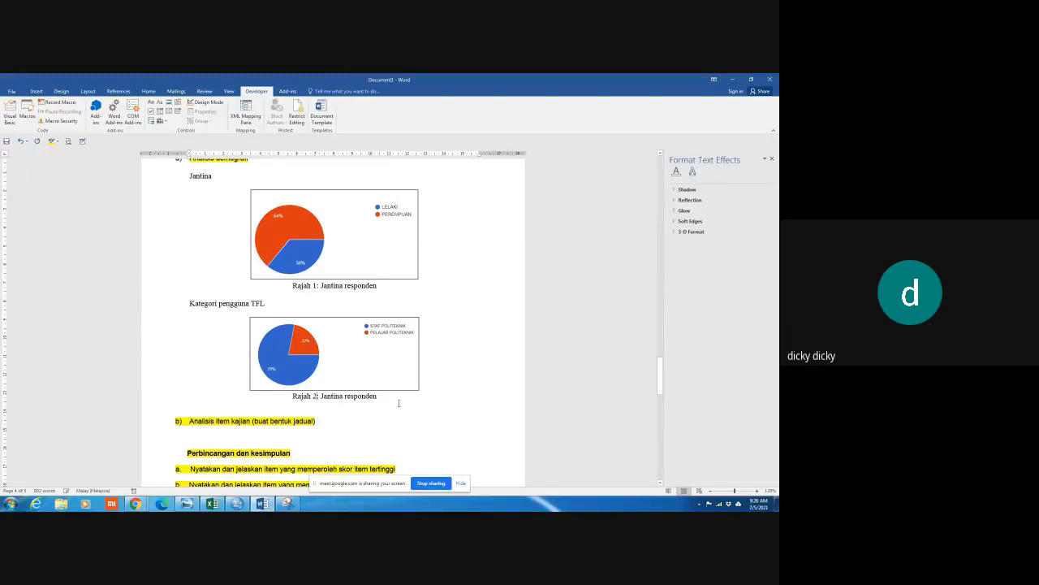
{"action": "left_click_drag", "start_coordinate": [383, 395], "coordinate": [322, 396]}
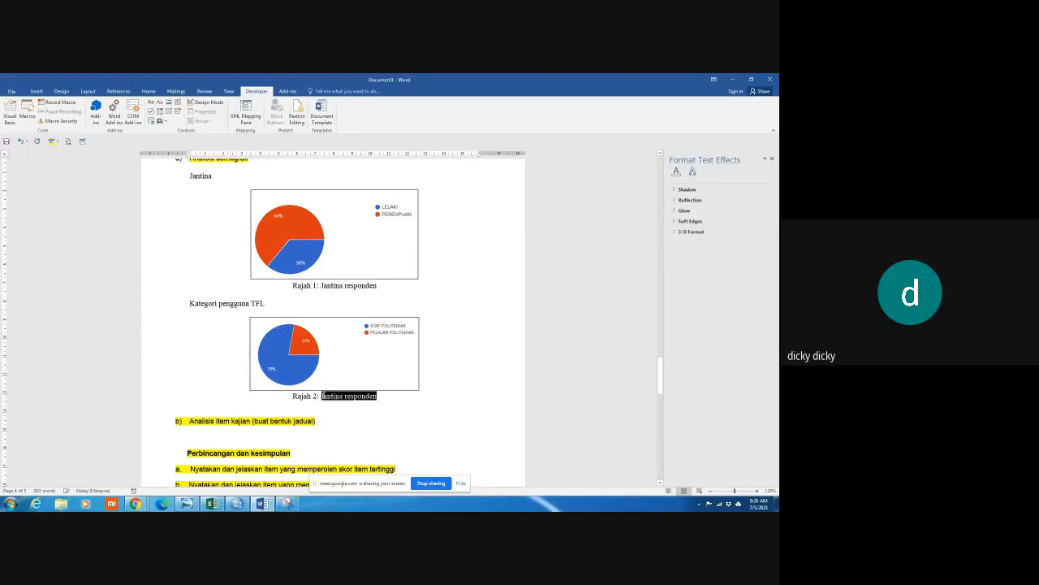
{"action": "type", "text": "Katego"}
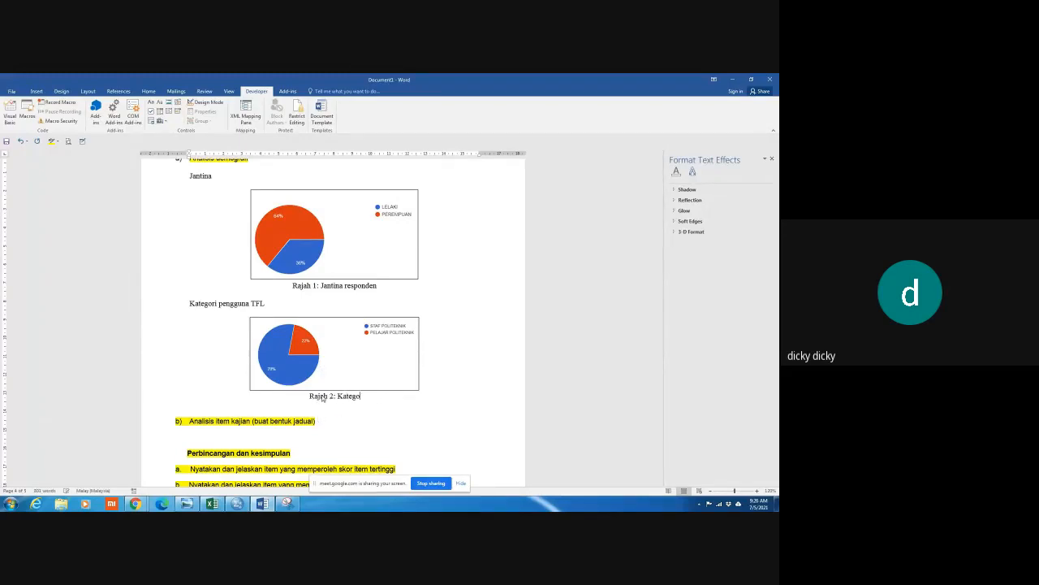
{"action": "type", "text": "ri pengguna TFL"}
{"action": "scroll", "coordinate": [292, 378], "scroll_direction": "down", "scroll_amount": 2}
{"action": "key", "text": "Return"}
Switch to the Google Forms responses in Chrome, snip the JABATAN pie chart with its legend, and copy it
{"action": "key", "text": "alt+Tab"}
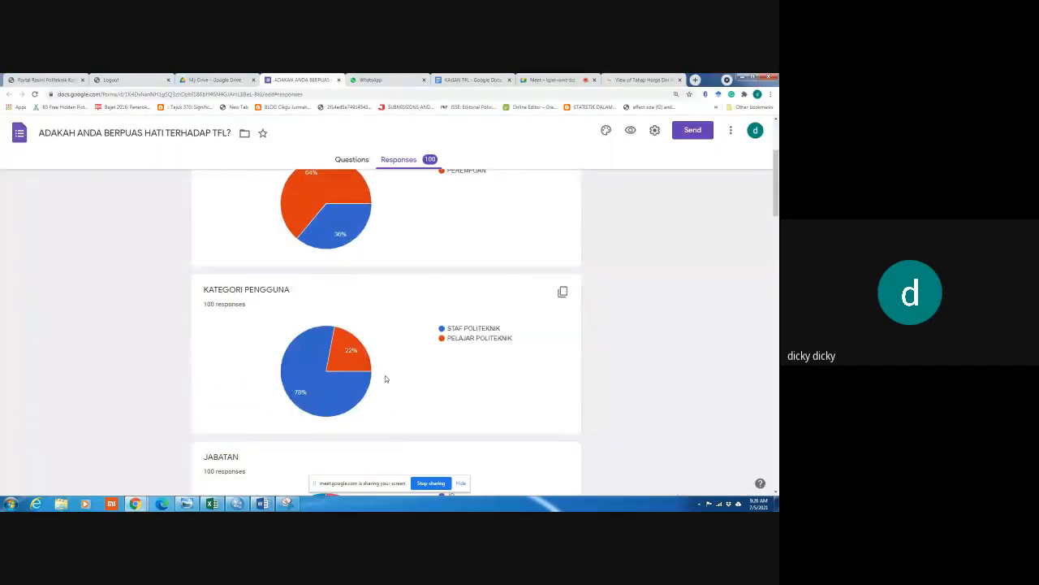
{"action": "scroll", "coordinate": [385, 375], "scroll_direction": "down", "scroll_amount": 5}
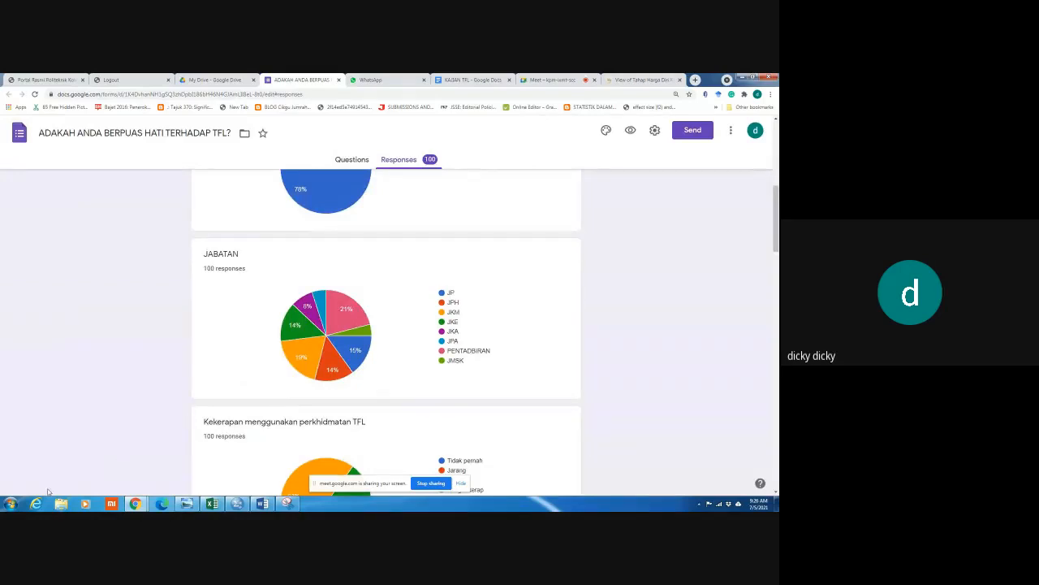
{"action": "left_click", "coordinate": [11, 504]}
{"action": "left_click", "coordinate": [43, 282]}
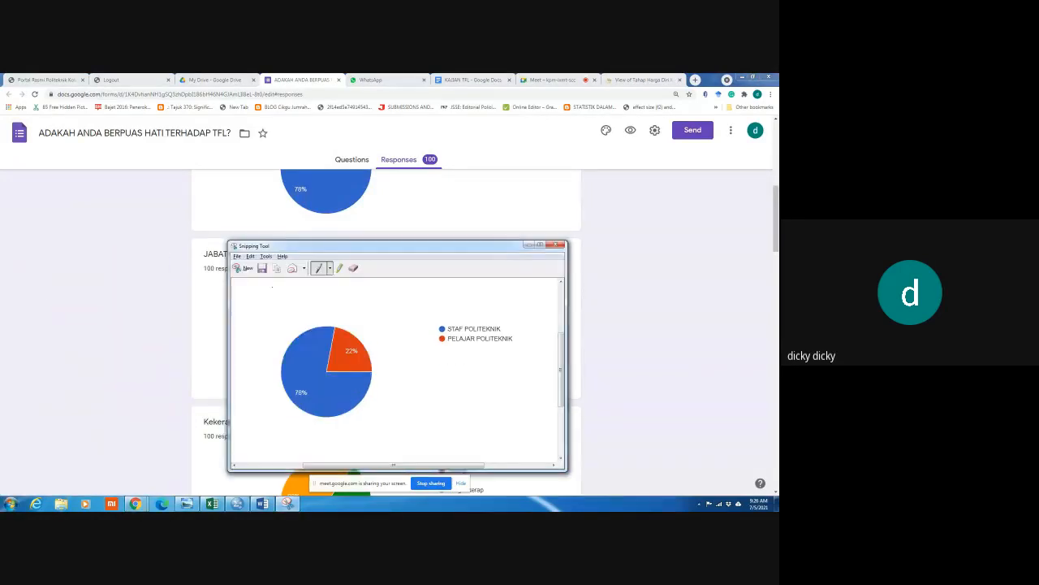
{"action": "left_click", "coordinate": [247, 269]}
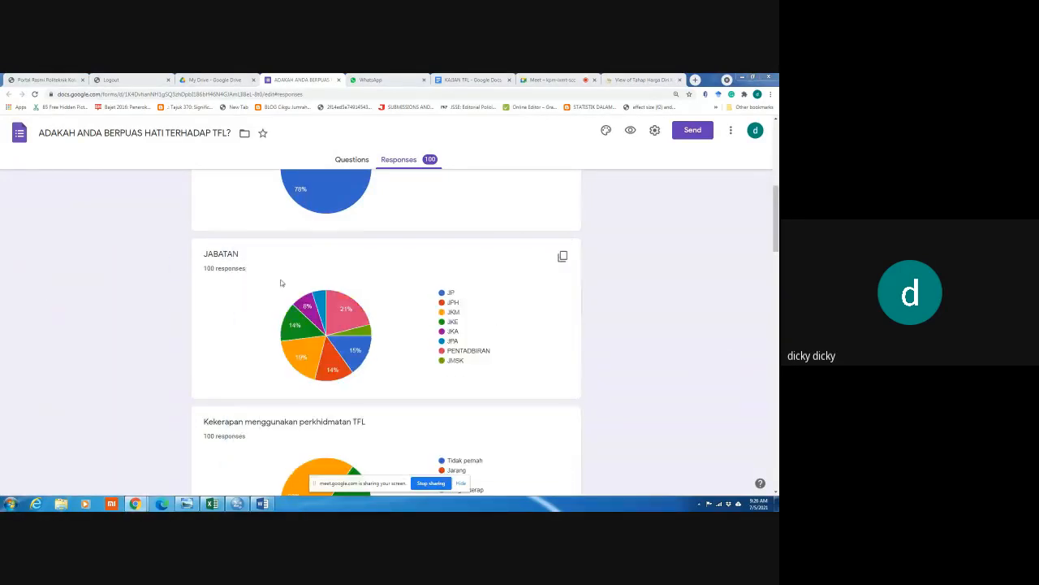
{"action": "left_click_drag", "start_coordinate": [263, 272], "coordinate": [498, 386]}
{"action": "right_click", "coordinate": [378, 331]}
{"action": "left_click", "coordinate": [401, 347]}
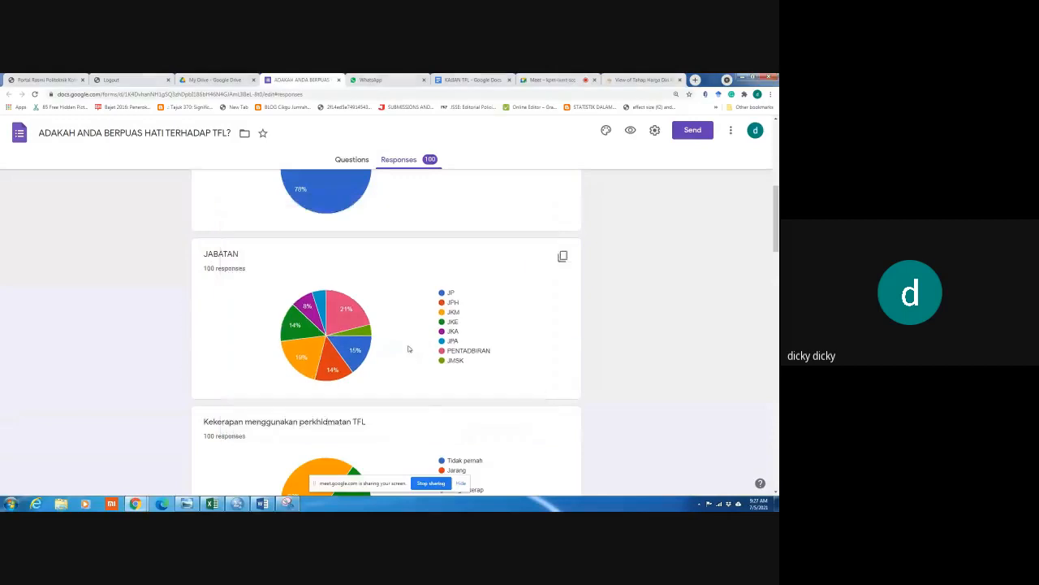
Return to the Word document, paste the department chart below the Rajah 2 caption, and shrink it to about 9 cm wide
{"action": "key", "text": "alt+Tab"}
{"action": "key", "text": "ctrl+v"}
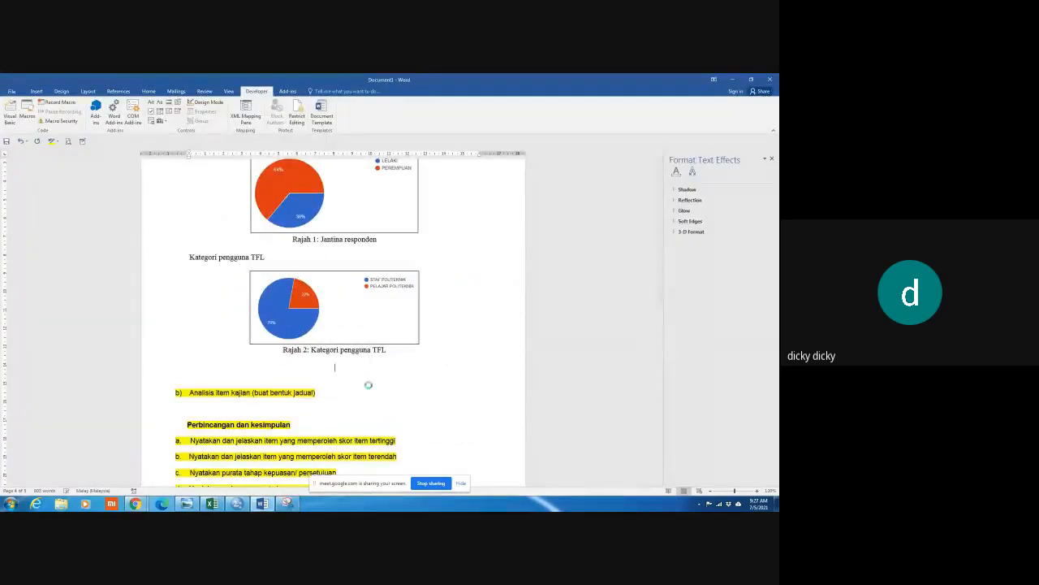
{"action": "left_click", "coordinate": [233, 440]}
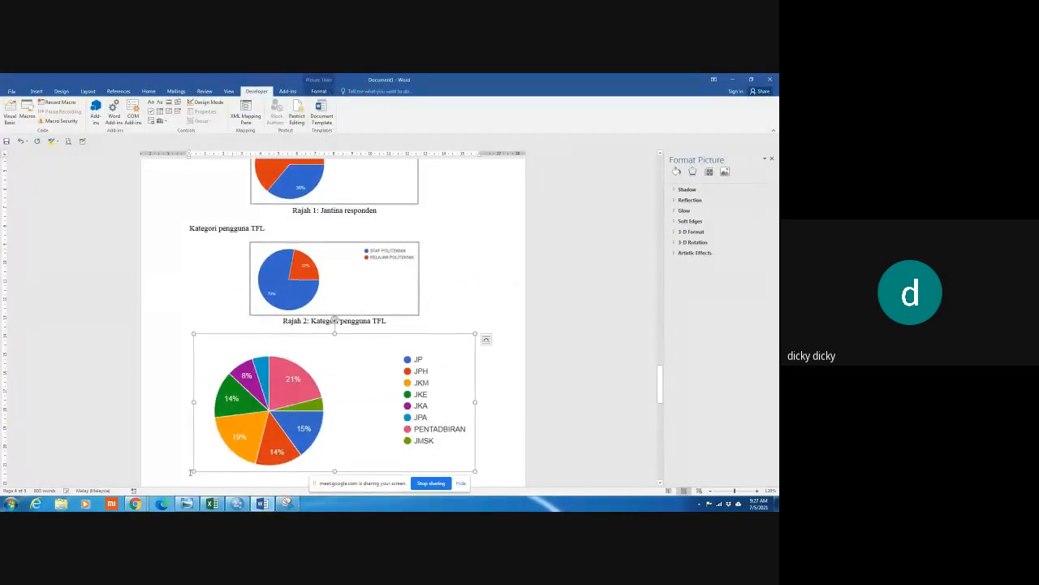
{"action": "left_click_drag", "start_coordinate": [195, 470], "coordinate": [310, 418]}
{"action": "mouse_move", "coordinate": [135, 503]}
{"action": "left_click", "coordinate": [118, 473]}
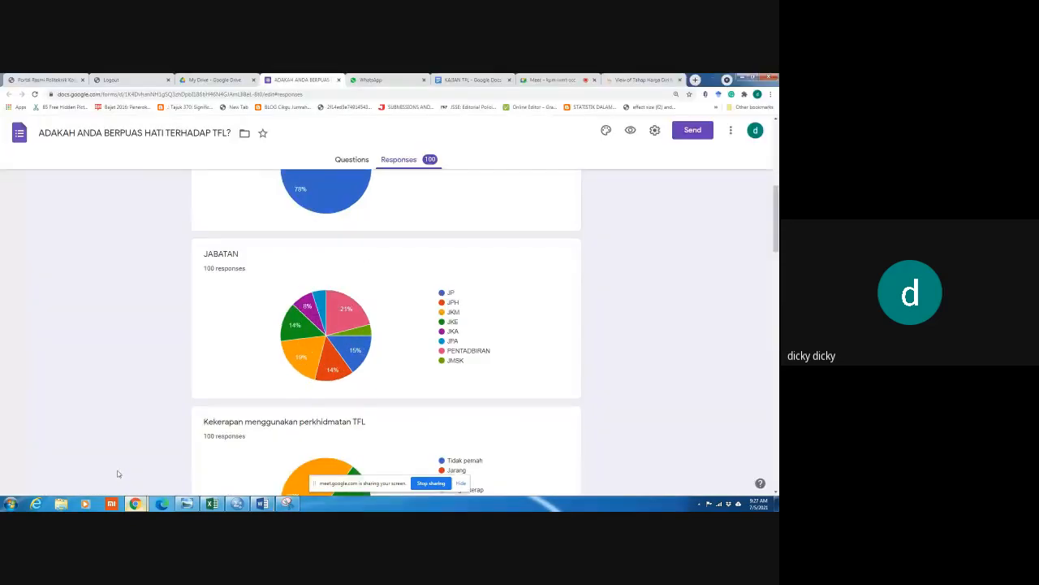
{"action": "left_click", "coordinate": [551, 80]}
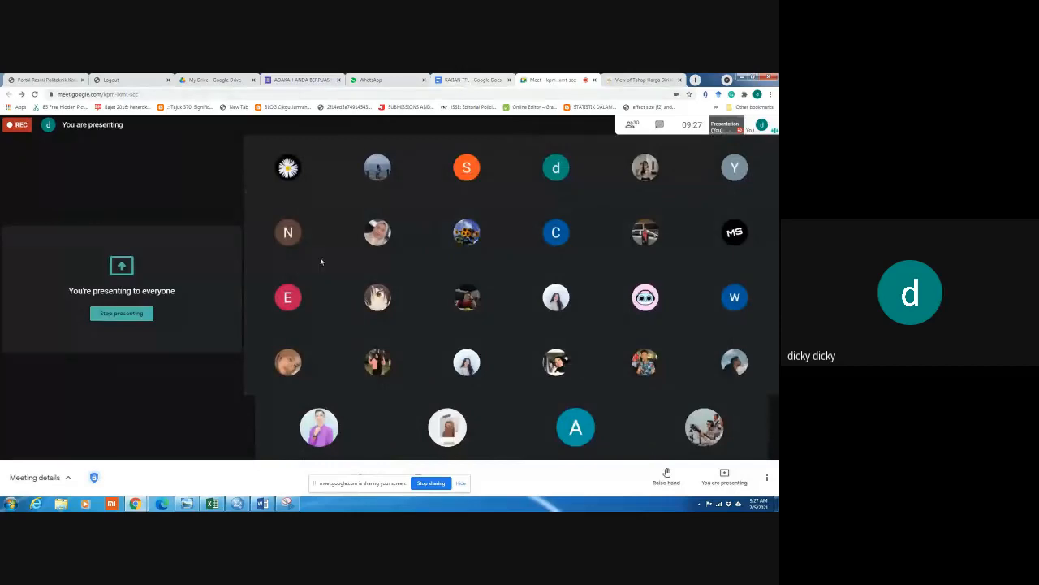
{"action": "mouse_move", "coordinate": [262, 504]}
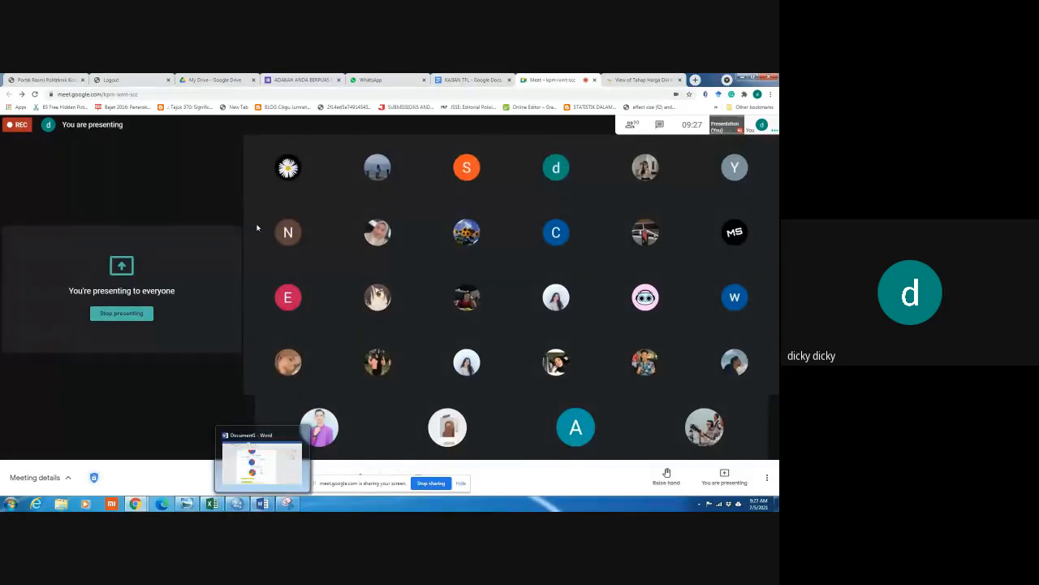
{"action": "left_click", "coordinate": [308, 79]}
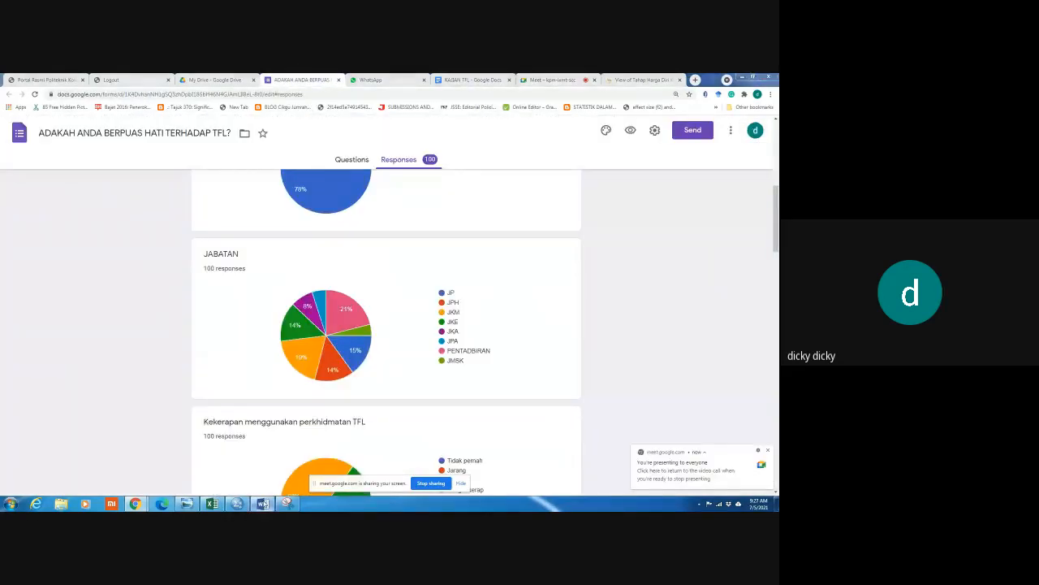
Switch back to the Word document and give the department chart picture a solid black outline
{"action": "left_click", "coordinate": [262, 504]}
{"action": "left_click", "coordinate": [674, 173]}
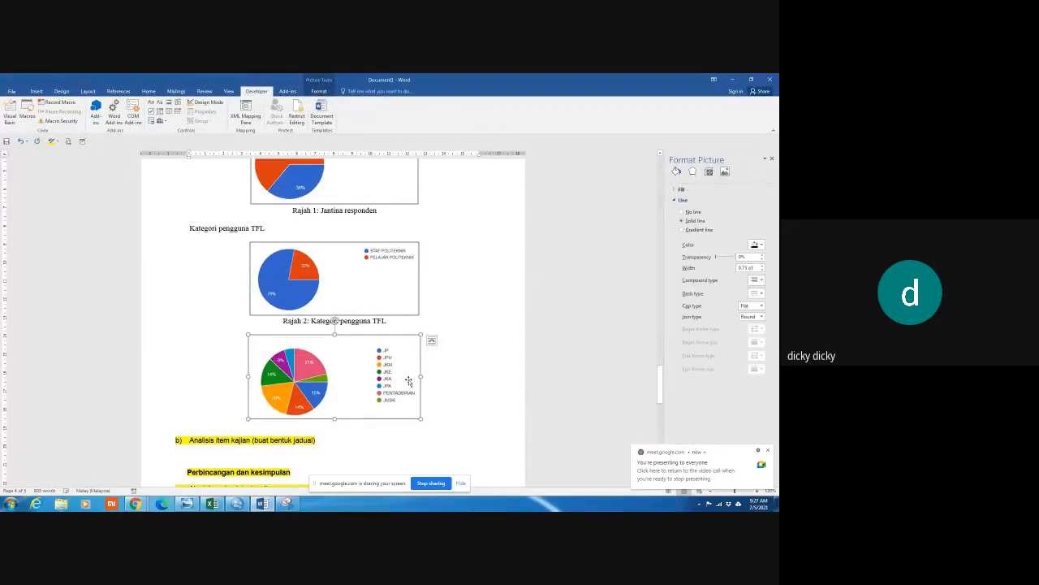
Insert the left-aligned label "Kategori pengguna mengikut jabatan" above the department chart, with a blank line separating it from the Rajah 2 caption
{"action": "left_click", "coordinate": [390, 321]}
{"action": "key", "text": "Return"}
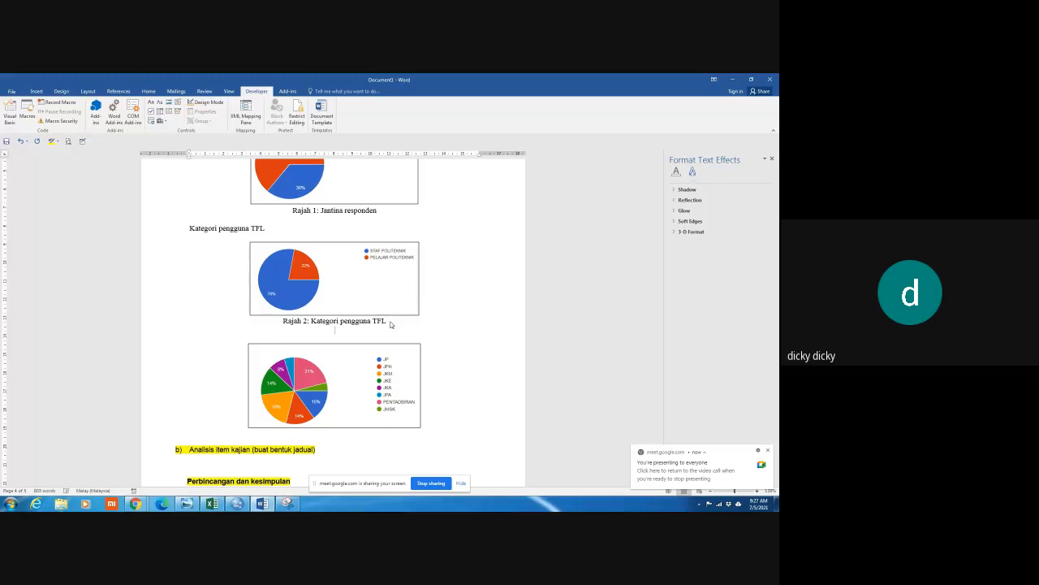
{"action": "key", "text": "Return"}
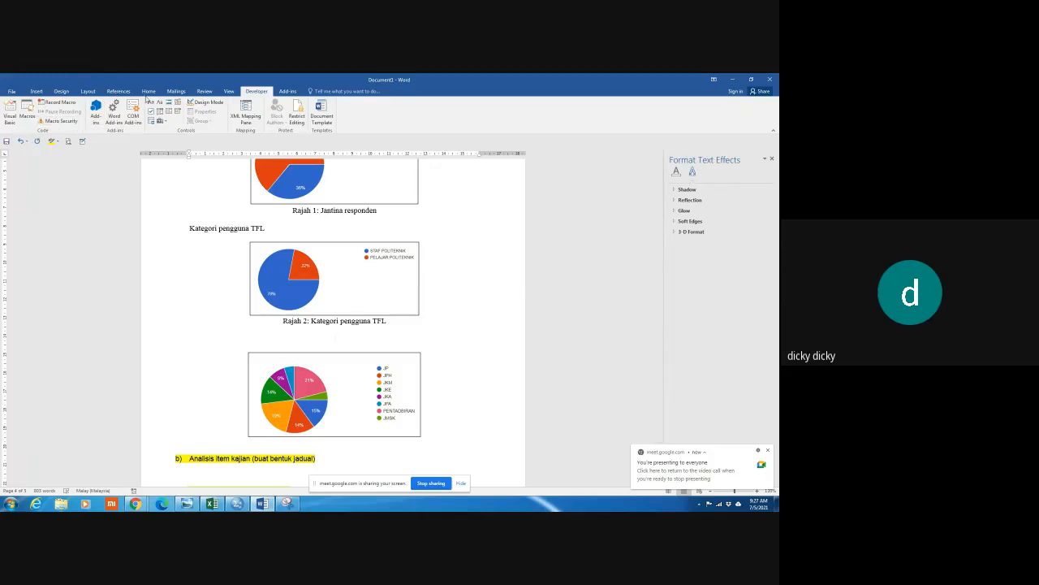
{"action": "left_click", "coordinate": [149, 91]}
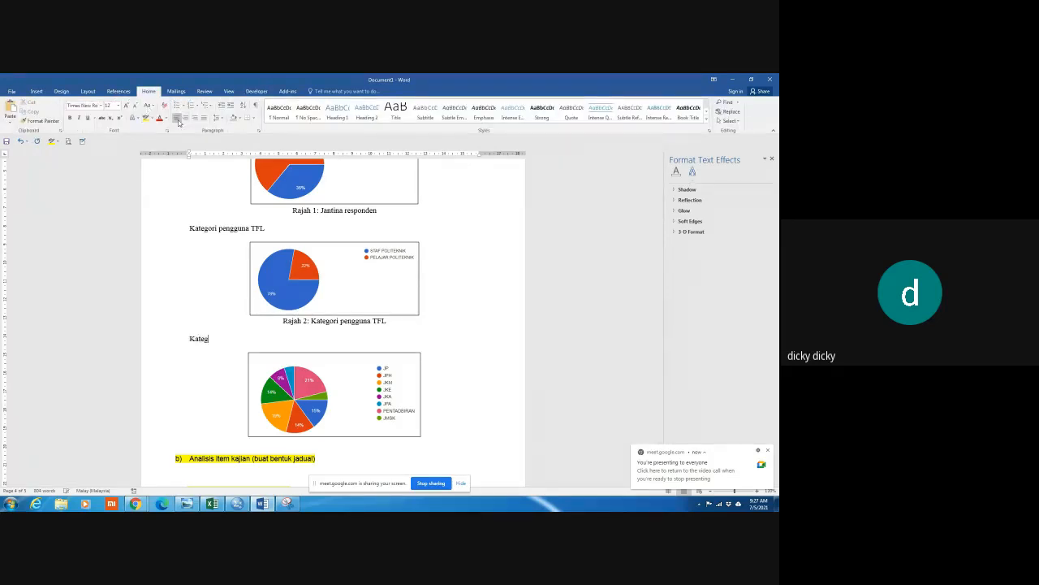
{"action": "type", "text": "i"}
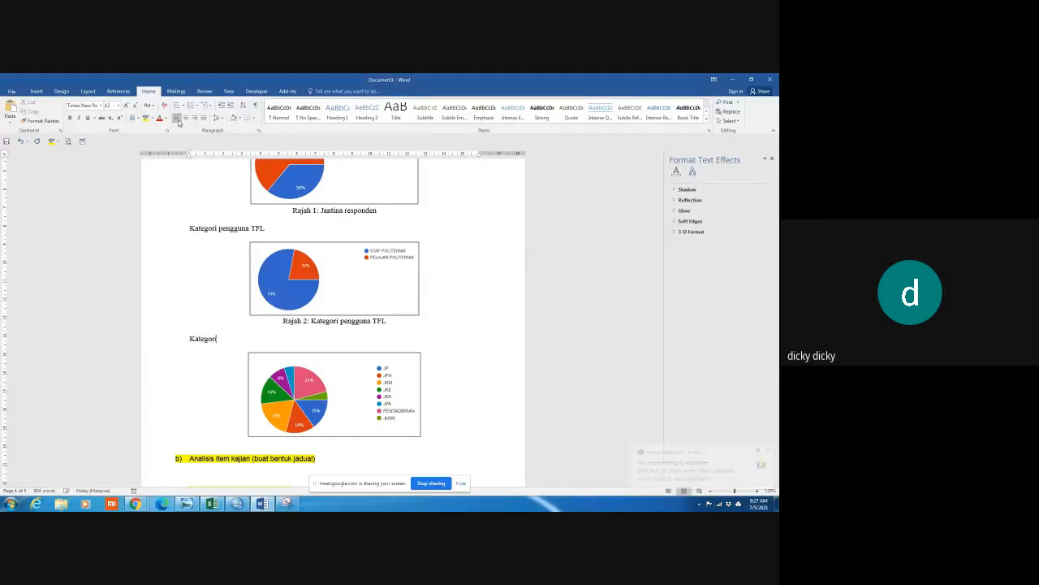
{"action": "type", "text": " bengguna mengiku"}
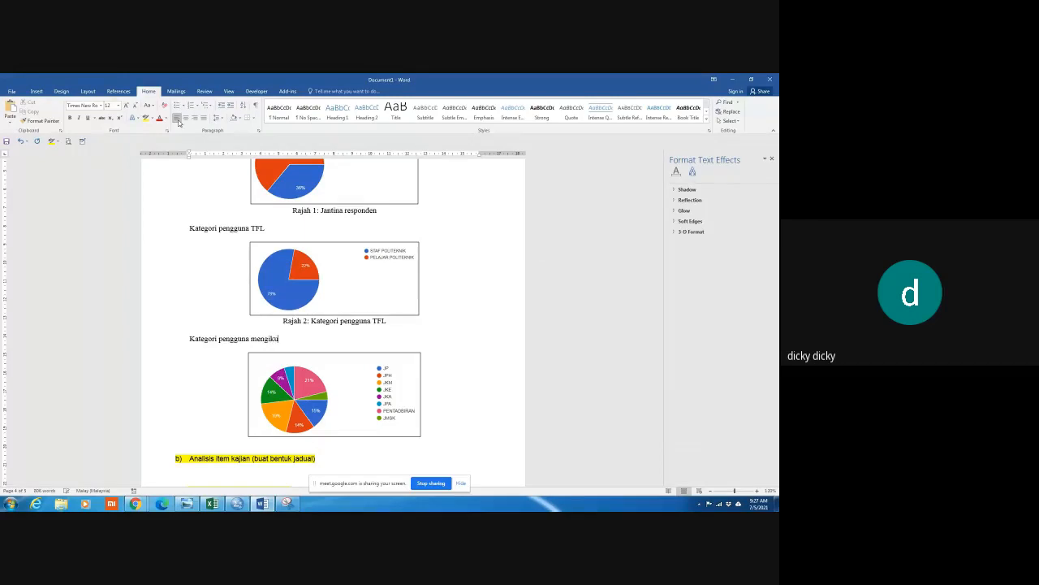
{"action": "type", "text": "t jabata"}
Switch to the Google Forms responses and look through the survey charts that follow JABATAN
{"action": "key", "text": "alt+Tab"}
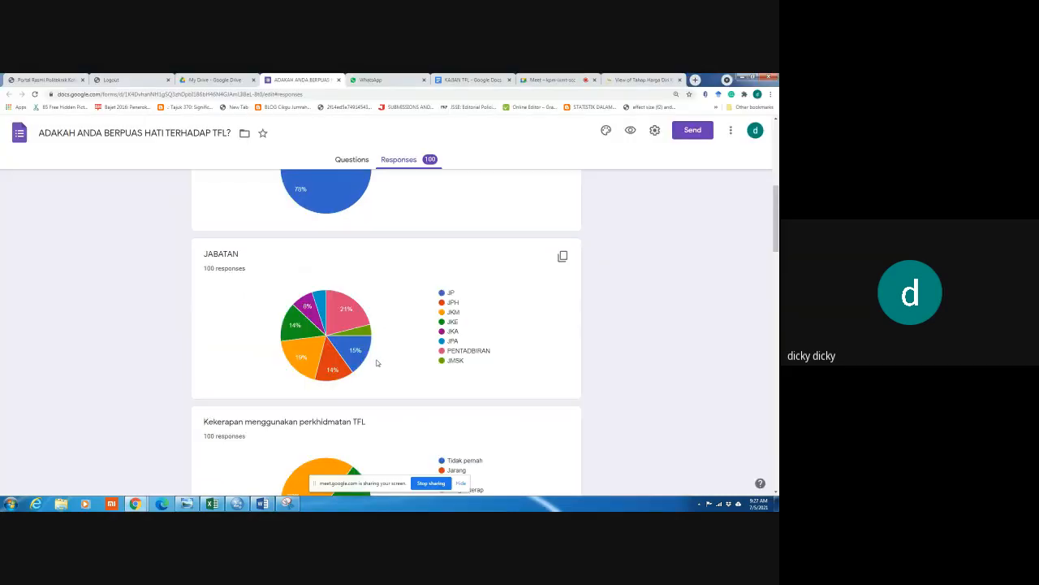
{"action": "scroll", "coordinate": [336, 363], "scroll_direction": "down", "scroll_amount": 2}
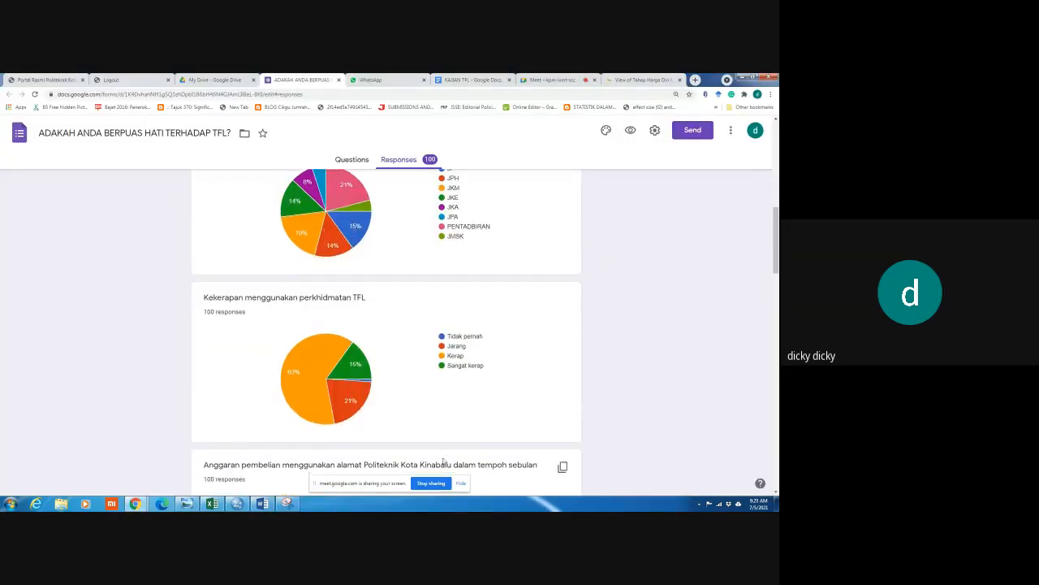
{"action": "scroll", "coordinate": [442, 460], "scroll_direction": "down", "scroll_amount": 1}
{"action": "scroll", "coordinate": [455, 315], "scroll_direction": "down", "scroll_amount": 5}
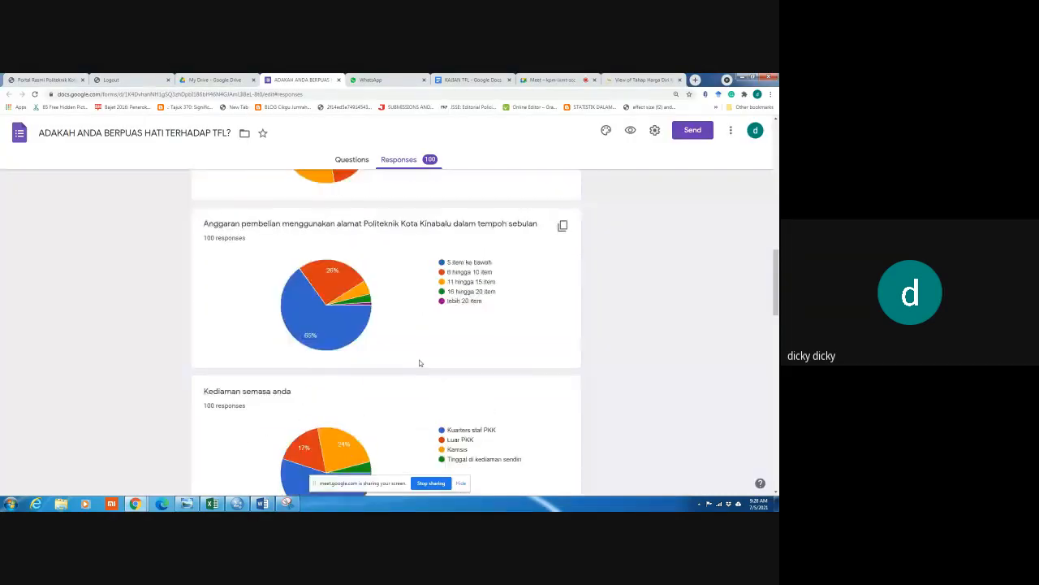
{"action": "scroll", "coordinate": [420, 363], "scroll_direction": "down", "scroll_amount": 3}
{"action": "scroll", "coordinate": [420, 363], "scroll_direction": "up", "scroll_amount": 8}
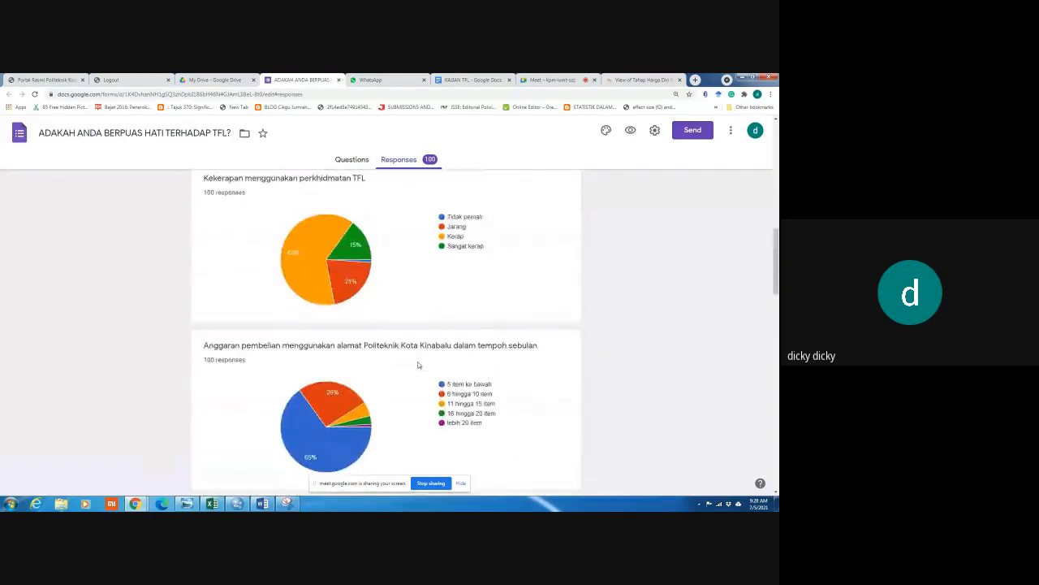
{"action": "scroll", "coordinate": [474, 363], "scroll_direction": "up", "scroll_amount": 2}
{"action": "scroll", "coordinate": [395, 376], "scroll_direction": "down", "scroll_amount": 2}
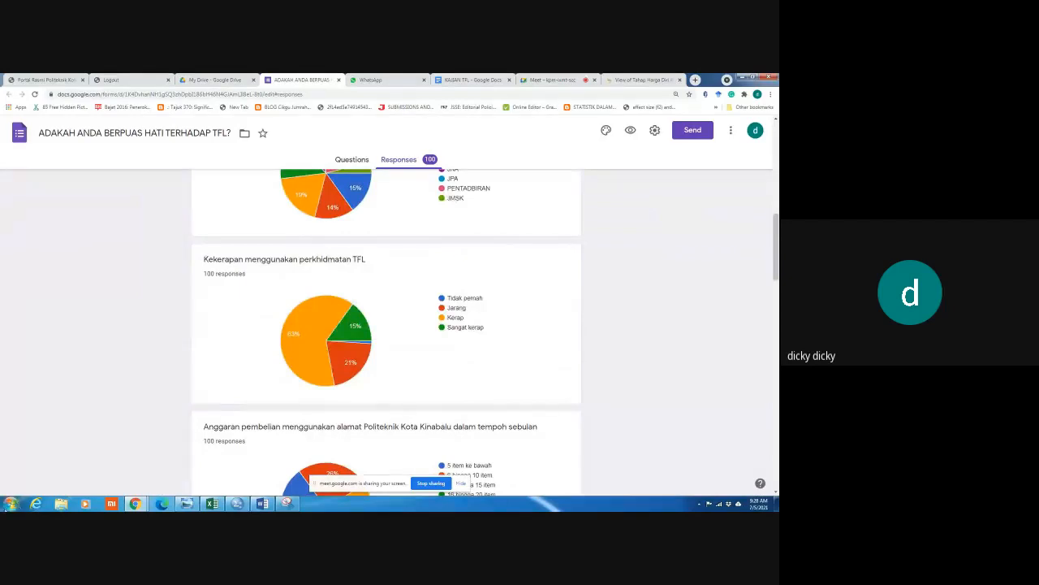
Snip the "Kekerapan menggunakan perkhidmatan TFL" pie chart with its legend and copy it
{"action": "left_click", "coordinate": [11, 503]}
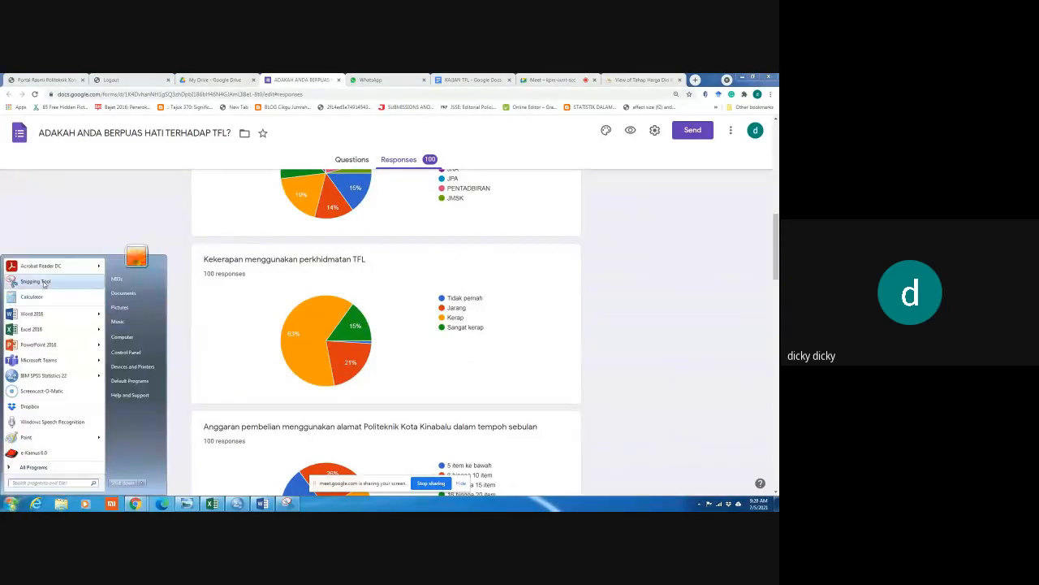
{"action": "left_click", "coordinate": [36, 280]}
{"action": "left_click", "coordinate": [240, 224]}
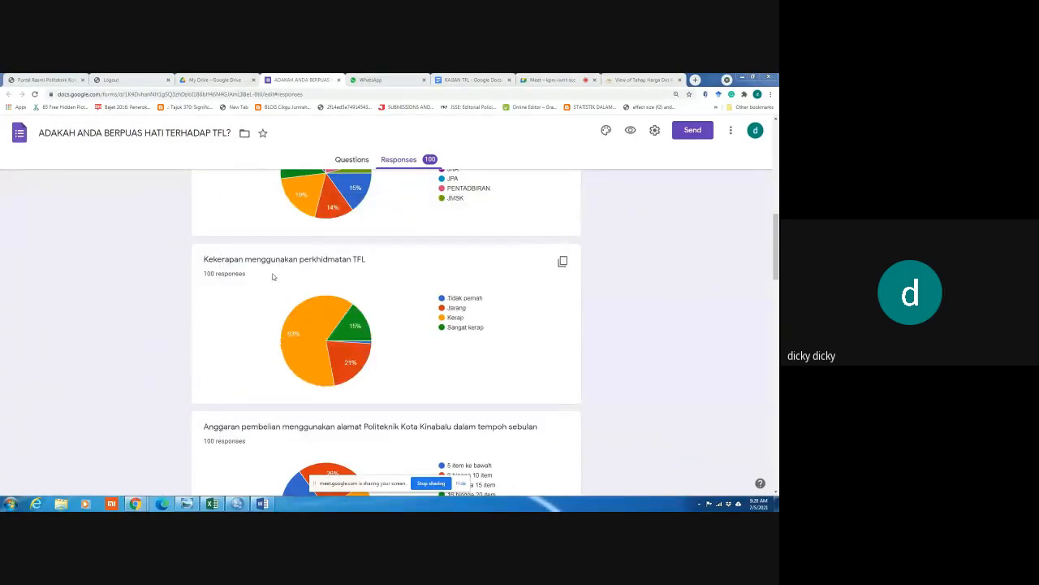
{"action": "left_click_drag", "start_coordinate": [269, 276], "coordinate": [495, 393]}
{"action": "right_click", "coordinate": [326, 288]}
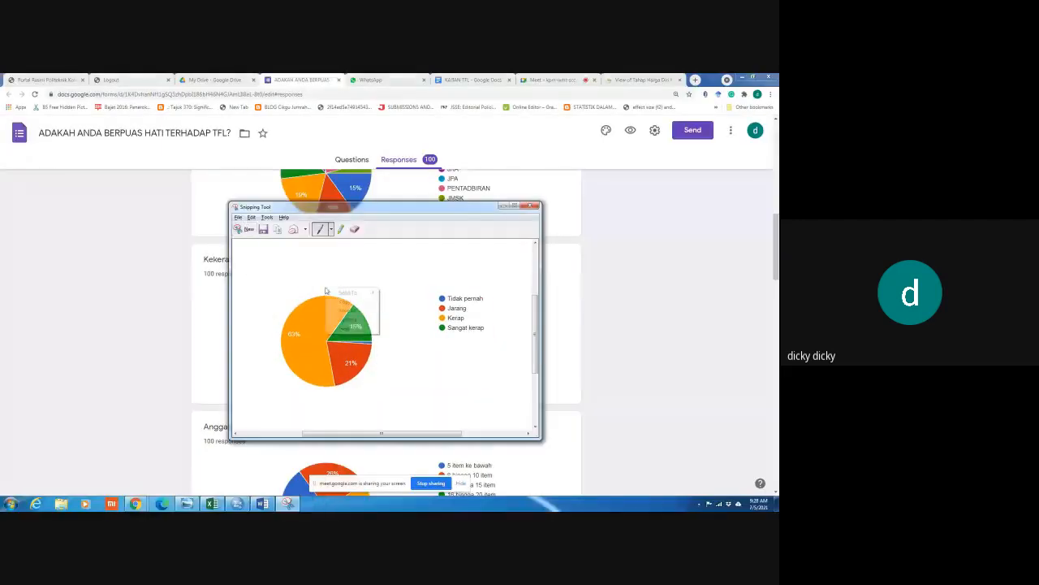
{"action": "left_click", "coordinate": [345, 302]}
Switch to the Word document and paste the TFL usage frequency chart below the department chart
{"action": "key", "text": "alt+Tab"}
{"action": "key", "text": "alt+Tab"}
{"action": "scroll", "coordinate": [360, 368], "scroll_direction": "down", "scroll_amount": 1}
{"action": "scroll", "coordinate": [361, 369], "scroll_direction": "down", "scroll_amount": 1}
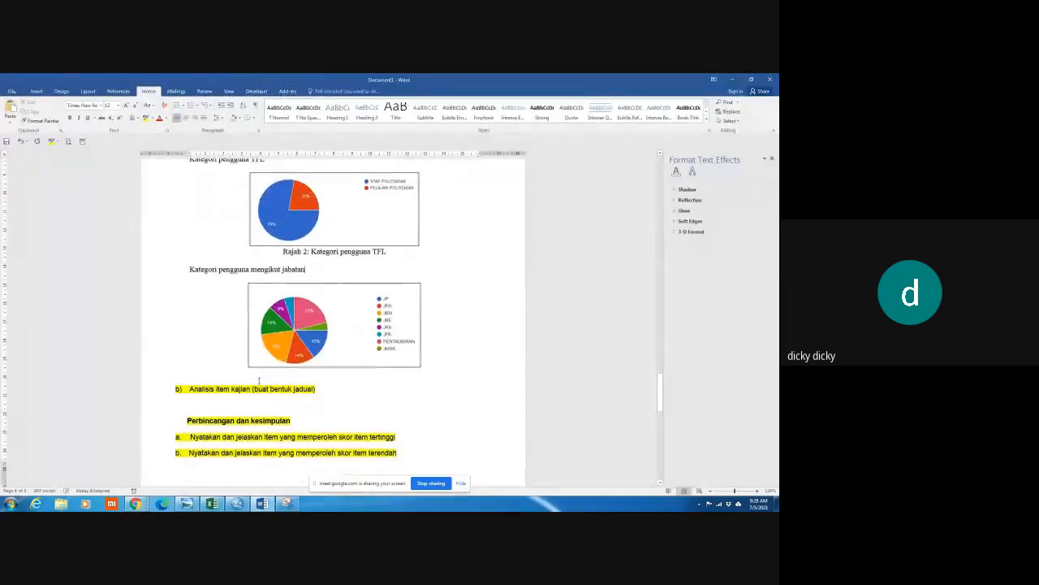
{"action": "left_click", "coordinate": [249, 380]}
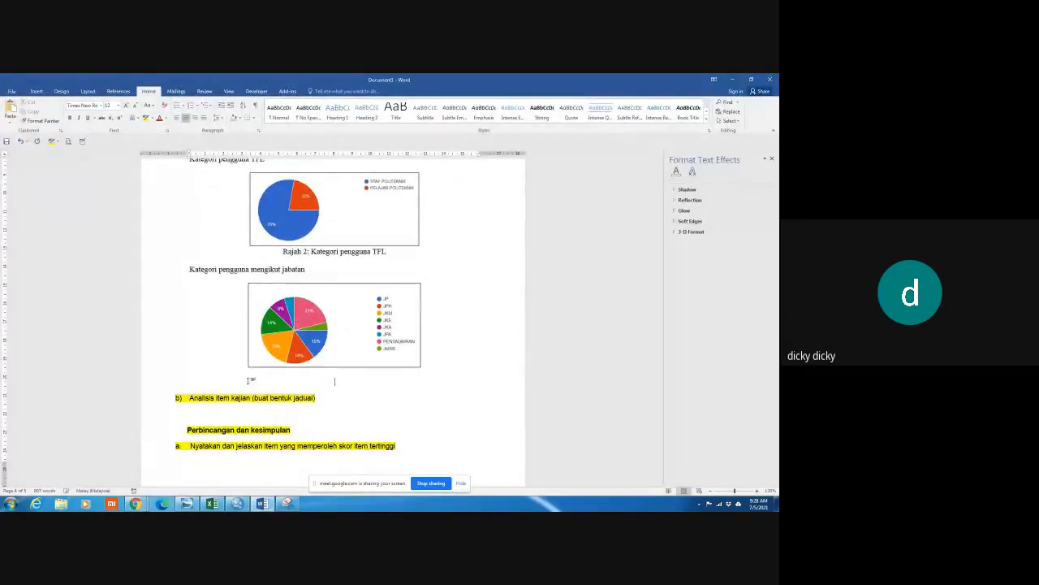
{"action": "key", "text": "ctrl+v"}
Shrink the pasted usage frequency chart to about the department chart's width and give it a solid black outline
{"action": "left_click", "coordinate": [247, 380]}
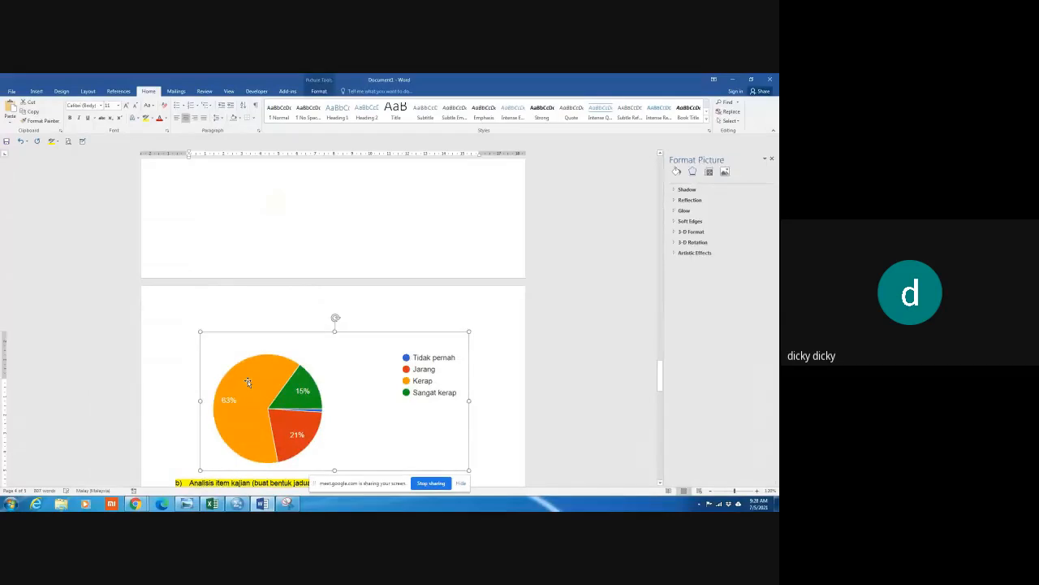
{"action": "scroll", "coordinate": [248, 380], "scroll_direction": "up", "scroll_amount": 1}
{"action": "left_click_drag", "start_coordinate": [202, 377], "coordinate": [295, 443]}
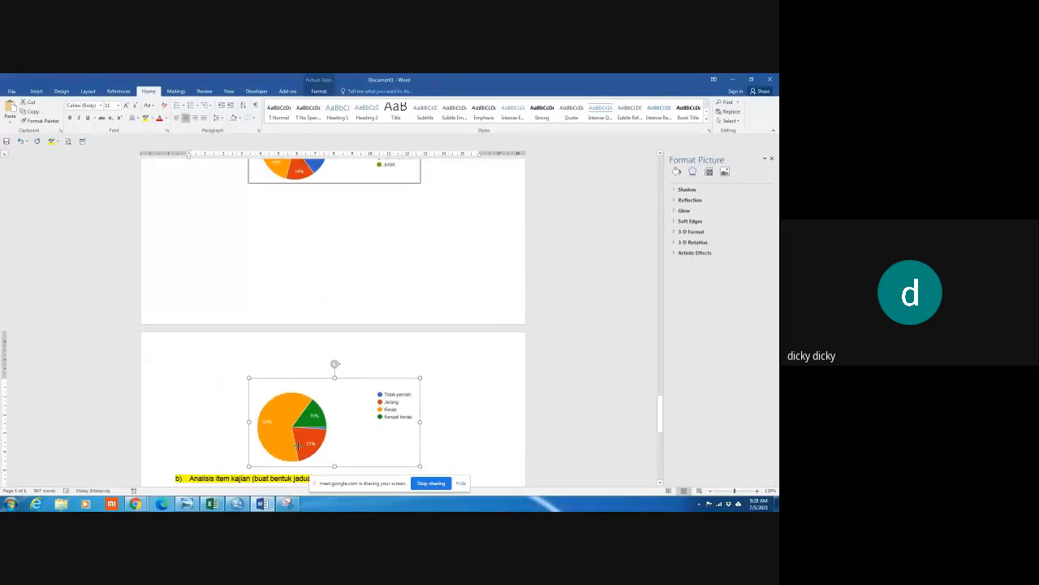
{"action": "left_click", "coordinate": [676, 171]}
{"action": "left_click", "coordinate": [694, 222]}
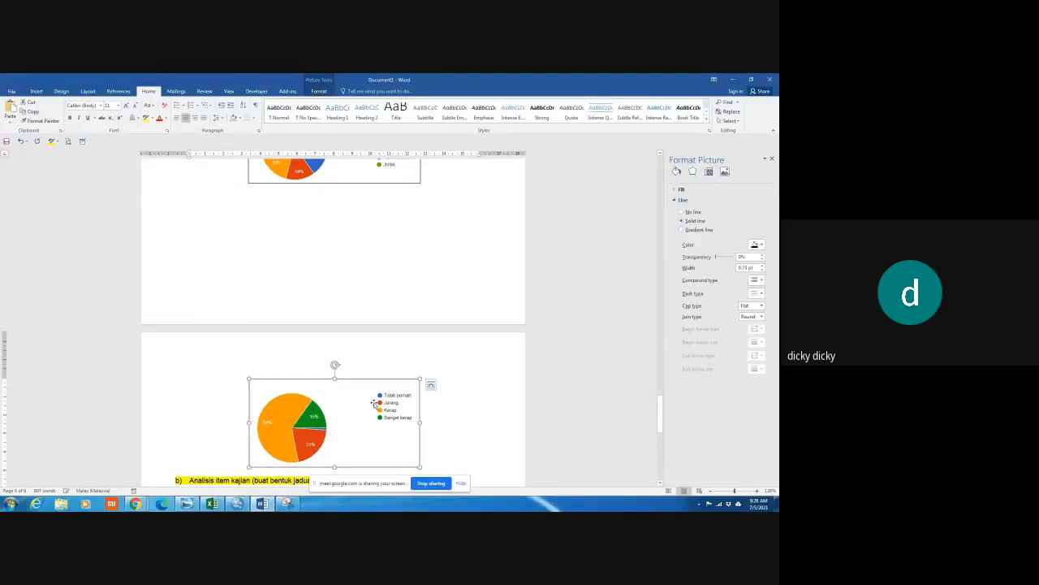
Add the centred caption "Rajah 3: Kategori pengguna TFL" directly below the department chart
{"action": "left_click", "coordinate": [345, 256]}
{"action": "scroll", "coordinate": [344, 256], "scroll_direction": "up", "scroll_amount": 3}
{"action": "type", "text": "Rajah 3: Kategori"}
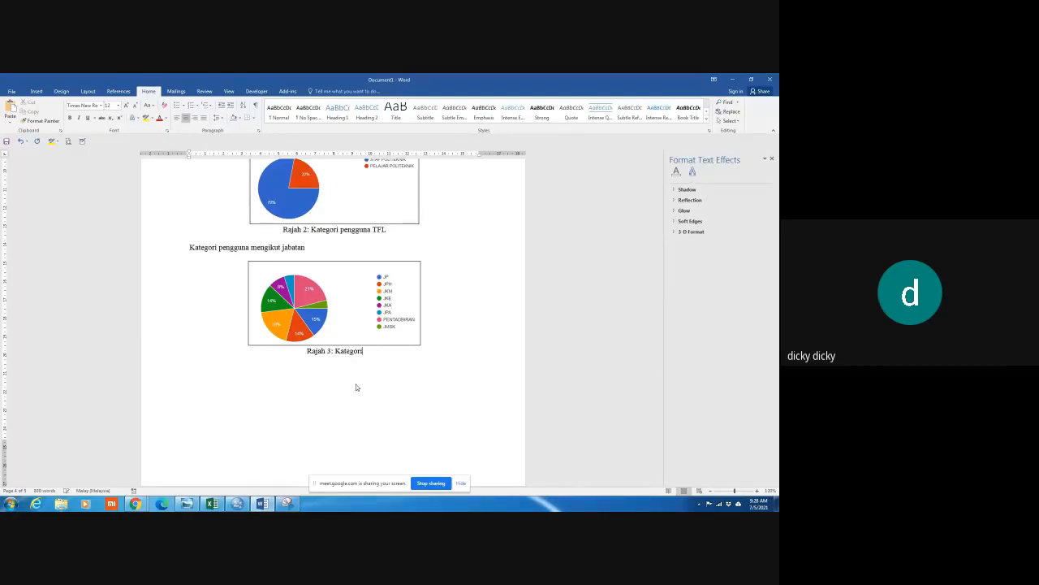
{"action": "type", "text": " pengguna TFL"}
{"action": "scroll", "coordinate": [357, 383], "scroll_direction": "down", "scroll_amount": 5}
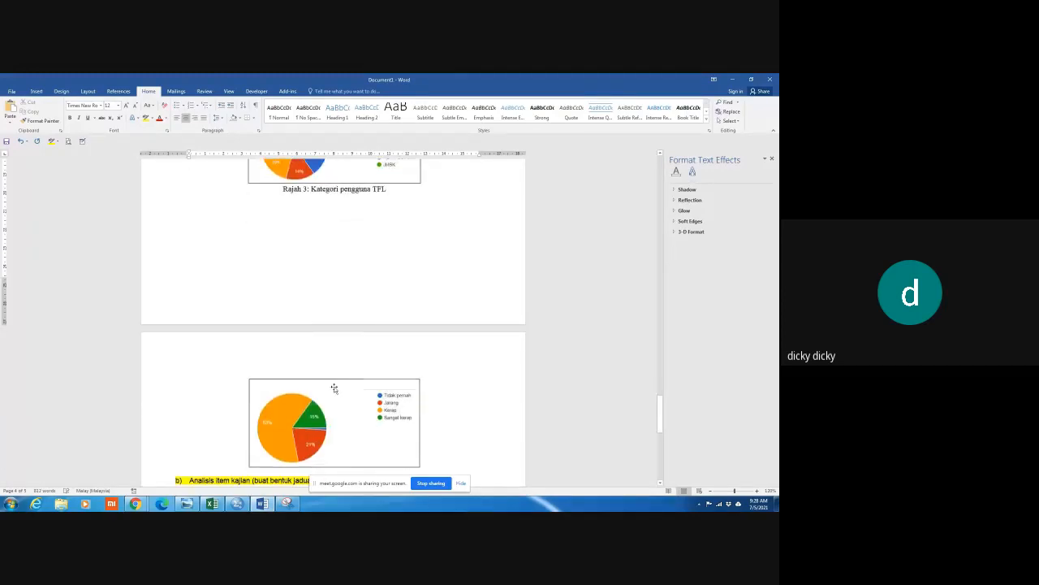
{"action": "scroll", "coordinate": [329, 377], "scroll_direction": "up", "scroll_amount": 5}
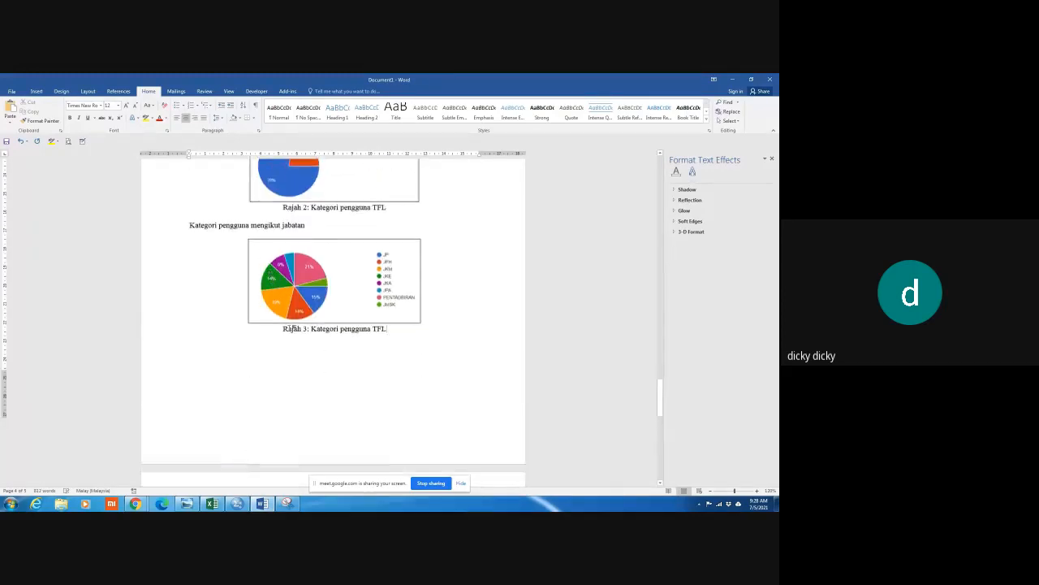
Insert an empty left-aligned line above the usage frequency chart on the next page
{"action": "scroll", "coordinate": [321, 325], "scroll_direction": "down", "scroll_amount": 2}
{"action": "key", "text": "Return"}
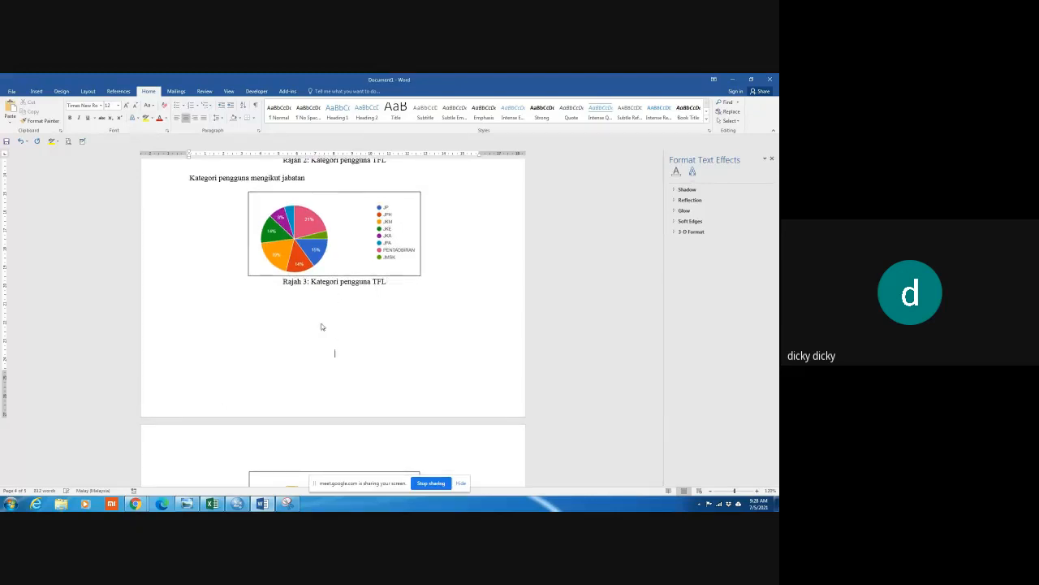
{"action": "key", "text": "Down"}
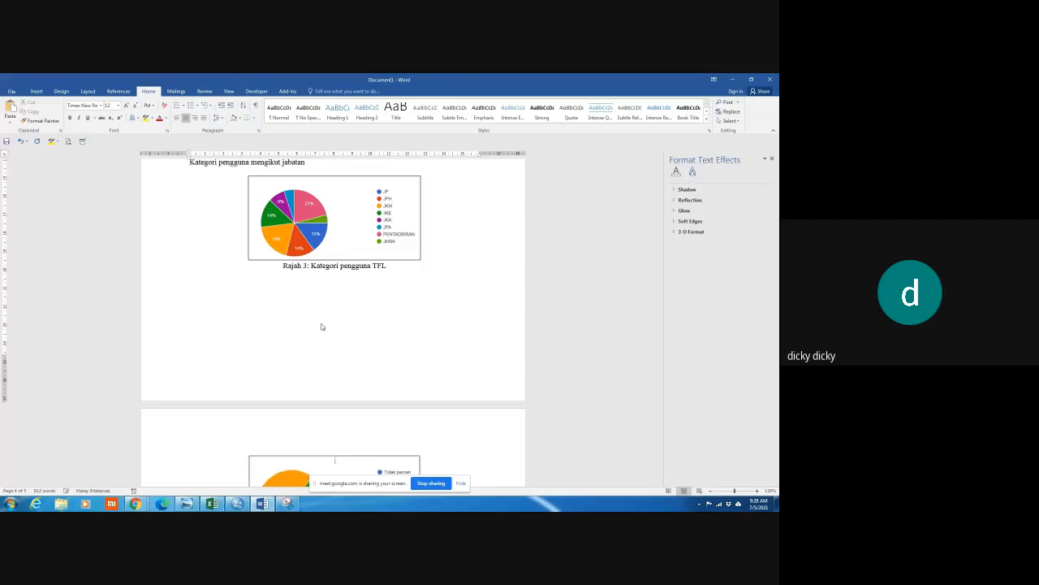
{"action": "key", "text": "Return"}
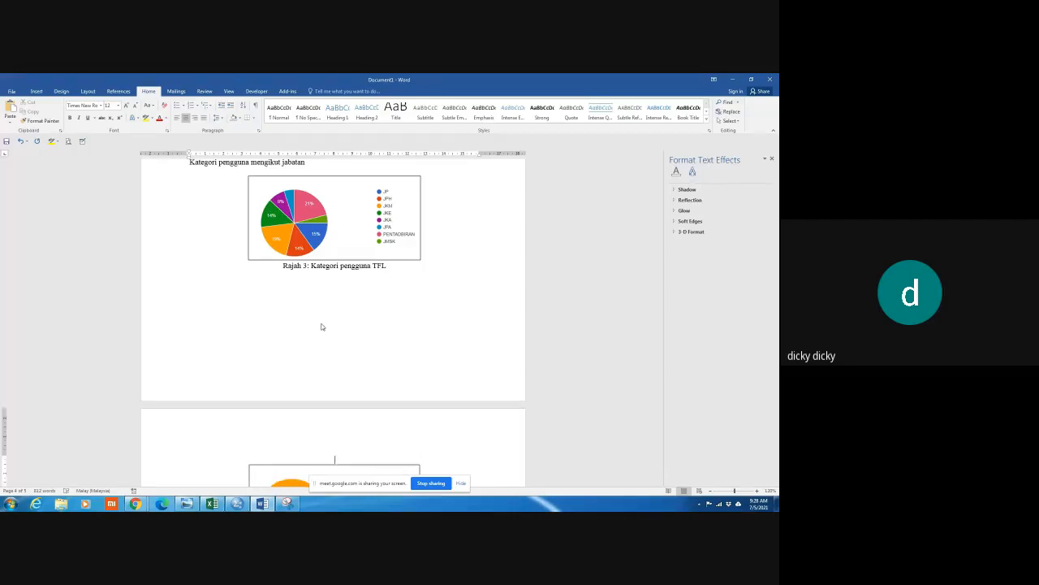
{"action": "left_click", "coordinate": [177, 119]}
{"action": "type", "text": "Kateg"}
{"action": "key", "text": "BackSpace"}
{"action": "key", "text": "BackSpace"}
{"action": "key", "text": "BackSpace"}
{"action": "key", "text": "BackSpace"}
{"action": "key", "text": "BackSpace"}
{"action": "key", "text": "BackSpace"}
{"action": "key", "text": "BackSpace"}
{"action": "key", "text": "BackSpace"}
Enter the label "Kekerapan penggunaan perkhidmatan TFL" above the usage frequency chart, with a blank line before the picture
{"action": "left_click", "coordinate": [229, 91]}
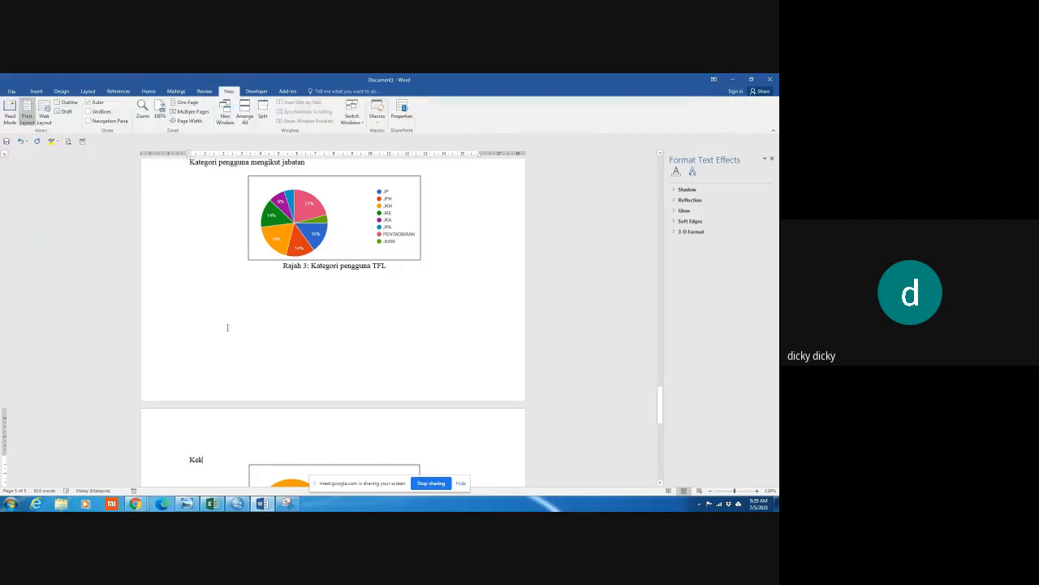
{"action": "scroll", "coordinate": [355, 411], "scroll_direction": "down", "scroll_amount": 5}
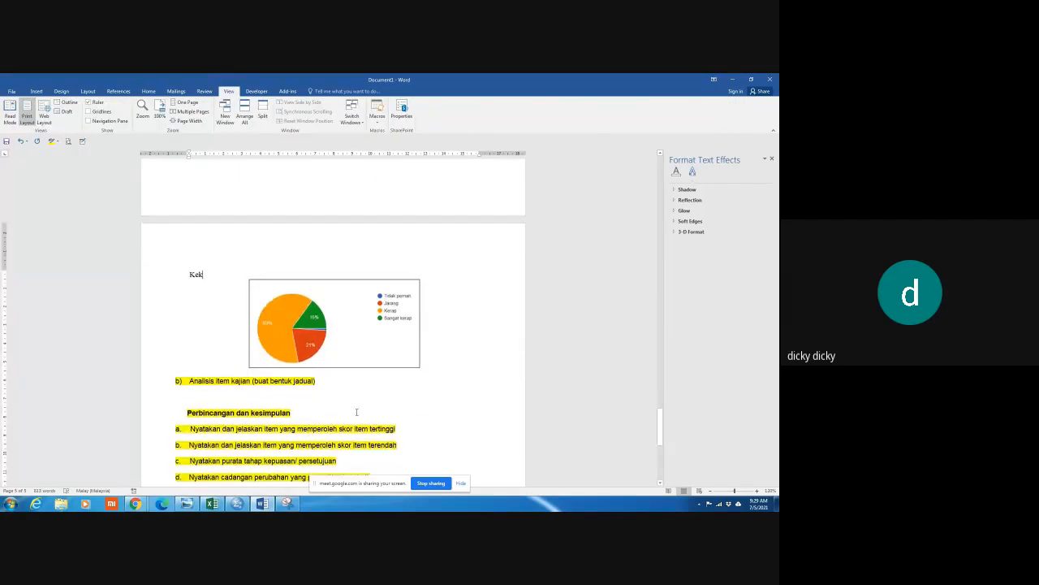
{"action": "type", "text": "erapan penggunaan perkhidmatan TFL"}
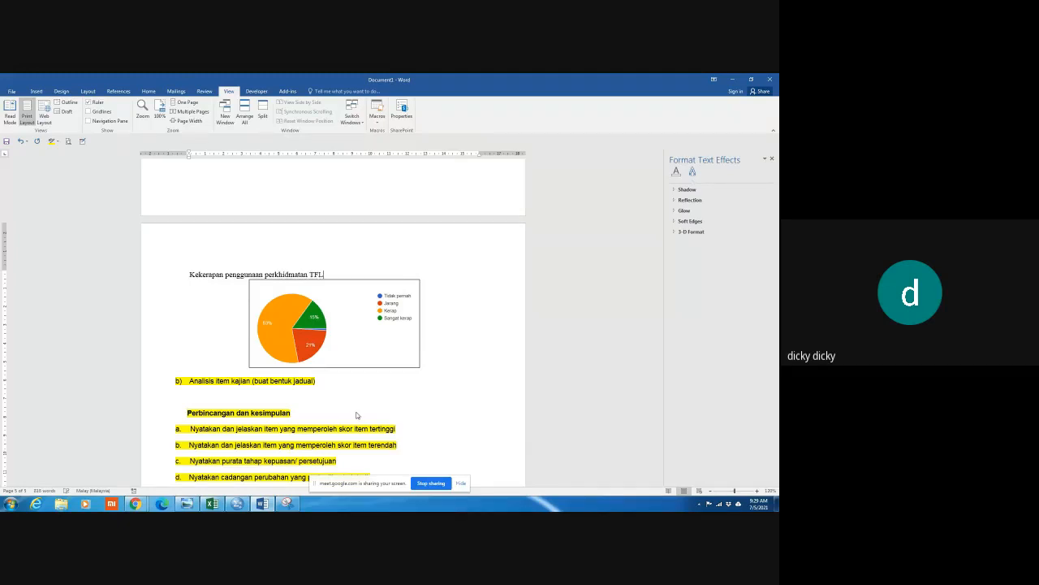
{"action": "key", "text": "Return"}
{"action": "scroll", "coordinate": [333, 353], "scroll_direction": "up", "scroll_amount": 4}
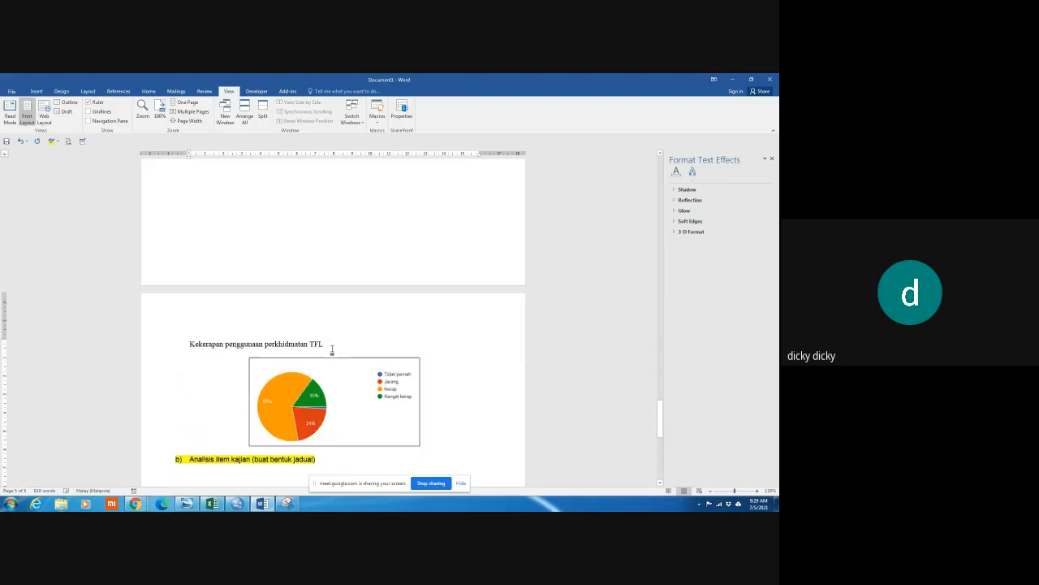
Add the centred caption "Rajah 4: Kekerapan penggunaan TFL" below the usage frequency chart
{"action": "scroll", "coordinate": [333, 349], "scroll_direction": "down", "scroll_amount": 3}
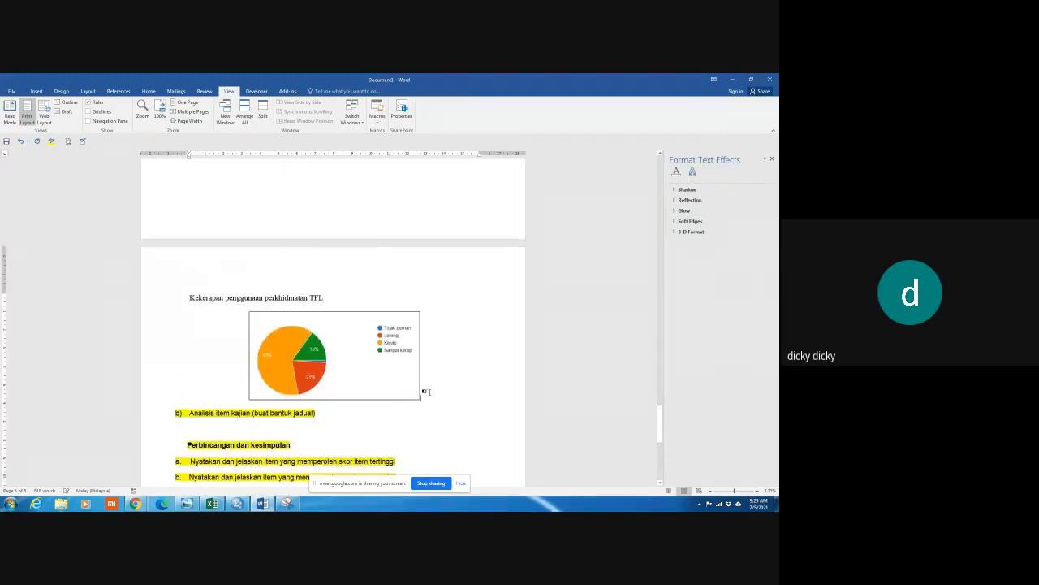
{"action": "key", "text": "Return"}
{"action": "type", "text": "R"}
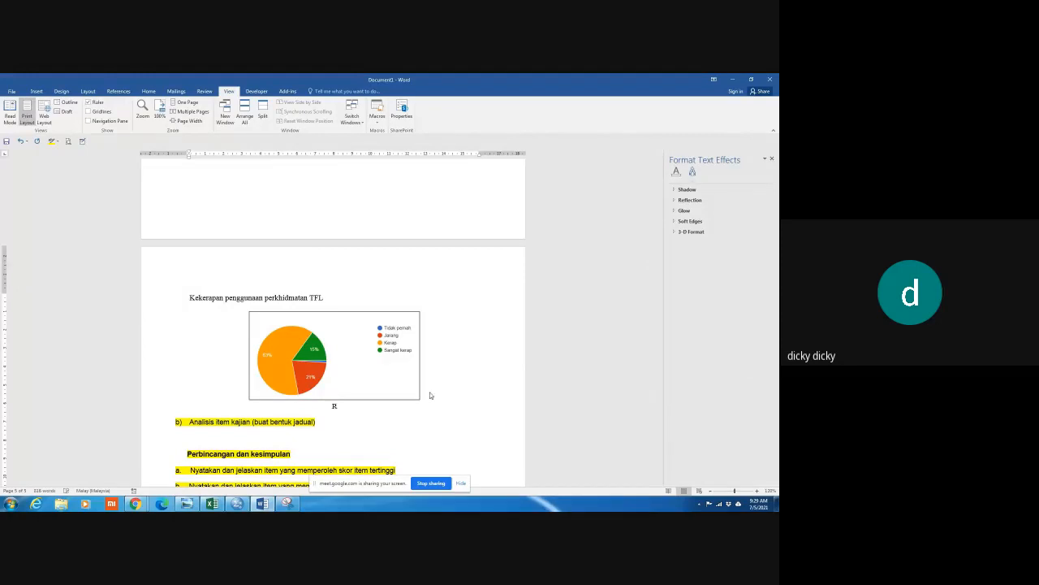
{"action": "type", "text": "ajah 4: Kekerapan penggunaan TFL"}
Switch to the Google Forms responses and look through the survey charts that follow "Kekerapan menggunakan perkhidmatan TFL"
{"action": "key", "text": "alt+Tab"}
{"action": "scroll", "coordinate": [430, 396], "scroll_direction": "down", "scroll_amount": 1}
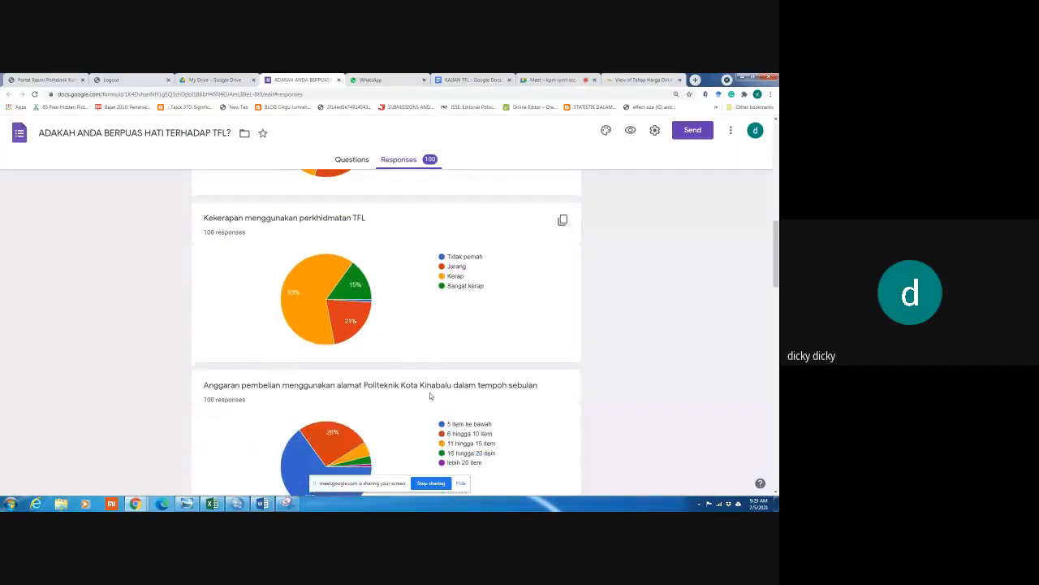
{"action": "scroll", "coordinate": [430, 396], "scroll_direction": "down", "scroll_amount": 4}
{"action": "scroll", "coordinate": [431, 396], "scroll_direction": "down", "scroll_amount": 3}
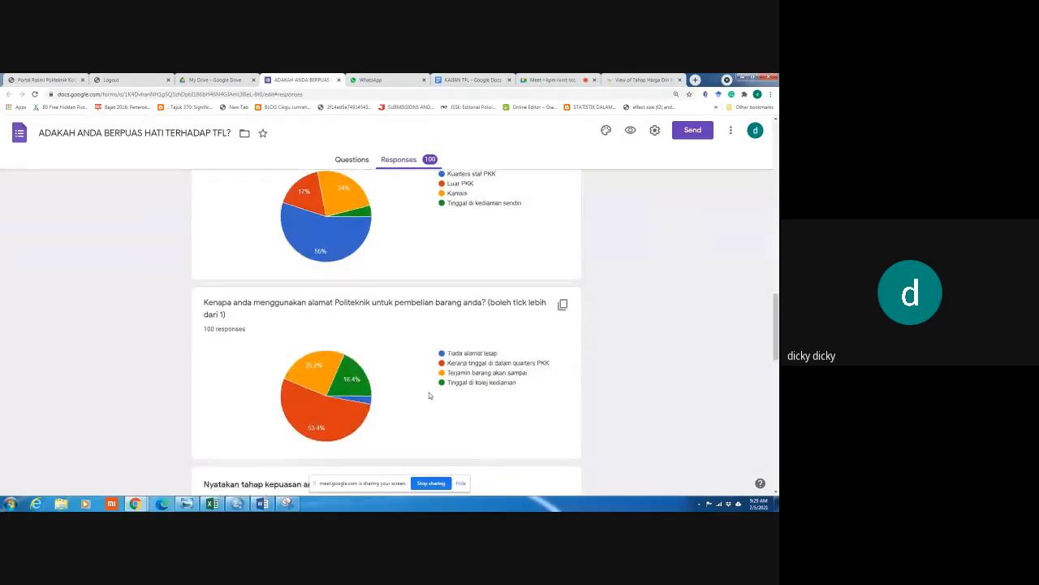
{"action": "scroll", "coordinate": [429, 395], "scroll_direction": "up", "scroll_amount": 5}
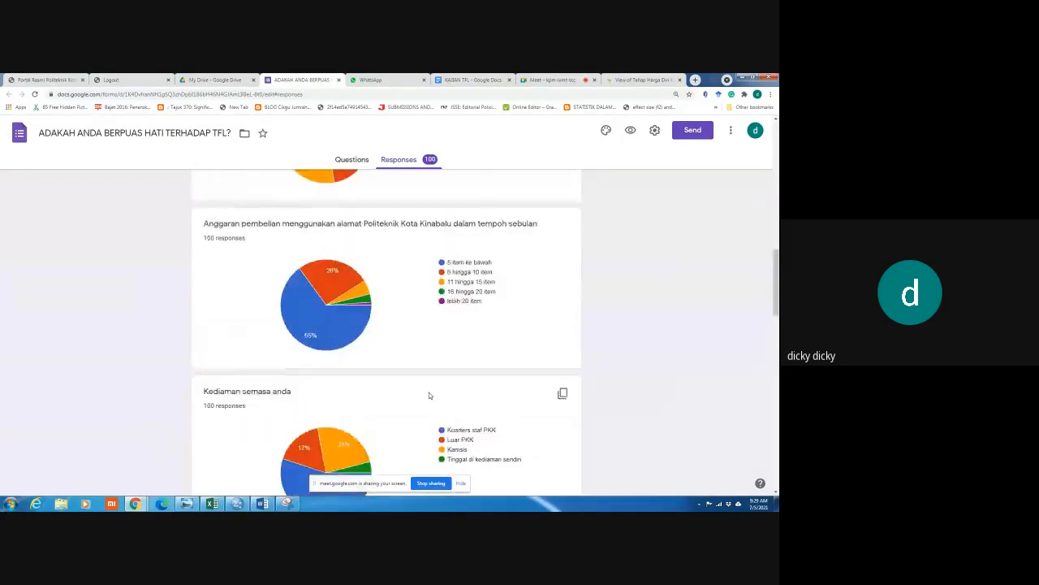
{"action": "scroll", "coordinate": [430, 395], "scroll_direction": "up", "scroll_amount": 3}
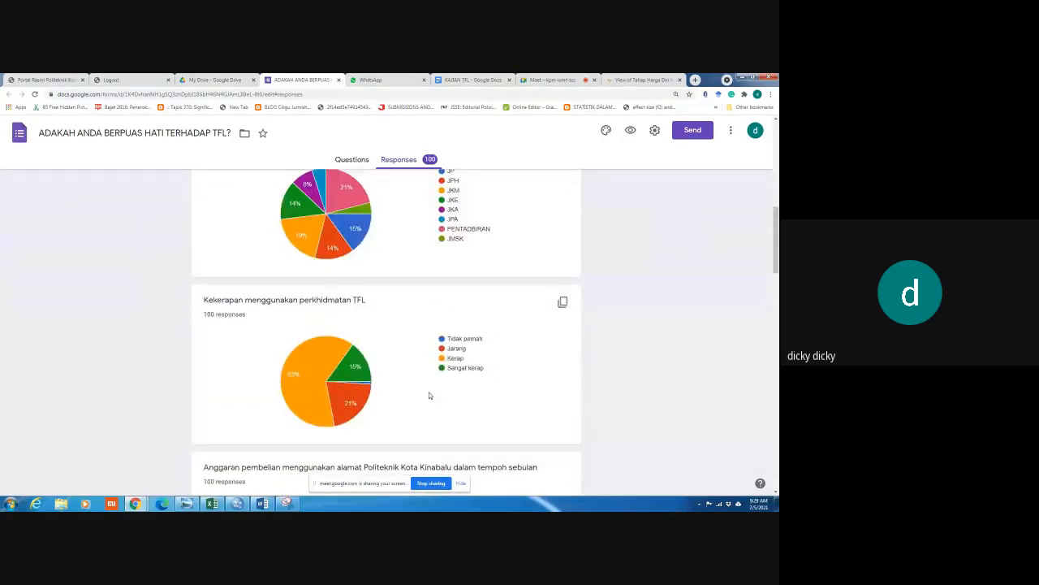
{"action": "scroll", "coordinate": [430, 396], "scroll_direction": "down", "scroll_amount": 2}
{"action": "scroll", "coordinate": [430, 395], "scroll_direction": "down", "scroll_amount": 1}
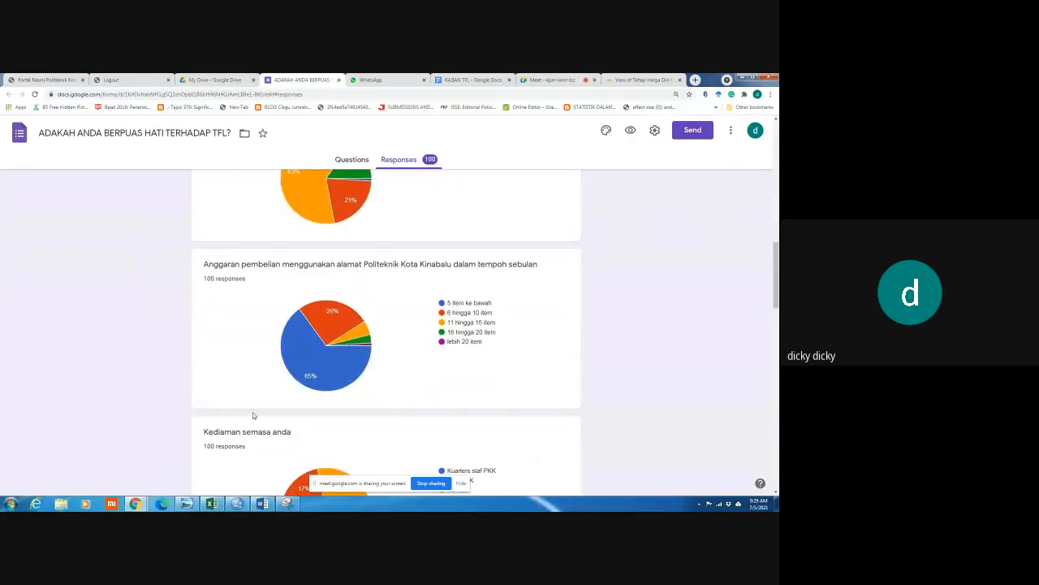
{"action": "scroll", "coordinate": [253, 412], "scroll_direction": "down", "scroll_amount": 1}
{"action": "scroll", "coordinate": [253, 415], "scroll_direction": "up", "scroll_amount": 1}
Snip the "Anggaran pembelian menggunakan alamat Politeknik Kota Kinabalu dalam tempoh sebulan" pie chart with its legend and copy it
{"action": "left_click", "coordinate": [9, 505]}
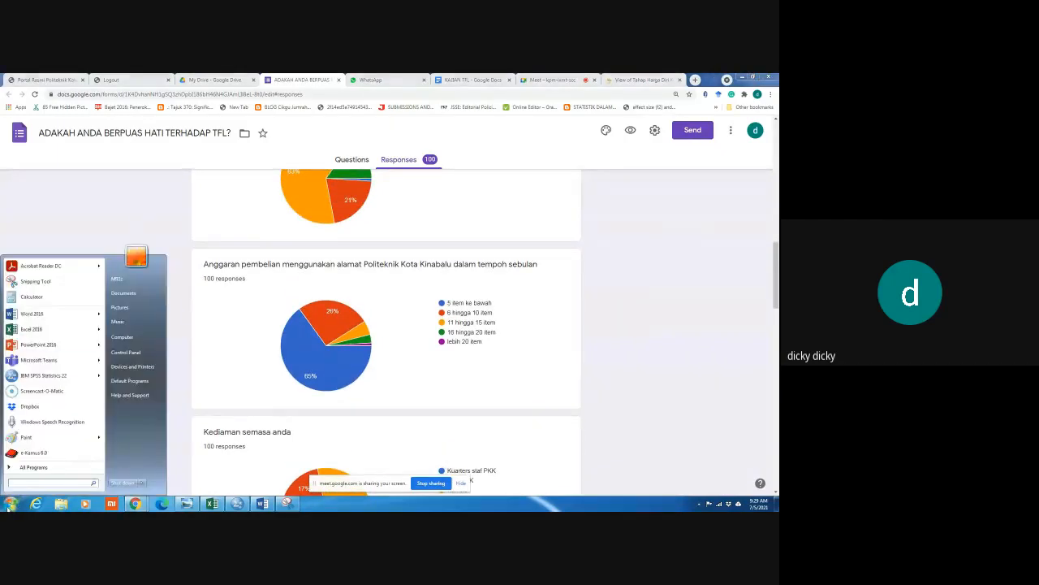
{"action": "left_click", "coordinate": [35, 282]}
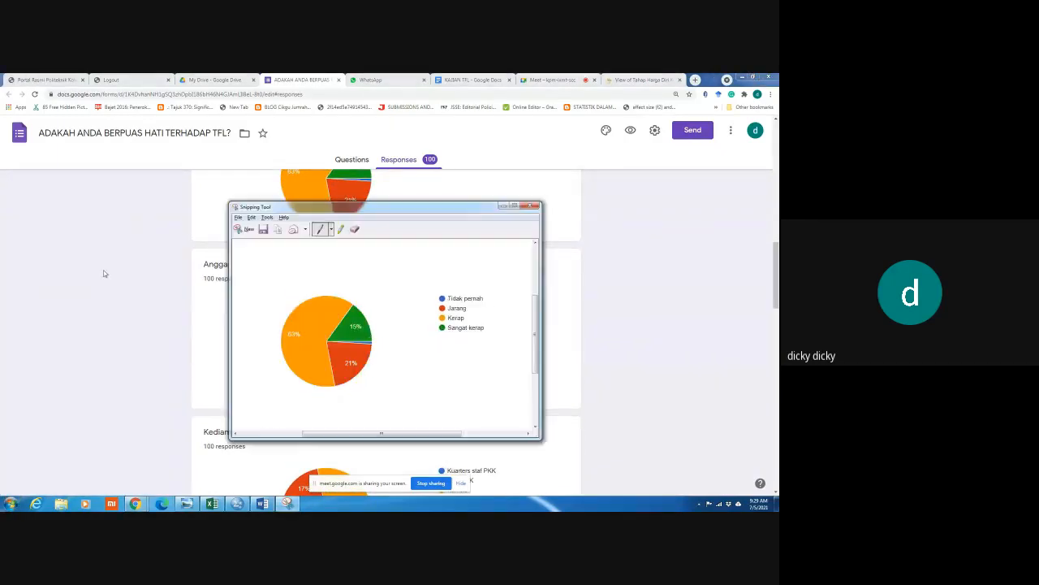
{"action": "left_click", "coordinate": [245, 229]}
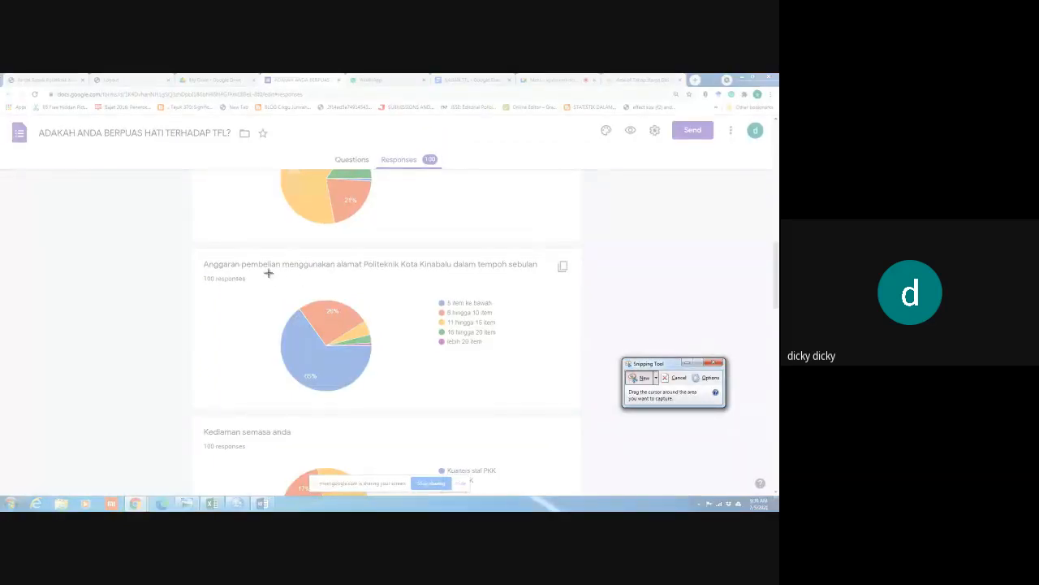
{"action": "left_click_drag", "start_coordinate": [271, 288], "coordinate": [505, 395]}
{"action": "right_click", "coordinate": [373, 318]}
{"action": "left_click", "coordinate": [377, 334]}
Switch to the Word document and paste the purchase estimate chart on a new line below the Rajah 4 caption
{"action": "key", "text": "alt+Tab"}
{"action": "key", "text": "alt+Tab"}
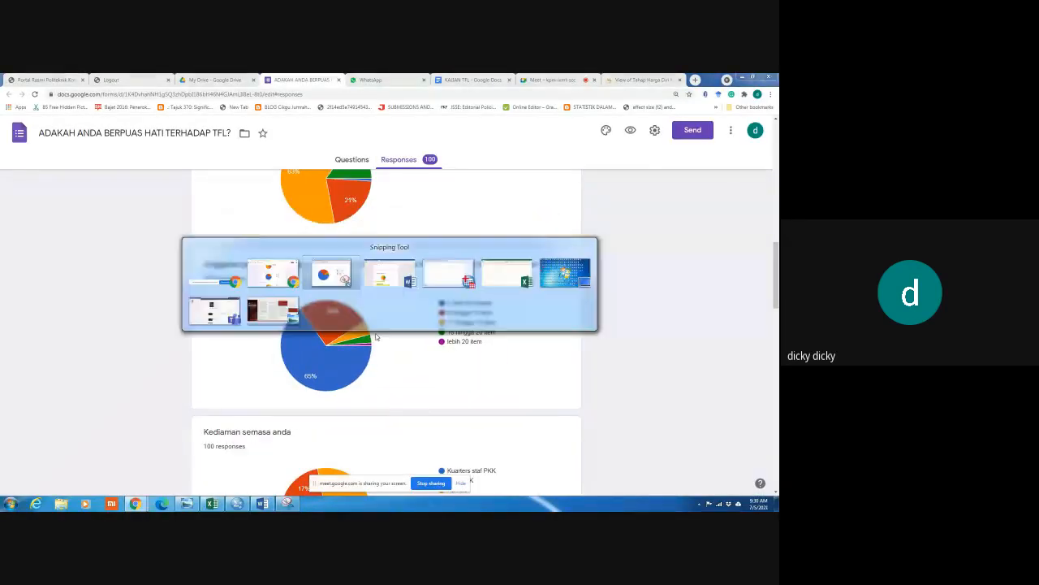
{"action": "key", "text": "alt+Tab"}
{"action": "scroll", "coordinate": [342, 369], "scroll_direction": "down", "scroll_amount": 1}
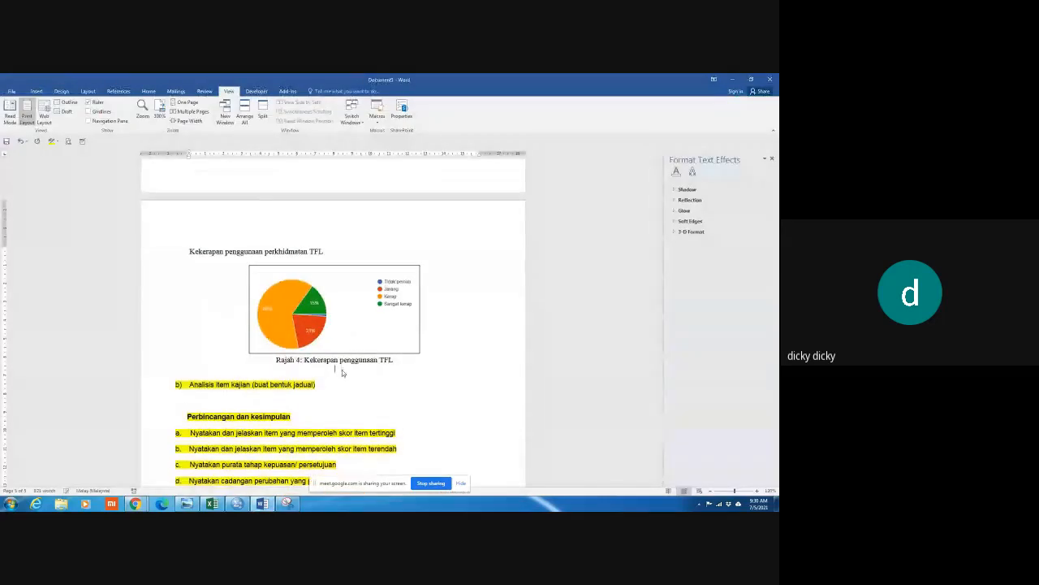
{"action": "key", "text": "Return"}
{"action": "key", "text": "ctrl+v"}
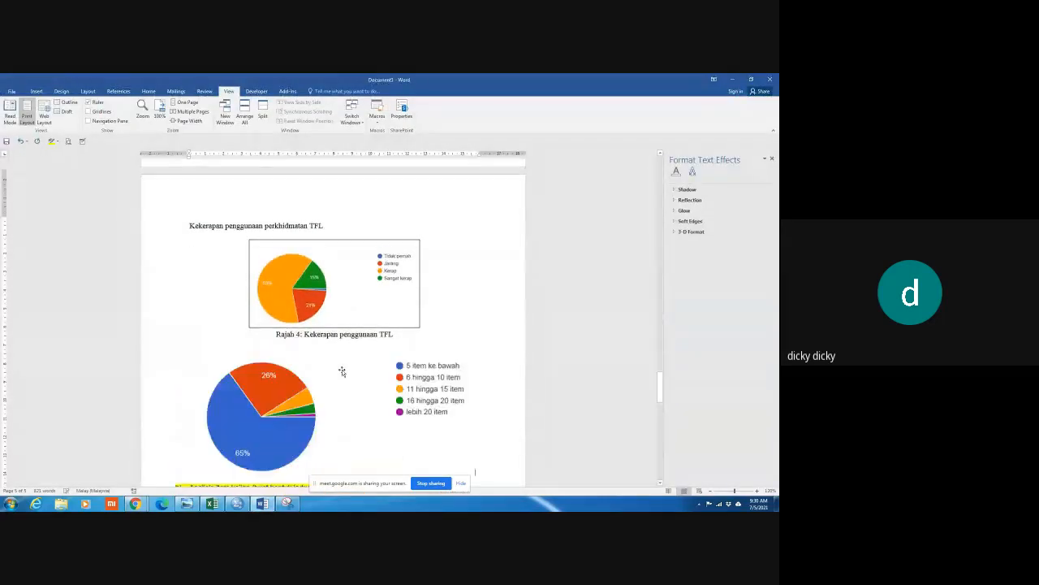
Shrink the purchase estimate chart to about the width of the chart above and give it a solid black outline
{"action": "left_click", "coordinate": [341, 369]}
{"action": "left_click_drag", "start_coordinate": [195, 474], "coordinate": [343, 420]}
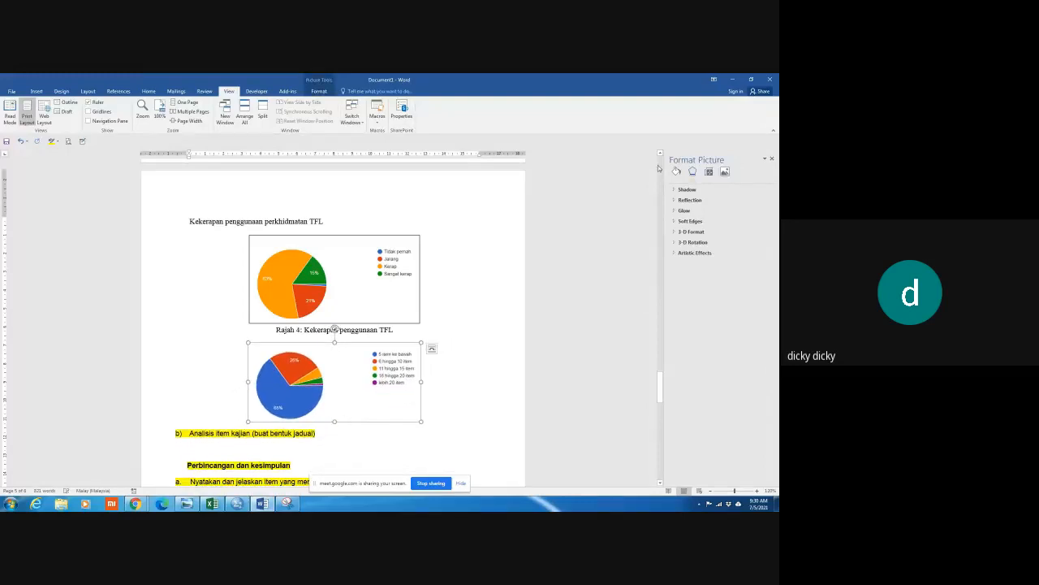
{"action": "left_click", "coordinate": [676, 171]}
{"action": "left_click", "coordinate": [682, 200]}
{"action": "left_click", "coordinate": [695, 221]}
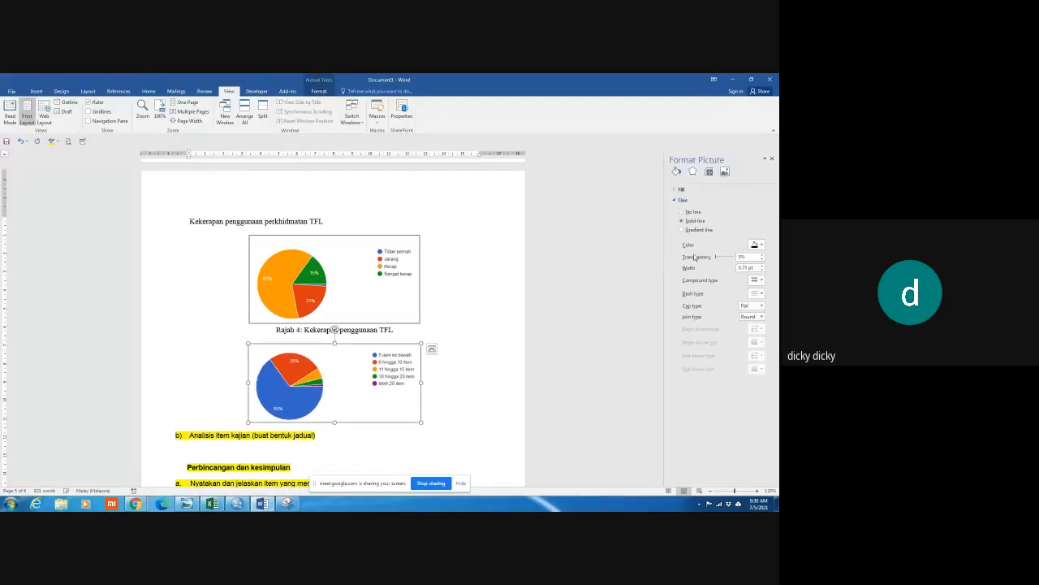
Insert an empty left-aligned line between the Rajah 4 caption and the purchase estimate chart
{"action": "left_click", "coordinate": [459, 393]}
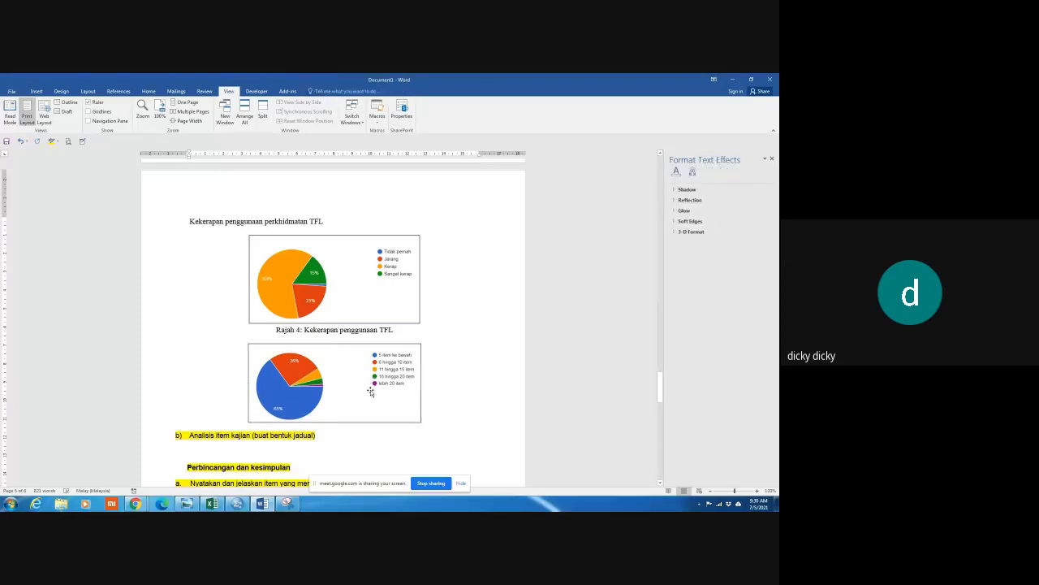
{"action": "key", "text": "Return"}
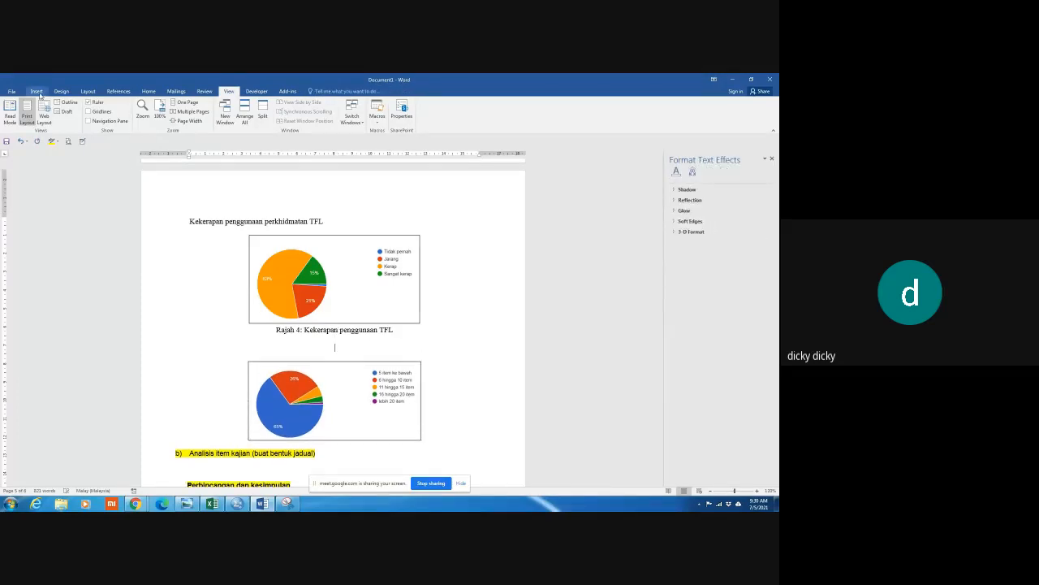
{"action": "left_click", "coordinate": [147, 91]}
{"action": "left_click", "coordinate": [176, 118]}
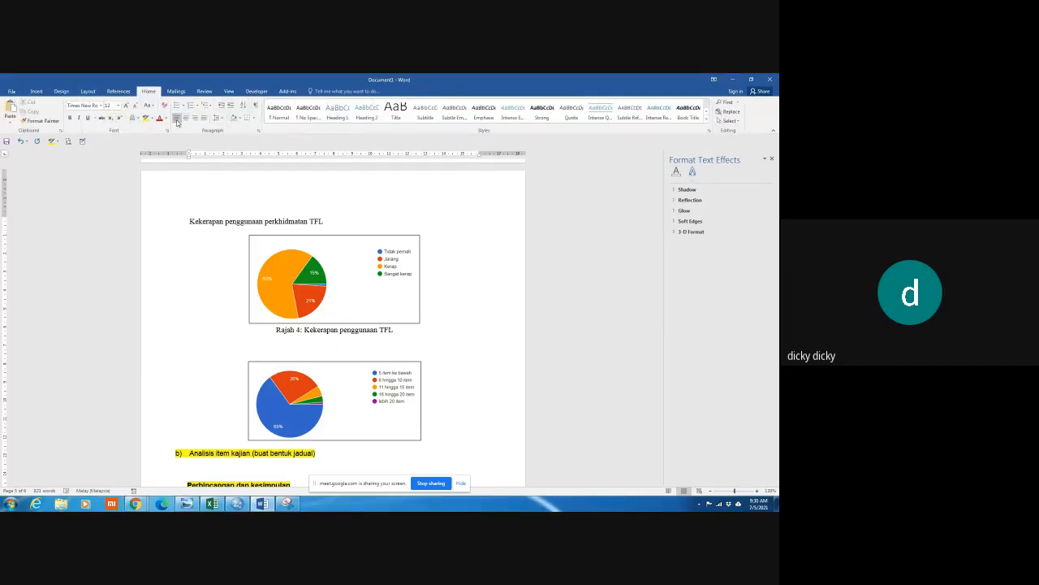
Copy the purchase estimate question's title from the survey responses and paste it into the empty line above its chart in Word
{"action": "key", "text": "alt+Tab"}
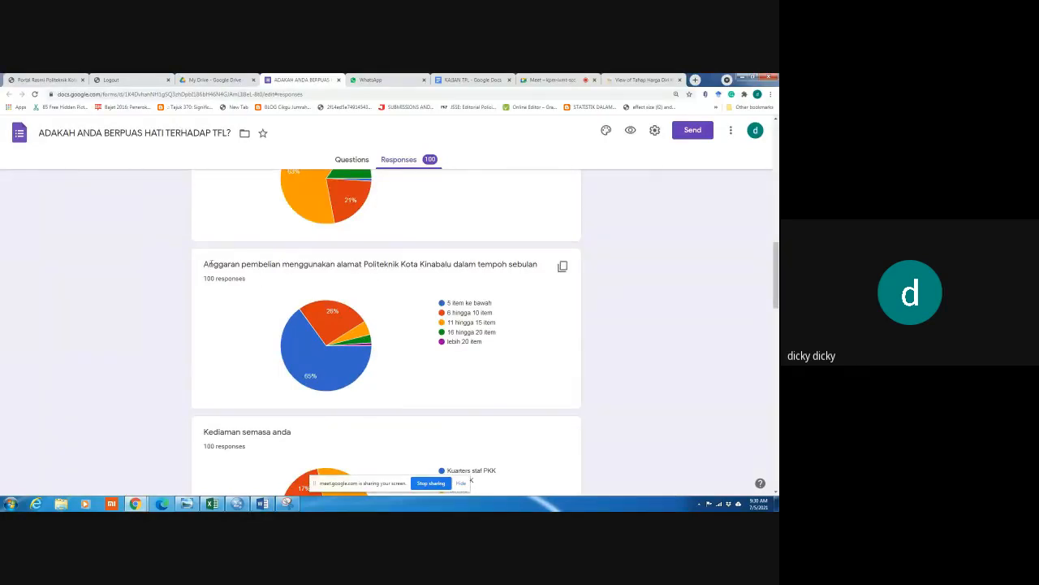
{"action": "left_click_drag", "start_coordinate": [204, 264], "coordinate": [535, 265]}
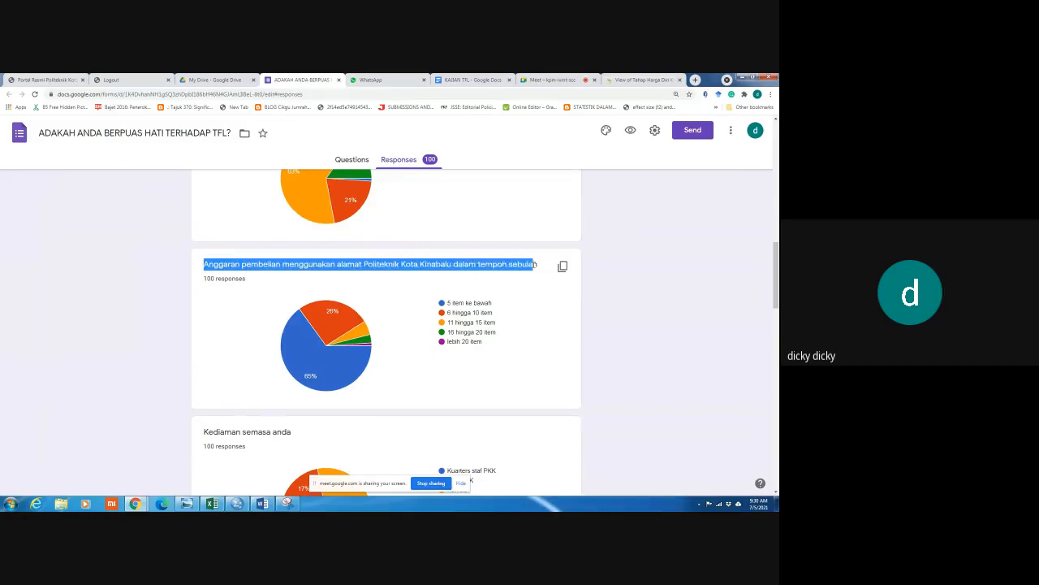
{"action": "key", "text": "alt+Tab"}
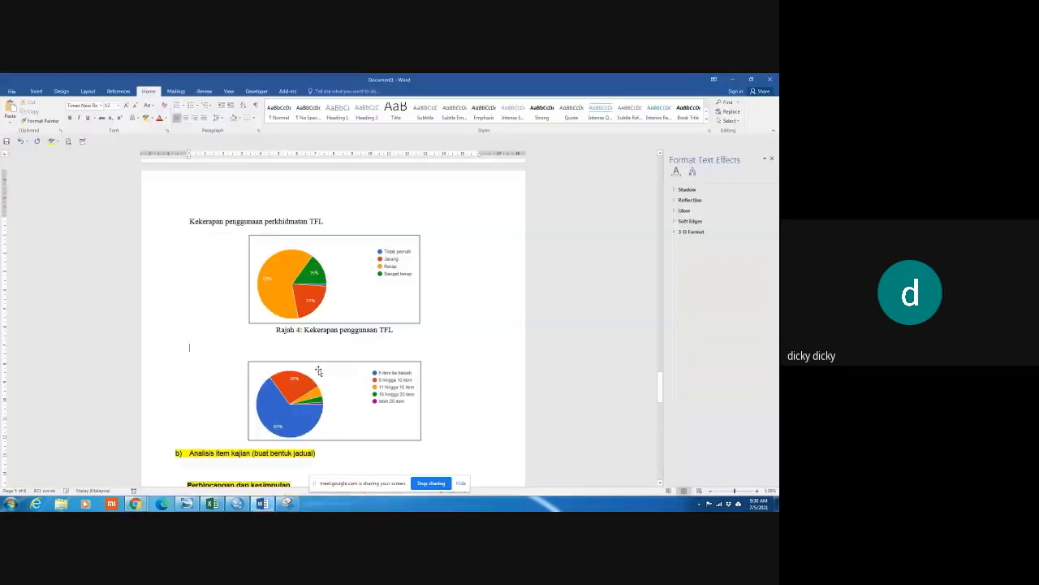
{"action": "right_click", "coordinate": [196, 347]}
{"action": "left_click", "coordinate": [236, 380]}
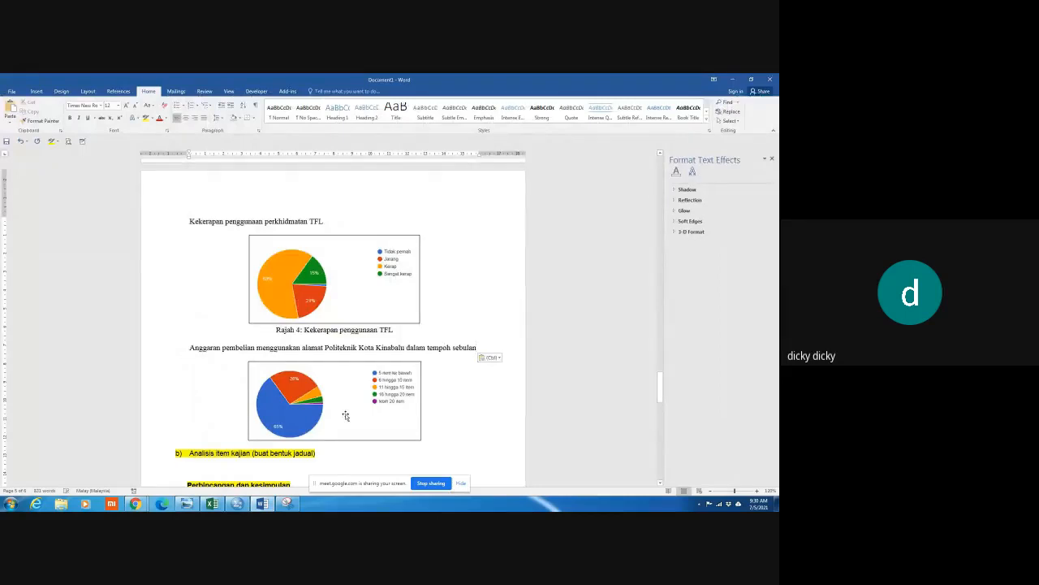
Begin a centred caption reading "Rajah 5" beneath the purchase estimate chart
{"action": "scroll", "coordinate": [414, 419], "scroll_direction": "down", "scroll_amount": 1}
{"action": "left_click", "coordinate": [433, 412]}
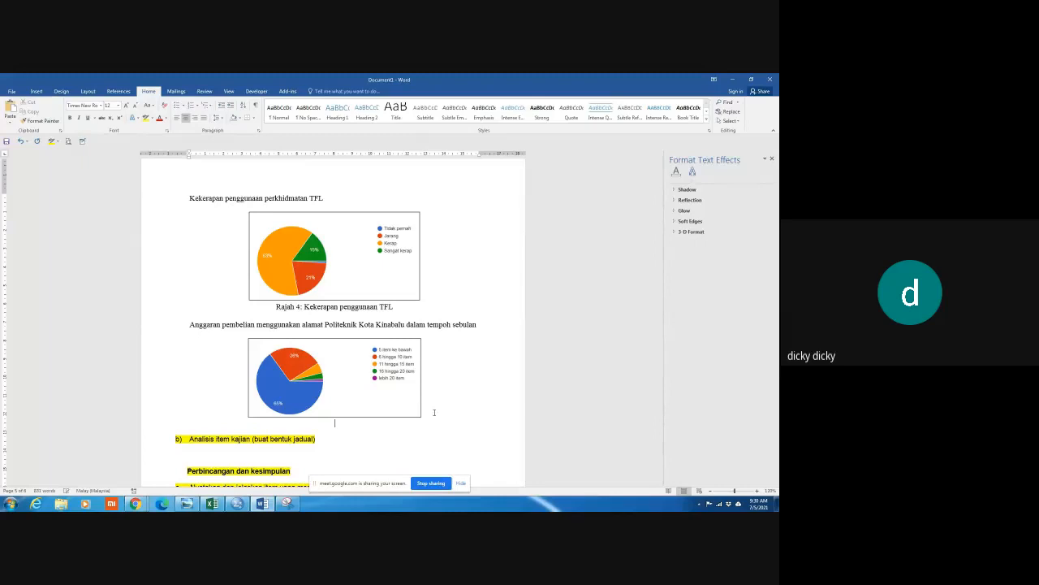
{"action": "type", "text": "Rajah 5"}
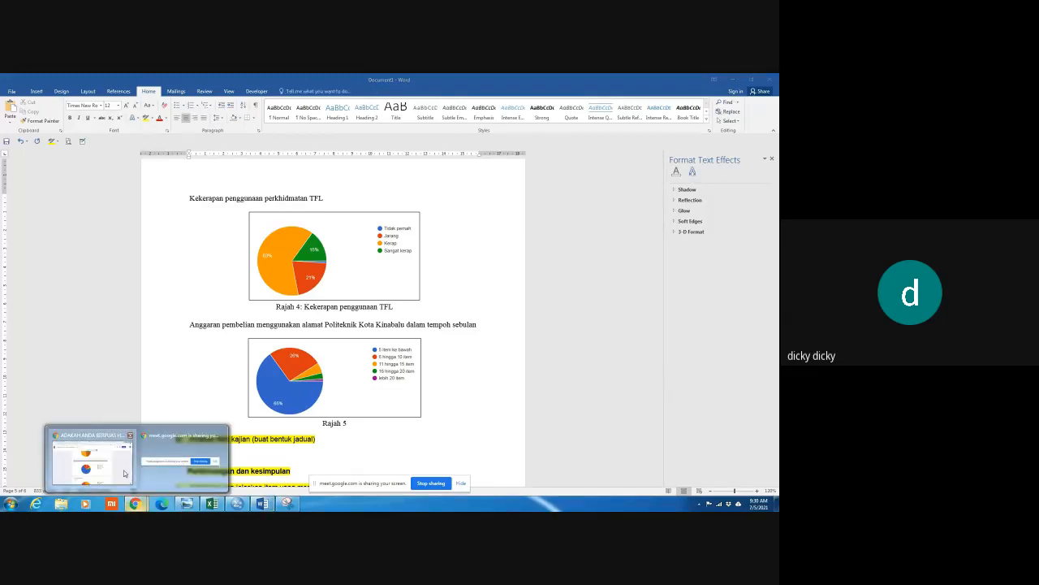
Switch to the Google Meet call, admit the waiting participant and return to the Word document
{"action": "left_click", "coordinate": [89, 461]}
{"action": "left_click", "coordinate": [566, 81]}
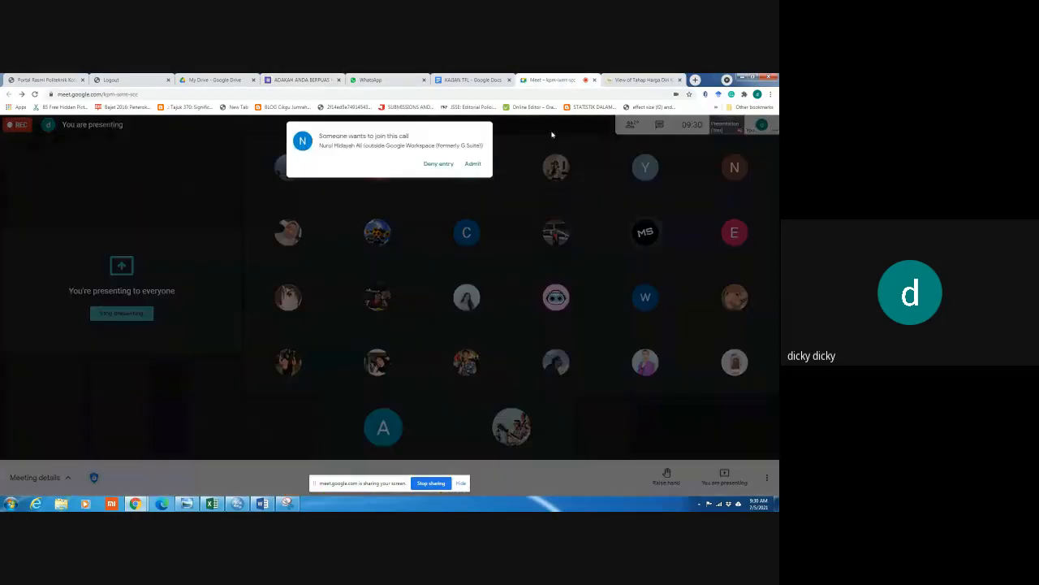
{"action": "left_click", "coordinate": [473, 164]}
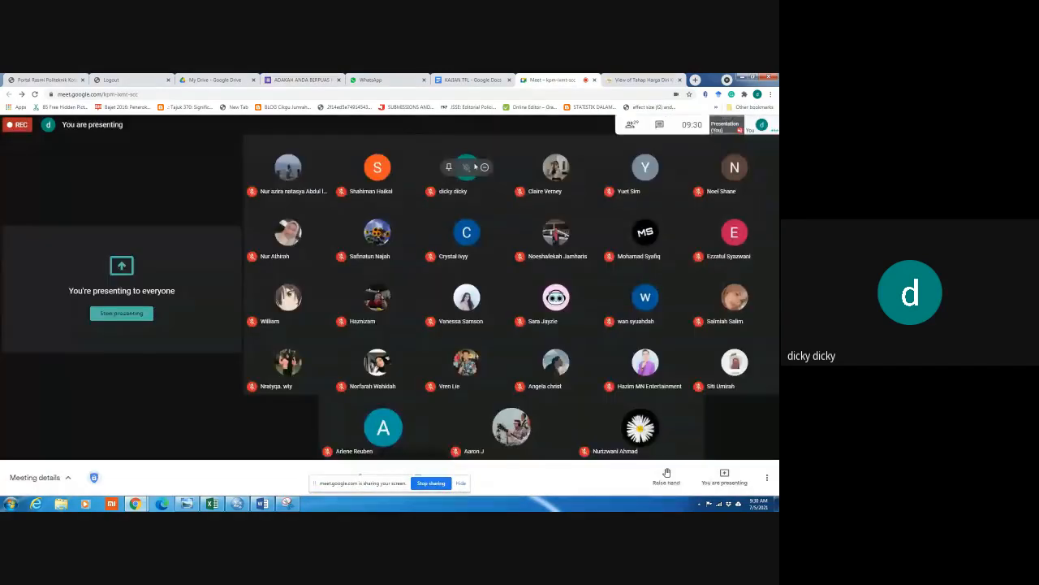
{"action": "mouse_move", "coordinate": [358, 240]}
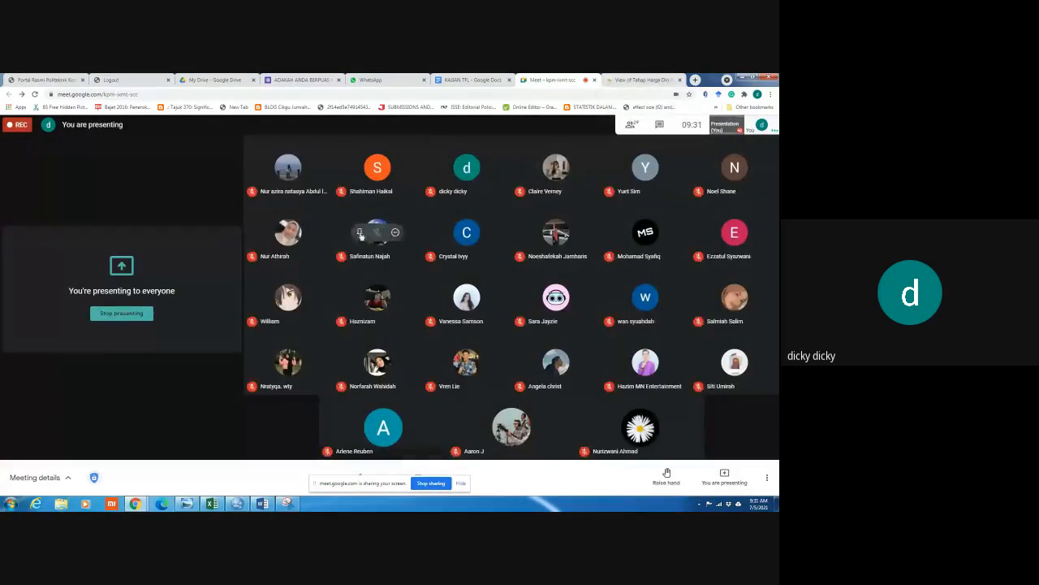
{"action": "key", "text": "alt+Tab"}
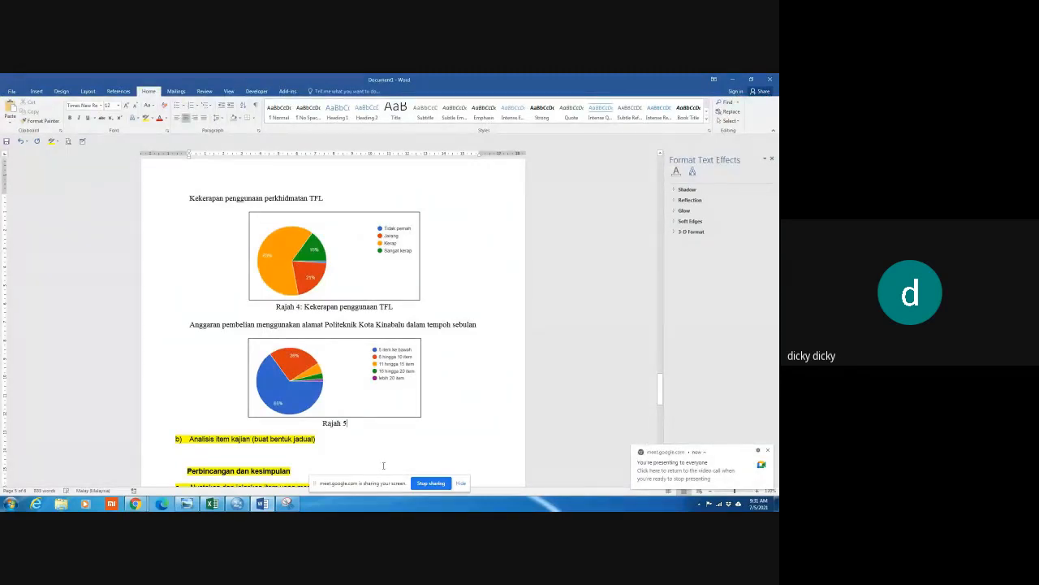
Complete the Rajah 5 caption with the text "Anggaran jumlah item menggunakan alamat PKK"
{"action": "type", "text": "A"}
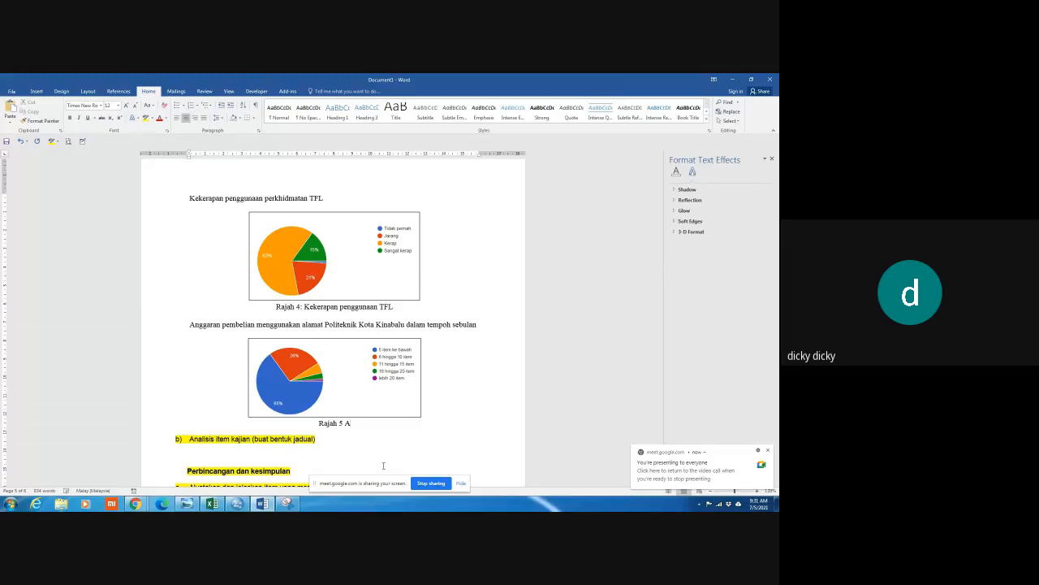
{"action": "type", "text": "nggaran jumlah item menggu"}
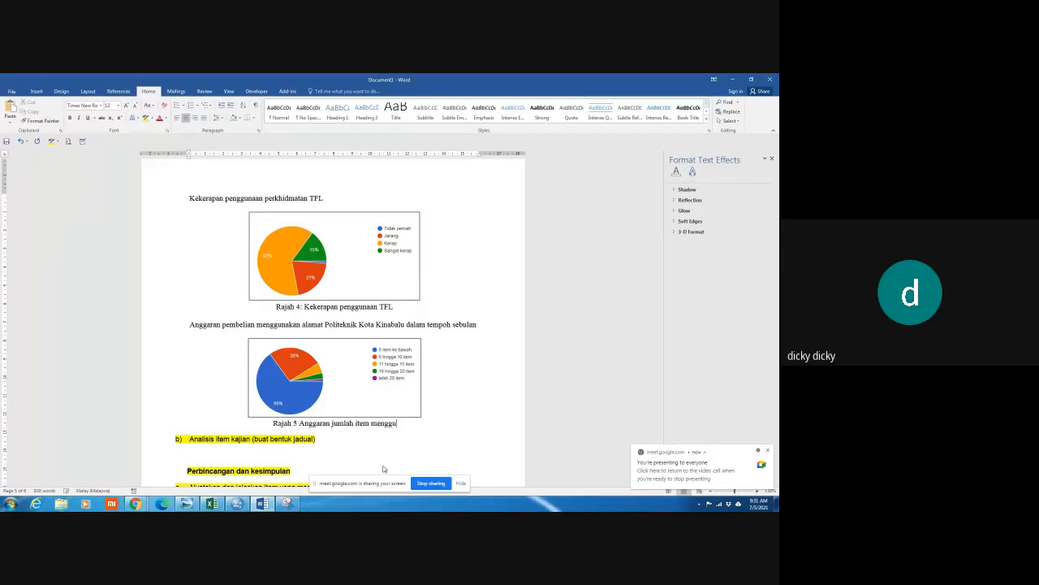
{"action": "type", "text": "nakan alama"}
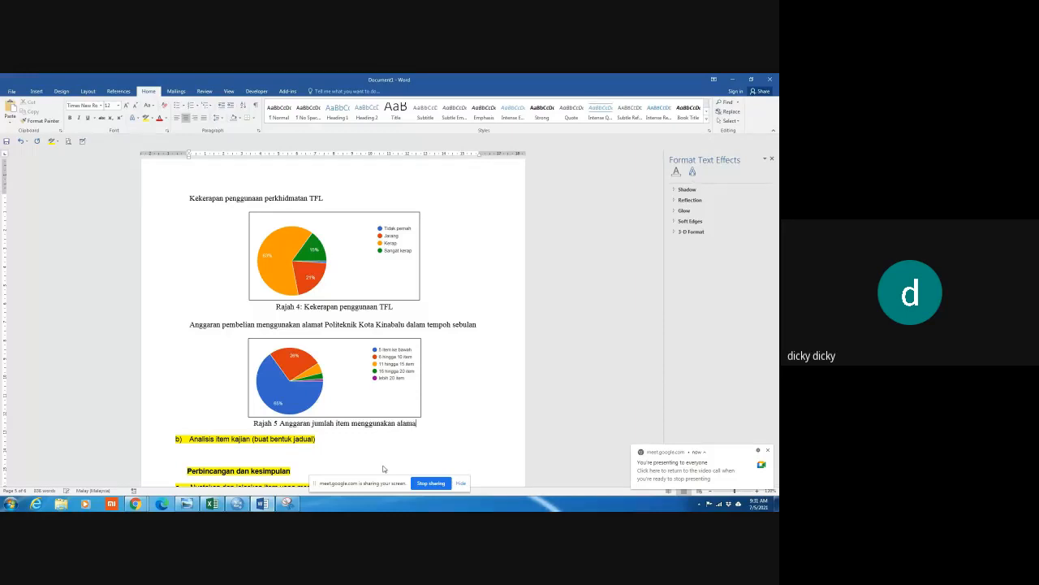
{"action": "type", "text": "t"}
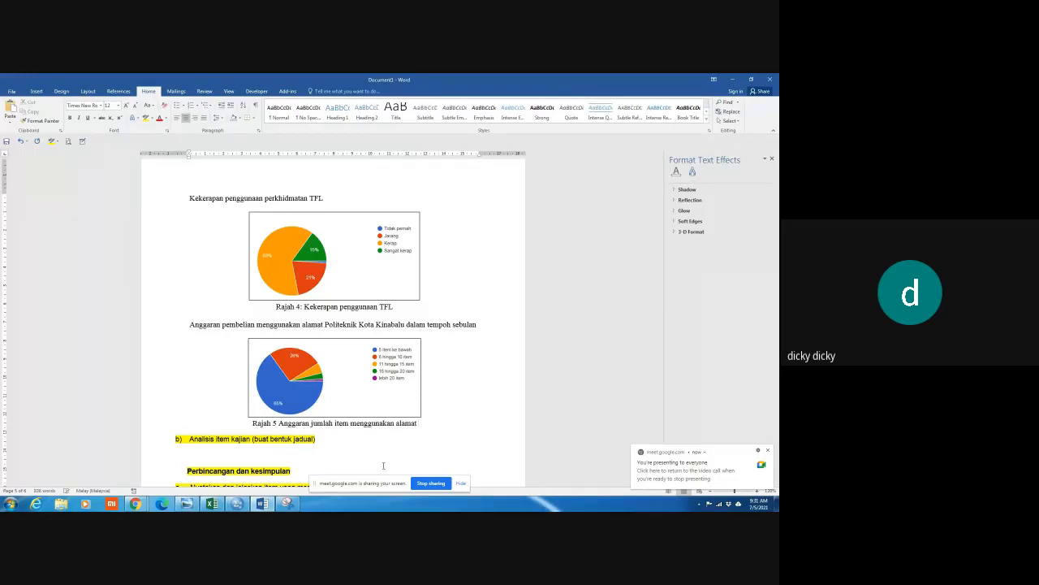
{"action": "type", "text": " PKK"}
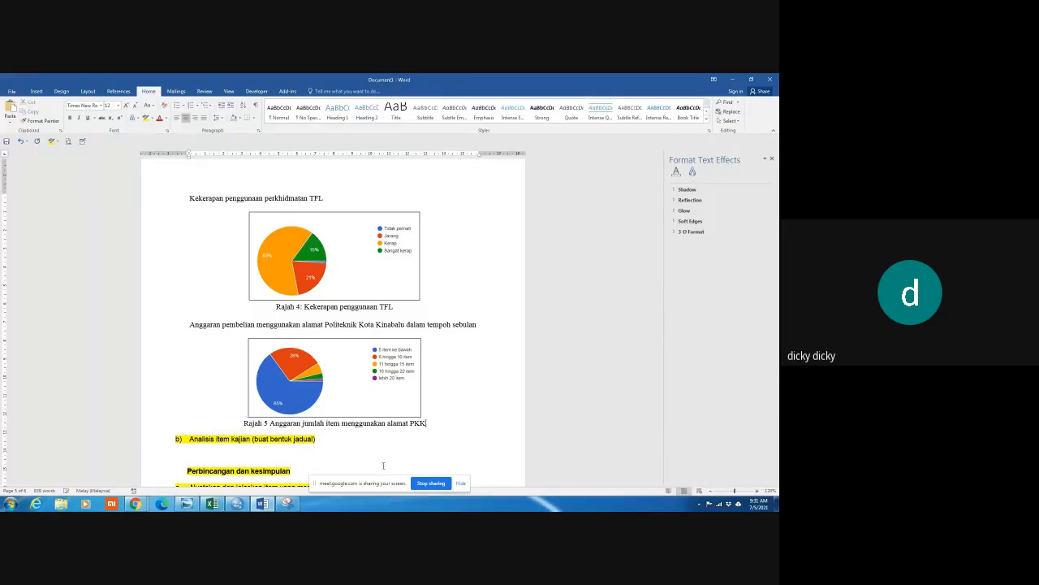
Switch to the Google Forms responses and examine the remaining charts on residence and reasons for using the Politeknik address
{"action": "key", "text": "alt+Tab"}
{"action": "key", "text": "alt+Tab"}
{"action": "key", "text": "alt+Tab"}
{"action": "left_click", "coordinate": [307, 80]}
{"action": "scroll", "coordinate": [442, 394], "scroll_direction": "down", "scroll_amount": 3}
{"action": "scroll", "coordinate": [442, 395], "scroll_direction": "down", "scroll_amount": 2}
{"action": "scroll", "coordinate": [442, 394], "scroll_direction": "up", "scroll_amount": 2}
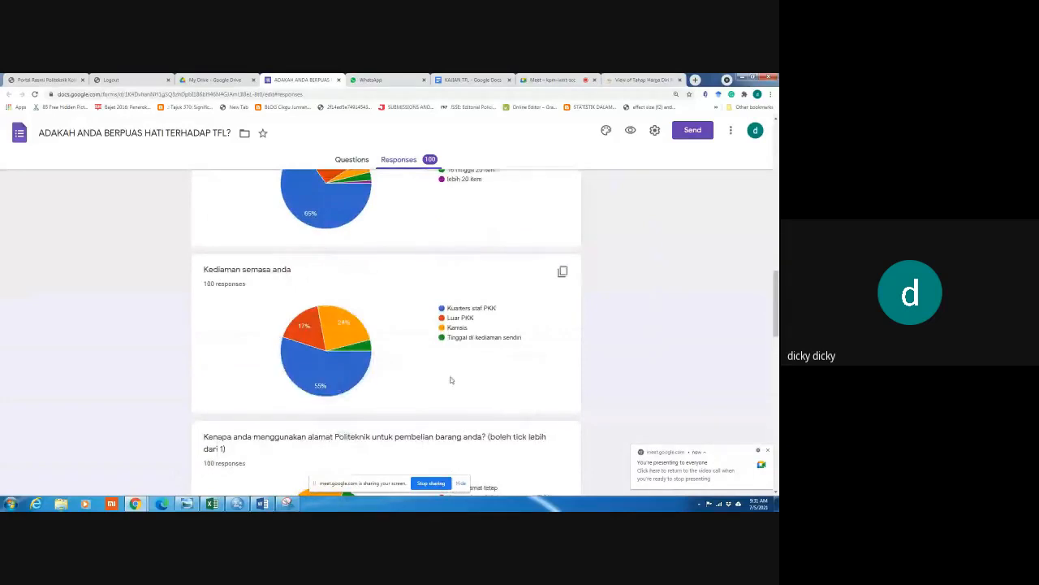
{"action": "scroll", "coordinate": [402, 375], "scroll_direction": "down", "scroll_amount": 2}
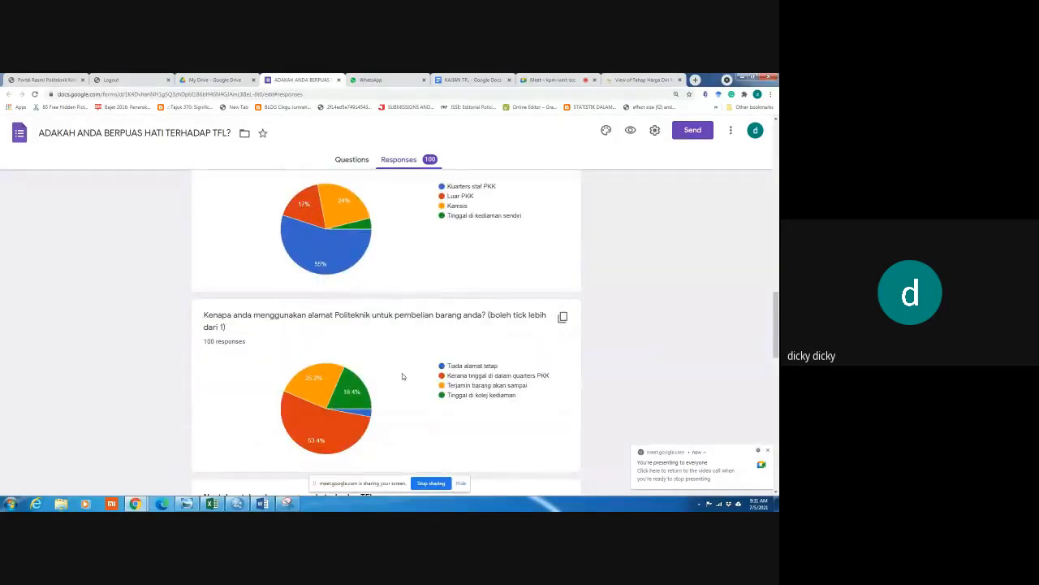
{"action": "scroll", "coordinate": [402, 374], "scroll_direction": "down", "scroll_amount": 2}
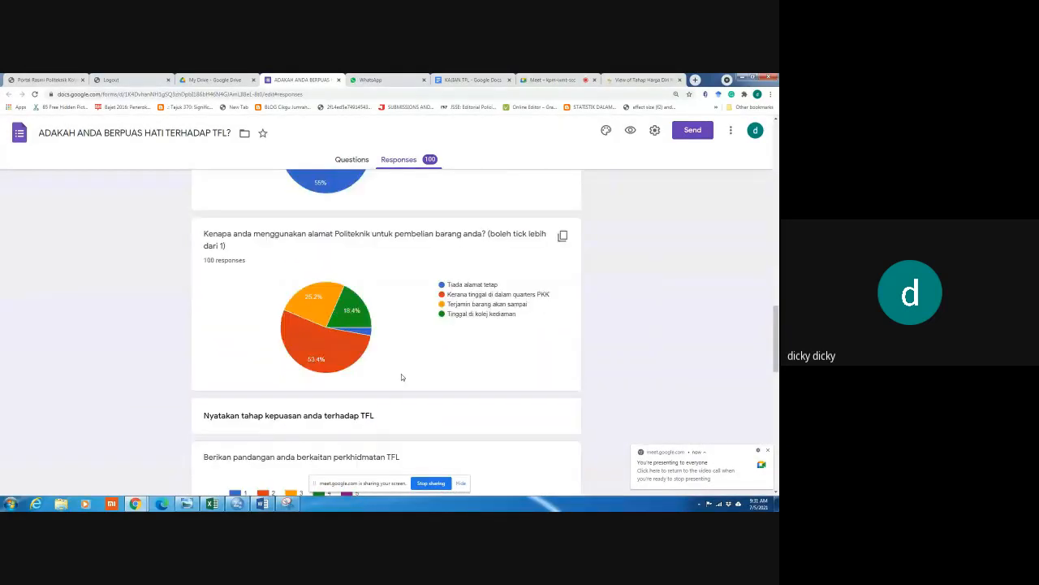
{"action": "scroll", "coordinate": [401, 373], "scroll_direction": "down", "scroll_amount": 2}
{"action": "scroll", "coordinate": [401, 375], "scroll_direction": "up", "scroll_amount": 5}
{"action": "scroll", "coordinate": [400, 376], "scroll_direction": "up", "scroll_amount": 3}
{"action": "scroll", "coordinate": [400, 376], "scroll_direction": "down", "scroll_amount": 5}
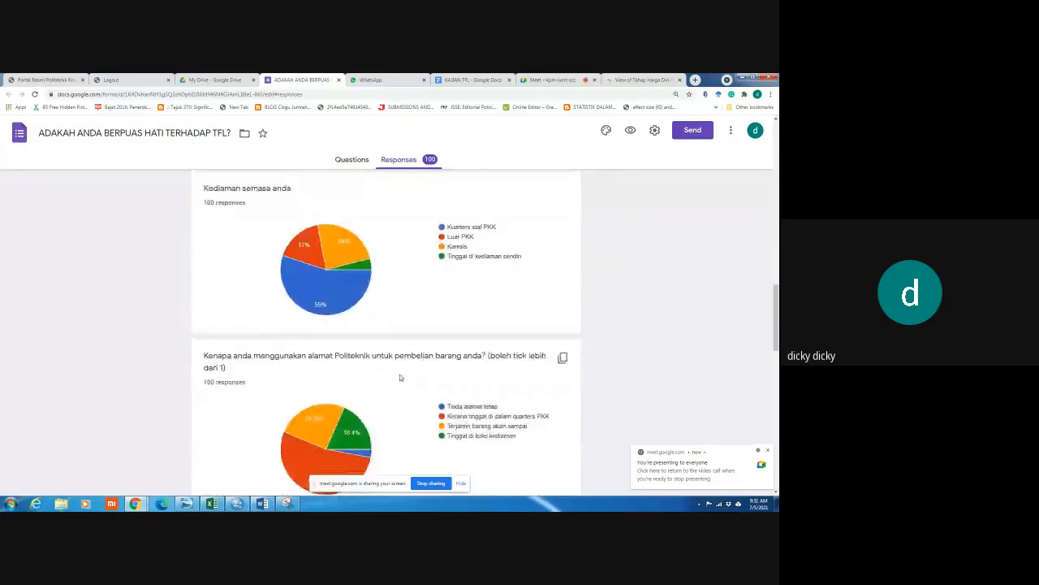
{"action": "scroll", "coordinate": [400, 376], "scroll_direction": "up", "scroll_amount": 5}
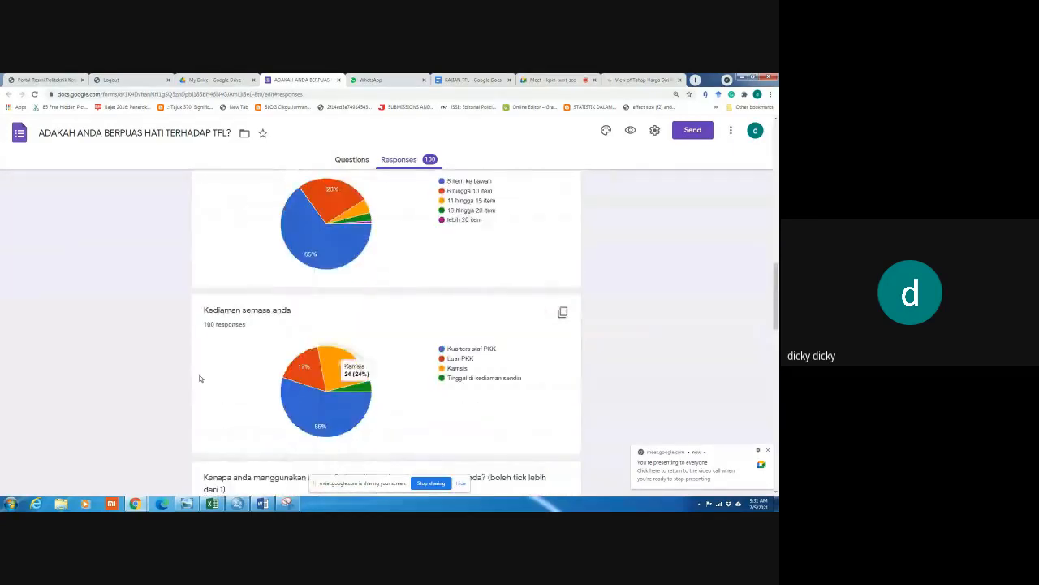
{"action": "left_click", "coordinate": [287, 503]}
Return to the Word document and add an empty line below the Rajah 5 caption
{"action": "key", "text": "alt+Tab"}
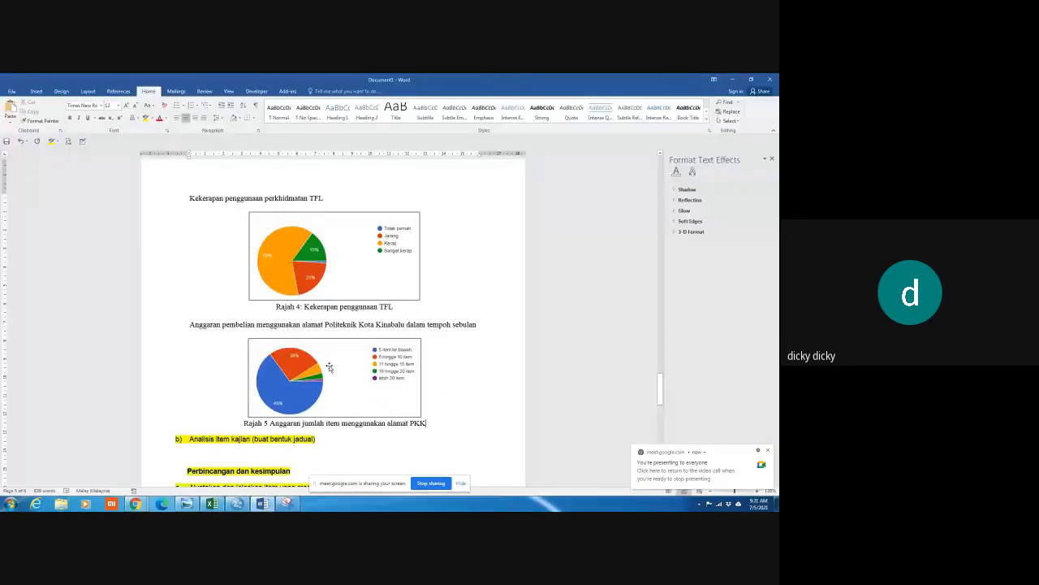
{"action": "key", "text": "Return"}
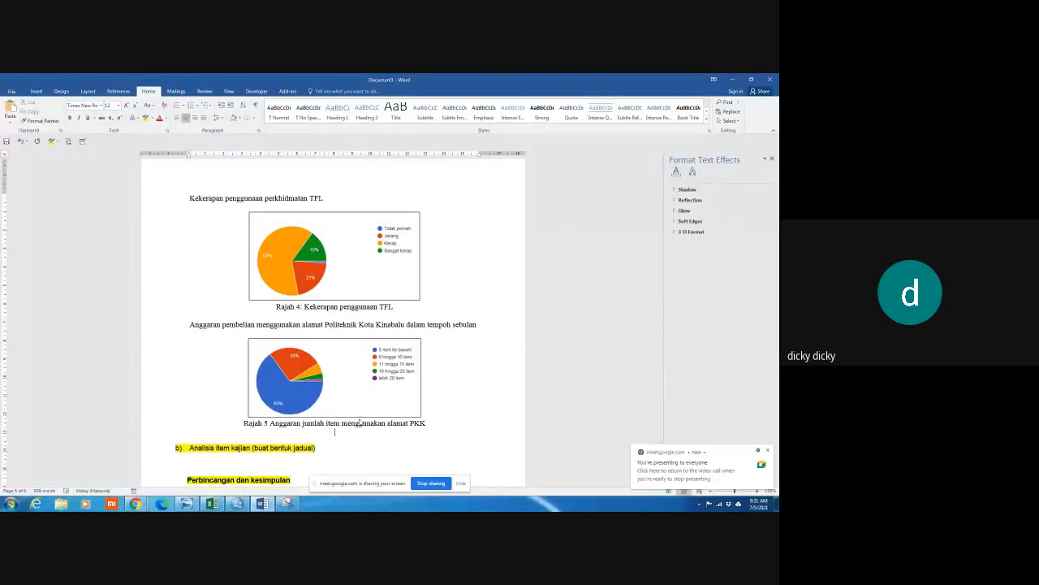
{"action": "scroll", "coordinate": [353, 417], "scroll_direction": "up", "scroll_amount": 15}
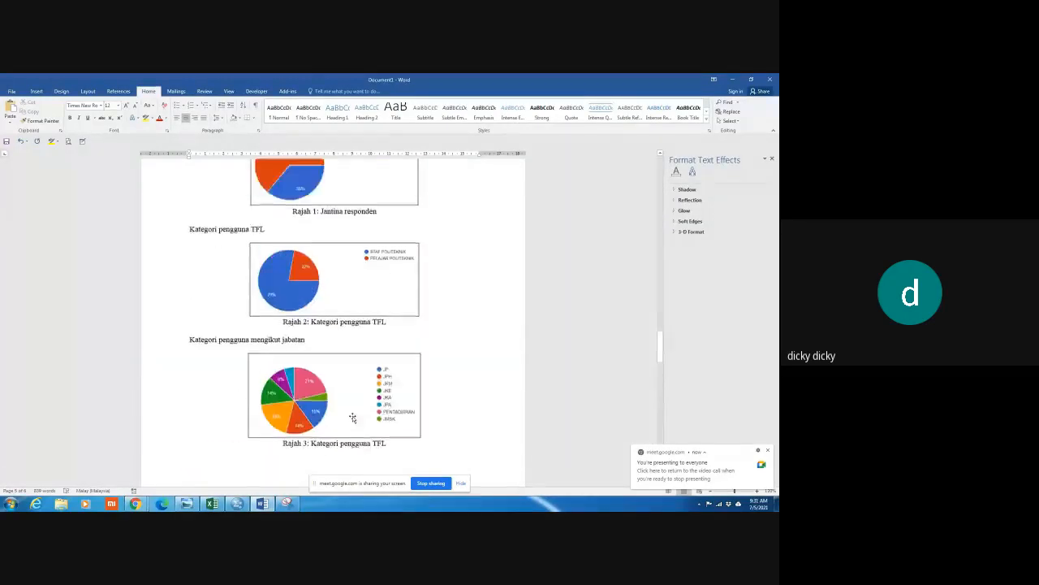
{"action": "scroll", "coordinate": [353, 417], "scroll_direction": "down", "scroll_amount": 6}
{"action": "scroll", "coordinate": [352, 417], "scroll_direction": "up", "scroll_amount": 6}
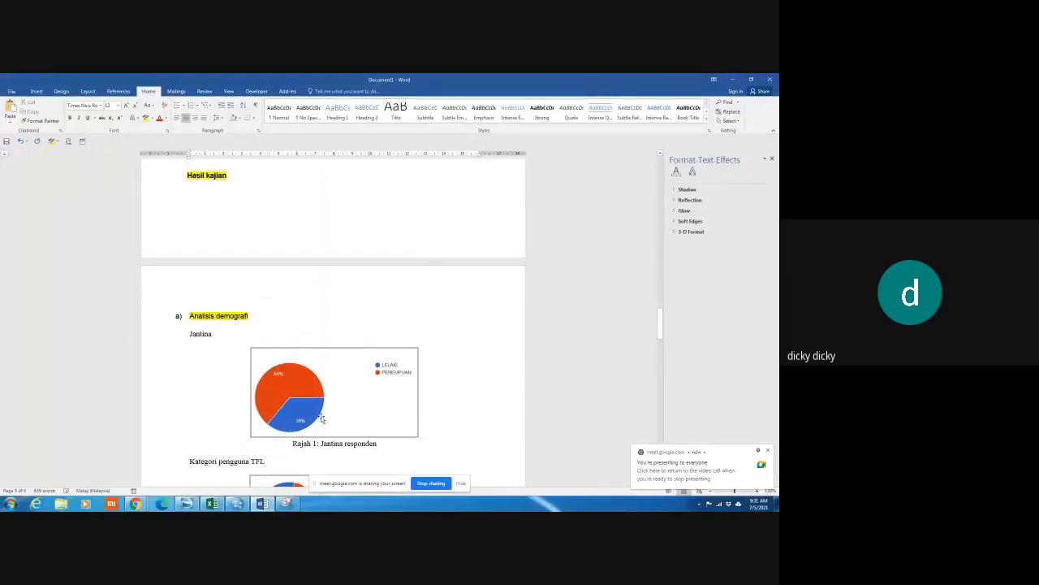
{"action": "scroll", "coordinate": [323, 418], "scroll_direction": "down", "scroll_amount": 10}
{"action": "scroll", "coordinate": [324, 417], "scroll_direction": "down", "scroll_amount": 3}
{"action": "scroll", "coordinate": [324, 418], "scroll_direction": "up", "scroll_amount": 12}
{"action": "scroll", "coordinate": [325, 416], "scroll_direction": "up", "scroll_amount": 1}
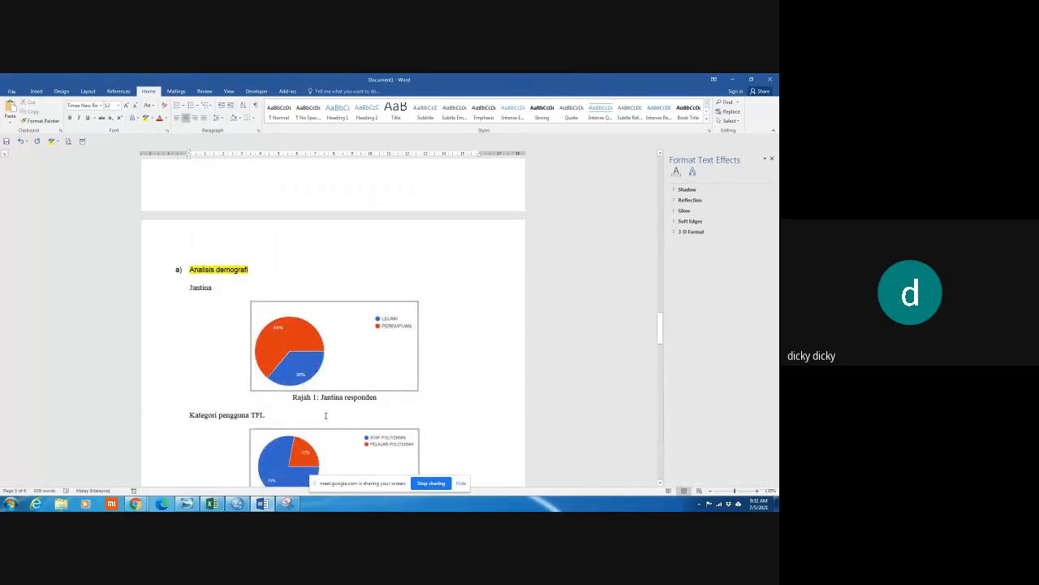
{"action": "left_click", "coordinate": [381, 398]}
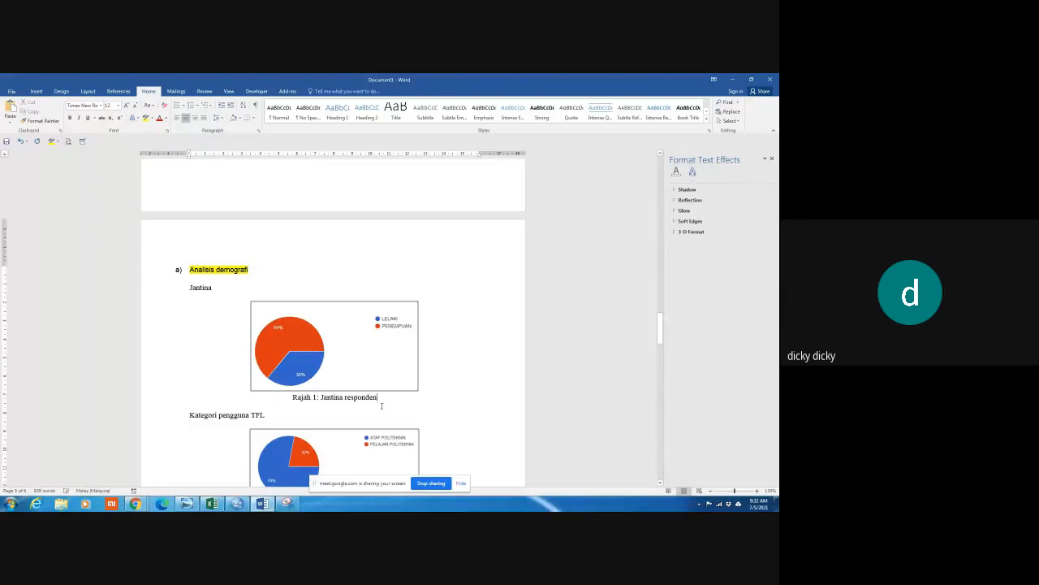
{"action": "key", "text": "Return"}
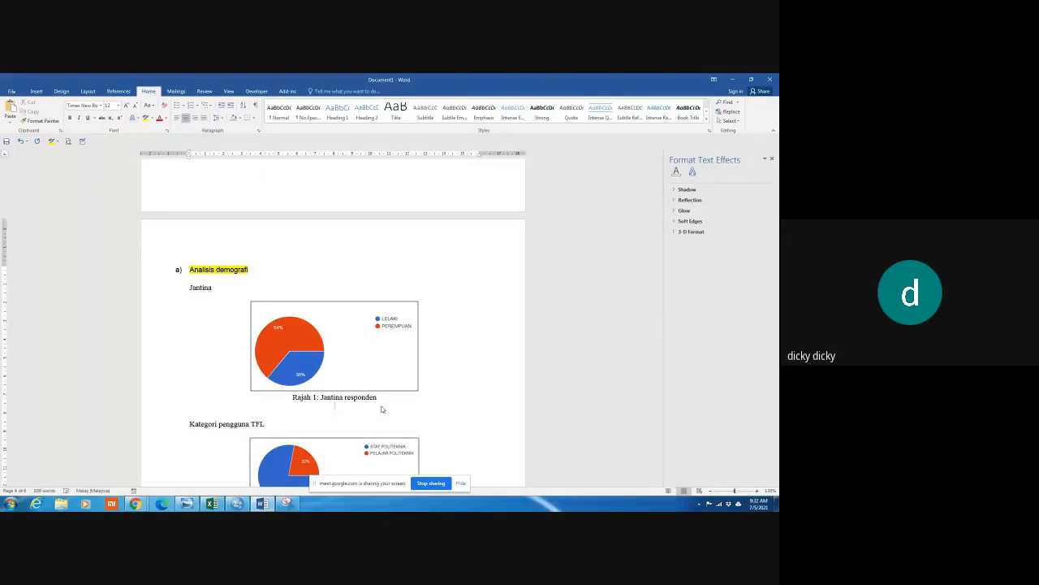
{"action": "left_click", "coordinate": [204, 119]}
{"action": "type", "text": "Ber"}
{"action": "key", "text": "BackSpace"}
{"action": "key", "text": "BackSpace"}
{"action": "key", "text": "BackSpace"}
{"action": "key", "text": "BackSpace"}
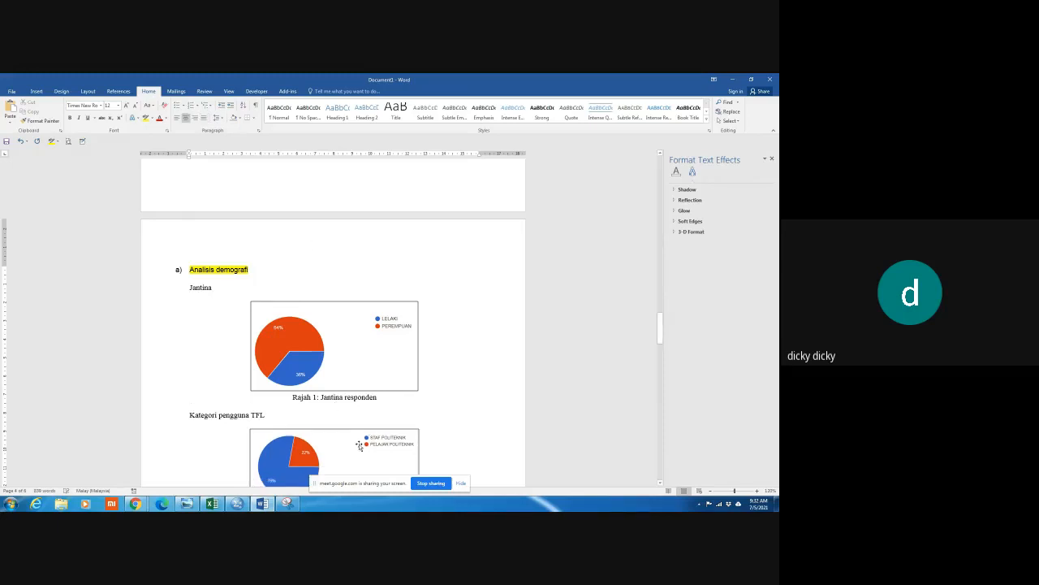
{"action": "scroll", "coordinate": [360, 440], "scroll_direction": "down", "scroll_amount": 15}
{"action": "scroll", "coordinate": [361, 439], "scroll_direction": "down", "scroll_amount": 3}
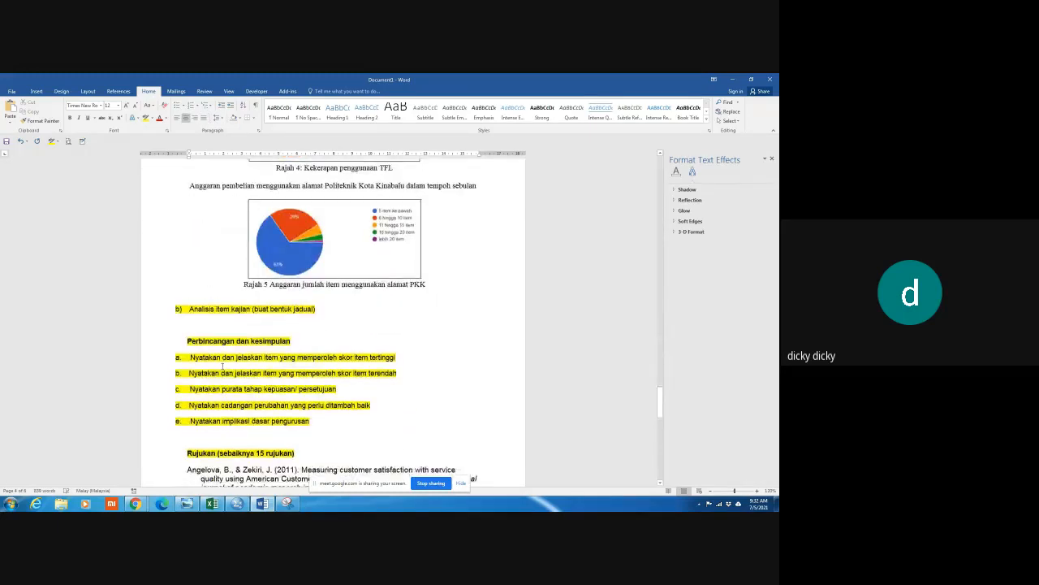
{"action": "left_click", "coordinate": [175, 309]}
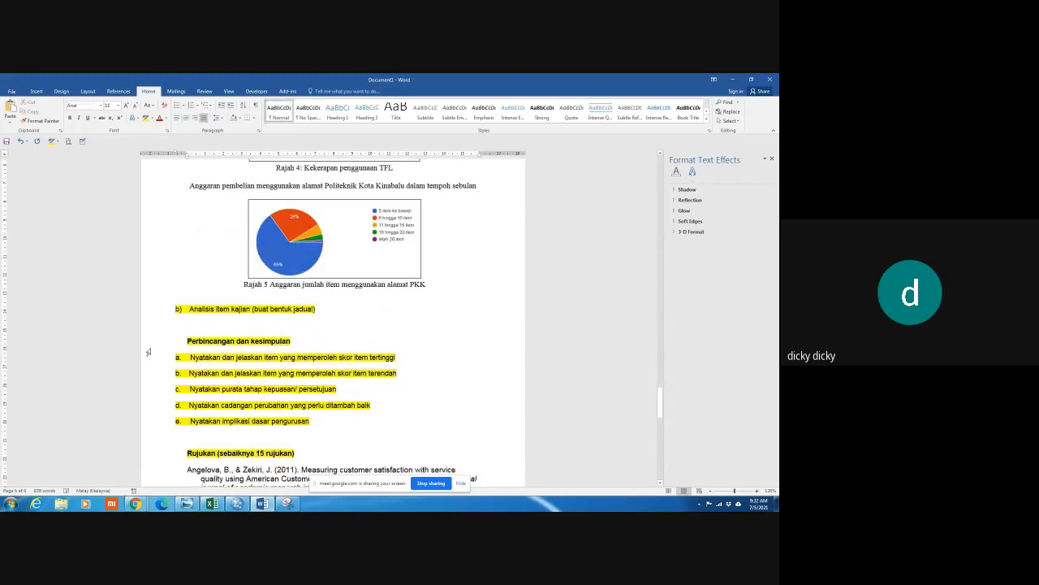
{"action": "key", "text": "Return"}
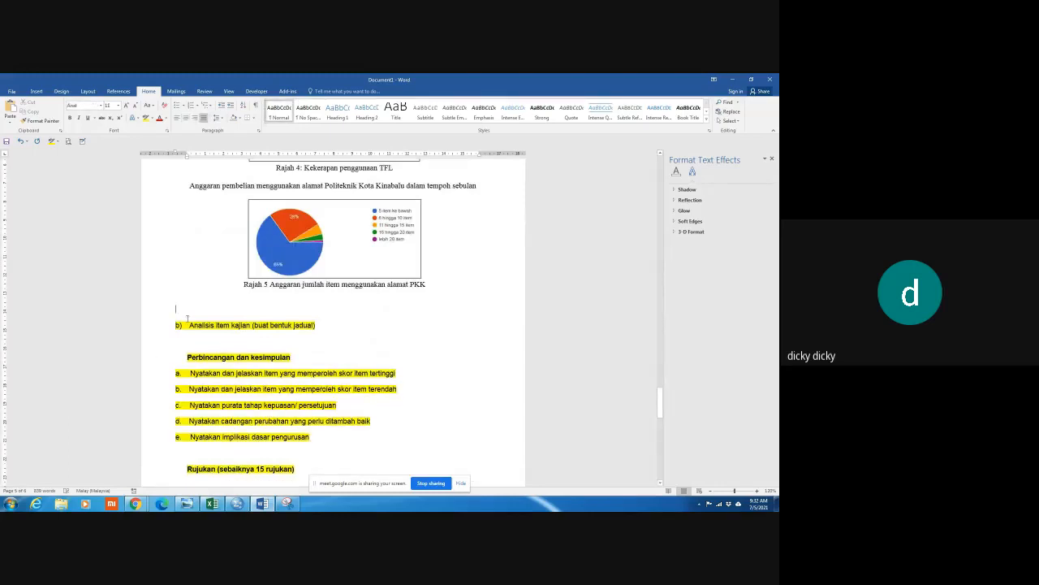
{"action": "type", "text": "Berda"}
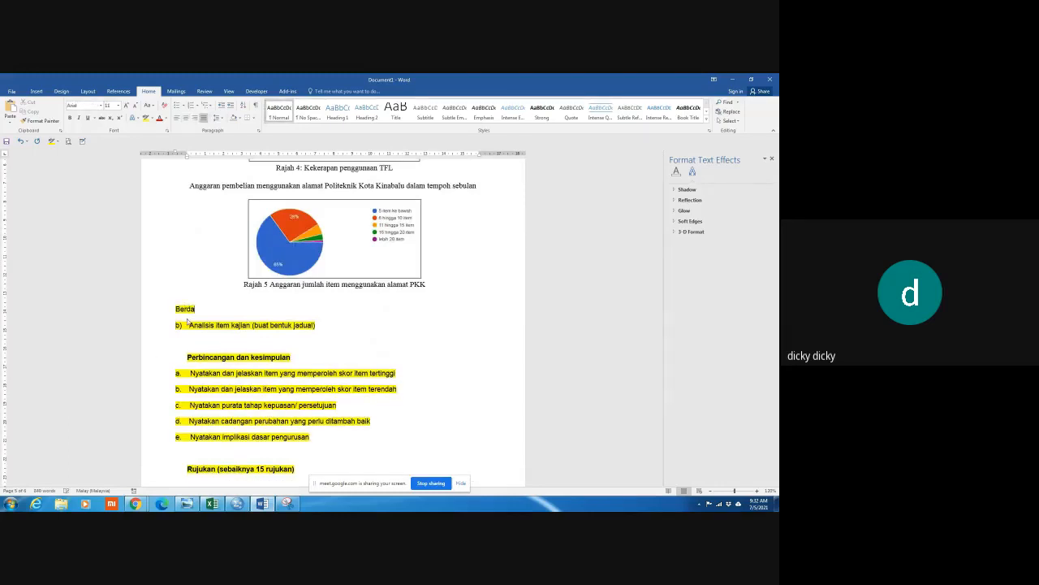
{"action": "key", "text": "BackSpace"}
{"action": "key", "text": "BackSpace"}
{"action": "key", "text": "BackSpace"}
{"action": "key", "text": "BackSpace"}
{"action": "key", "text": "BackSpace"}
Insert an empty left-aligned line between the Rajah 1 caption and the "Kategori pengguna TFL" label
{"action": "scroll", "coordinate": [248, 305], "scroll_direction": "up", "scroll_amount": 15}
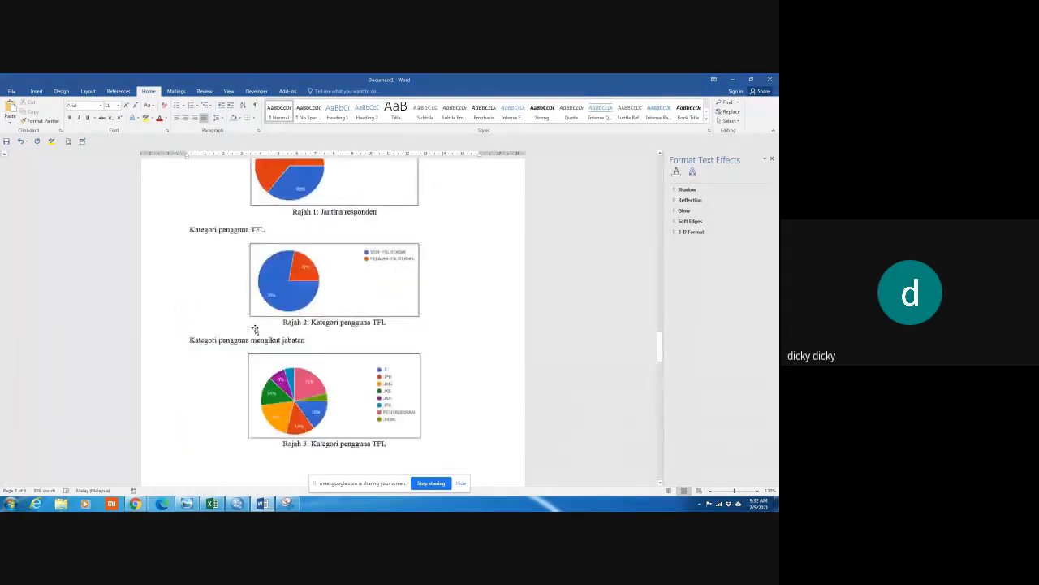
{"action": "scroll", "coordinate": [254, 328], "scroll_direction": "up", "scroll_amount": 1}
{"action": "left_click", "coordinate": [188, 415]}
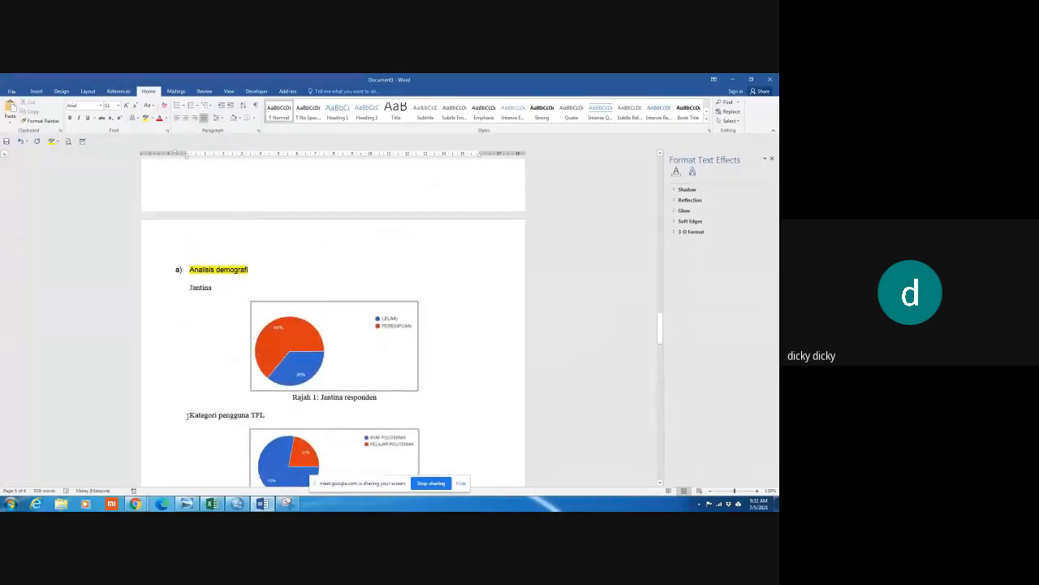
{"action": "key", "text": "Return"}
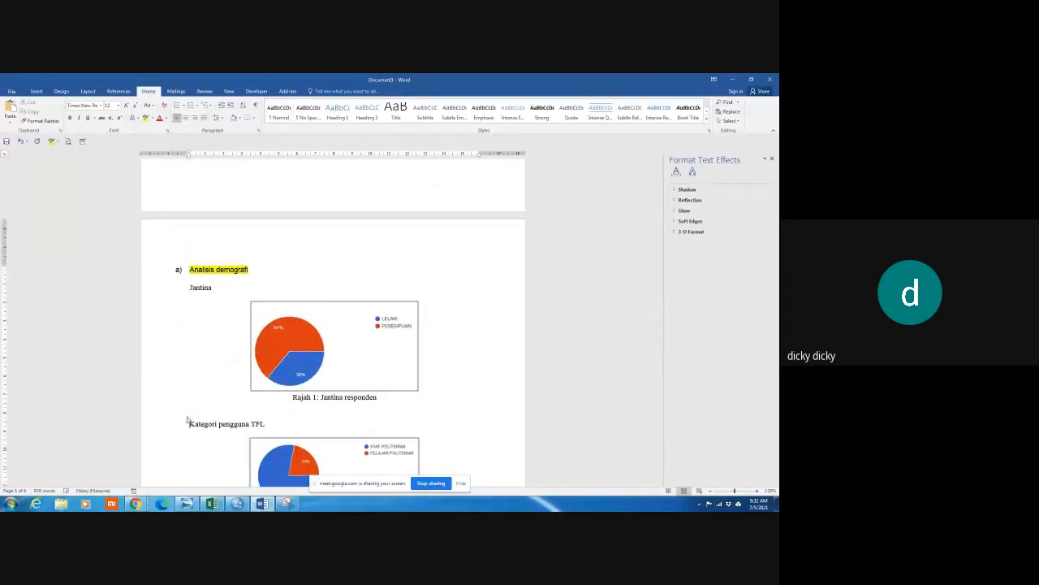
Begin a paragraph on the empty line below the Rajah 1 caption with "Berdasarkan kepada Rajah 1, responden dalam kajian"
{"action": "key", "text": "Return"}
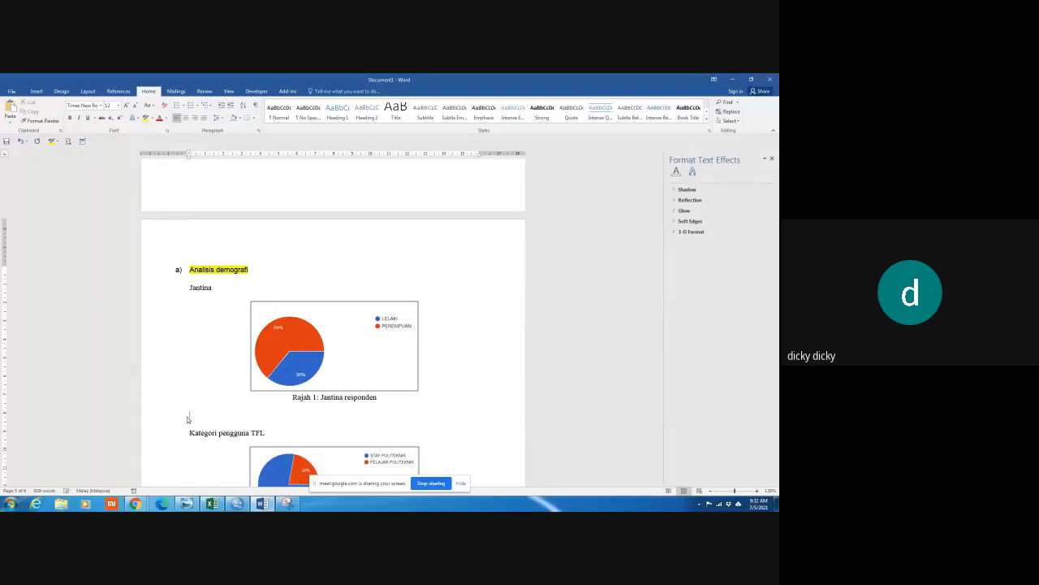
{"action": "type", "text": "Be"}
{"action": "type", "text": "rdasarkan kepada R"}
{"action": "type", "text": "ajah"}
{"action": "type", "text": "1, penggu"}
{"action": "type", "text": "na "}
{"action": "type", "text": "T"}
{"action": "type", "text": "FK"}
{"action": "key", "text": "BackSpace"}
{"action": "type", "text": "L"}
{"action": "key", "text": "BackSpace"}
{"action": "key", "text": "BackSpace"}
{"action": "key", "text": "BackSpace"}
{"action": "key", "text": "BackSpace"}
{"action": "key", "text": "BackSpace"}
{"action": "key", "text": "BackSpace"}
{"action": "key", "text": "BackSpace"}
{"action": "key", "text": "BackSpace"}
{"action": "key", "text": "BackSpace"}
{"action": "key", "text": "BackSpace"}
{"action": "key", "text": "BackSpace"}
{"action": "key", "text": "BackSpace"}
{"action": "key", "text": "BackSpace"}
{"action": "key", "text": "BackSpace"}
{"action": "type", "text": "responden dalam kajian "}
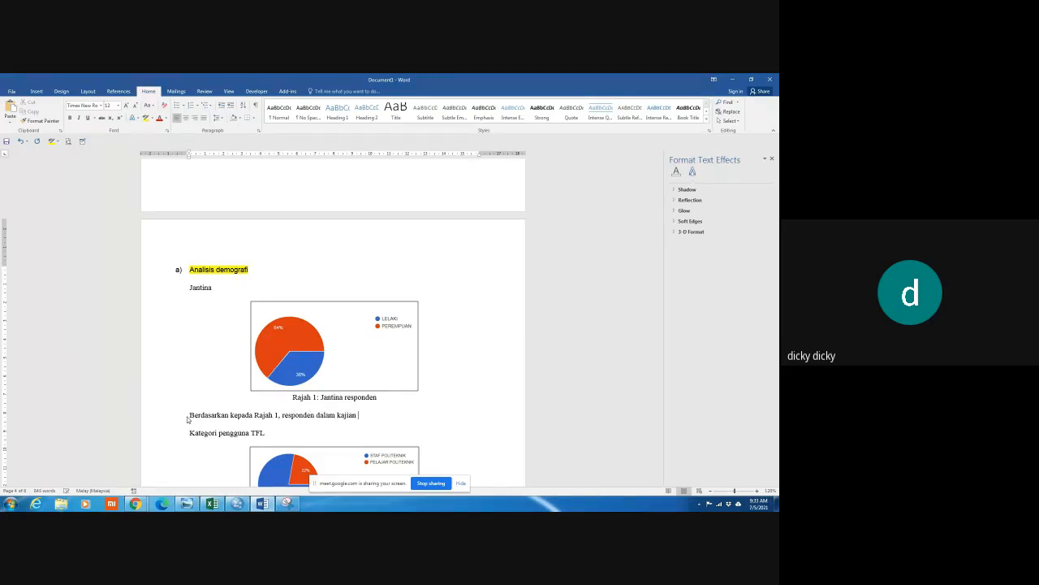
Continue the Rajah 1 paragraph with "ini terdiri daripada lelaki iaitu sebanyak"
{"action": "type", "text": "ini ter"}
{"action": "type", "text": "diri dar"}
{"action": "type", "text": "ipada pela"}
{"action": "type", "text": "jar"}
{"action": "type", "text": " le"}
{"action": "key", "text": "BackSpace"}
{"action": "key", "text": "BackSpace"}
{"action": "key", "text": "BackSpace"}
{"action": "key", "text": "BackSpace"}
{"action": "key", "text": "BackSpace"}
{"action": "key", "text": "BackSpace"}
{"action": "key", "text": "BackSpace"}
{"action": "key", "text": "BackSpace"}
{"action": "key", "text": "BackSpace"}
{"action": "key", "text": "BackSpace"}
{"action": "type", "text": "lelaki iaitu sebanyak"}
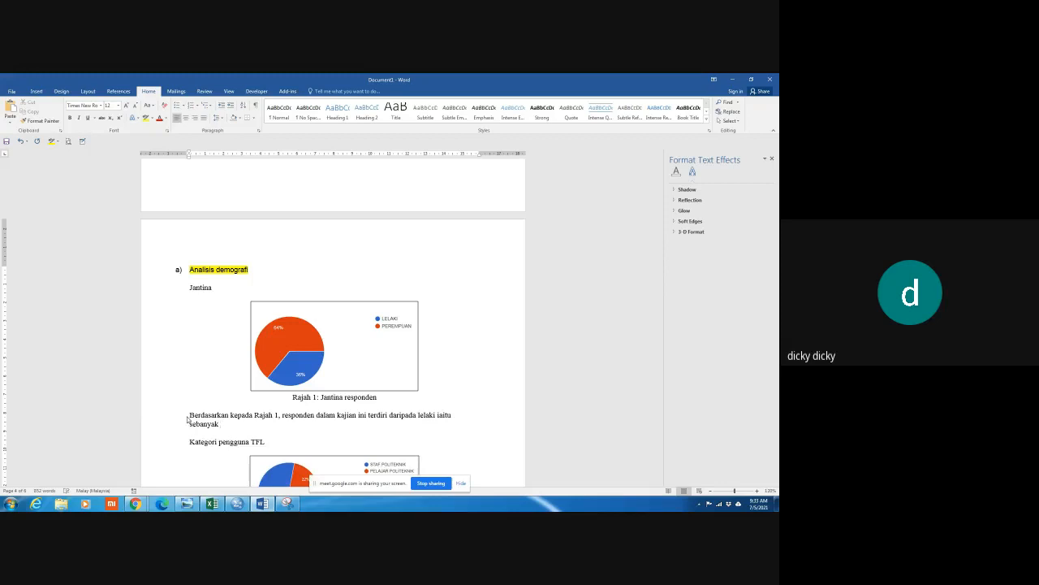
Add "36 peratus, manakala perempuan" to the end of the Rajah 1 paragraph
{"action": "type", "text": " 36"}
{"action": "type", "text": " perat"}
{"action": "type", "text": "us"}
{"action": "type", "text": ", manakal"}
{"action": "type", "text": "a pelajar"}
{"action": "key", "text": "BackSpace"}
{"action": "key", "text": "BackSpace"}
{"action": "key", "text": "BackSpace"}
{"action": "key", "text": "BackSpace"}
{"action": "key", "text": "BackSpace"}
{"action": "key", "text": "BackSpace"}
{"action": "key", "text": "BackSpace"}
{"action": "type", "text": "erempuan"}
Insert "pengguna dari kalangan" before "perempuan" and end the sentence with "adalah sebanyak 64 peratus."
{"action": "left_click", "coordinate": [290, 427]}
{"action": "type", "text": "pengguna"}
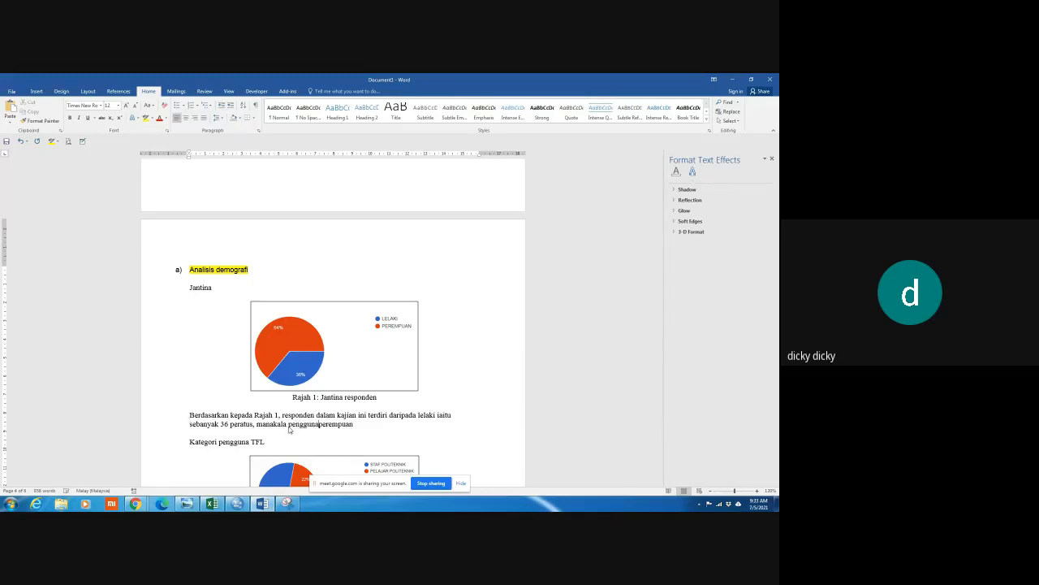
{"action": "type", "text": " dari kalangan"}
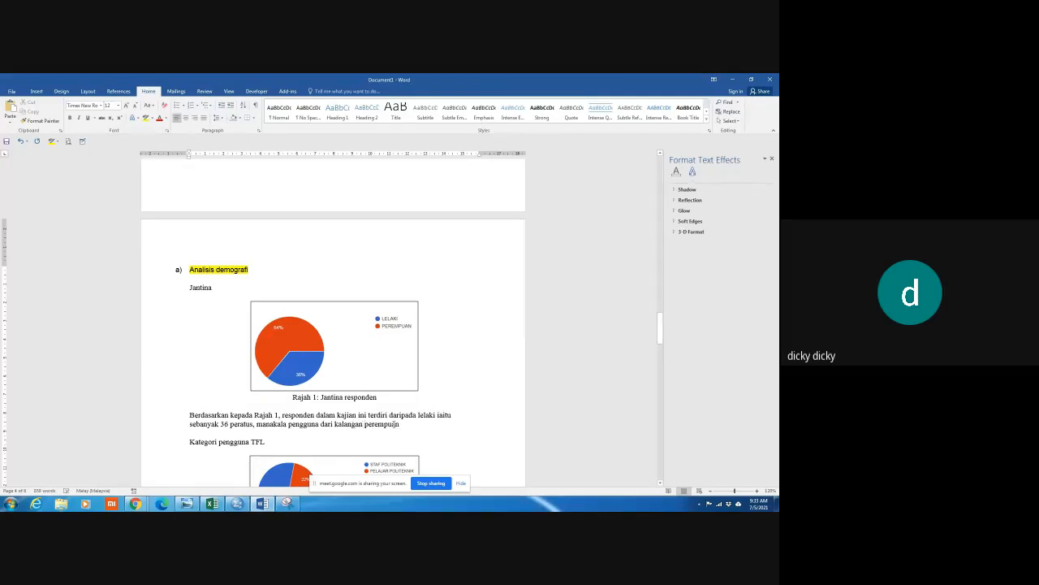
{"action": "left_click", "coordinate": [405, 424]}
{"action": "type", "text": "a"}
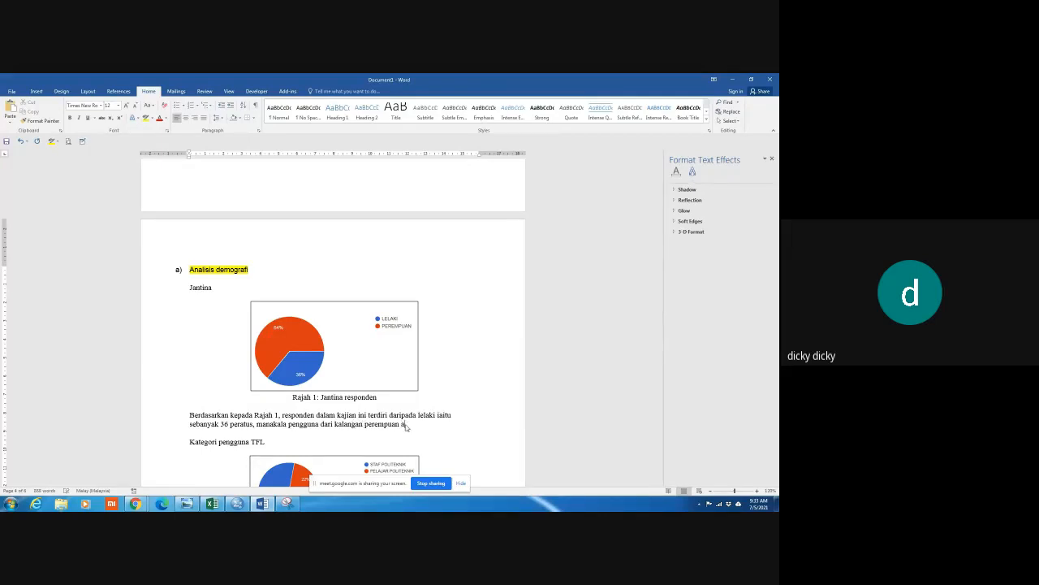
{"action": "type", "text": "dalah sebanyak 64 peratus."}
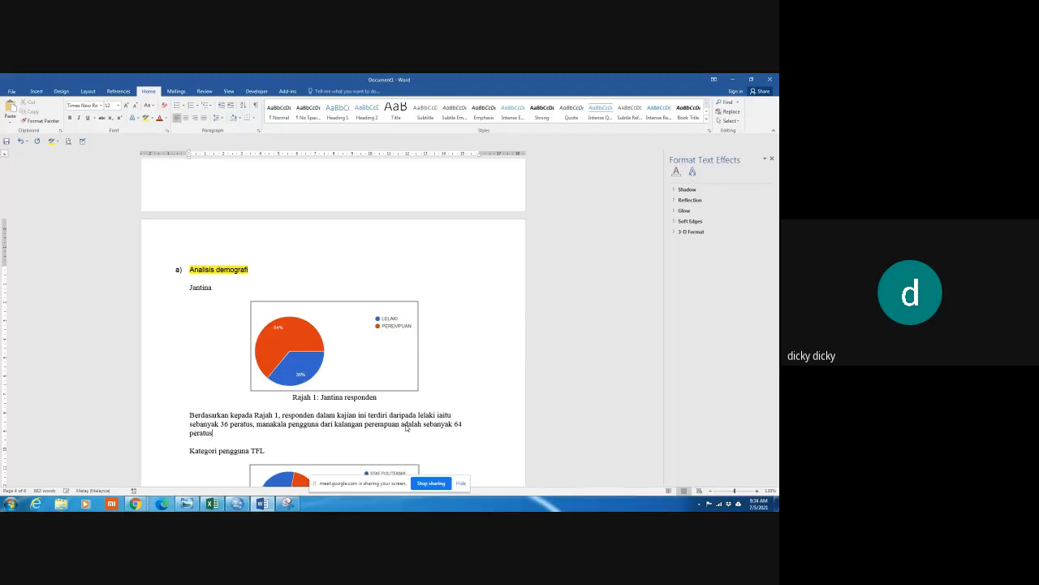
Justify the Rajah 1 paragraph and begin its second sentence with "Ini menunjukkan pengguna merupakan pembeli aktif"
{"action": "double_click", "coordinate": [168, 427]}
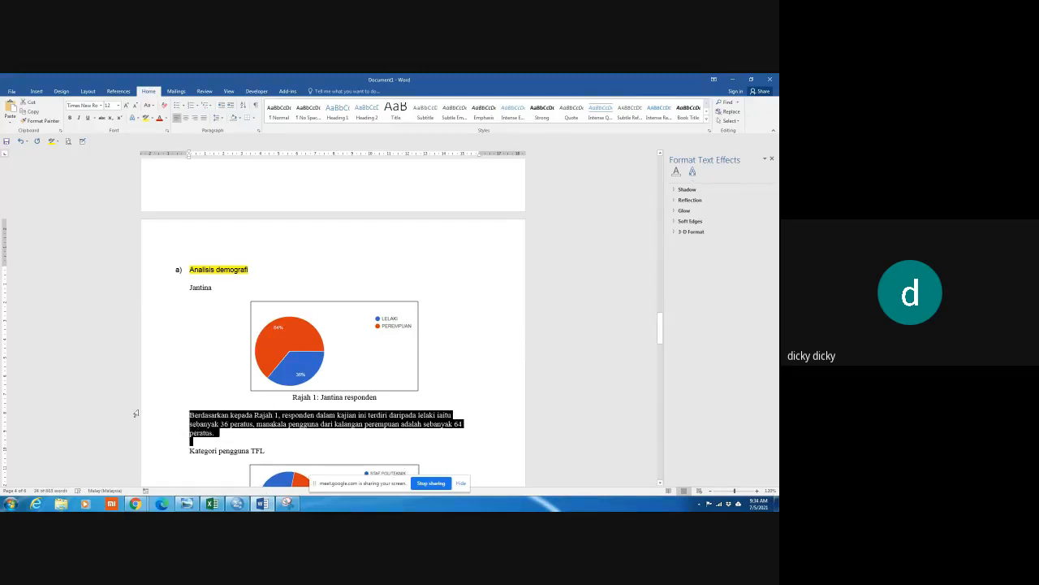
{"action": "left_click", "coordinate": [201, 120]}
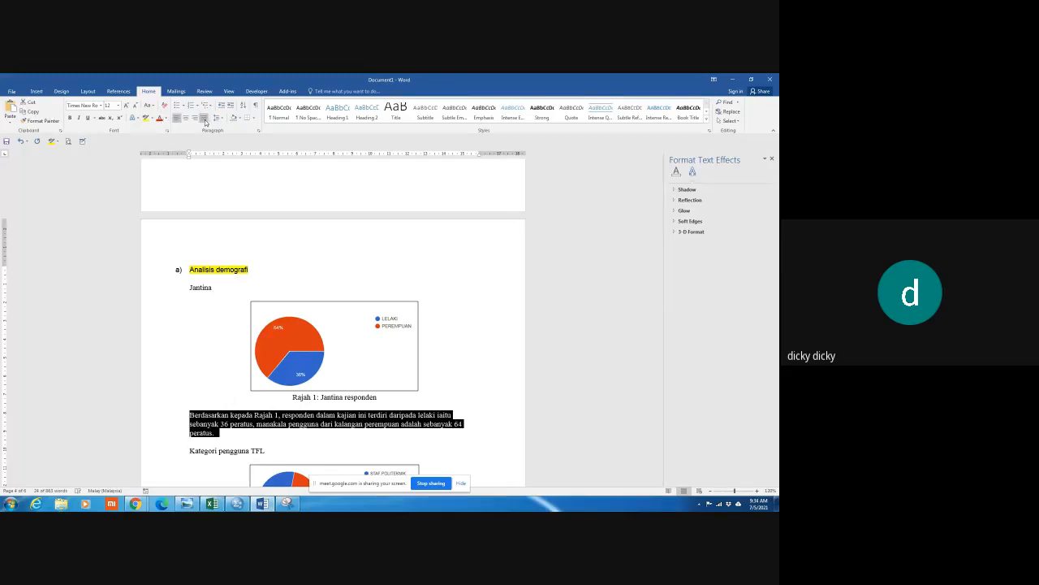
{"action": "left_click", "coordinate": [464, 427]}
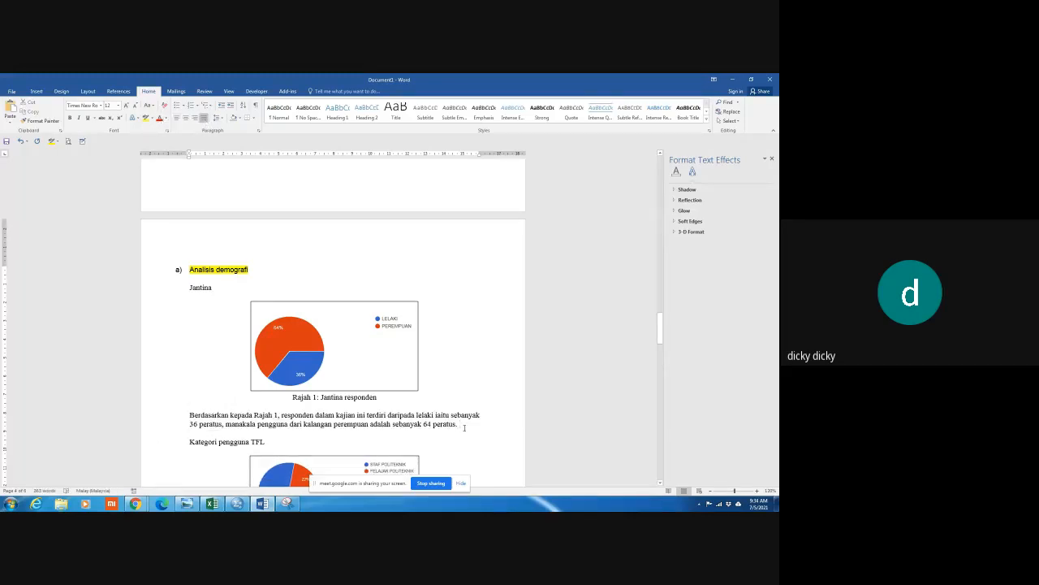
{"action": "type", "text": "Ini menunjukkan pengguna"}
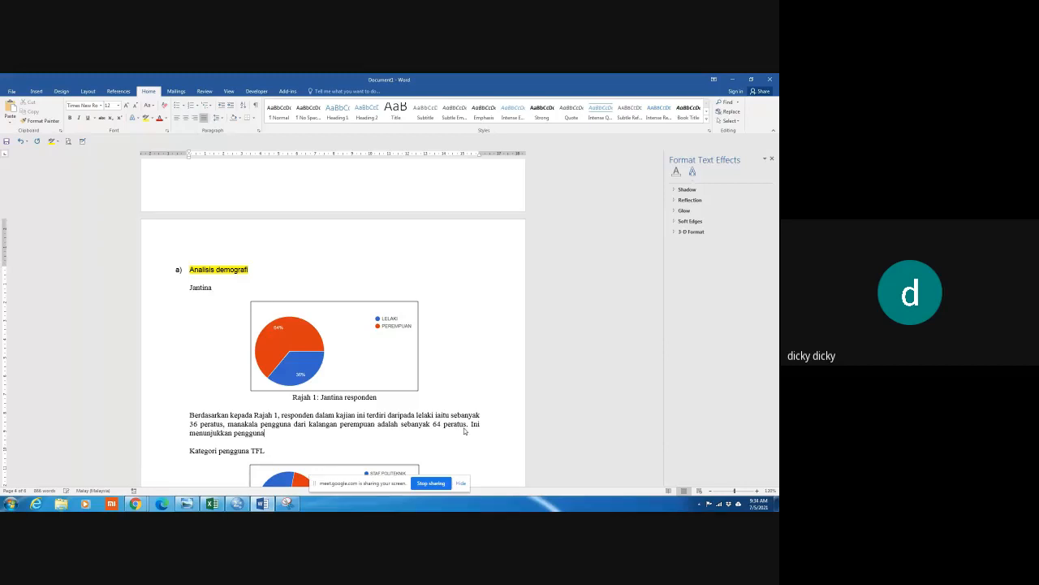
{"action": "type", "text": "upakan pembeli aktif"}
In the second sentence, insert "dalam kalangan perempuan" after "pengguna" and "yang" before "aktif", ending it with "menggunakan perkhidmatan TFL."
{"action": "scroll", "coordinate": [384, 423], "scroll_direction": "down", "scroll_amount": 2}
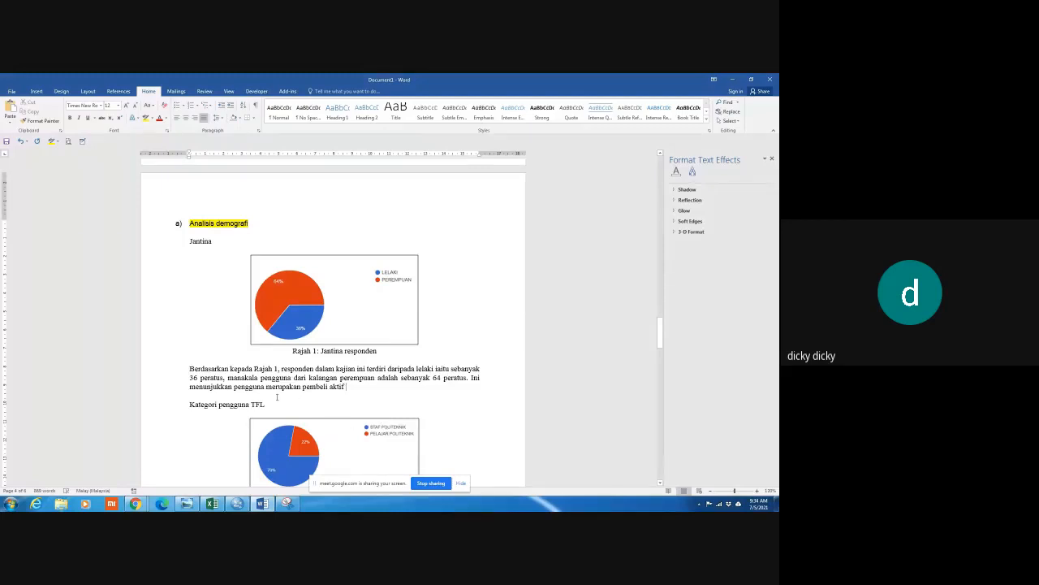
{"action": "type", "text": "dalam kal"}
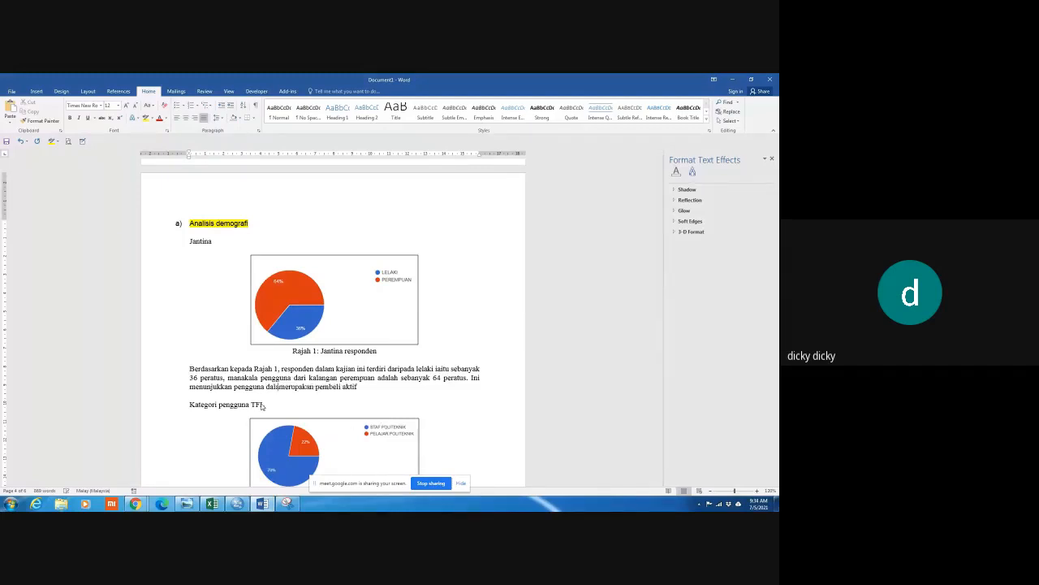
{"action": "type", "text": "angan perempuan m"}
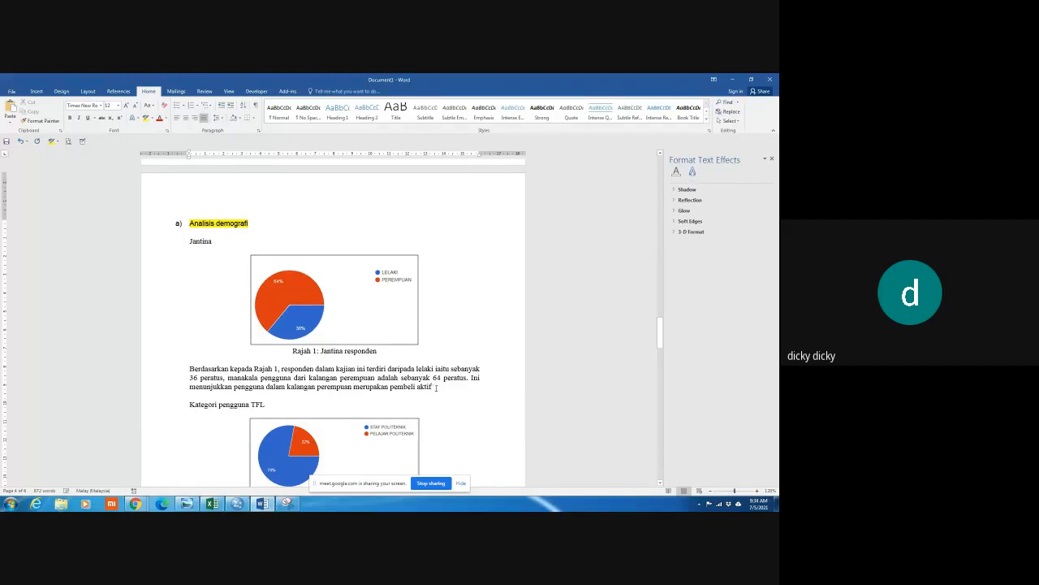
{"action": "type", "text": "yang "}
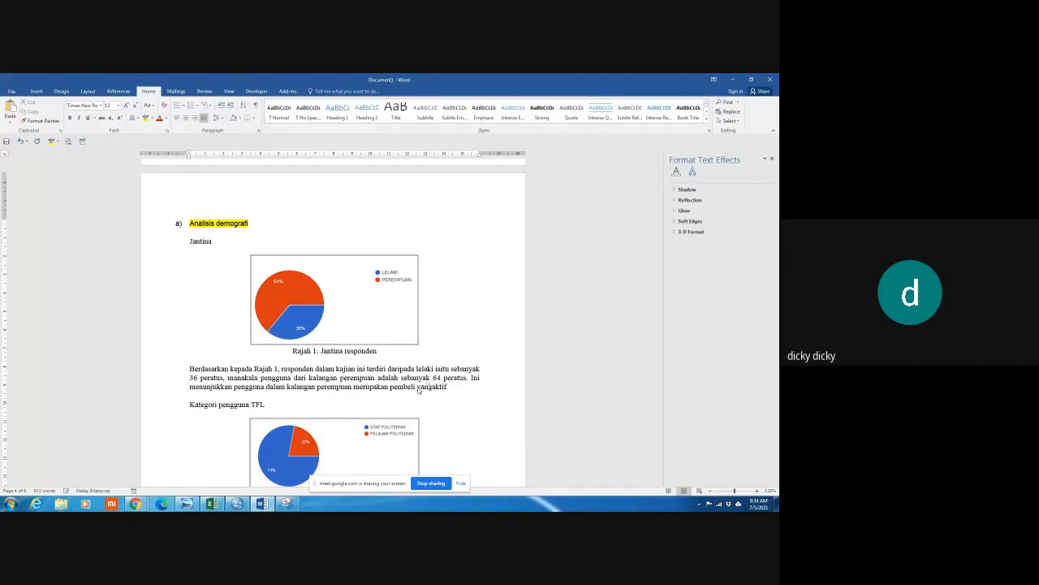
{"action": "type", "text": "  menggunakan"}
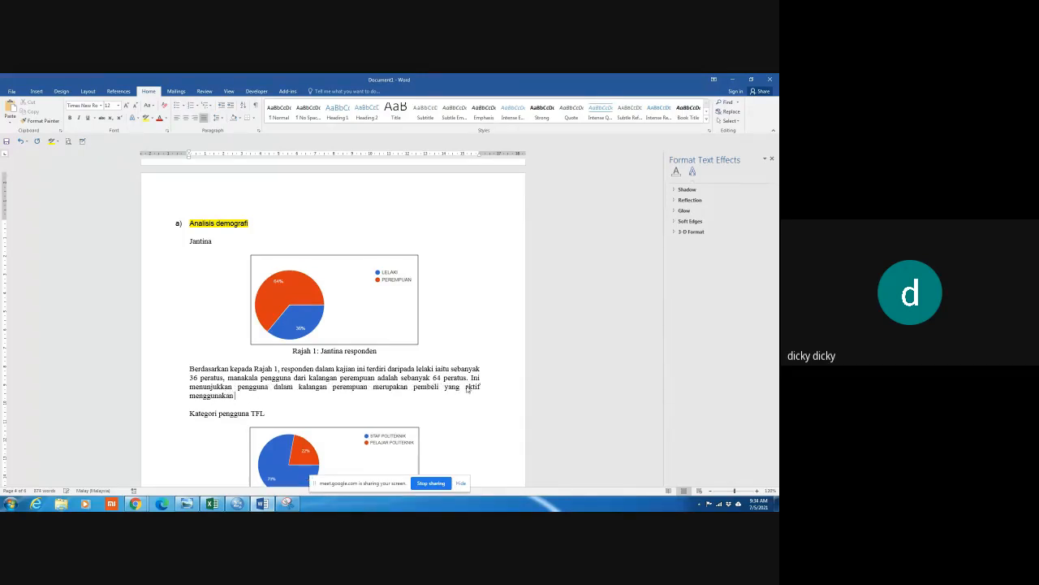
{"action": "type", "text": " perkhidmatan TFL."}
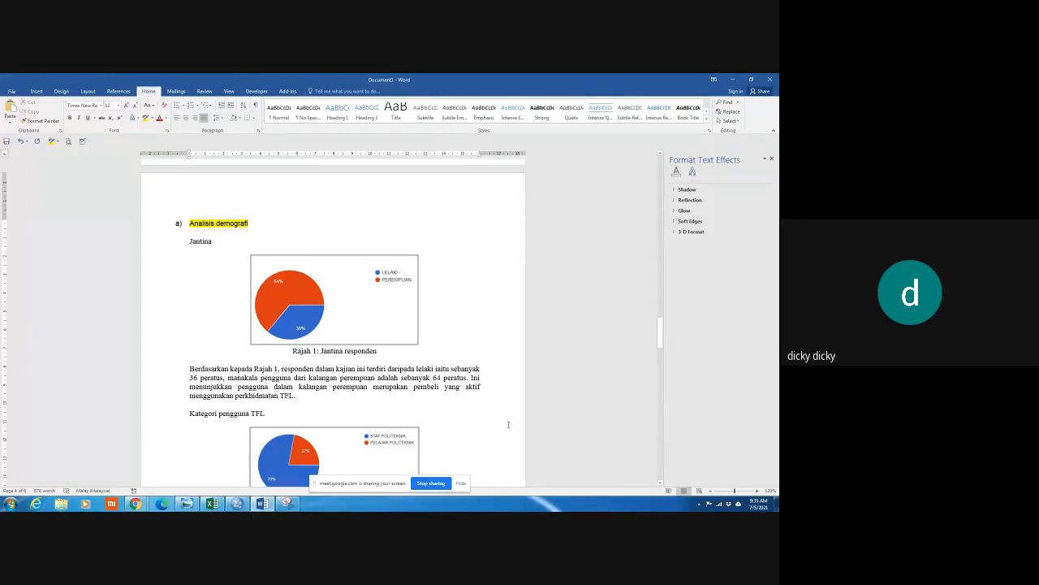
Insert "atau yang paling banyak" between "aktif" and "menggunakan" in the second sentence of the Rajah 1 paragraph
{"action": "left_click", "coordinate": [484, 387]}
{"action": "type", "text": "atau yang "}
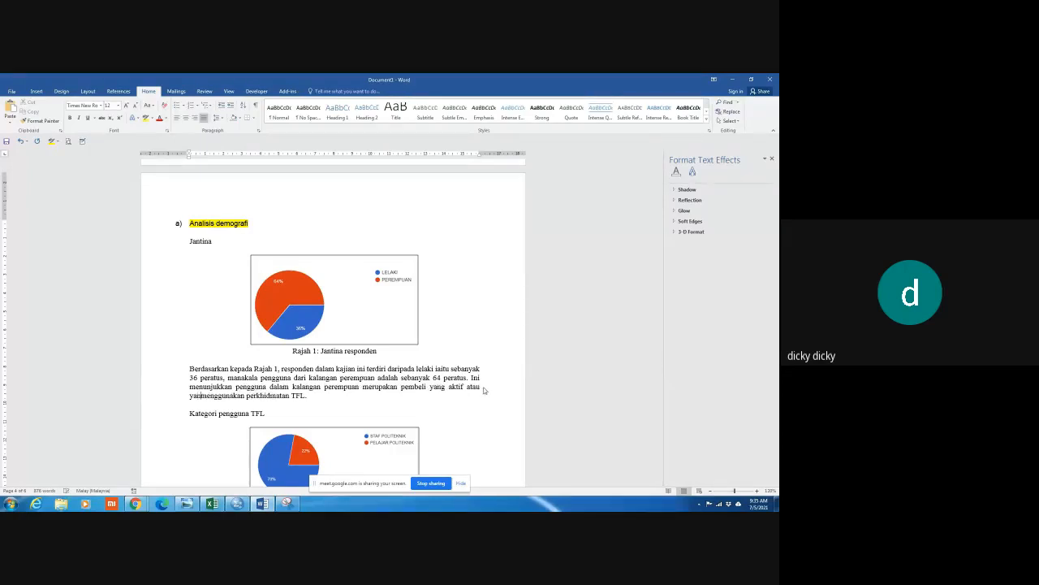
{"action": "type", "text": "paling "}
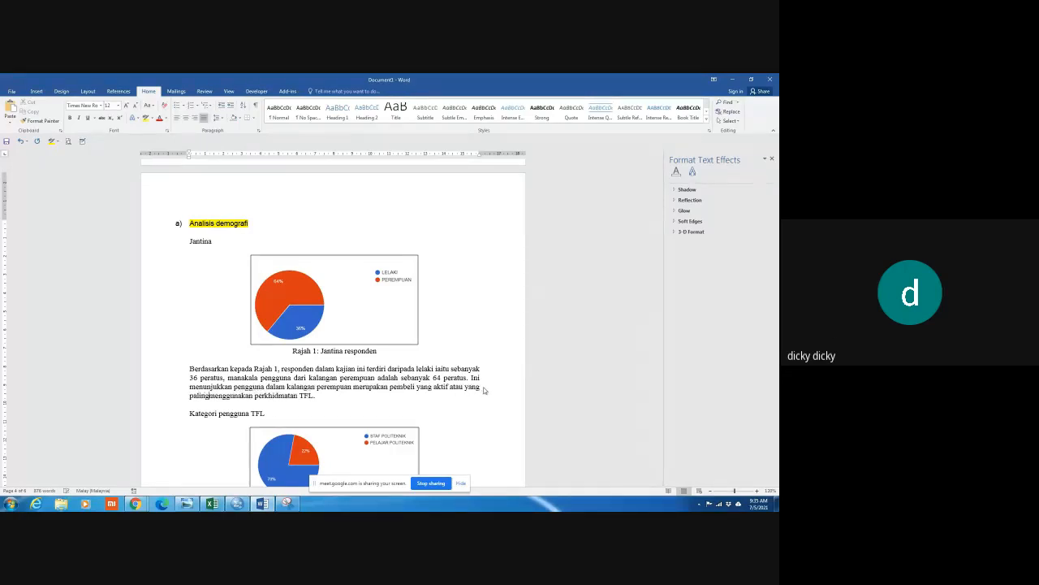
{"action": "type", "text": "banyak"}
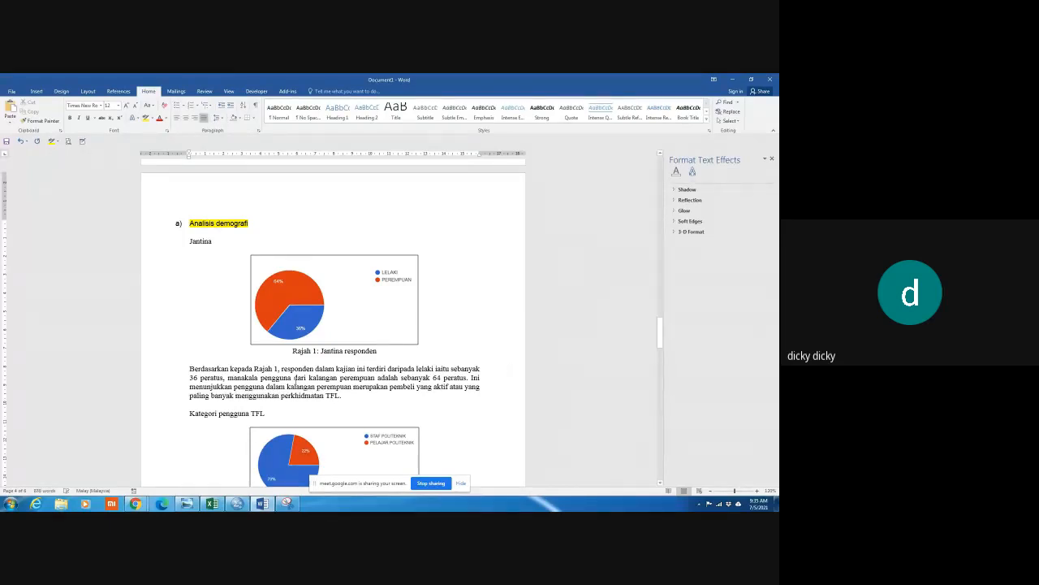
Highlight the sentence starting with "Ini menunjukkan pengguna" in yellow
{"action": "left_click_drag", "start_coordinate": [189, 369], "coordinate": [344, 395]}
{"action": "left_click", "coordinate": [463, 403]}
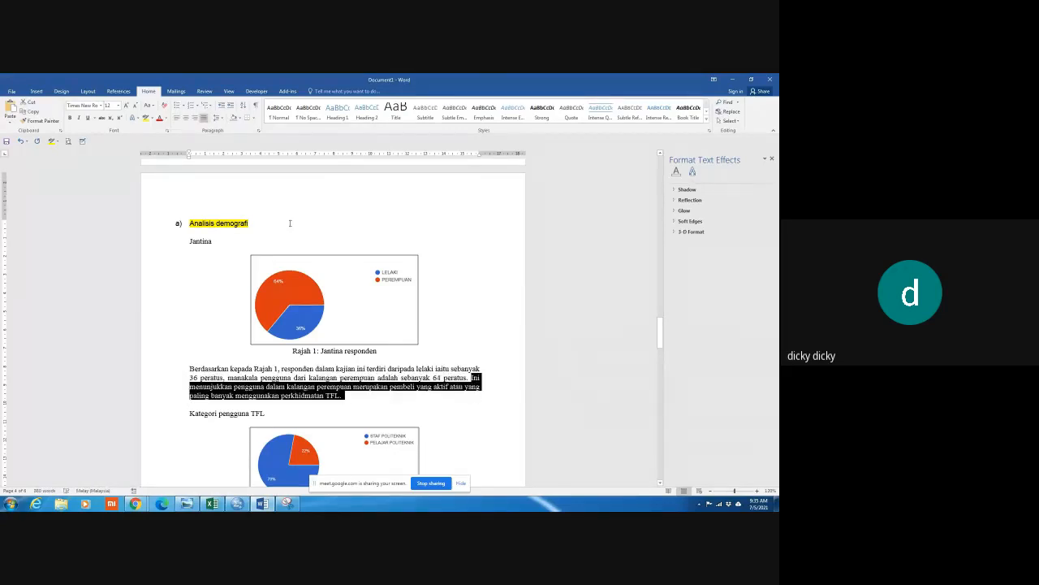
{"action": "left_click", "coordinate": [145, 118]}
{"action": "left_click", "coordinate": [402, 402]}
Highlight the paragraph's first sentence, from "Berdasarkan kepada Rajah 1" to "64 peratus.", in turquoise
{"action": "left_click_drag", "start_coordinate": [187, 367], "coordinate": [475, 377]}
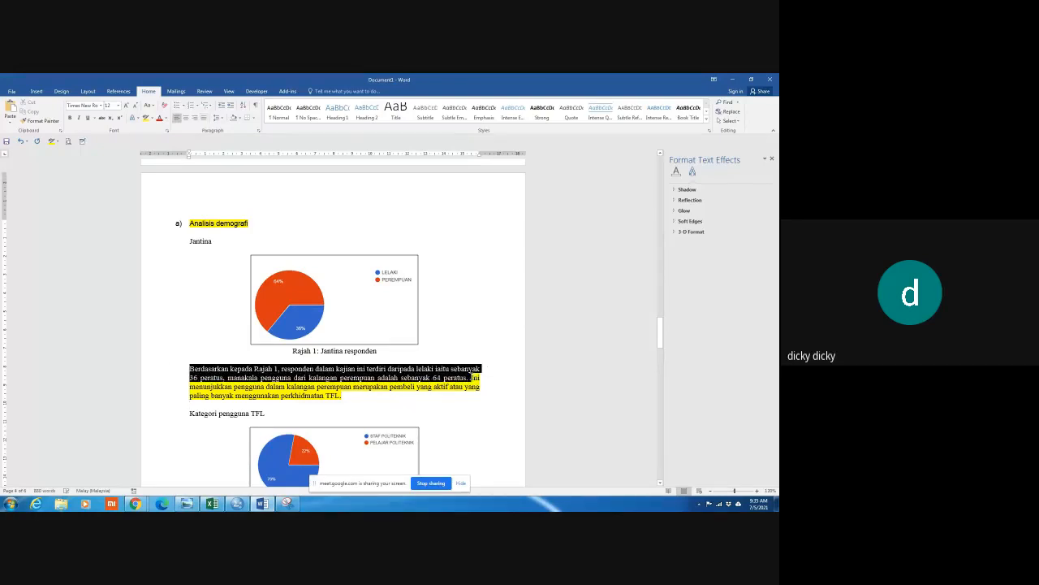
{"action": "left_click", "coordinate": [151, 118]}
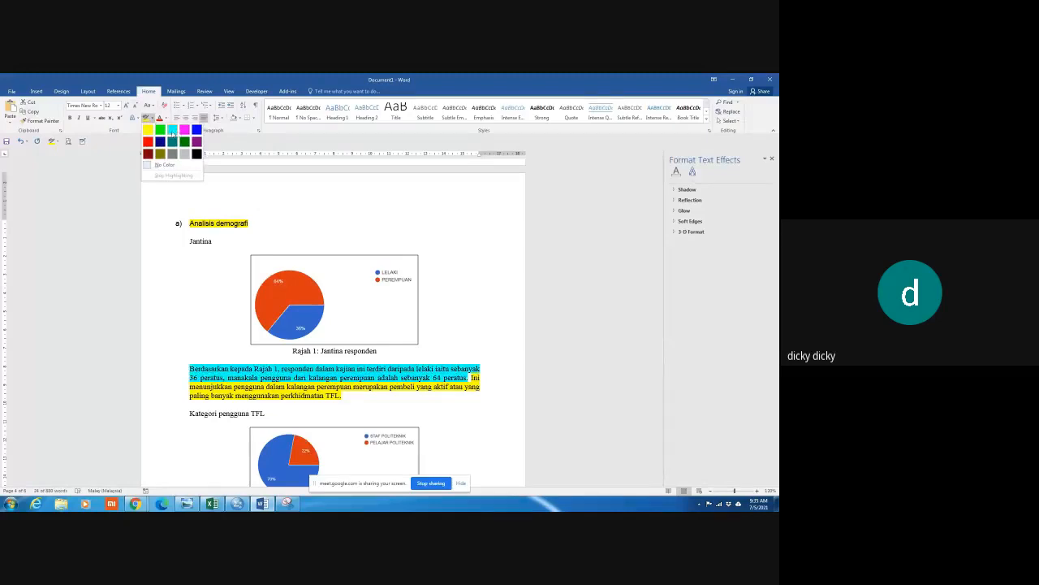
{"action": "left_click", "coordinate": [172, 132]}
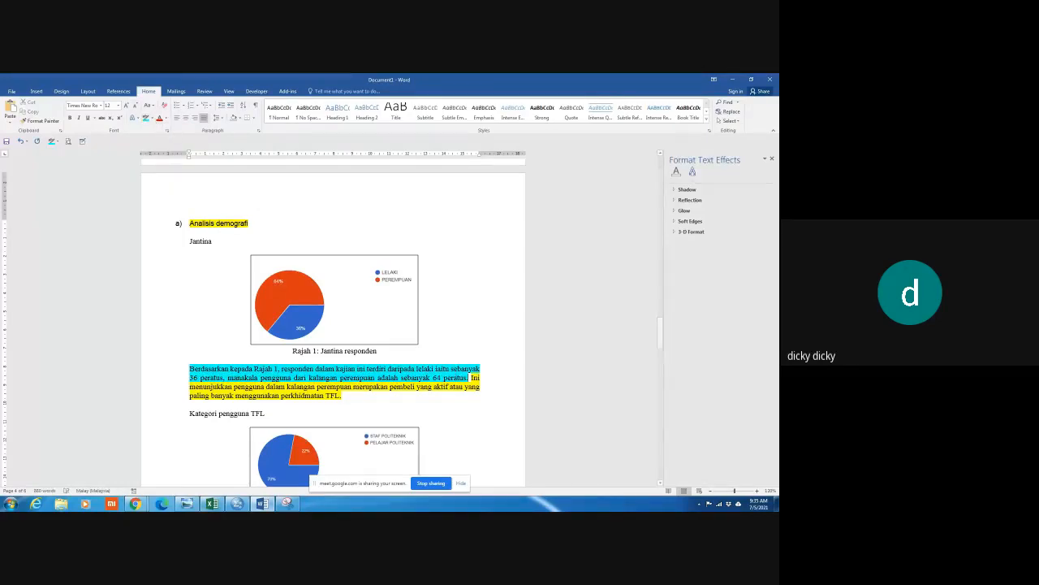
Switch to the Google Meet call, admit the waiting participant and return to the Word document
{"action": "mouse_move", "coordinate": [135, 503]}
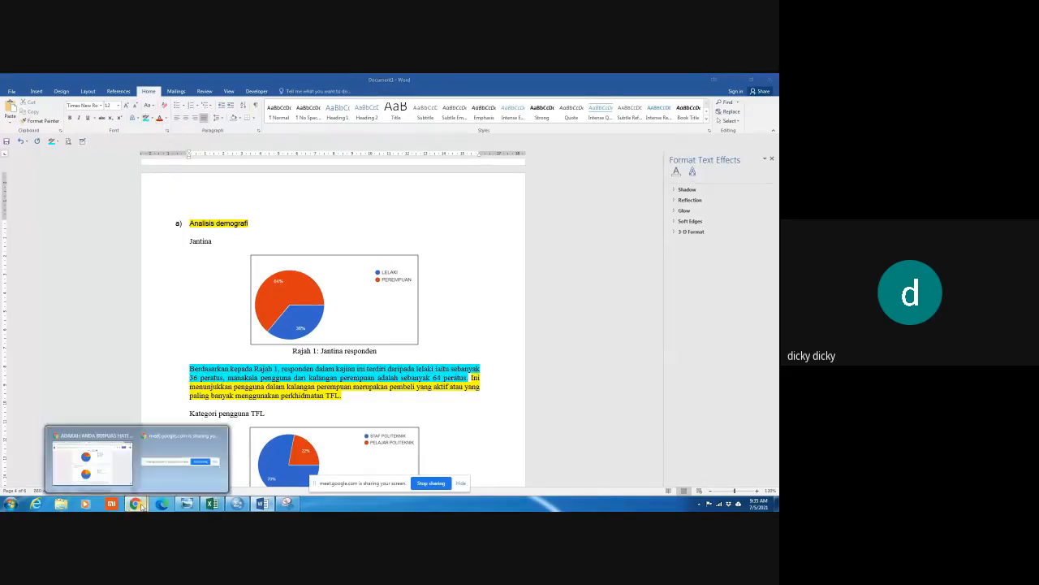
{"action": "left_click", "coordinate": [122, 468]}
{"action": "left_click", "coordinate": [571, 79]}
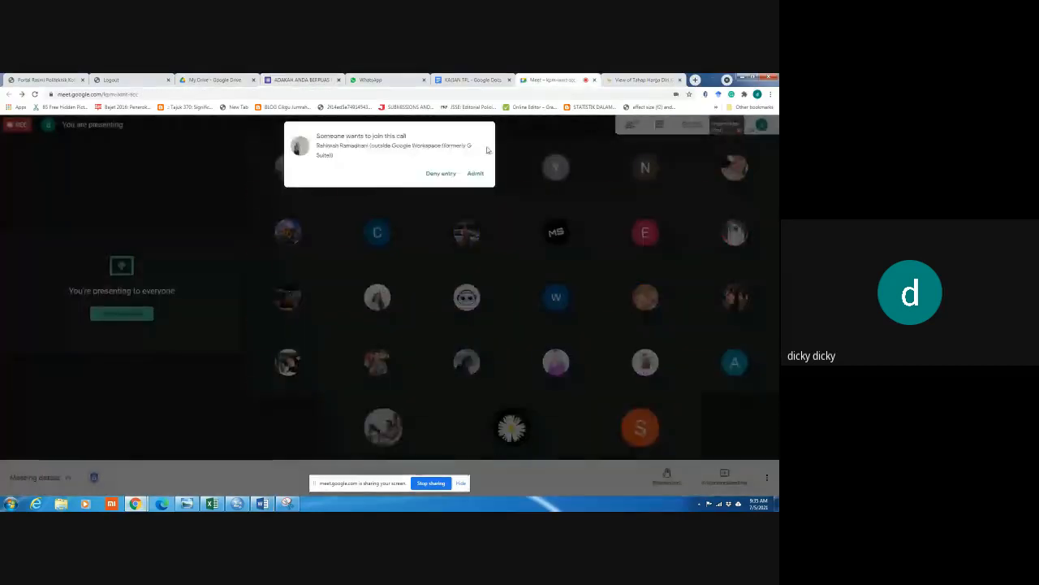
{"action": "left_click", "coordinate": [478, 174]}
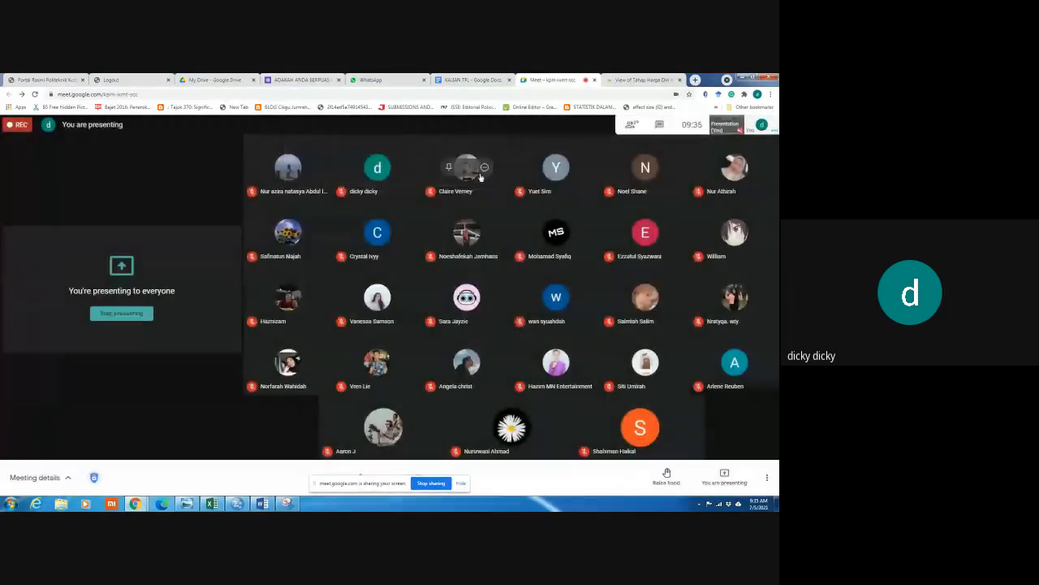
{"action": "left_click", "coordinate": [262, 503]}
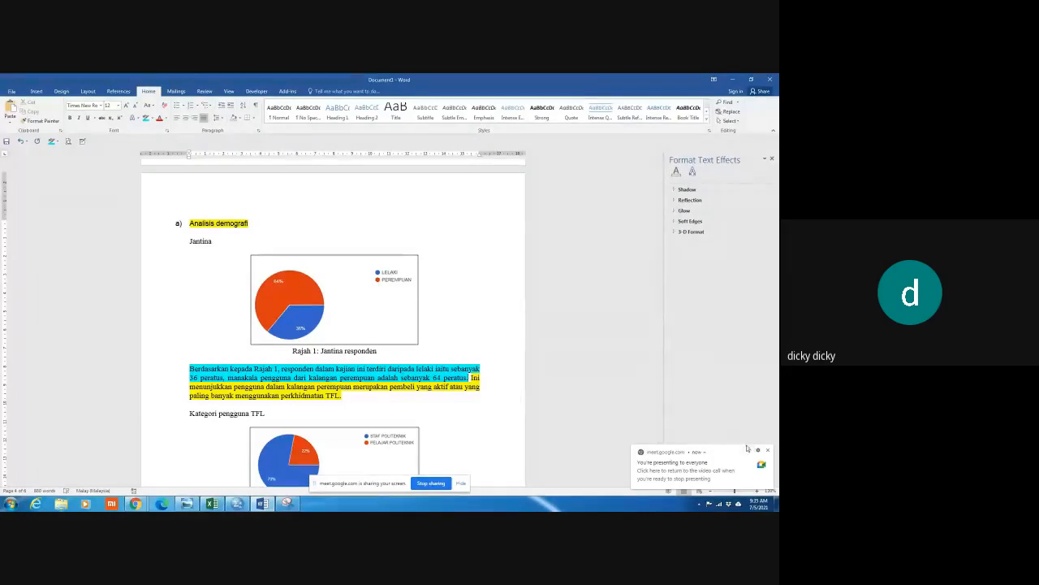
{"action": "left_click", "coordinate": [754, 486]}
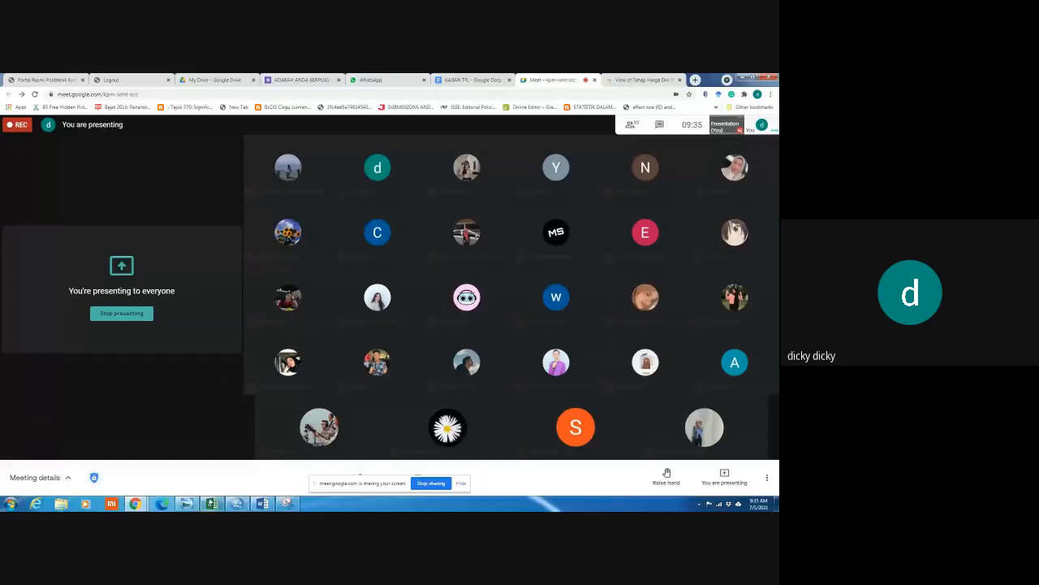
{"action": "left_click", "coordinate": [262, 504]}
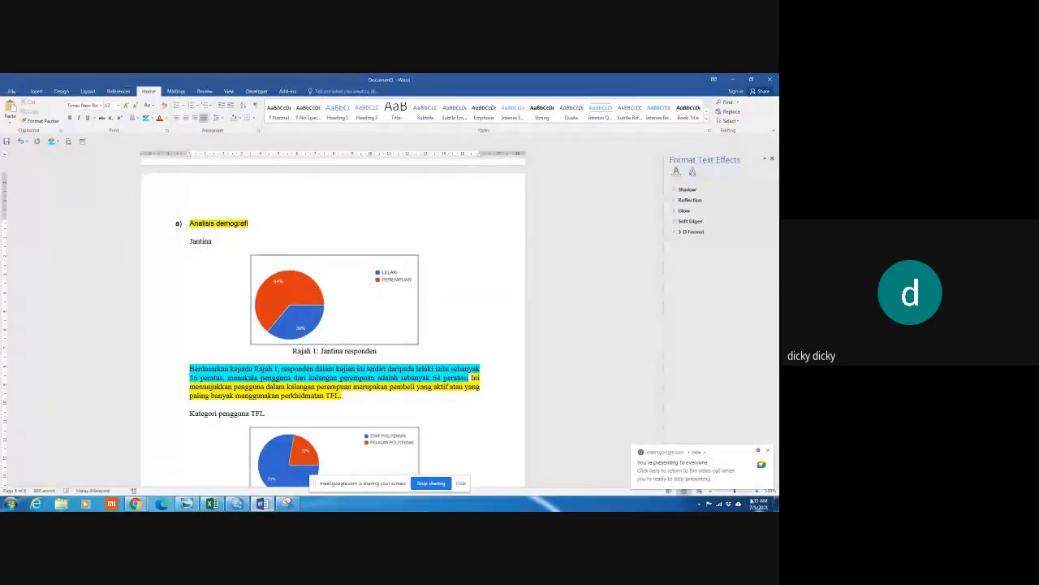
Delete the note "(buat bentuk jadual)" from the "Analisis item kajian" heading below the Rajah 5 chart
{"action": "left_click", "coordinate": [757, 491]}
{"action": "left_click", "coordinate": [757, 491]}
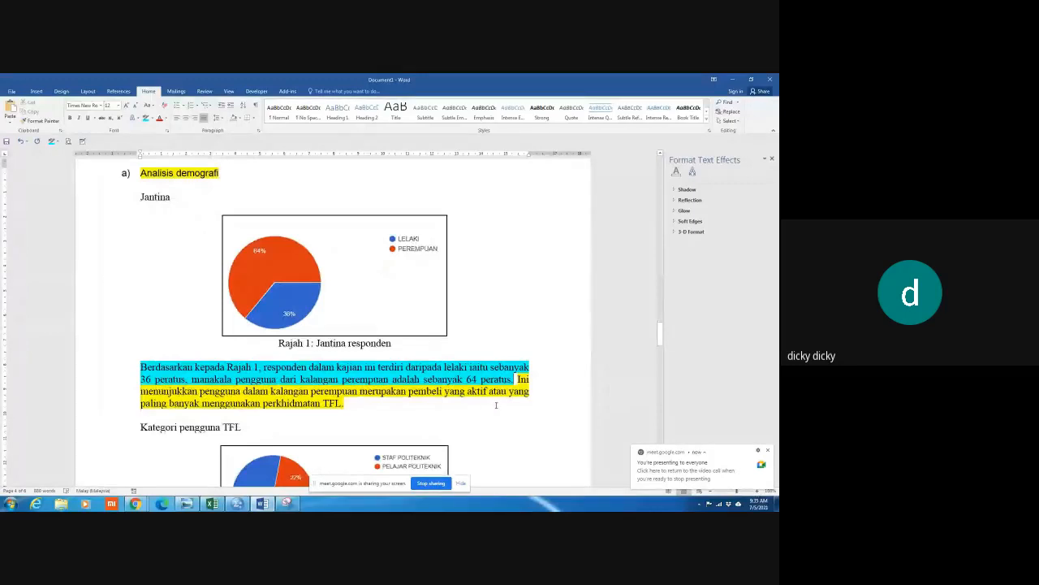
{"action": "scroll", "coordinate": [459, 433], "scroll_direction": "down", "scroll_amount": 3}
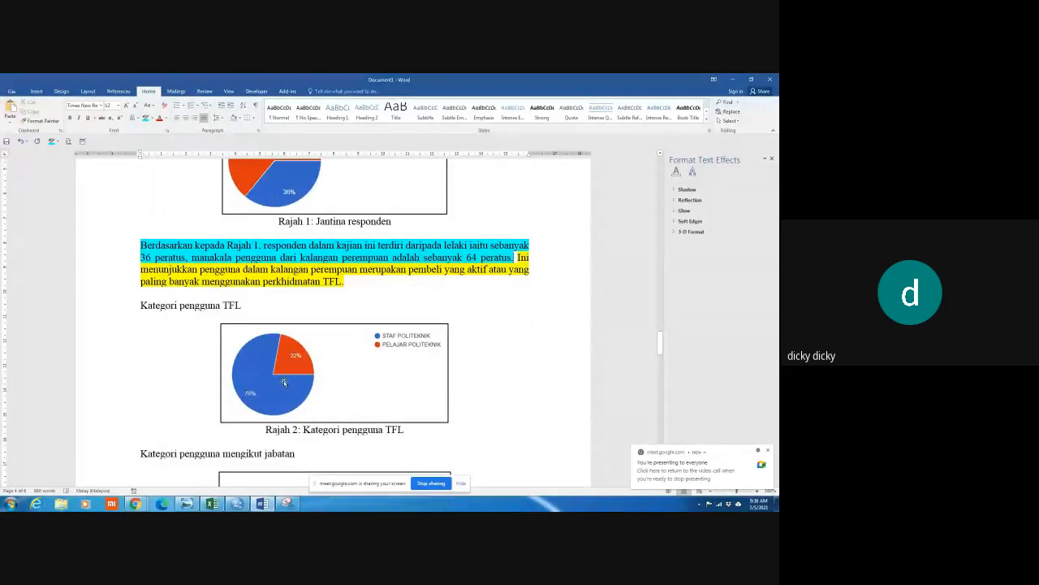
{"action": "scroll", "coordinate": [284, 380], "scroll_direction": "down", "scroll_amount": 8}
{"action": "scroll", "coordinate": [285, 380], "scroll_direction": "down", "scroll_amount": 15}
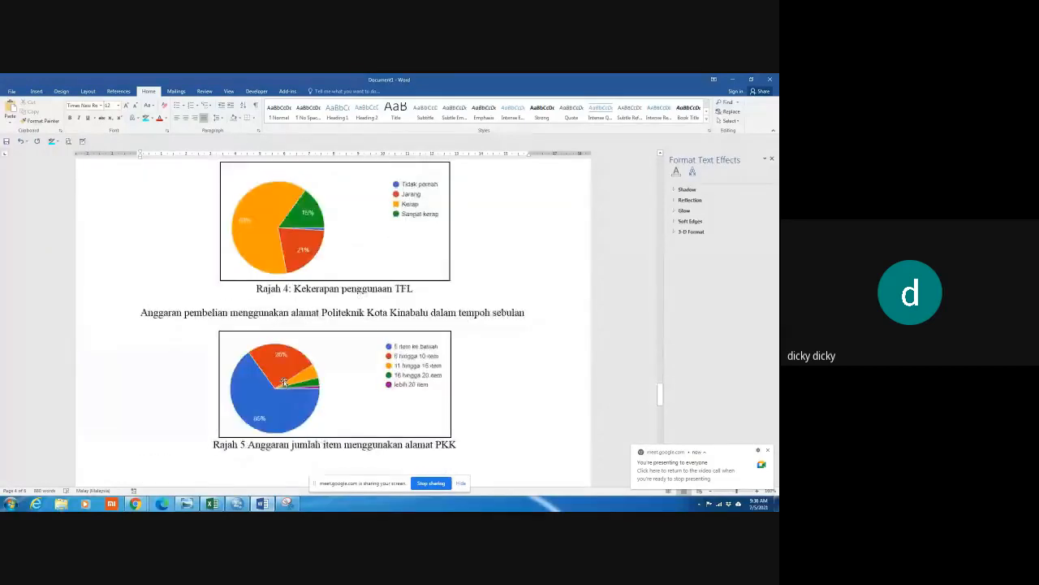
{"action": "scroll", "coordinate": [275, 367], "scroll_direction": "up", "scroll_amount": 2}
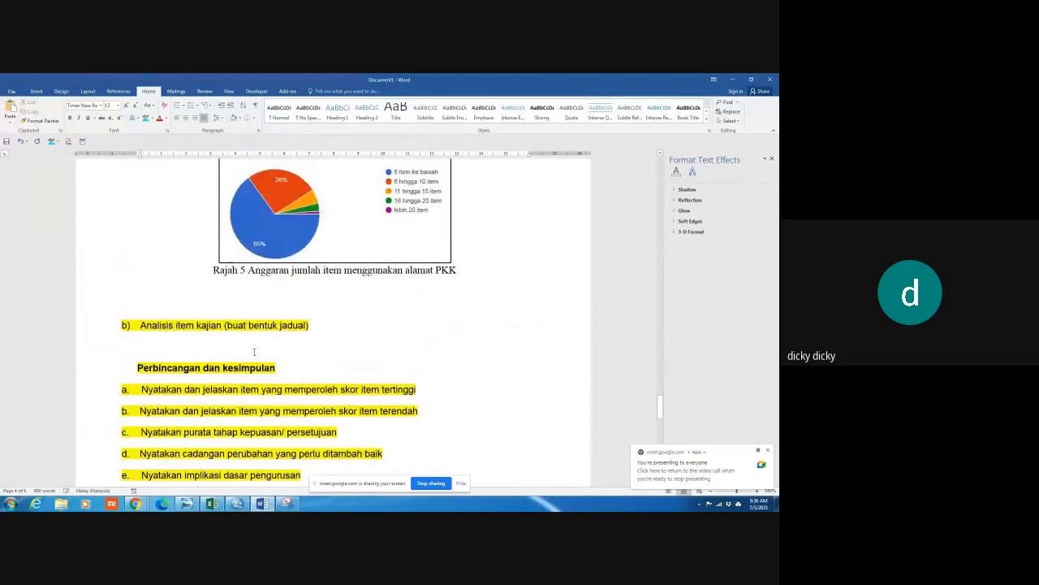
{"action": "left_click", "coordinate": [319, 324]}
{"action": "key", "text": "BackSpace"}
{"action": "key", "text": "BackSpace"}
{"action": "key", "text": "BackSpace"}
{"action": "key", "text": "BackSpace"}
{"action": "key", "text": "BackSpace"}
{"action": "key", "text": "BackSpace"}
{"action": "key", "text": "BackSpace"}
{"action": "key", "text": "BackSpace"}
{"action": "key", "text": "BackSpace"}
{"action": "key", "text": "BackSpace"}
{"action": "key", "text": "BackSpace"}
{"action": "key", "text": "BackSpace"}
{"action": "key", "text": "BackSpace"}
{"action": "key", "text": "BackSpace"}
{"action": "key", "text": "BackSpace"}
{"action": "key", "text": "BackSpace"}
{"action": "key", "text": "BackSpace"}
{"action": "key", "text": "BackSpace"}
{"action": "key", "text": "BackSpace"}
{"action": "key", "text": "BackSpace"}
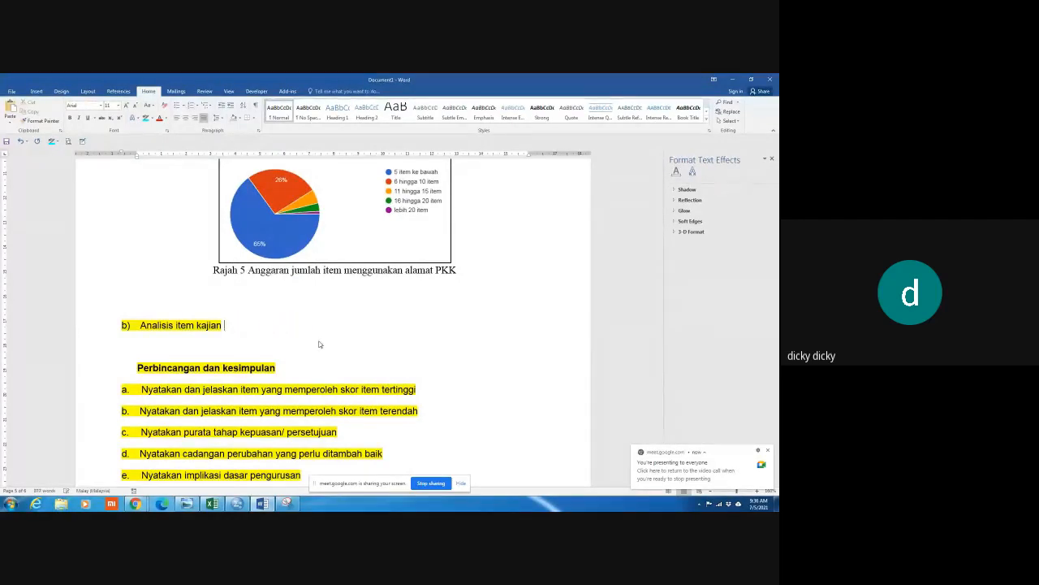
Switch to the TFL satisfaction form in Google Forms and create a new spreadsheet from its responses
{"action": "scroll", "coordinate": [329, 338], "scroll_direction": "up", "scroll_amount": 10}
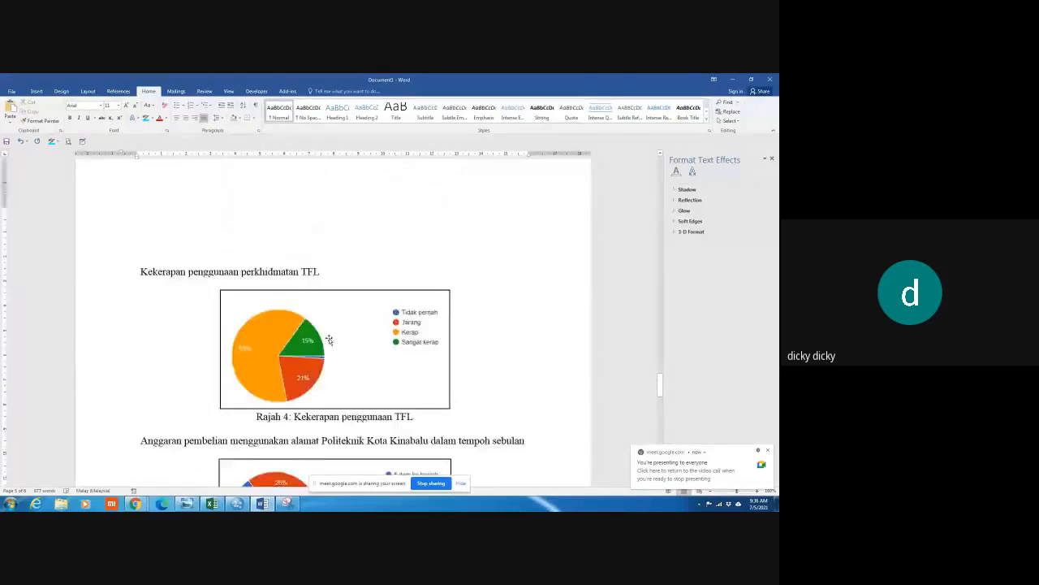
{"action": "key", "text": "alt+Tab"}
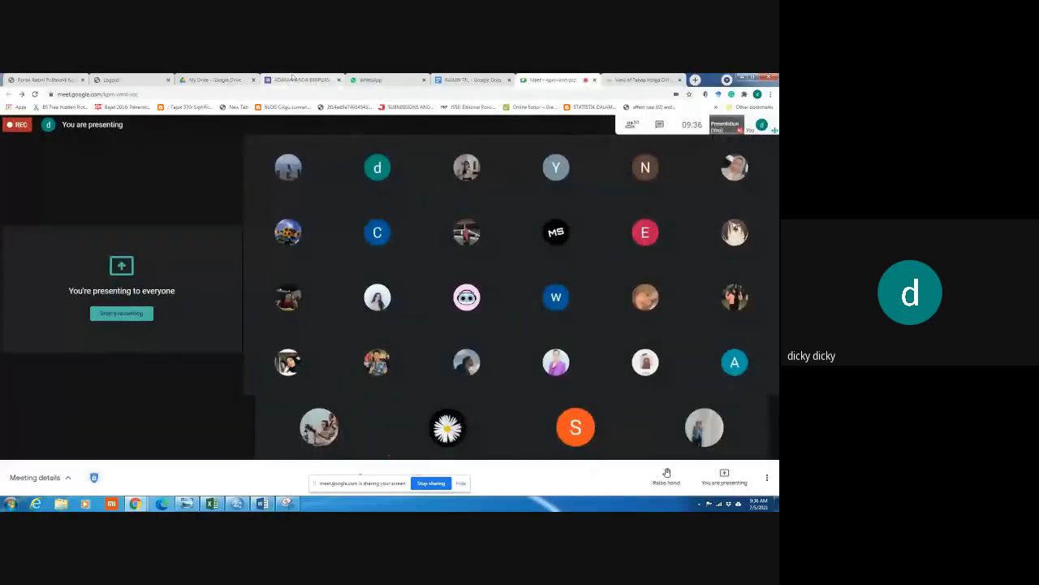
{"action": "left_click", "coordinate": [304, 81]}
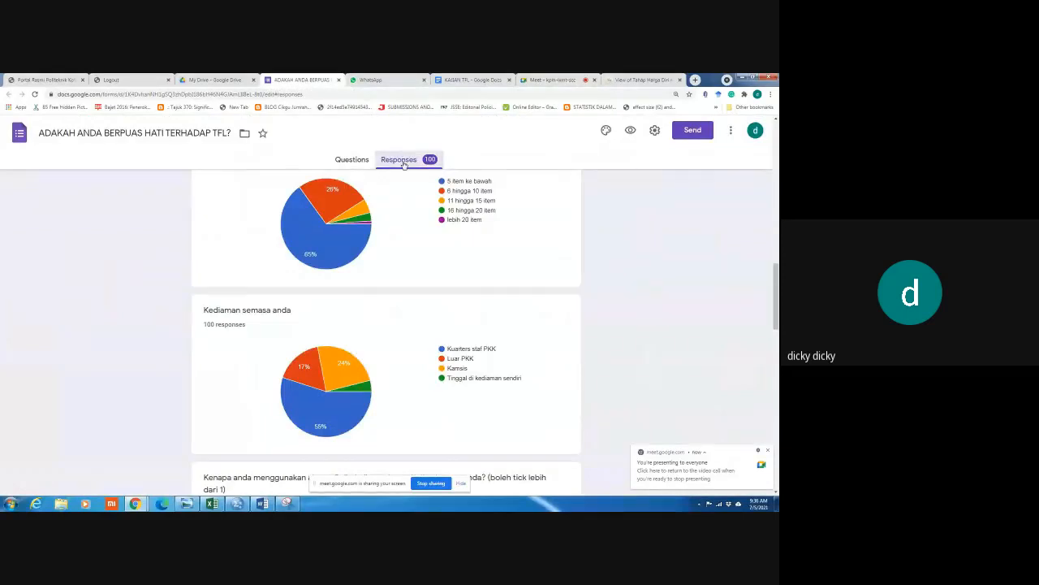
{"action": "scroll", "coordinate": [636, 322], "scroll_direction": "up", "scroll_amount": 10}
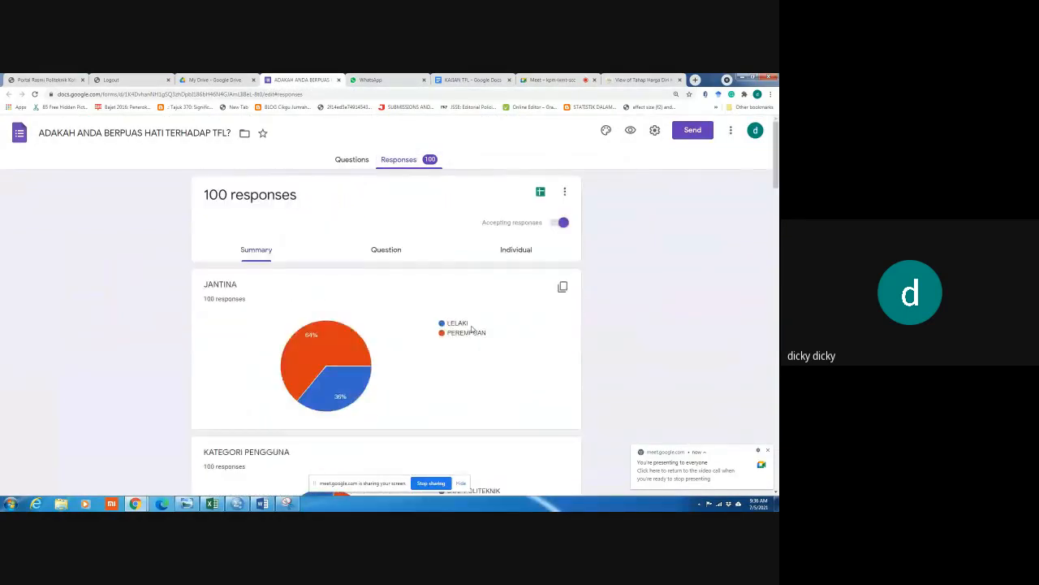
{"action": "left_click", "coordinate": [541, 193]}
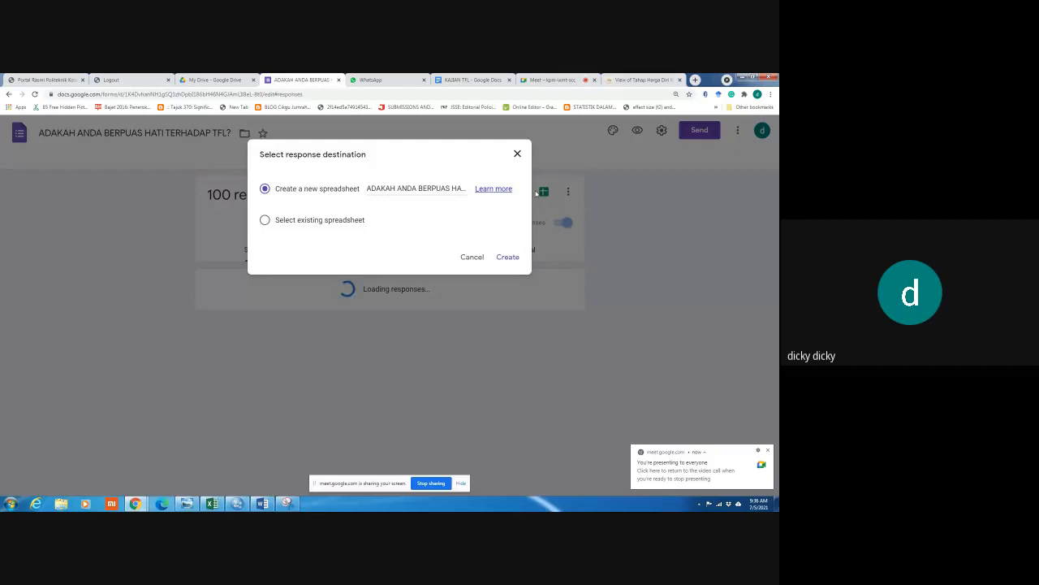
{"action": "left_click", "coordinate": [509, 258]}
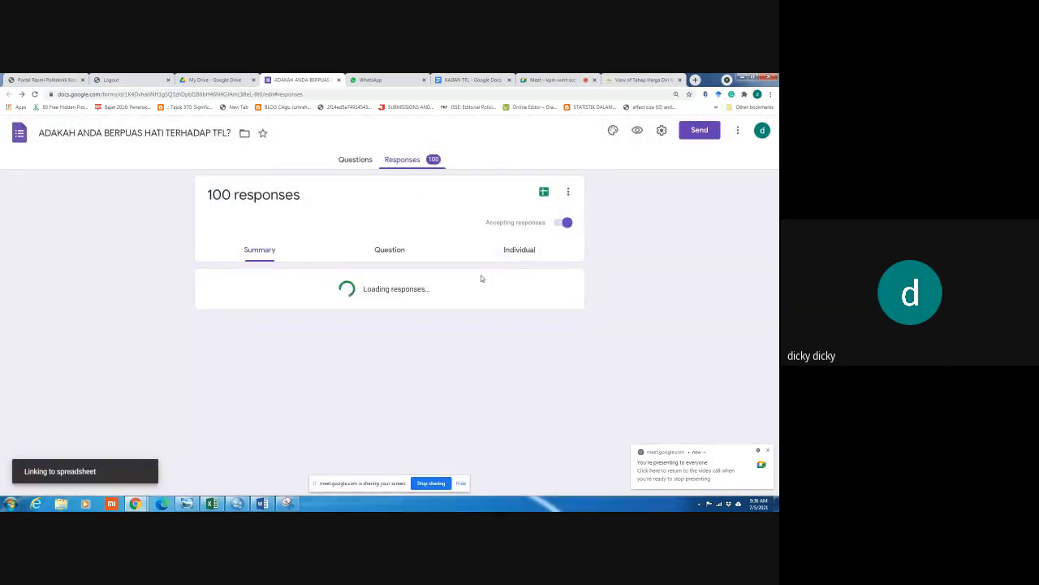
Copy all the form response data and paste it into the blank Excel workbook starting at cell A1
{"action": "mouse_move", "coordinate": [365, 380]}
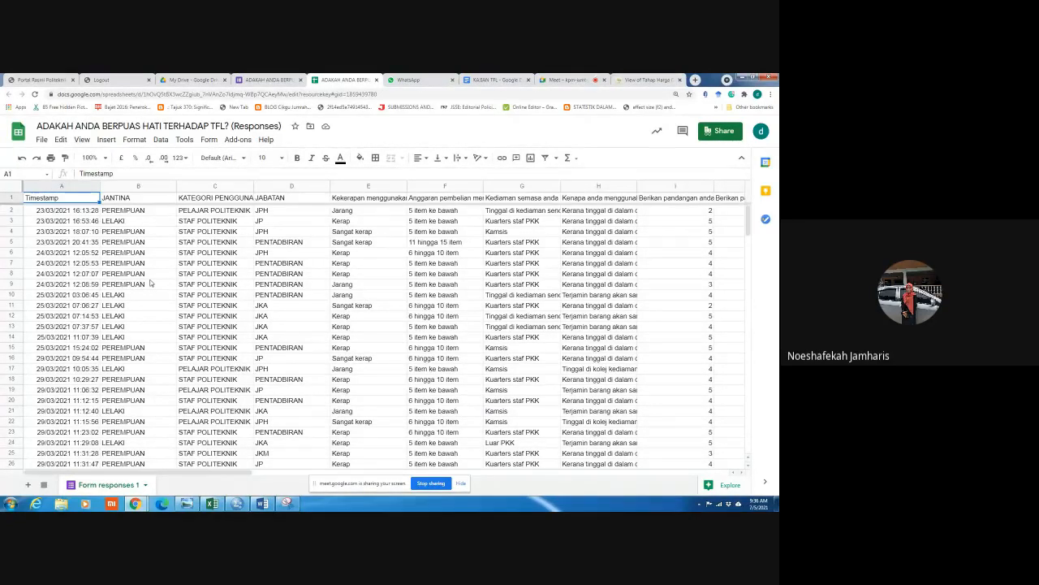
{"action": "left_click", "coordinate": [60, 212]}
{"action": "key", "text": "ctrl+a"}
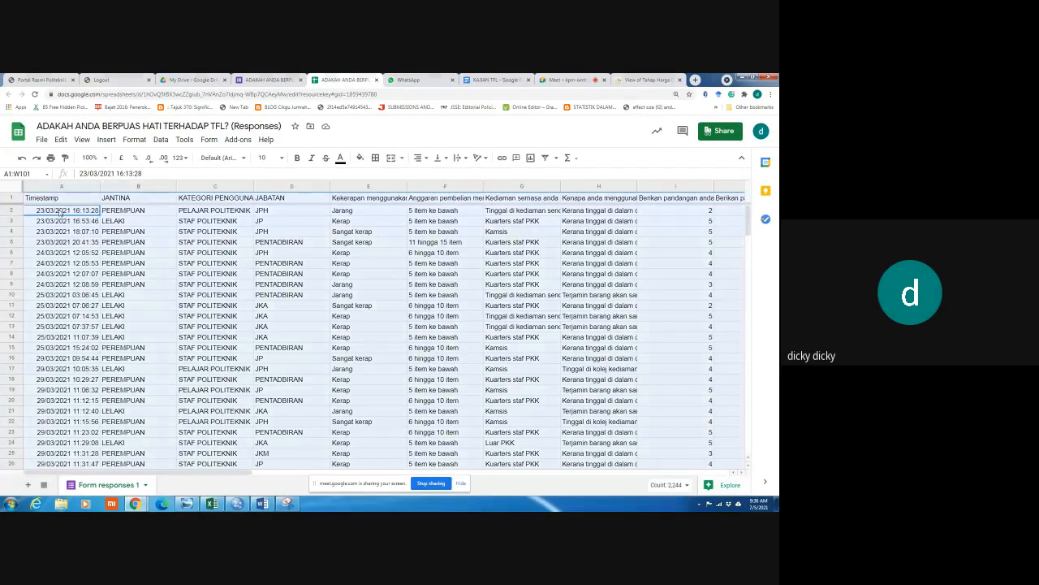
{"action": "right_click", "coordinate": [350, 255]}
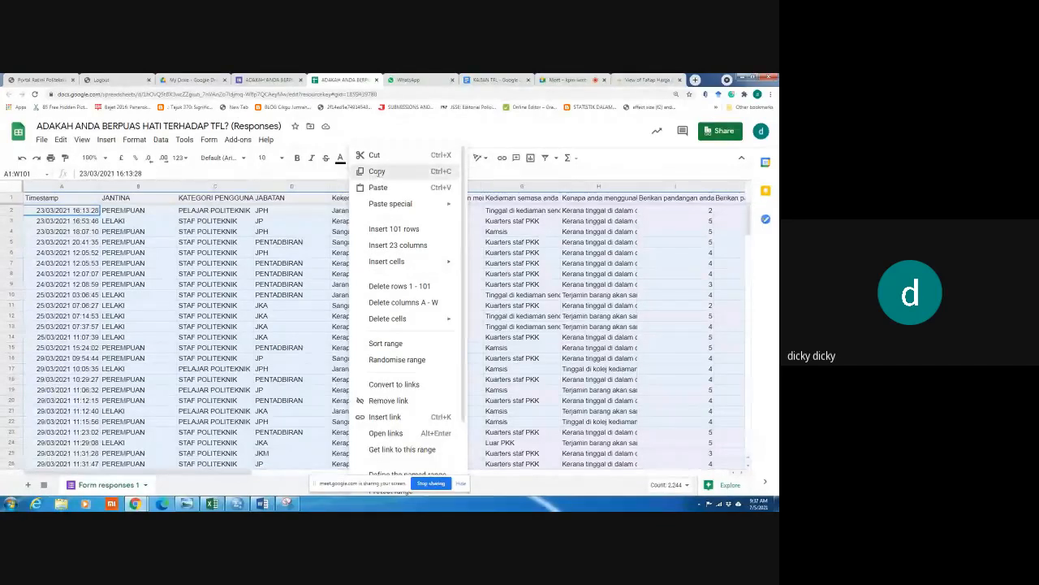
{"action": "left_click", "coordinate": [378, 172]}
{"action": "left_click", "coordinate": [211, 504]}
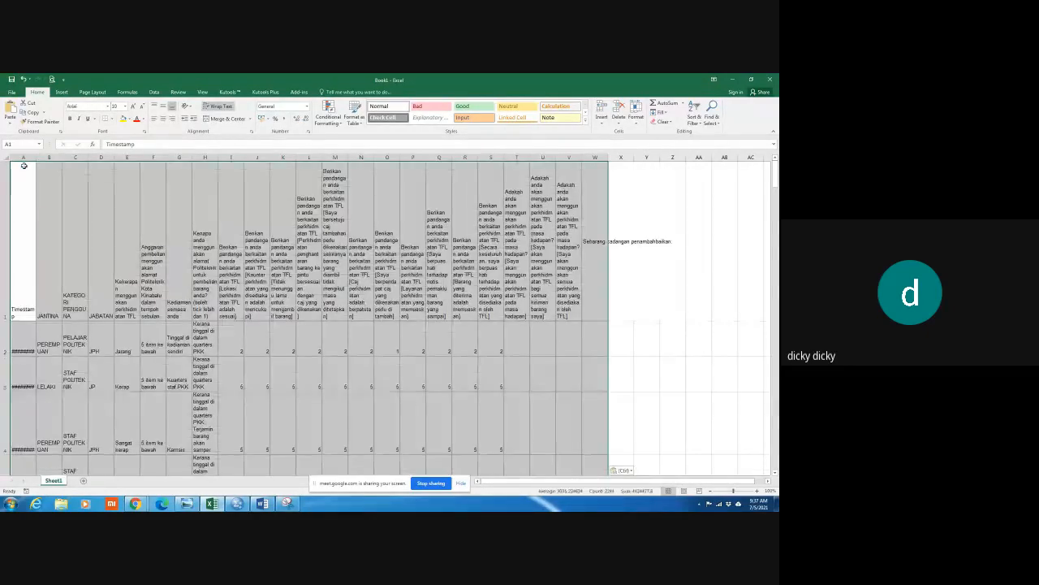
{"action": "left_click", "coordinate": [640, 361]}
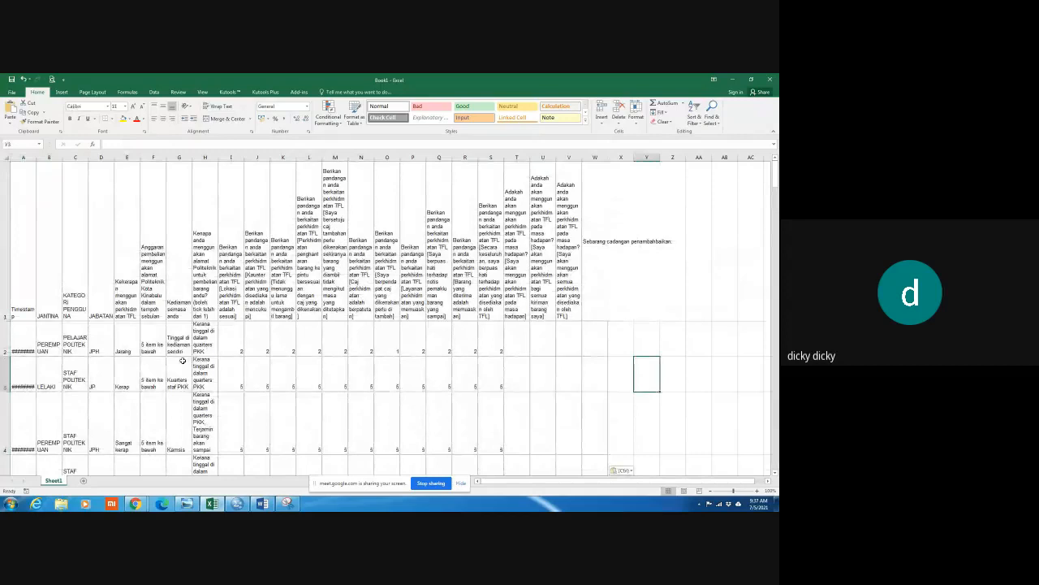
Rename the worksheet holding the pasted responses as DATA ASAL
{"action": "right_click", "coordinate": [53, 481]}
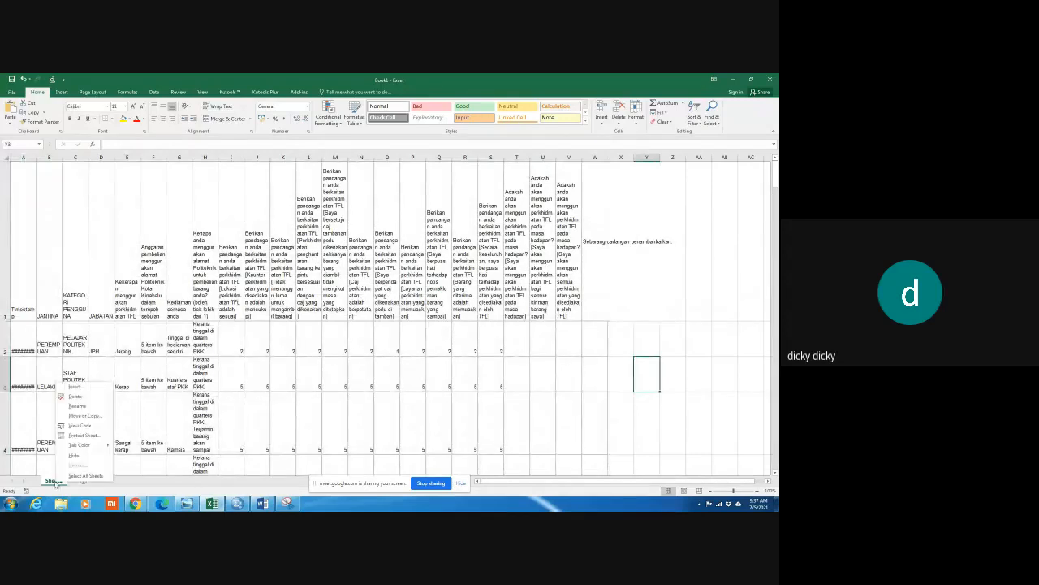
{"action": "left_click", "coordinate": [78, 405]}
{"action": "type", "text": "asdal"}
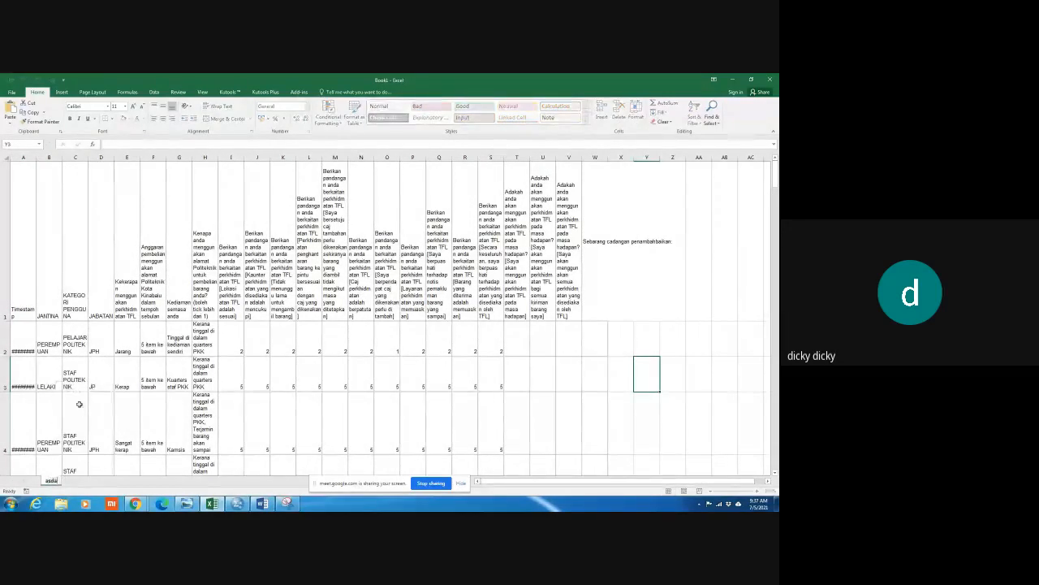
{"action": "key", "text": "BackSpace"}
{"action": "key", "text": "BackSpace"}
{"action": "key", "text": "BackSpace"}
{"action": "key", "text": "BackSpace"}
{"action": "key", "text": "BackSpace"}
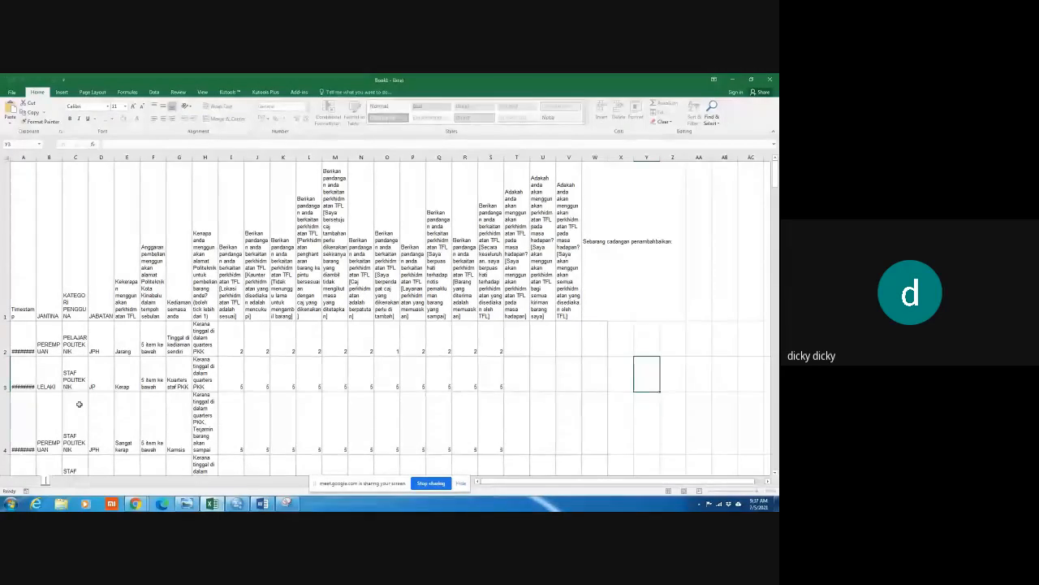
{"action": "type", "text": "DATA ASAL"}
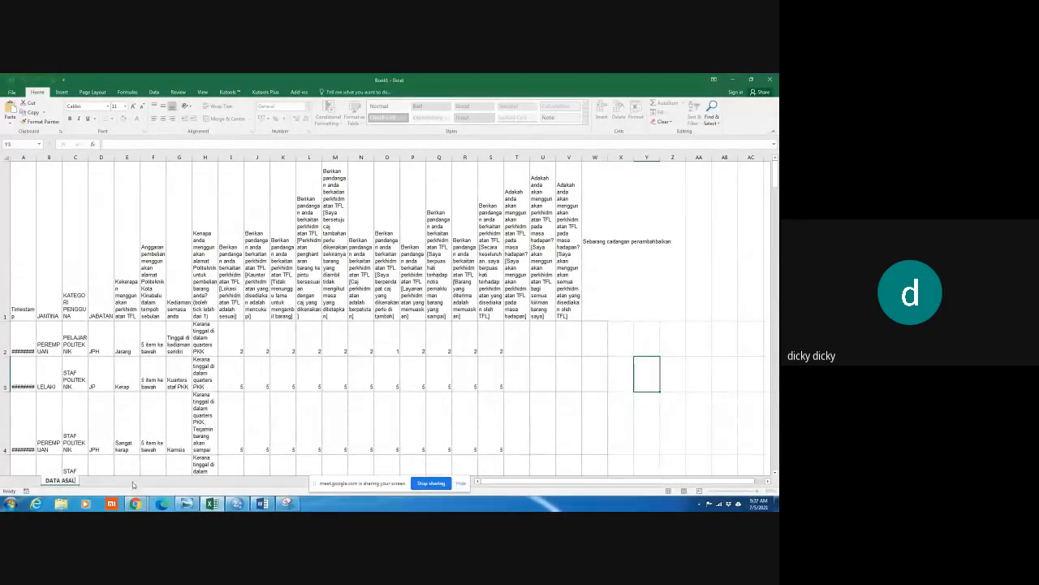
{"action": "key", "text": "Return"}
Add a second worksheet and name it RECODE
{"action": "left_click", "coordinate": [95, 483]}
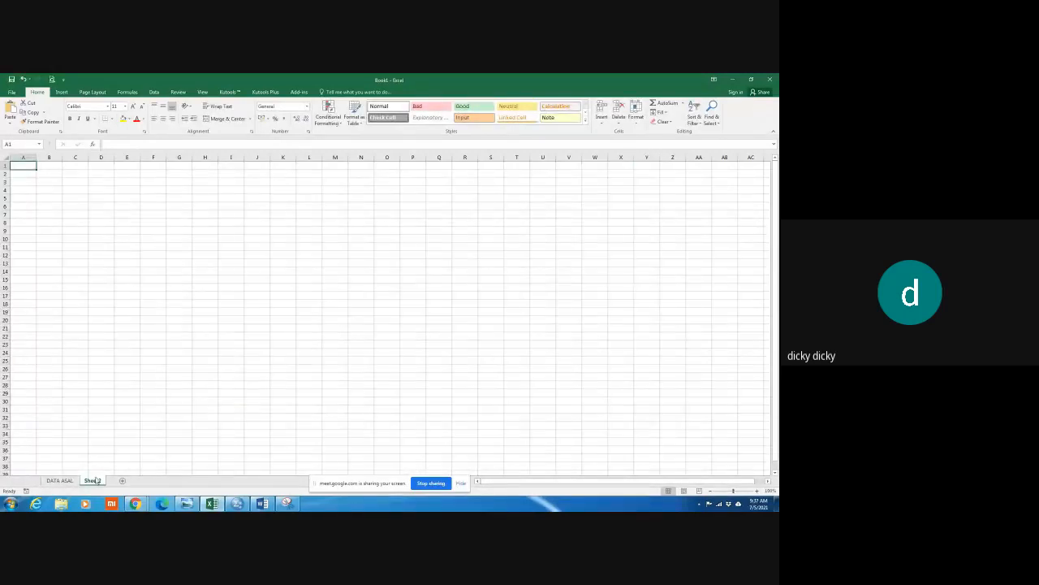
{"action": "right_click", "coordinate": [96, 480]}
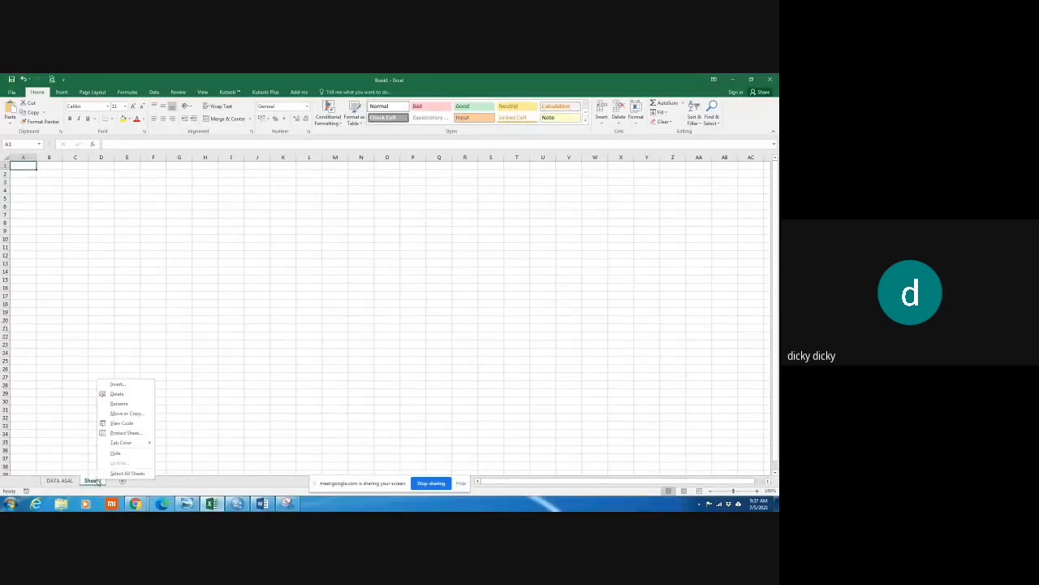
{"action": "left_click", "coordinate": [124, 405]}
{"action": "type", "text": "RECODE"}
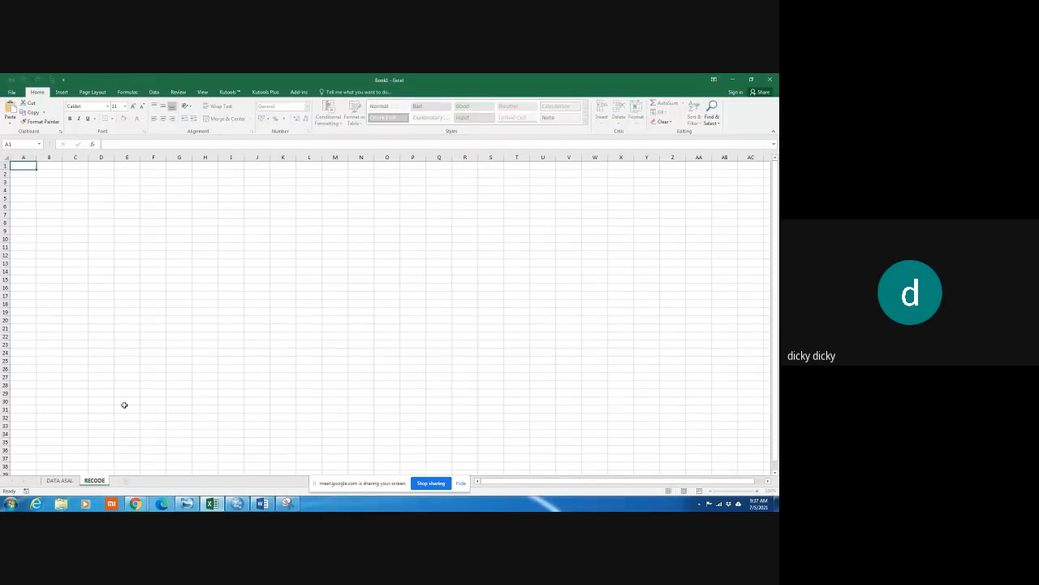
{"action": "left_click", "coordinate": [124, 405]}
Copy the entire data range from the DATA ASAL sheet into the RECODE sheet at cell A1
{"action": "left_click", "coordinate": [59, 480]}
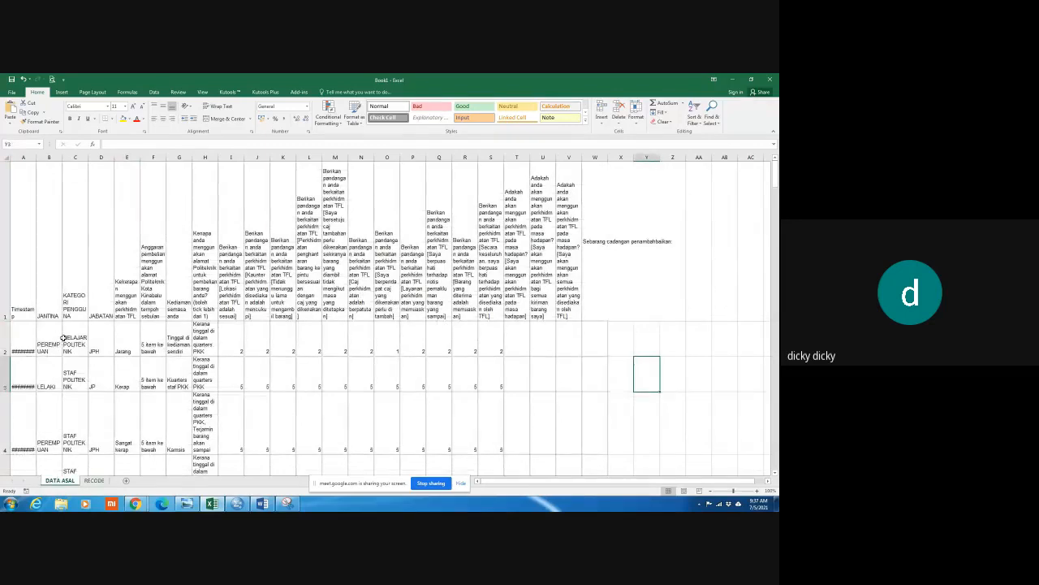
{"action": "left_click", "coordinate": [29, 301]}
{"action": "key", "text": "ctrl+a"}
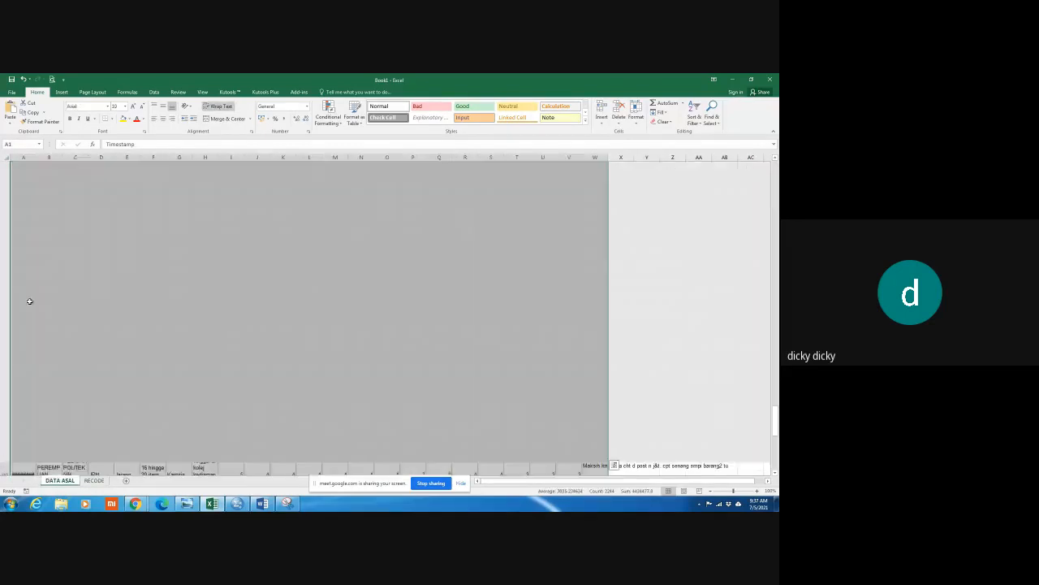
{"action": "right_click", "coordinate": [212, 162]}
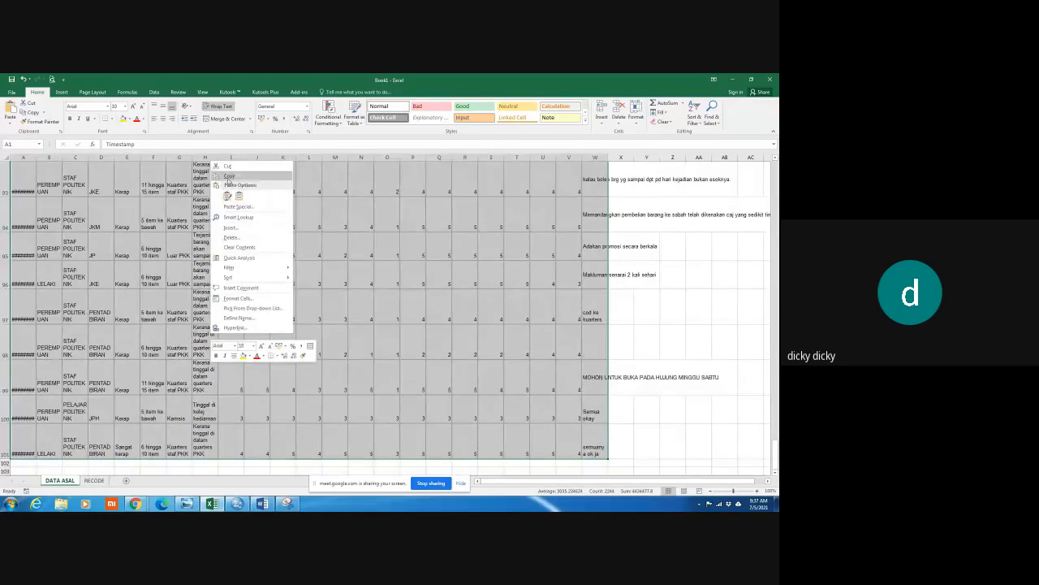
{"action": "left_click", "coordinate": [229, 175]}
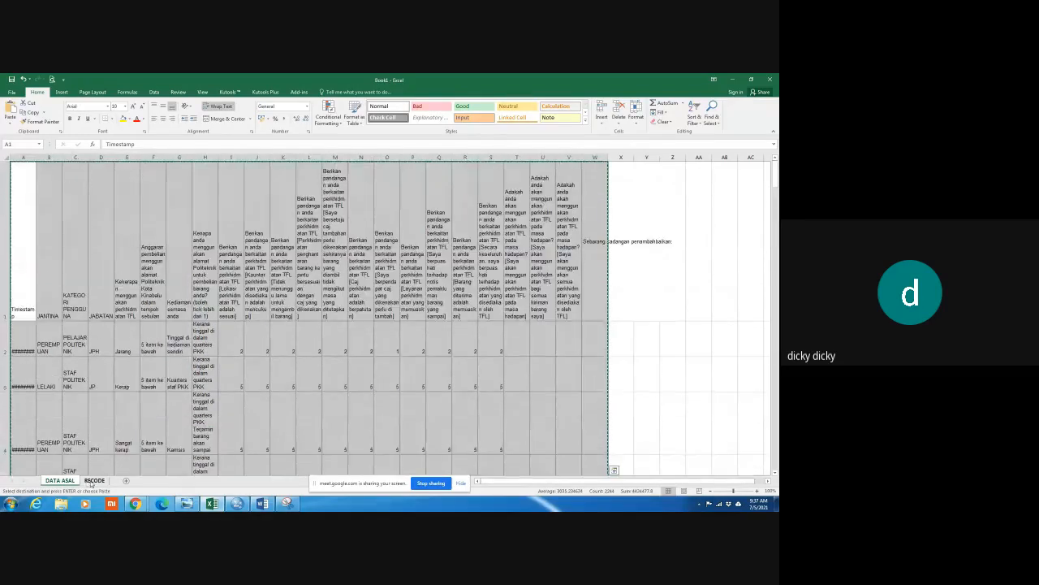
{"action": "left_click", "coordinate": [94, 480]}
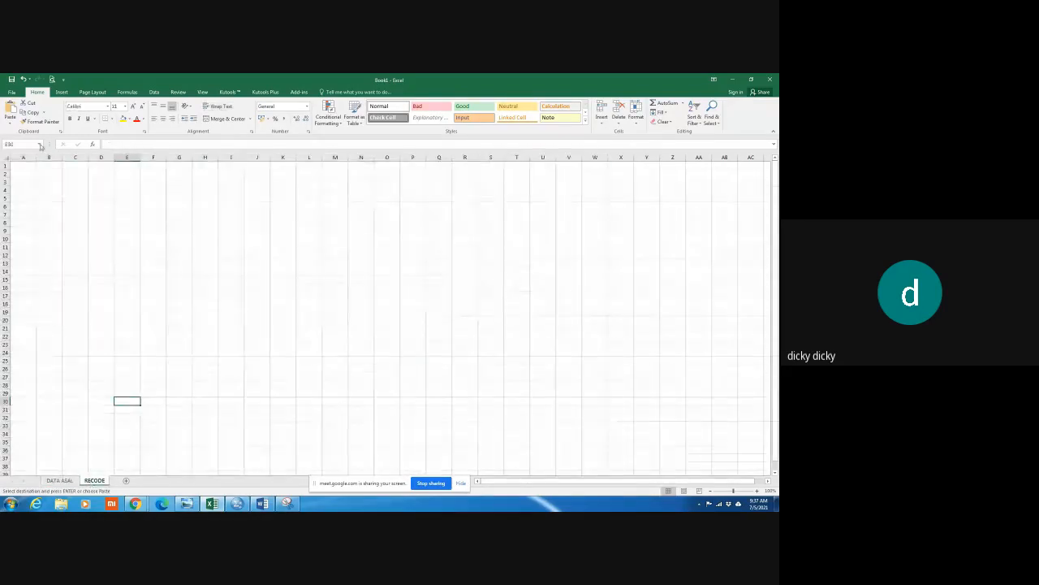
{"action": "left_click", "coordinate": [27, 167]}
{"action": "key", "text": "ctrl+v"}
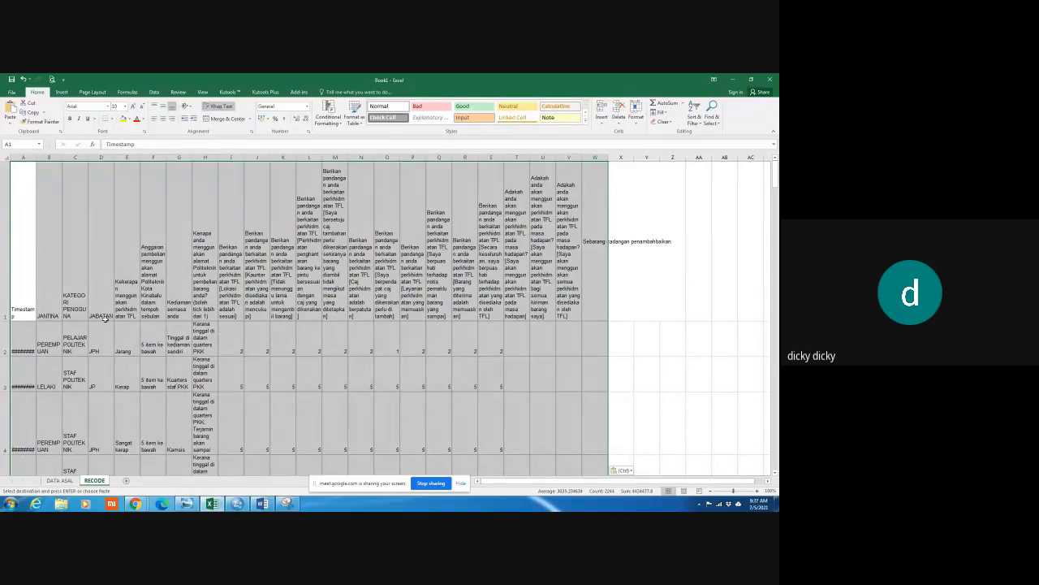
Insert a blank column before the Timestamp column on the RECODE sheet and delete the Timestamp column
{"action": "left_click", "coordinate": [22, 158]}
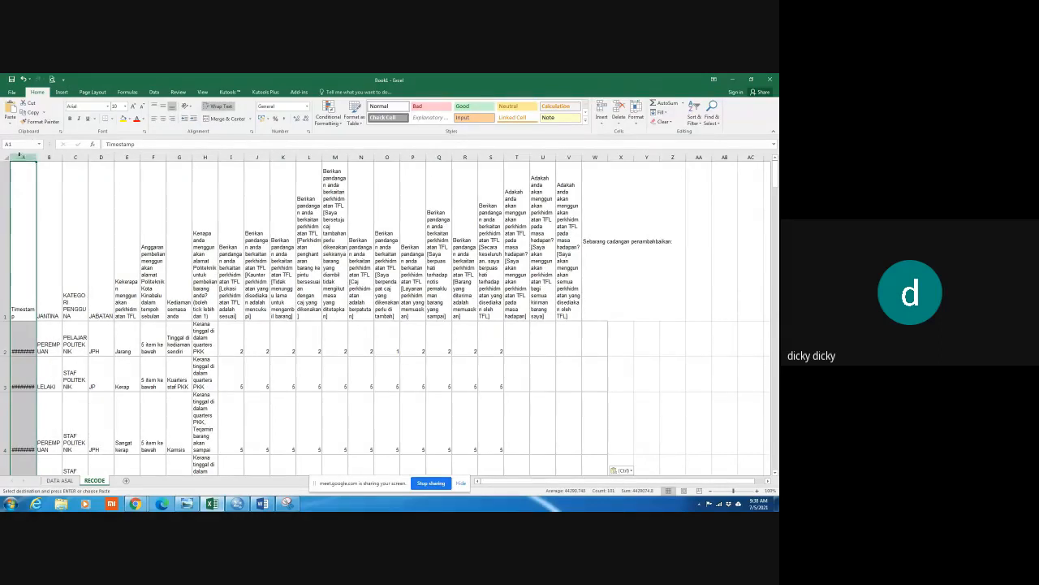
{"action": "right_click", "coordinate": [22, 158]}
{"action": "left_click", "coordinate": [39, 212]}
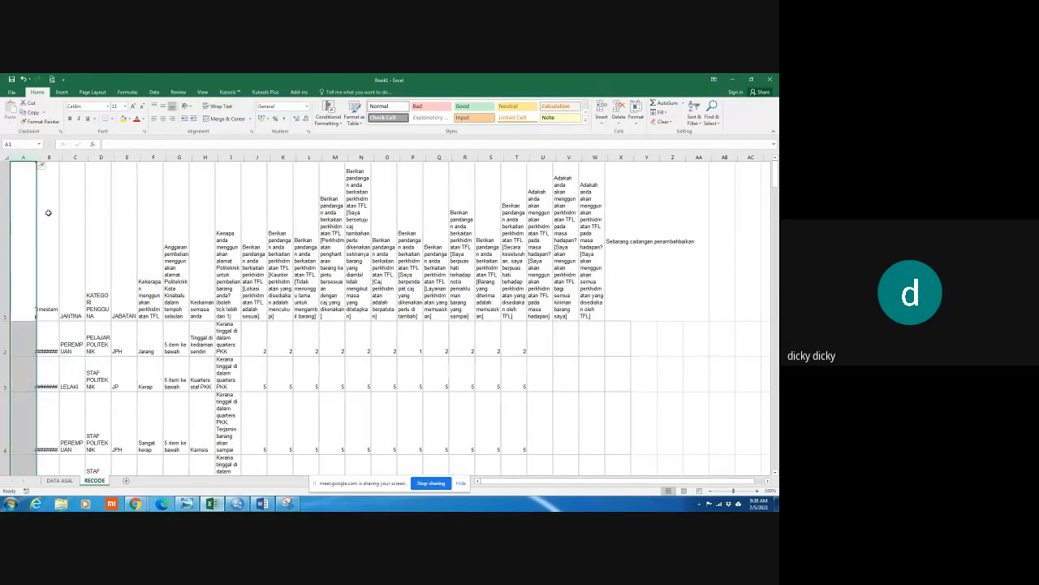
{"action": "right_click", "coordinate": [55, 158]}
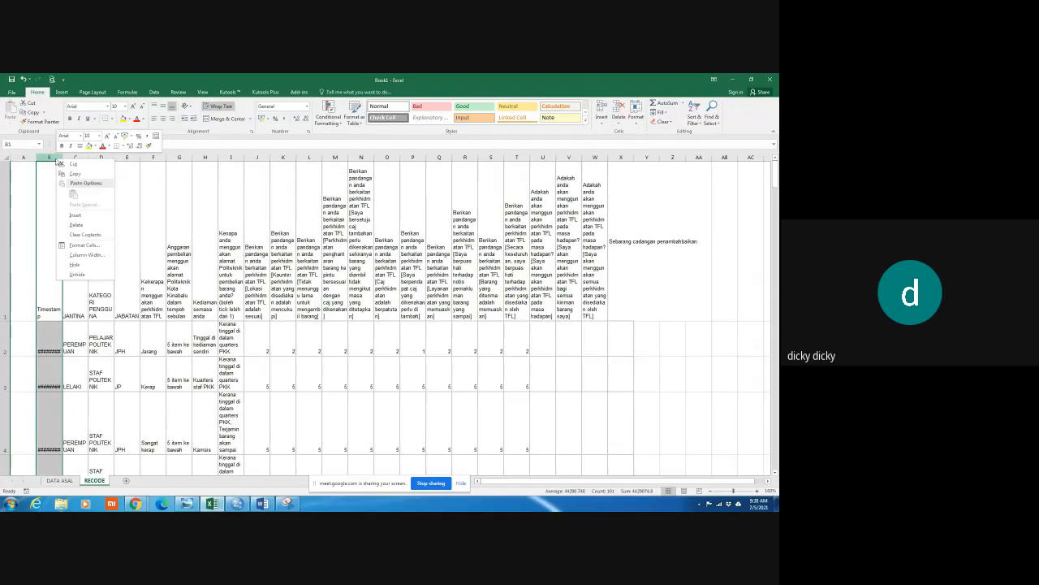
{"action": "left_click", "coordinate": [77, 224]}
Enter the header NORES in cell A1, with 1 in A2 and 2 in A3
{"action": "left_click", "coordinate": [26, 308]}
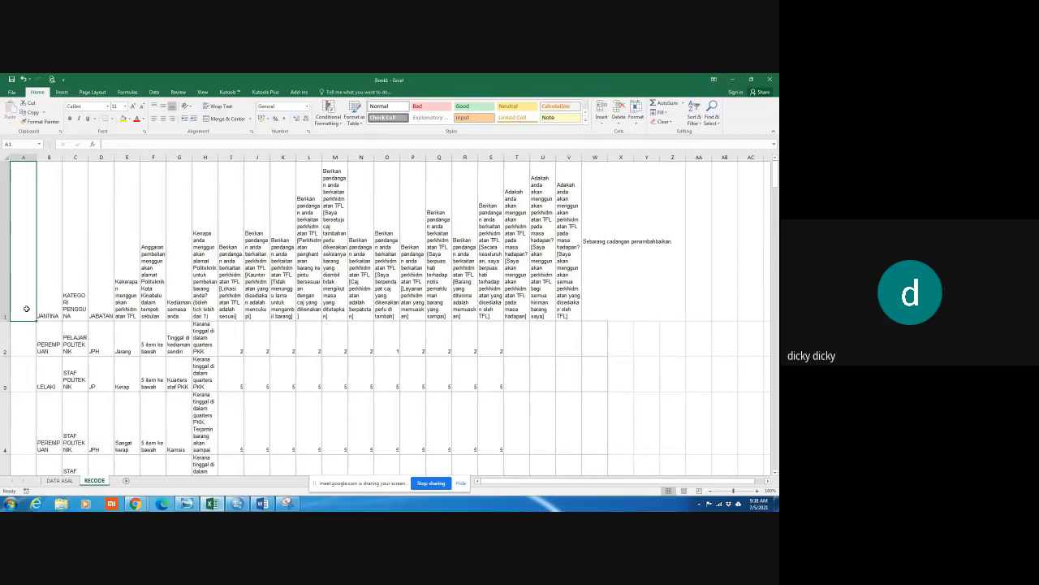
{"action": "type", "text": "NO"}
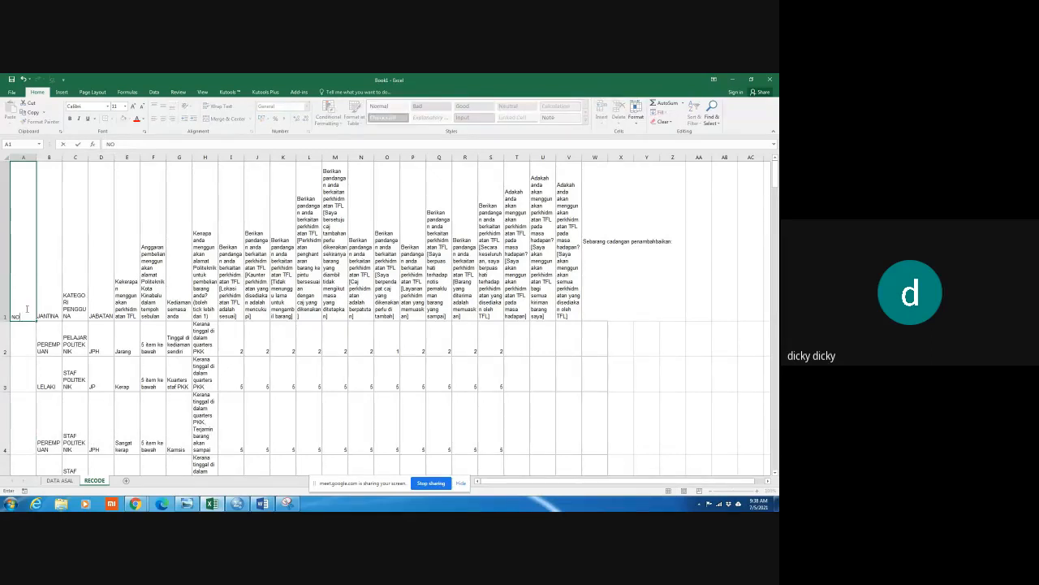
{"action": "type", "text": "RES"}
{"action": "left_click", "coordinate": [13, 349]}
{"action": "type", "text": "1"}
{"action": "left_click", "coordinate": [23, 367]}
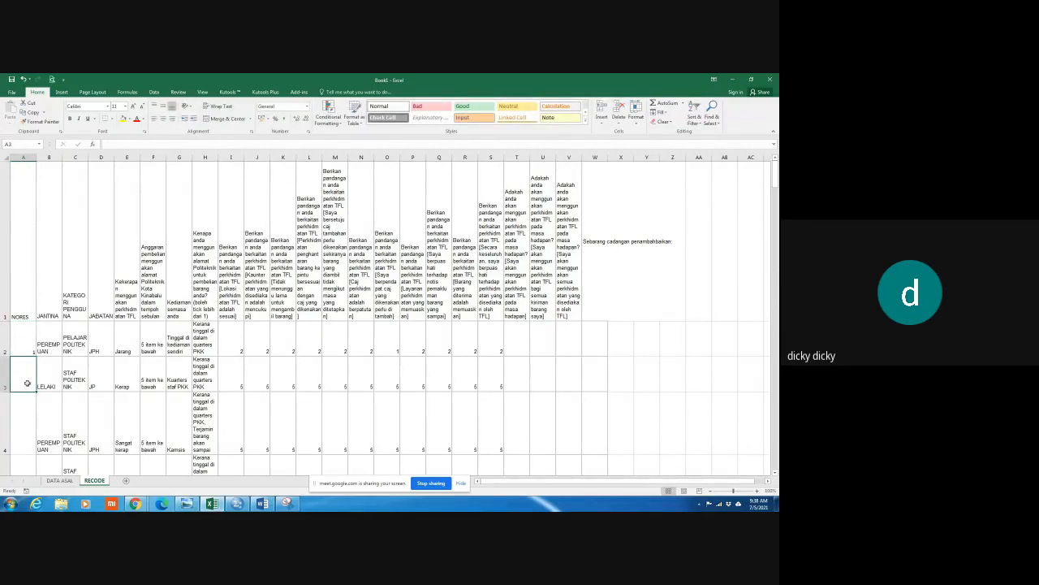
{"action": "type", "text": "2"}
Fill the respondent number series from A2:A3 down column A to the last response row
{"action": "left_click_drag", "start_coordinate": [28, 342], "coordinate": [36, 386]}
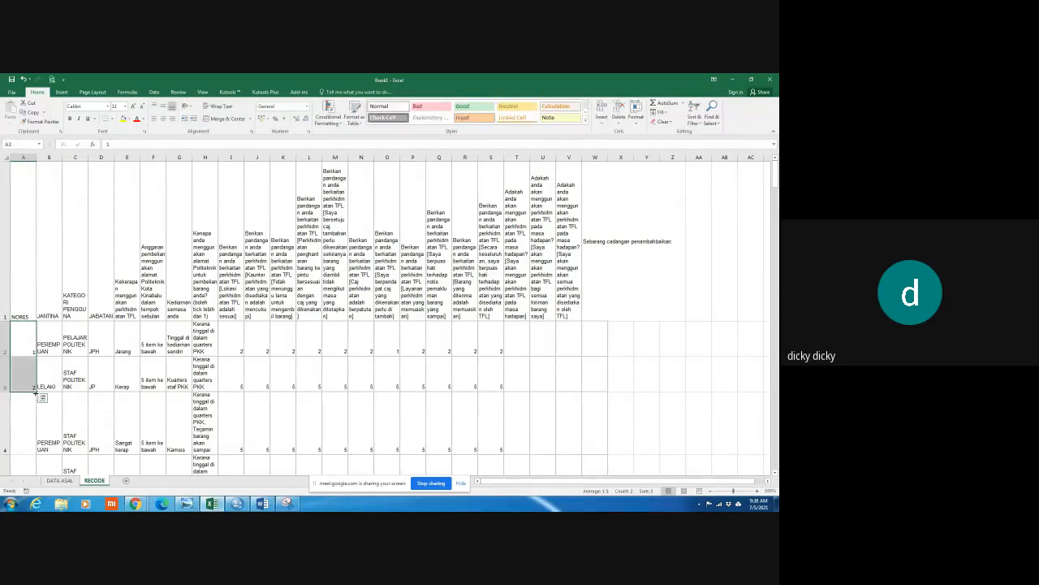
{"action": "double_click", "coordinate": [36, 388]}
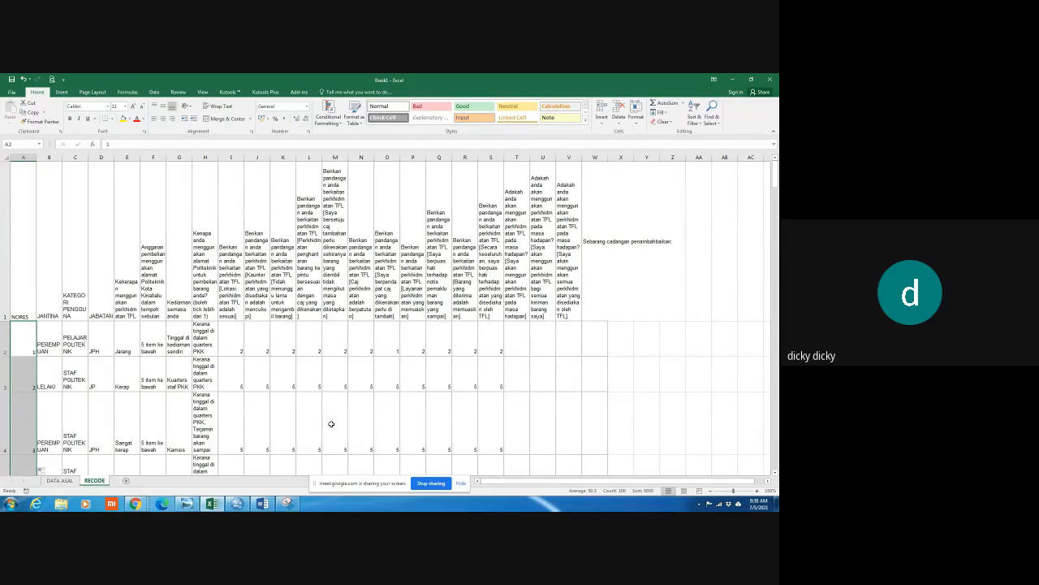
{"action": "scroll", "coordinate": [332, 423], "scroll_direction": "down", "scroll_amount": 20}
{"action": "scroll", "coordinate": [38, 414], "scroll_direction": "up", "scroll_amount": 5}
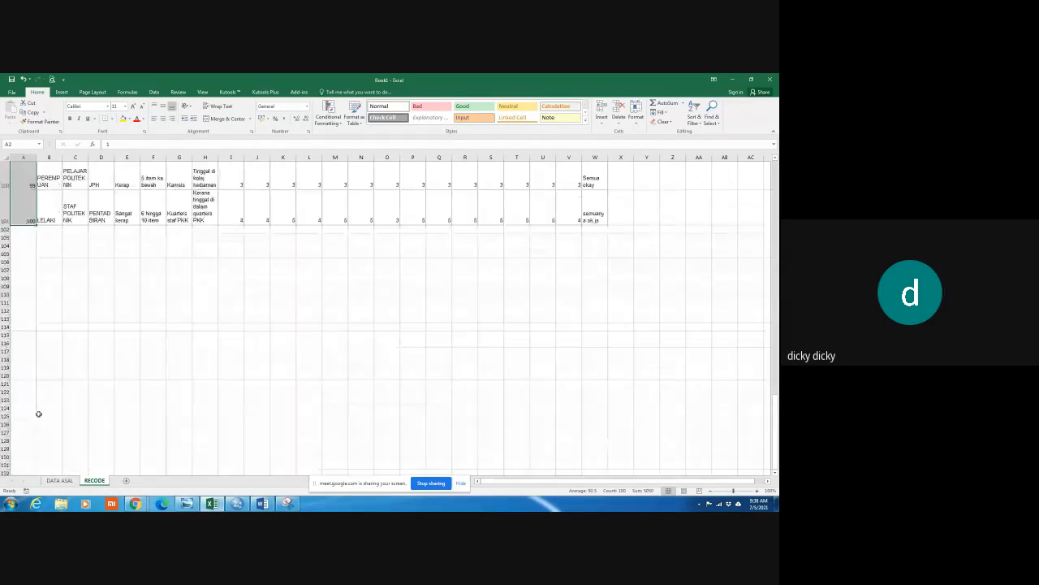
{"action": "scroll", "coordinate": [39, 414], "scroll_direction": "up", "scroll_amount": 20}
{"action": "scroll", "coordinate": [56, 351], "scroll_direction": "up", "scroll_amount": 3}
{"action": "left_click", "coordinate": [7, 338]}
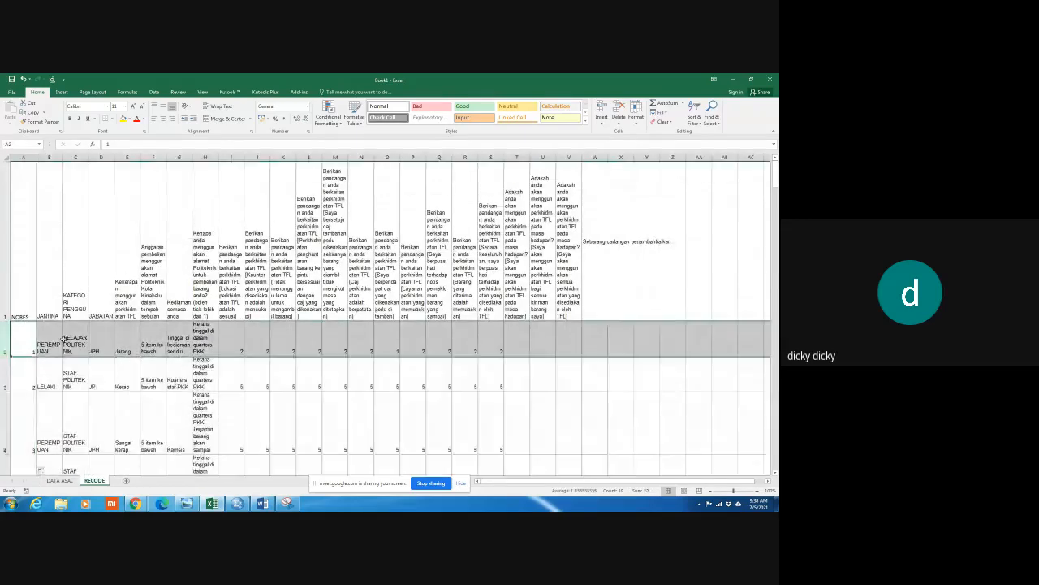
{"action": "right_click", "coordinate": [62, 339]}
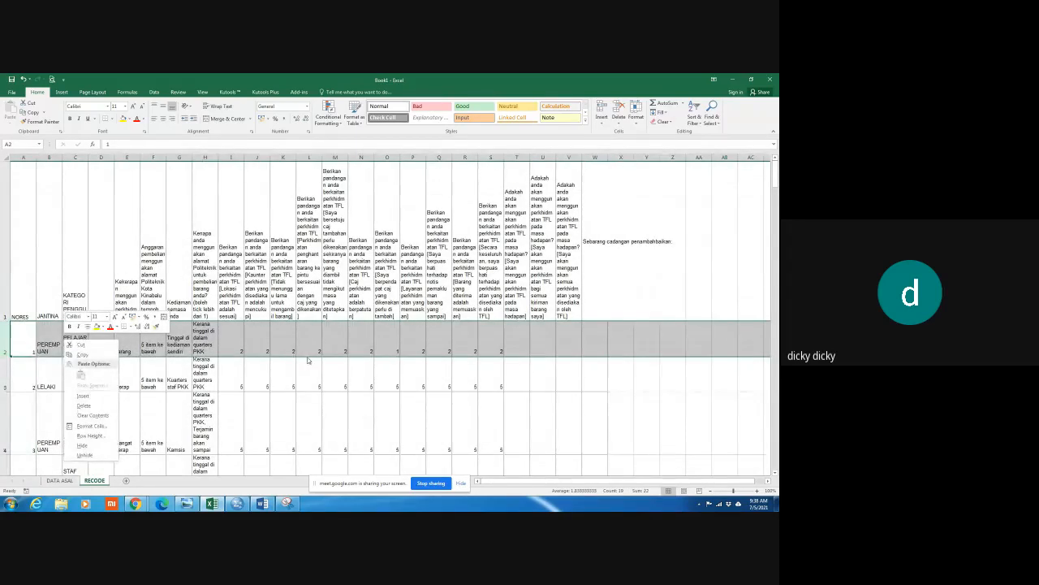
{"action": "key", "text": "Escape"}
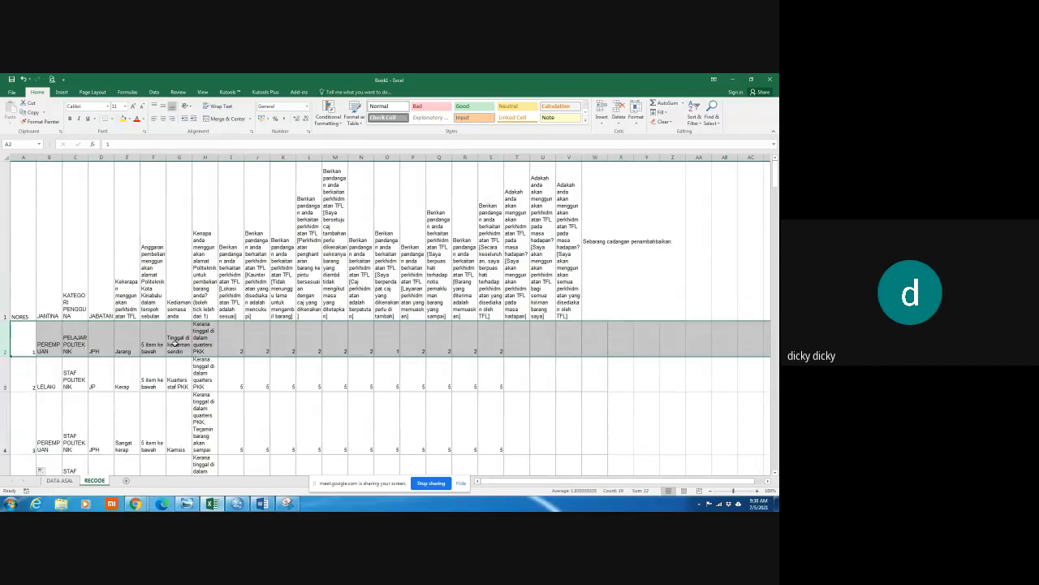
Fill the header cells I1:W1 on the RECODE sheet with yellow
{"action": "left_click", "coordinate": [33, 342]}
{"action": "key", "text": "Right"}
{"action": "key", "text": "Right"}
{"action": "key", "text": "Right"}
{"action": "key", "text": "Right"}
{"action": "key", "text": "Right"}
{"action": "key", "text": "Right"}
{"action": "key", "text": "Right"}
{"action": "key", "text": "Right"}
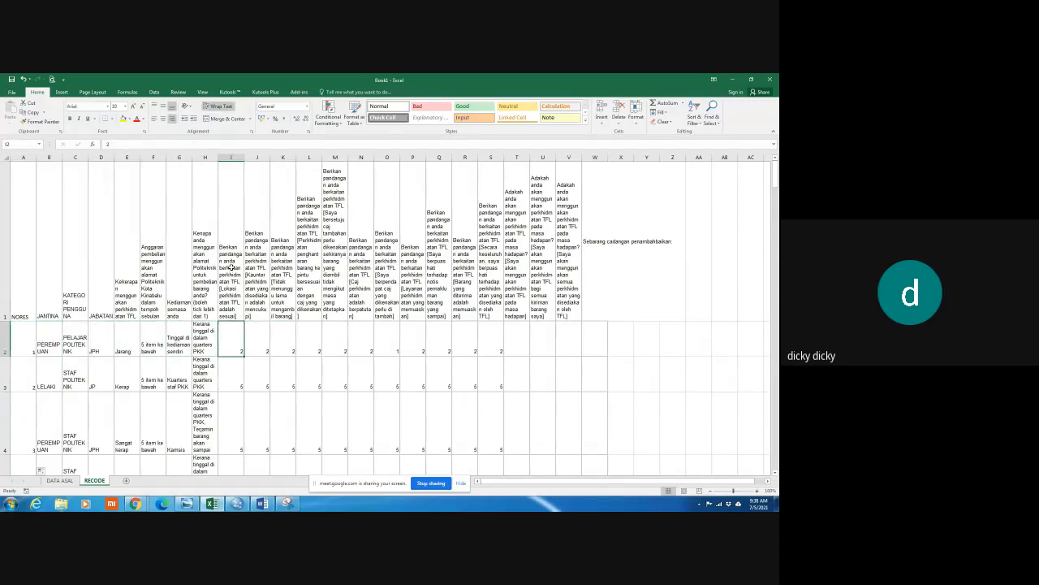
{"action": "left_click_drag", "start_coordinate": [230, 281], "coordinate": [585, 301]}
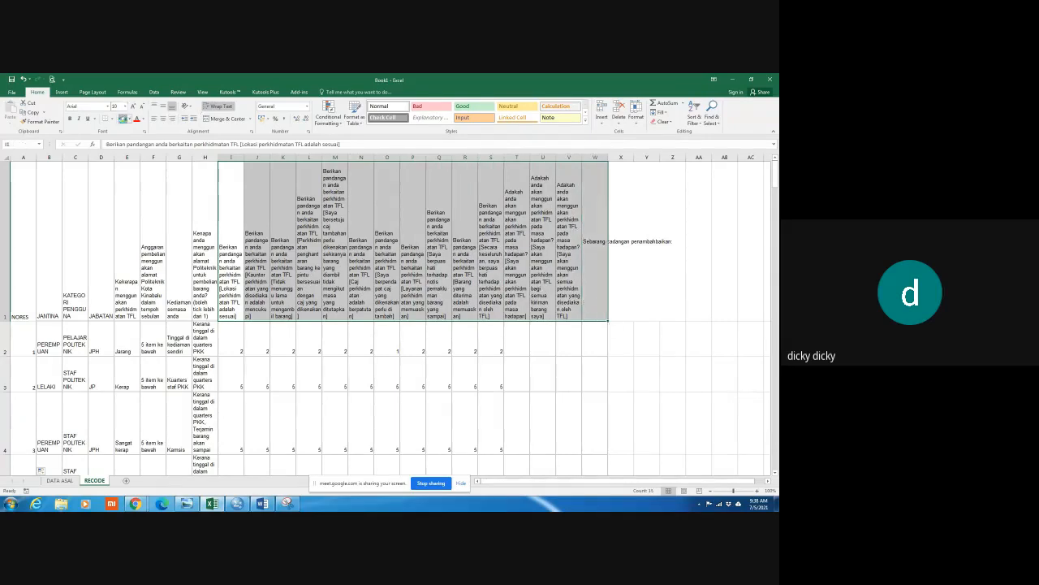
{"action": "left_click", "coordinate": [123, 120]}
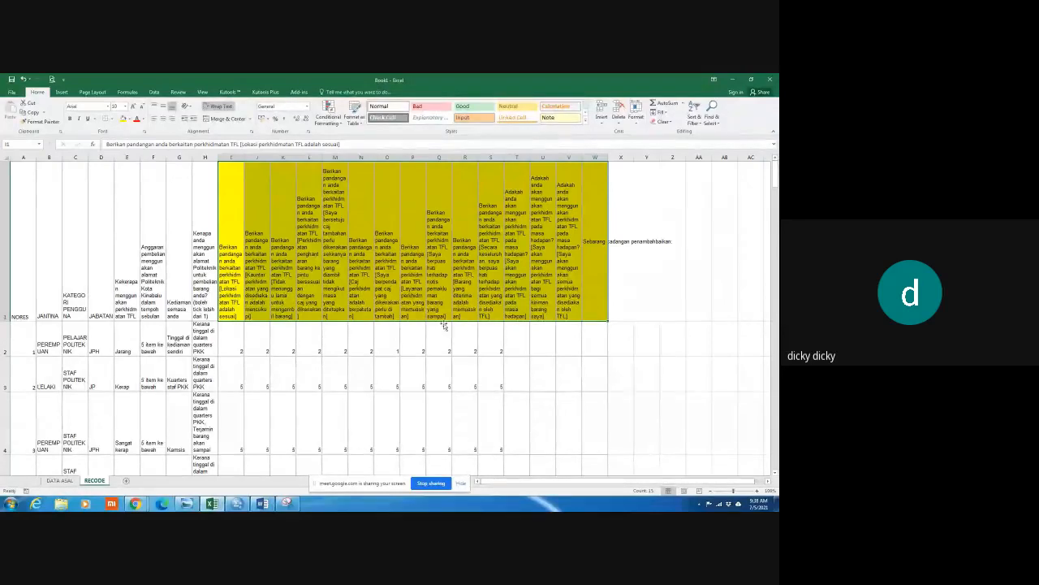
Switch to the browser and examine the Jadual 2 item analysis table in the journal article
{"action": "left_click", "coordinate": [134, 503]}
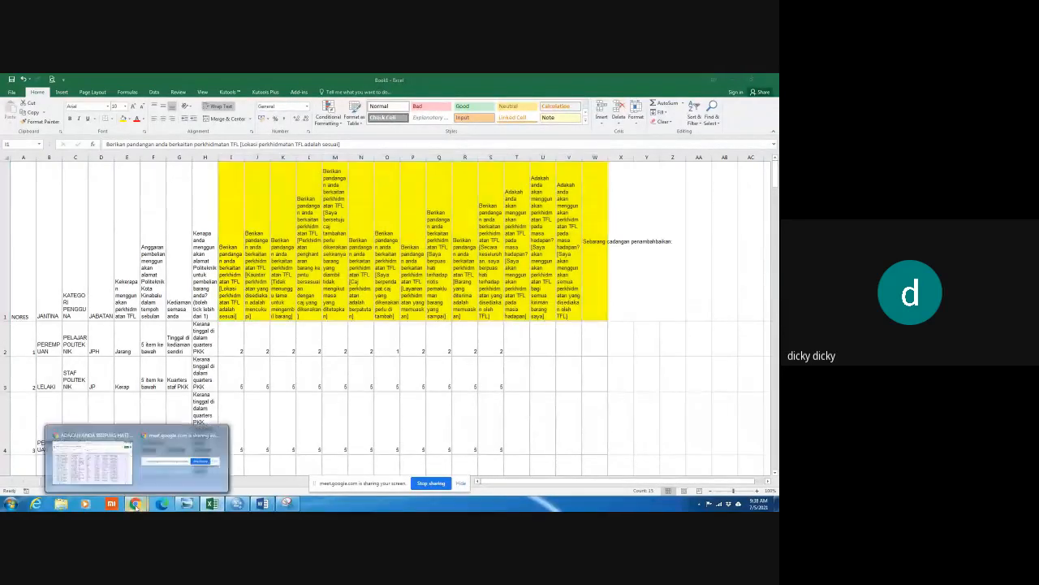
{"action": "left_click", "coordinate": [103, 467]}
{"action": "left_click", "coordinate": [637, 82]}
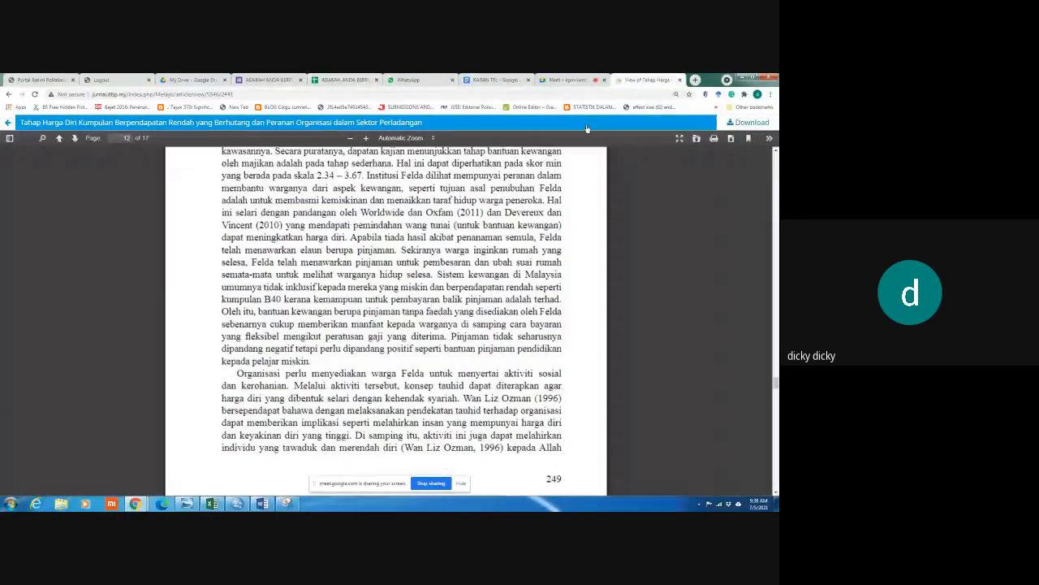
{"action": "scroll", "coordinate": [400, 284], "scroll_direction": "down", "scroll_amount": 7}
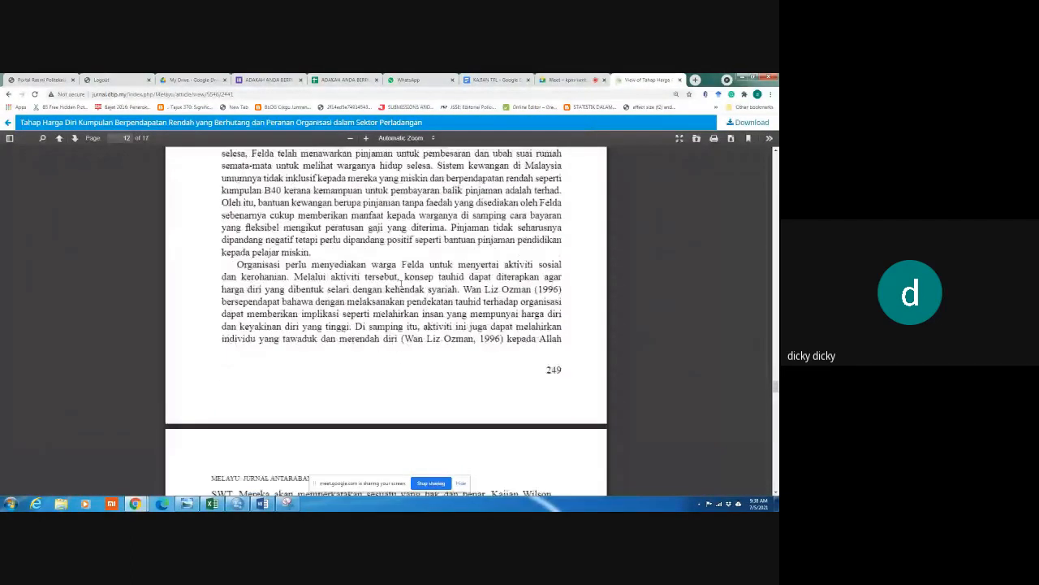
{"action": "scroll", "coordinate": [400, 286], "scroll_direction": "down", "scroll_amount": 3}
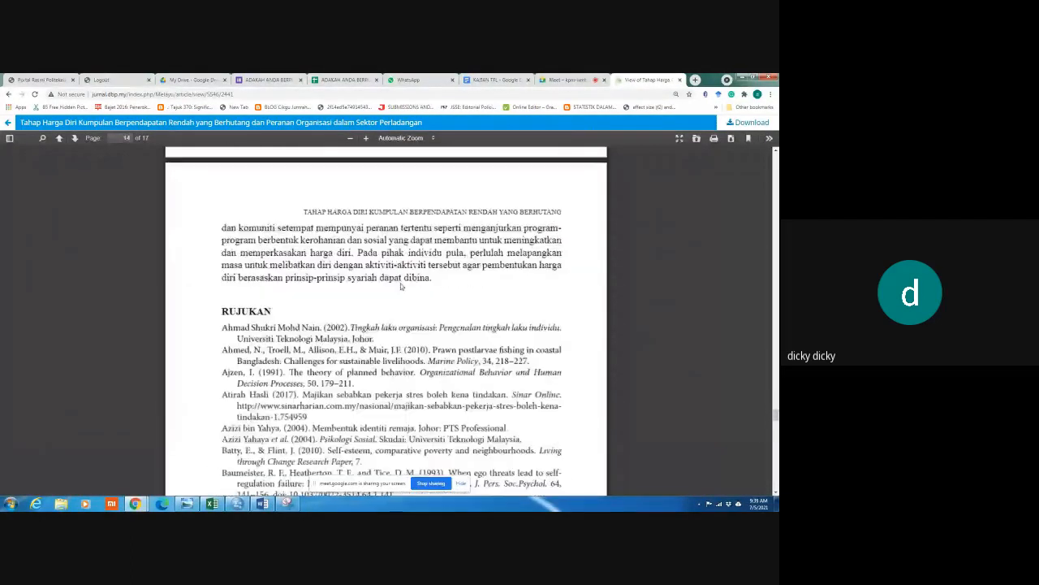
{"action": "scroll", "coordinate": [401, 285], "scroll_direction": "up", "scroll_amount": 6}
{"action": "scroll", "coordinate": [401, 284], "scroll_direction": "up", "scroll_amount": 10}
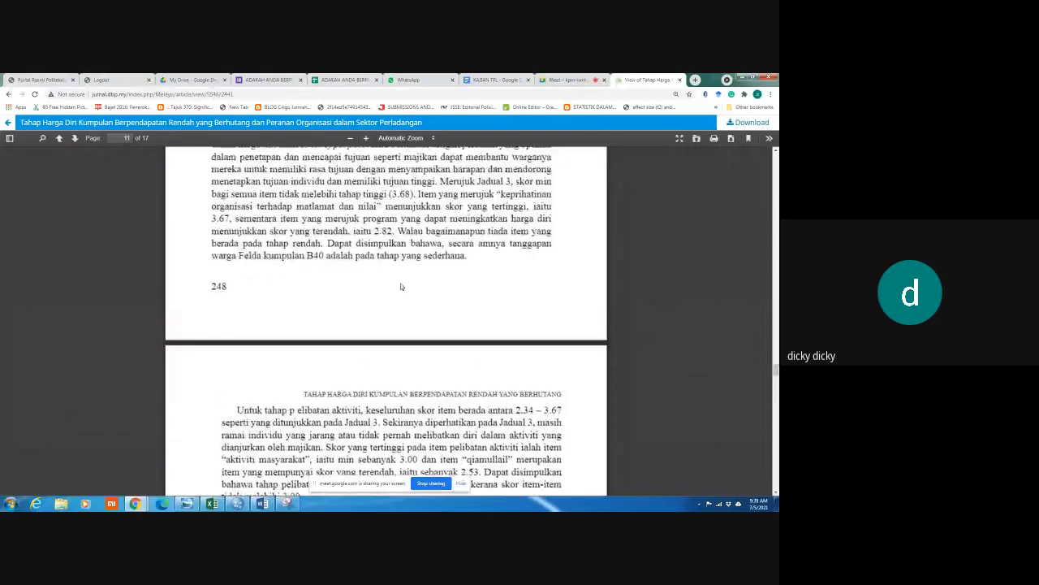
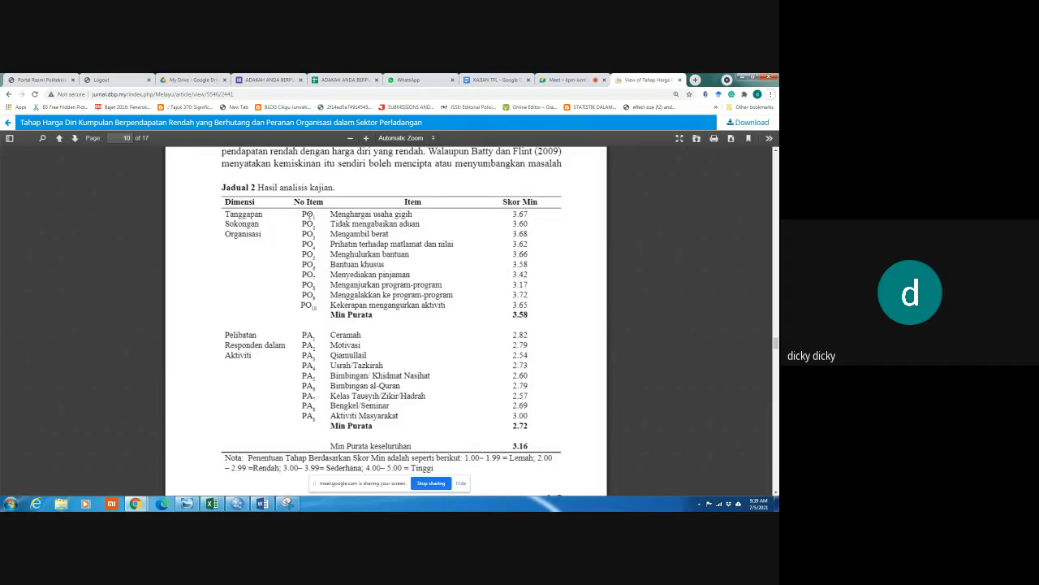
Switch back to Excel and insert a blank row above row 2, directly below the RECODE sheet's headers
{"action": "key", "text": "alt+Tab"}
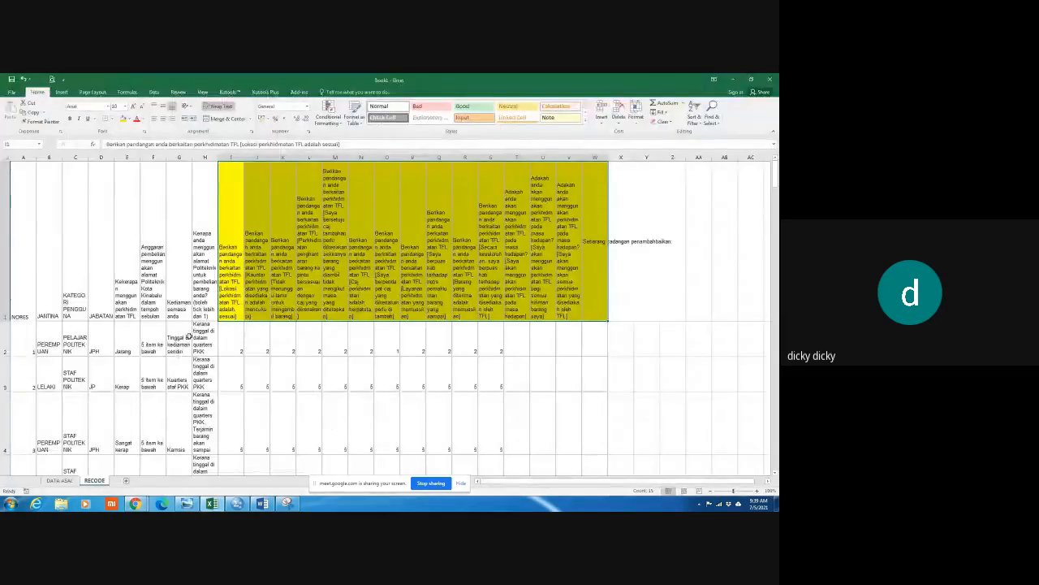
{"action": "left_click", "coordinate": [5, 341]}
{"action": "right_click", "coordinate": [8, 335]}
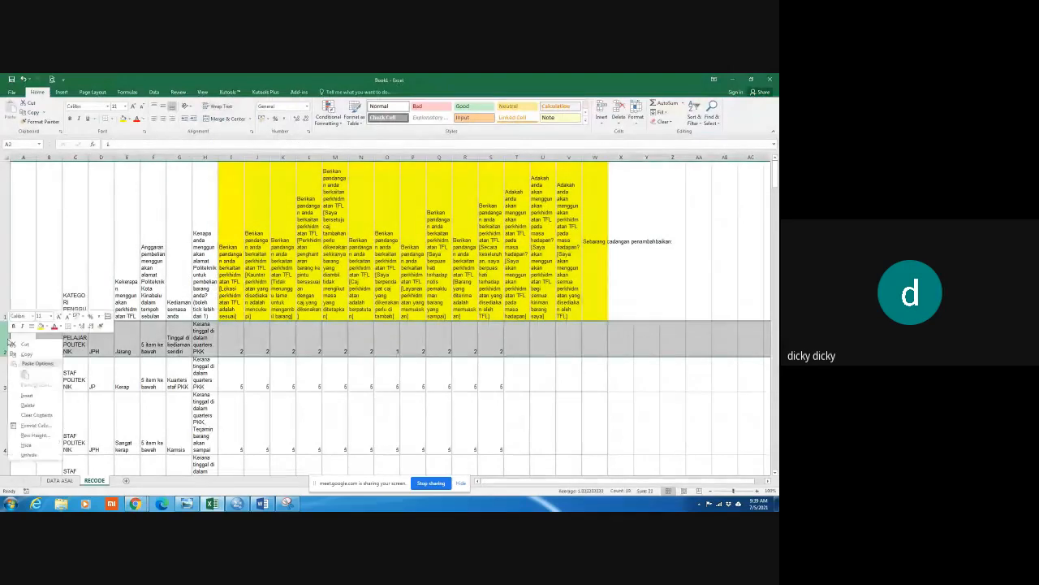
{"action": "left_click", "coordinate": [39, 395]}
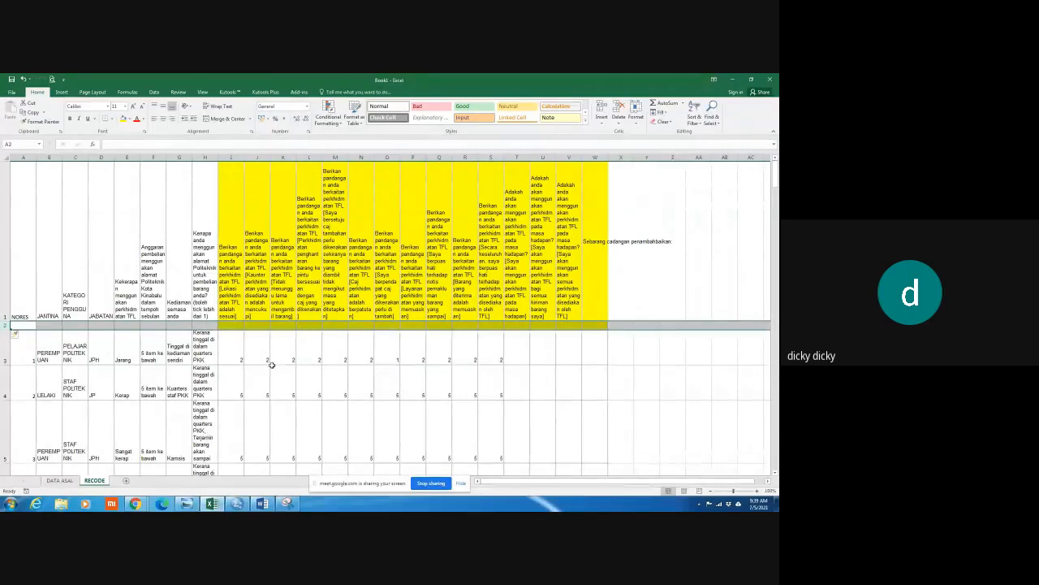
Switch to the TFL survey in Google Forms and examine the rating items under "Berikan pandangan anda berkaitan perkhidmatan TFL"
{"action": "key", "text": "alt+Tab"}
{"action": "left_click", "coordinate": [272, 80]}
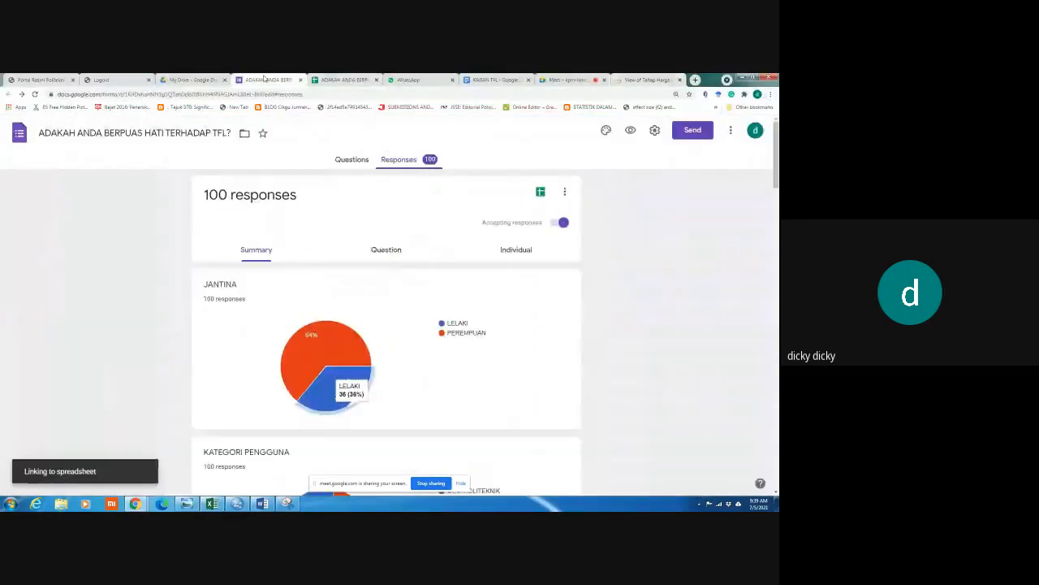
{"action": "scroll", "coordinate": [363, 276], "scroll_direction": "down", "scroll_amount": 6}
{"action": "scroll", "coordinate": [363, 277], "scroll_direction": "down", "scroll_amount": 12}
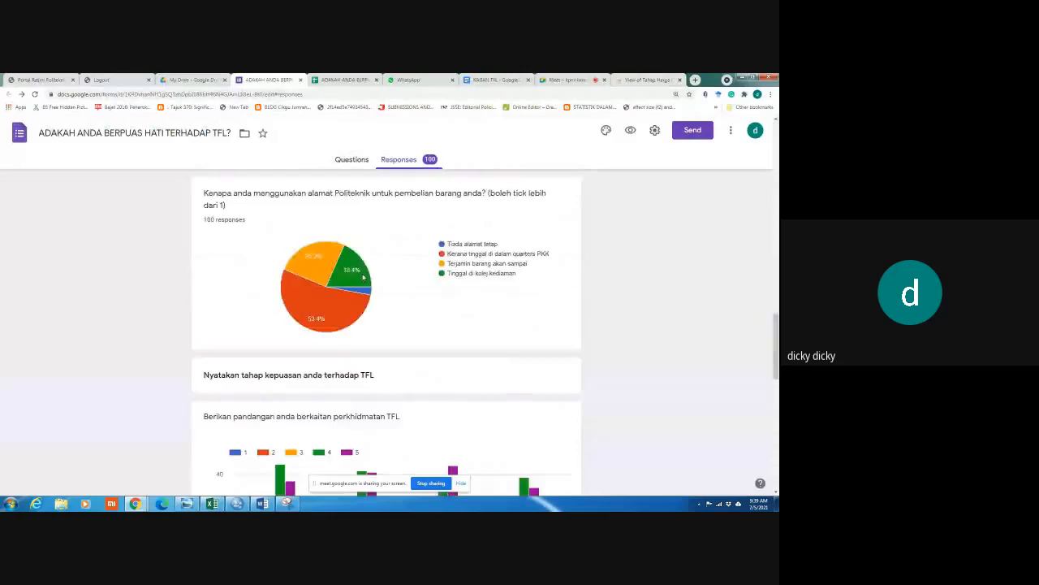
{"action": "left_click", "coordinate": [350, 160]}
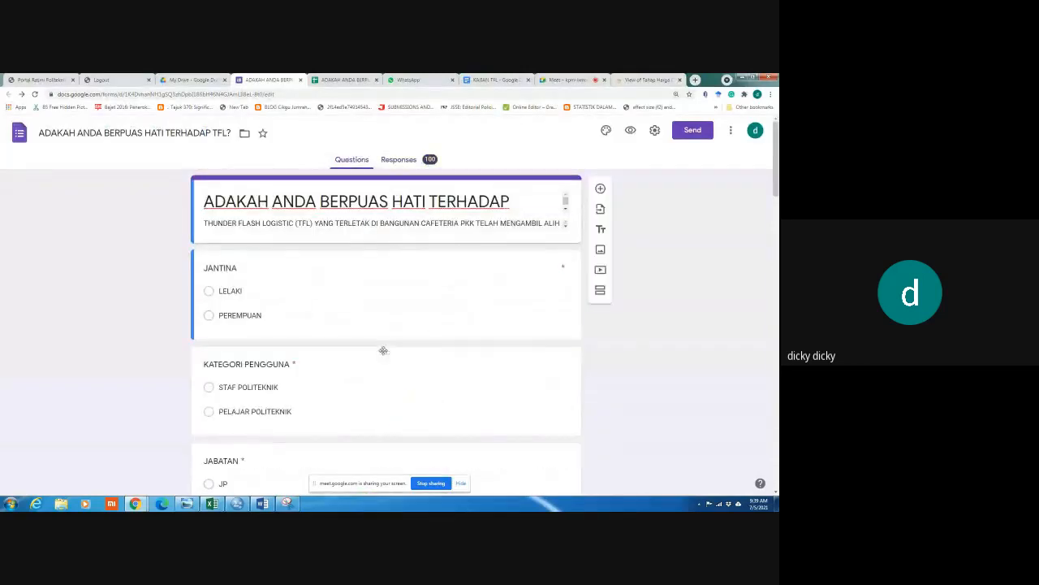
{"action": "scroll", "coordinate": [382, 351], "scroll_direction": "down", "scroll_amount": 10}
{"action": "scroll", "coordinate": [383, 351], "scroll_direction": "down", "scroll_amount": 8}
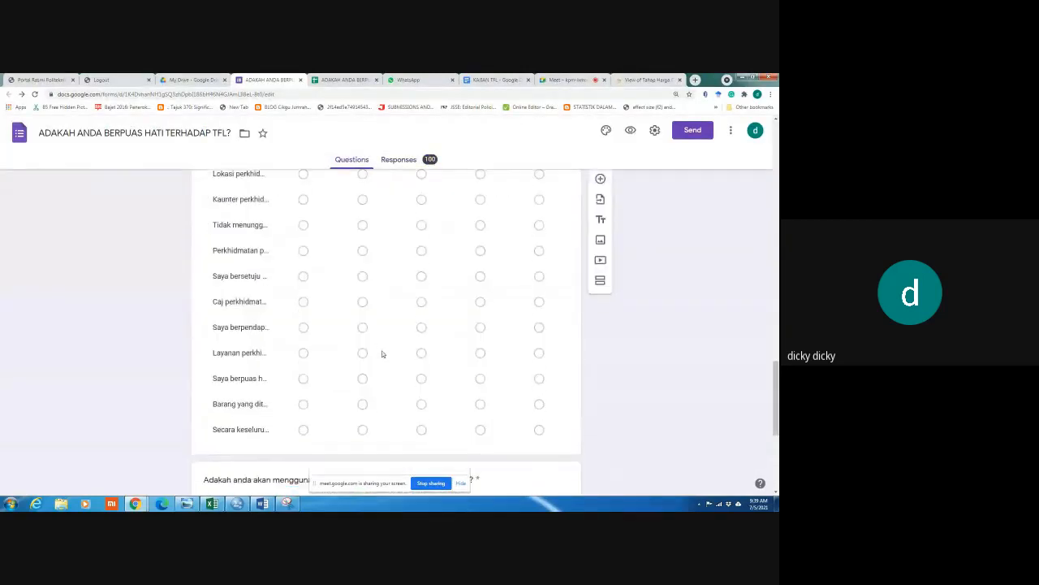
{"action": "scroll", "coordinate": [382, 354], "scroll_direction": "up", "scroll_amount": 3}
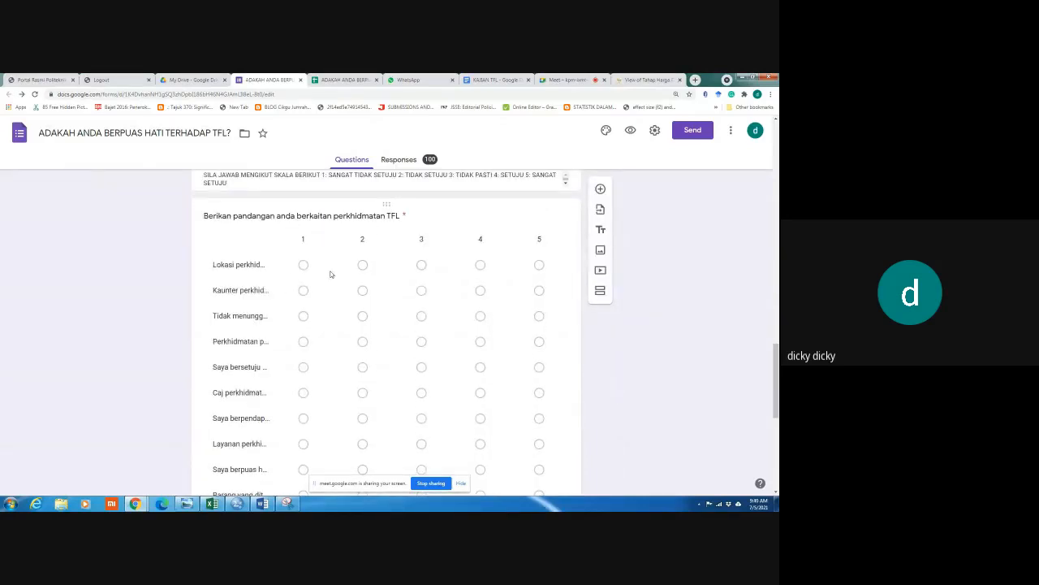
{"action": "scroll", "coordinate": [271, 278], "scroll_direction": "down", "scroll_amount": 5}
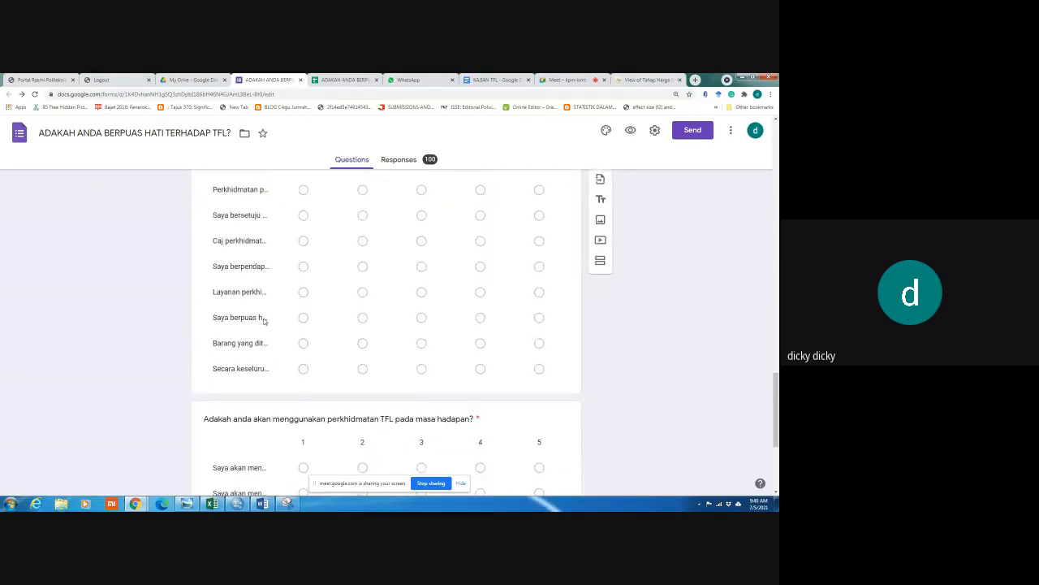
Admit the waiting participant to the Google Meet call and return to the RECODE sheet in Excel
{"action": "left_click", "coordinate": [583, 80]}
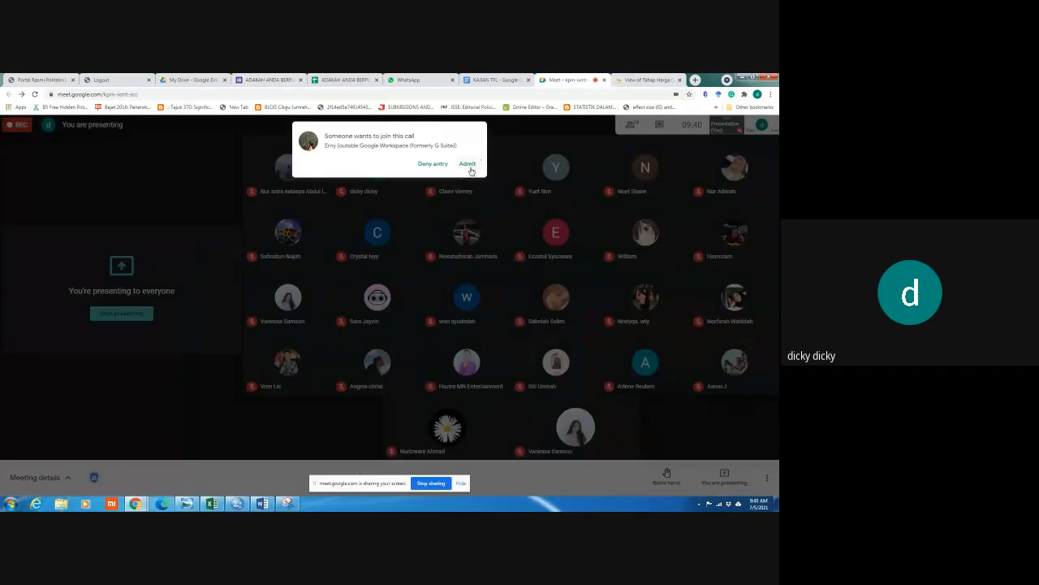
{"action": "left_click", "coordinate": [467, 164]}
{"action": "key", "text": "alt+Tab"}
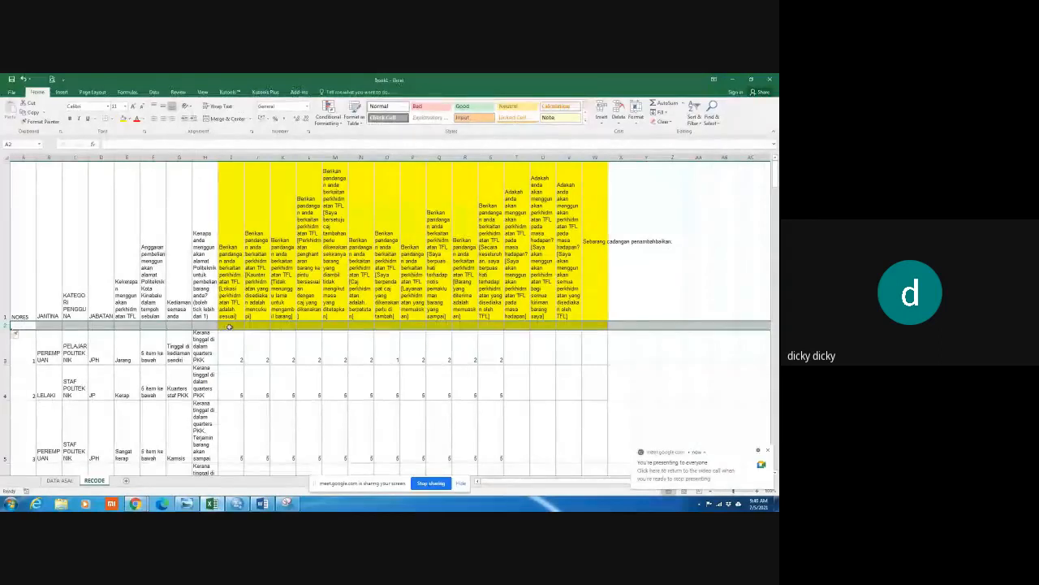
Compare the TFL service rating items in the Google Form with the highlighted RECODE headers starting at column I
{"action": "left_click", "coordinate": [230, 325]}
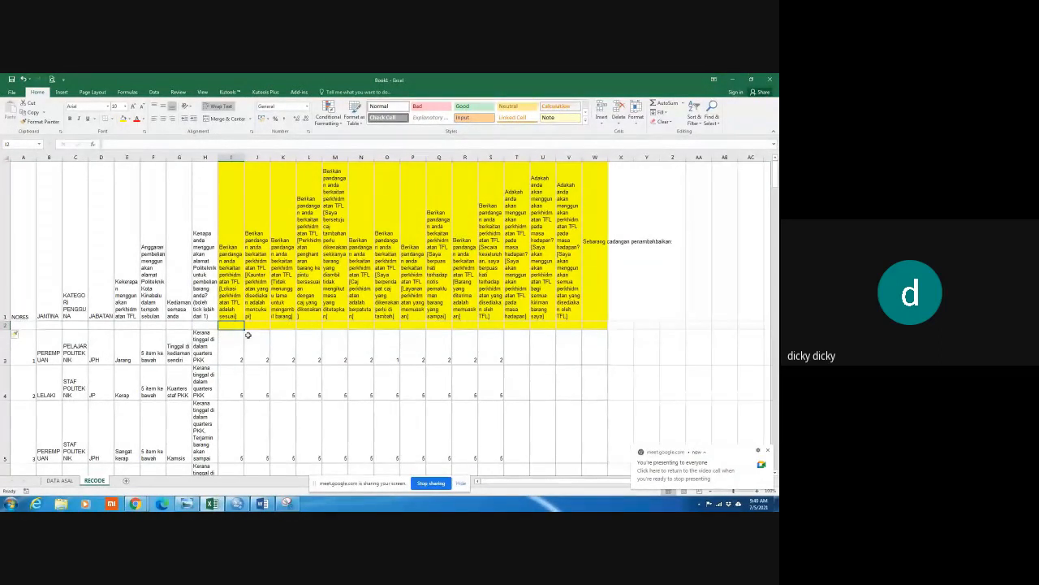
{"action": "key", "text": "alt+Tab"}
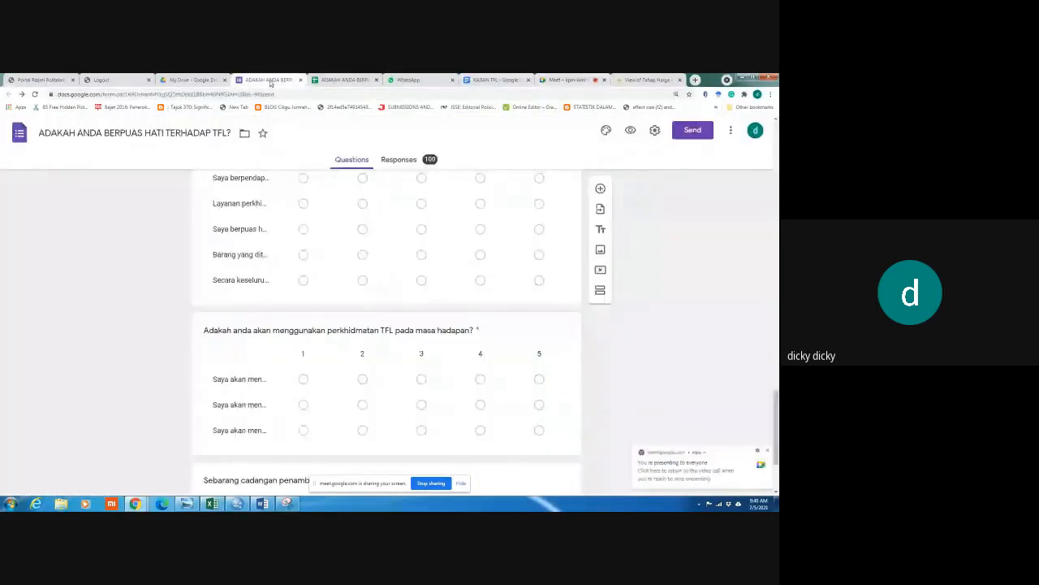
{"action": "left_click", "coordinate": [270, 81]}
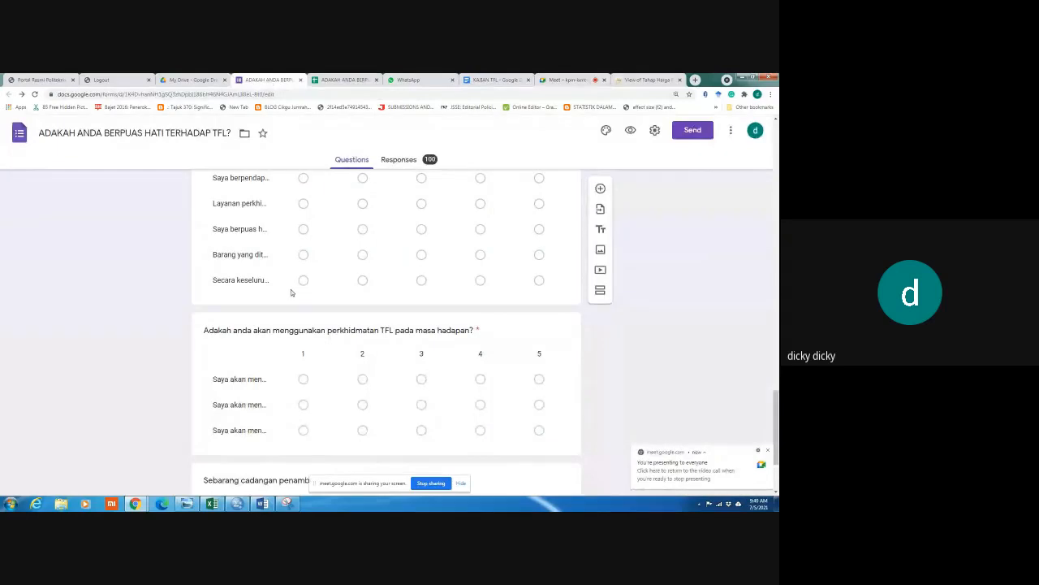
{"action": "scroll", "coordinate": [293, 293], "scroll_direction": "up", "scroll_amount": 1}
{"action": "scroll", "coordinate": [291, 292], "scroll_direction": "up", "scroll_amount": 1}
{"action": "scroll", "coordinate": [247, 426], "scroll_direction": "down", "scroll_amount": 1}
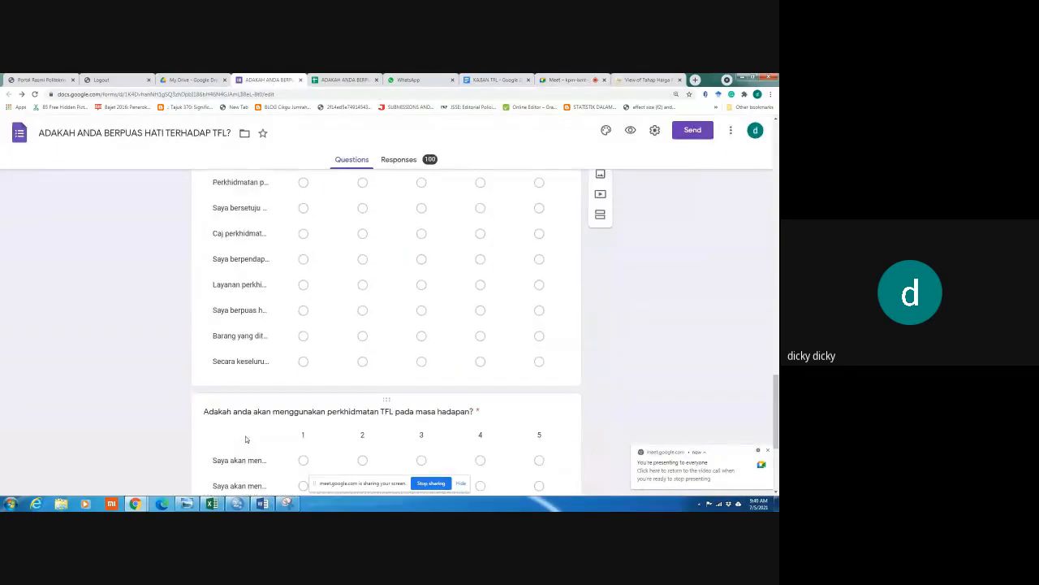
{"action": "key", "text": "alt+Tab"}
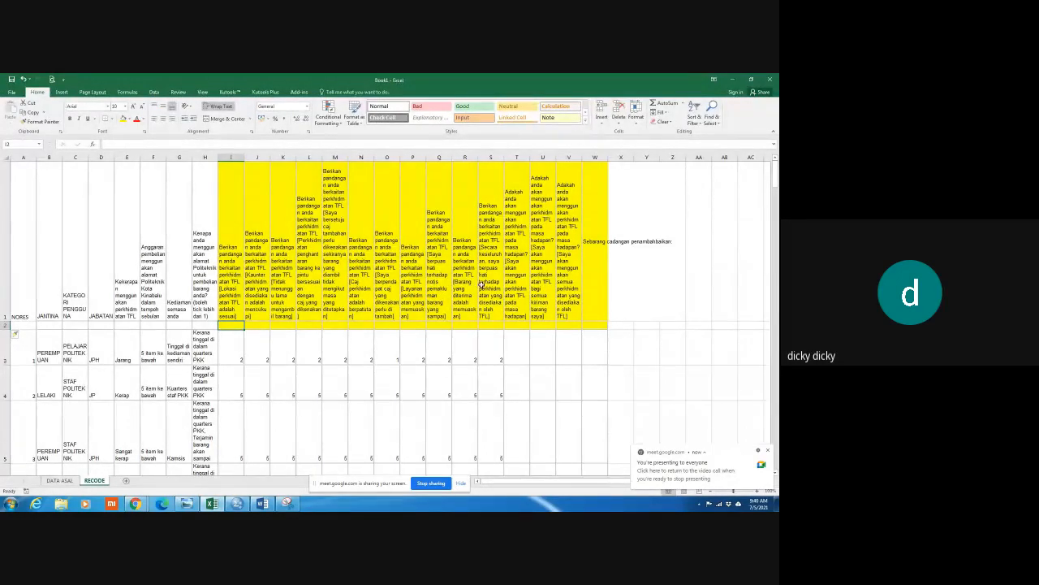
{"action": "key", "text": "alt+Tab"}
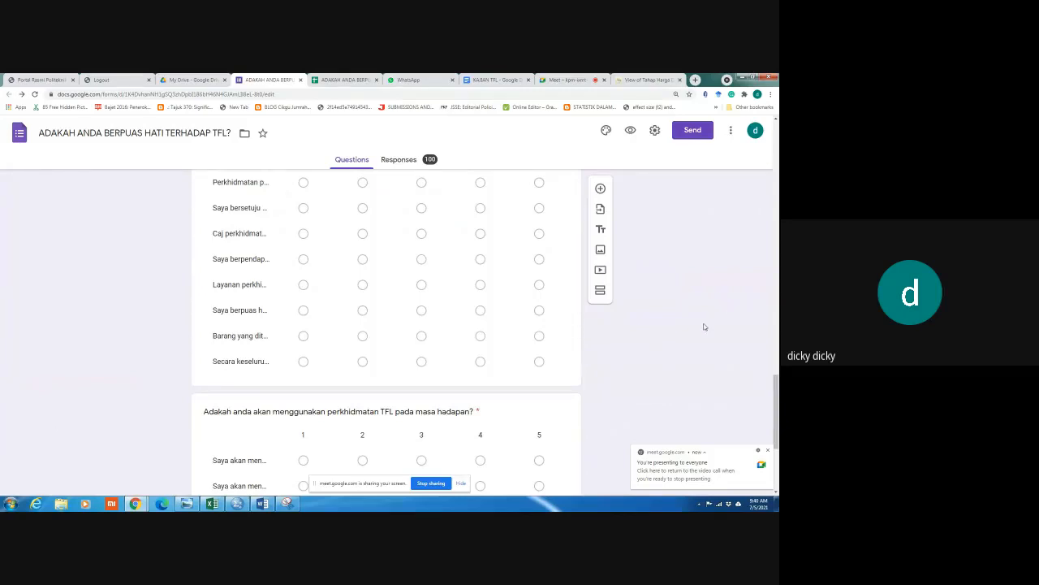
{"action": "key", "text": "alt+Tab"}
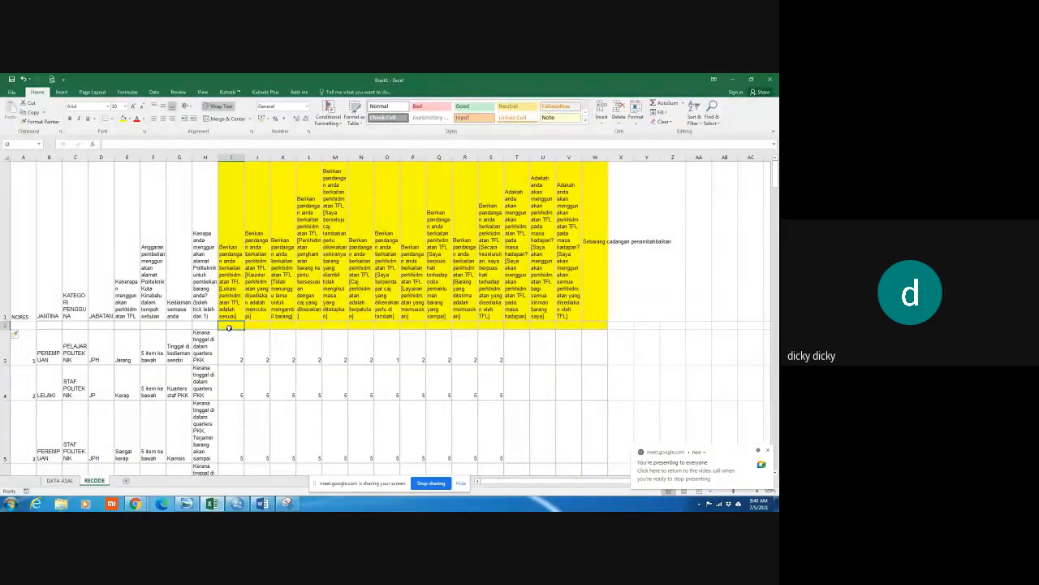
Check the form's future-use items and suggestion question against the last highlighted columns of the RECODE sheet
{"action": "key", "text": "alt+Tab"}
{"action": "scroll", "coordinate": [252, 333], "scroll_direction": "down", "scroll_amount": 3}
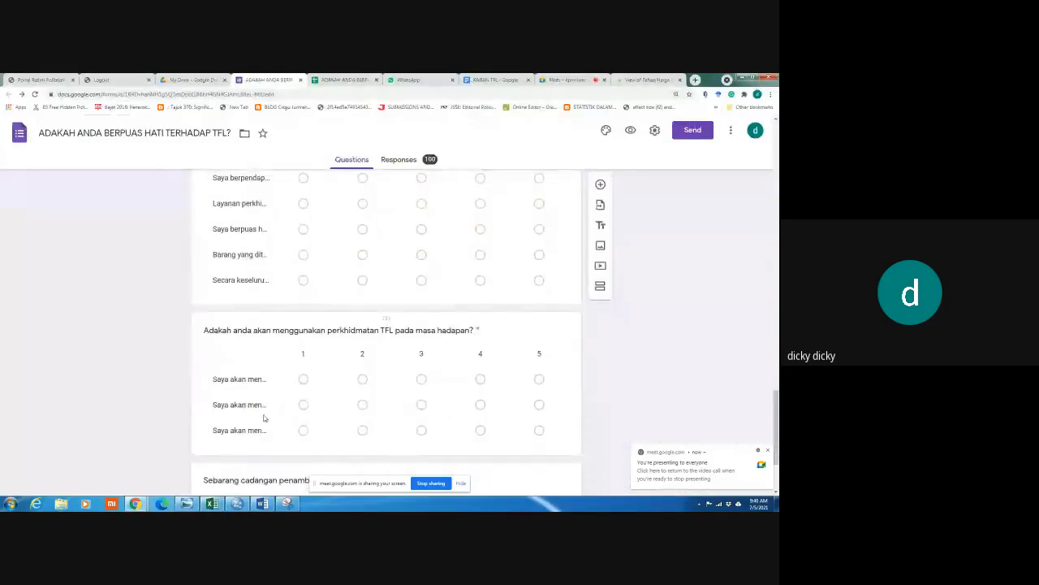
{"action": "scroll", "coordinate": [250, 406], "scroll_direction": "down", "scroll_amount": 1}
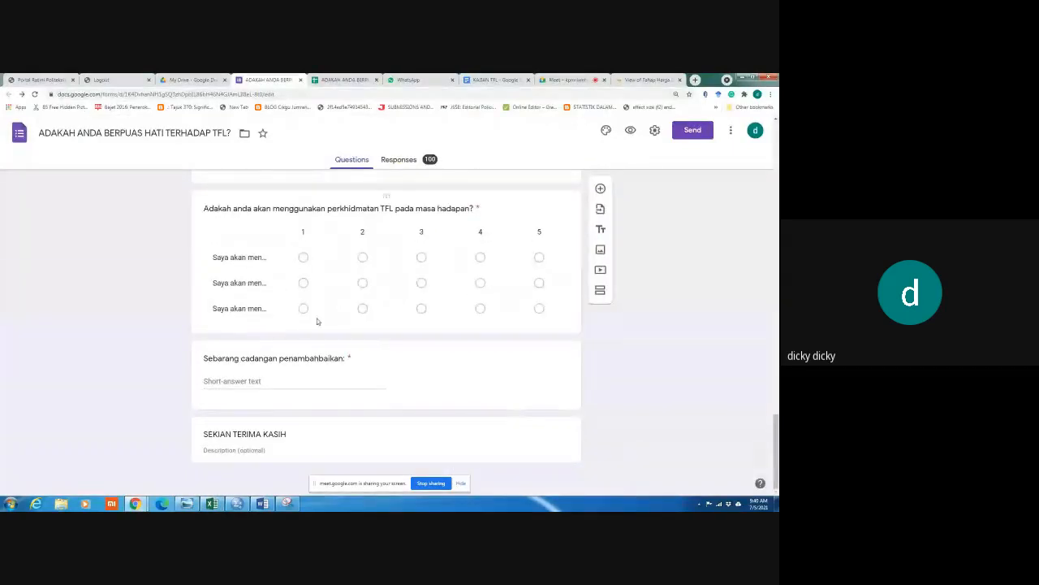
{"action": "scroll", "coordinate": [317, 321], "scroll_direction": "up", "scroll_amount": 3}
{"action": "key", "text": "alt+Tab"}
{"action": "left_click", "coordinate": [595, 336]}
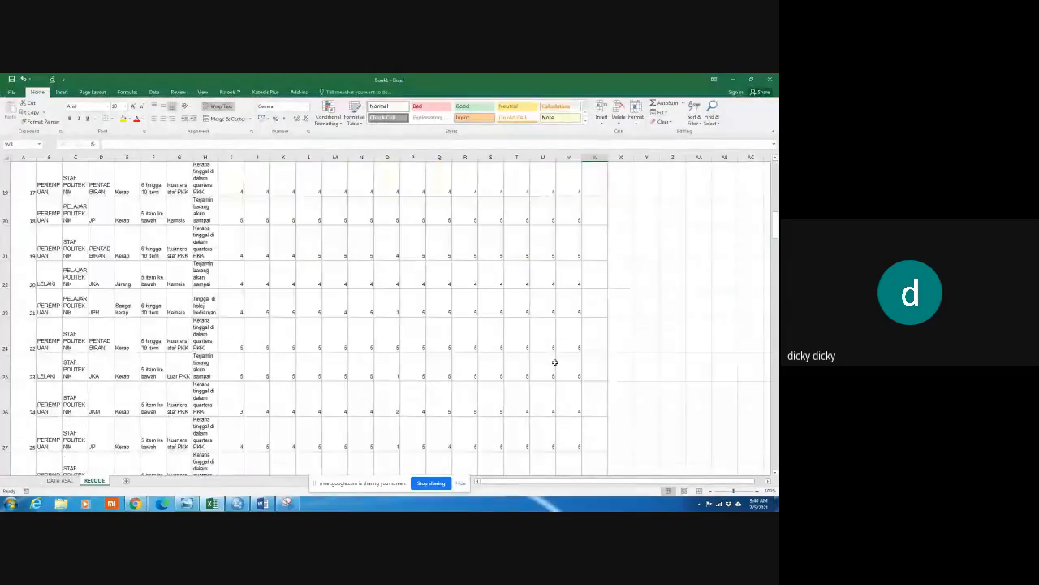
{"action": "scroll", "coordinate": [554, 362], "scroll_direction": "down", "scroll_amount": 8}
{"action": "scroll", "coordinate": [555, 362], "scroll_direction": "up", "scroll_amount": 8}
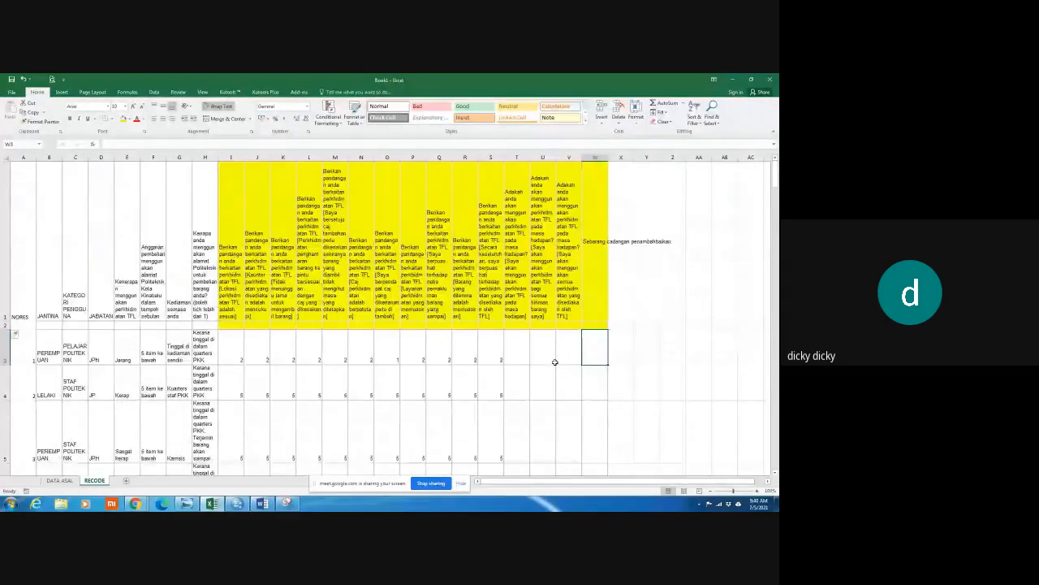
{"action": "key", "text": "alt+Tab"}
{"action": "scroll", "coordinate": [529, 367], "scroll_direction": "down", "scroll_amount": 1}
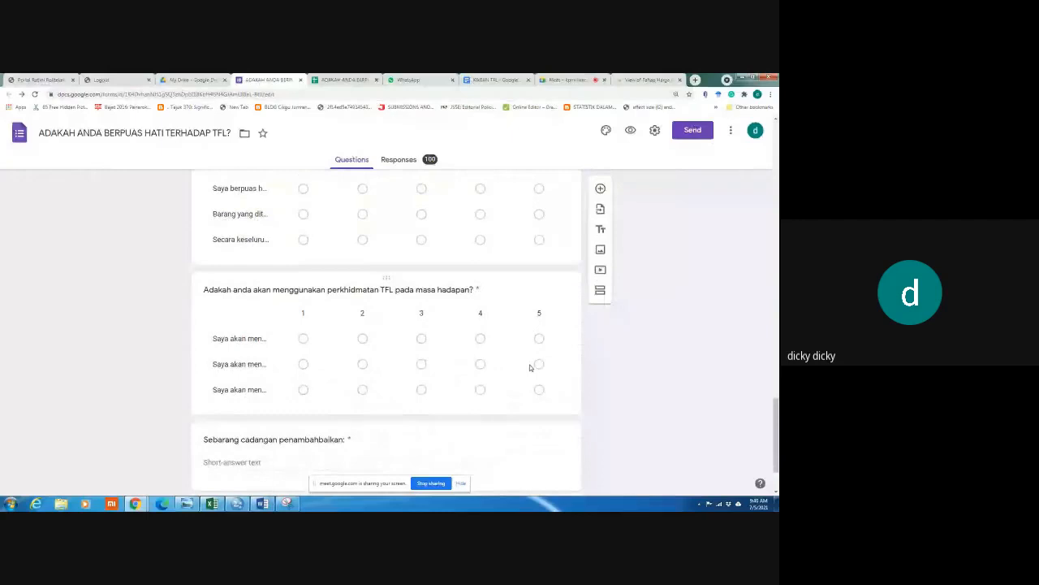
Return to the RECODE sheet and fill the service item codes SER1 to SER11 across I2:S2
{"action": "scroll", "coordinate": [530, 365], "scroll_direction": "up", "scroll_amount": 1}
{"action": "key", "text": "alt+Tab"}
{"action": "scroll", "coordinate": [559, 362], "scroll_direction": "down", "scroll_amount": 18}
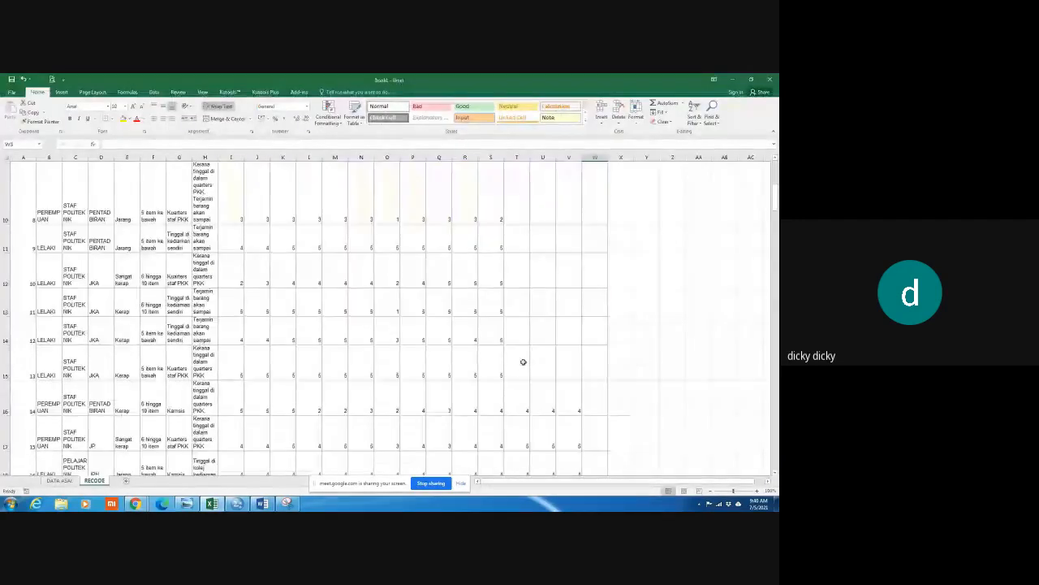
{"action": "scroll", "coordinate": [523, 362], "scroll_direction": "up", "scroll_amount": 18}
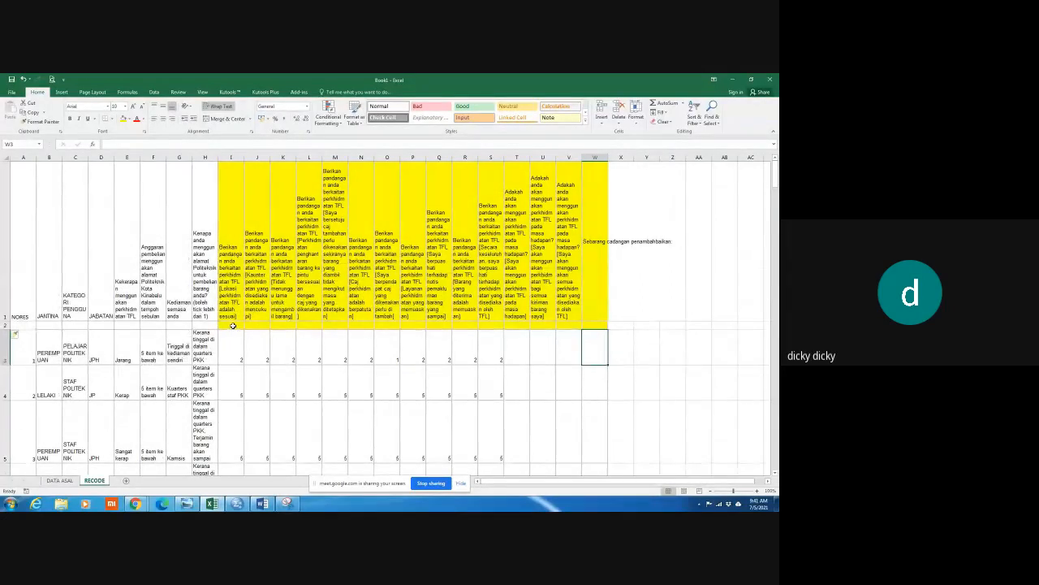
{"action": "left_click", "coordinate": [233, 326]}
{"action": "type", "text": "SER1"}
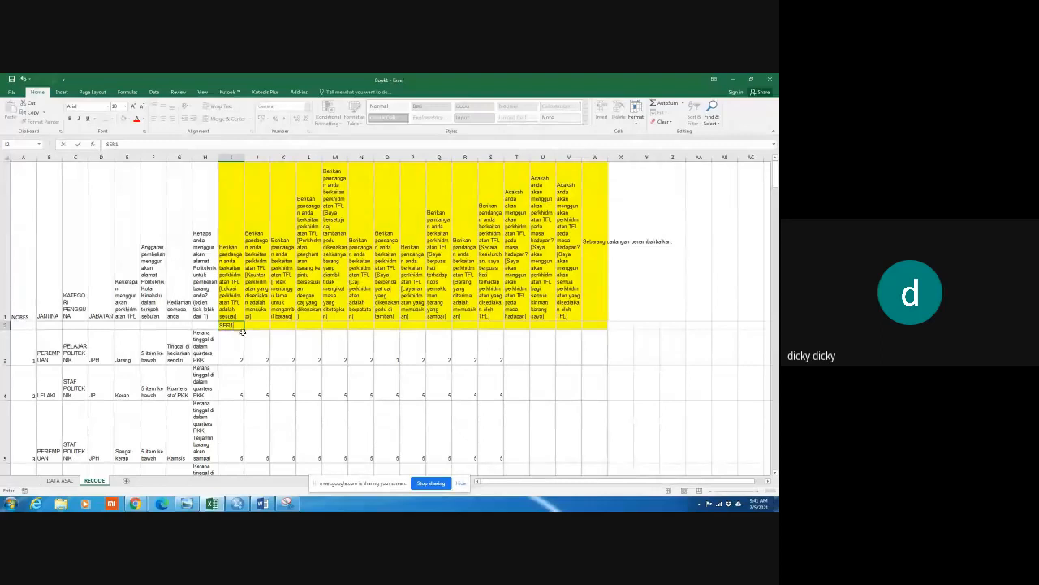
{"action": "left_click_drag", "start_coordinate": [242, 333], "coordinate": [489, 335]}
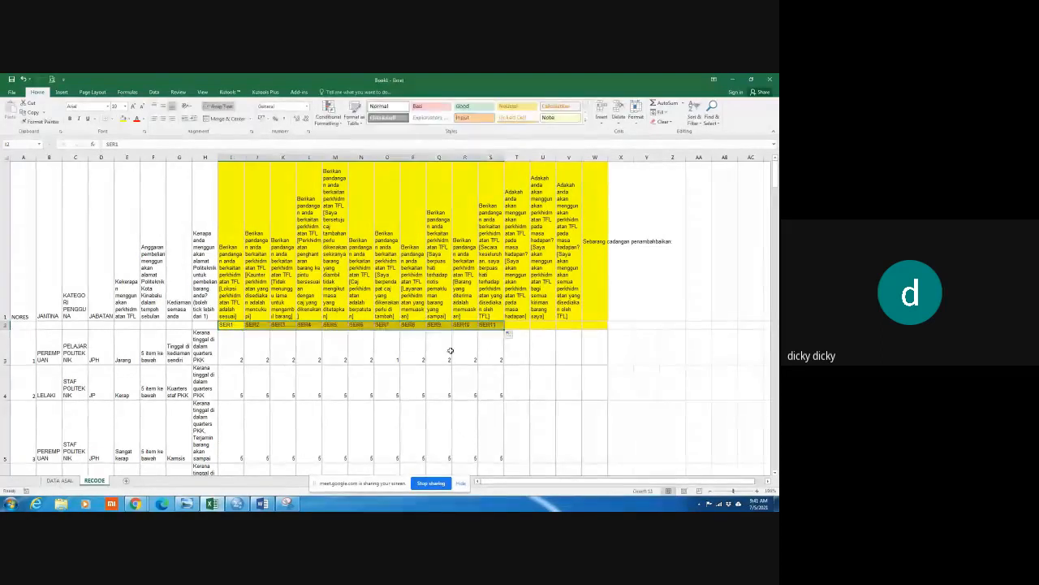
Compare the form's TFL service rating items with the SER codes in row 2 of the RECODE sheet
{"action": "key", "text": "alt+Tab"}
{"action": "scroll", "coordinate": [271, 324], "scroll_direction": "up", "scroll_amount": 5}
{"action": "scroll", "coordinate": [241, 229], "scroll_direction": "down", "scroll_amount": 1}
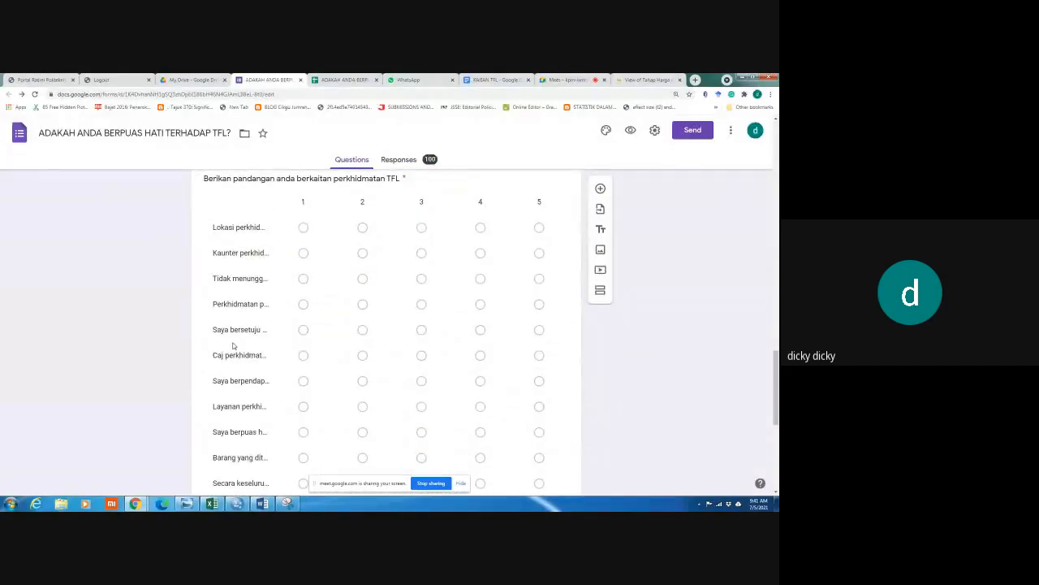
{"action": "scroll", "coordinate": [229, 455], "scroll_direction": "down", "scroll_amount": 2}
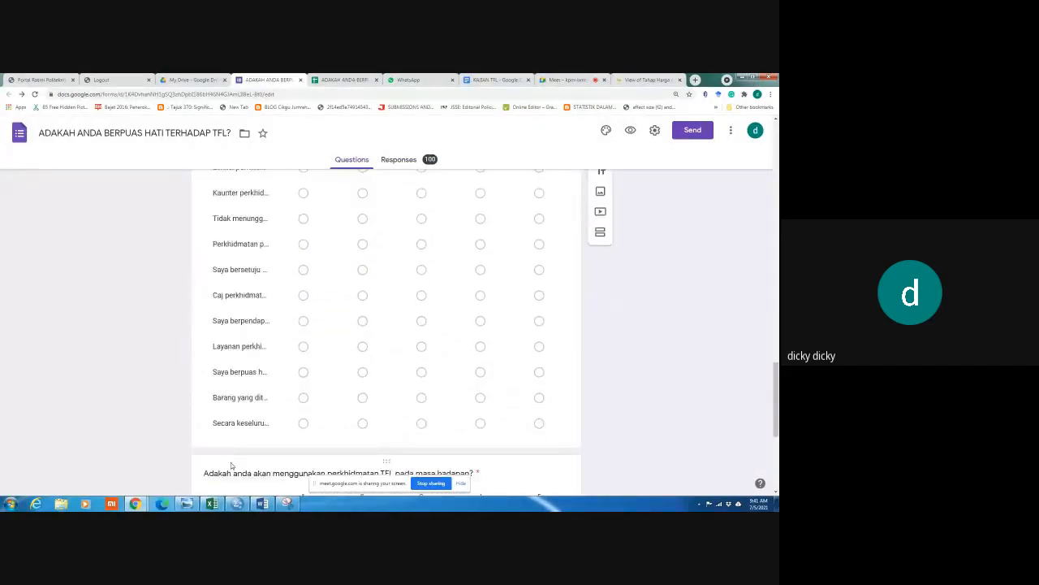
{"action": "key", "text": "alt+Tab"}
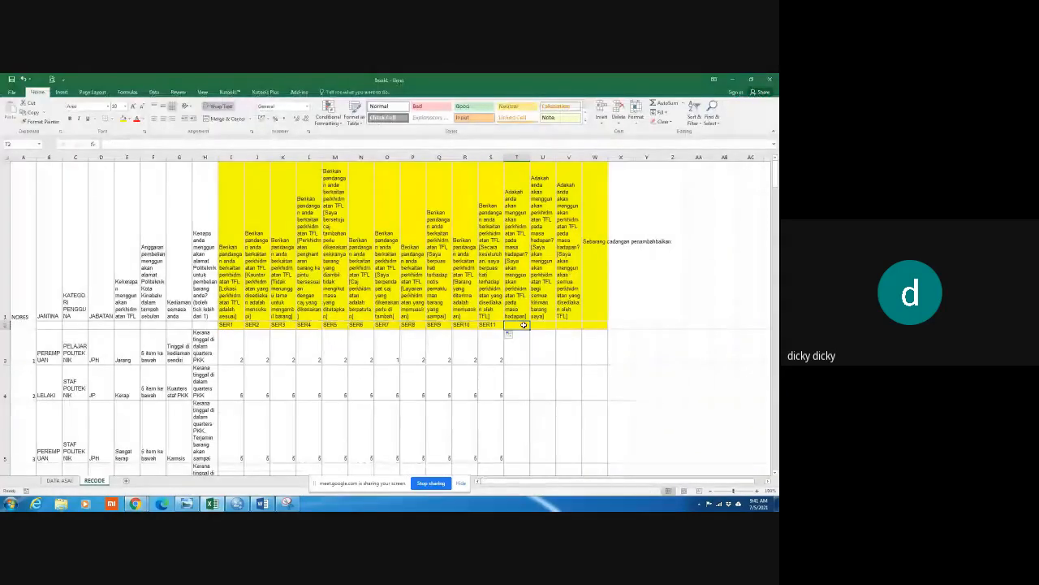
Check the form's future-use question and fill the codes INT1 to INT3 across T2:V2 of the RECODE sheet
{"action": "key", "text": "alt+Tab"}
{"action": "scroll", "coordinate": [279, 400], "scroll_direction": "down", "scroll_amount": 1}
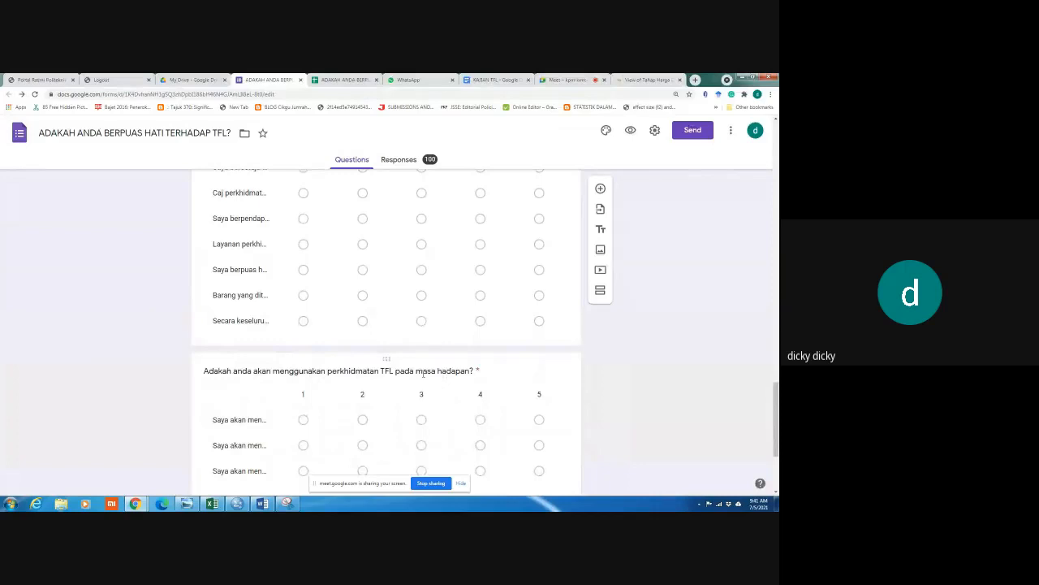
{"action": "key", "text": "alt+Tab"}
{"action": "key", "text": "alt+Tab"}
{"action": "key", "text": "alt+Tab"}
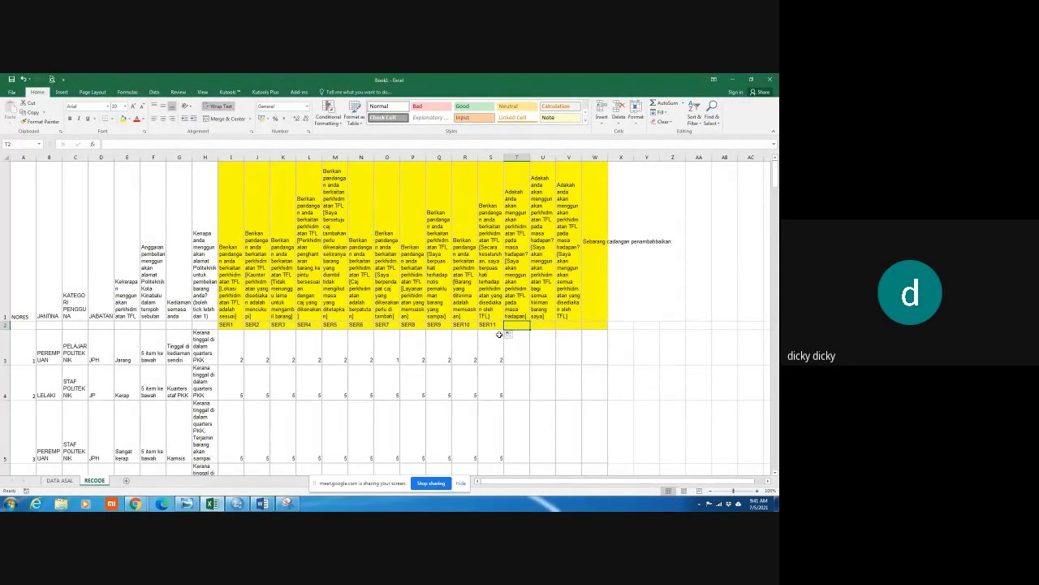
{"action": "type", "text": "("}
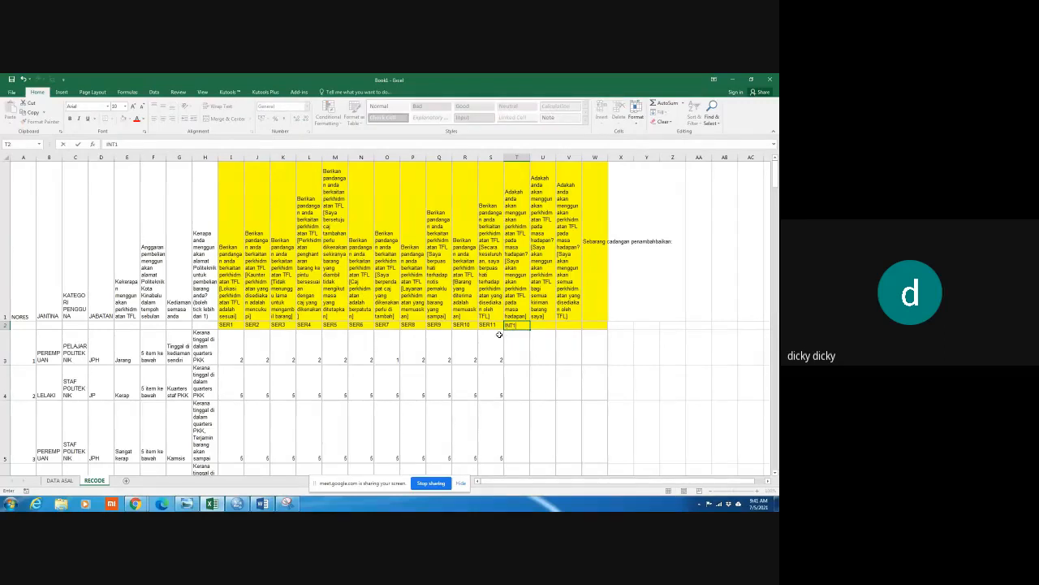
{"action": "left_click_drag", "start_coordinate": [529, 328], "coordinate": [580, 328]}
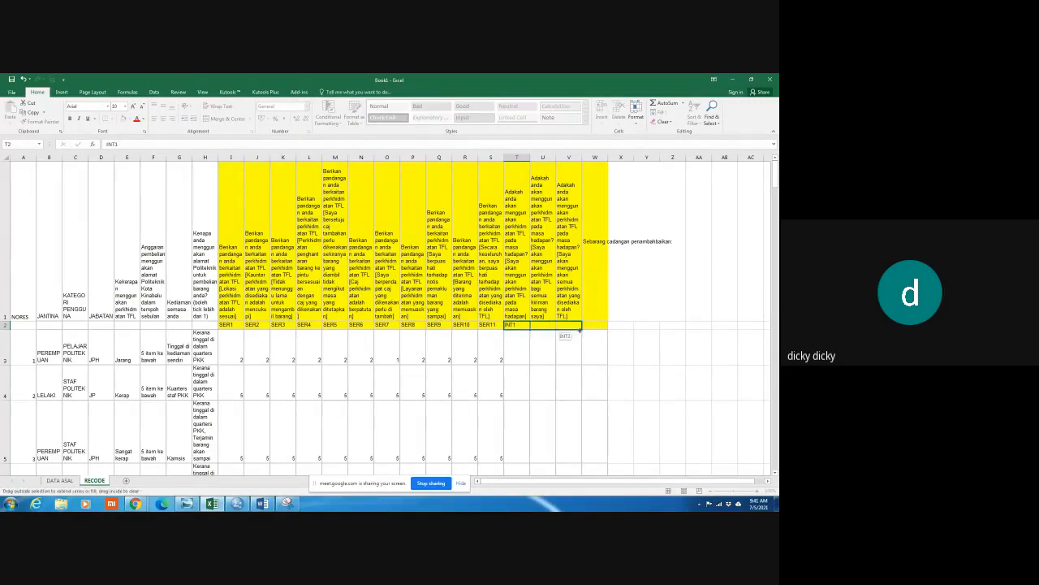
Examine the blank INT cells in T3:V15 and the responses in the rows below them
{"action": "scroll", "coordinate": [589, 376], "scroll_direction": "down", "scroll_amount": 3}
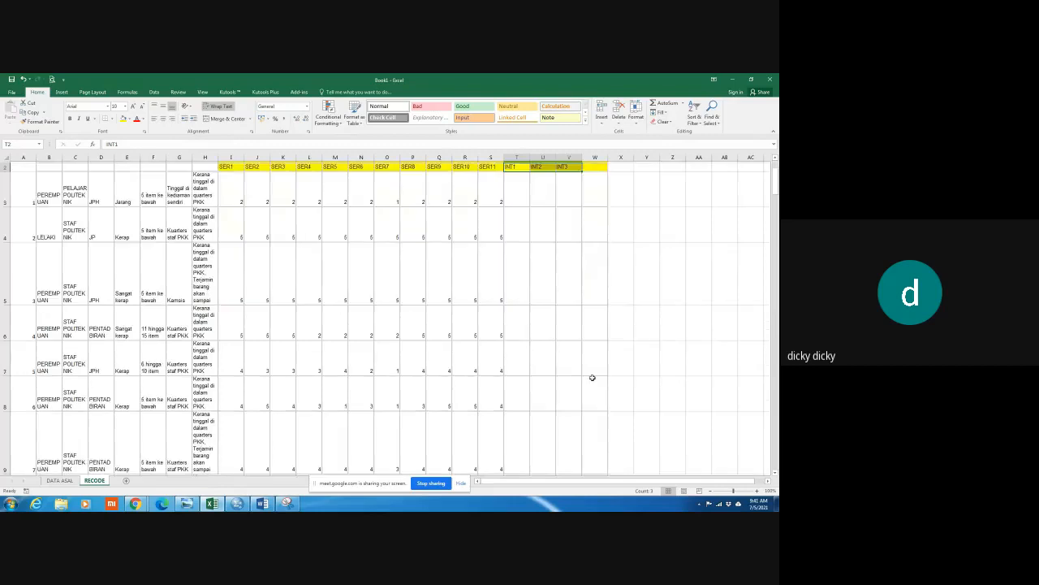
{"action": "scroll", "coordinate": [592, 378], "scroll_direction": "up", "scroll_amount": 1}
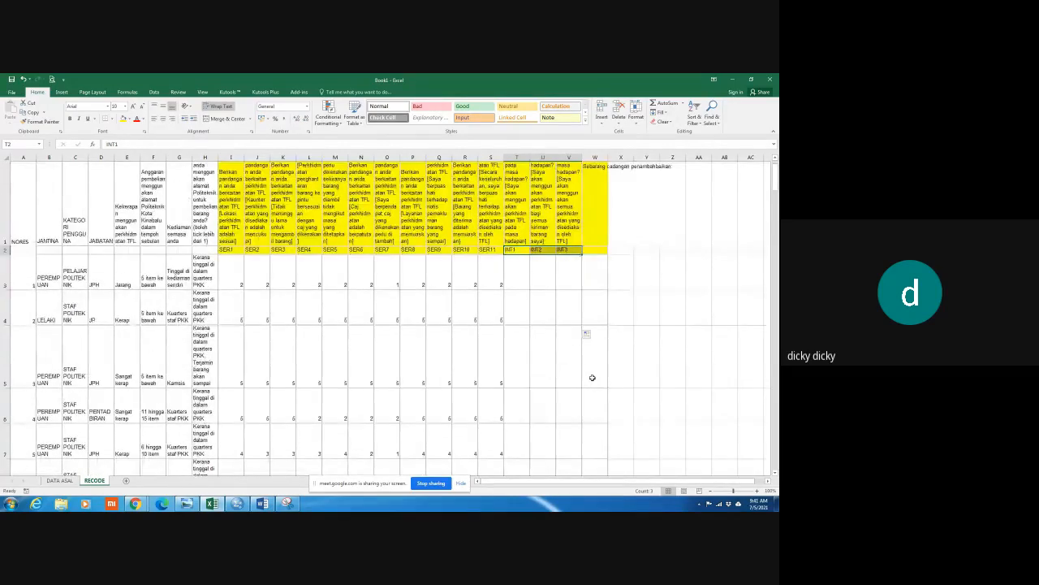
{"action": "left_click_drag", "start_coordinate": [515, 347], "coordinate": [563, 221]}
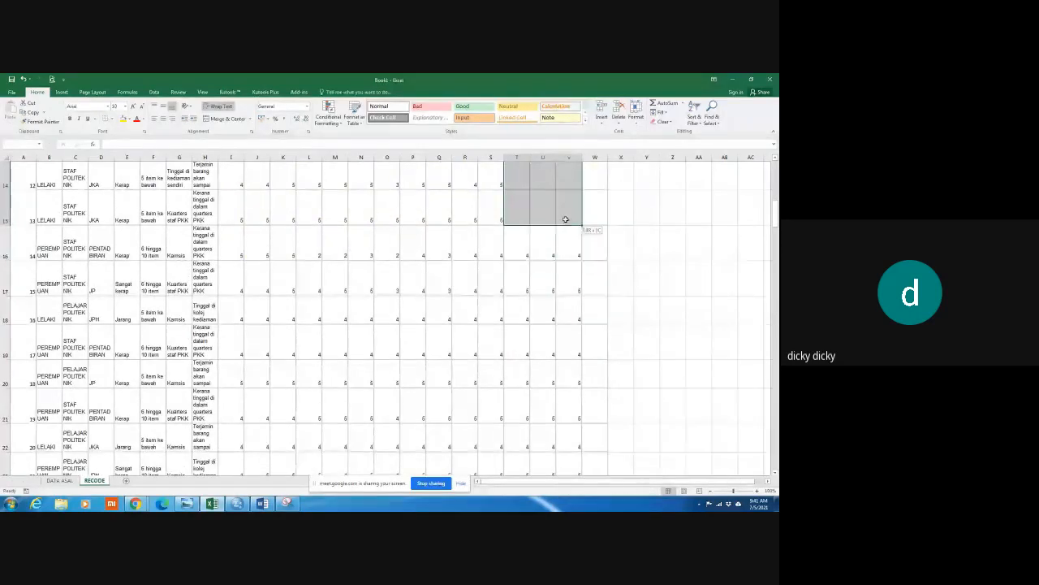
{"action": "scroll", "coordinate": [591, 309], "scroll_direction": "down", "scroll_amount": 19}
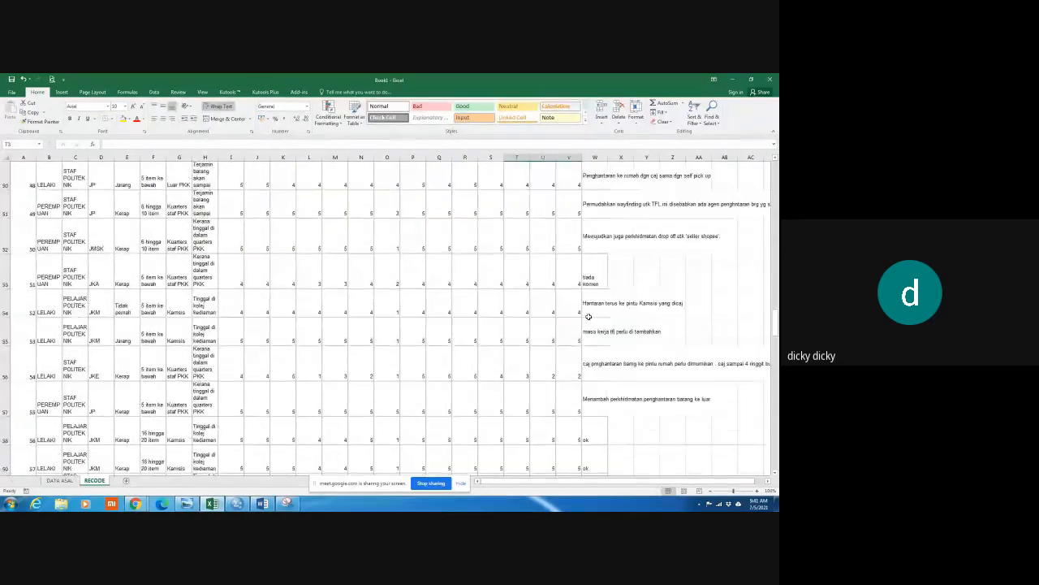
{"action": "scroll", "coordinate": [588, 316], "scroll_direction": "down", "scroll_amount": 10}
{"action": "scroll", "coordinate": [589, 316], "scroll_direction": "up", "scroll_amount": 11}
{"action": "scroll", "coordinate": [589, 316], "scroll_direction": "up", "scroll_amount": 20}
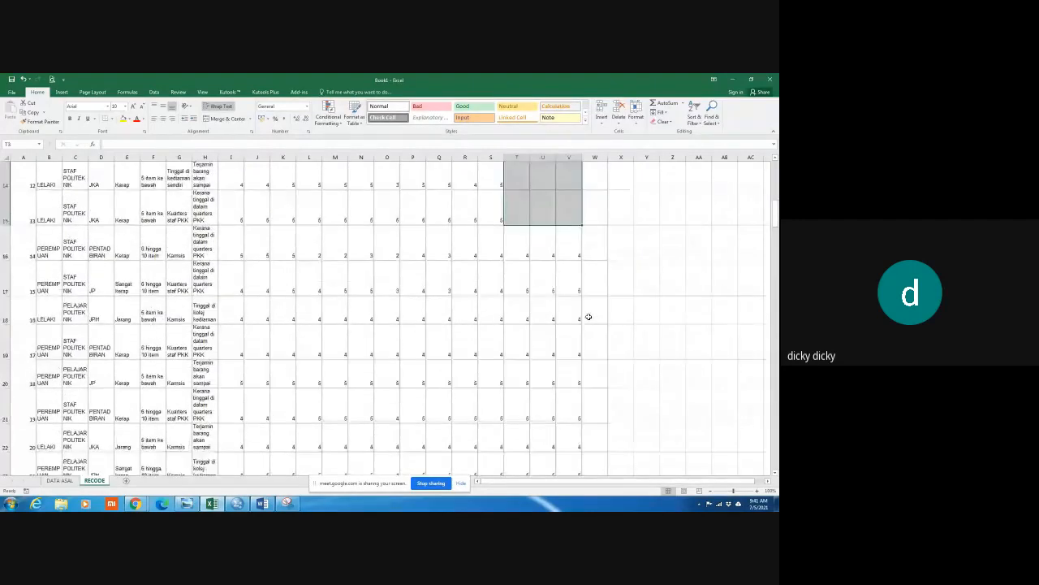
{"action": "scroll", "coordinate": [589, 315], "scroll_direction": "down", "scroll_amount": 6}
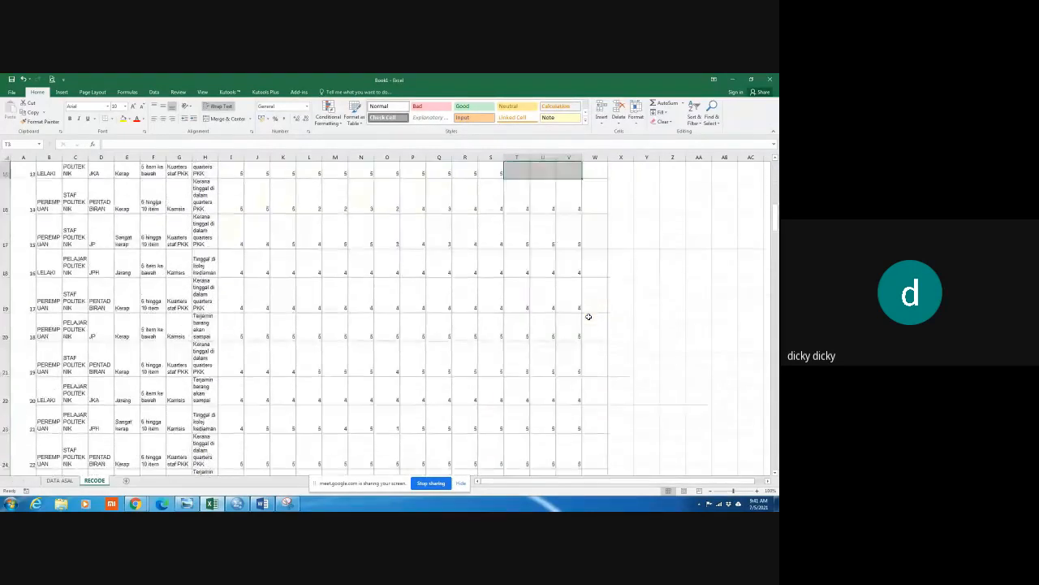
{"action": "scroll", "coordinate": [589, 316], "scroll_direction": "up", "scroll_amount": 5}
{"action": "scroll", "coordinate": [588, 316], "scroll_direction": "down", "scroll_amount": 2}
Copy the INT responses in T16:V22 and paste them into the blank cells starting at T4
{"action": "left_click_drag", "start_coordinate": [522, 281], "coordinate": [571, 460]}
{"action": "right_click", "coordinate": [542, 351]}
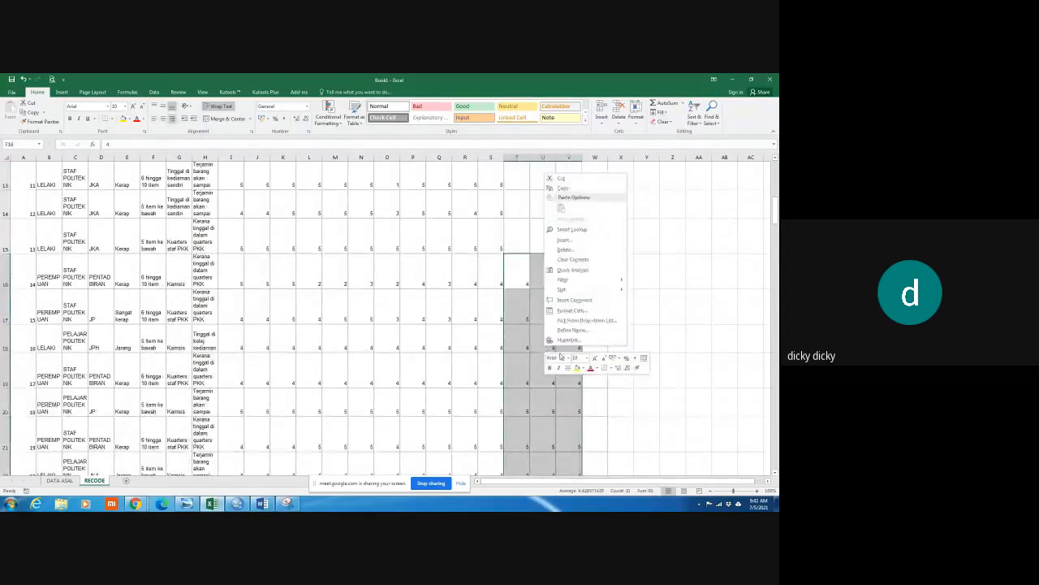
{"action": "left_click", "coordinate": [573, 189]}
{"action": "scroll", "coordinate": [549, 247], "scroll_direction": "up", "scroll_amount": 5}
{"action": "scroll", "coordinate": [536, 268], "scroll_direction": "down", "scroll_amount": 2}
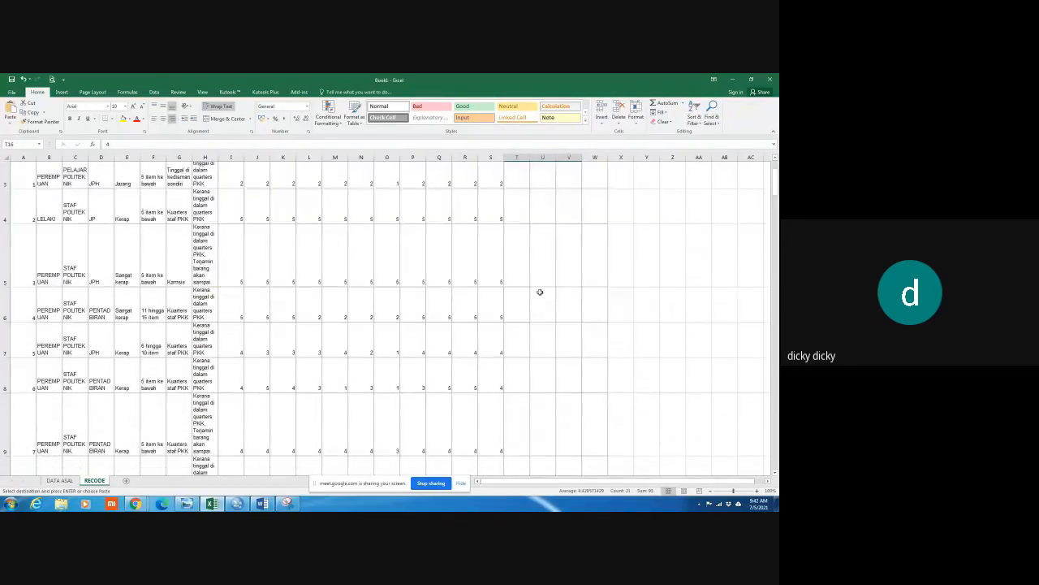
{"action": "left_click", "coordinate": [515, 189]}
{"action": "key", "text": "ctrl+v"}
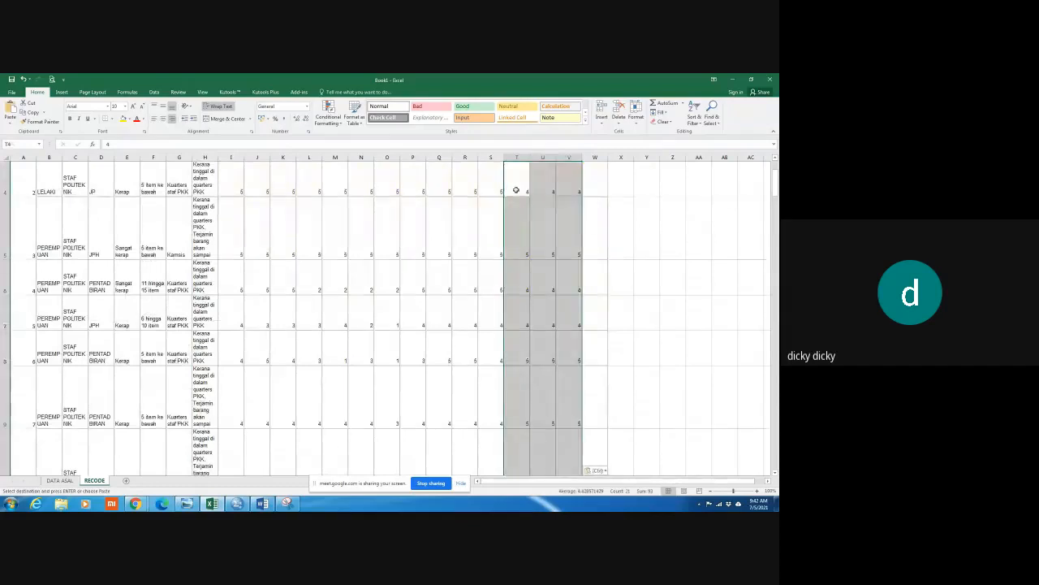
{"action": "scroll", "coordinate": [553, 286], "scroll_direction": "down", "scroll_amount": 2}
{"action": "left_click", "coordinate": [519, 213]}
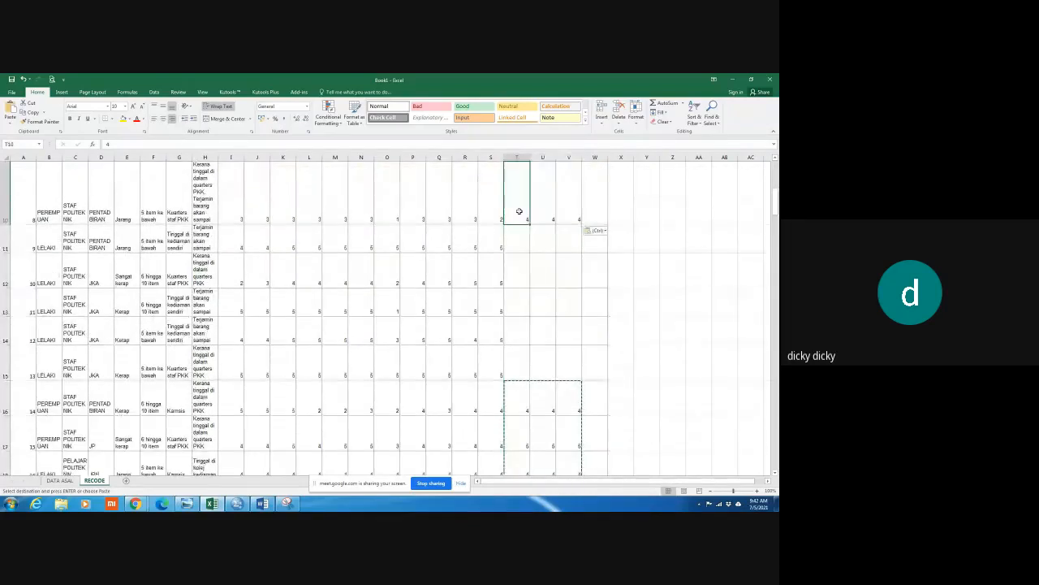
Copy the INT responses in T24:V28 and paste them into the remaining blank cells starting at T11
{"action": "scroll", "coordinate": [529, 386], "scroll_direction": "down", "scroll_amount": 4}
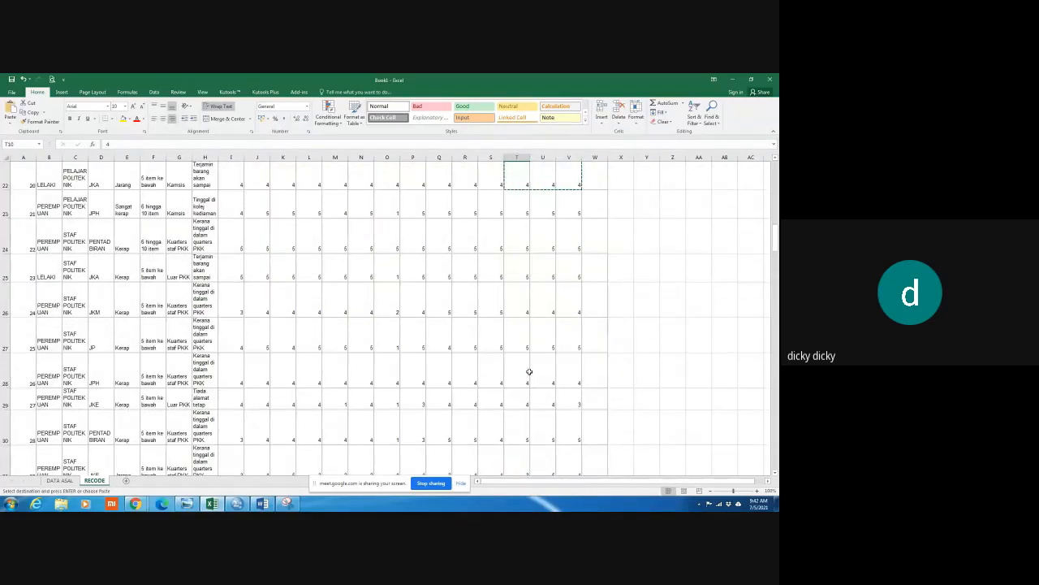
{"action": "left_click_drag", "start_coordinate": [518, 243], "coordinate": [568, 352]}
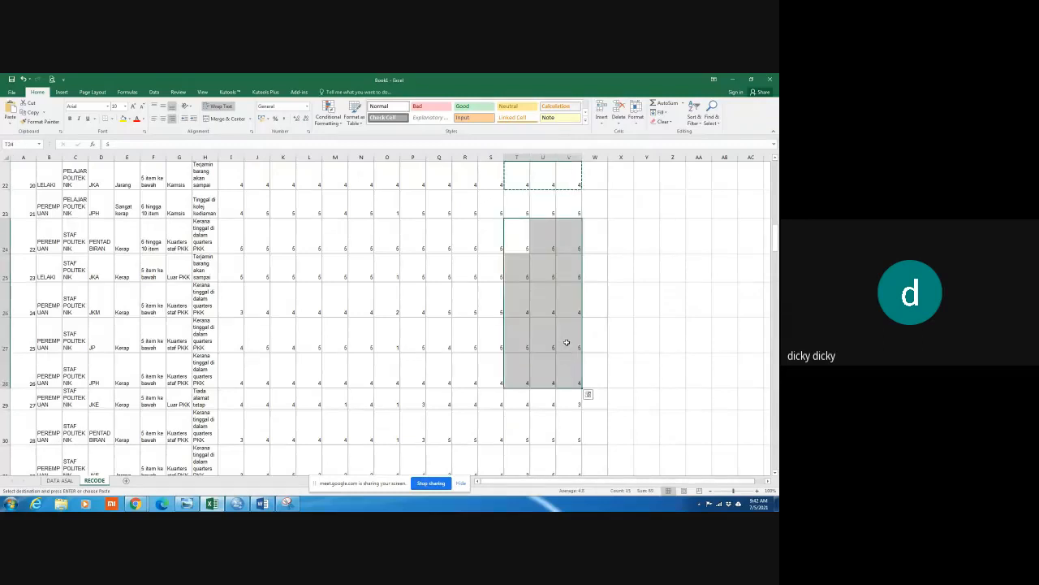
{"action": "scroll", "coordinate": [565, 333], "scroll_direction": "up", "scroll_amount": 1}
{"action": "scroll", "coordinate": [544, 284], "scroll_direction": "up", "scroll_amount": 1}
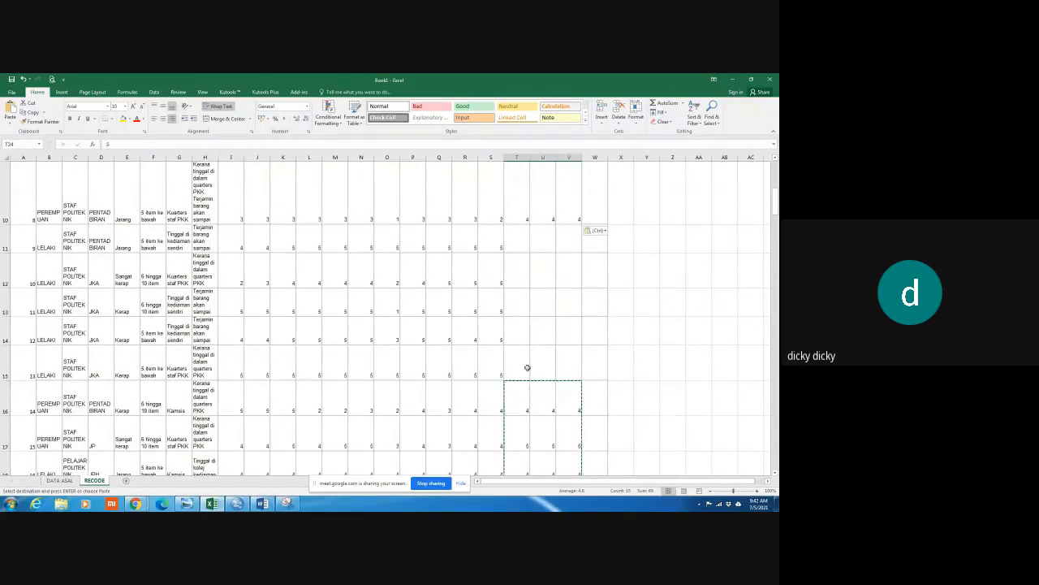
{"action": "scroll", "coordinate": [528, 368], "scroll_direction": "up", "scroll_amount": 1}
{"action": "scroll", "coordinate": [528, 368], "scroll_direction": "down", "scroll_amount": 2}
{"action": "left_click_drag", "start_coordinate": [520, 232], "coordinate": [570, 382]}
{"action": "right_click", "coordinate": [550, 246]}
{"action": "left_click", "coordinate": [573, 275]}
{"action": "scroll", "coordinate": [557, 276], "scroll_direction": "up", "scroll_amount": 2}
{"action": "scroll", "coordinate": [539, 301], "scroll_direction": "up", "scroll_amount": 2}
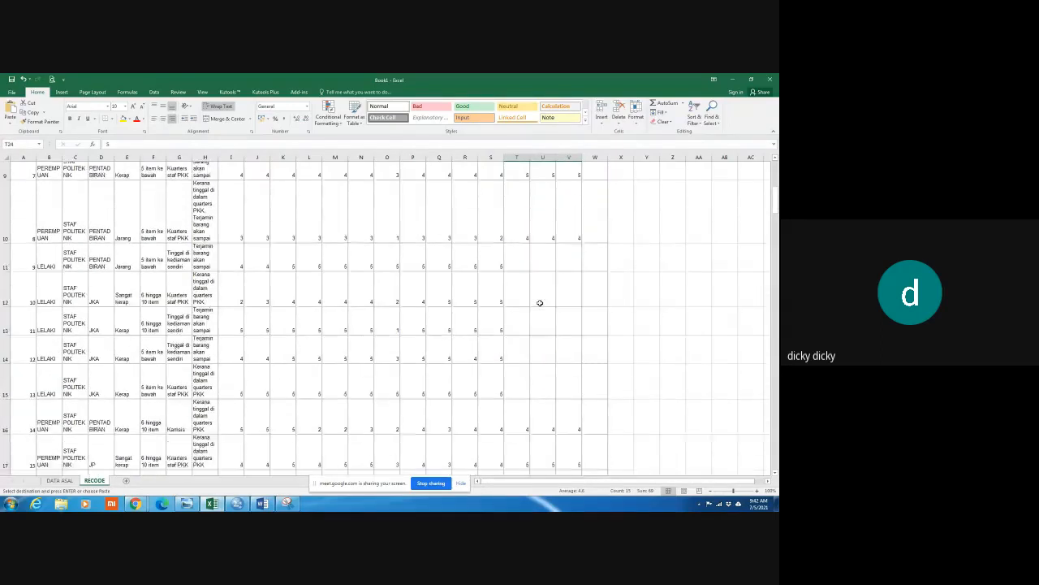
{"action": "left_click", "coordinate": [519, 244]}
{"action": "key", "text": "ctrl+v"}
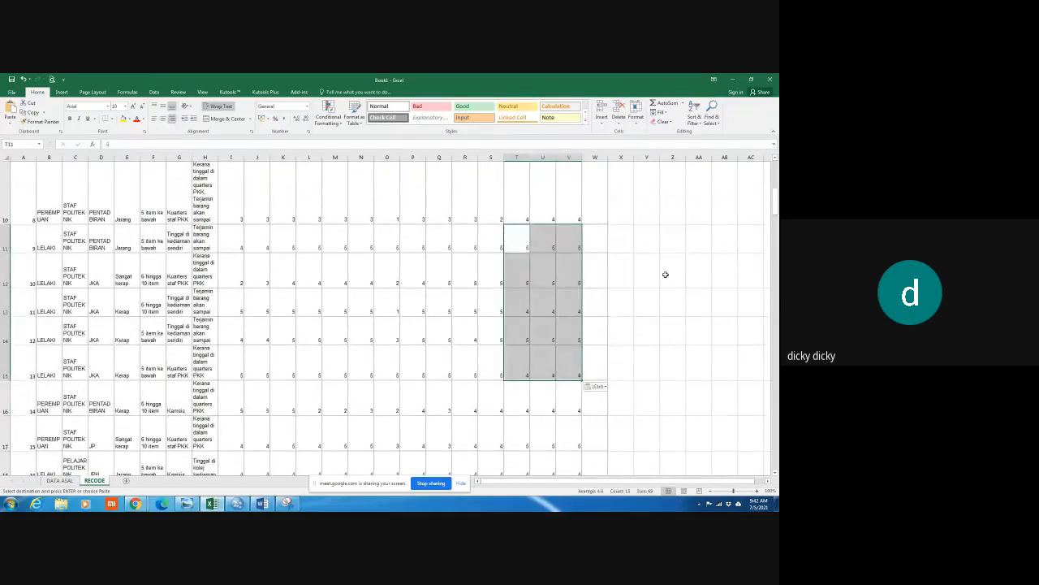
{"action": "left_click", "coordinate": [700, 286]}
Review the item codes in row 2 one by one, from SER1 in I2 to INT3 in V2
{"action": "scroll", "coordinate": [574, 287], "scroll_direction": "up", "scroll_amount": 2}
{"action": "scroll", "coordinate": [574, 287], "scroll_direction": "up", "scroll_amount": 3}
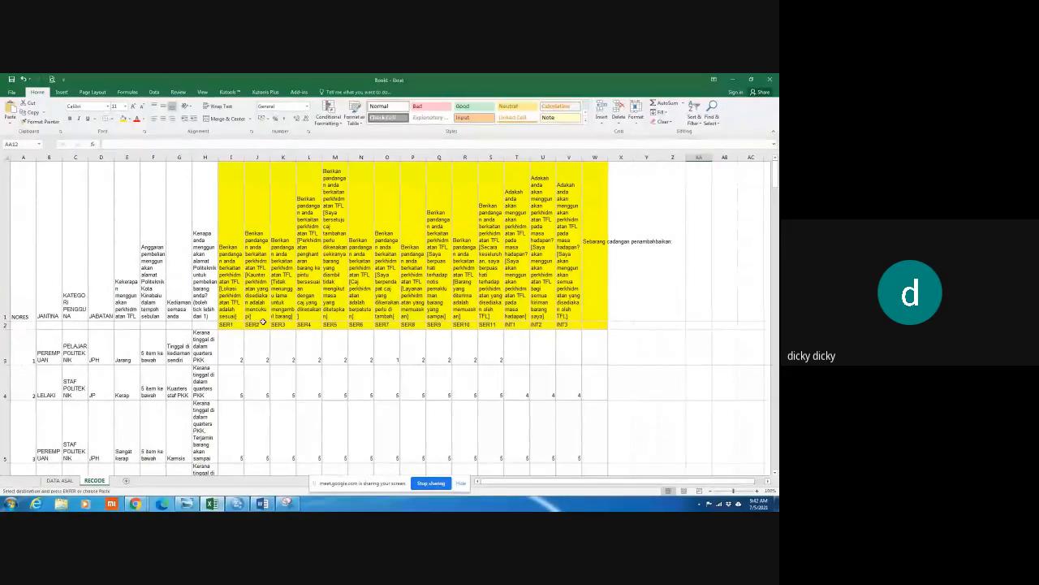
{"action": "left_click", "coordinate": [228, 325]}
{"action": "left_click", "coordinate": [253, 326]}
{"action": "left_click", "coordinate": [278, 324]}
{"action": "left_click", "coordinate": [307, 325]}
{"action": "left_click", "coordinate": [333, 325]}
{"action": "left_click", "coordinate": [366, 324]}
{"action": "left_click", "coordinate": [385, 325]}
{"action": "left_click", "coordinate": [411, 325]}
{"action": "left_click", "coordinate": [439, 324]}
{"action": "left_click", "coordinate": [465, 324]}
{"action": "left_click", "coordinate": [492, 324]}
{"action": "left_click", "coordinate": [522, 325]}
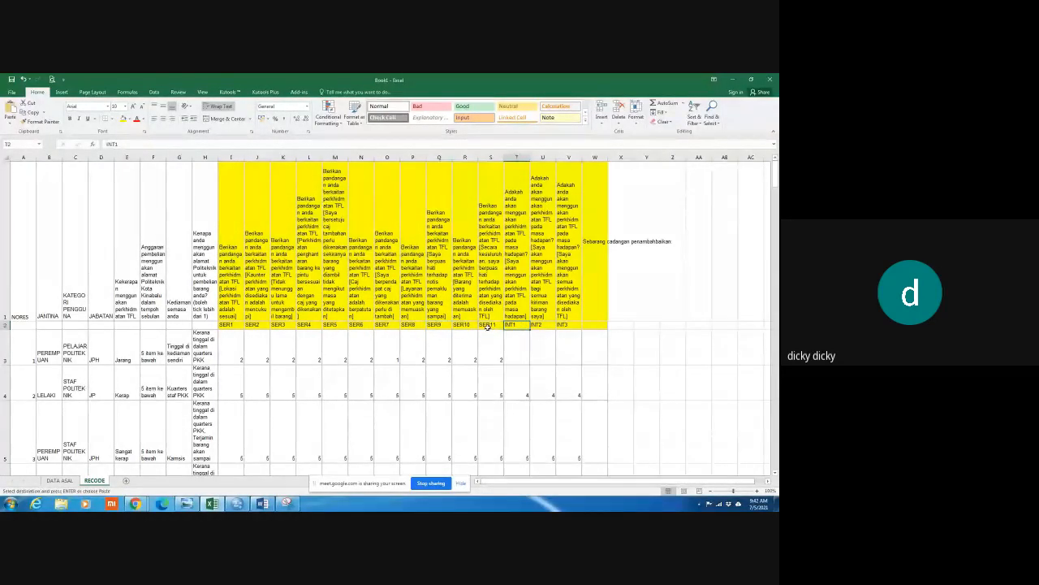
{"action": "key", "text": "Right"}
{"action": "key", "text": "Right"}
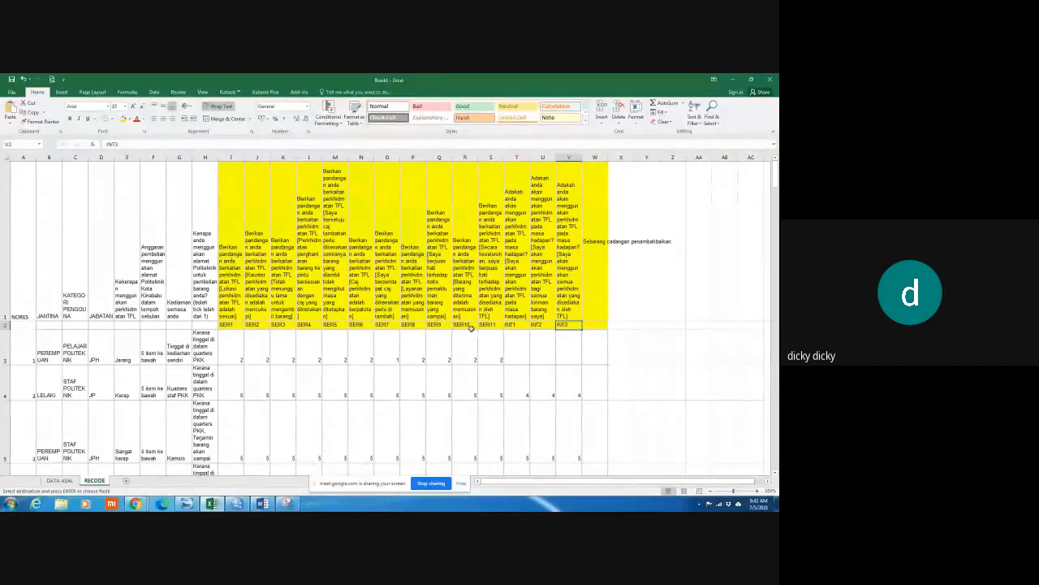
Shade the INT item columns T to V with a light blue fill
{"action": "left_click", "coordinate": [516, 160]}
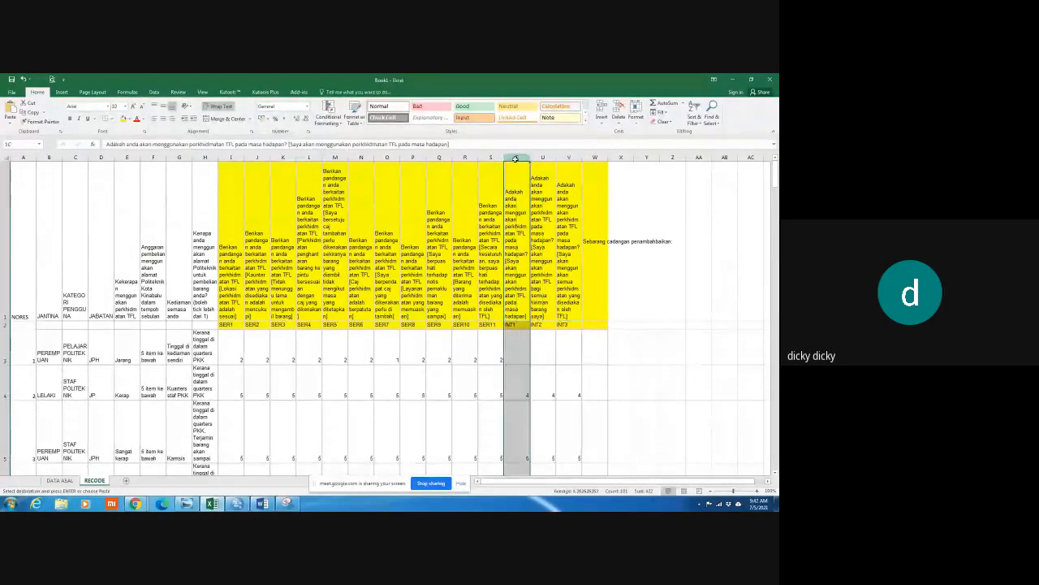
{"action": "left_click_drag", "start_coordinate": [517, 168], "coordinate": [570, 160]}
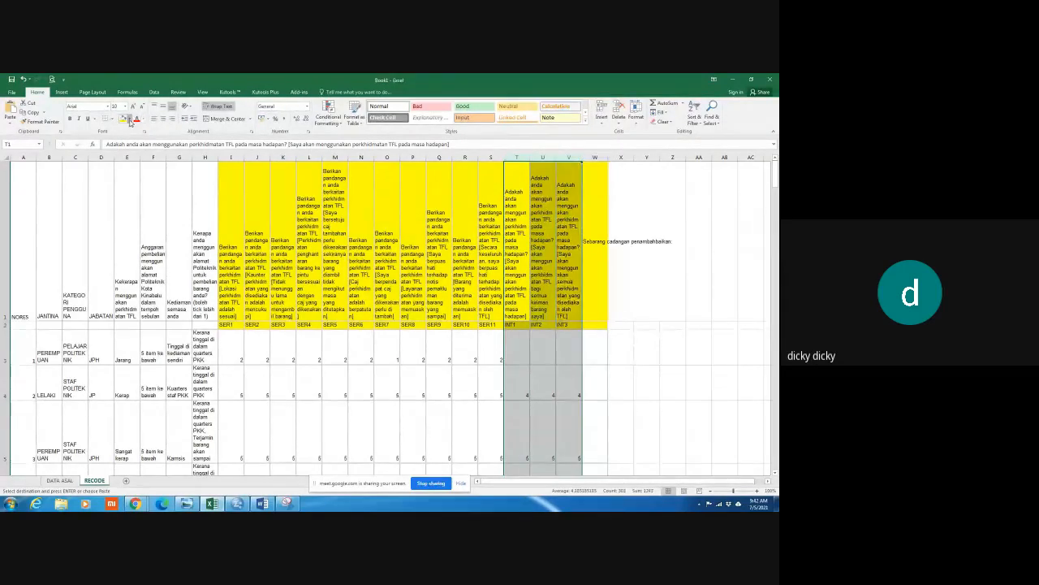
{"action": "left_click", "coordinate": [128, 119]}
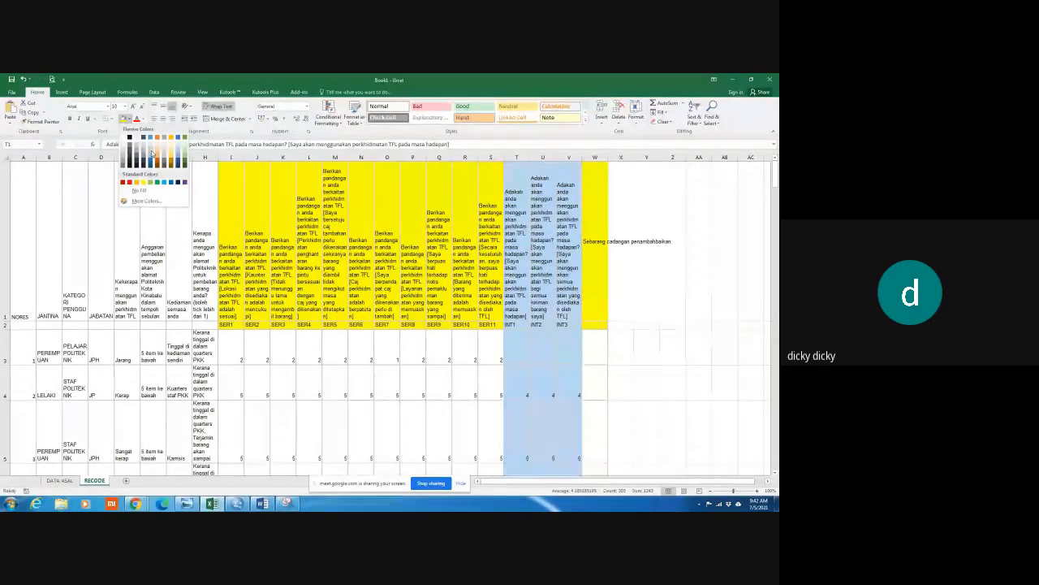
{"action": "left_click", "coordinate": [150, 150]}
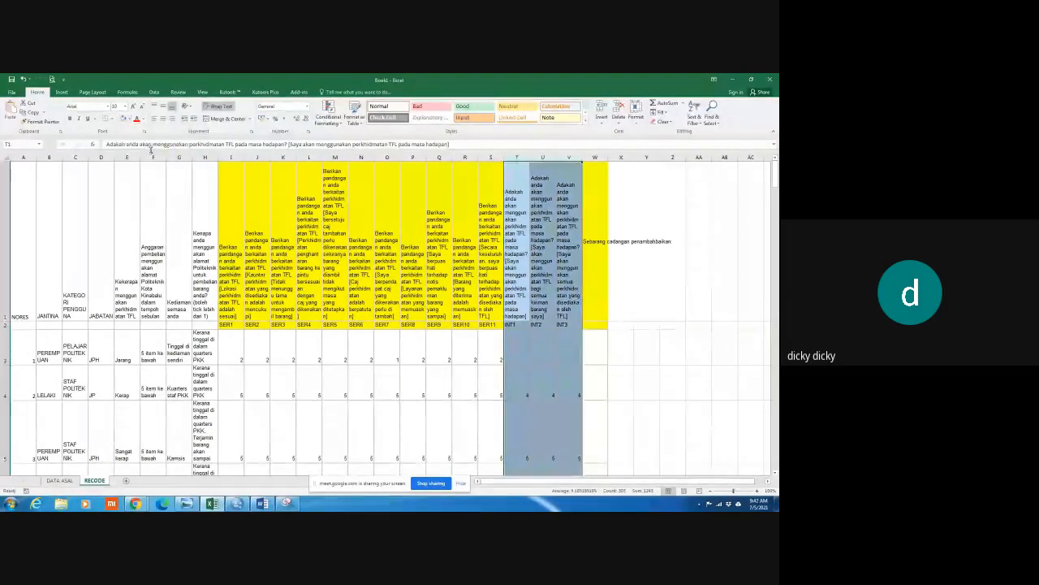
{"action": "left_click", "coordinate": [634, 370]}
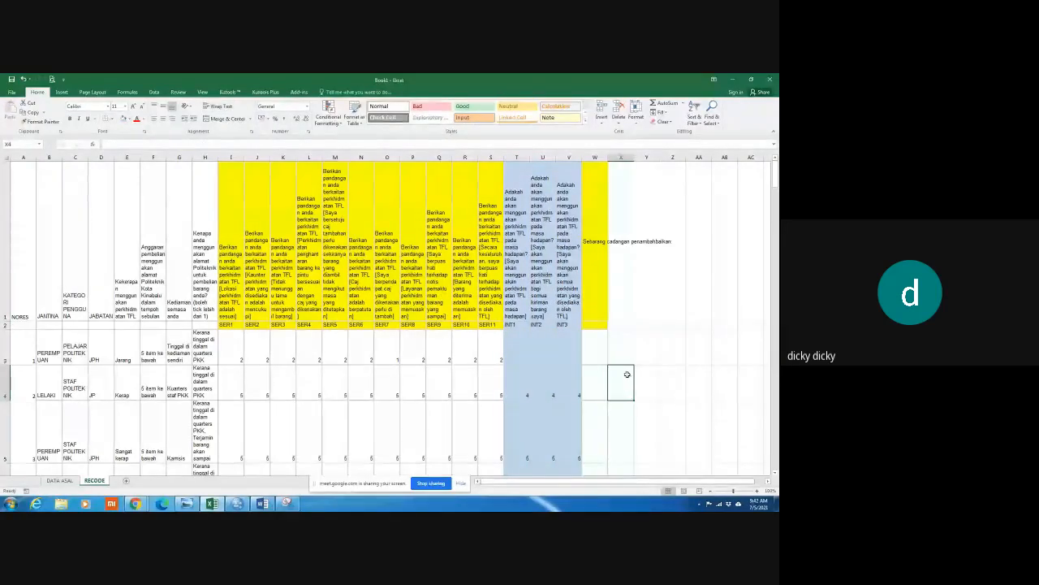
Copy the INT responses in T4:V4 and paste them into the blank cells T3:V3
{"action": "left_click_drag", "start_coordinate": [526, 395], "coordinate": [573, 394]}
{"action": "right_click", "coordinate": [573, 394]}
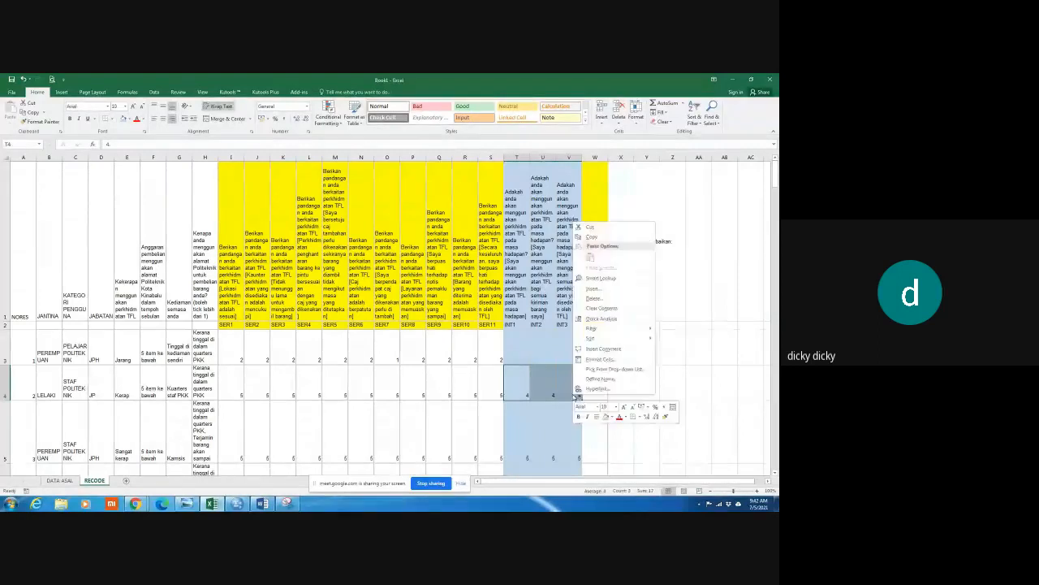
{"action": "left_click", "coordinate": [601, 240]}
{"action": "left_click", "coordinate": [519, 358]}
{"action": "key", "text": "ctrl+v"}
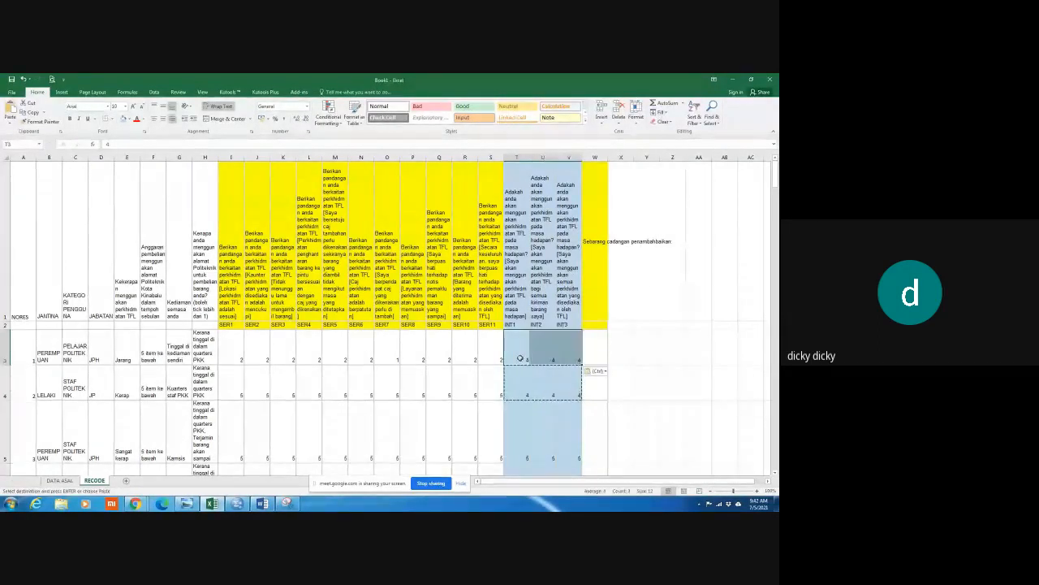
{"action": "left_click", "coordinate": [565, 415]}
Calculate the SER1 mean in I103 with =SUM(I3:I102)/100 and fill the formula across to V103
{"action": "scroll", "coordinate": [623, 413], "scroll_direction": "down", "scroll_amount": 11}
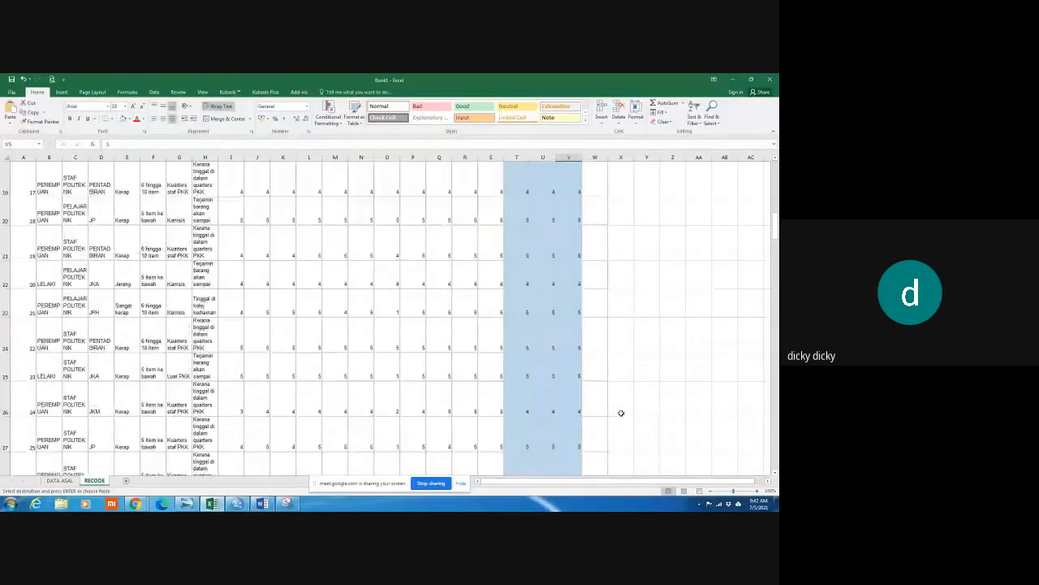
{"action": "scroll", "coordinate": [621, 412], "scroll_direction": "down", "scroll_amount": 15}
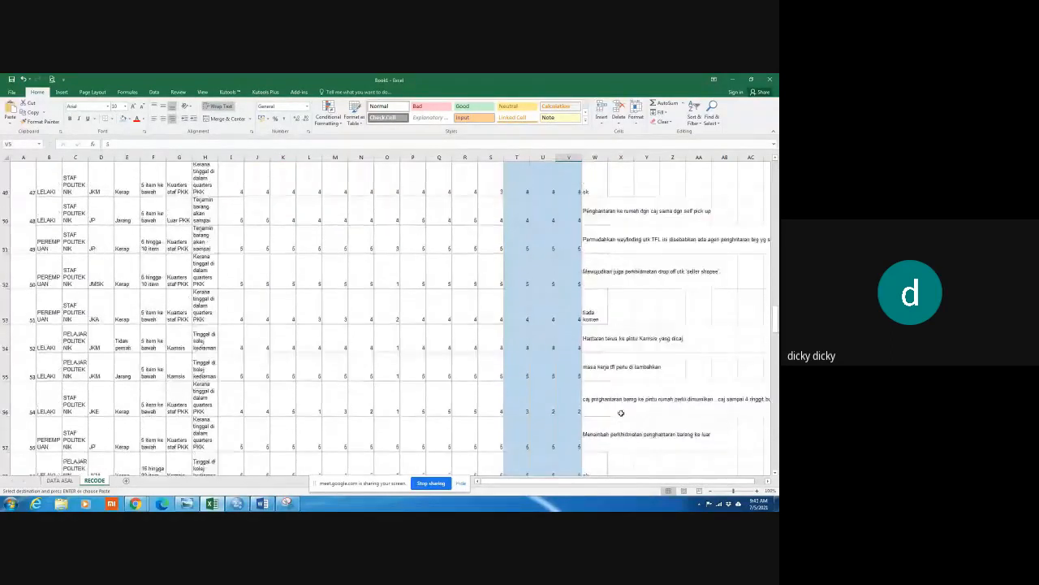
{"action": "scroll", "coordinate": [621, 412], "scroll_direction": "down", "scroll_amount": 6}
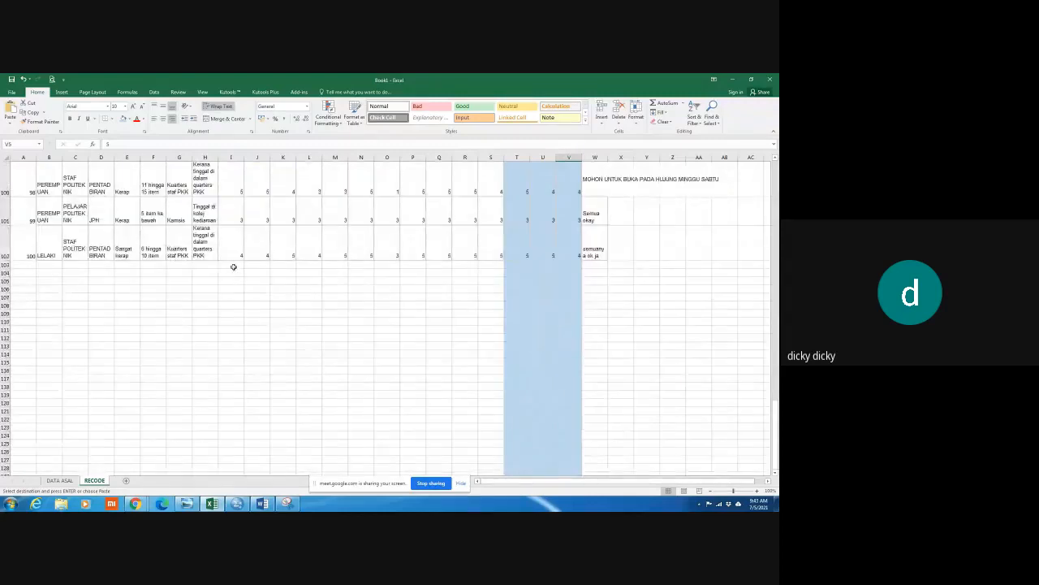
{"action": "left_click", "coordinate": [233, 265]}
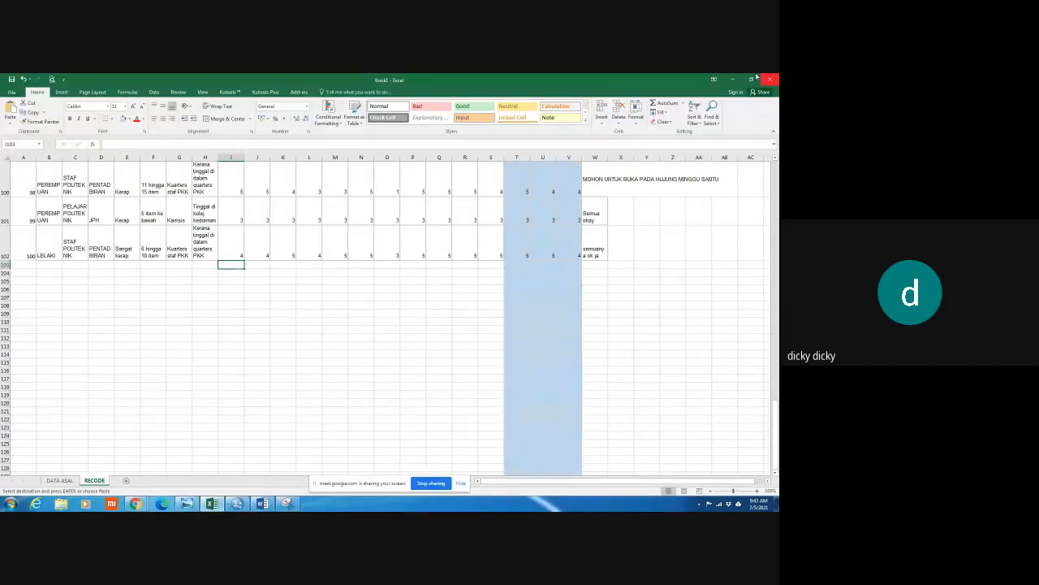
{"action": "left_click", "coordinate": [664, 104]}
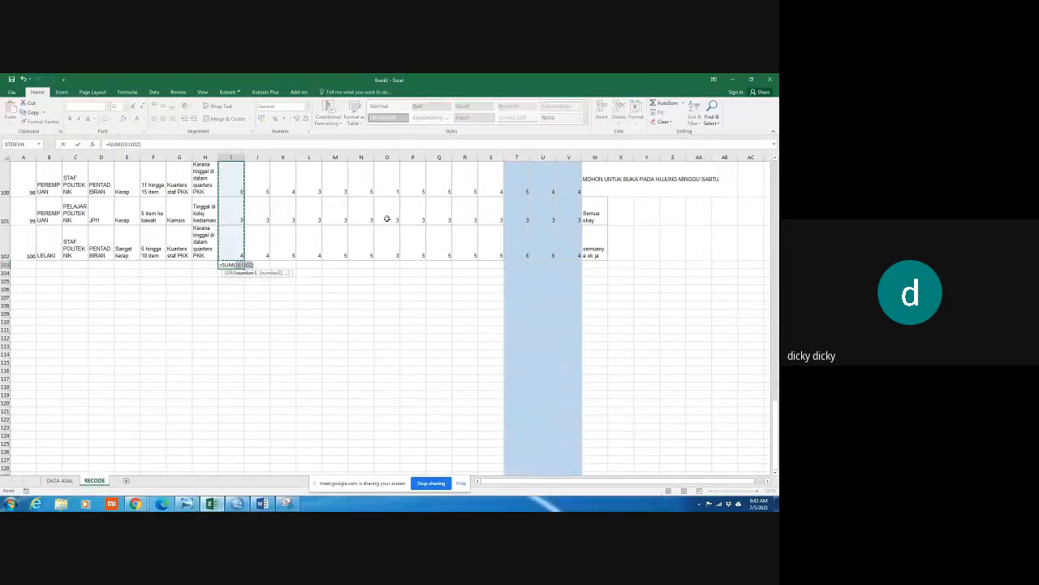
{"action": "scroll", "coordinate": [384, 220], "scroll_direction": "up", "scroll_amount": 20}
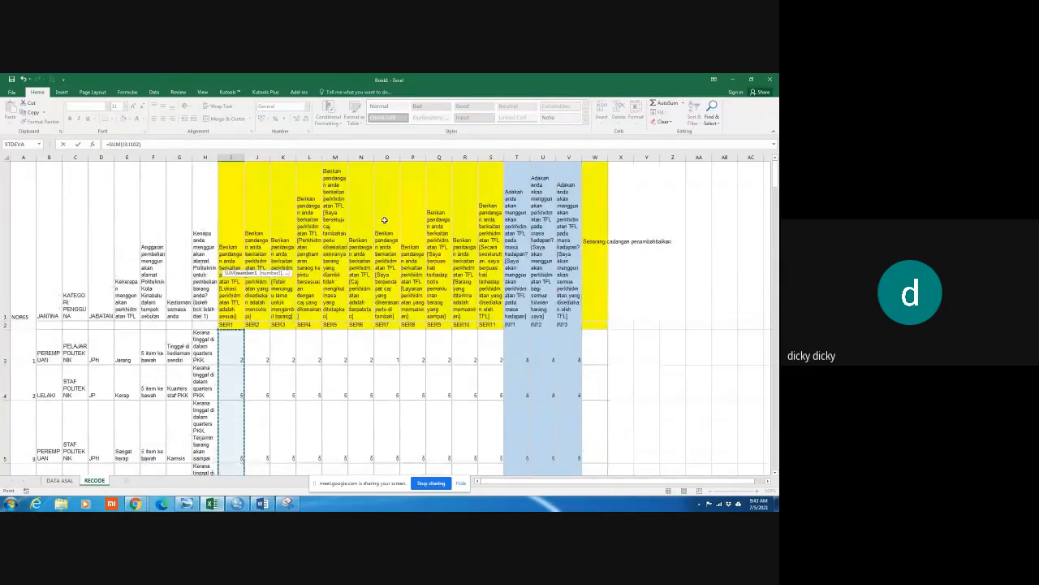
{"action": "scroll", "coordinate": [382, 222], "scroll_direction": "down", "scroll_amount": 5}
{"action": "scroll", "coordinate": [381, 225], "scroll_direction": "down", "scroll_amount": 20}
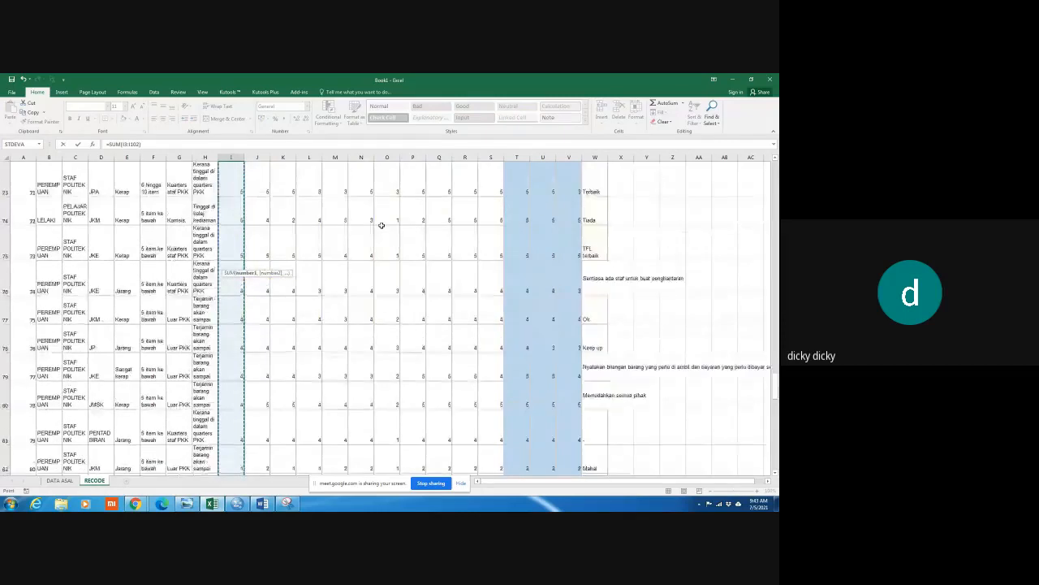
{"action": "scroll", "coordinate": [334, 220], "scroll_direction": "up", "scroll_amount": 3}
{"action": "left_click", "coordinate": [149, 143]}
{"action": "type", "text": "/100"}
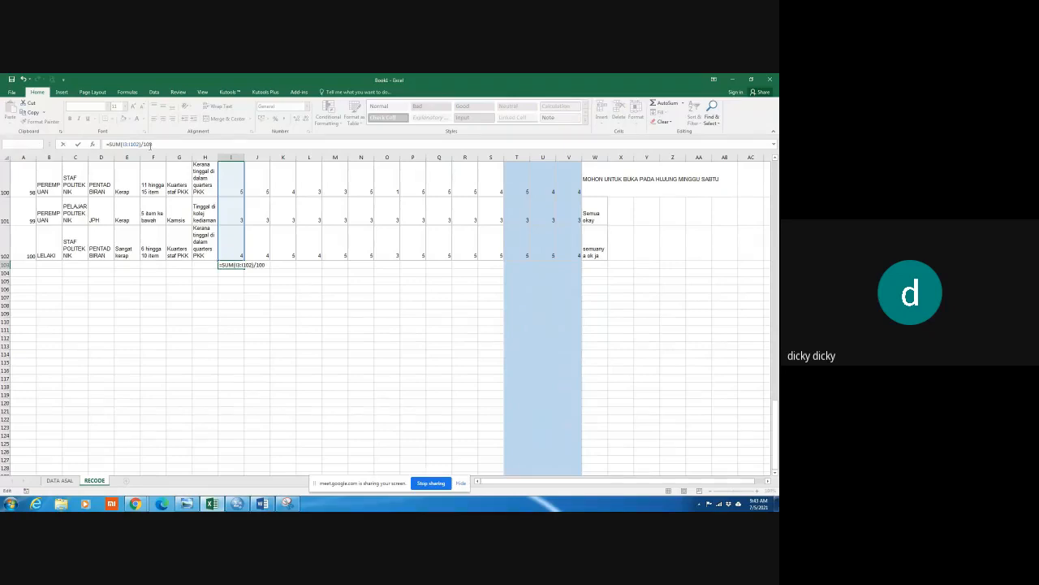
{"action": "key", "text": "Return"}
{"action": "left_click", "coordinate": [235, 263]}
{"action": "left_click_drag", "start_coordinate": [244, 265], "coordinate": [580, 268]}
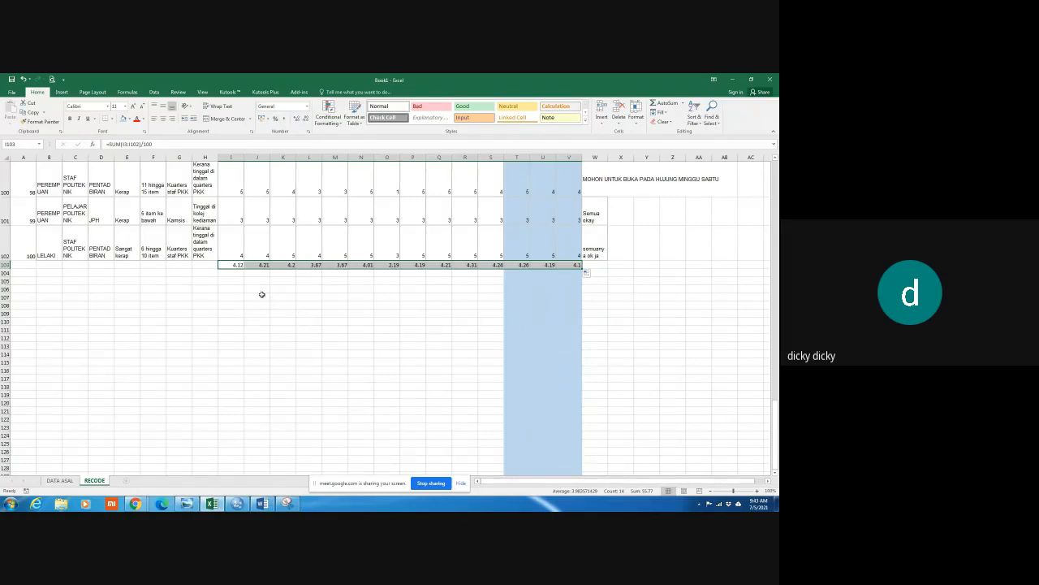
Review the item headings against the means in row 103 and examine the Jadual 2 layout in the journal article
{"action": "scroll", "coordinate": [261, 294], "scroll_direction": "up", "scroll_amount": 20}
{"action": "scroll", "coordinate": [261, 293], "scroll_direction": "up", "scroll_amount": 10}
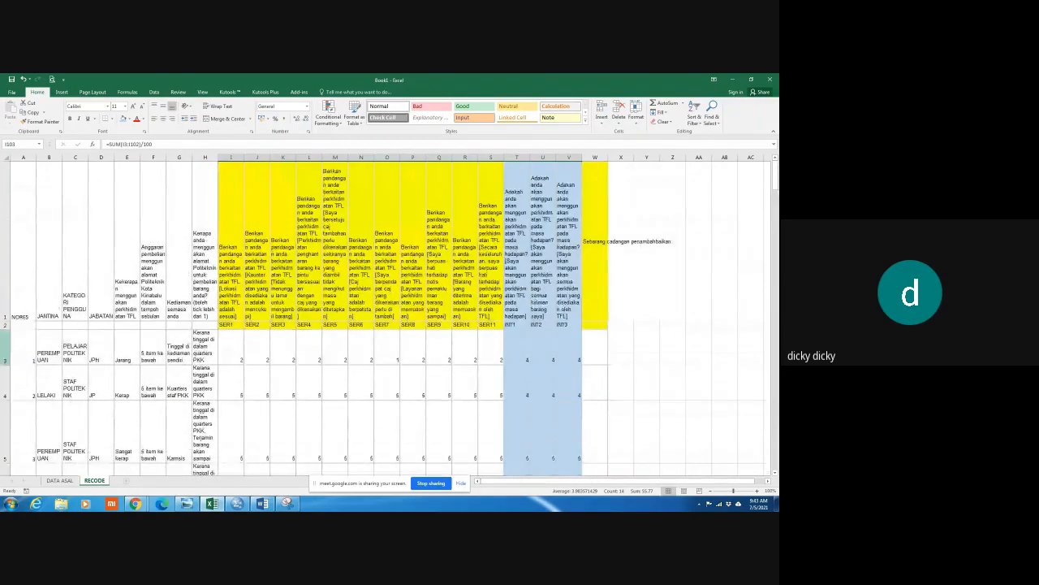
{"action": "scroll", "coordinate": [325, 371], "scroll_direction": "down", "scroll_amount": 20}
{"action": "scroll", "coordinate": [325, 371], "scroll_direction": "down", "scroll_amount": 20}
{"action": "scroll", "coordinate": [322, 371], "scroll_direction": "up", "scroll_amount": 12}
{"action": "scroll", "coordinate": [258, 393], "scroll_direction": "down", "scroll_amount": 2}
{"action": "scroll", "coordinate": [244, 360], "scroll_direction": "up", "scroll_amount": 8}
{"action": "key", "text": "alt+Tab"}
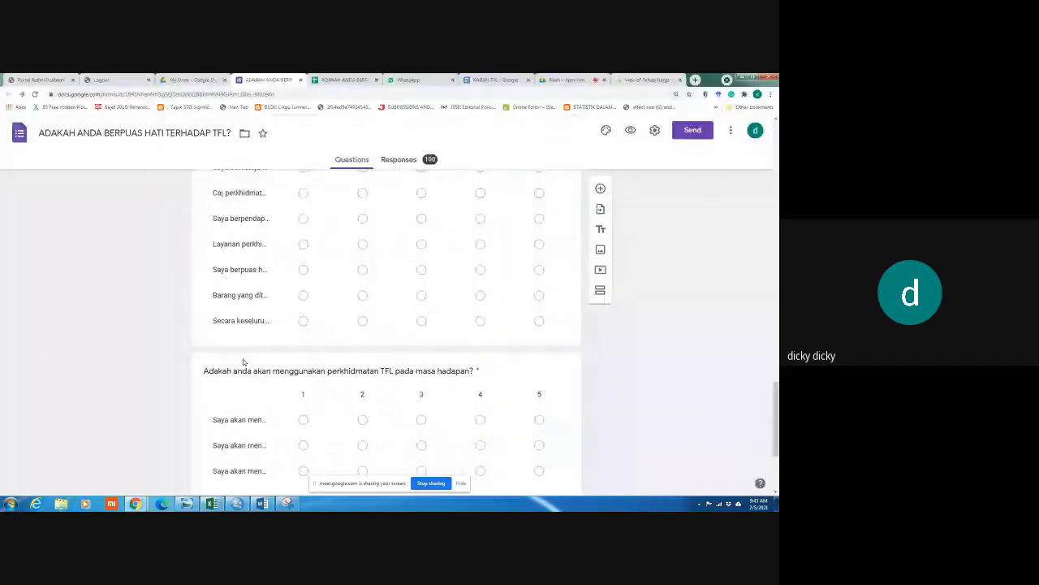
{"action": "left_click", "coordinate": [643, 80]}
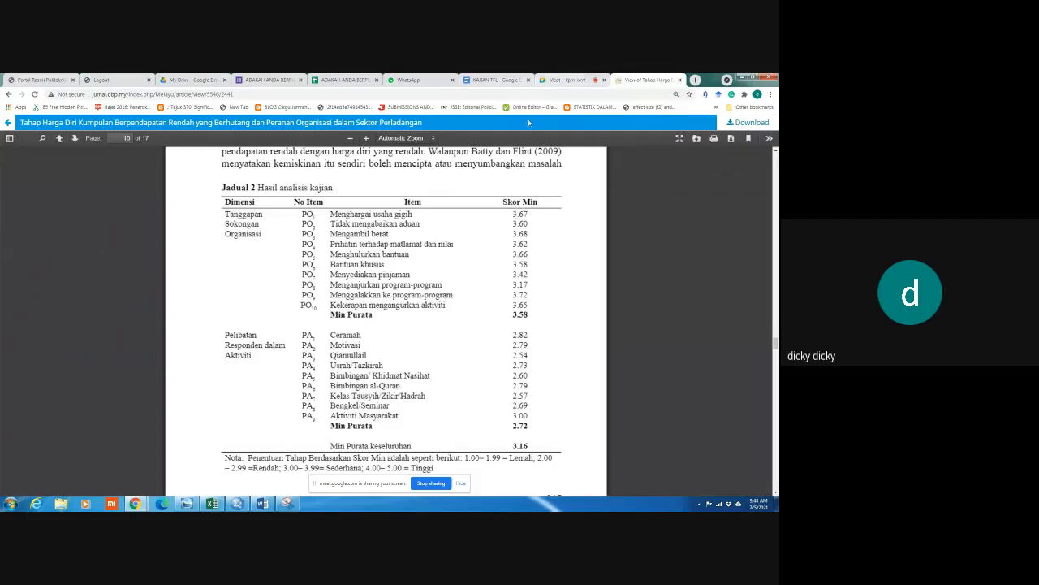
{"action": "key", "text": "alt+Tab"}
{"action": "scroll", "coordinate": [365, 204], "scroll_direction": "up", "scroll_amount": 11}
{"action": "scroll", "coordinate": [364, 203], "scroll_direction": "up", "scroll_amount": 3}
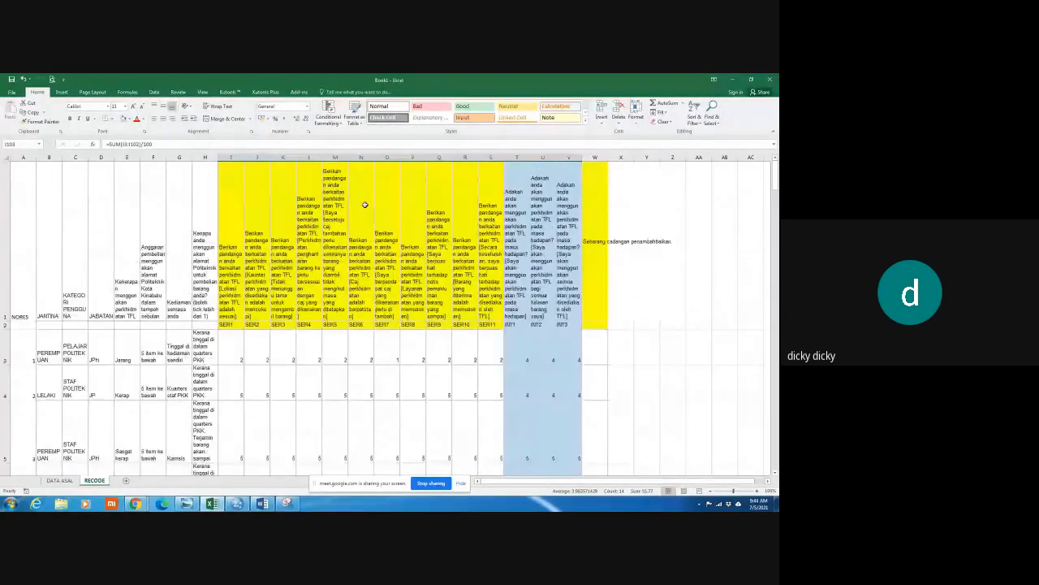
{"action": "left_click_drag", "start_coordinate": [232, 220], "coordinate": [572, 326]}
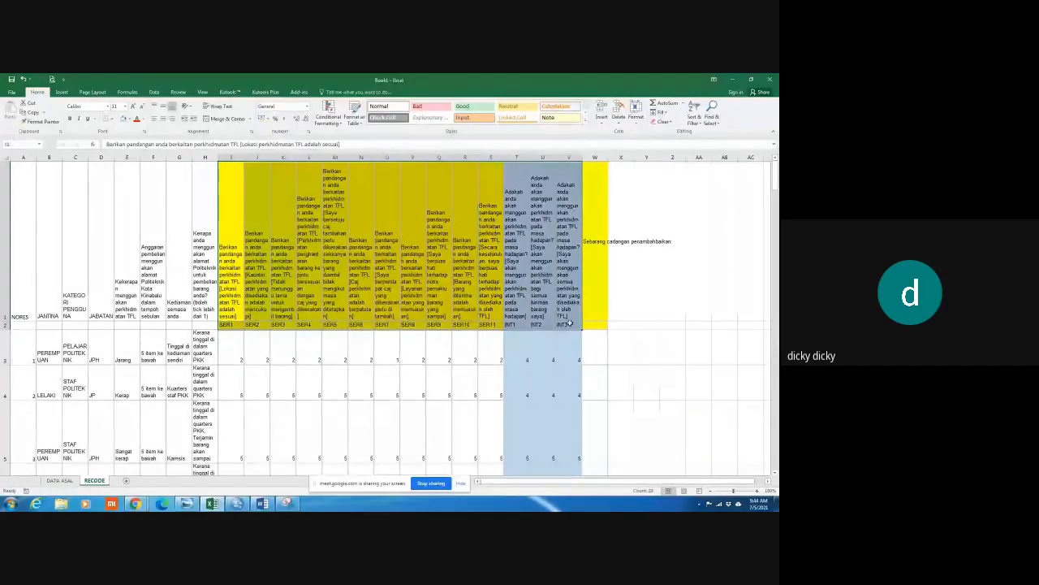
{"action": "right_click", "coordinate": [476, 191]}
{"action": "left_click", "coordinate": [492, 223]}
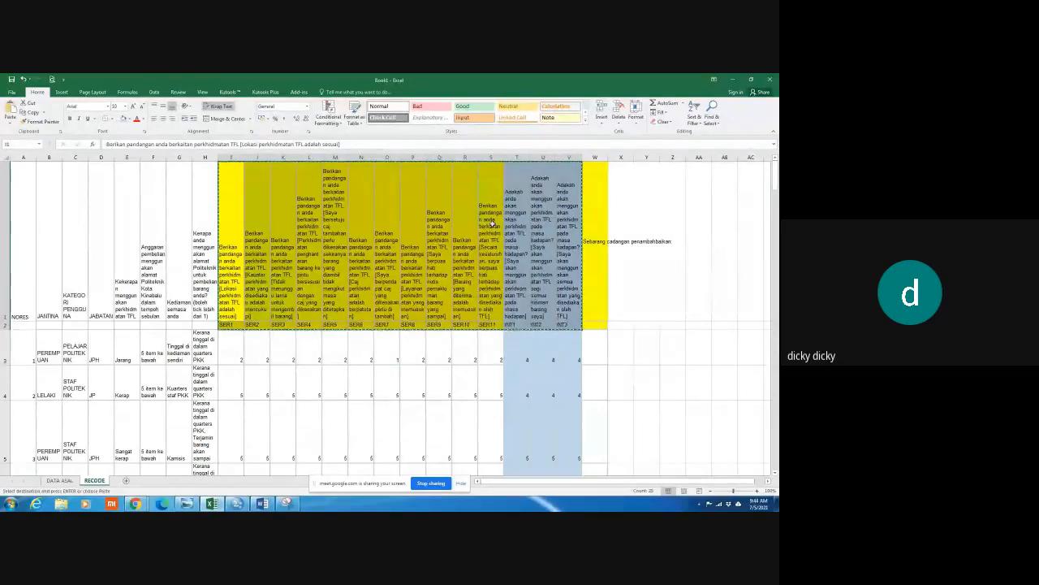
Hide the response rows 3 to 102 on the RECODE sheet and clear the pending copy selection
{"action": "left_click_drag", "start_coordinate": [6, 346], "coordinate": [73, 382]}
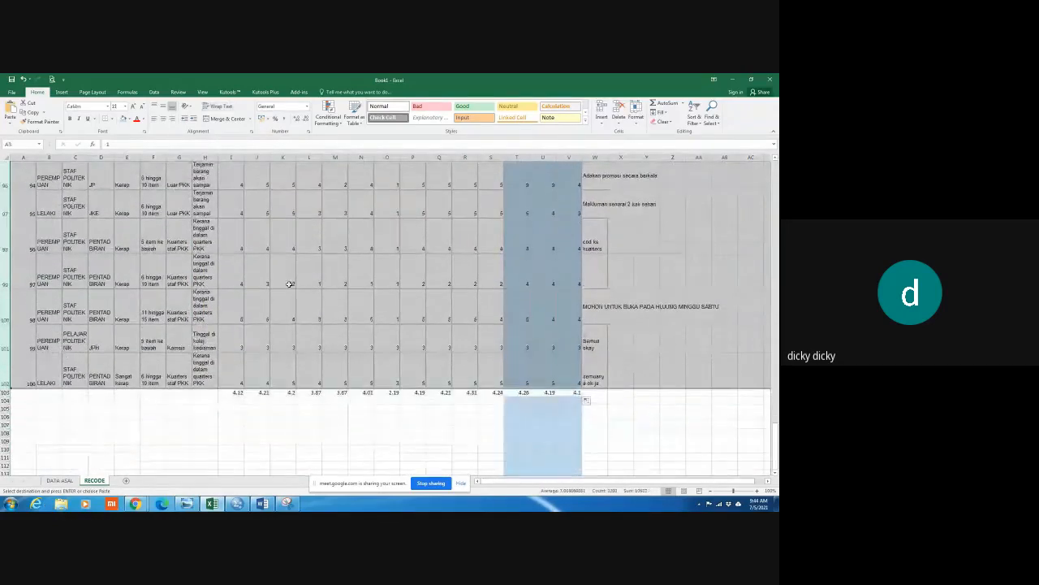
{"action": "right_click", "coordinate": [289, 283]}
{"action": "left_click", "coordinate": [312, 386]}
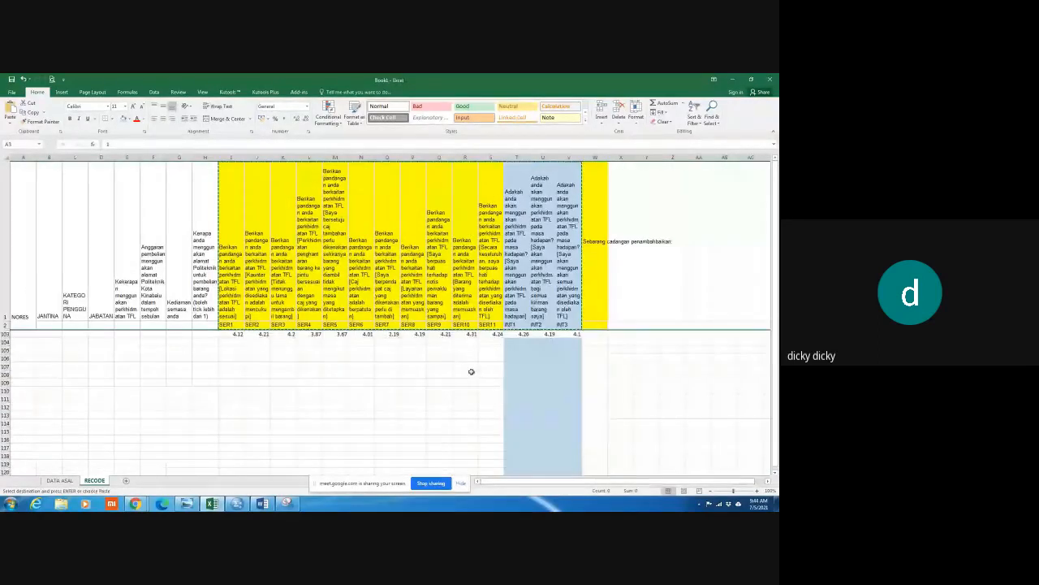
{"action": "left_click", "coordinate": [472, 372]}
{"action": "double_click", "coordinate": [489, 367]}
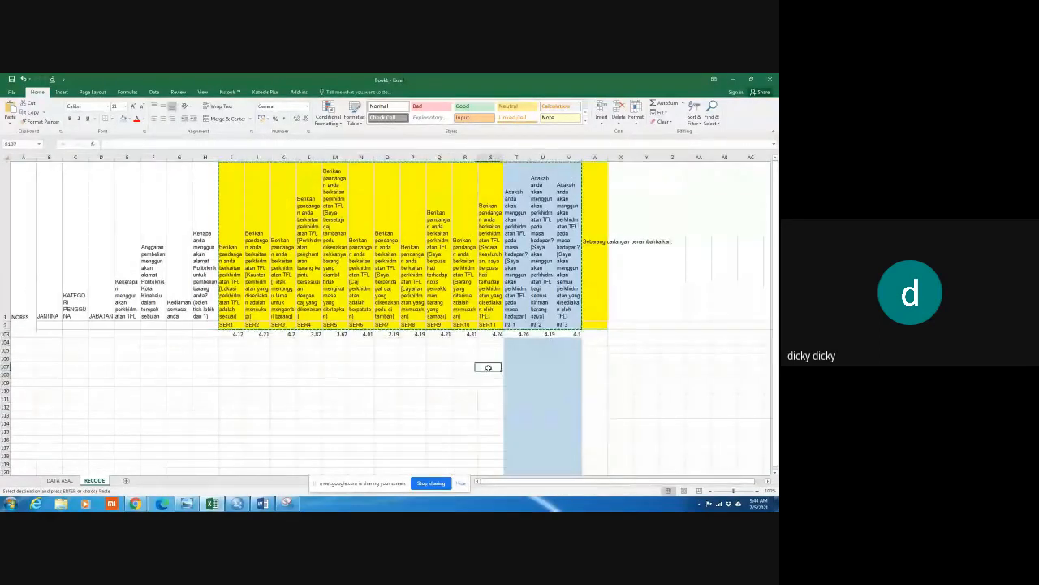
{"action": "left_click", "coordinate": [613, 369]}
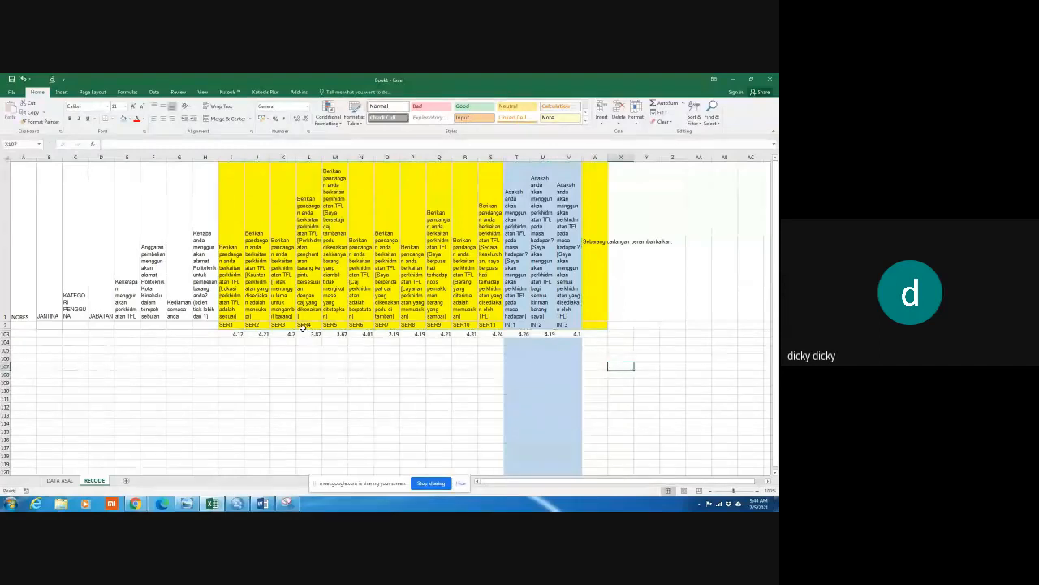
Copy the visible item headings, codes and means in I1:V103 and paste them into a new blank Word document
{"action": "mouse_move", "coordinate": [233, 278]}
{"action": "left_mouse_down"}
{"action": "mouse_move", "coordinate": [265, 332]}
{"action": "mouse_move", "coordinate": [582, 341]}
{"action": "left_mouse_up"}
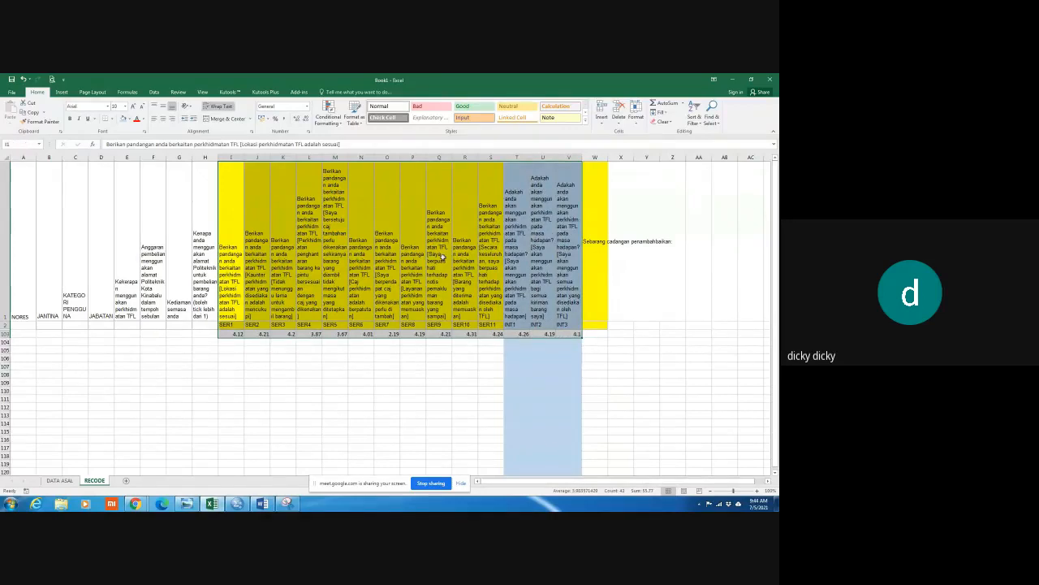
{"action": "right_click", "coordinate": [443, 258]}
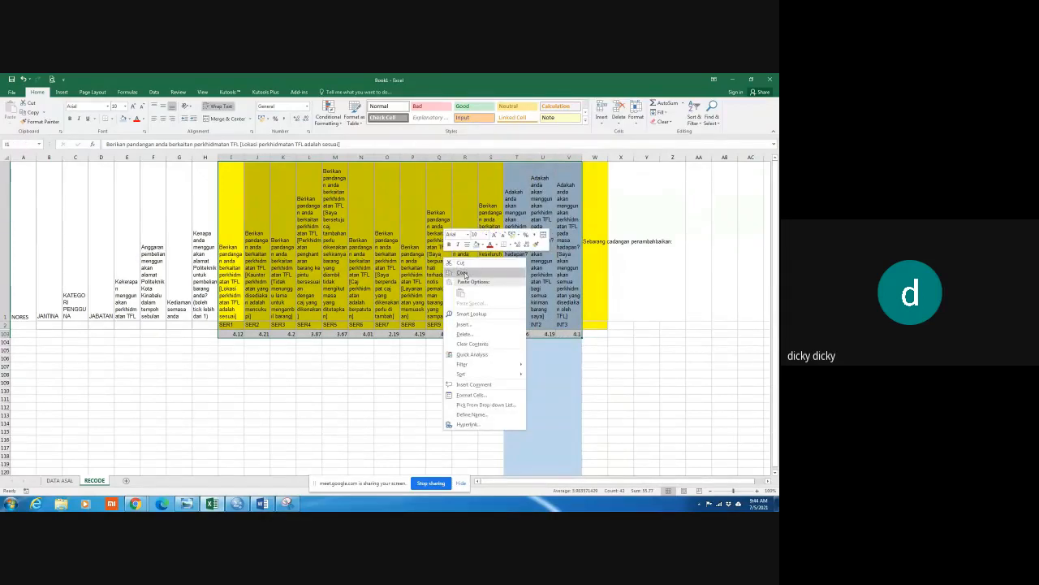
{"action": "left_click", "coordinate": [464, 274]}
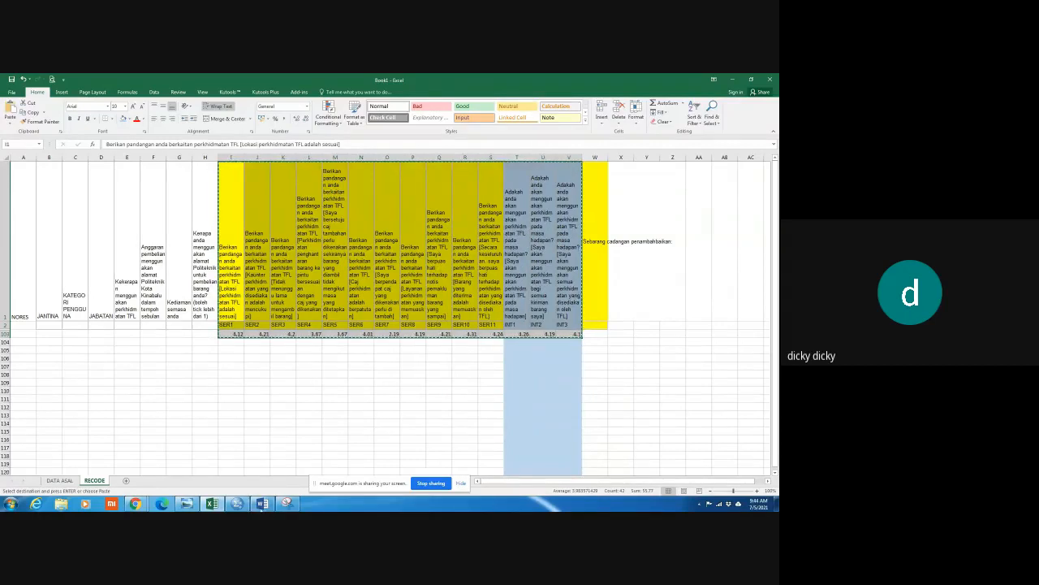
{"action": "left_click", "coordinate": [264, 506]}
{"action": "right_click", "coordinate": [263, 505]}
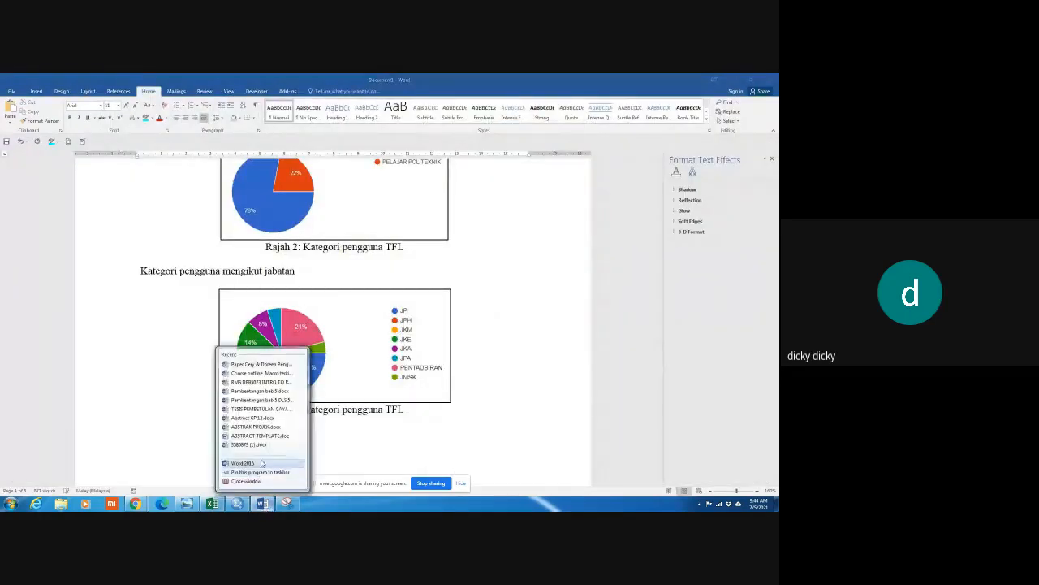
{"action": "left_click", "coordinate": [263, 466]}
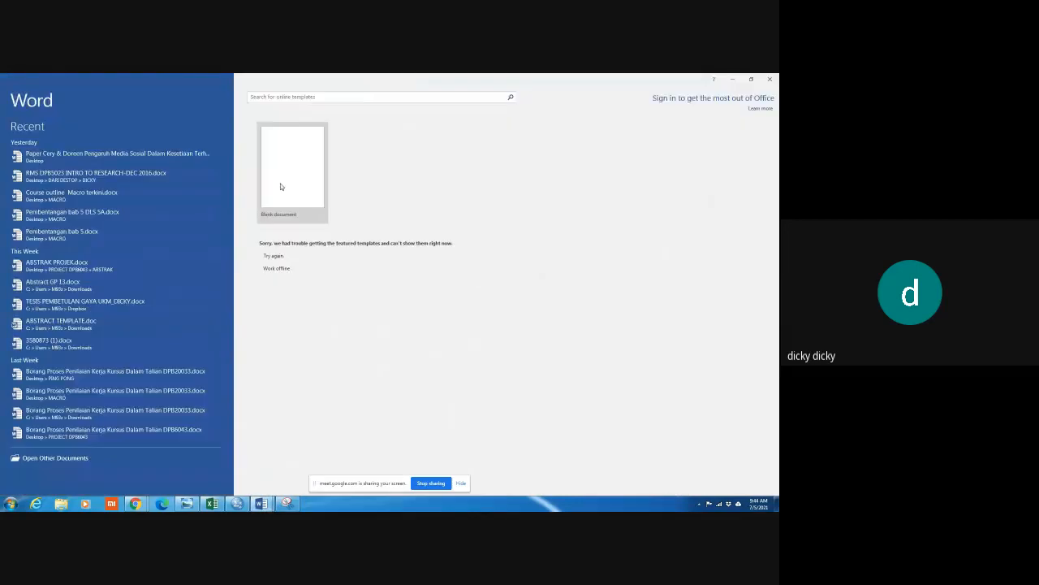
{"action": "left_click", "coordinate": [281, 187]}
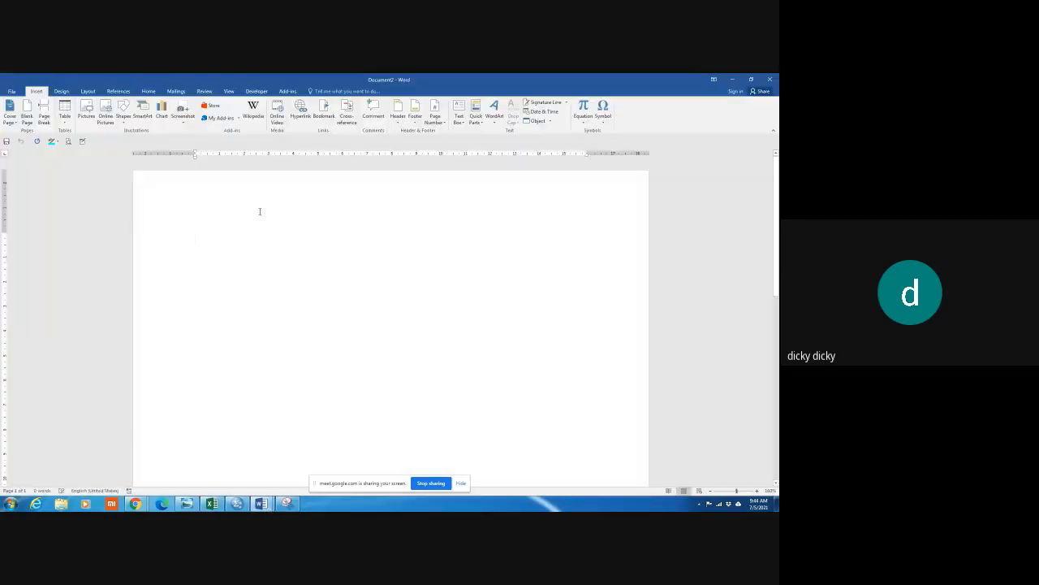
{"action": "key", "text": "ctrl+v"}
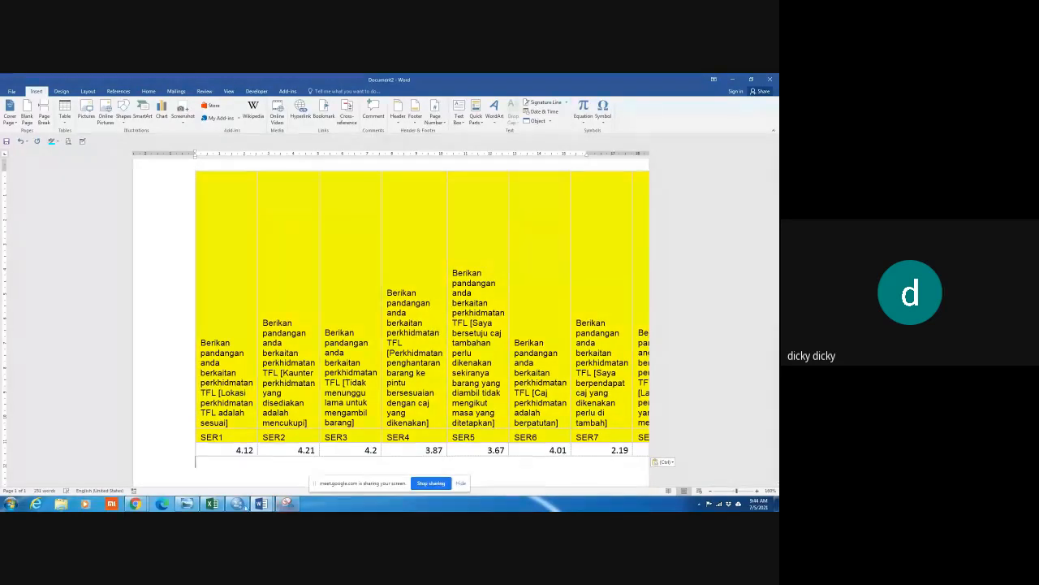
Examine the Jadual 2 item and mean score table in the journal article as a layout reference
{"action": "mouse_move", "coordinate": [138, 504]}
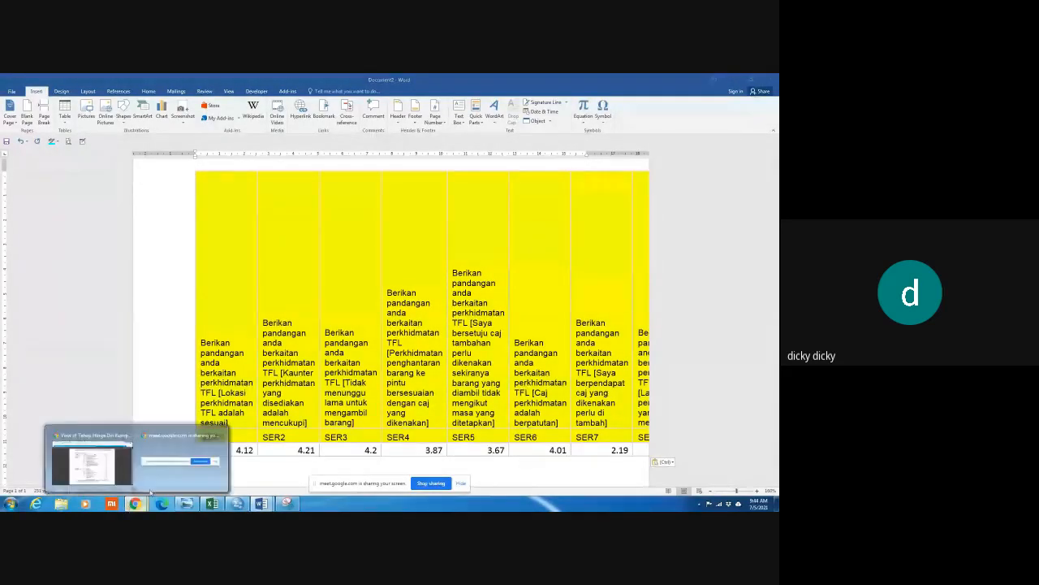
{"action": "left_click", "coordinate": [103, 475]}
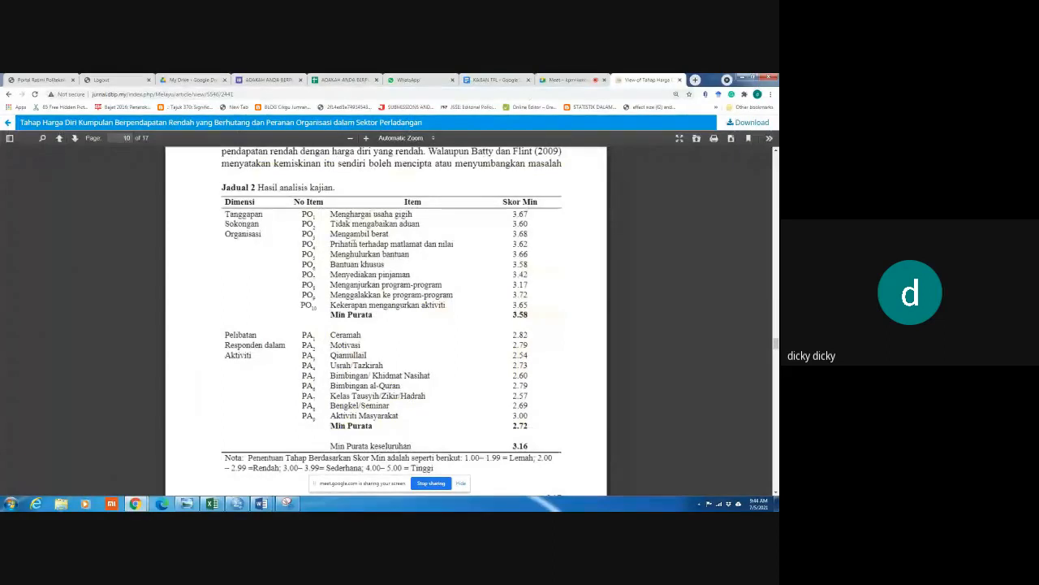
{"action": "left_click", "coordinate": [741, 77]}
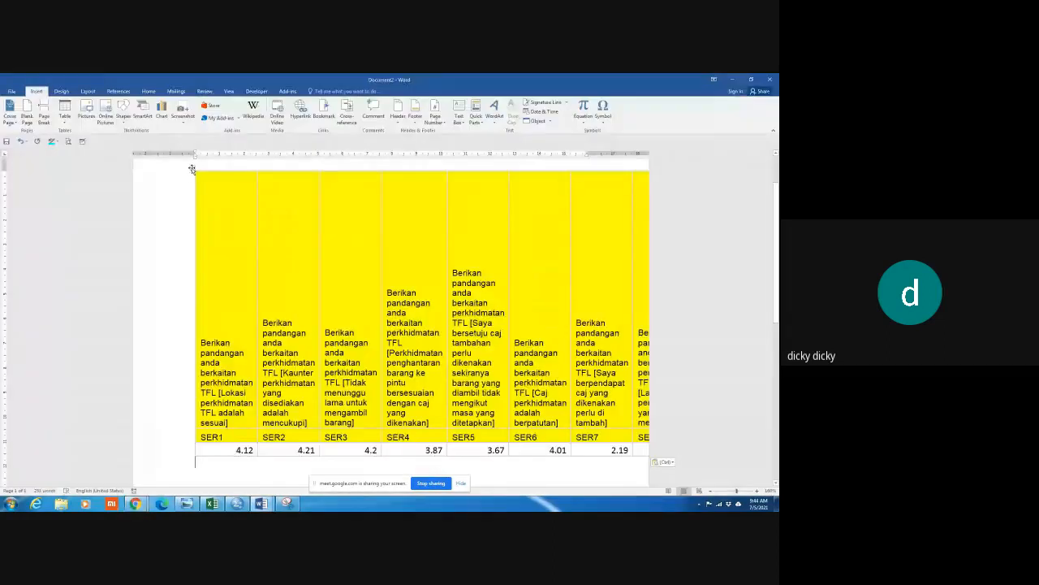
Copy the whole table from the Word document and paste it at B2 of a new sheet in the Excel workbook
{"action": "left_click", "coordinate": [193, 169]}
{"action": "right_click", "coordinate": [193, 169]}
{"action": "left_click", "coordinate": [214, 185]}
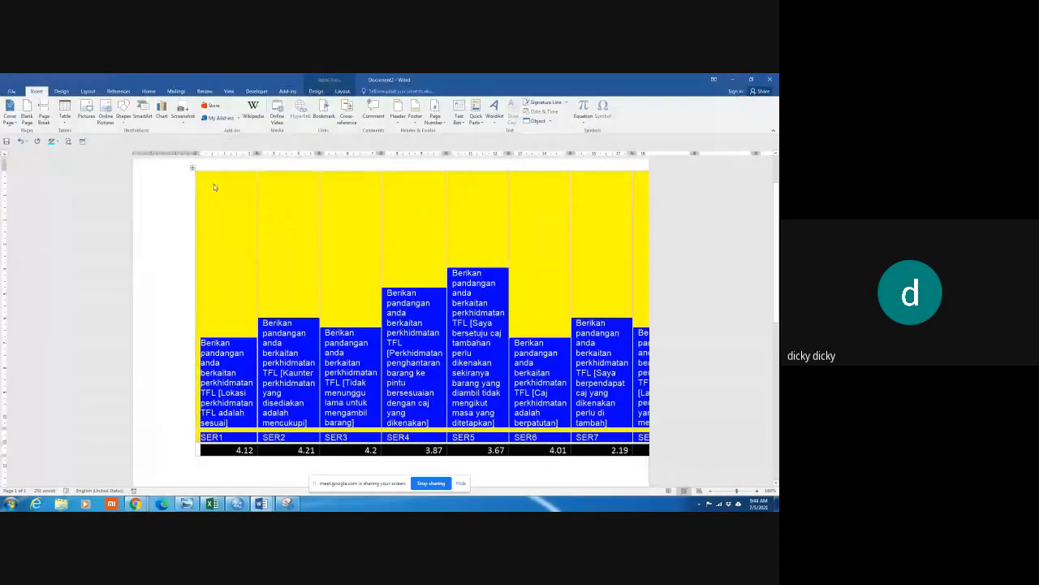
{"action": "left_click", "coordinate": [211, 504]}
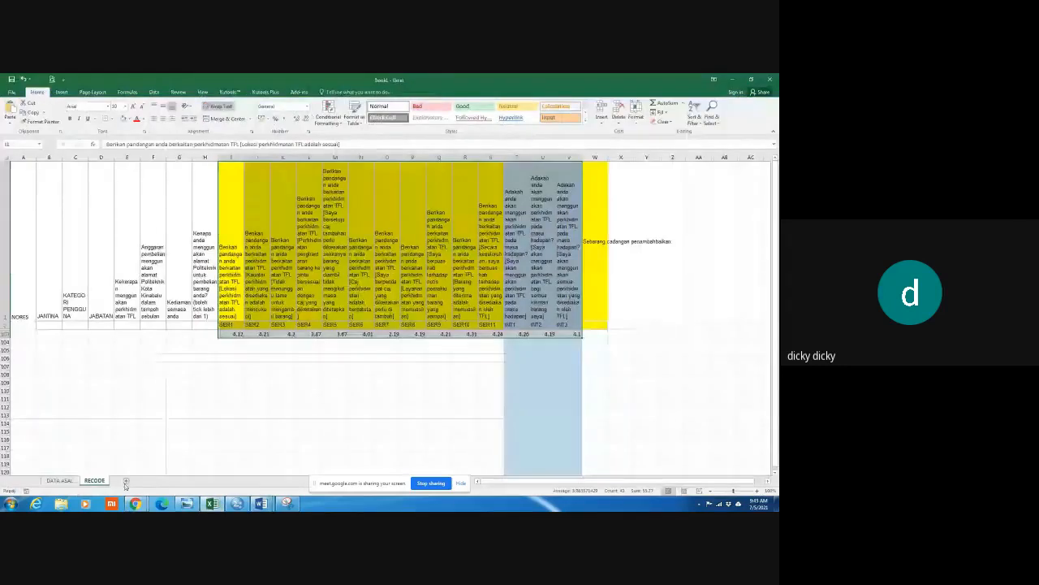
{"action": "left_click", "coordinate": [126, 480]}
{"action": "left_click", "coordinate": [51, 174]}
{"action": "key", "text": "ctrl+v"}
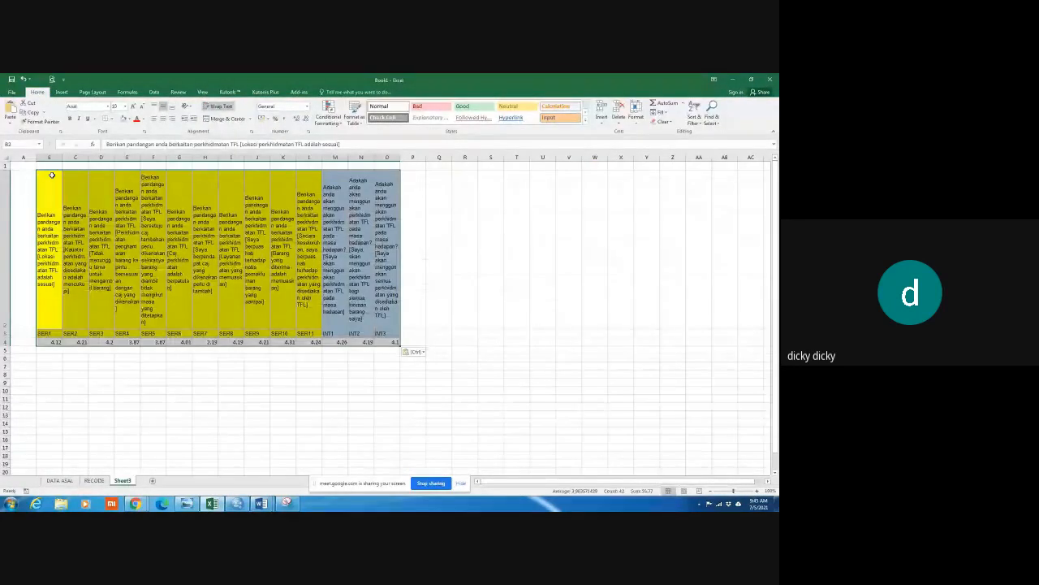
Copy the pasted item, code and mean table B2:O4 and paste it transposed at C12
{"action": "left_click_drag", "start_coordinate": [51, 175], "coordinate": [385, 342]}
{"action": "right_click", "coordinate": [360, 272]}
{"action": "left_click", "coordinate": [382, 291]}
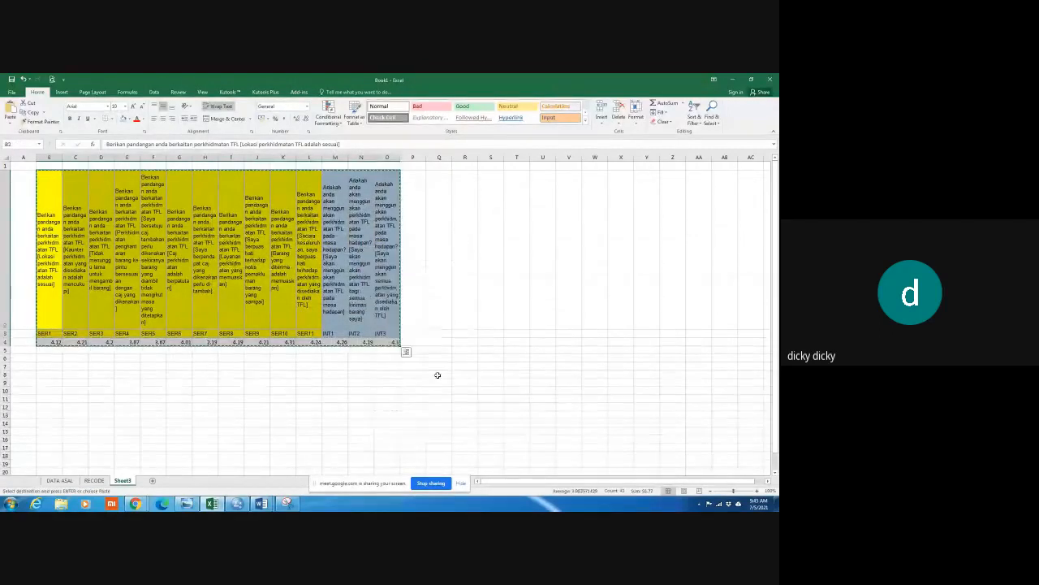
{"action": "scroll", "coordinate": [64, 204], "scroll_direction": "down", "scroll_amount": 3}
{"action": "left_click", "coordinate": [75, 179]}
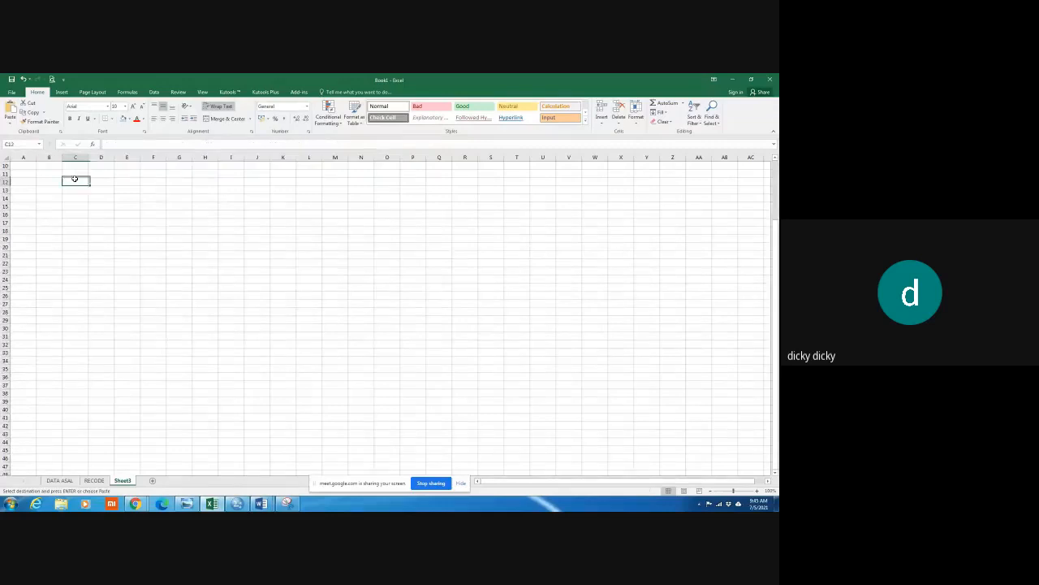
{"action": "right_click", "coordinate": [75, 180]}
{"action": "left_click", "coordinate": [127, 216]}
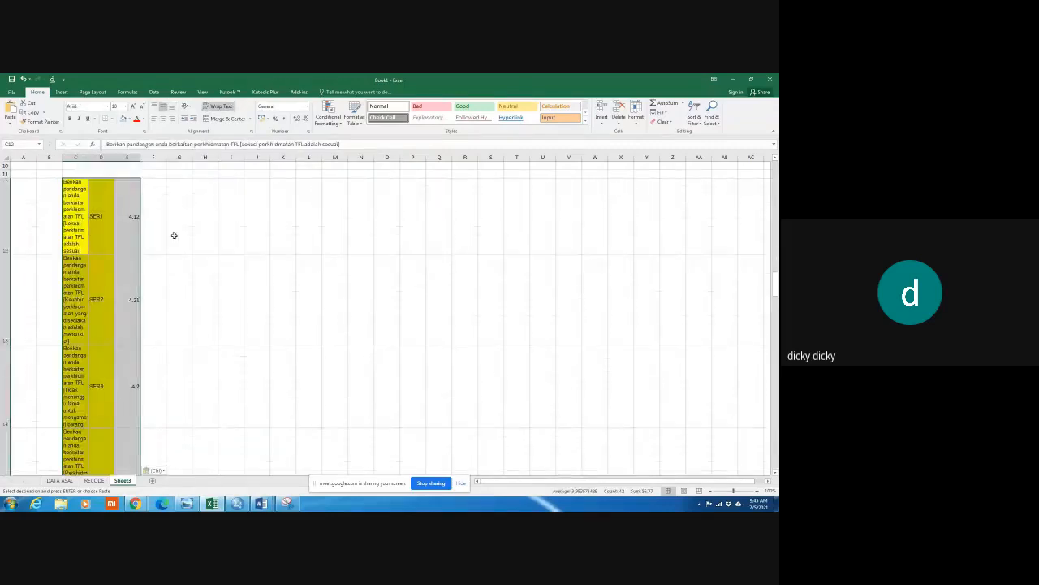
Widen columns C, D and E so the transposed item texts, codes and means have more room
{"action": "left_click_drag", "start_coordinate": [88, 157], "coordinate": [260, 157]}
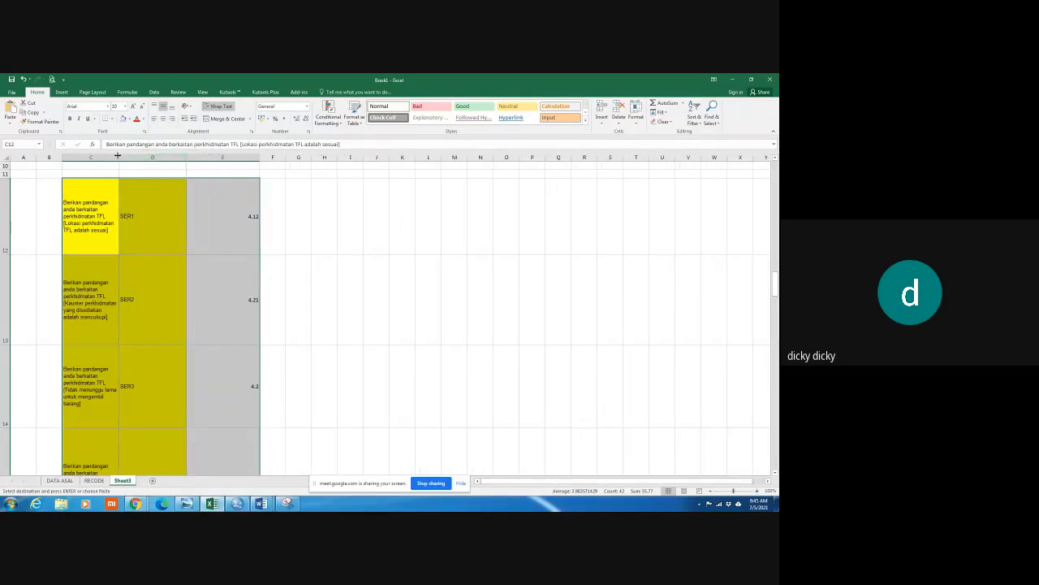
{"action": "left_click_drag", "start_coordinate": [187, 157], "coordinate": [183, 157]}
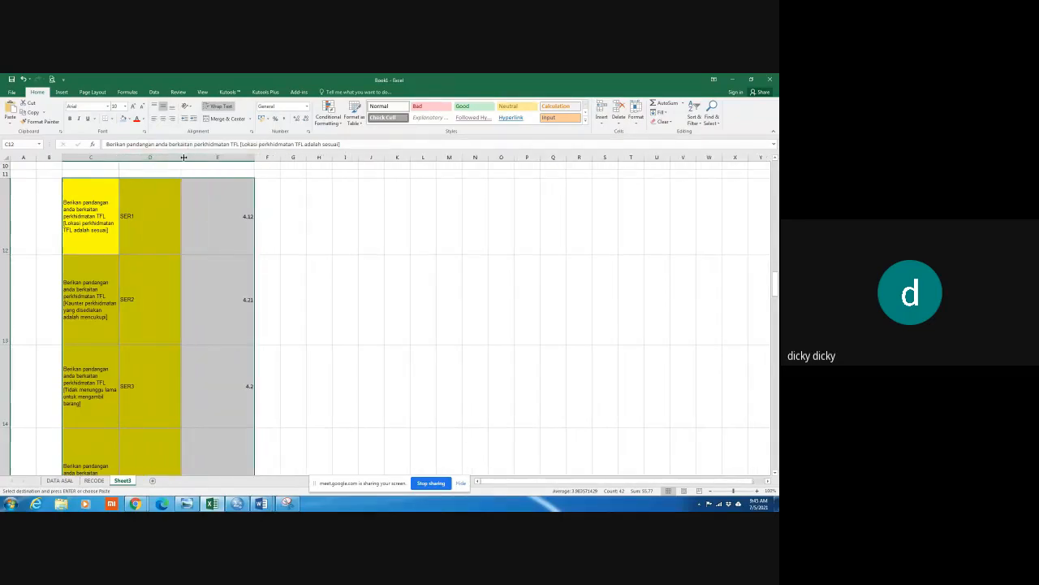
{"action": "left_click_drag", "start_coordinate": [255, 157], "coordinate": [253, 156]}
Delete rows 2 to 7 holding the original horizontal table and fit column D's width to the item codes
{"action": "scroll", "coordinate": [268, 223], "scroll_direction": "up", "scroll_amount": 5}
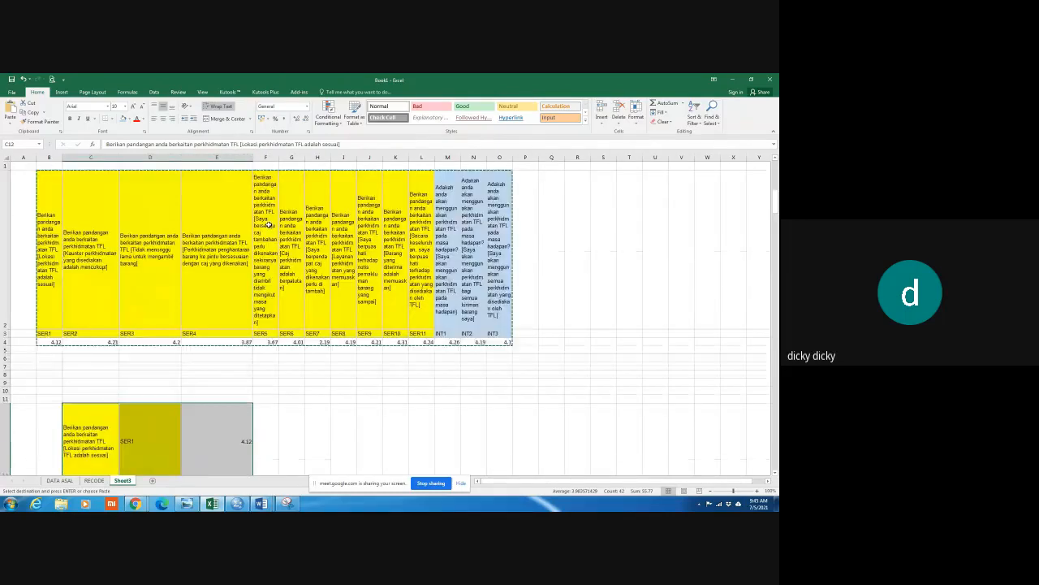
{"action": "left_click_drag", "start_coordinate": [8, 244], "coordinate": [17, 368]}
{"action": "right_click", "coordinate": [231, 236]}
{"action": "left_click", "coordinate": [260, 305]}
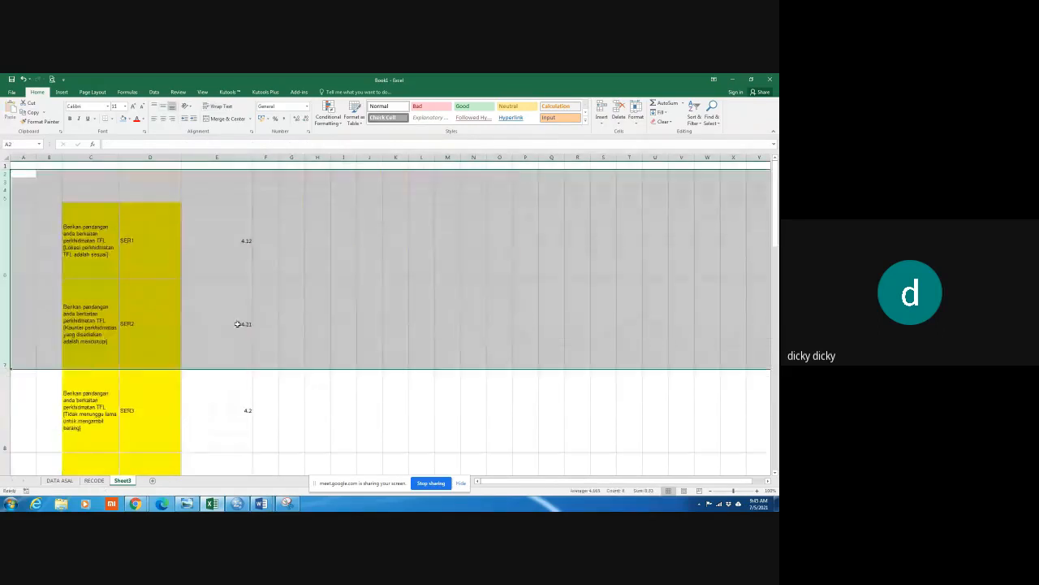
{"action": "left_click", "coordinate": [318, 317]}
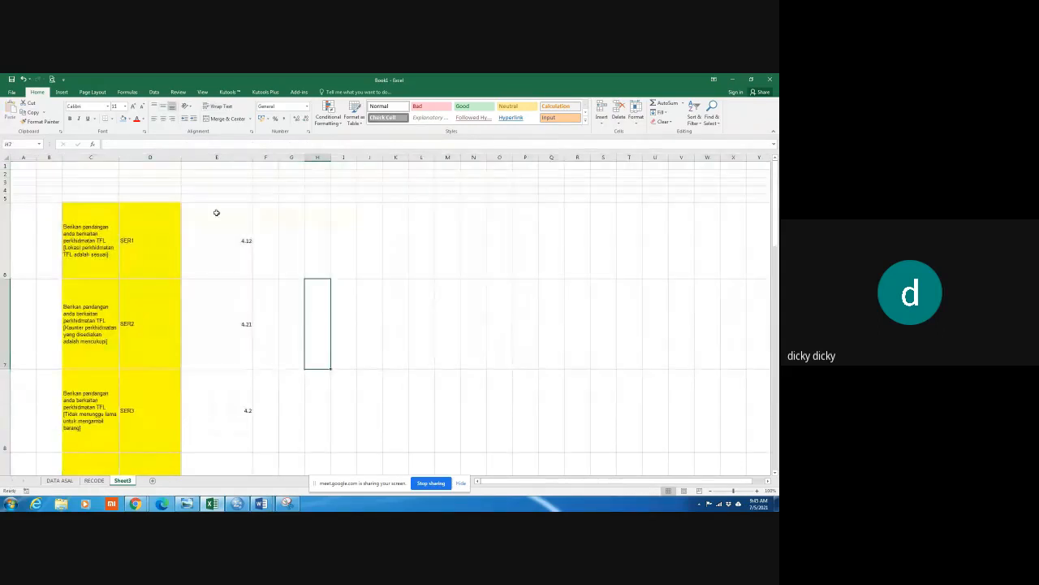
{"action": "double_click", "coordinate": [181, 158]}
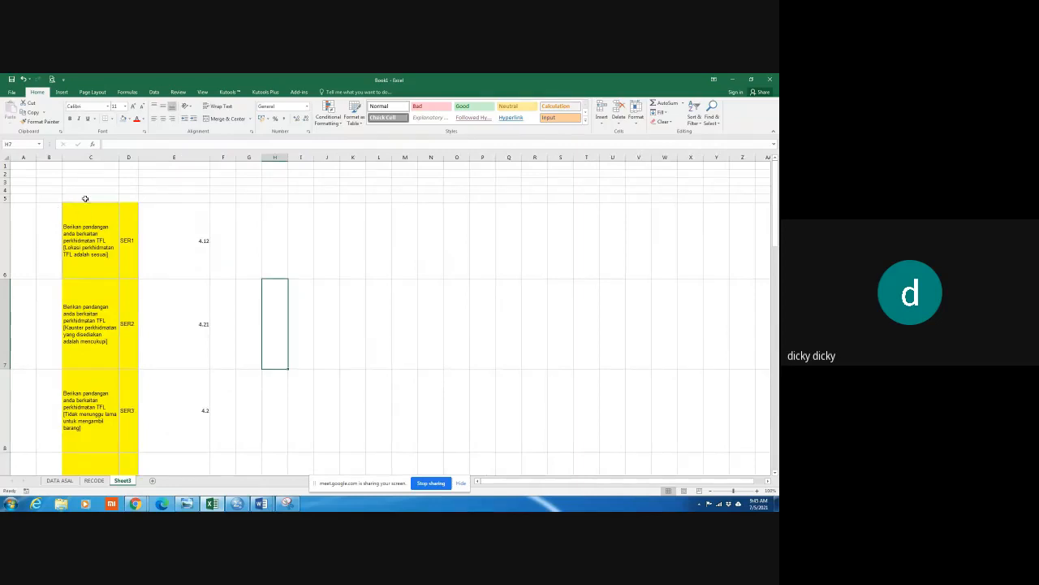
Enter the heading "Pemboleh ubah" in B5 and fit column B's width to it
{"action": "left_click", "coordinate": [48, 198]}
{"action": "key", "text": "alt+Tab"}
{"action": "key", "text": "alt+Tab"}
{"action": "key", "text": "alt+Tab"}
{"action": "key", "text": "Tab"}
{"action": "key", "text": "Tab"}
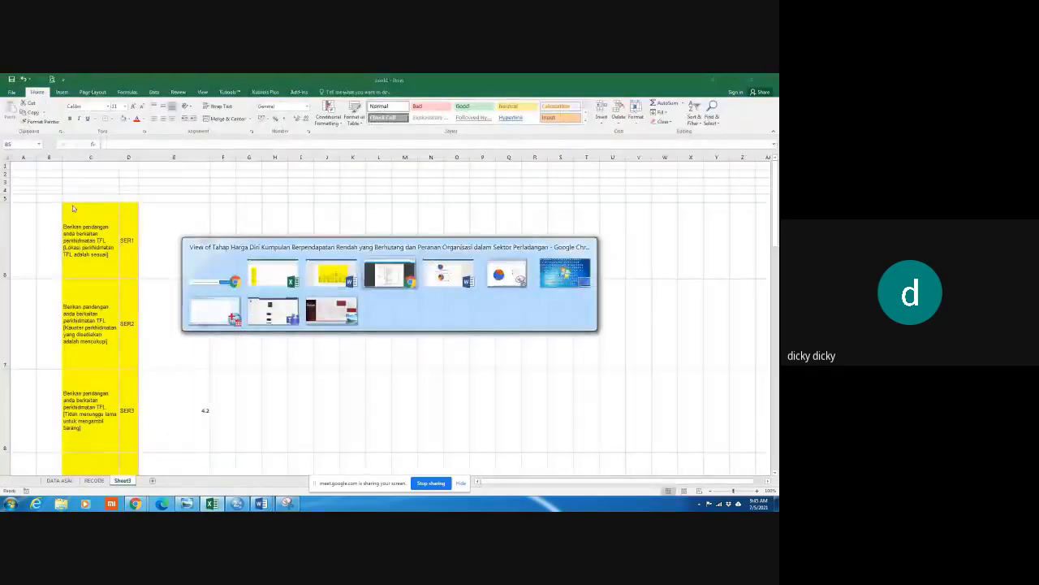
{"action": "key", "text": "alt+Tab"}
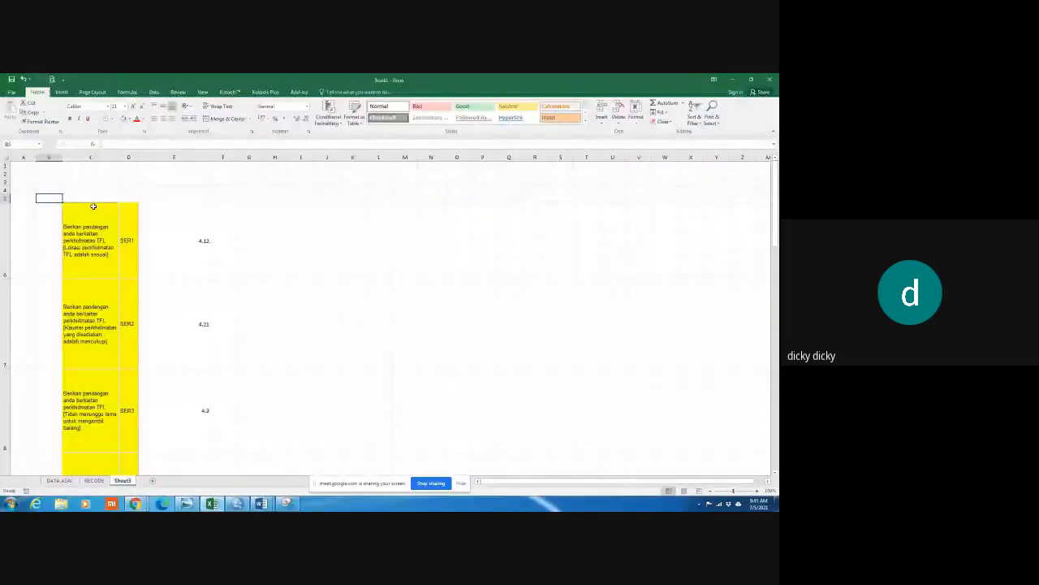
{"action": "type", "text": "pEMBOLEH ubah"}
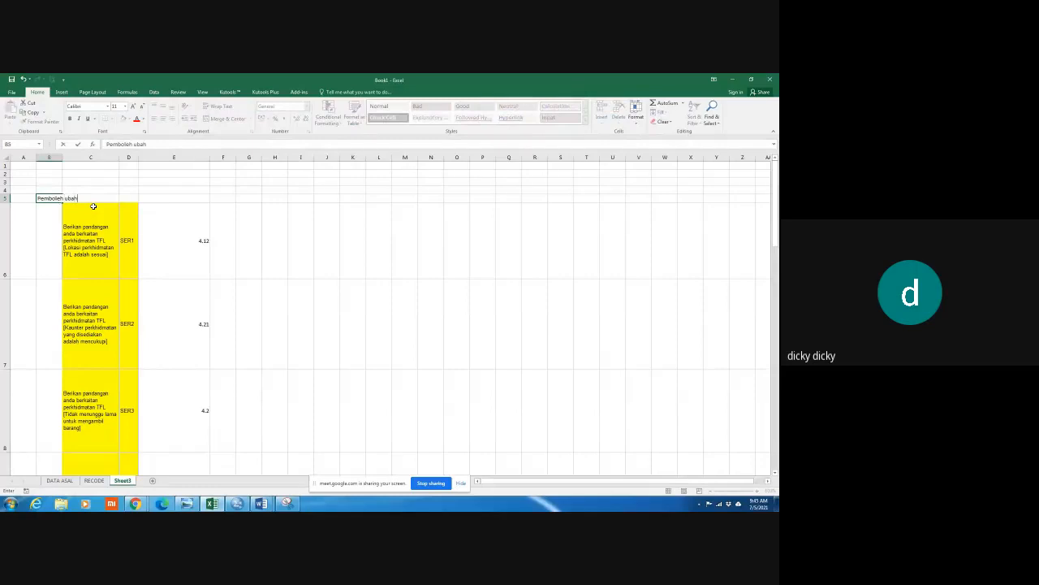
{"action": "left_click", "coordinate": [148, 220]}
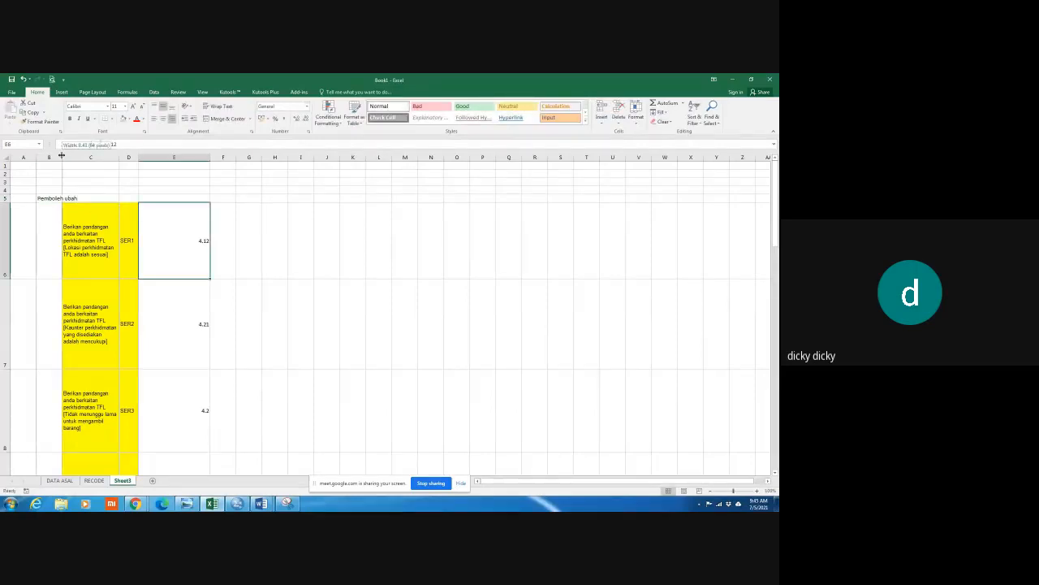
{"action": "double_click", "coordinate": [62, 157]}
Check the section titles in the Google Form, enter "Perkhidmatan TFL" in B6 beside SER1 and widen column B to fit
{"action": "left_click", "coordinate": [59, 248]}
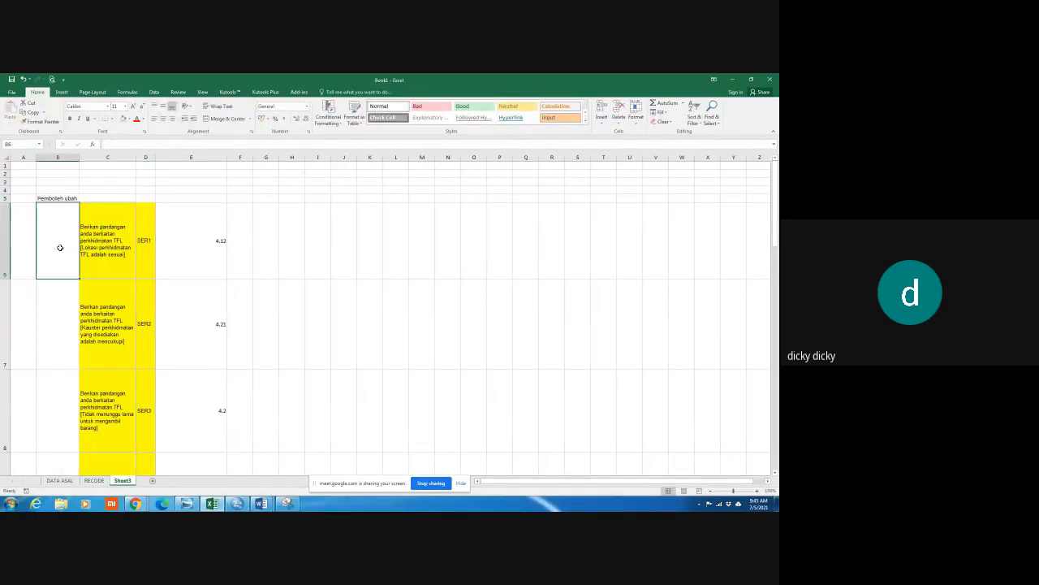
{"action": "key", "text": "alt+Tab"}
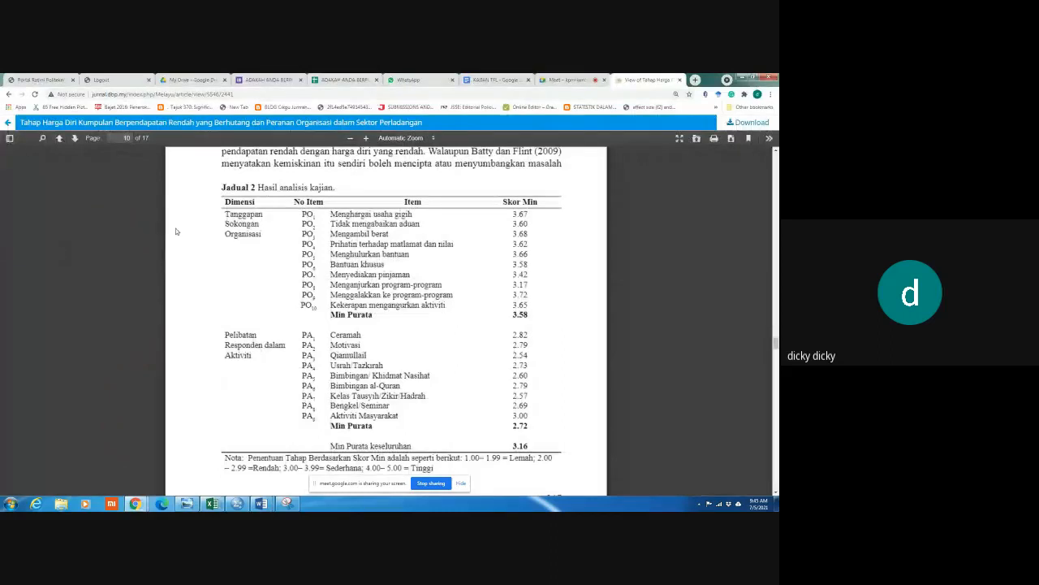
{"action": "left_click", "coordinate": [270, 79]}
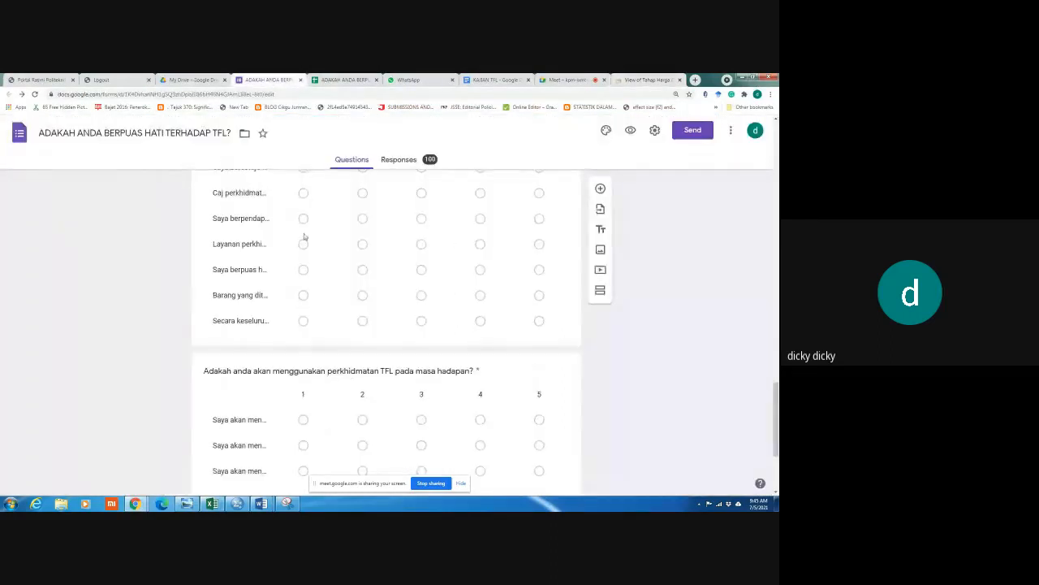
{"action": "scroll", "coordinate": [305, 243], "scroll_direction": "up", "scroll_amount": 2}
{"action": "scroll", "coordinate": [307, 270], "scroll_direction": "up", "scroll_amount": 3}
{"action": "scroll", "coordinate": [307, 268], "scroll_direction": "down", "scroll_amount": 1}
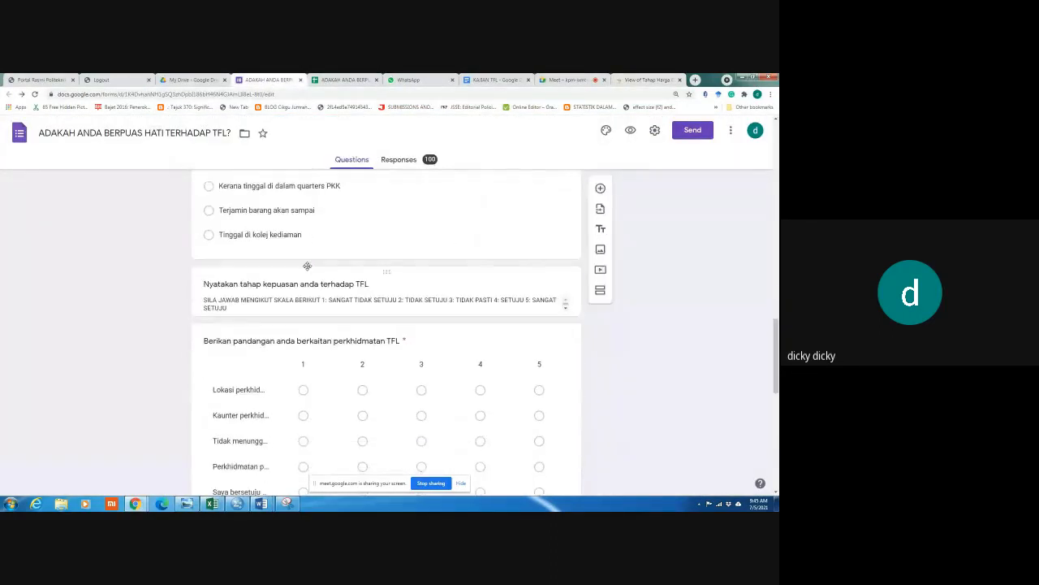
{"action": "key", "text": "alt+Tab"}
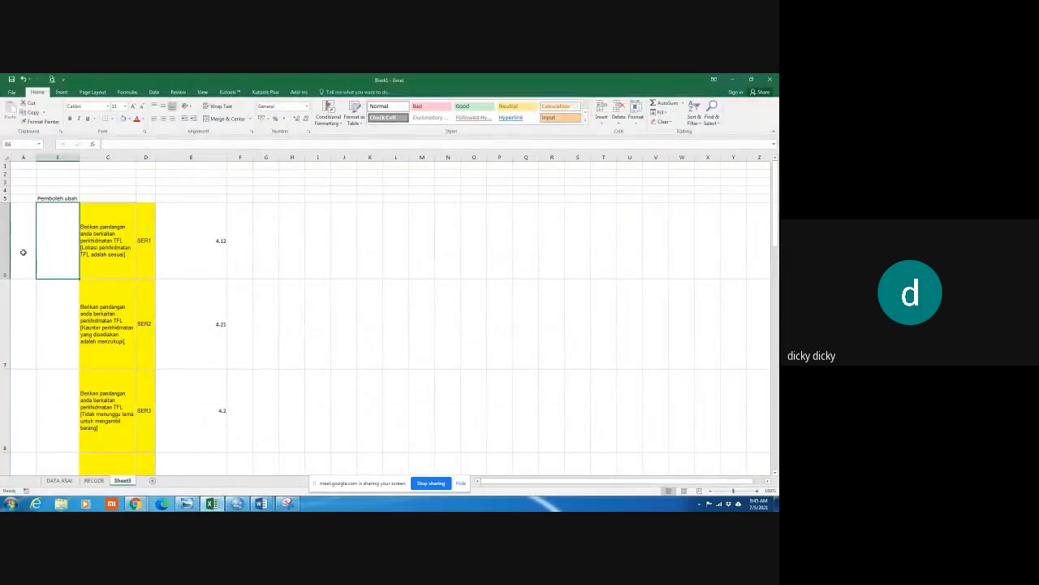
{"action": "type", "text": "Perk"}
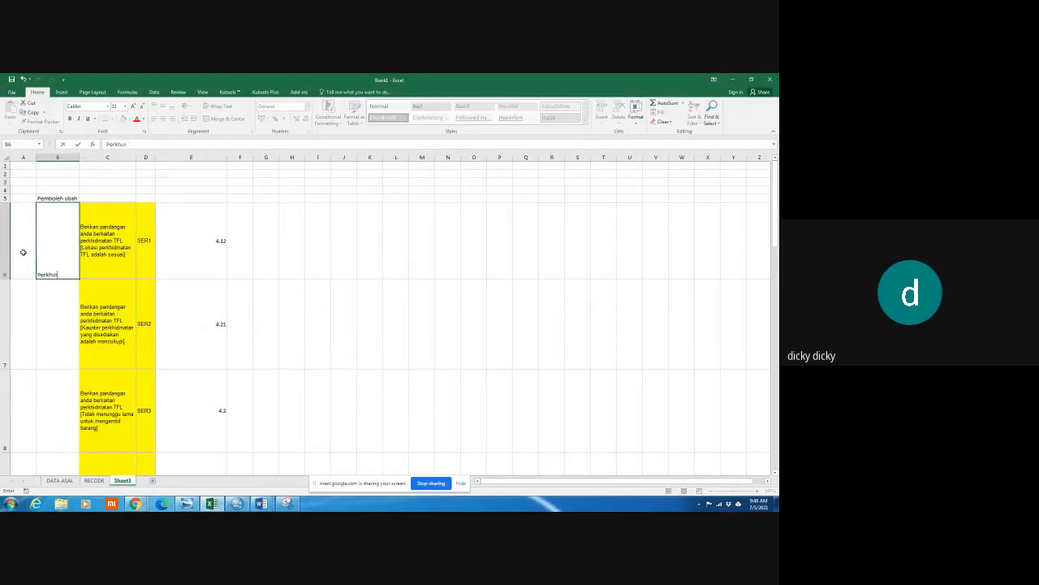
{"action": "type", "text": "hidmatan TF"}
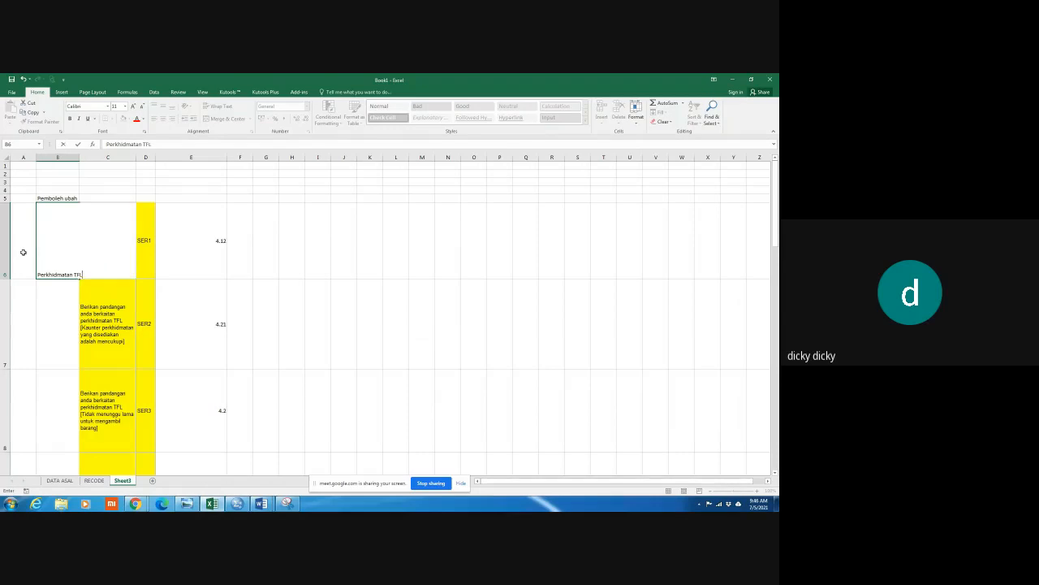
{"action": "type", "text": "L"}
{"action": "left_click", "coordinate": [285, 337]}
{"action": "left_click_drag", "start_coordinate": [82, 154], "coordinate": [86, 154]}
Enter "Keinginan untuk menggunakan perkhidmatan TFL pada masa hadapan" in B17 beside item INT1
{"action": "scroll", "coordinate": [121, 342], "scroll_direction": "down", "scroll_amount": 4}
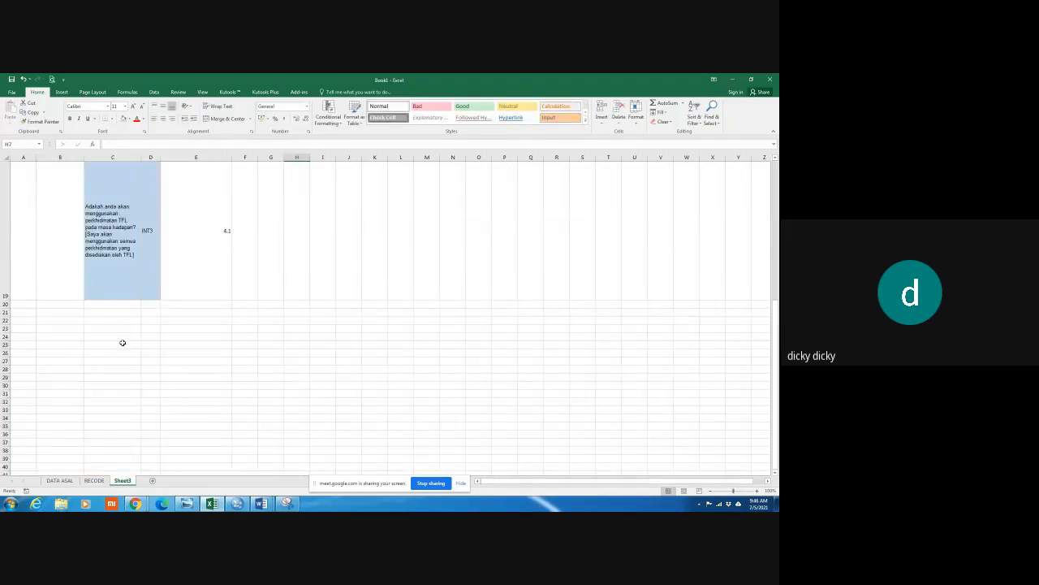
{"action": "scroll", "coordinate": [122, 343], "scroll_direction": "up", "scroll_amount": 1}
{"action": "left_click", "coordinate": [63, 318]}
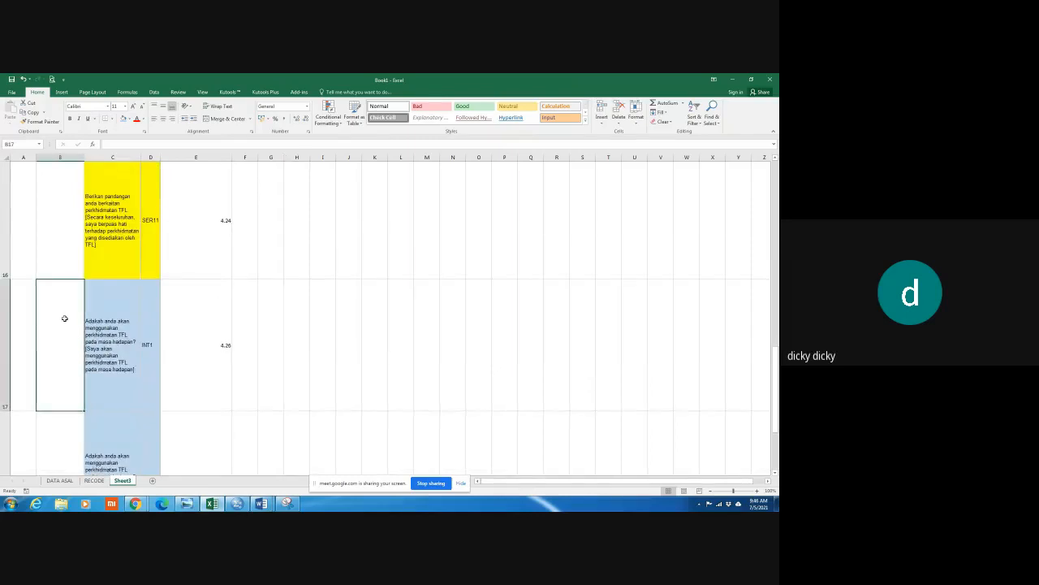
{"action": "type", "text": "keinginan untuk"}
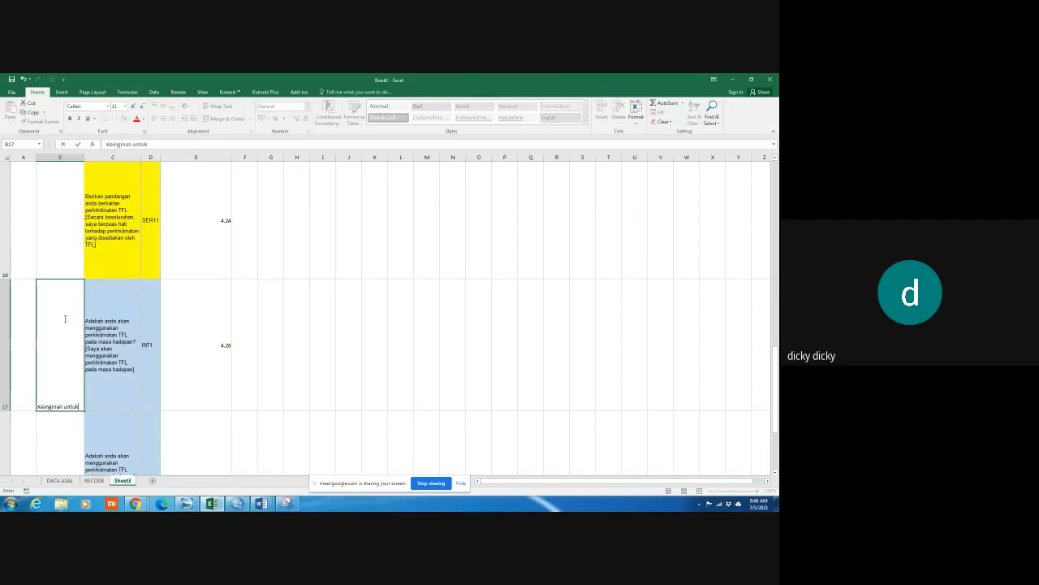
{"action": "type", "text": " menggn"}
{"action": "key", "text": "BackSpace"}
{"action": "type", "text": "unakan "}
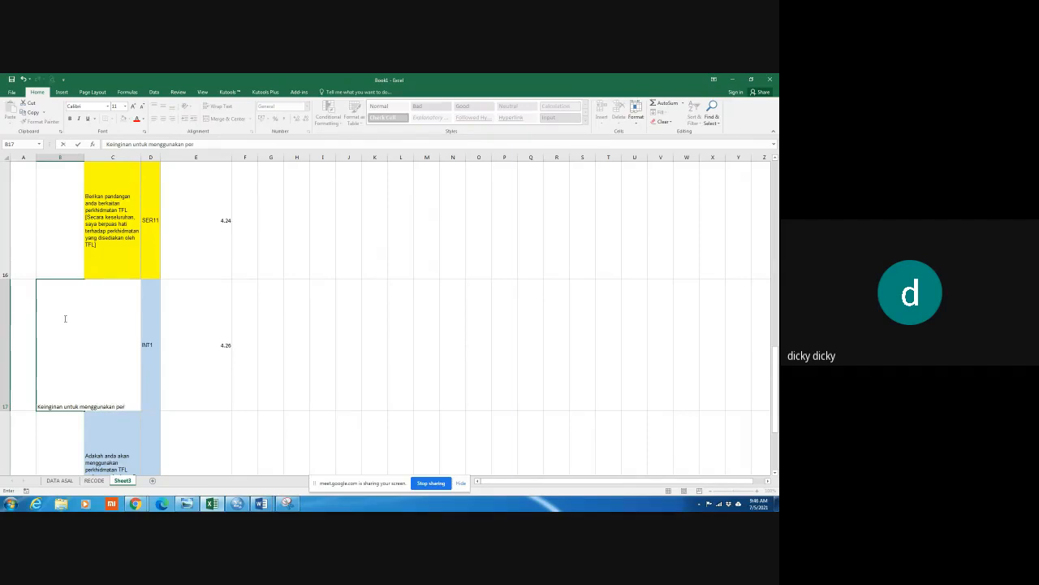
{"action": "type", "text": "perkhidmatan "}
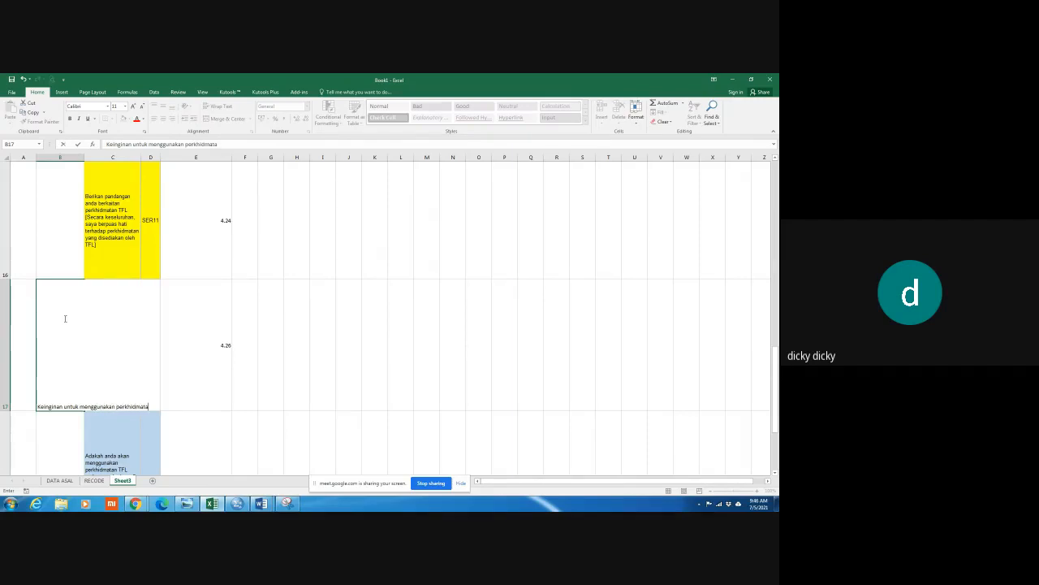
{"action": "type", "text": "TFL pada ma"}
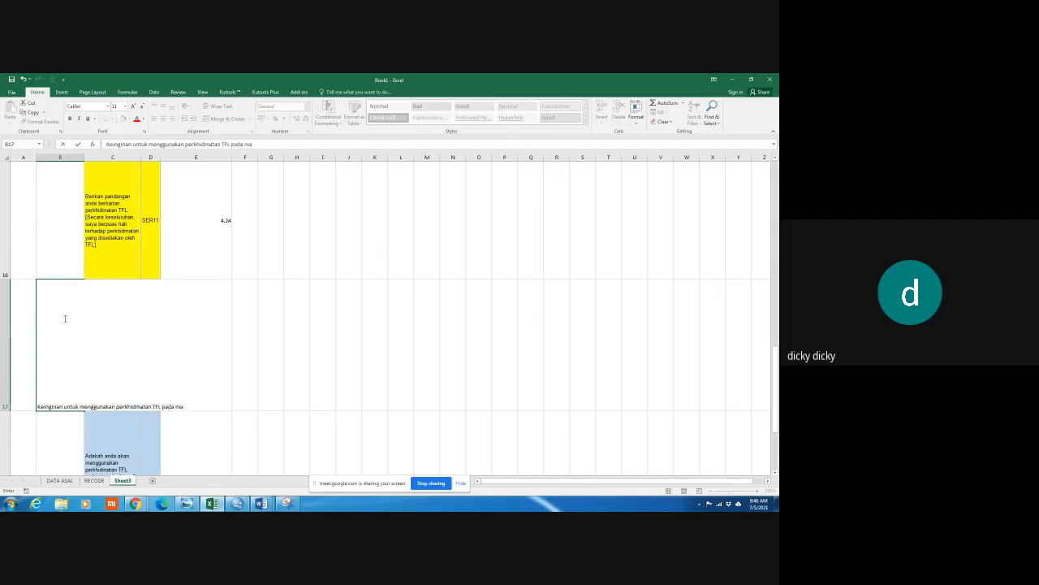
{"action": "type", "text": "sa hadapa"}
{"action": "left_click", "coordinate": [429, 420]}
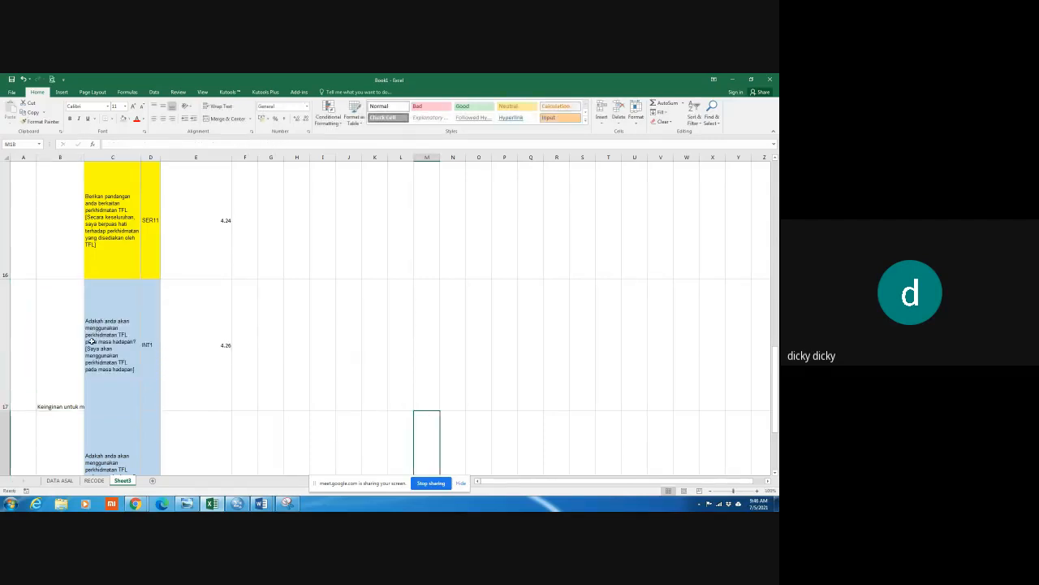
Turn on text wrapping for the long variable name in B17
{"action": "left_click", "coordinate": [79, 342]}
{"action": "right_click", "coordinate": [79, 342]}
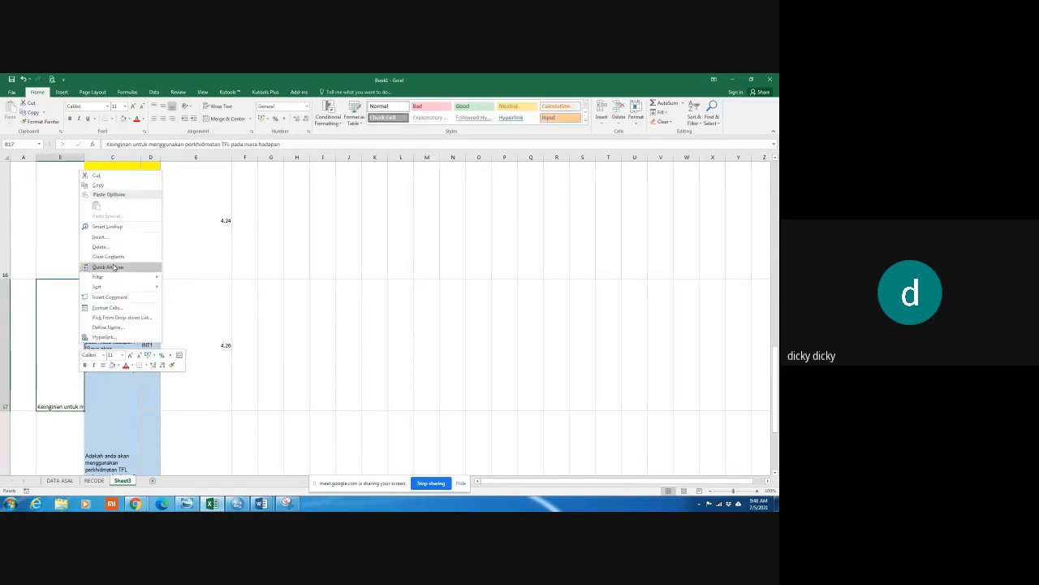
{"action": "left_click", "coordinate": [116, 310]}
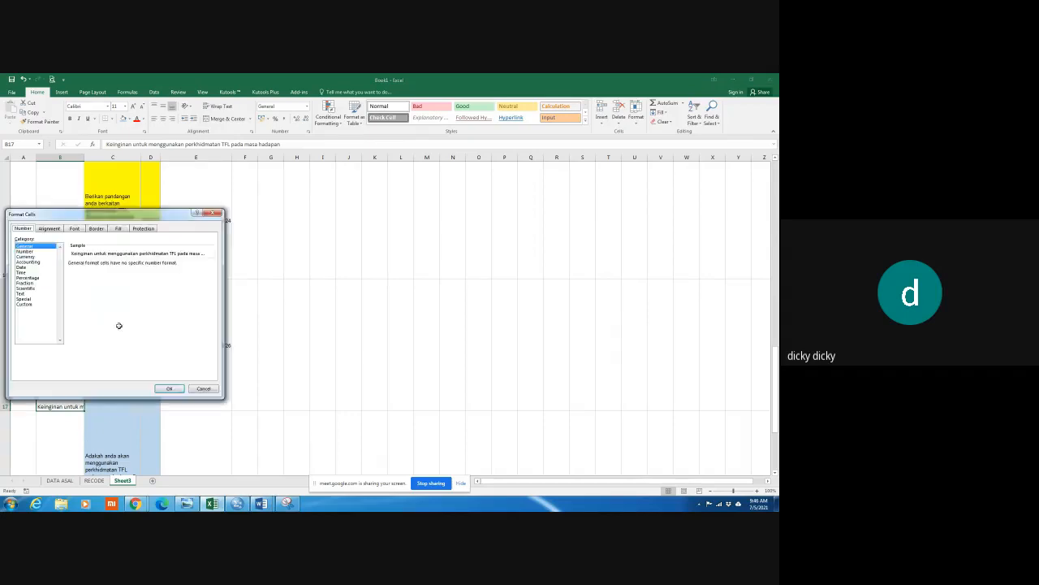
{"action": "left_click", "coordinate": [48, 228]}
{"action": "left_click", "coordinate": [39, 297]}
{"action": "left_click", "coordinate": [169, 388]}
{"action": "left_click", "coordinate": [220, 366]}
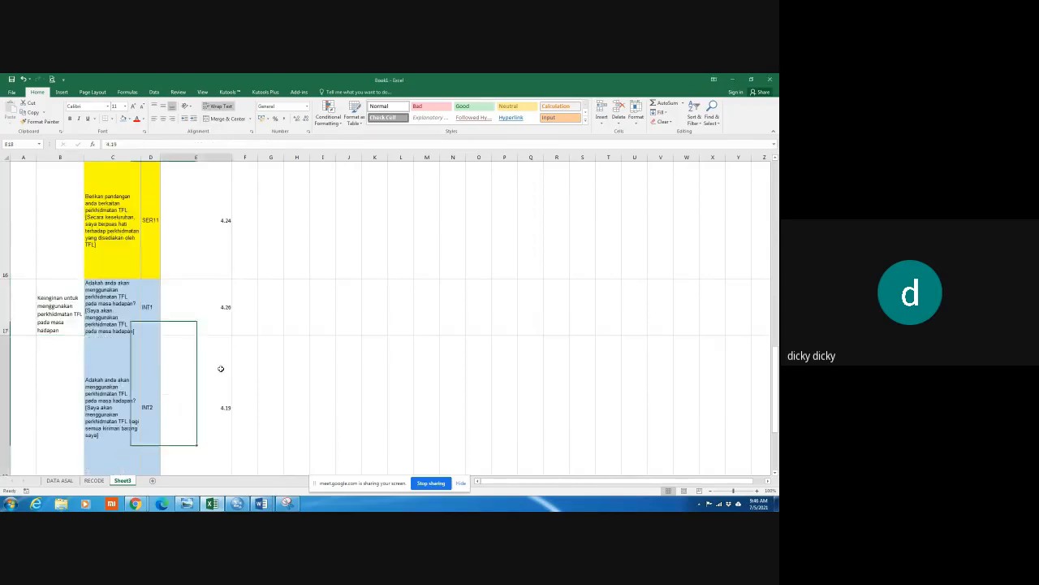
Widen the item text column C so each question takes up fewer lines
{"action": "scroll", "coordinate": [220, 367], "scroll_direction": "up", "scroll_amount": 5}
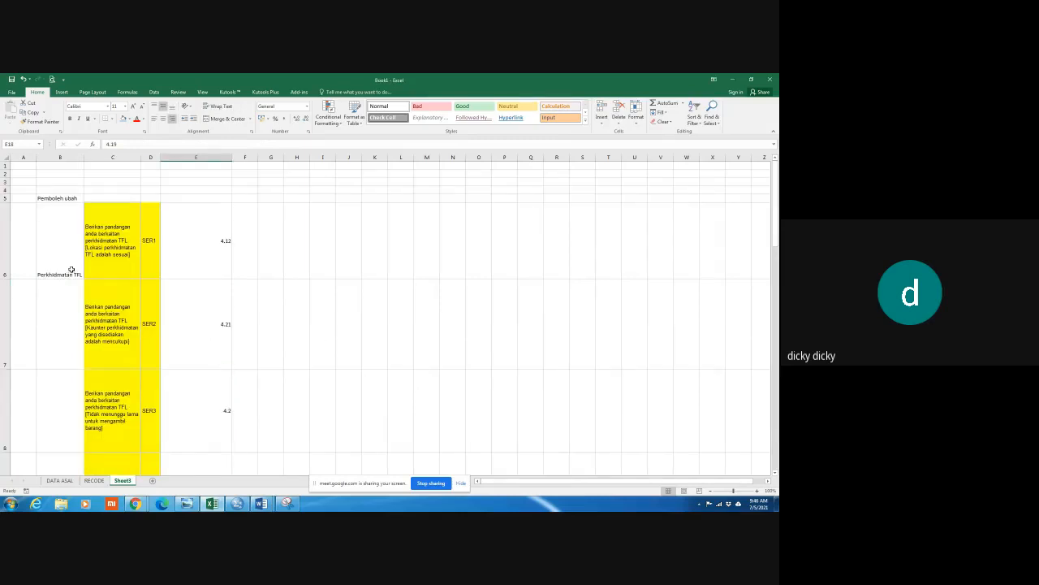
{"action": "scroll", "coordinate": [303, 331], "scroll_direction": "down", "scroll_amount": 3}
{"action": "scroll", "coordinate": [292, 321], "scroll_direction": "up", "scroll_amount": 3}
{"action": "left_click_drag", "start_coordinate": [140, 157], "coordinate": [235, 164]}
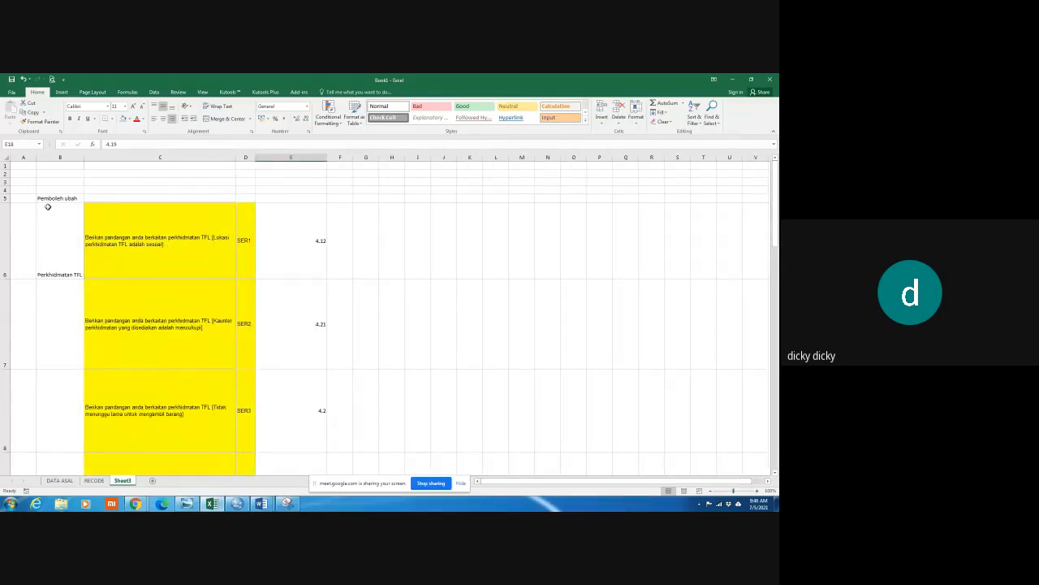
Fit the row heights of the whole table to their contents
{"action": "left_click", "coordinate": [134, 248]}
{"action": "key", "text": "ctrl+a"}
{"action": "key", "text": "ctrl+a"}
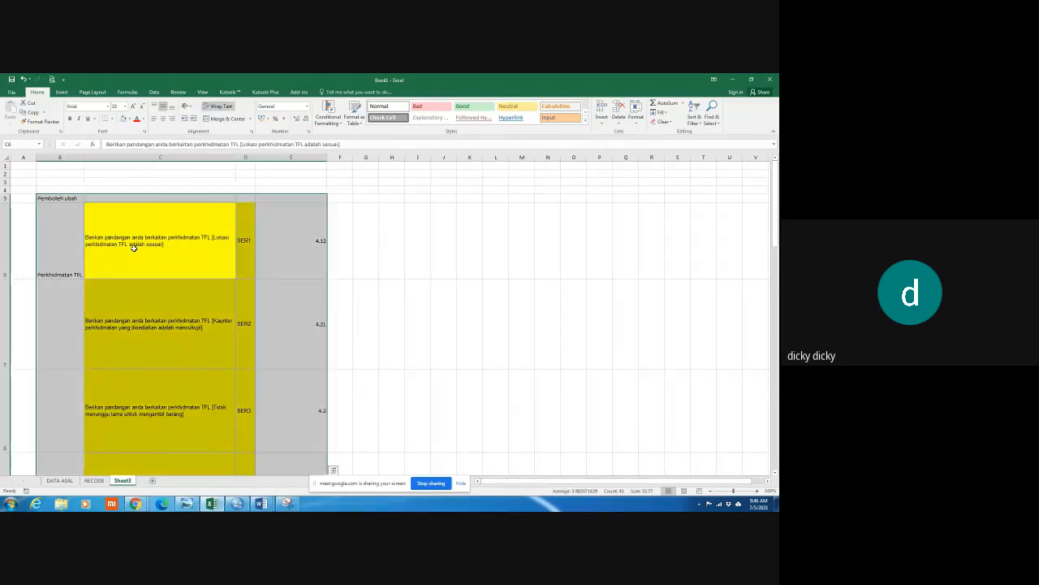
{"action": "double_click", "coordinate": [5, 276]}
{"action": "left_click", "coordinate": [409, 279]}
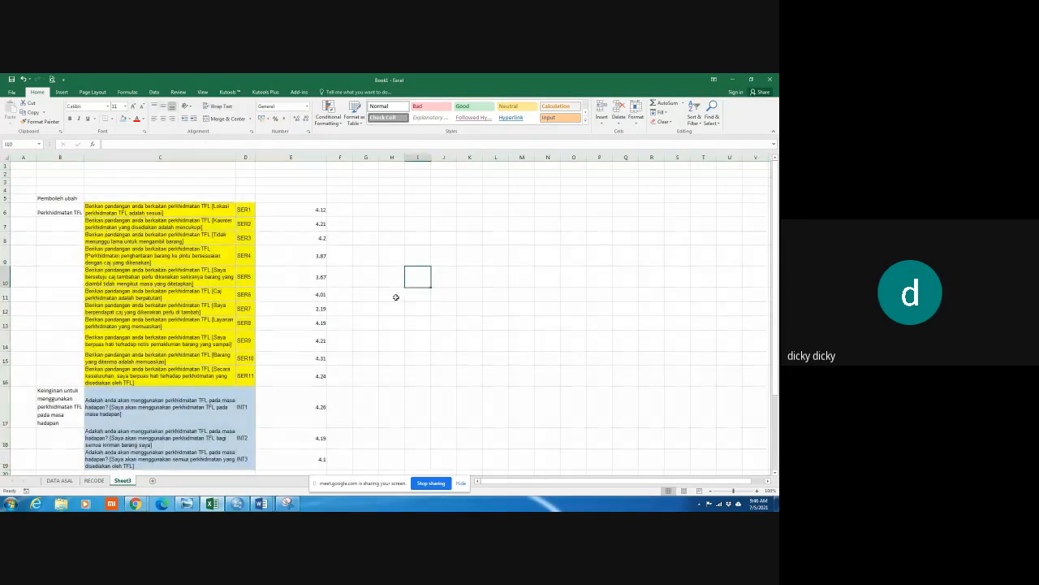
{"action": "mouse_move", "coordinate": [134, 503]}
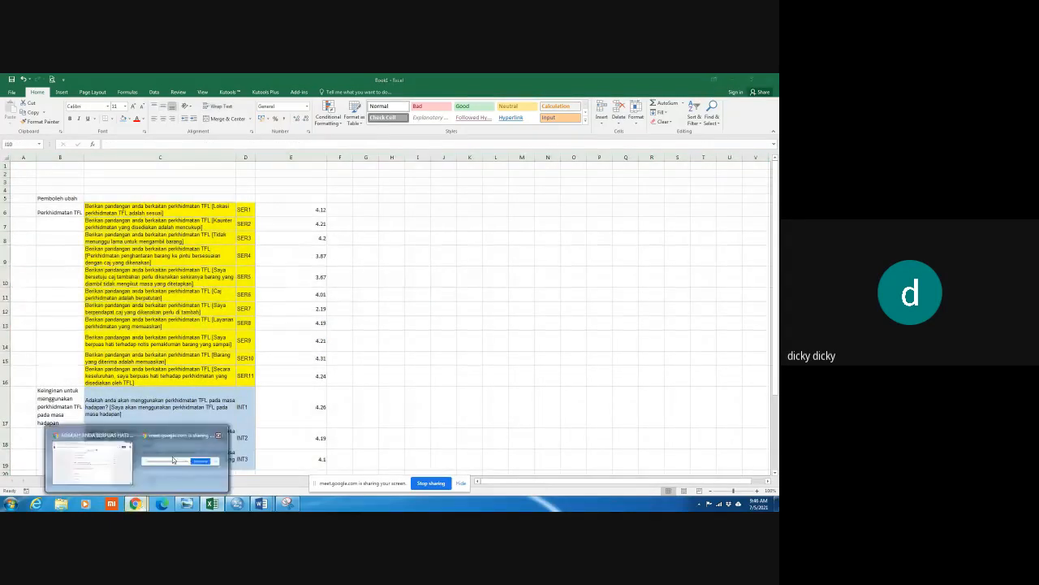
Switch to the browser to examine the layout of Jadual 2 in the journal article and return to the Excel workbook
{"action": "left_click", "coordinate": [93, 450]}
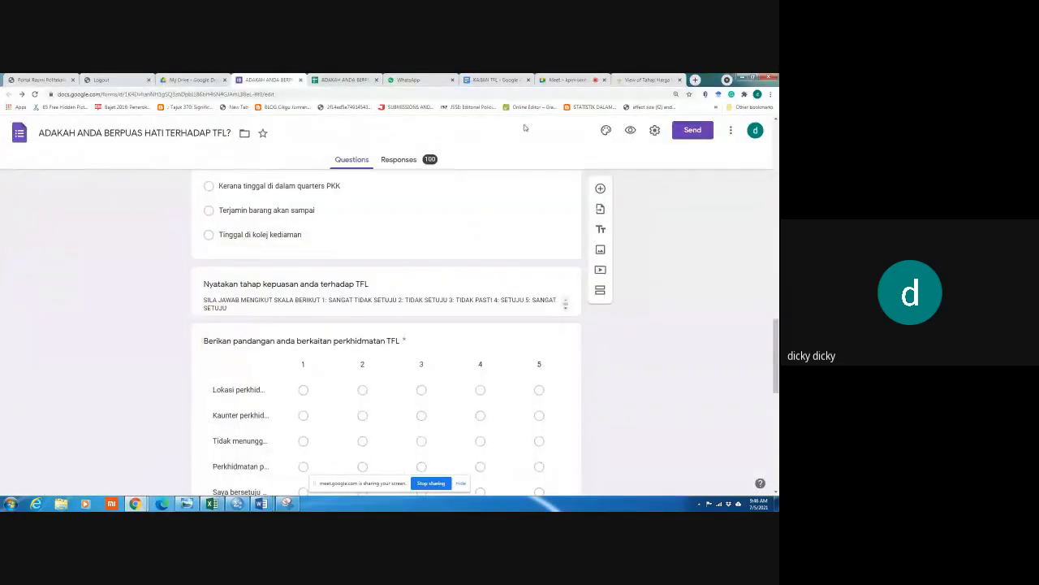
{"action": "left_click", "coordinate": [646, 80]}
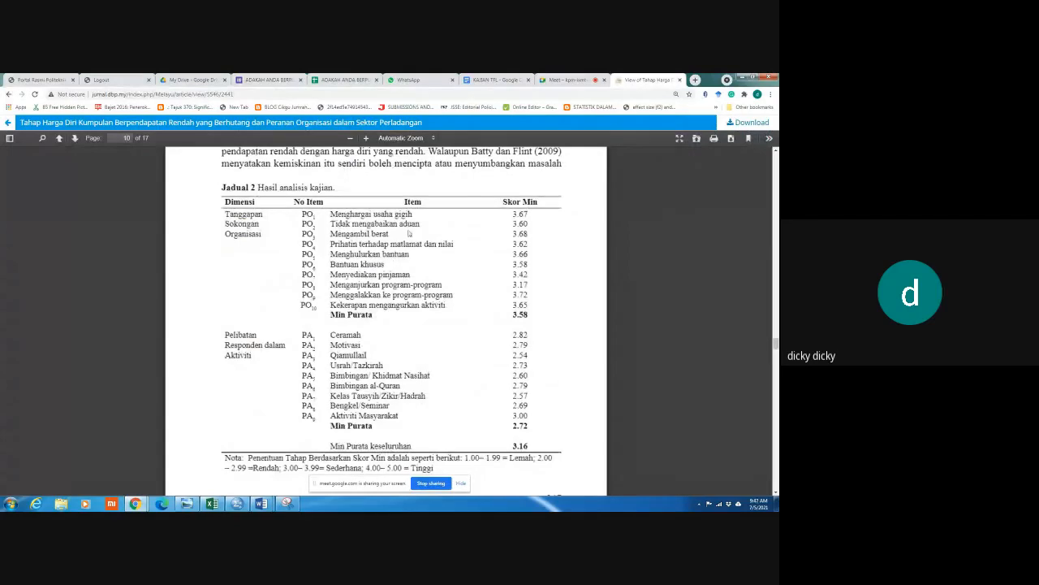
{"action": "key", "text": "alt+Tab"}
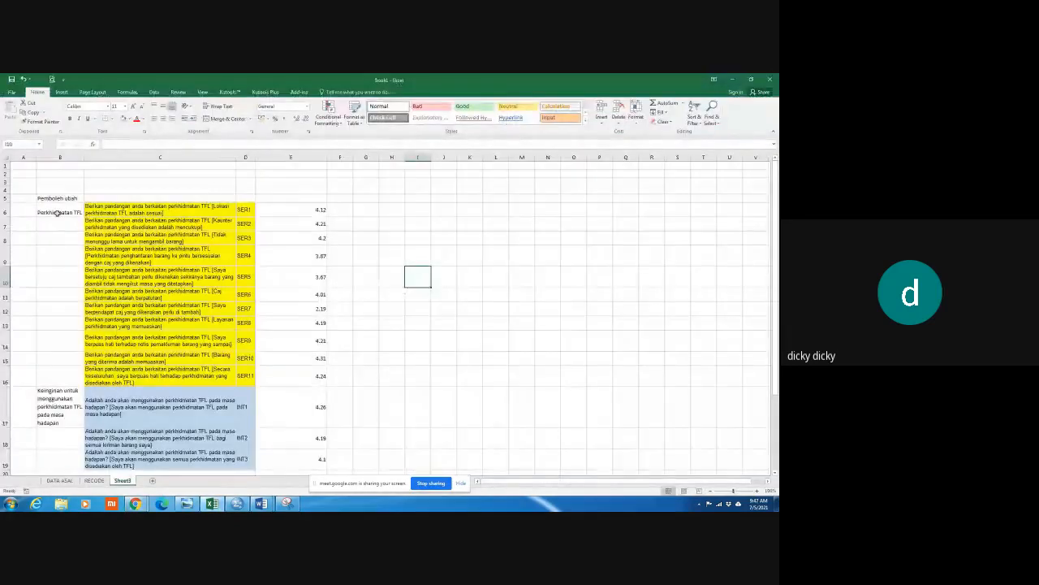
Move the item code column D in front of the item text column C by inserting the cut cells
{"action": "left_click", "coordinate": [246, 156]}
{"action": "right_click", "coordinate": [249, 157]}
{"action": "left_click", "coordinate": [264, 162]}
{"action": "left_click", "coordinate": [106, 157]}
{"action": "right_click", "coordinate": [105, 156]}
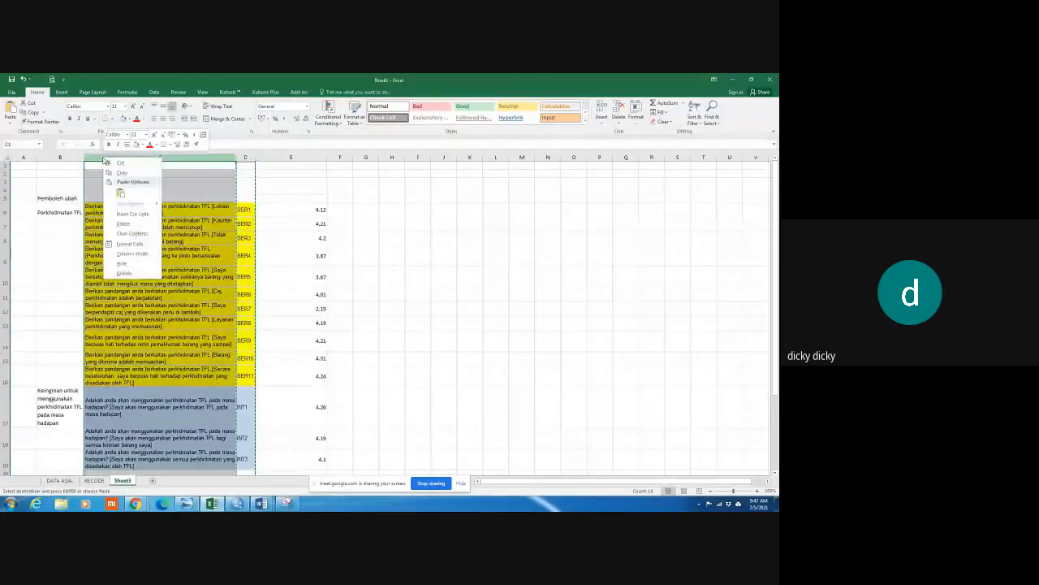
{"action": "left_click", "coordinate": [132, 214]}
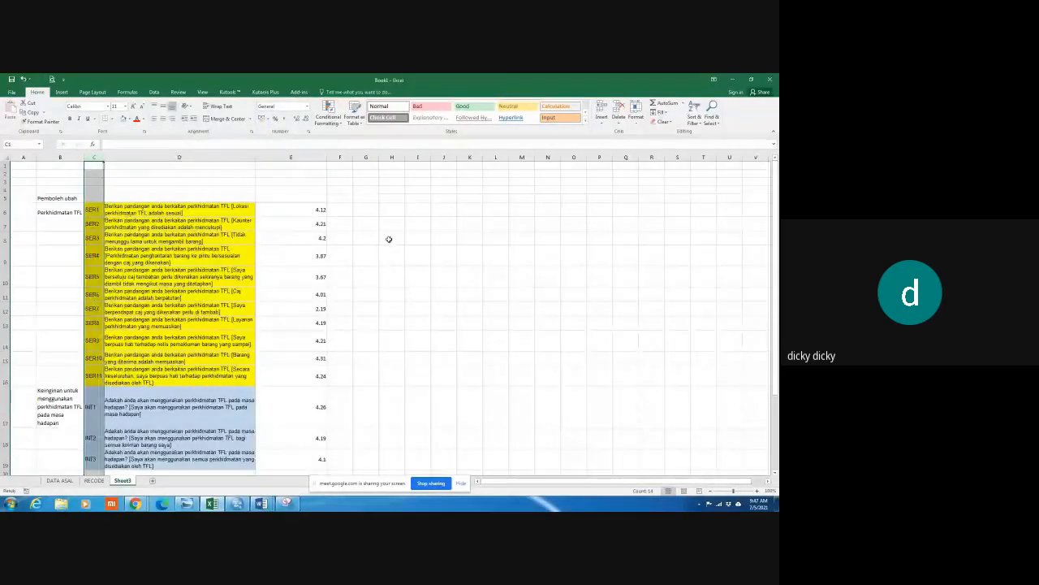
Enter the header "Kod Item" in C5 and widen column C to fit it
{"action": "left_click", "coordinate": [95, 198]}
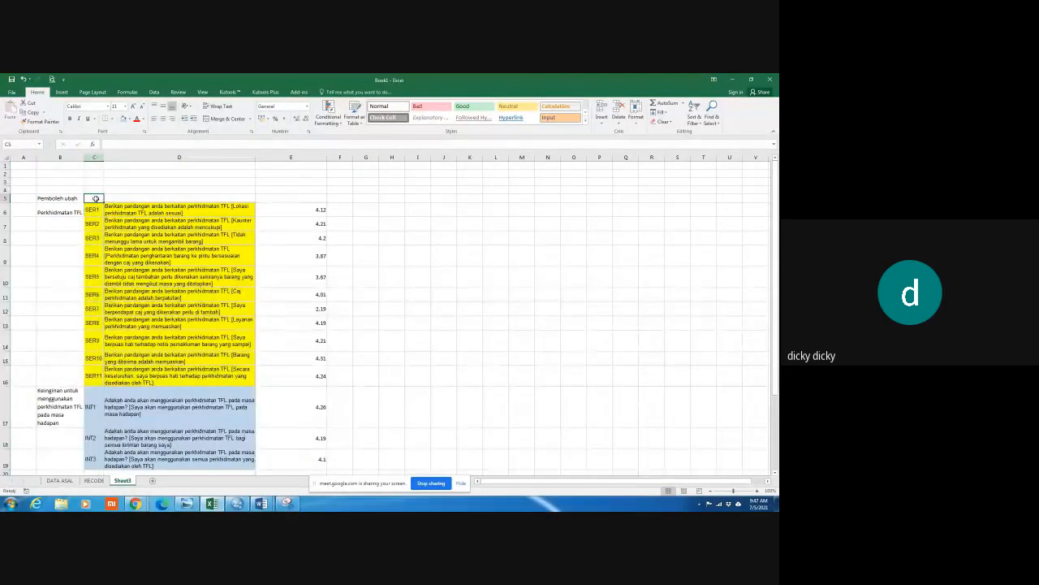
{"action": "type", "text": "K"}
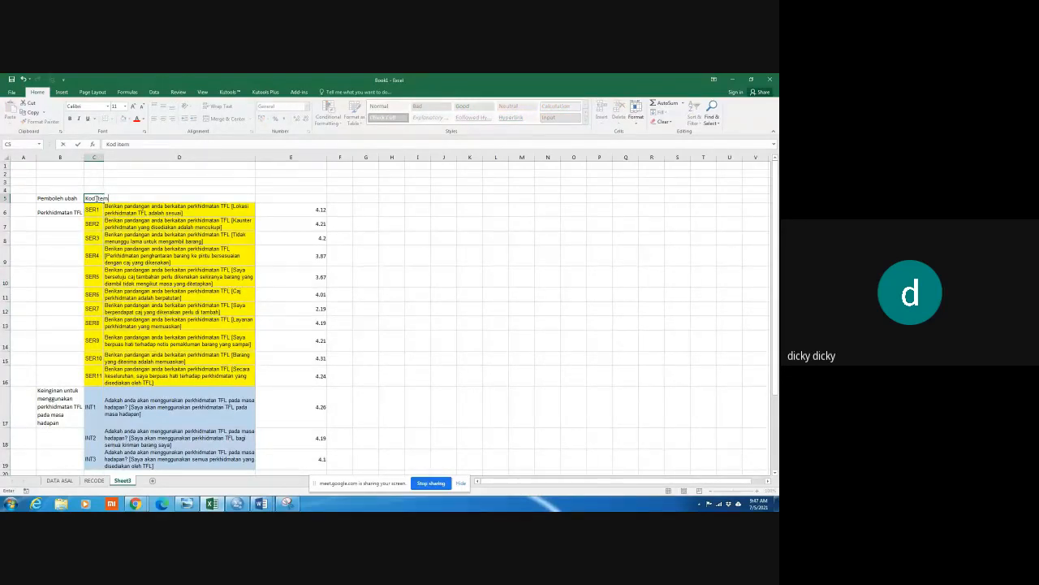
{"action": "type", "text": "od Item"}
{"action": "left_click", "coordinate": [147, 237]}
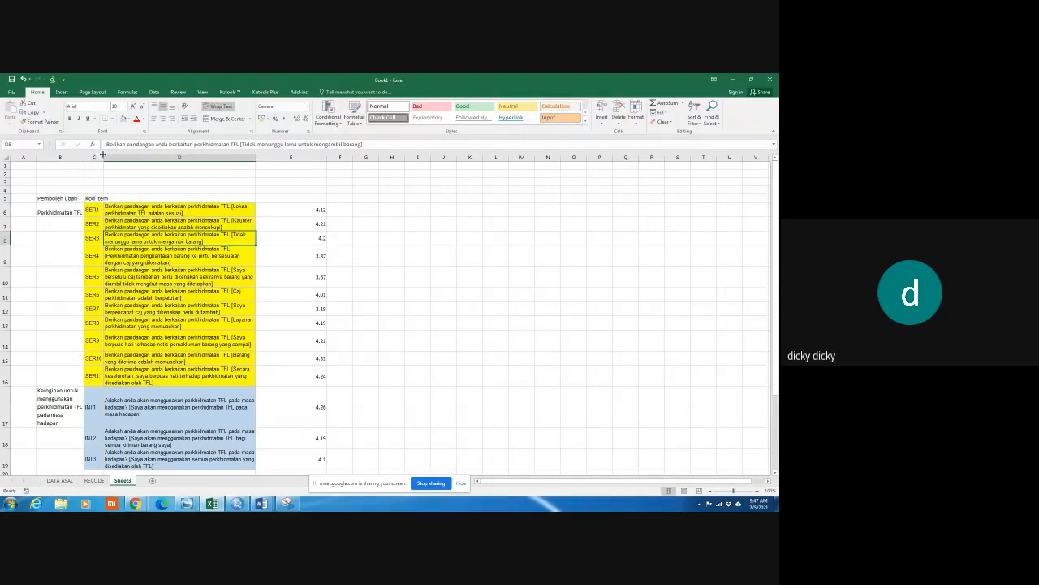
{"action": "left_click_drag", "start_coordinate": [103, 155], "coordinate": [109, 154]}
Enter the centred header "Item kajian" in D5
{"action": "left_click", "coordinate": [136, 198]}
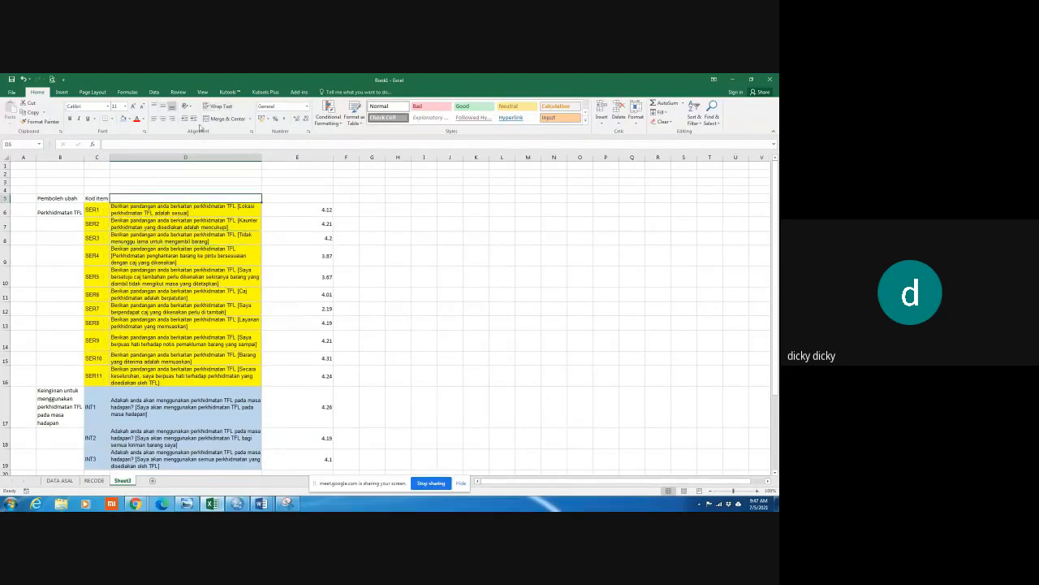
{"action": "left_click", "coordinate": [162, 120]}
{"action": "type", "text": "Item"}
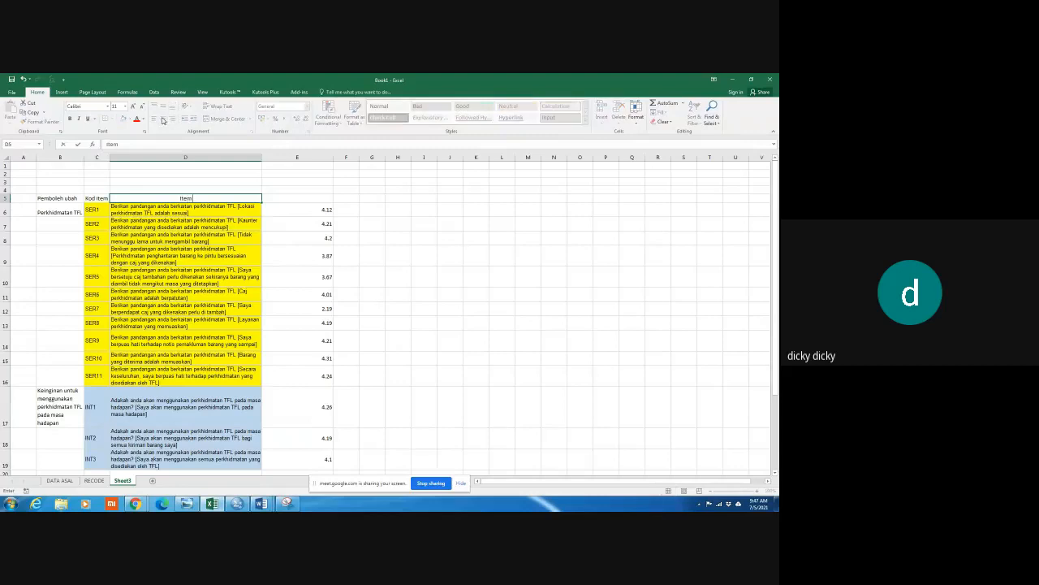
{"action": "type", "text": "an"}
Enter the header "Skor min" in E5 and autofit the width of column E
{"action": "left_click", "coordinate": [289, 199]}
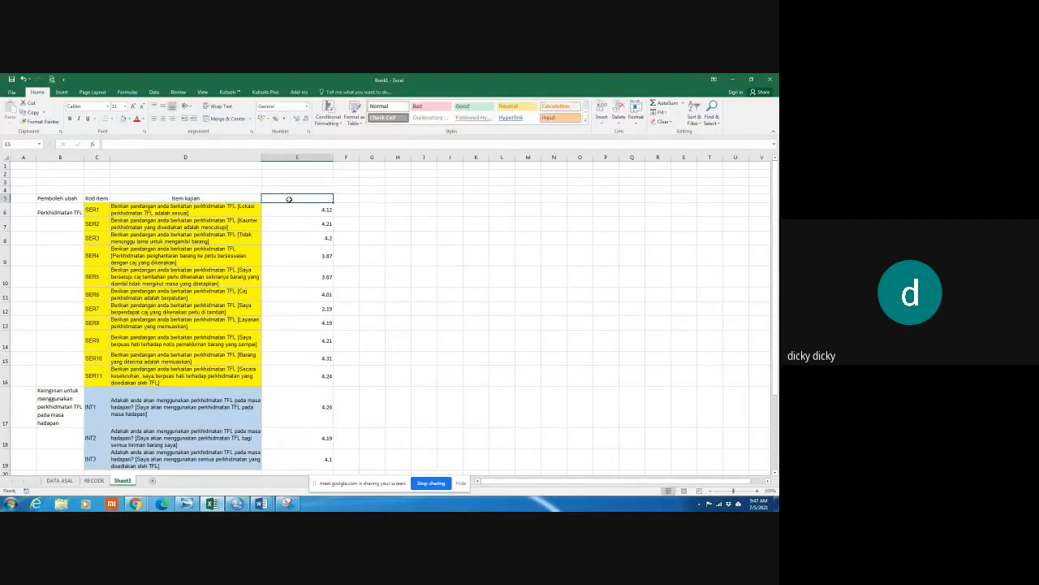
{"action": "type", "text": "Skor min"}
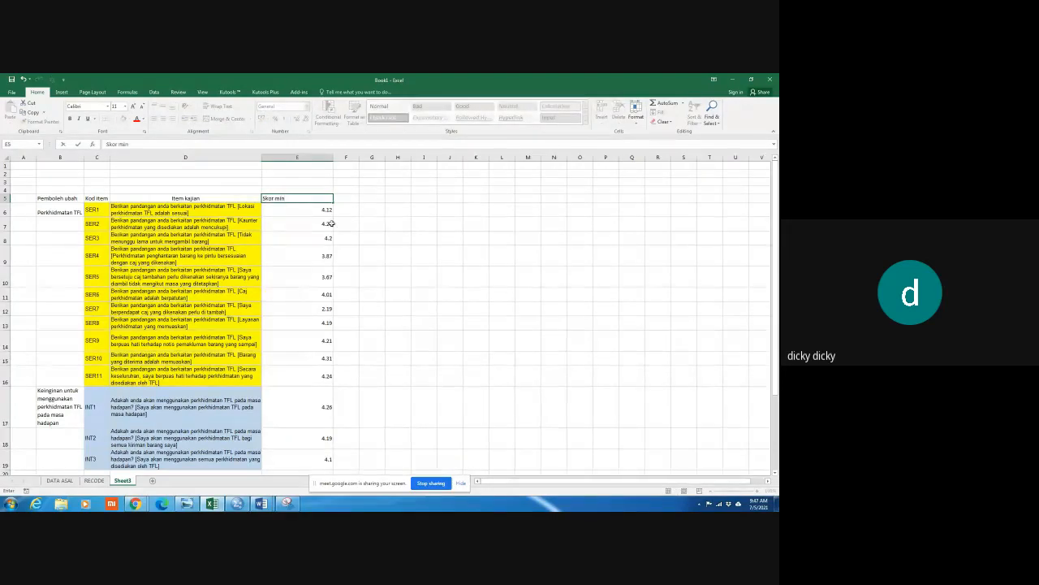
{"action": "left_click", "coordinate": [398, 255]}
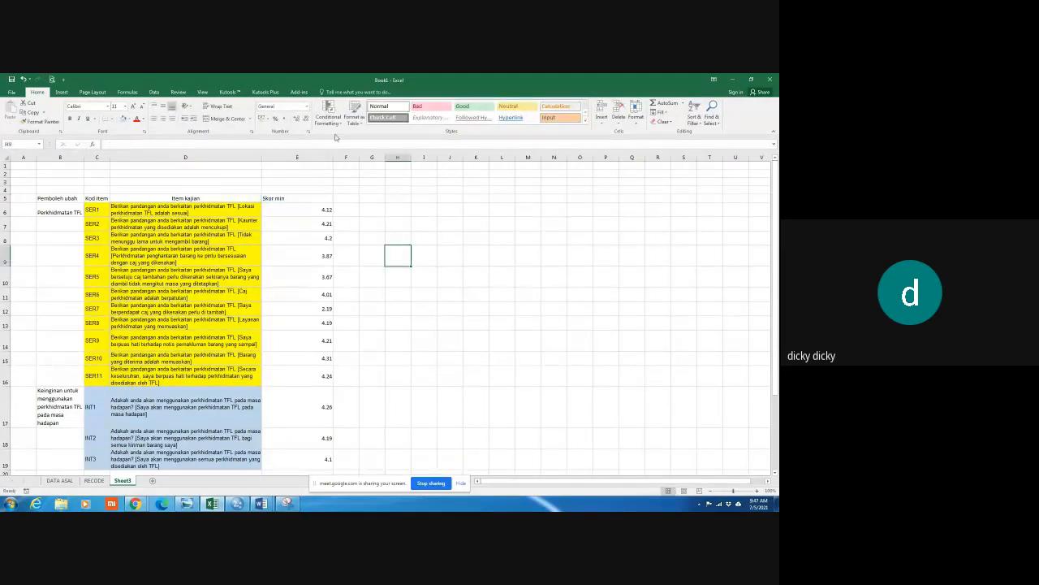
{"action": "double_click", "coordinate": [332, 158]}
Top-align the contents of columns B through E
{"action": "left_click", "coordinate": [274, 157]}
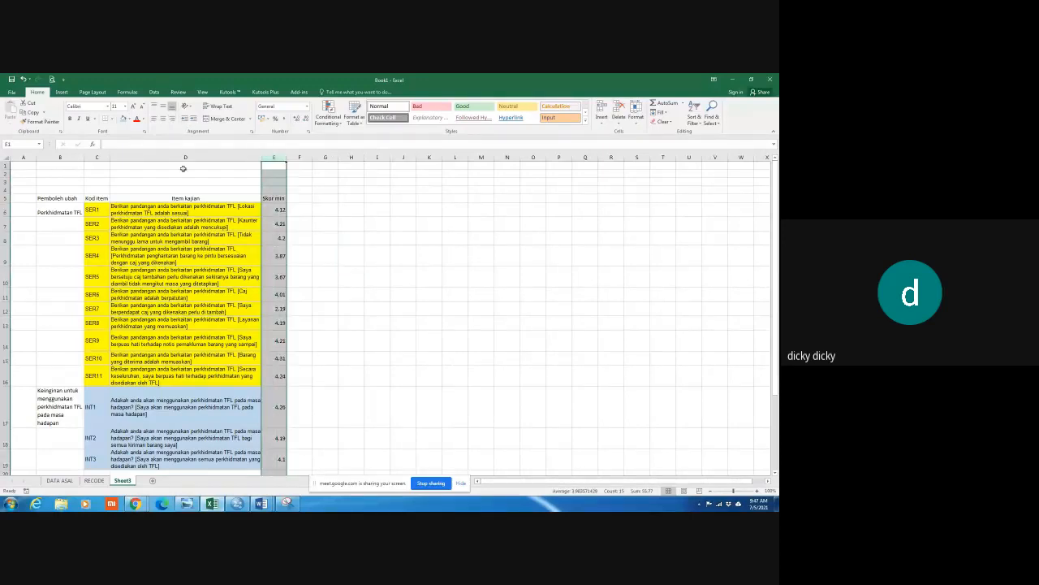
{"action": "left_click_drag", "start_coordinate": [60, 157], "coordinate": [277, 184]}
{"action": "left_click", "coordinate": [154, 106]}
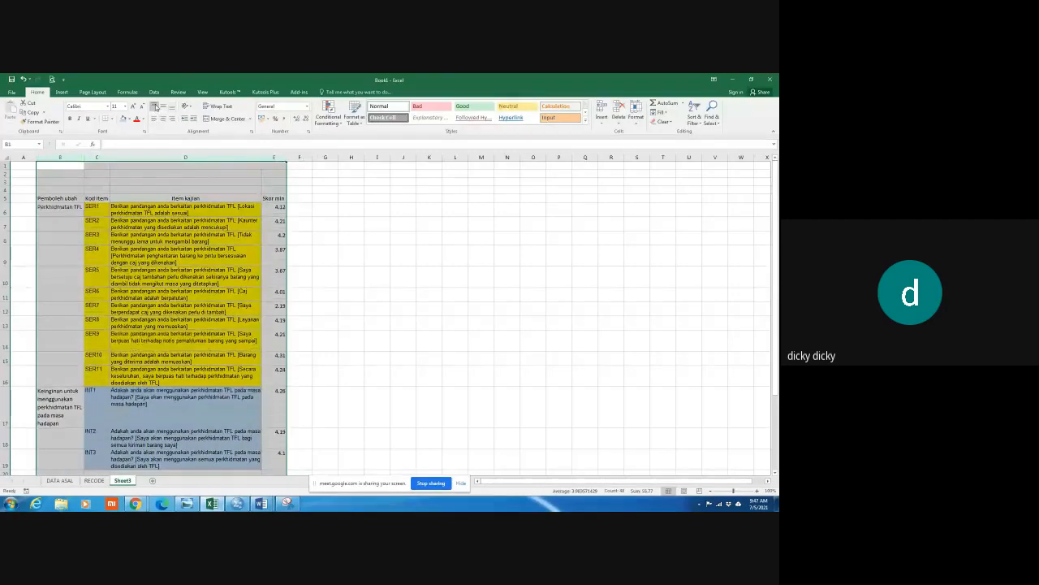
{"action": "left_click", "coordinate": [376, 236]}
Centre the mean scores in column E and the item codes in column C horizontally
{"action": "left_click", "coordinate": [274, 158]}
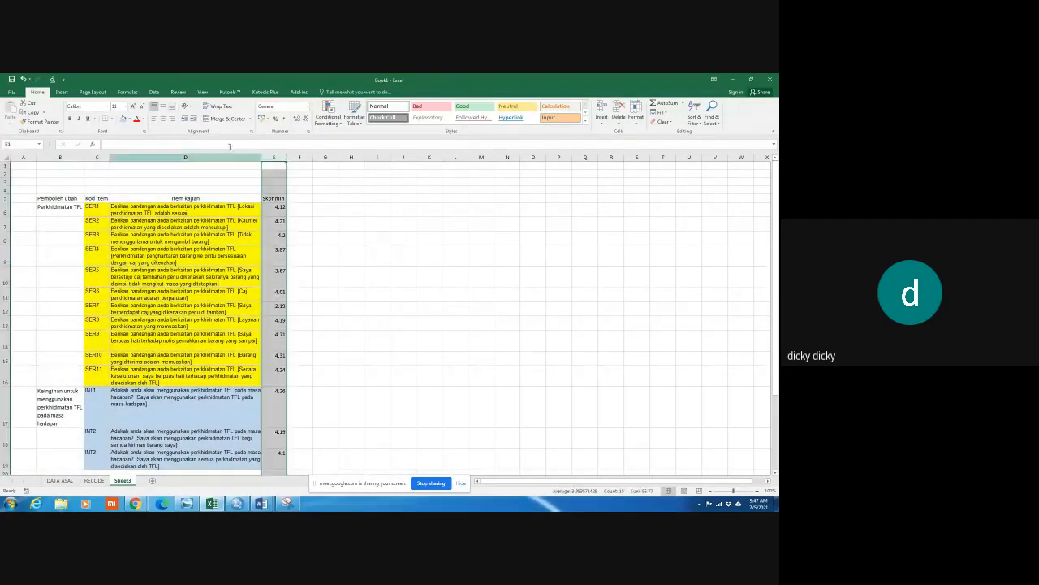
{"action": "left_click", "coordinate": [165, 121]}
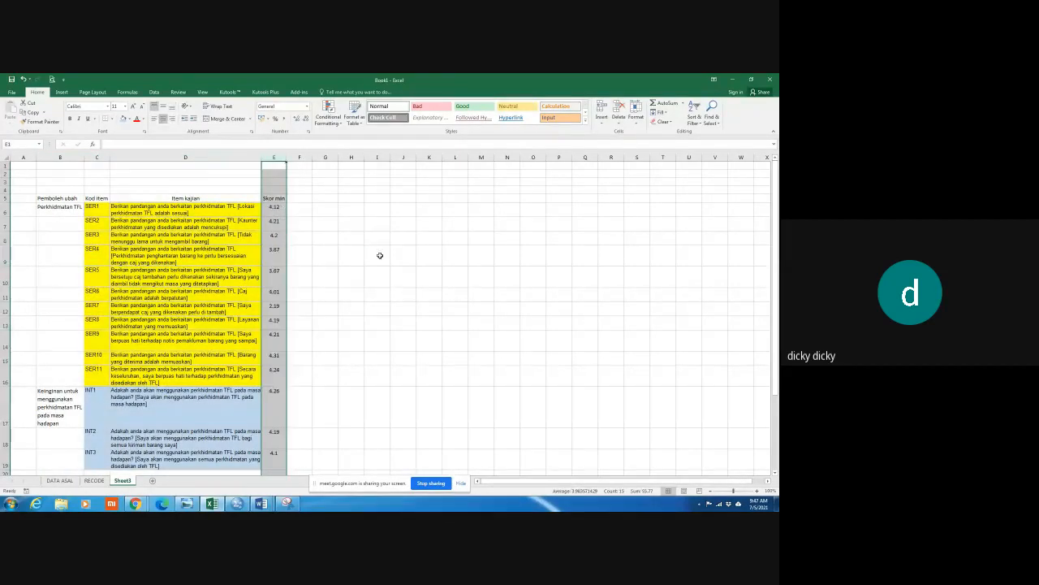
{"action": "left_click", "coordinate": [96, 157]}
{"action": "left_click", "coordinate": [163, 120]}
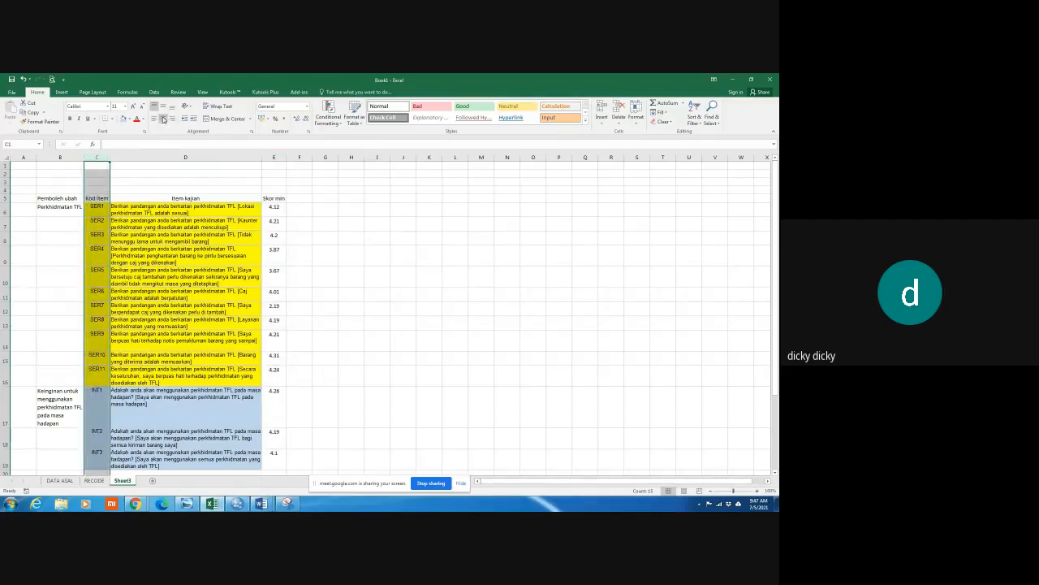
{"action": "left_click", "coordinate": [318, 237]}
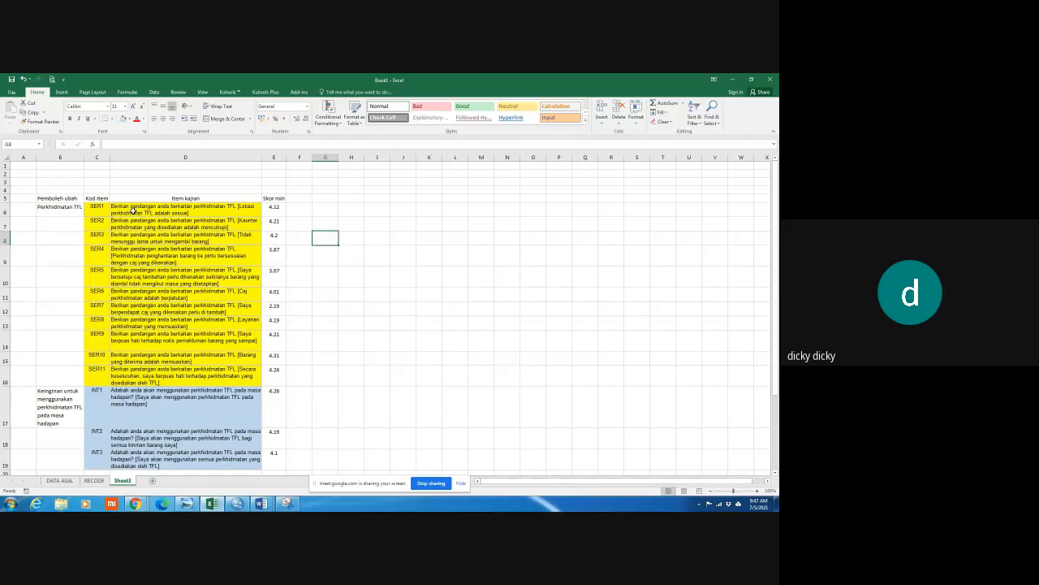
Merge and centre the variable label cell across B17:B19
{"action": "scroll", "coordinate": [321, 362], "scroll_direction": "down", "scroll_amount": 2}
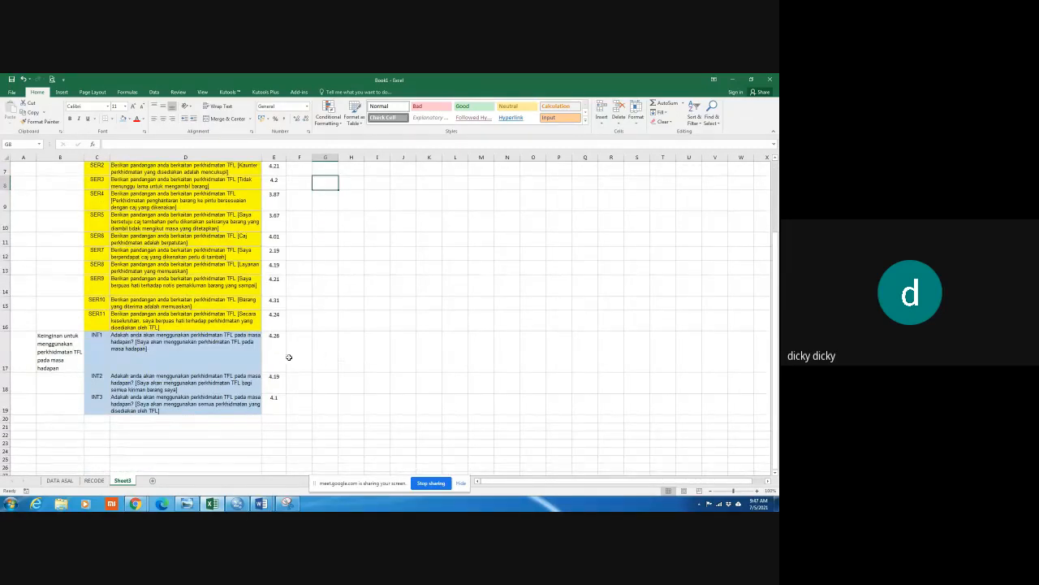
{"action": "left_click_drag", "start_coordinate": [59, 351], "coordinate": [60, 406]}
{"action": "left_click", "coordinate": [228, 118]}
{"action": "left_click", "coordinate": [377, 321]}
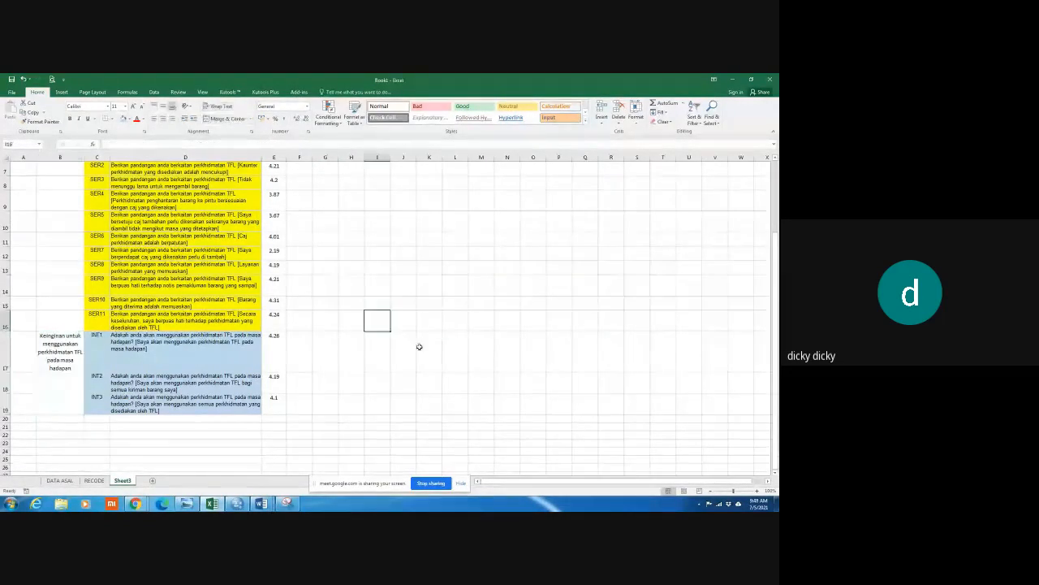
Autofit the height of row 17 to its item text
{"action": "double_click", "coordinate": [4, 372]}
{"action": "left_click", "coordinate": [355, 399]}
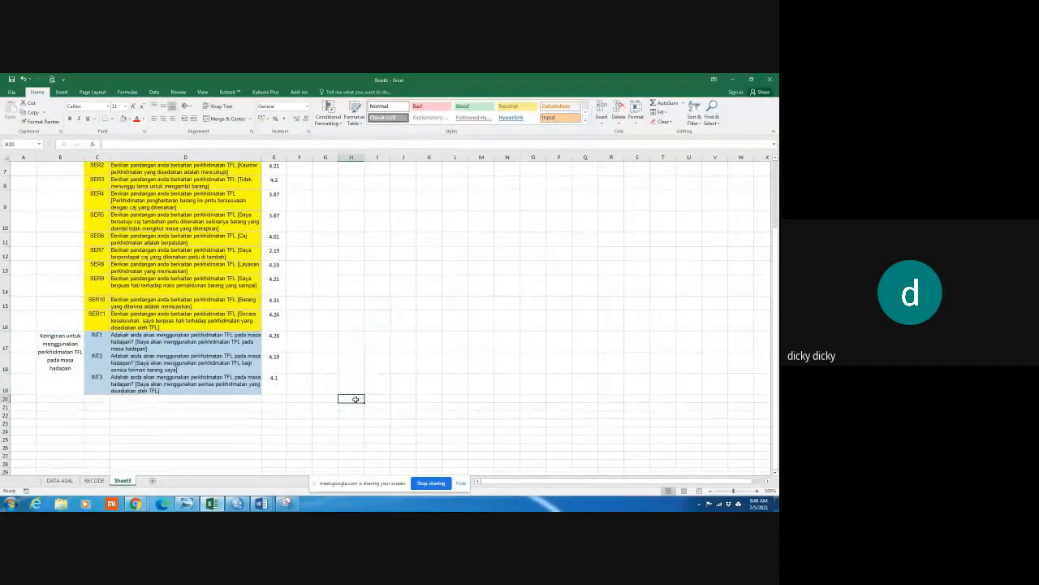
{"action": "scroll", "coordinate": [349, 396], "scroll_direction": "up", "scroll_amount": 2}
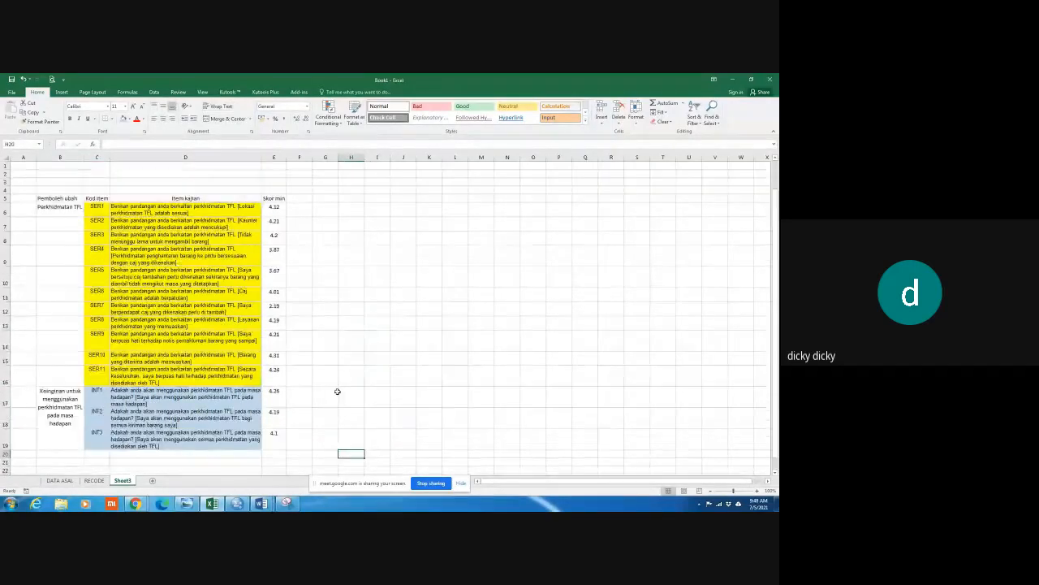
{"action": "left_click", "coordinate": [144, 208]}
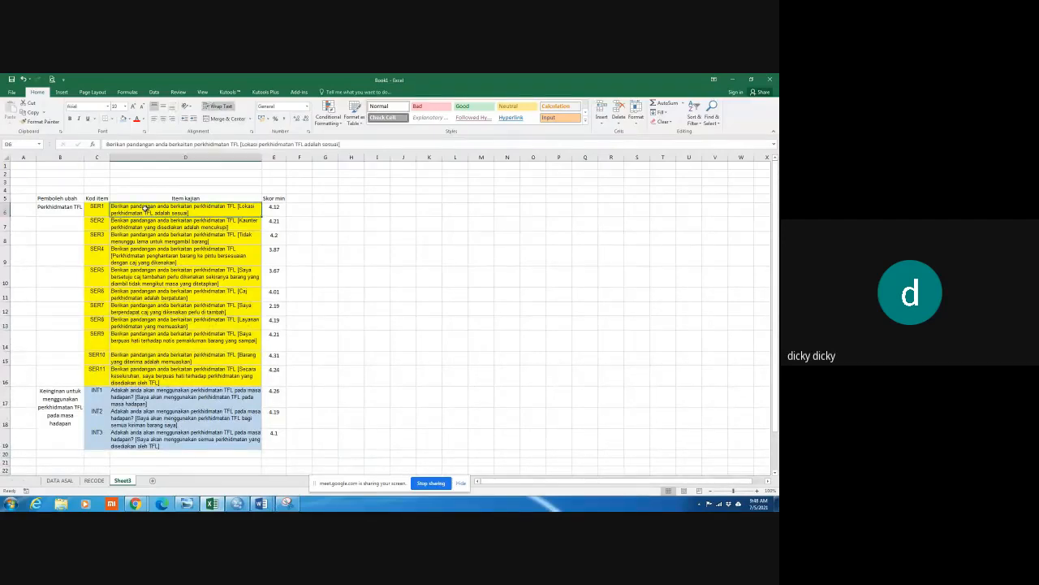
{"action": "double_click", "coordinate": [114, 208]}
{"action": "left_click", "coordinate": [379, 261]}
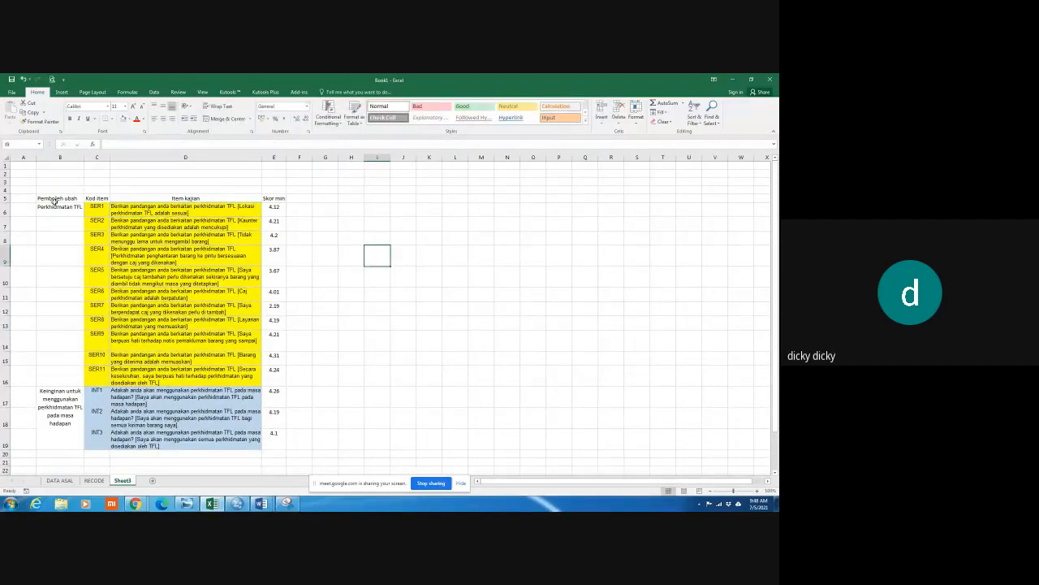
Apply a white fill to the whole table B5:E19
{"action": "left_click_drag", "start_coordinate": [54, 201], "coordinate": [280, 446]}
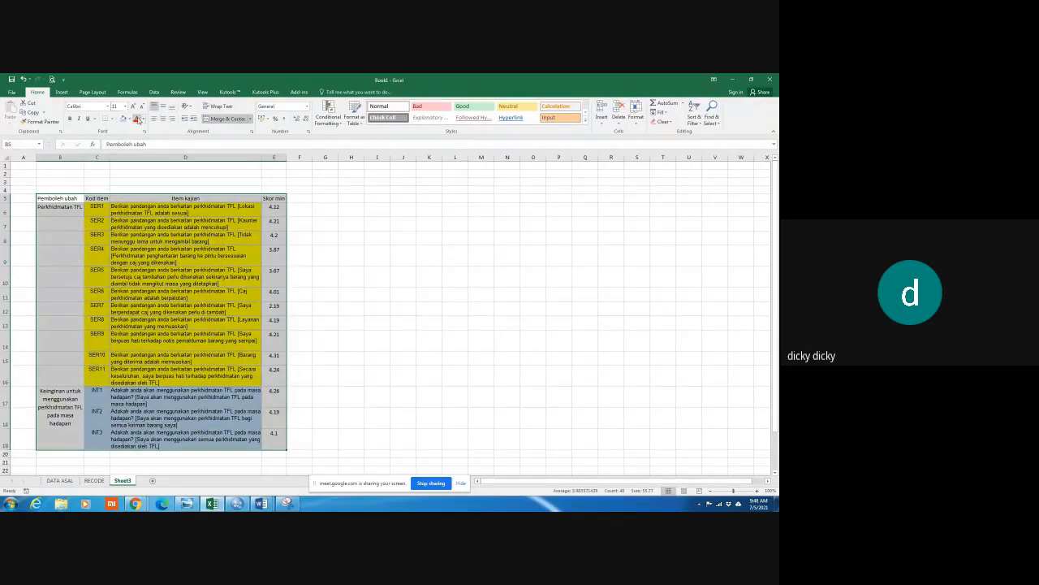
{"action": "left_click", "coordinate": [129, 119]}
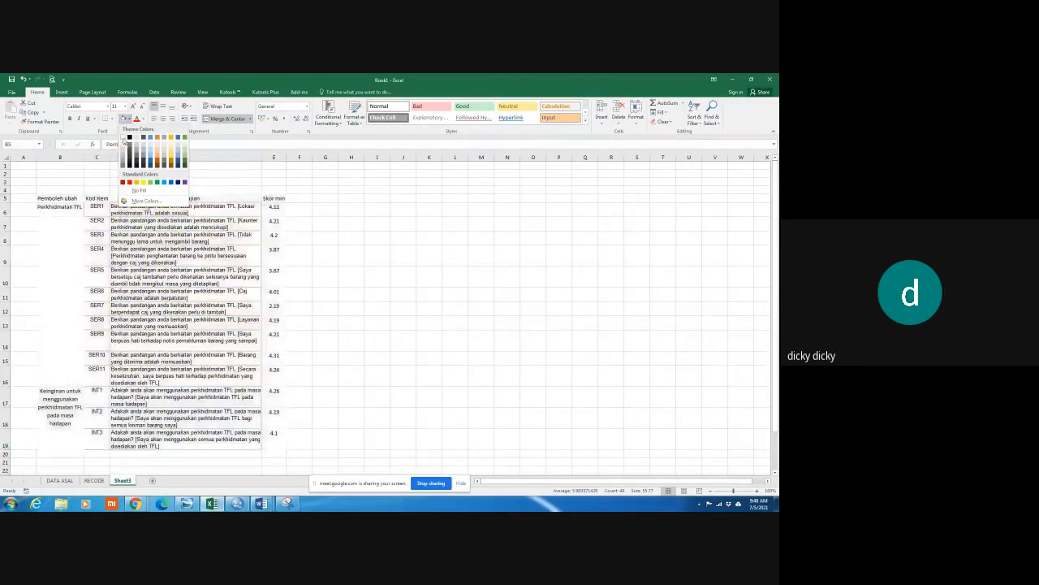
{"action": "left_click", "coordinate": [127, 138]}
Clear the existing borders of the table B5:E19 and add a bottom border under its last row
{"action": "left_click", "coordinate": [112, 119]}
{"action": "left_click", "coordinate": [109, 176]}
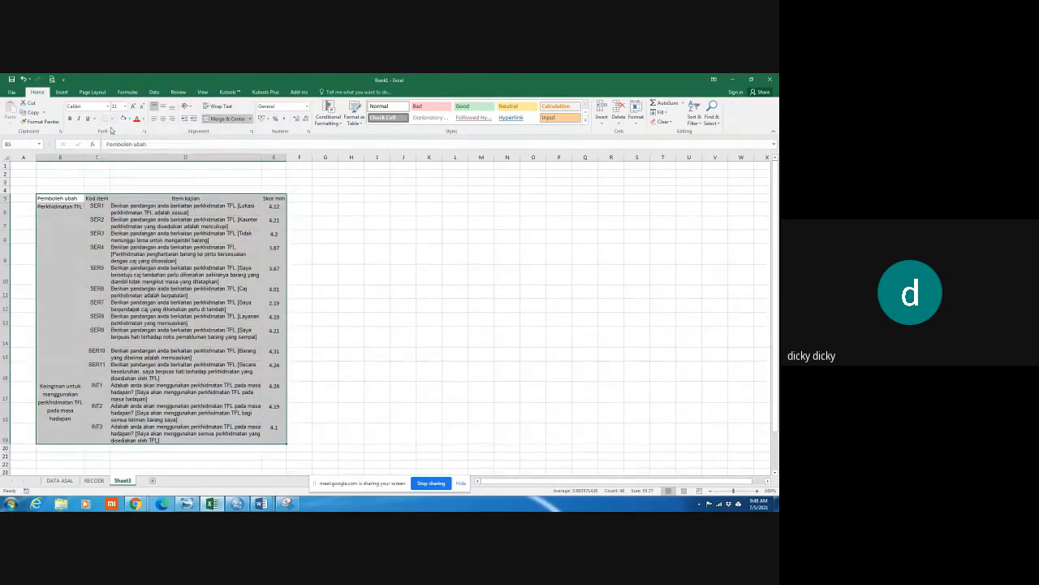
{"action": "left_click", "coordinate": [111, 119]}
{"action": "left_click", "coordinate": [111, 138]}
{"action": "left_click", "coordinate": [111, 120]}
{"action": "left_click", "coordinate": [88, 170]}
Add top and bottom borders to the header row B5:E5
{"action": "left_click_drag", "start_coordinate": [54, 199], "coordinate": [275, 198]}
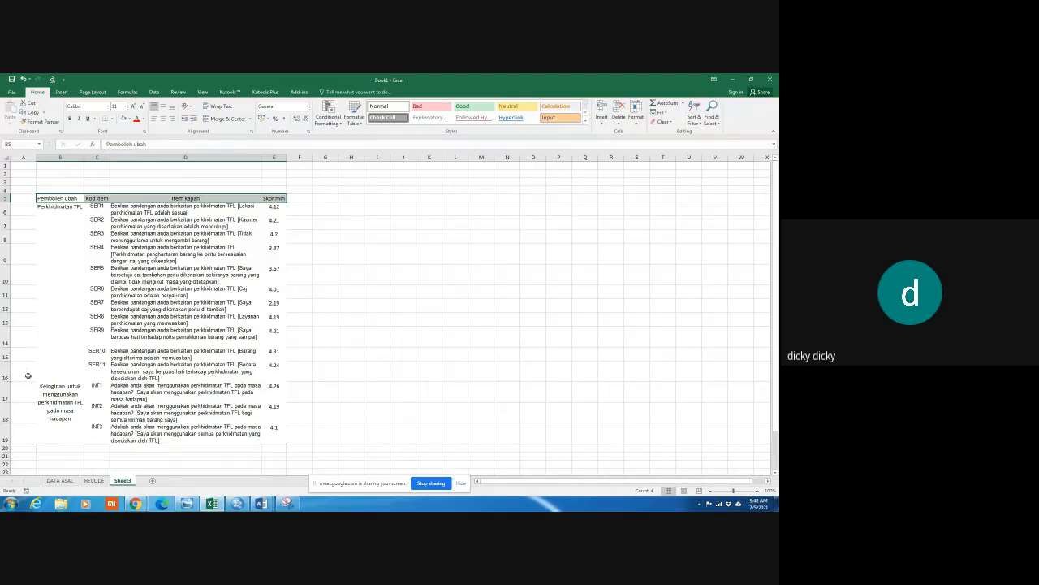
{"action": "left_click_drag", "start_coordinate": [22, 376], "coordinate": [267, 365]}
{"action": "left_click", "coordinate": [362, 362]}
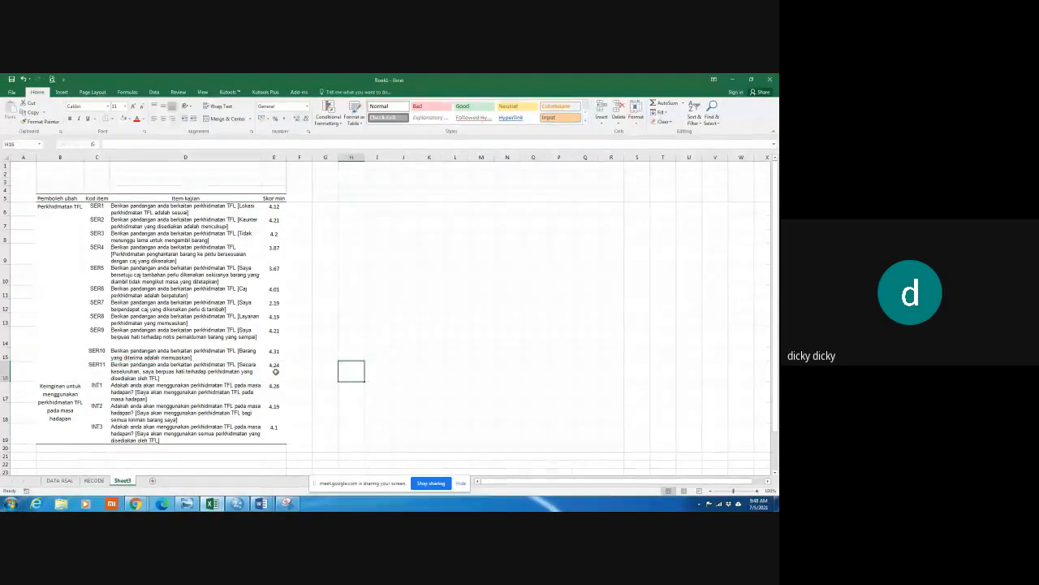
Insert a blank row above the INT1 item to separate the two variable groups
{"action": "right_click", "coordinate": [7, 394]}
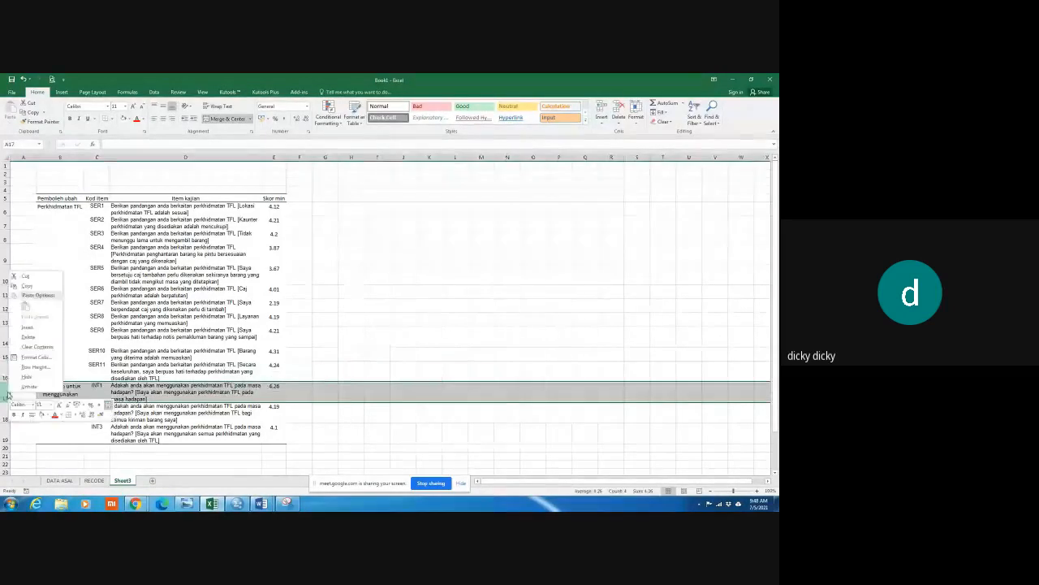
{"action": "left_click", "coordinate": [32, 331]}
{"action": "left_click", "coordinate": [429, 372]}
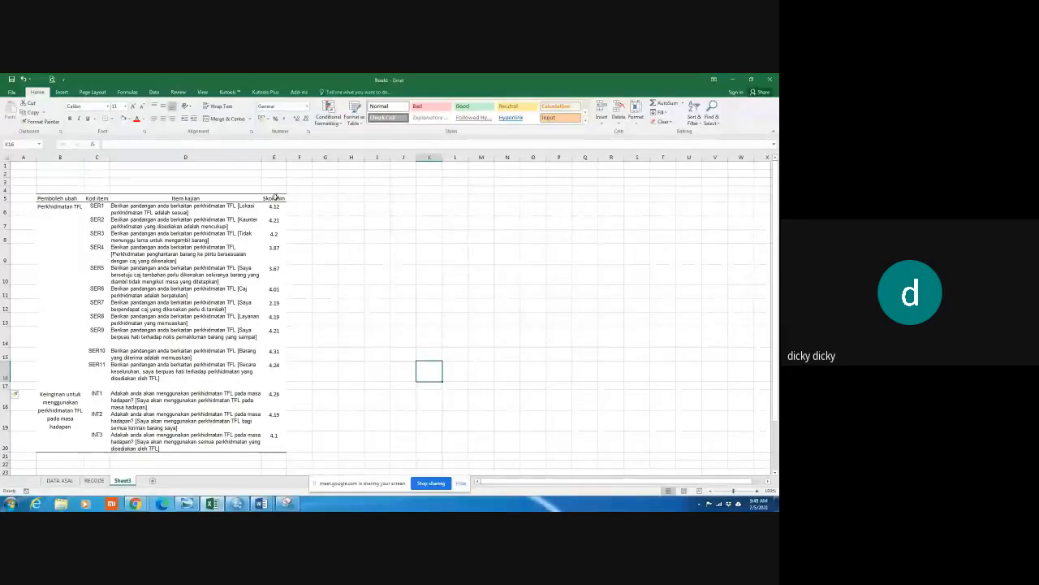
{"action": "left_click", "coordinate": [299, 197]}
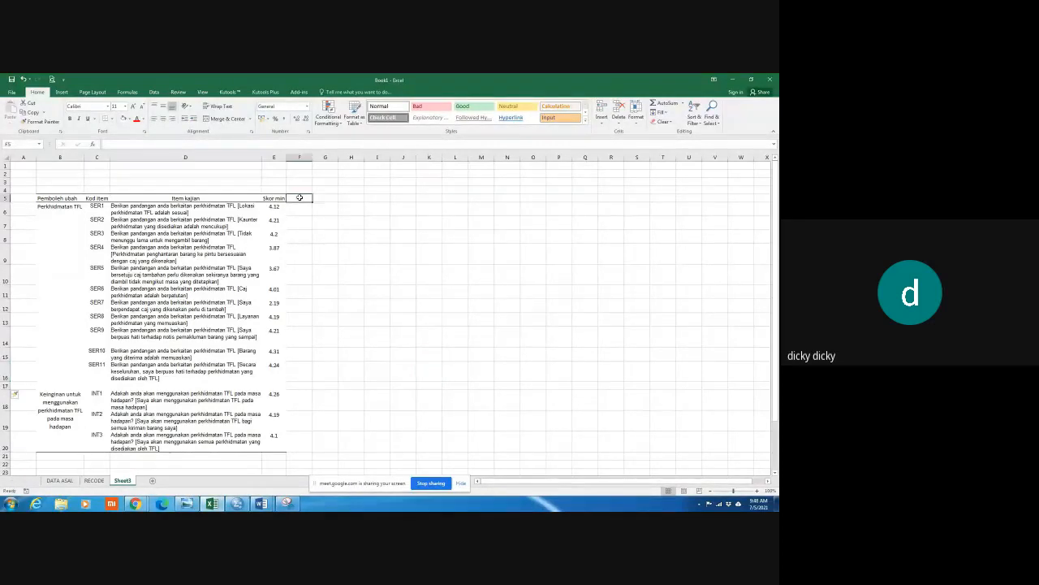
{"action": "left_click", "coordinate": [50, 198]}
{"action": "left_click", "coordinate": [101, 198]}
{"action": "left_click", "coordinate": [184, 197]}
{"action": "left_click", "coordinate": [275, 198]}
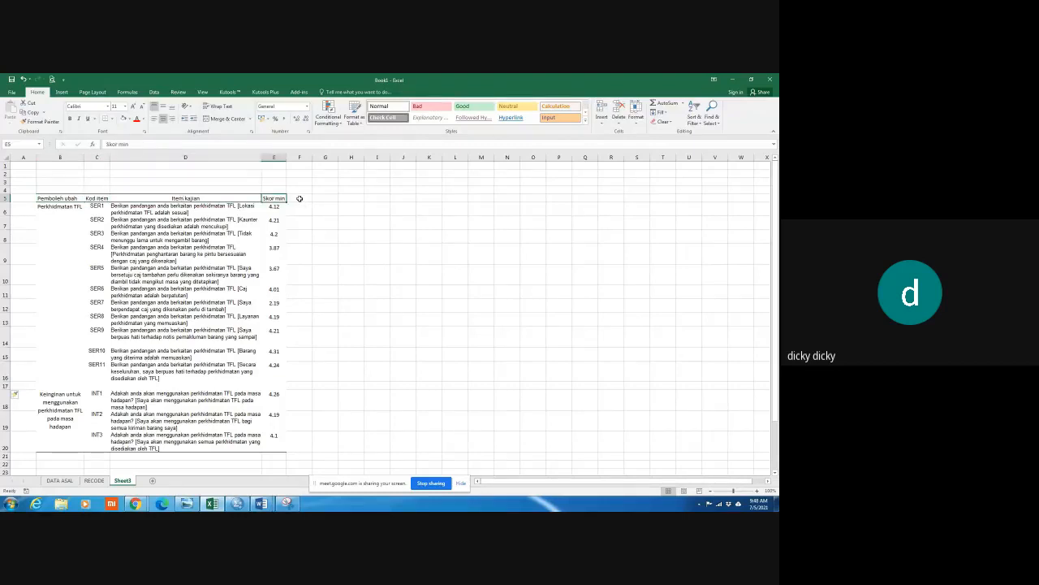
{"action": "left_click", "coordinate": [299, 198]}
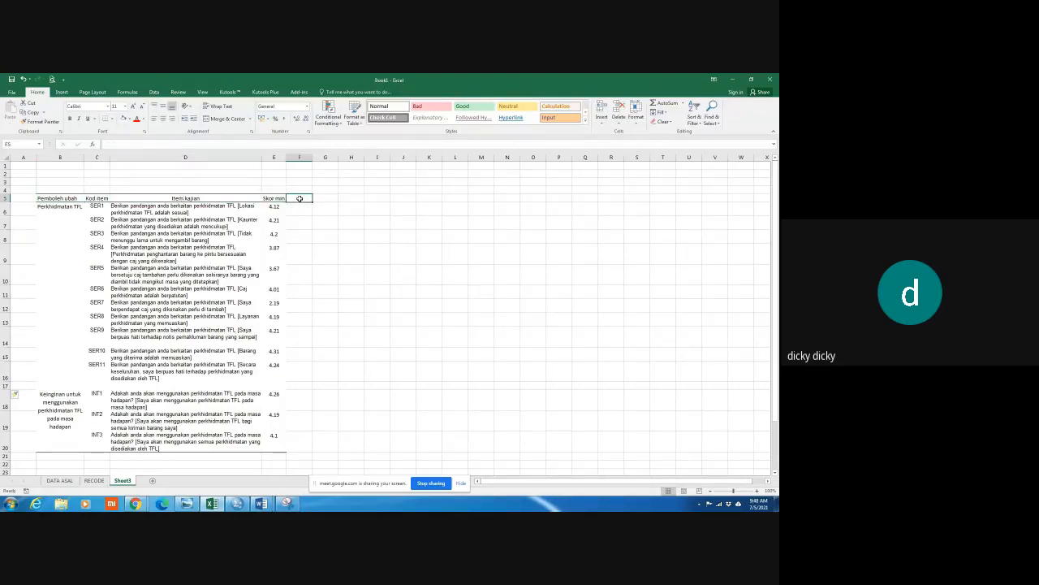
Add the column header Petunjuk in F5, beside Skor min
{"action": "type", "text": "Petunjuk"}
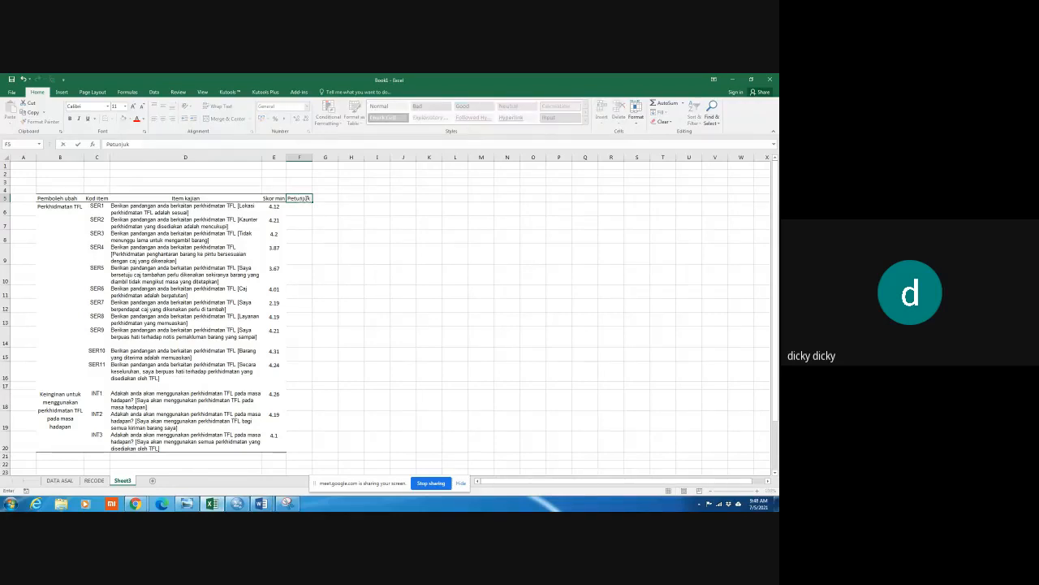
{"action": "left_click", "coordinate": [377, 222]}
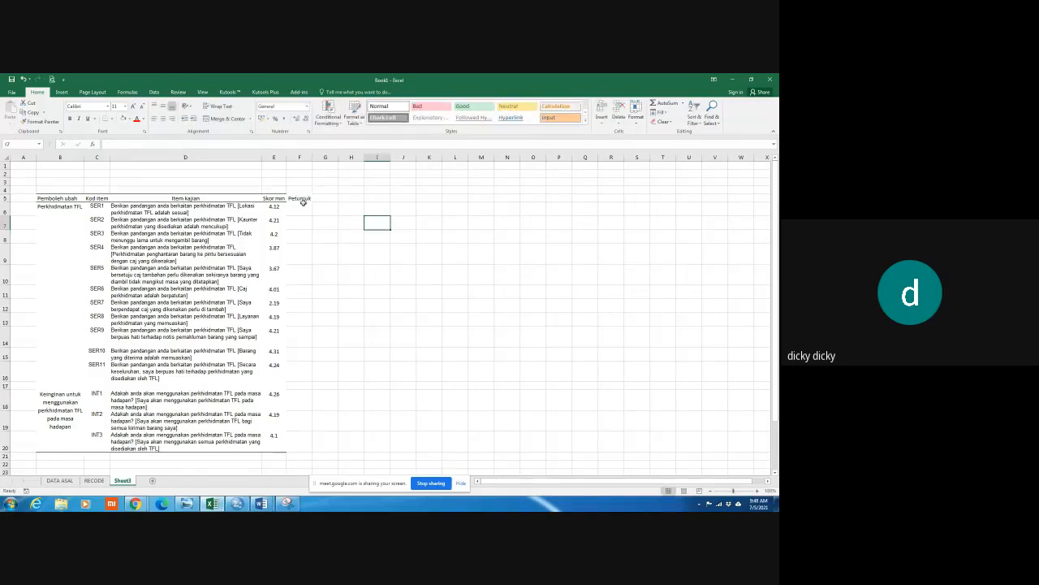
{"action": "left_click", "coordinate": [292, 198]}
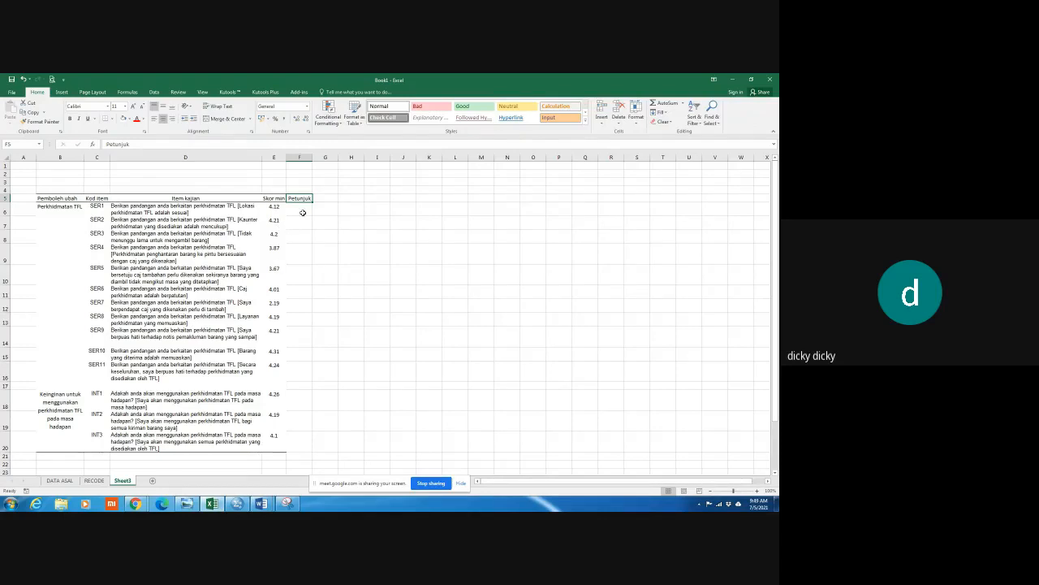
Switch to the journal article in the browser and examine its Jadual 2 results table, the level note and the surrounding pages
{"action": "key", "text": "alt+Tab"}
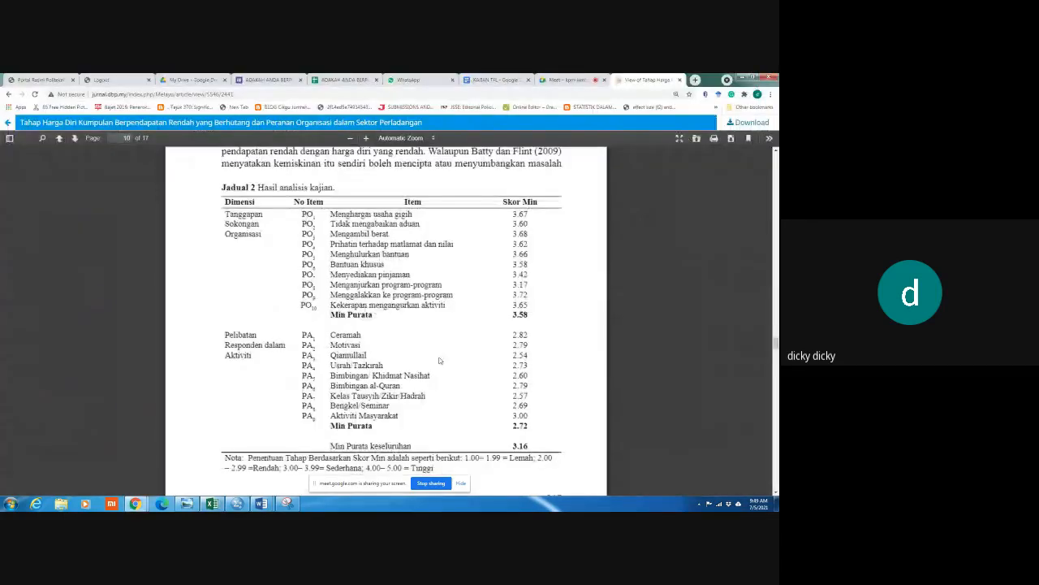
{"action": "scroll", "coordinate": [434, 367], "scroll_direction": "down", "scroll_amount": 3}
{"action": "scroll", "coordinate": [433, 368], "scroll_direction": "down", "scroll_amount": 3}
{"action": "scroll", "coordinate": [433, 368], "scroll_direction": "up", "scroll_amount": 10}
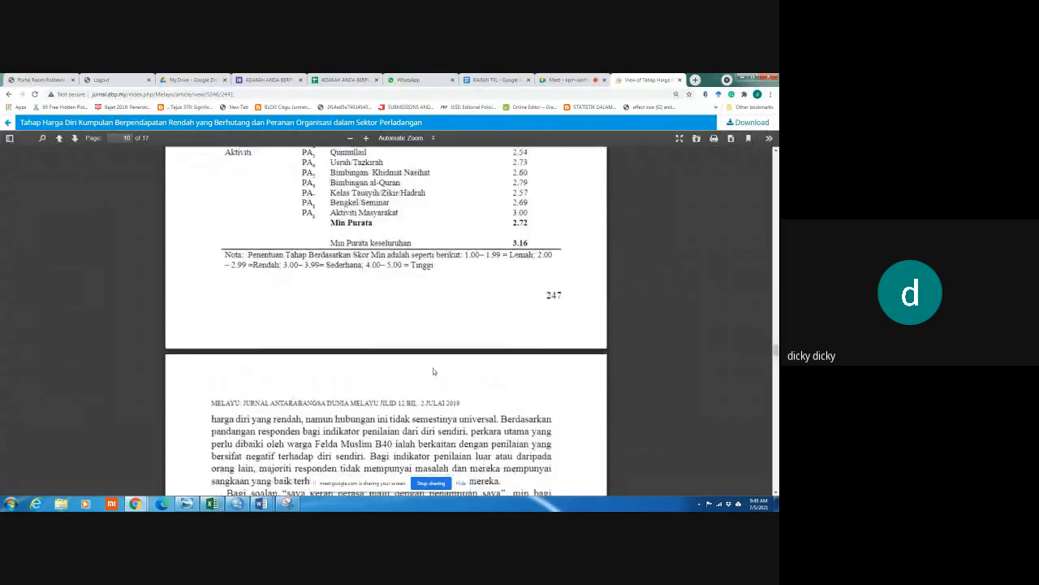
{"action": "scroll", "coordinate": [433, 367], "scroll_direction": "down", "scroll_amount": 10}
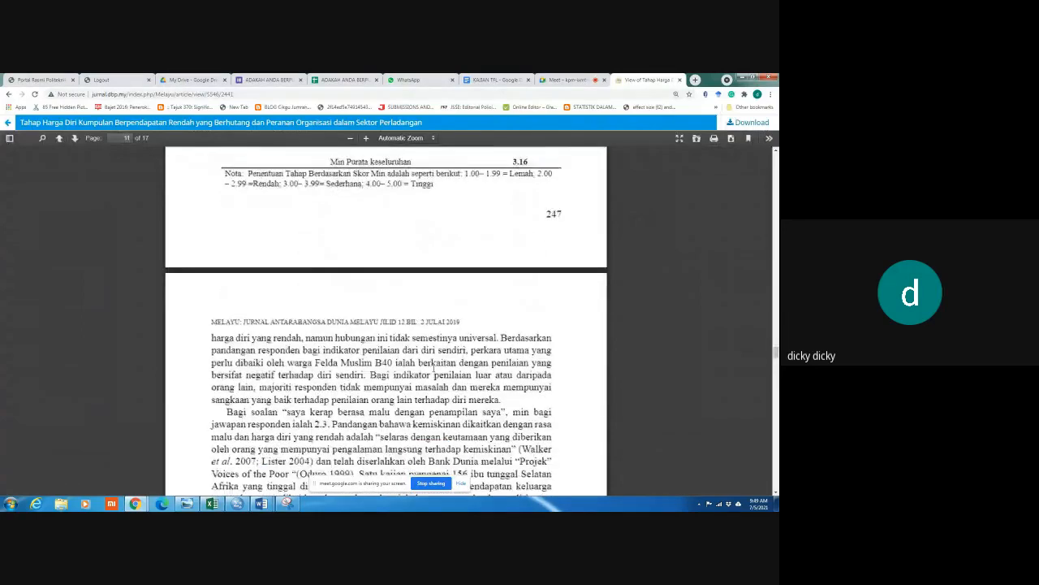
{"action": "scroll", "coordinate": [432, 368], "scroll_direction": "up", "scroll_amount": 10}
{"action": "scroll", "coordinate": [432, 371], "scroll_direction": "up", "scroll_amount": 15}
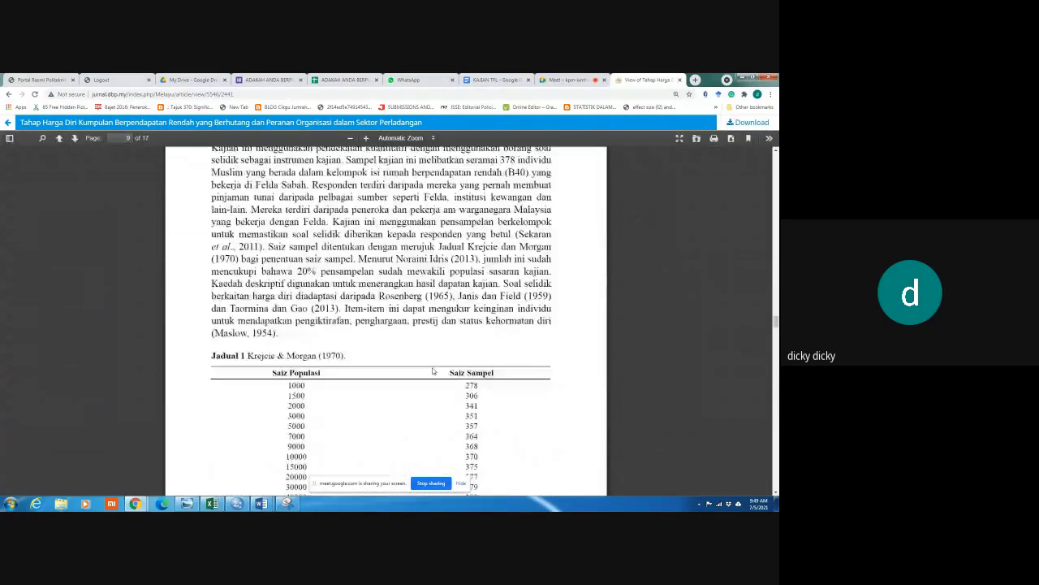
{"action": "scroll", "coordinate": [433, 371], "scroll_direction": "up", "scroll_amount": 15}
{"action": "scroll", "coordinate": [433, 371], "scroll_direction": "up", "scroll_amount": 10}
{"action": "scroll", "coordinate": [433, 371], "scroll_direction": "down", "scroll_amount": 10}
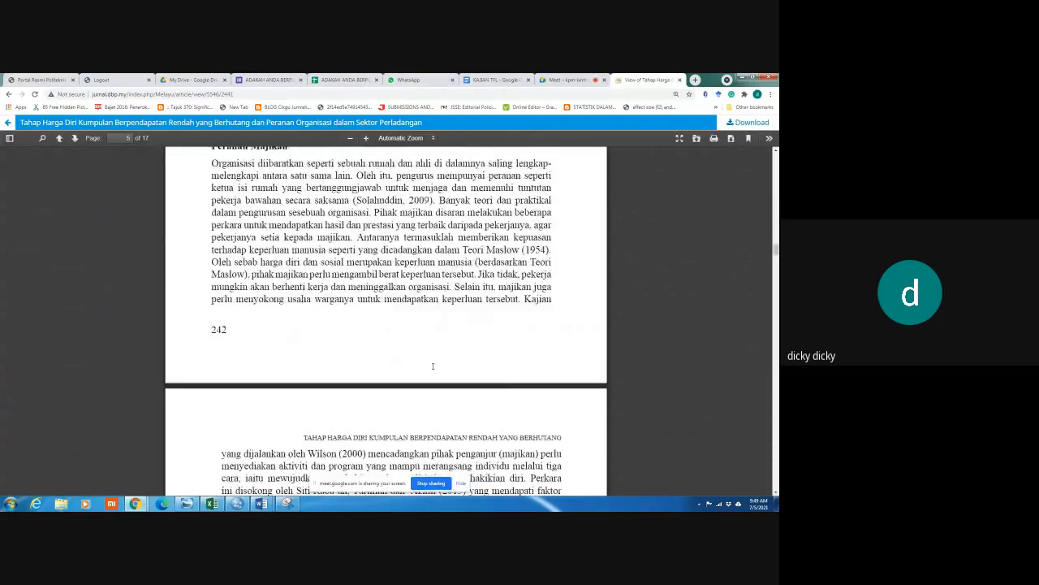
{"action": "scroll", "coordinate": [433, 365], "scroll_direction": "down", "scroll_amount": 15}
{"action": "scroll", "coordinate": [433, 363], "scroll_direction": "down", "scroll_amount": 15}
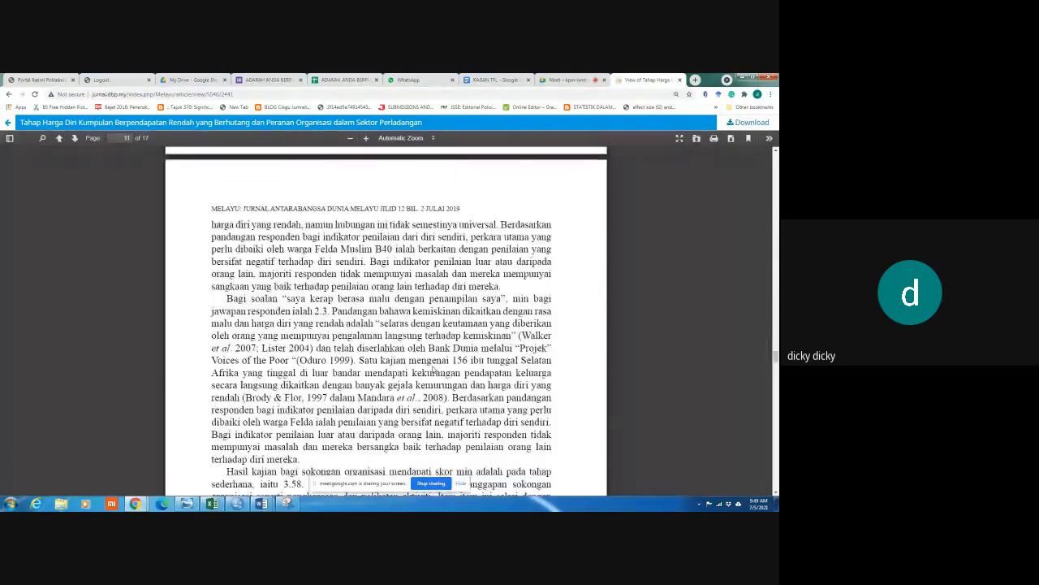
{"action": "scroll", "coordinate": [433, 368], "scroll_direction": "down", "scroll_amount": 1}
{"action": "scroll", "coordinate": [433, 369], "scroll_direction": "up", "scroll_amount": 11}
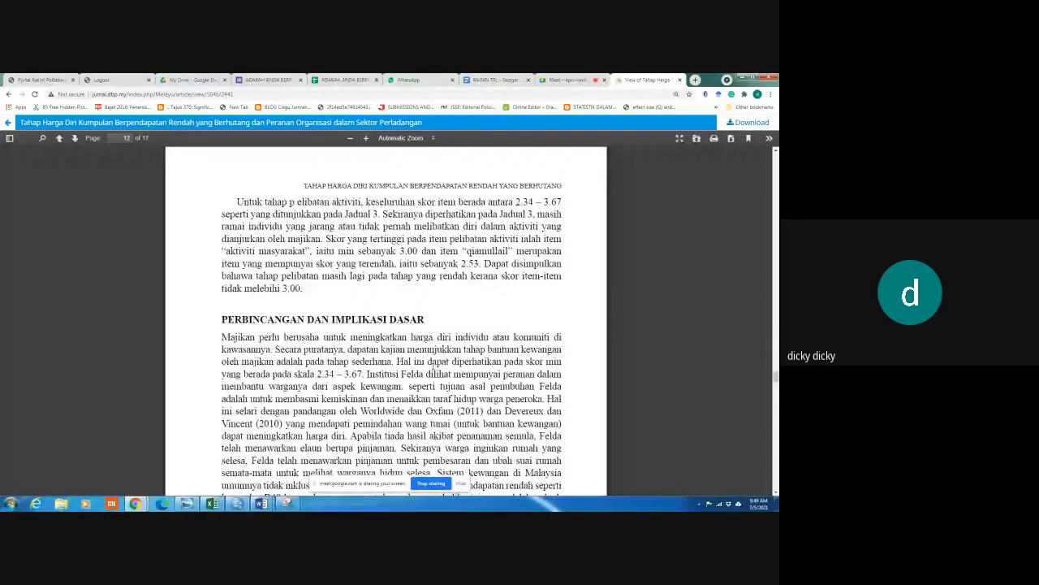
Switch to the Word document and copy the whole Jadual 2 table of Skor min and Tafsiran
{"action": "left_click", "coordinate": [212, 503]}
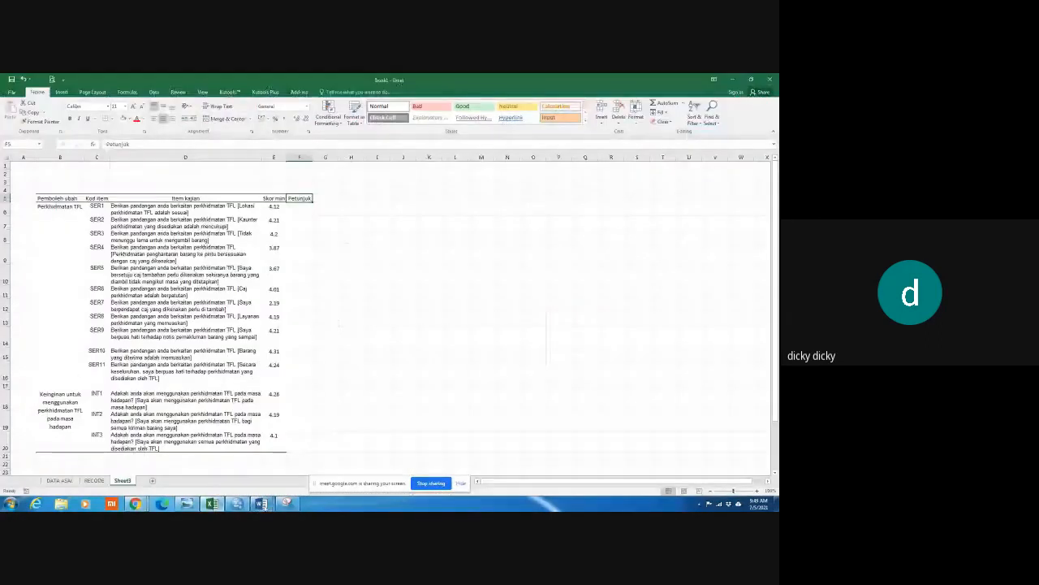
{"action": "mouse_move", "coordinate": [261, 504]}
{"action": "left_click", "coordinate": [229, 464]}
{"action": "scroll", "coordinate": [241, 367], "scroll_direction": "up", "scroll_amount": 15}
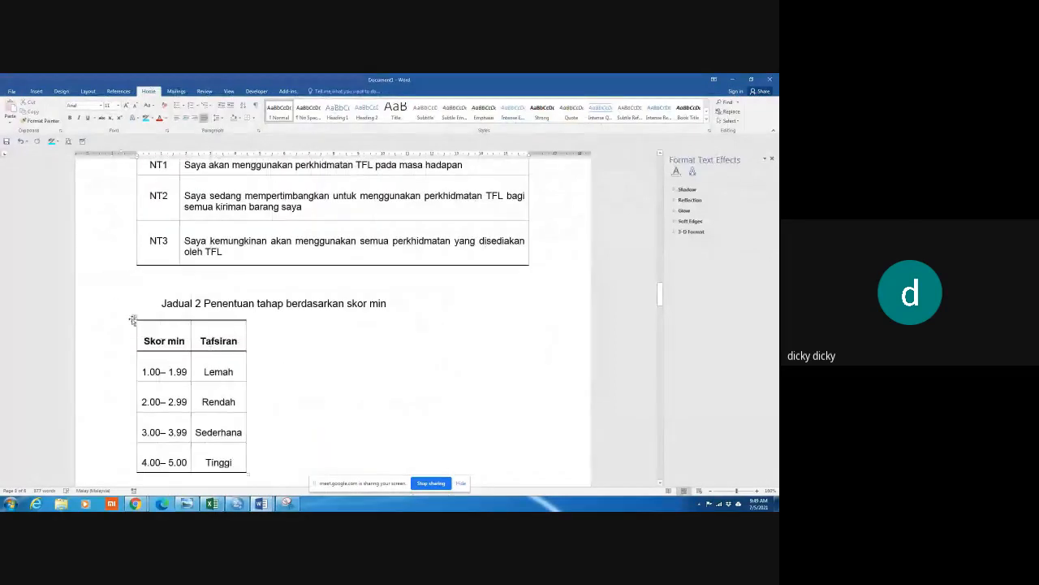
{"action": "left_click", "coordinate": [133, 318]}
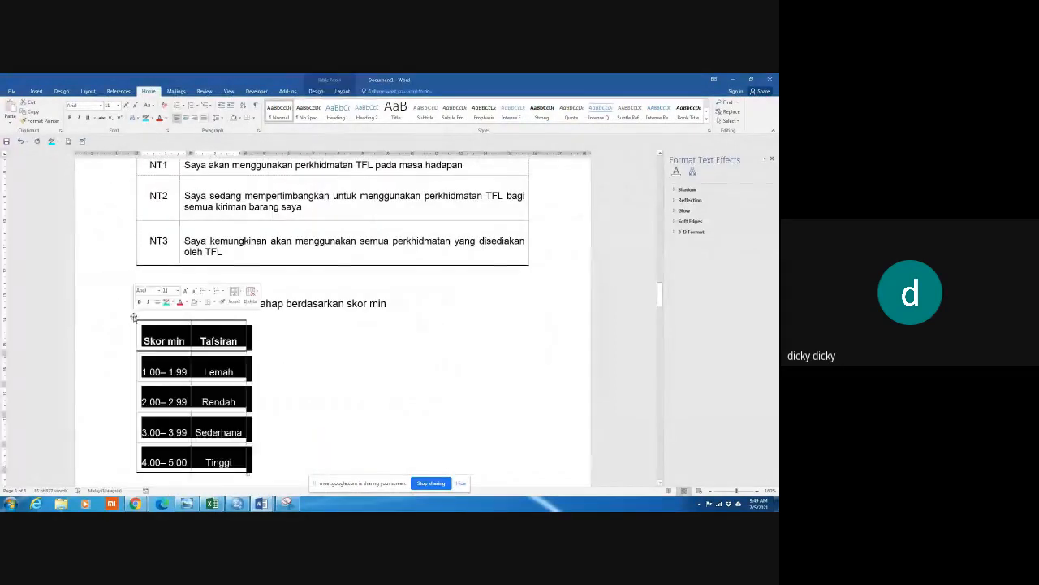
{"action": "right_click", "coordinate": [210, 327]}
{"action": "left_click", "coordinate": [231, 341]}
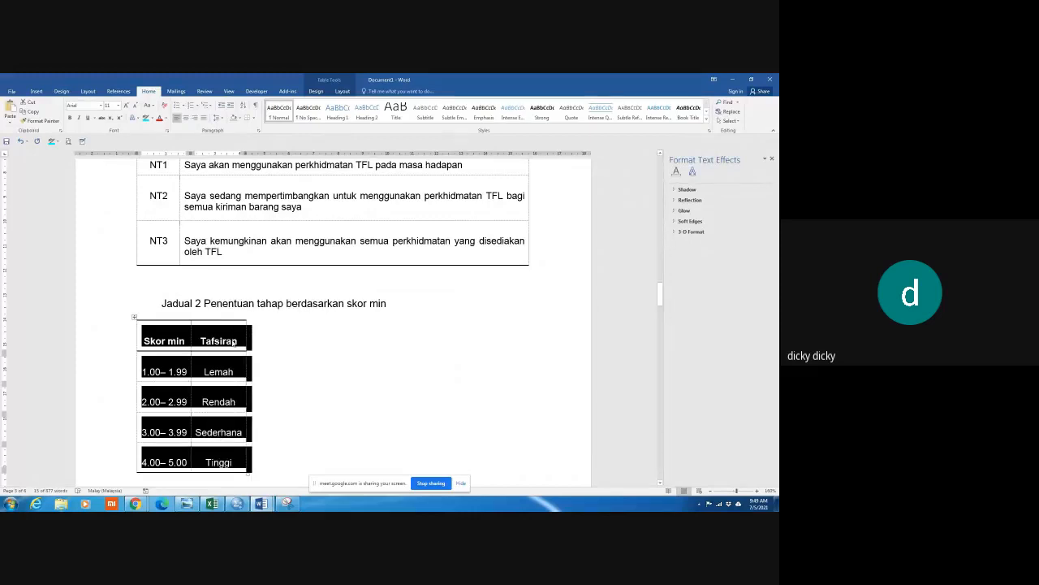
Return to Excel, paste the copied Skor min and Tafsiran table at L8, and widen columns L and M
{"action": "left_click", "coordinate": [211, 504]}
{"action": "left_click", "coordinate": [455, 234]}
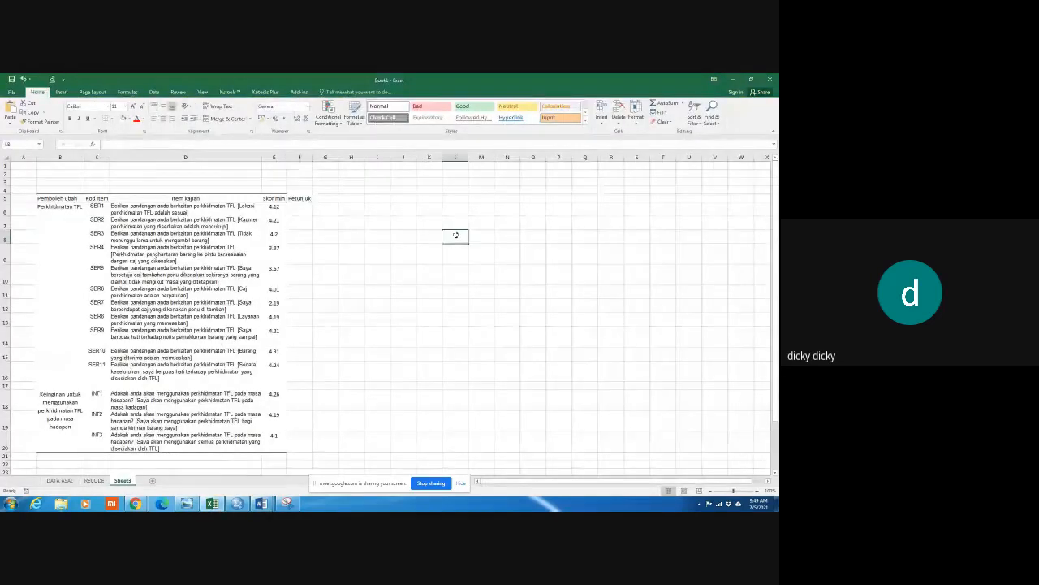
{"action": "key", "text": "ctrl+v"}
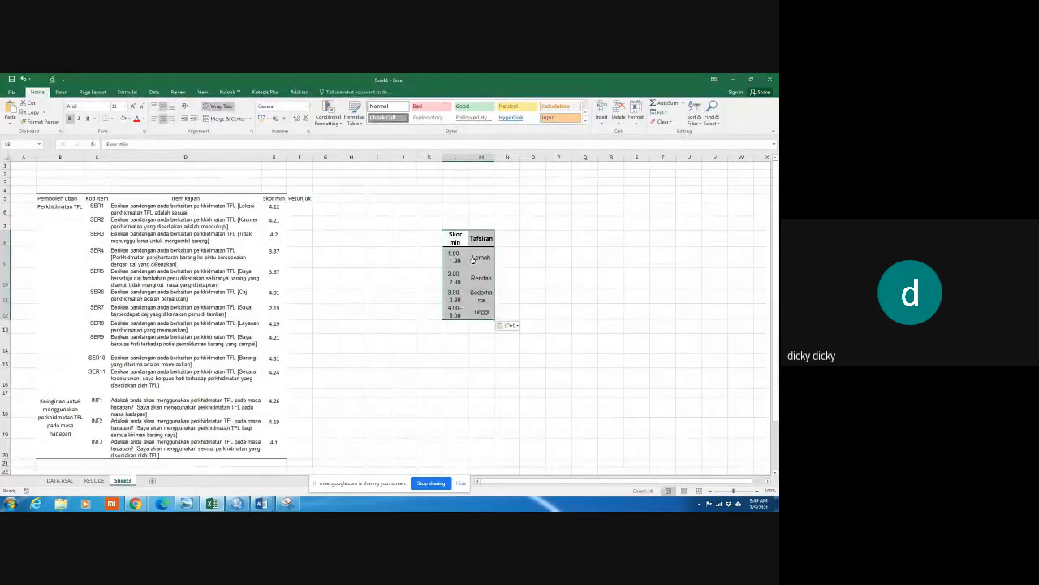
{"action": "left_click_drag", "start_coordinate": [468, 157], "coordinate": [560, 160]}
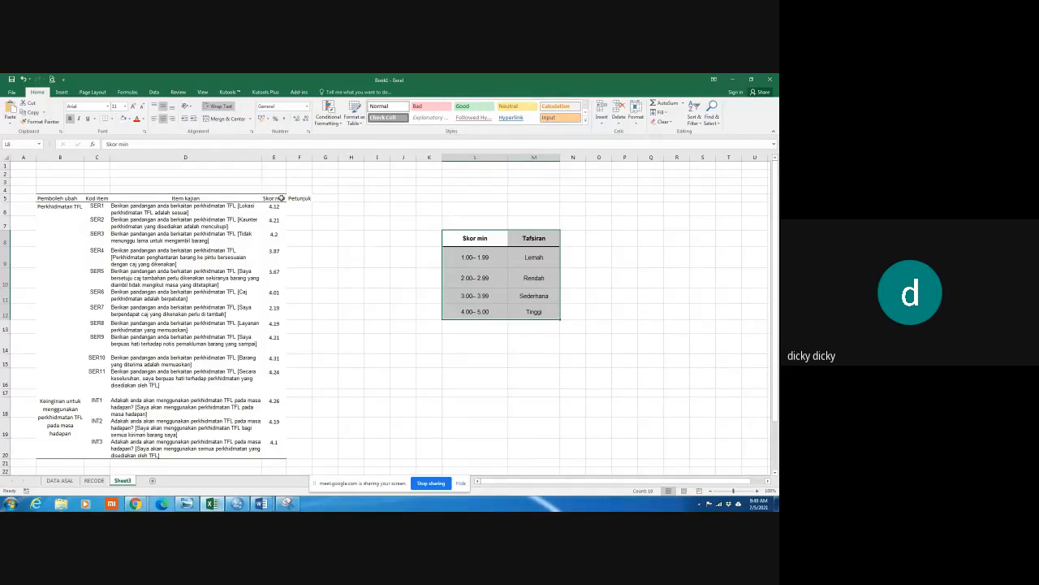
Apply top and bottom borders to the header cells E5:F5 so the header lines include Petunjuk
{"action": "left_click_drag", "start_coordinate": [281, 198], "coordinate": [299, 199]}
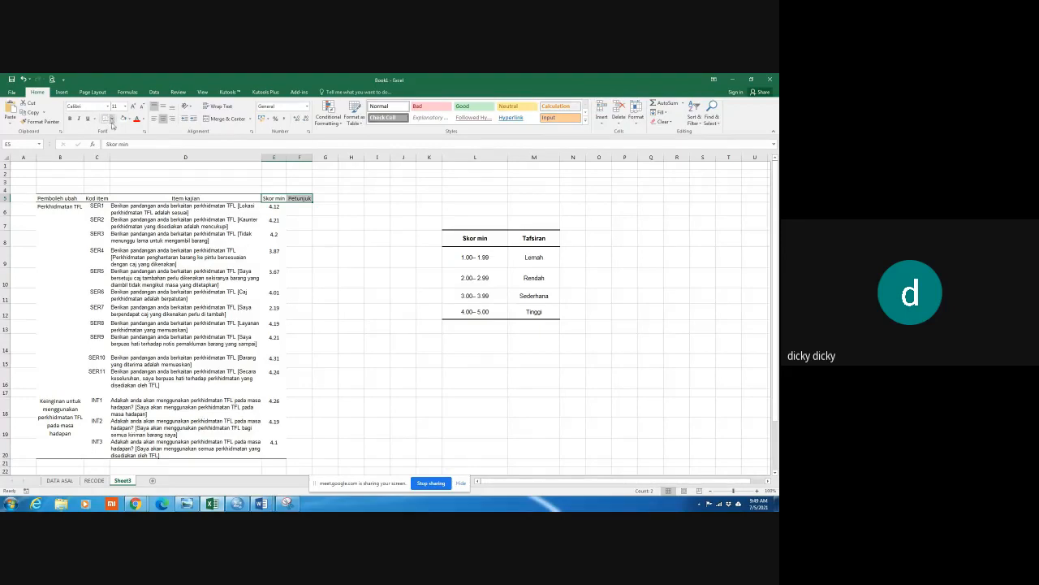
{"action": "left_click", "coordinate": [113, 119]}
{"action": "left_click", "coordinate": [105, 149]}
{"action": "left_click", "coordinate": [374, 236]}
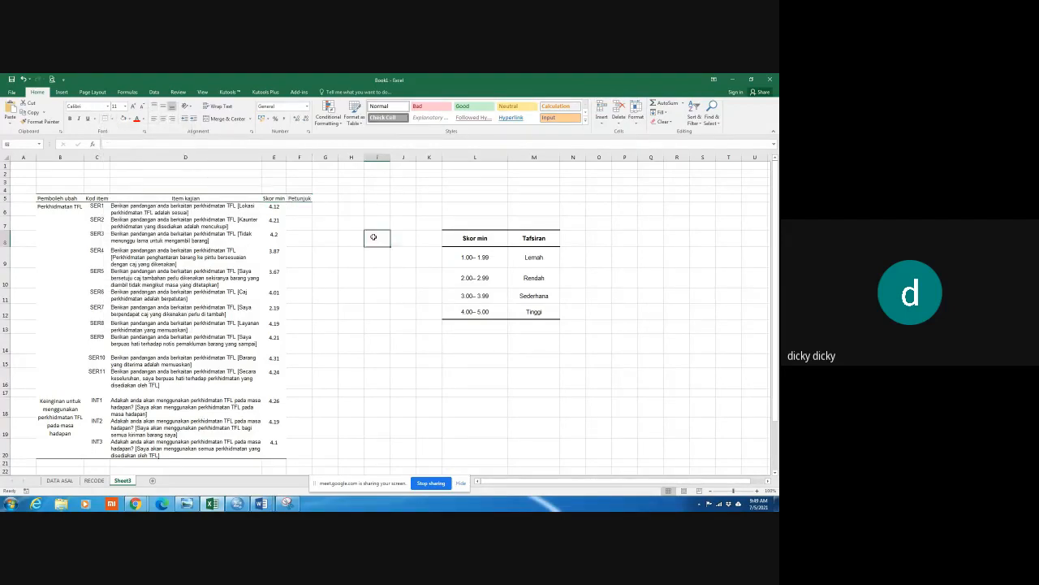
Top-align the contents of column F
{"action": "left_click_drag", "start_coordinate": [459, 312], "coordinate": [528, 312]}
{"action": "left_click", "coordinate": [296, 212]}
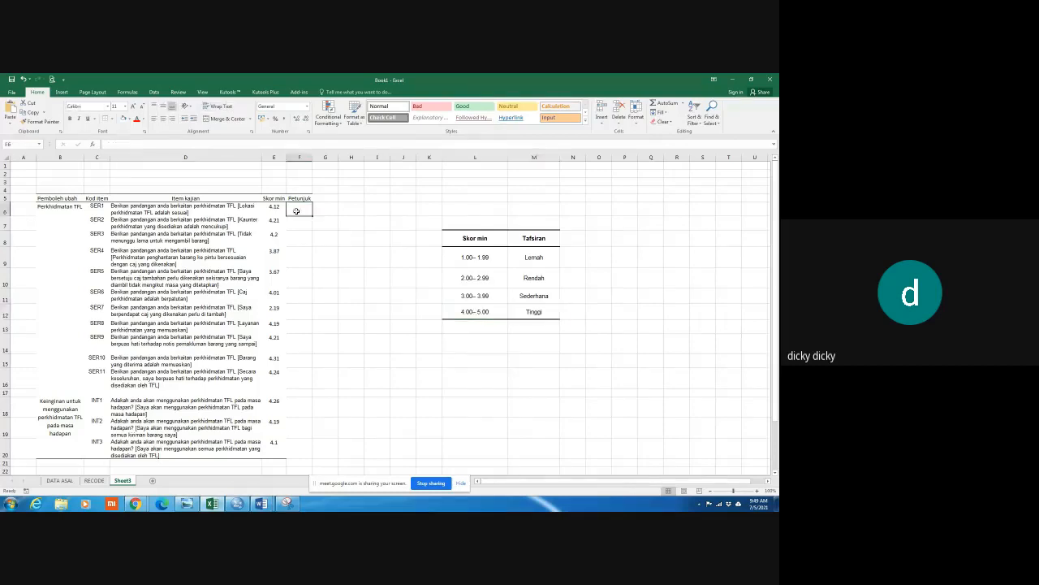
{"action": "left_click", "coordinate": [299, 157]}
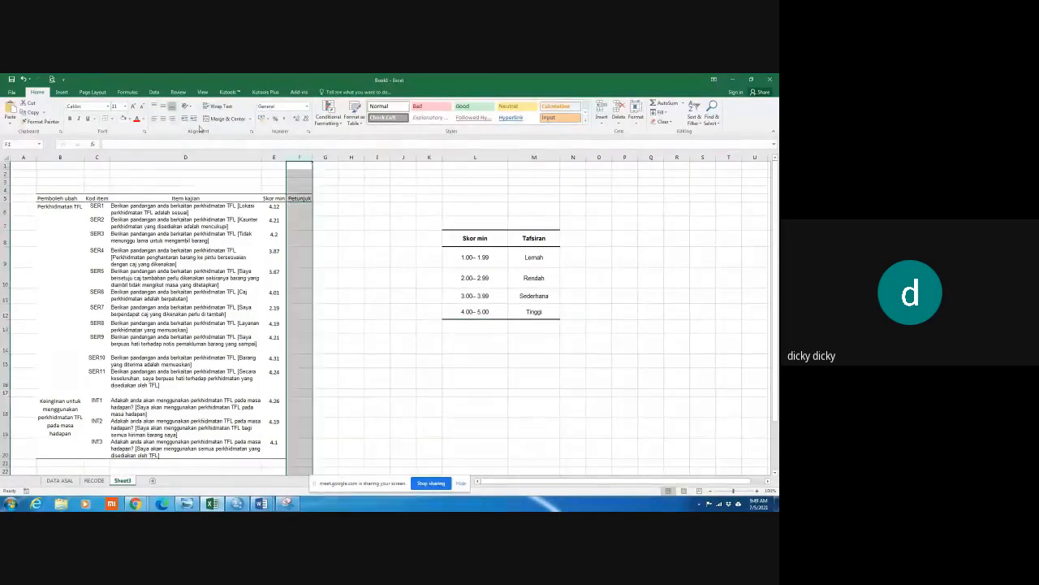
{"action": "left_click", "coordinate": [156, 108]}
Switch to the Google Meet call in the browser and admit the waiting participant
{"action": "left_click", "coordinate": [137, 503]}
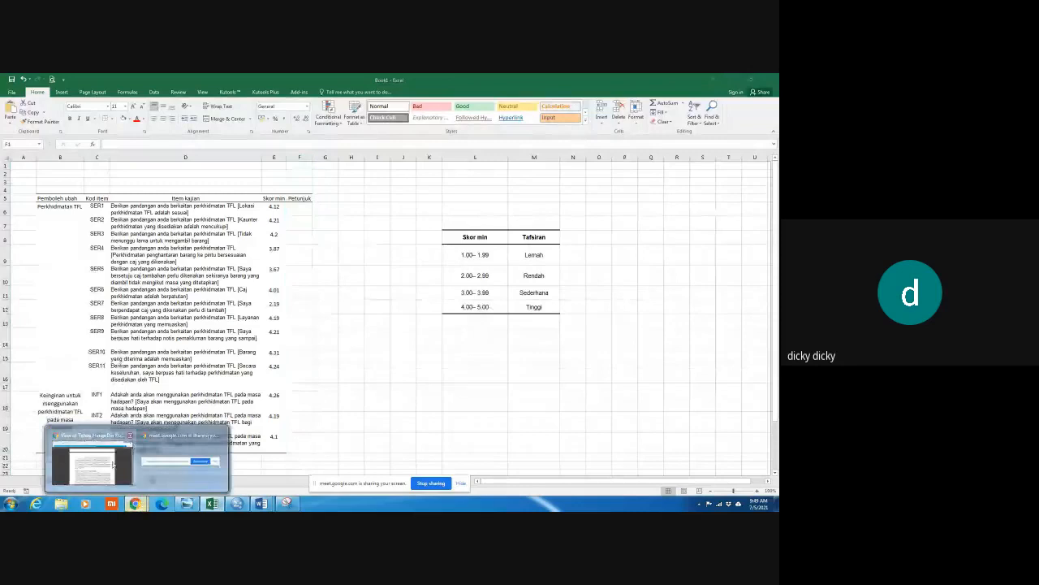
{"action": "left_click", "coordinate": [114, 464]}
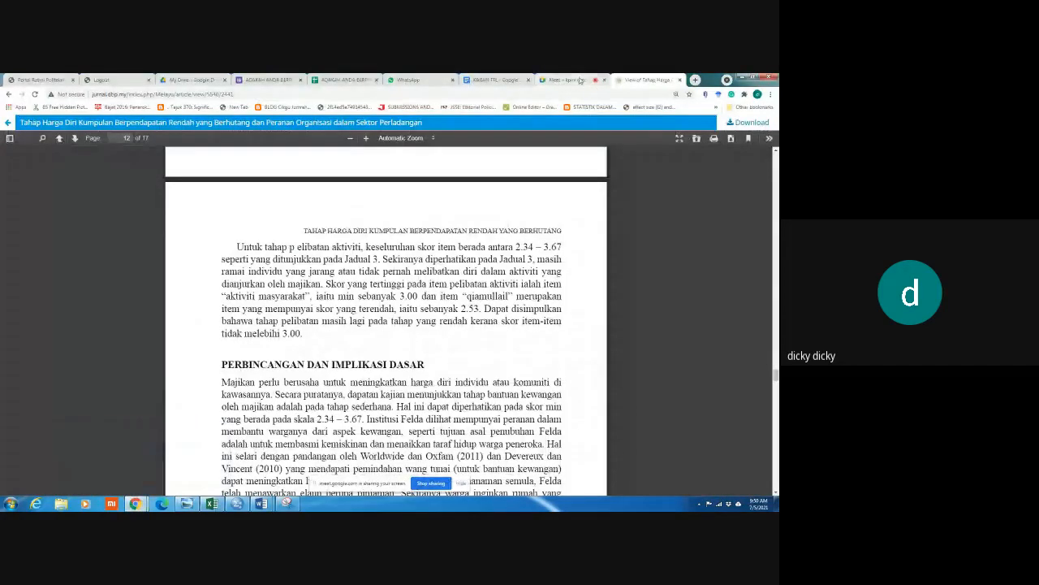
{"action": "left_click", "coordinate": [580, 81]}
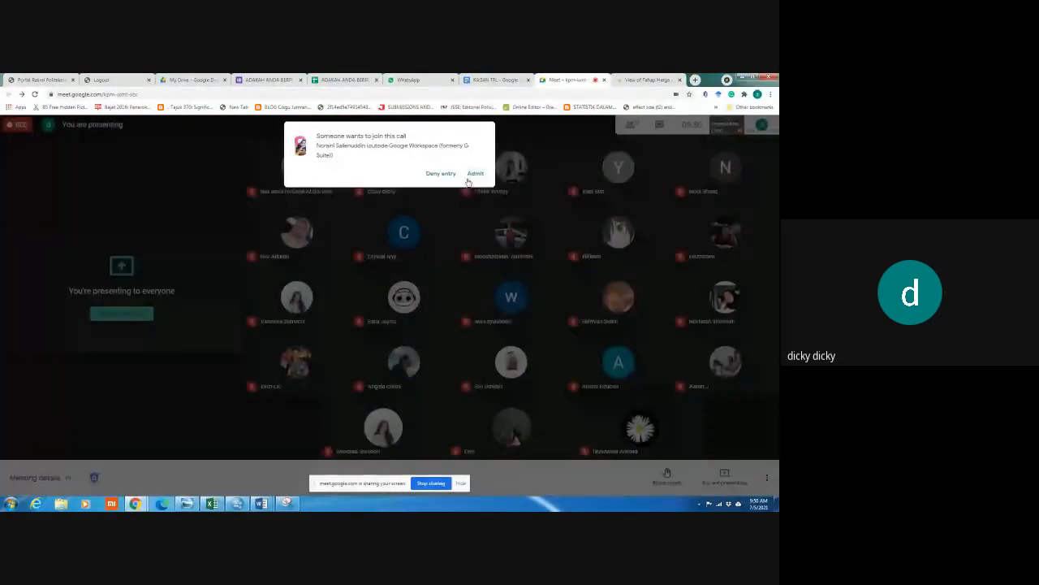
{"action": "left_click", "coordinate": [474, 173]}
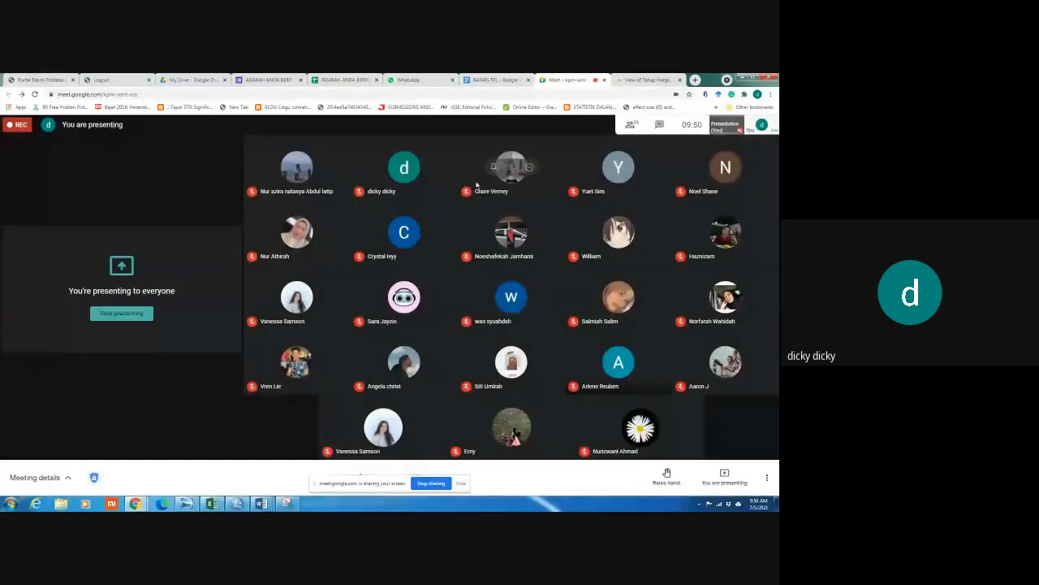
Return to Excel, enter Tinggi as the SER1 rating in F6, and centre column F horizontally
{"action": "key", "text": "alt+Tab"}
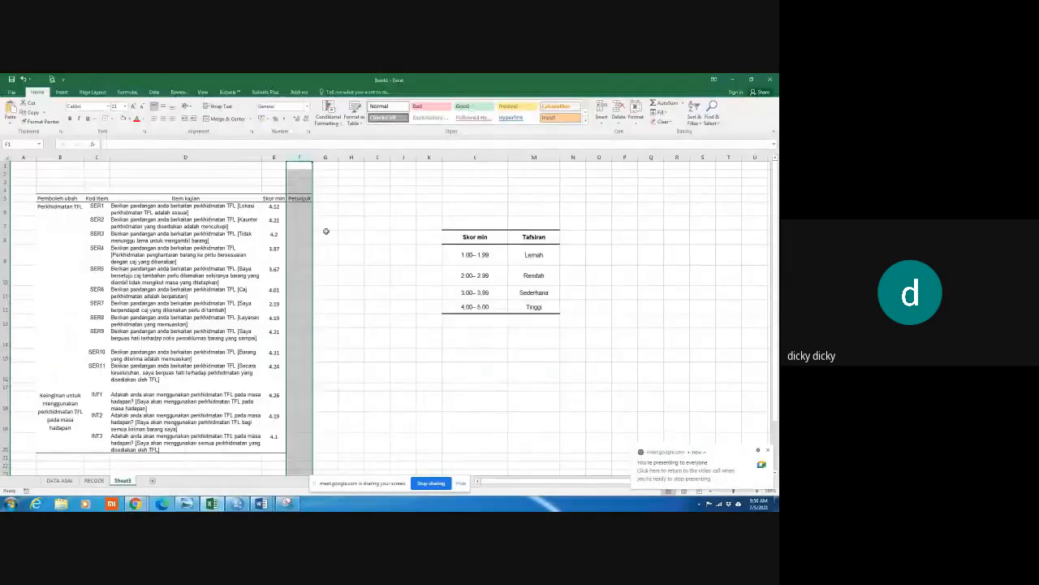
{"action": "left_click", "coordinate": [291, 211]}
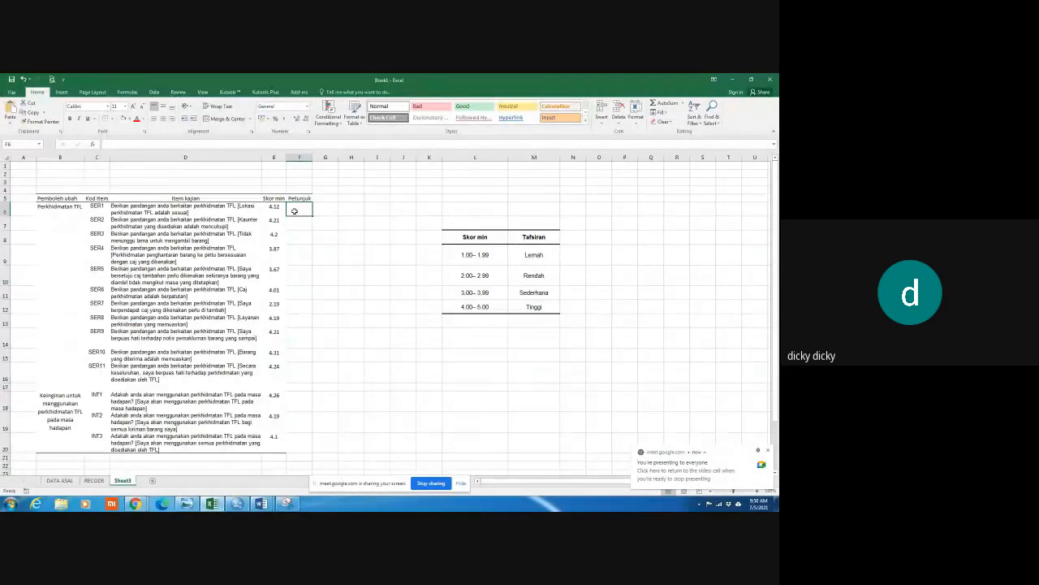
{"action": "type", "text": "Tinggi"}
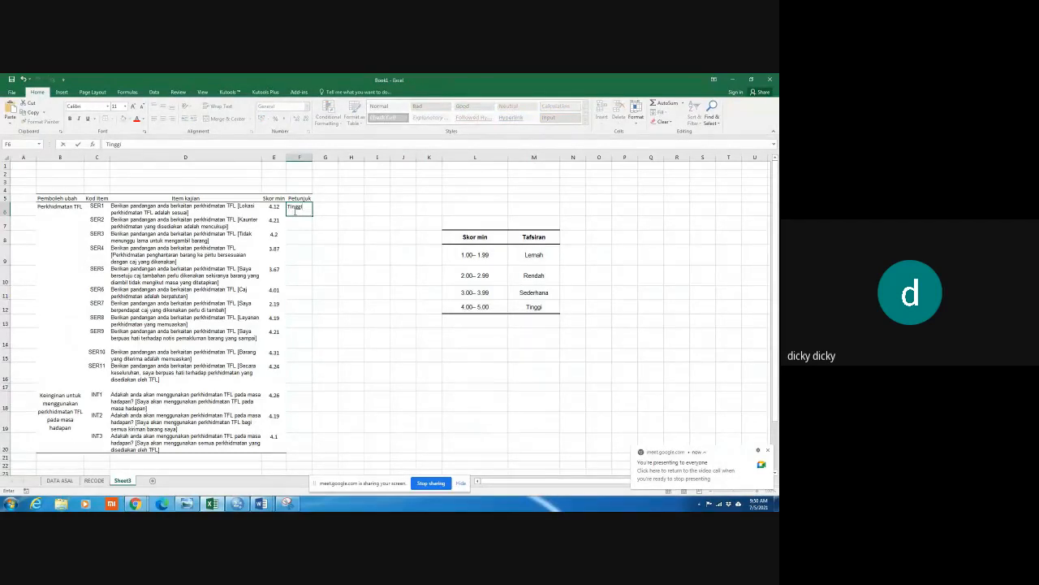
{"action": "left_click", "coordinate": [299, 157]}
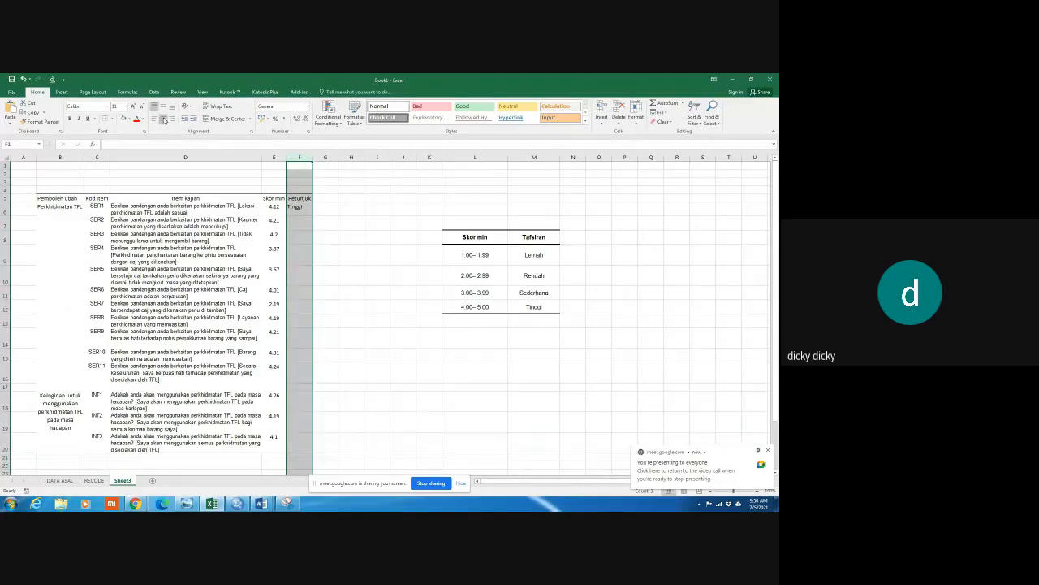
{"action": "left_click", "coordinate": [370, 190]}
{"action": "left_click", "coordinate": [302, 197]}
Fill the Tinggi rating from F6 down to F8 for items SER2 and SER3
{"action": "left_click", "coordinate": [302, 220]}
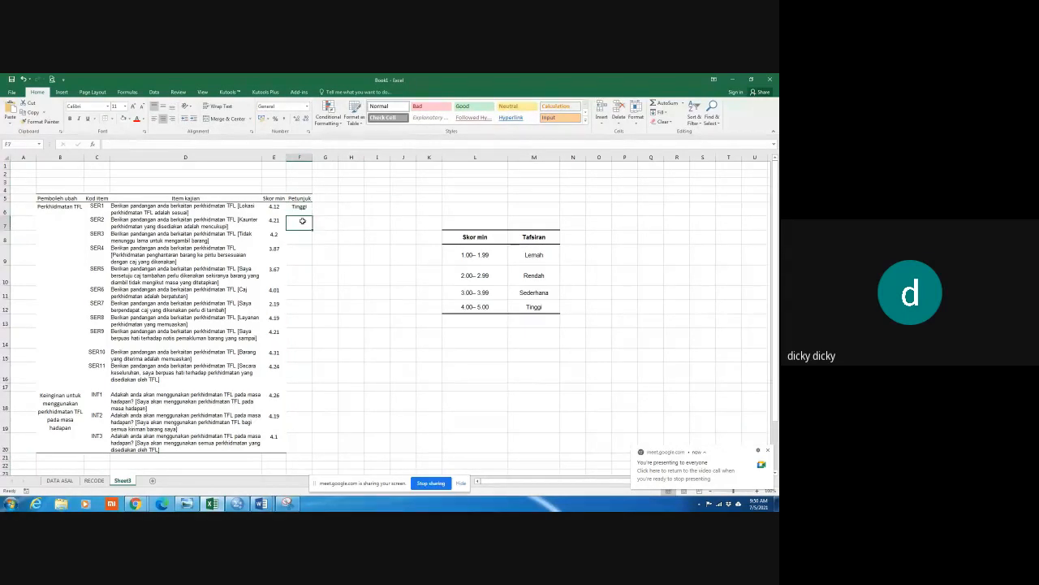
{"action": "left_click", "coordinate": [302, 209]}
{"action": "left_click_drag", "start_coordinate": [312, 215], "coordinate": [309, 240]}
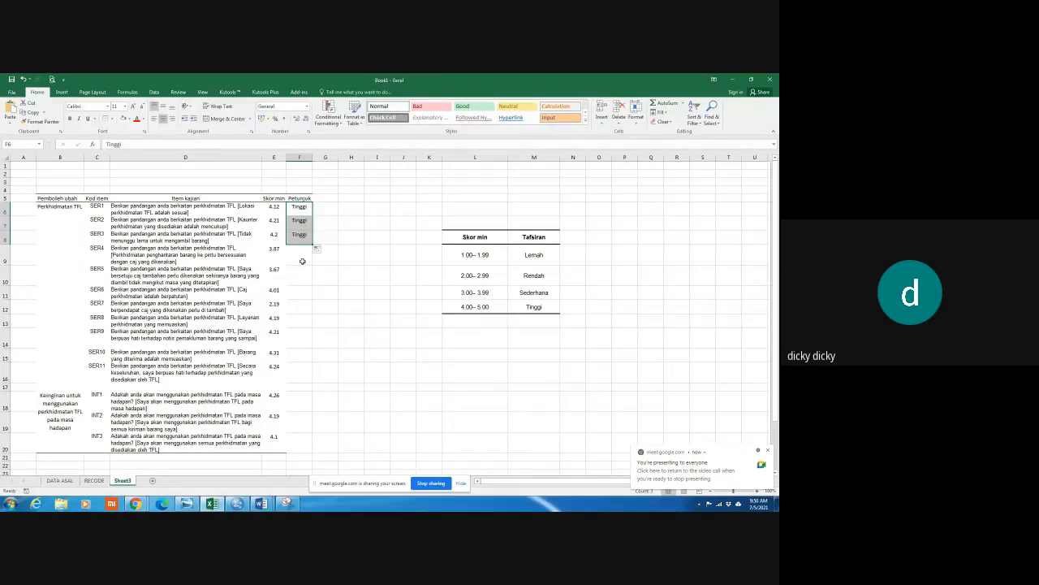
Enter Sederhana as the SER4 rating in F9
{"action": "left_click", "coordinate": [302, 261]}
{"action": "type", "text": "Sederhana"}
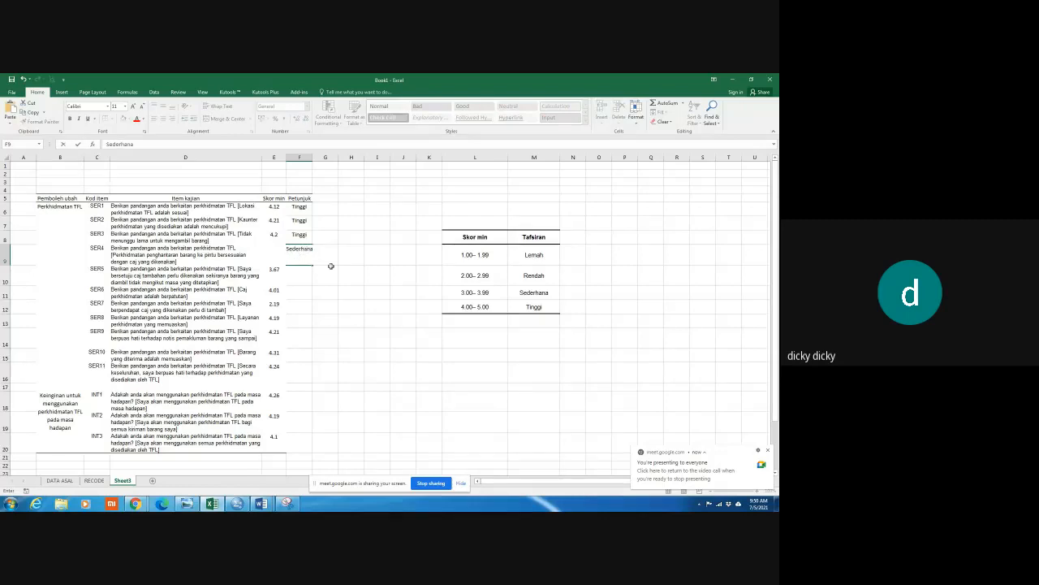
{"action": "left_click", "coordinate": [345, 276]}
Autofit the width of column F and fill Sederhana from F9 down to F10 for SER5
{"action": "double_click", "coordinate": [313, 157]}
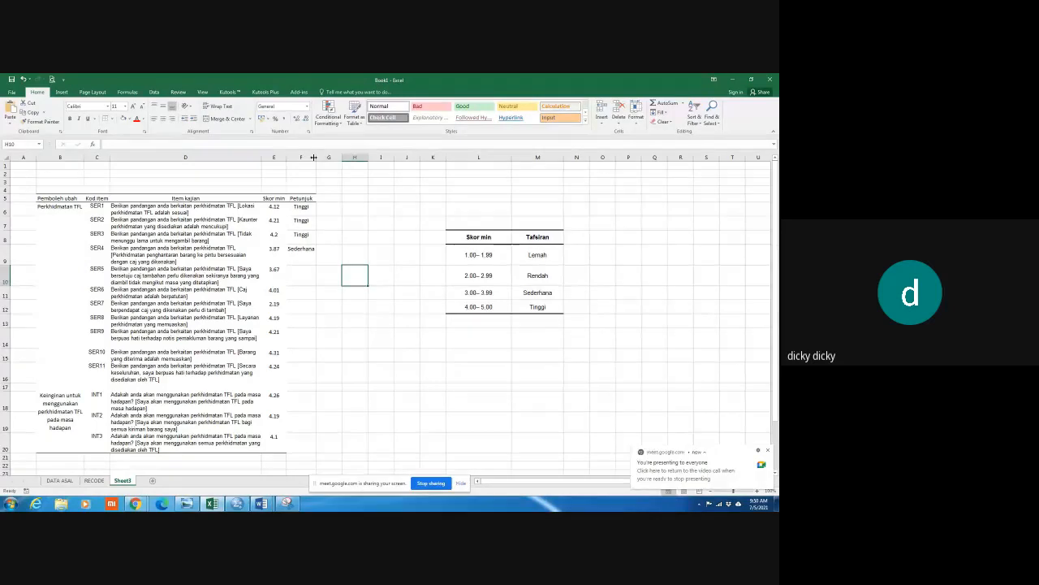
{"action": "left_click", "coordinate": [311, 257]}
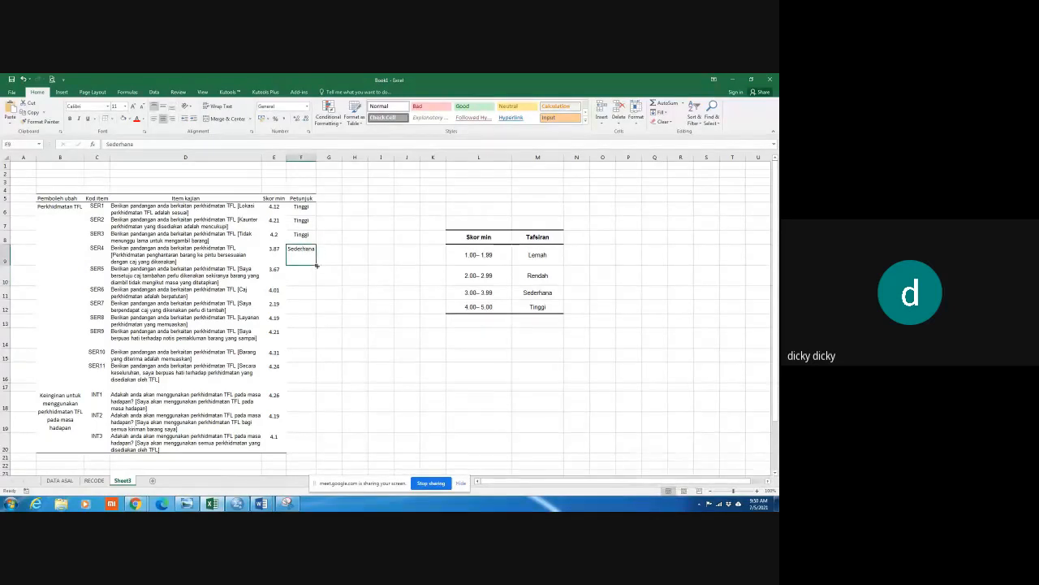
{"action": "left_click_drag", "start_coordinate": [316, 265], "coordinate": [318, 287]}
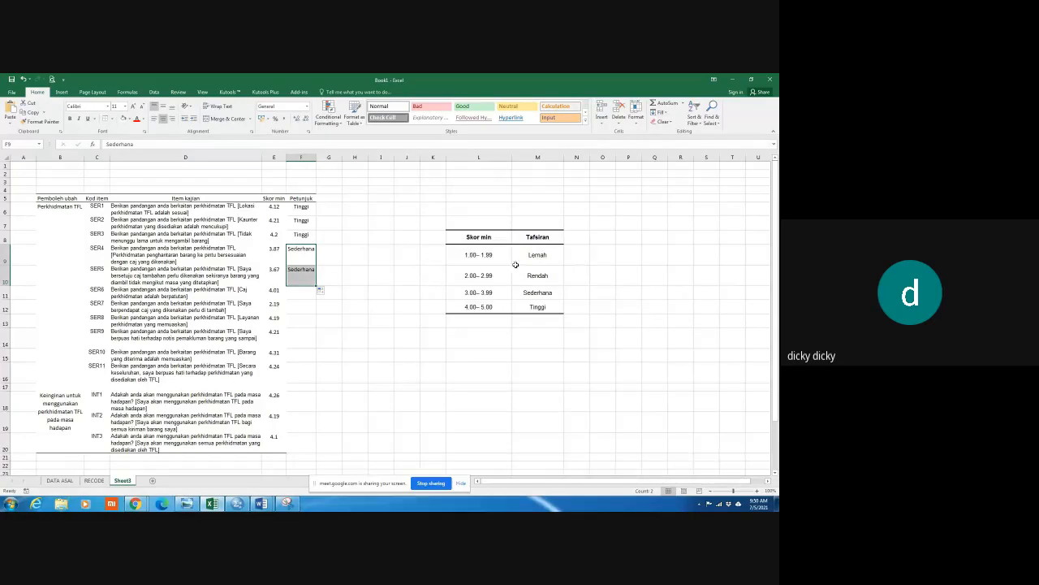
Enter Tinggi as the SER6 rating in F11 and Rendah as the SER7 rating in F12
{"action": "left_click", "coordinate": [297, 290]}
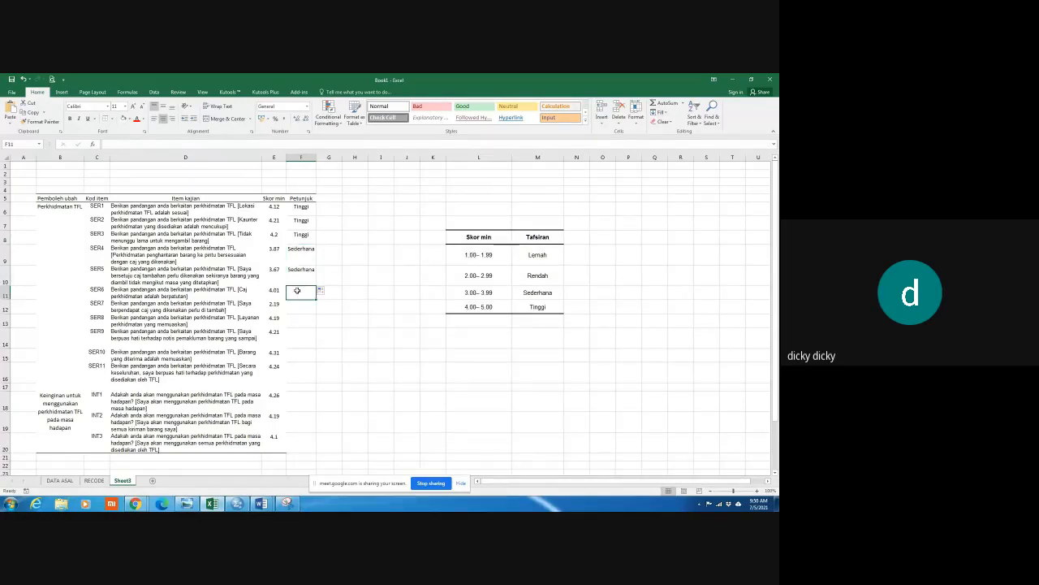
{"action": "type", "text": "Tinggi"}
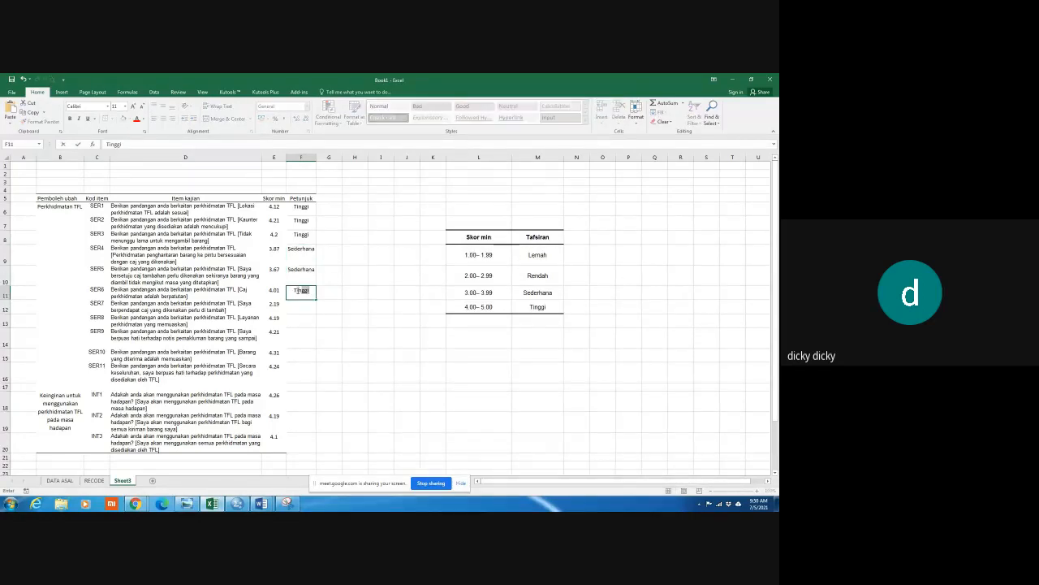
{"action": "left_click", "coordinate": [302, 307]}
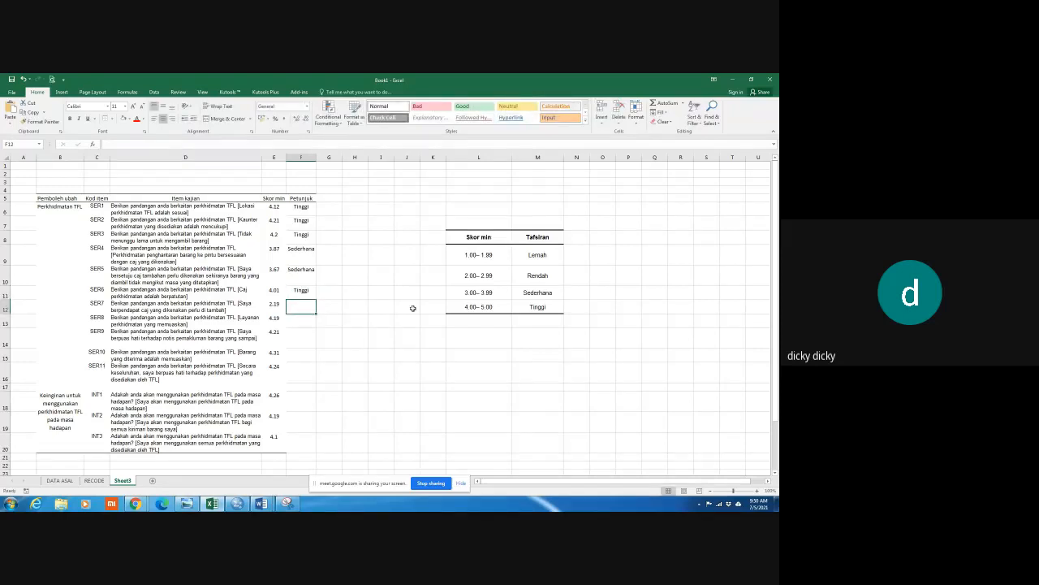
{"action": "type", "text": "Rendah"}
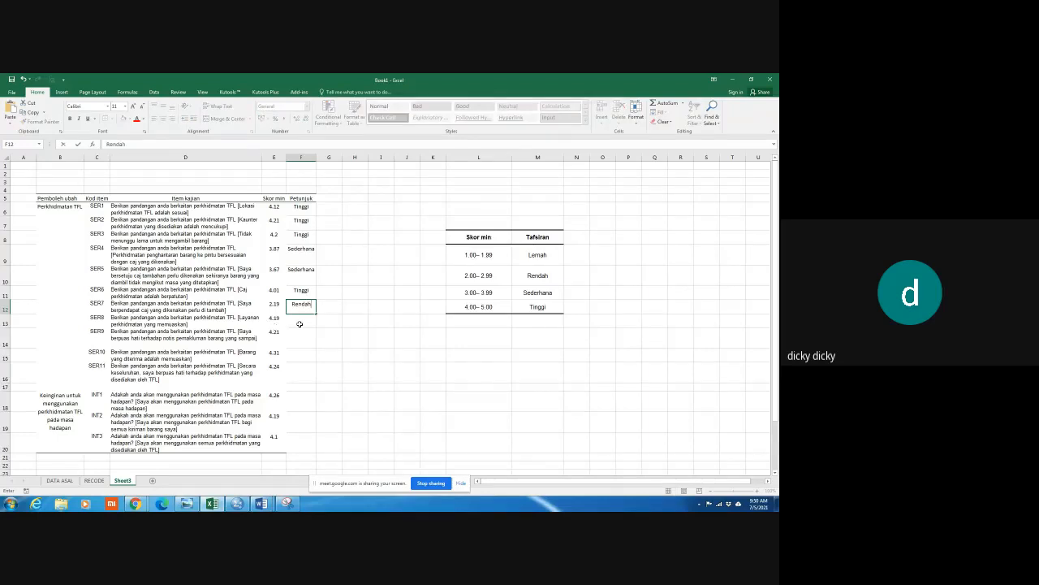
Enter Tinggi as the SER8 rating in F13 and fill it down to F16 for SER9 to SER11
{"action": "left_click", "coordinate": [300, 323]}
{"action": "type", "text": "tinggi"}
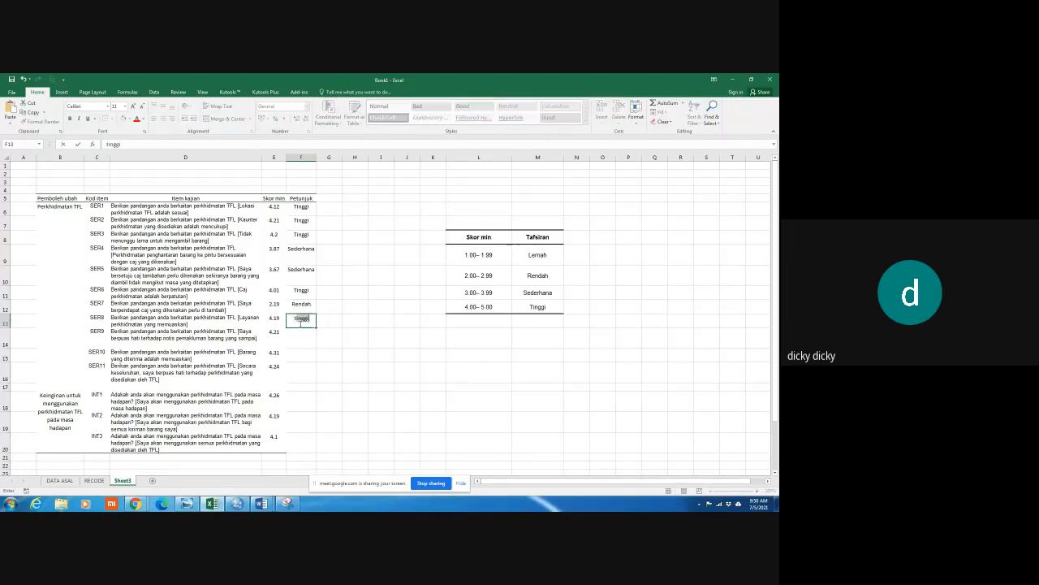
{"action": "left_click", "coordinate": [323, 332]}
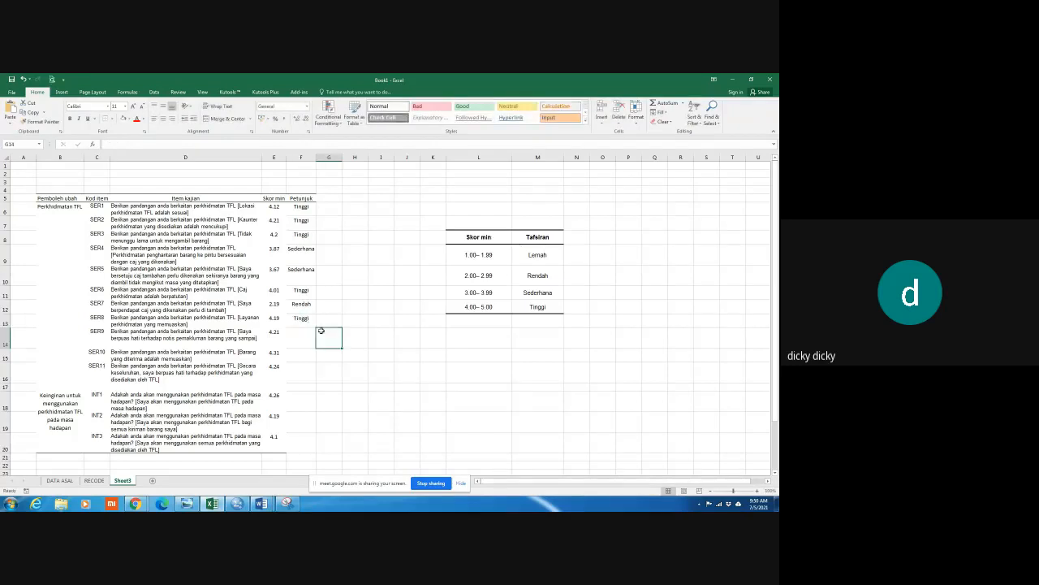
{"action": "left_click", "coordinate": [313, 324]}
{"action": "left_click_drag", "start_coordinate": [316, 327], "coordinate": [317, 380]}
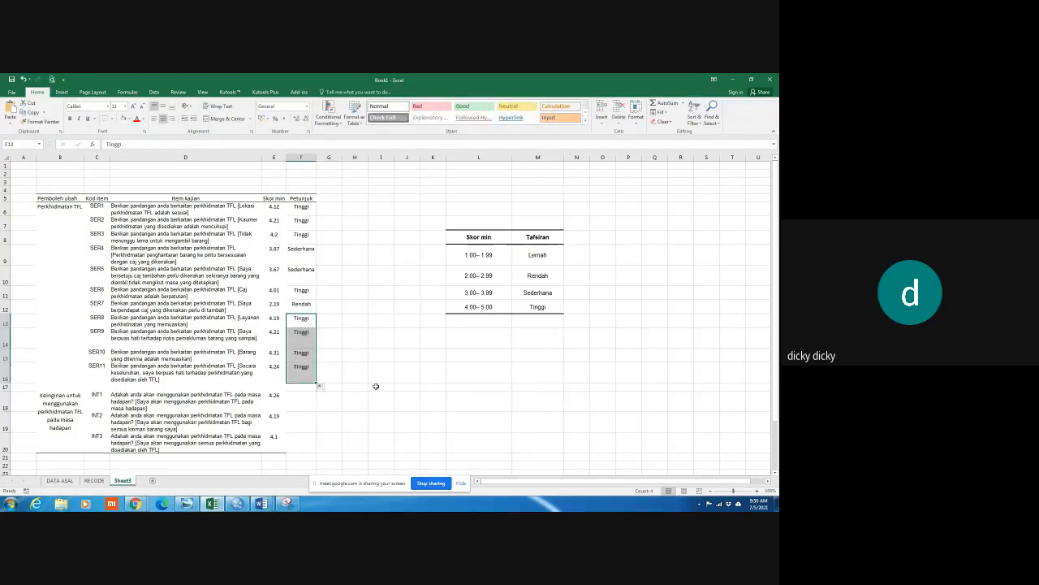
Enter Tinggi as the INT1 rating in F18 and fill it down to F20 for INT2 and INT3
{"action": "left_click", "coordinate": [302, 402]}
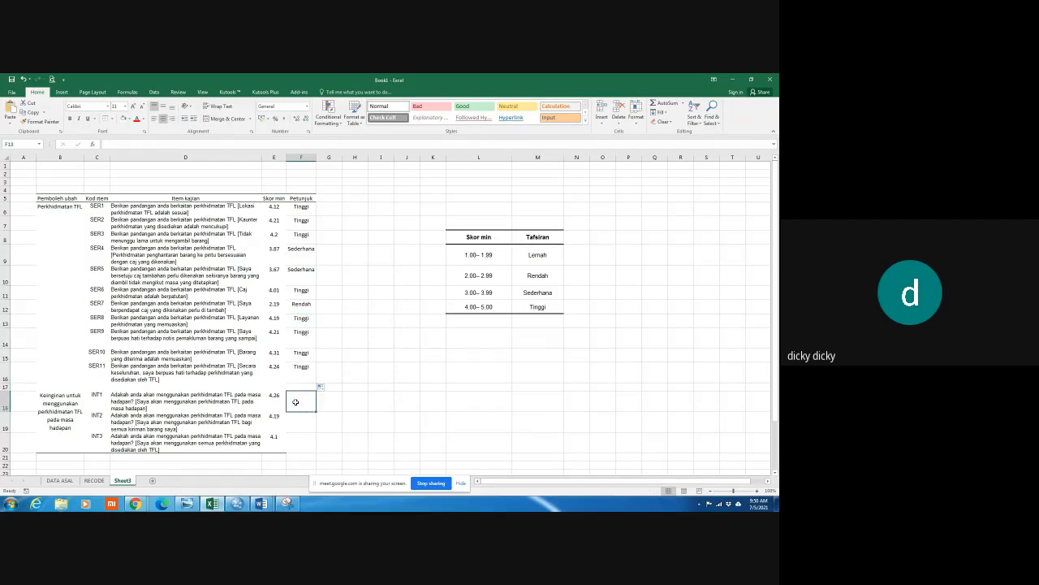
{"action": "type", "text": "ting"}
{"action": "key", "text": "BackSpace"}
{"action": "type", "text": "ngg"}
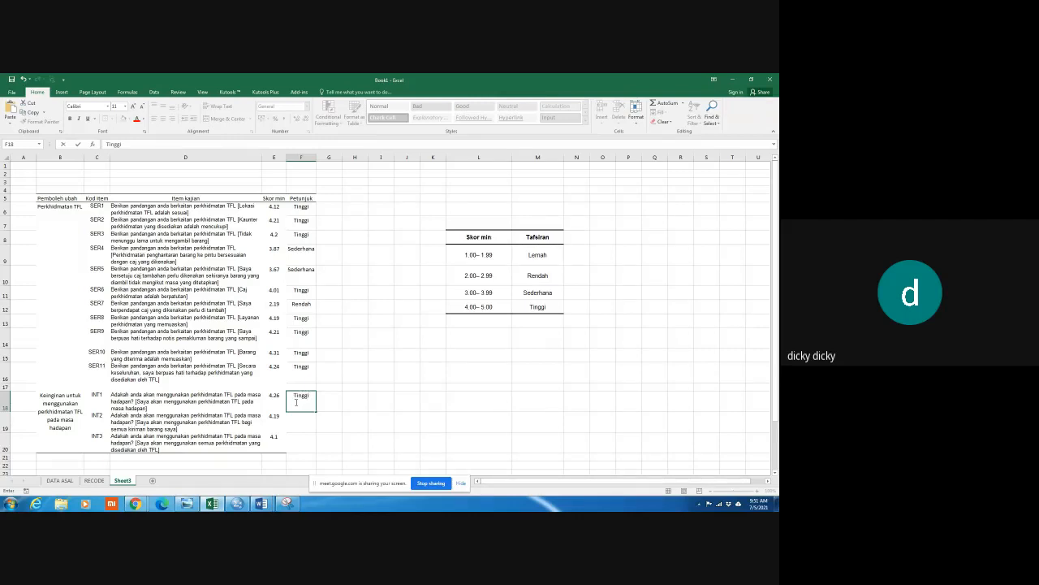
{"action": "left_click_drag", "start_coordinate": [314, 415], "coordinate": [310, 451]}
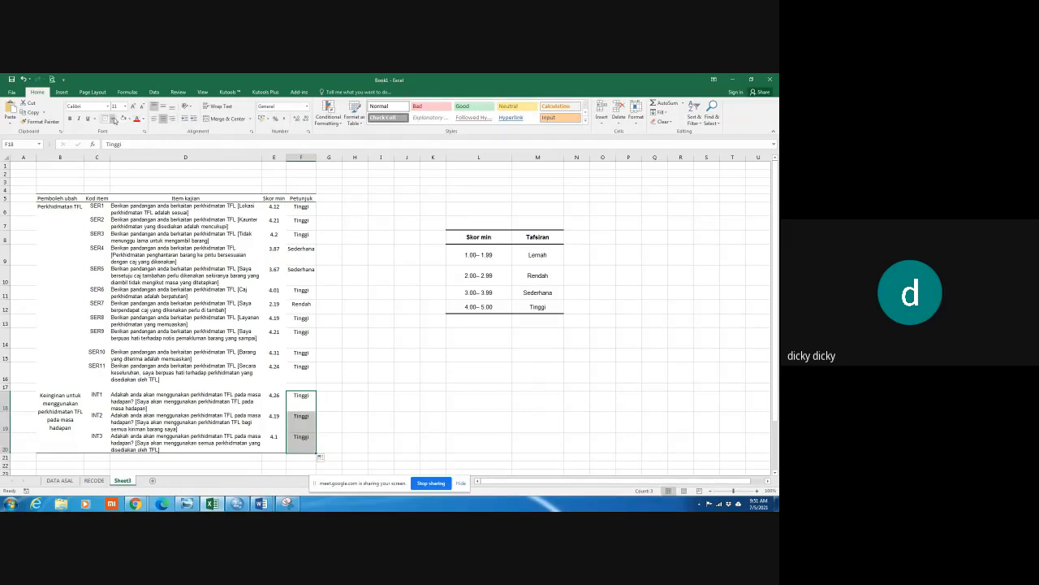
Add a bottom border to the last Petunjuk cells F18:F20 so the table's closing line extends under that column
{"action": "left_click", "coordinate": [114, 120]}
{"action": "left_click", "coordinate": [129, 138]}
{"action": "left_click", "coordinate": [389, 379]}
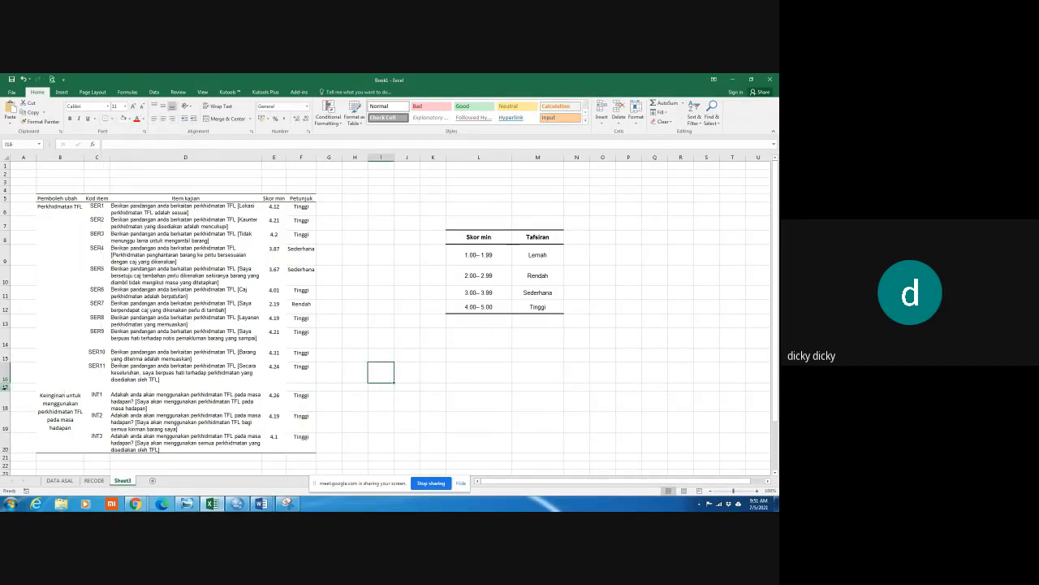
Insert a blank row at row 17, below the SER11 item
{"action": "left_click", "coordinate": [5, 387]}
{"action": "right_click", "coordinate": [5, 387]}
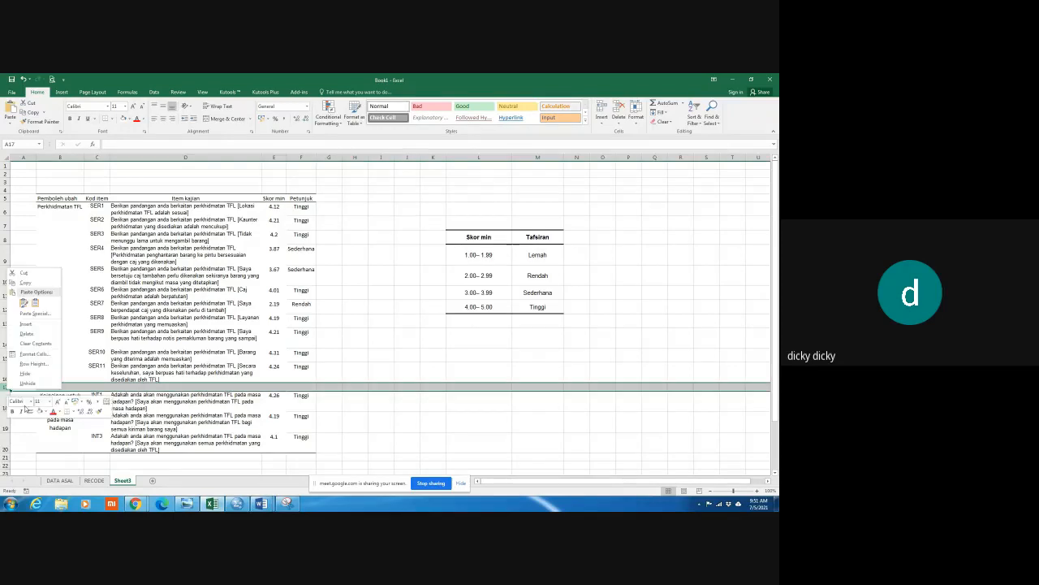
{"action": "left_click", "coordinate": [27, 325]}
{"action": "left_click", "coordinate": [274, 379]}
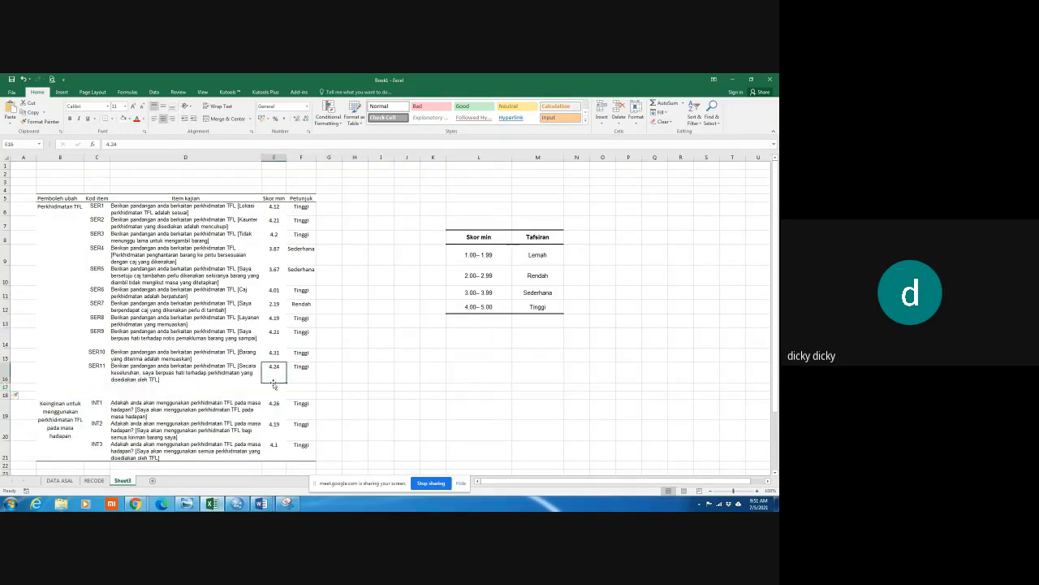
Enter the label Purata skor min in D17 and italicise row 17
{"action": "left_click", "coordinate": [243, 387]}
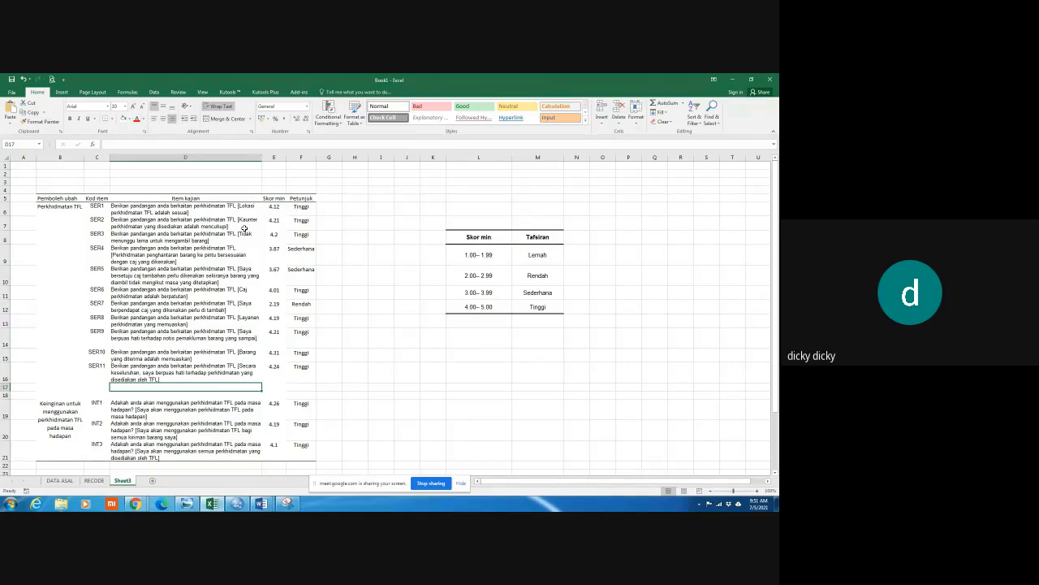
{"action": "type", "text": "Purata min"}
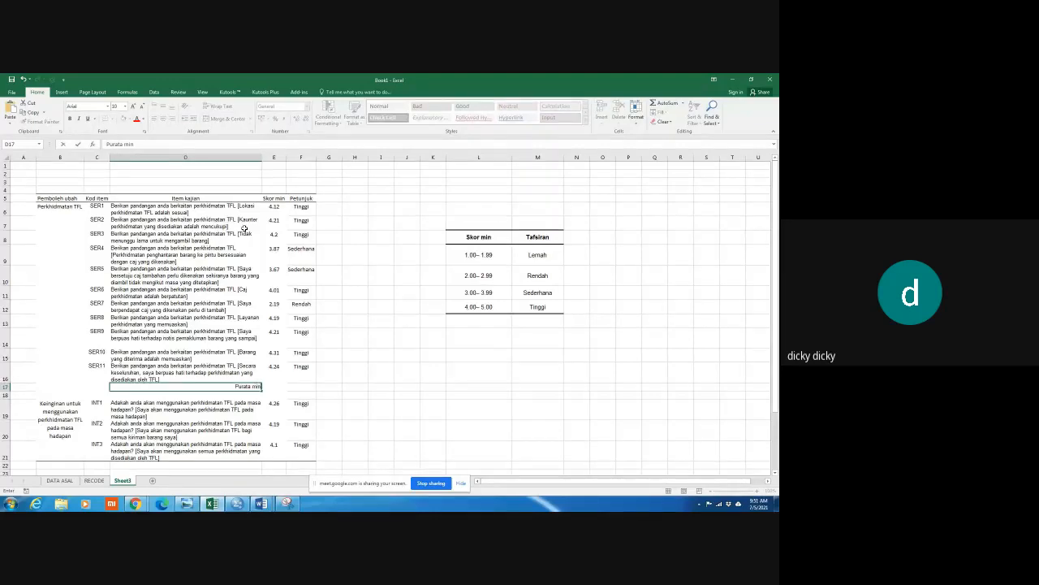
{"action": "key", "text": "BackSpace"}
{"action": "key", "text": "BackSpace"}
{"action": "key", "text": "BackSpace"}
{"action": "key", "text": "BackSpace"}
{"action": "type", "text": "skor min"}
{"action": "left_click", "coordinate": [5, 387]}
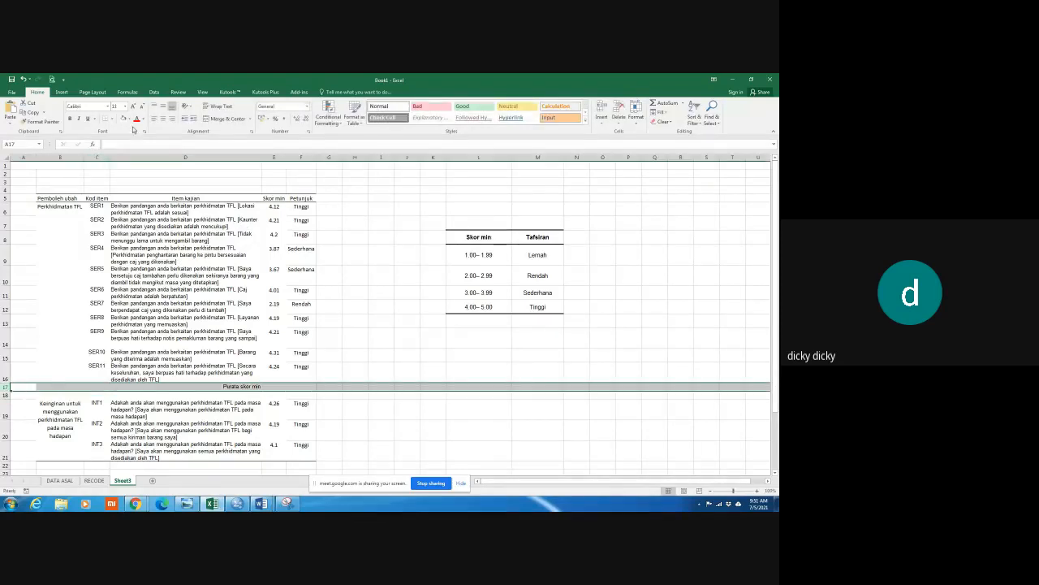
Calculate the average SER score in E17 with the formula =SUM(E6:E16)/11
{"action": "left_click", "coordinate": [274, 386]}
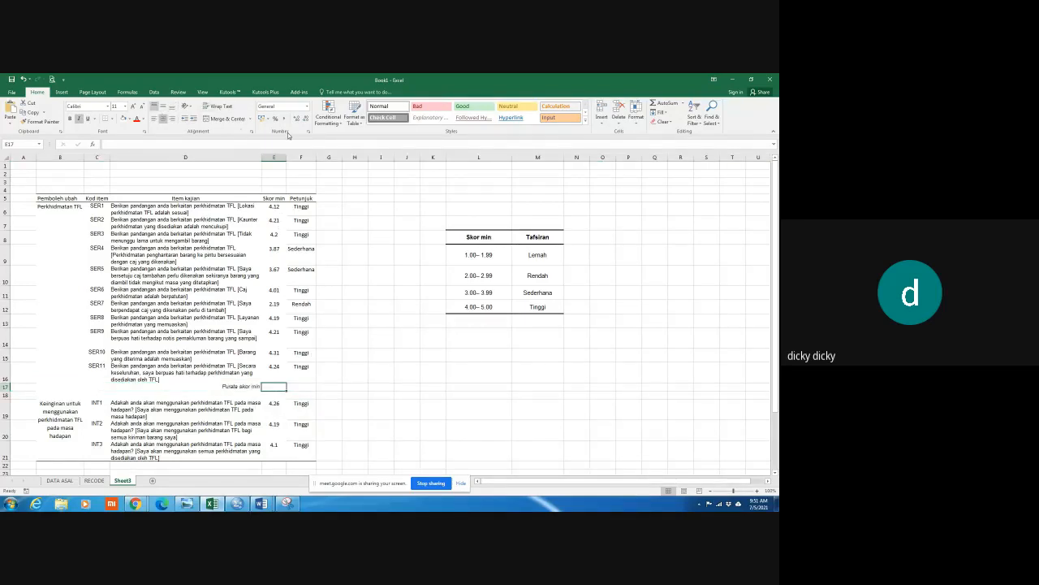
{"action": "left_click", "coordinate": [659, 108]}
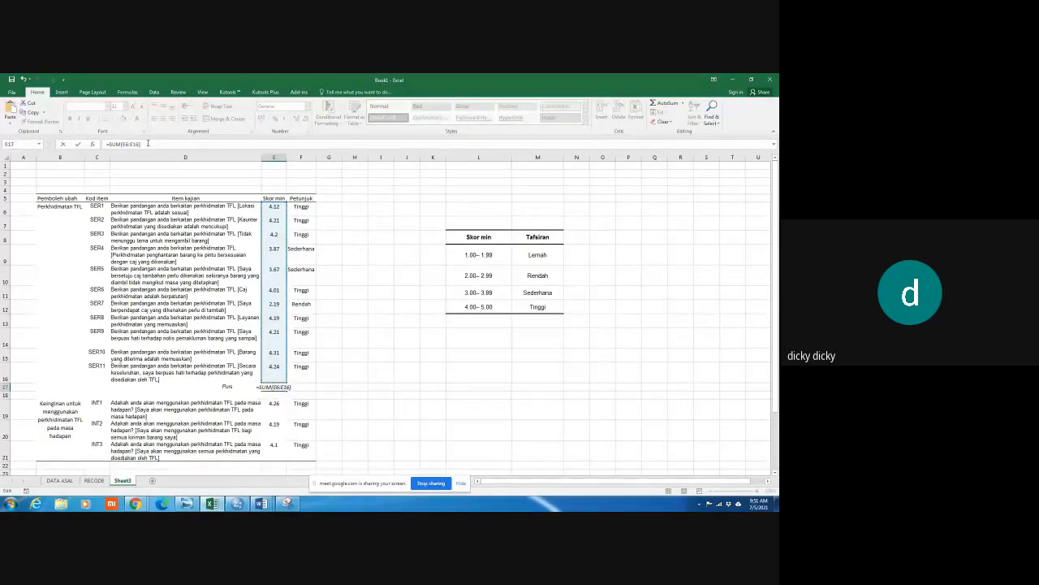
{"action": "key", "text": "Return"}
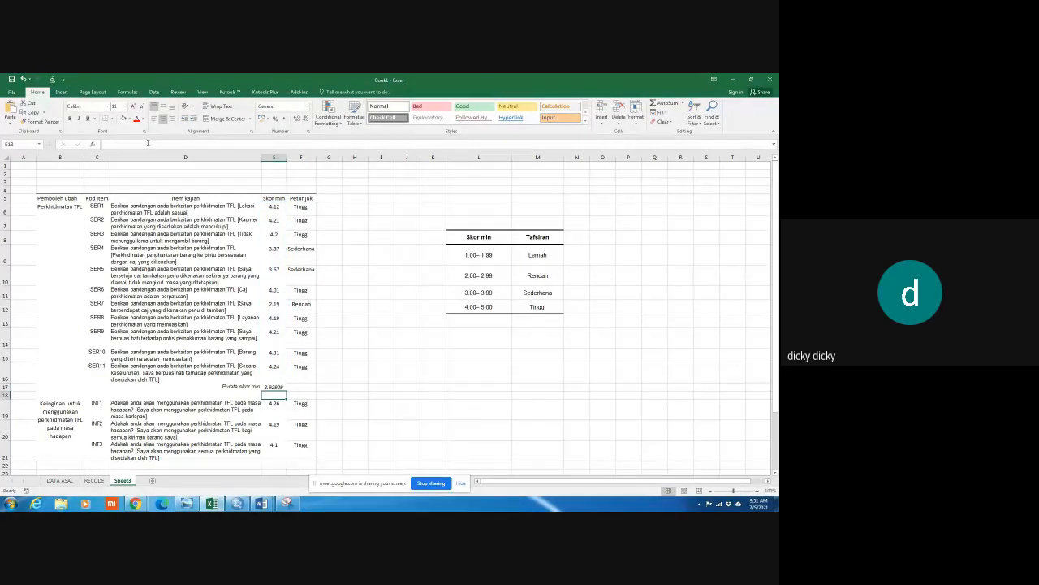
Format the Skor min column E as Number with two decimal places
{"action": "left_click", "coordinate": [277, 387]}
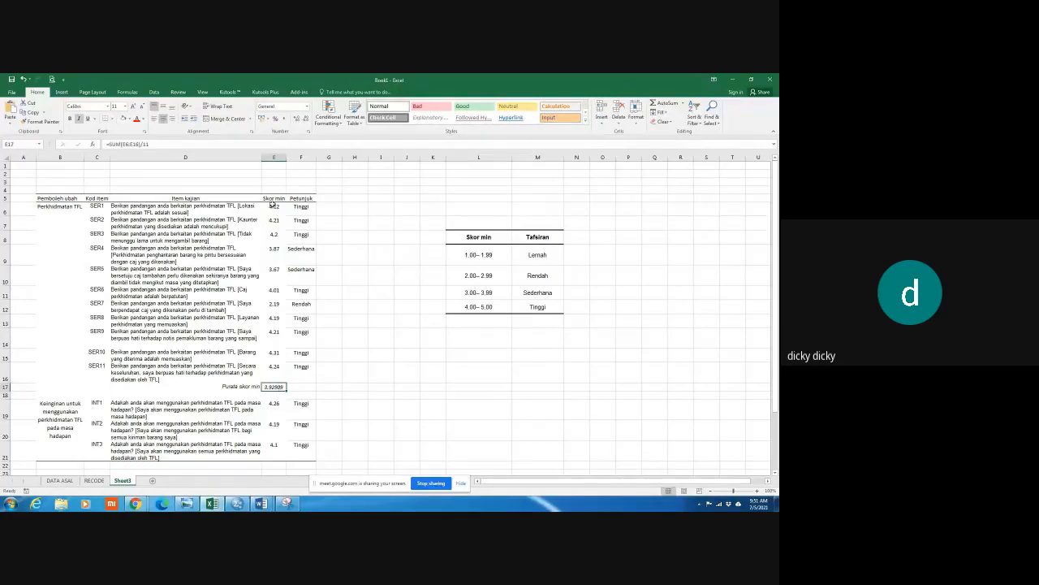
{"action": "left_click", "coordinate": [274, 156]}
{"action": "right_click", "coordinate": [277, 158]}
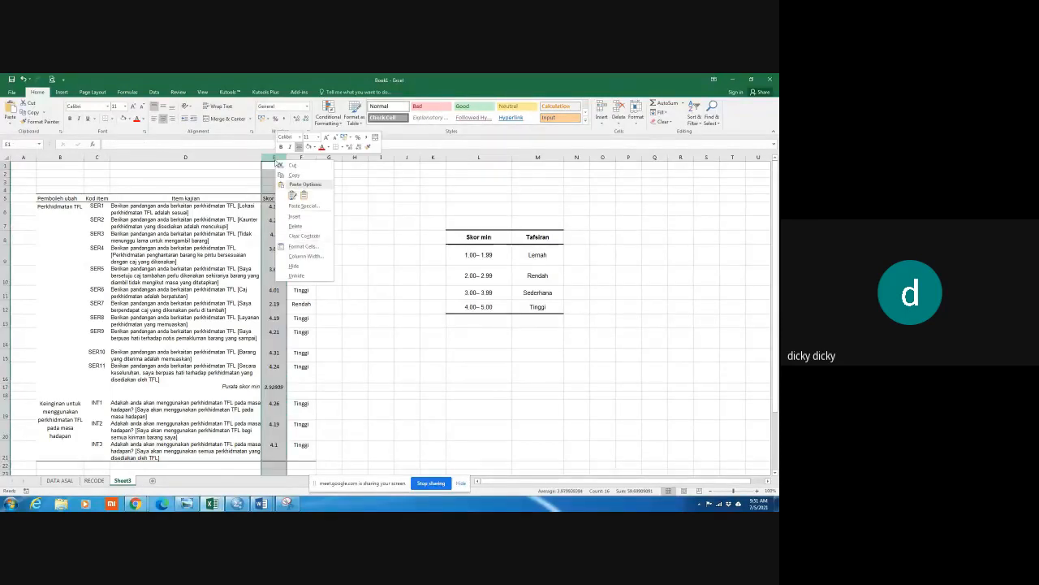
{"action": "left_click", "coordinate": [313, 247]}
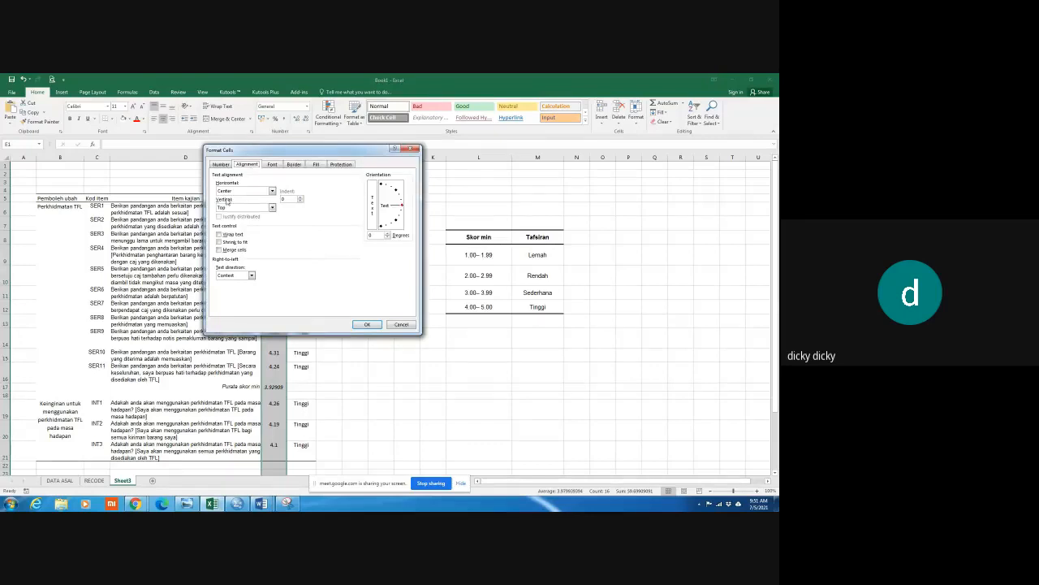
{"action": "left_click", "coordinate": [220, 165]}
{"action": "left_click", "coordinate": [223, 186]}
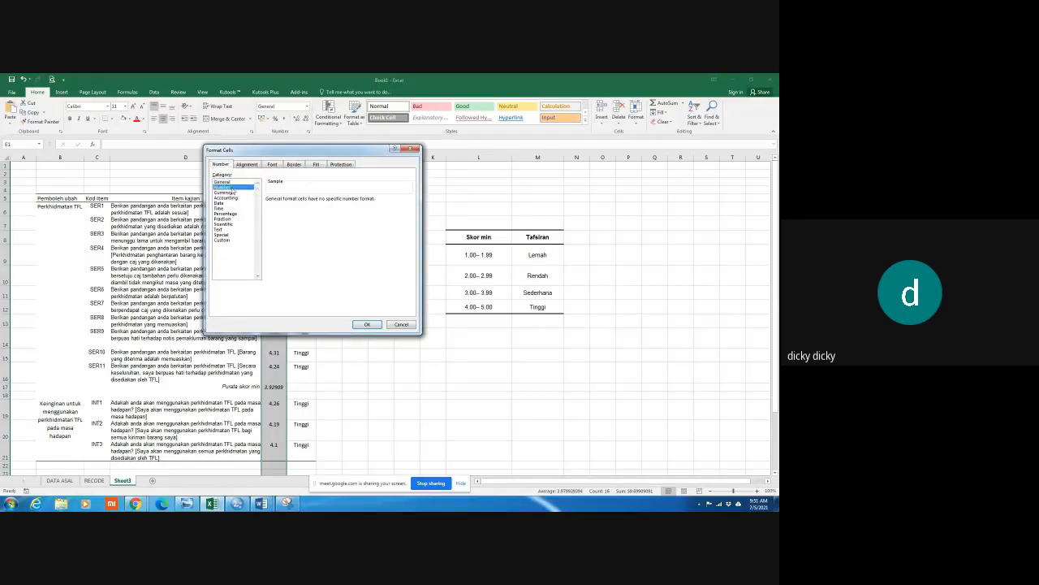
{"action": "left_click", "coordinate": [367, 324]}
{"action": "left_click", "coordinate": [381, 395]}
Enter Sederhana in F17 as the rating for the Purata skor min row
{"action": "left_click", "coordinate": [301, 387]}
{"action": "left_click", "coordinate": [538, 292]}
{"action": "left_click", "coordinate": [302, 387]}
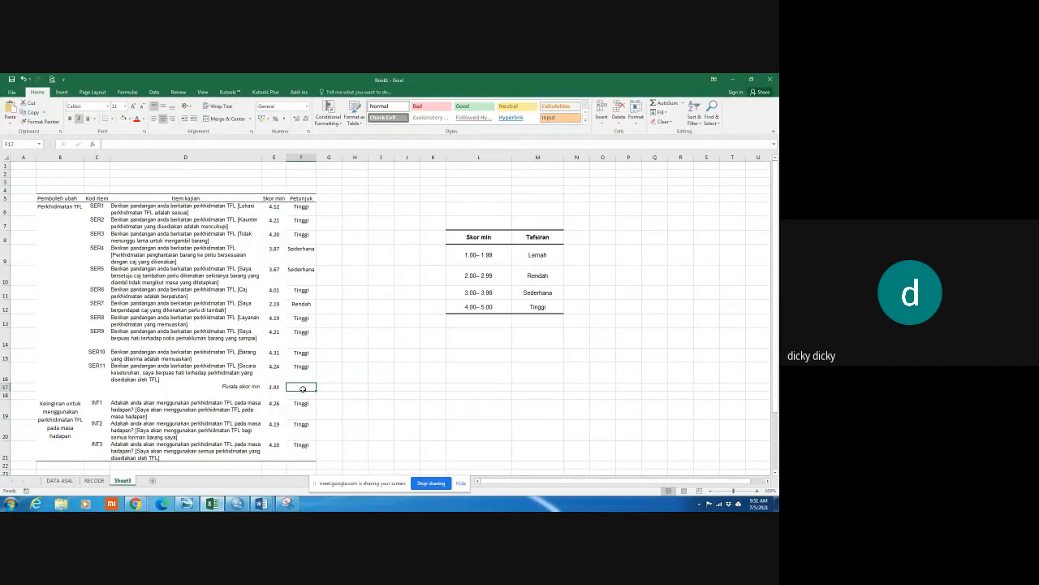
{"action": "type", "text": "Sederhana"}
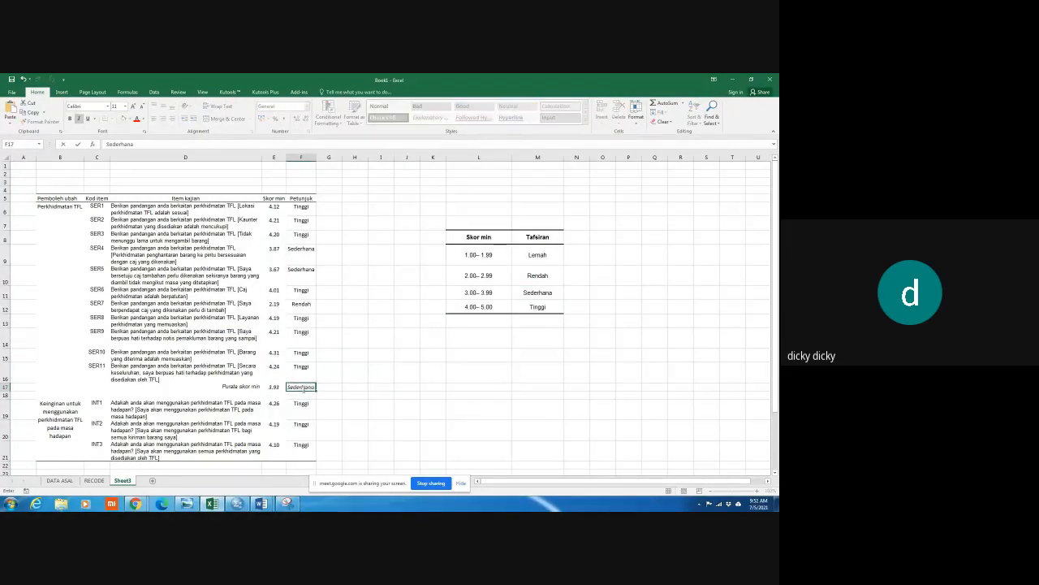
{"action": "key", "text": "Return"}
{"action": "left_click", "coordinate": [344, 410]}
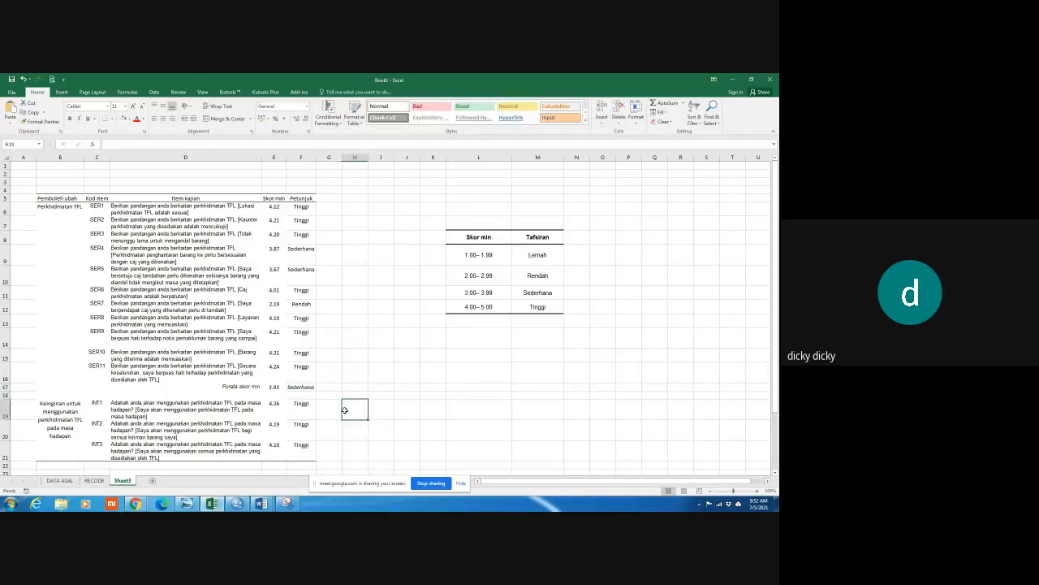
Make the Purata skor min row 17 bold
{"action": "left_click", "coordinate": [6, 386]}
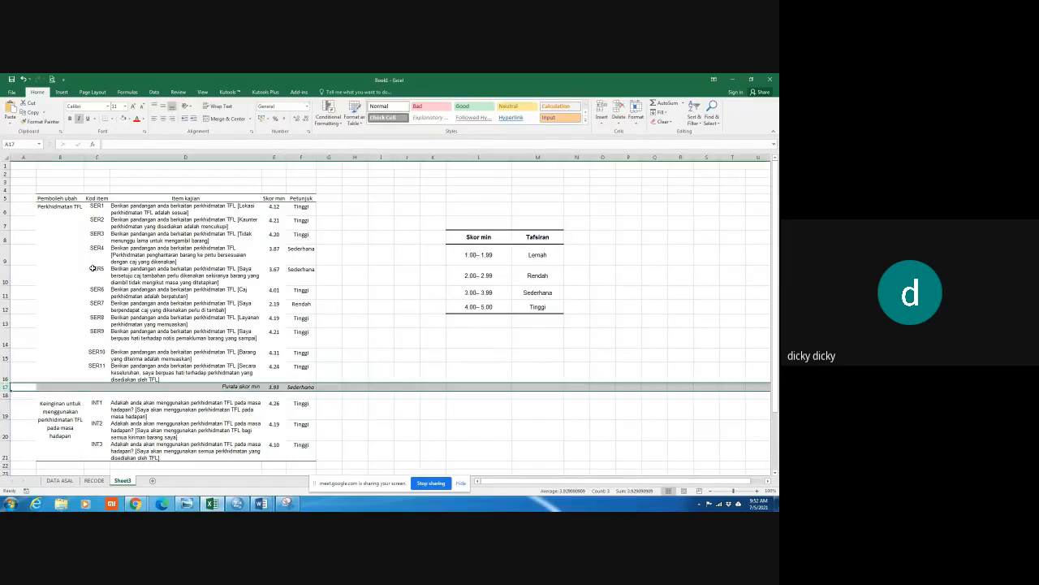
{"action": "left_click", "coordinate": [69, 117]}
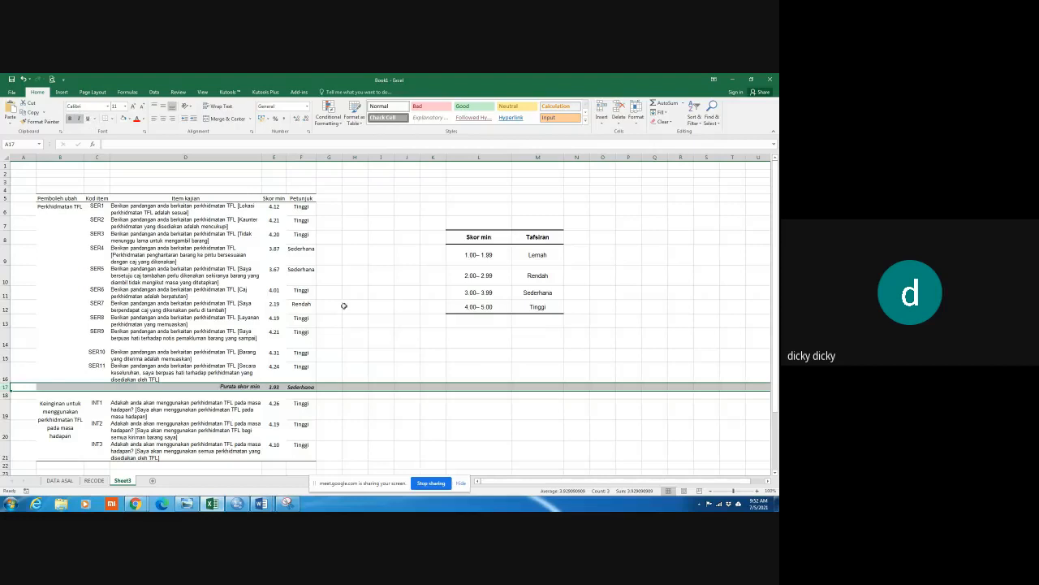
{"action": "left_click", "coordinate": [376, 421]}
{"action": "scroll", "coordinate": [371, 414], "scroll_direction": "down", "scroll_amount": 1}
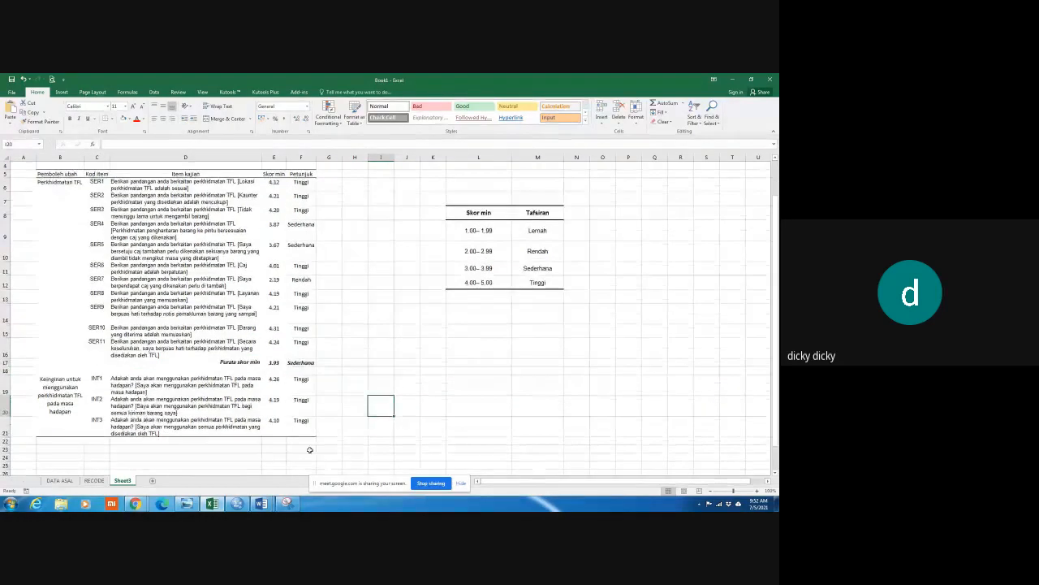
{"action": "left_click", "coordinate": [5, 431]}
{"action": "right_click", "coordinate": [6, 431]}
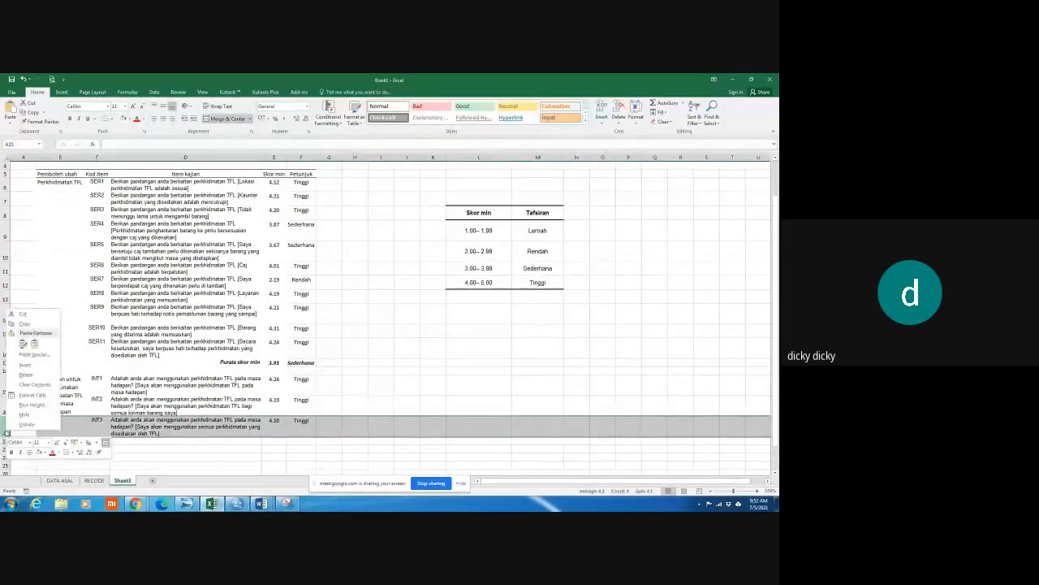
{"action": "left_click", "coordinate": [24, 366]}
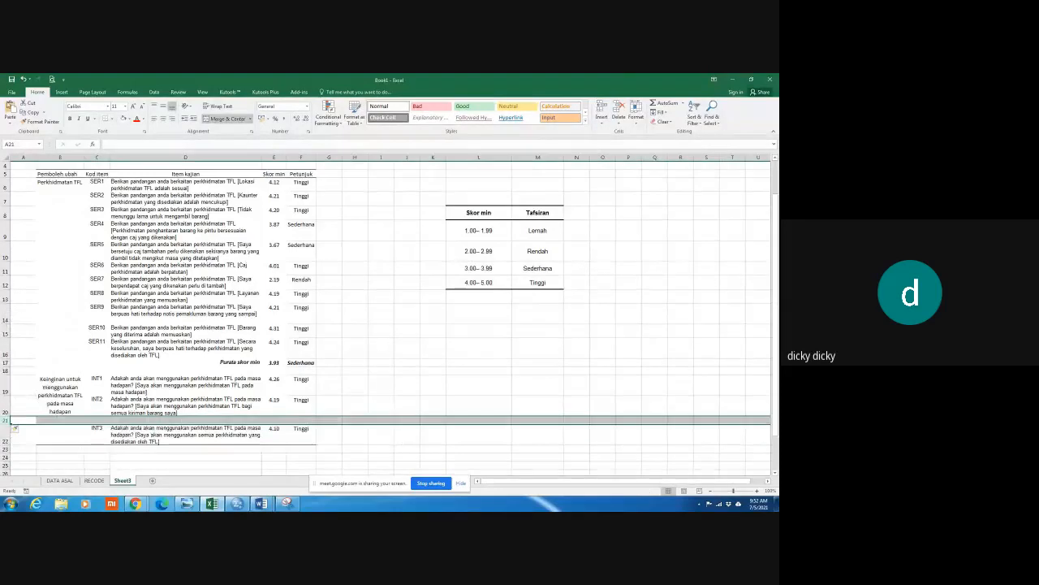
{"action": "left_click", "coordinate": [24, 80]}
{"action": "right_click", "coordinate": [7, 439]}
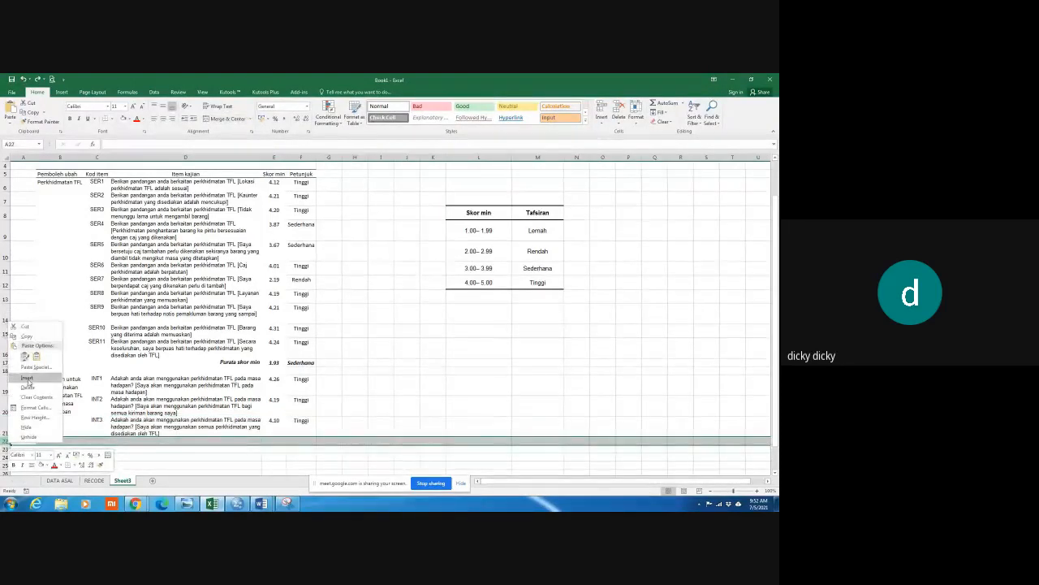
{"action": "left_click", "coordinate": [25, 378]}
{"action": "left_click", "coordinate": [419, 427]}
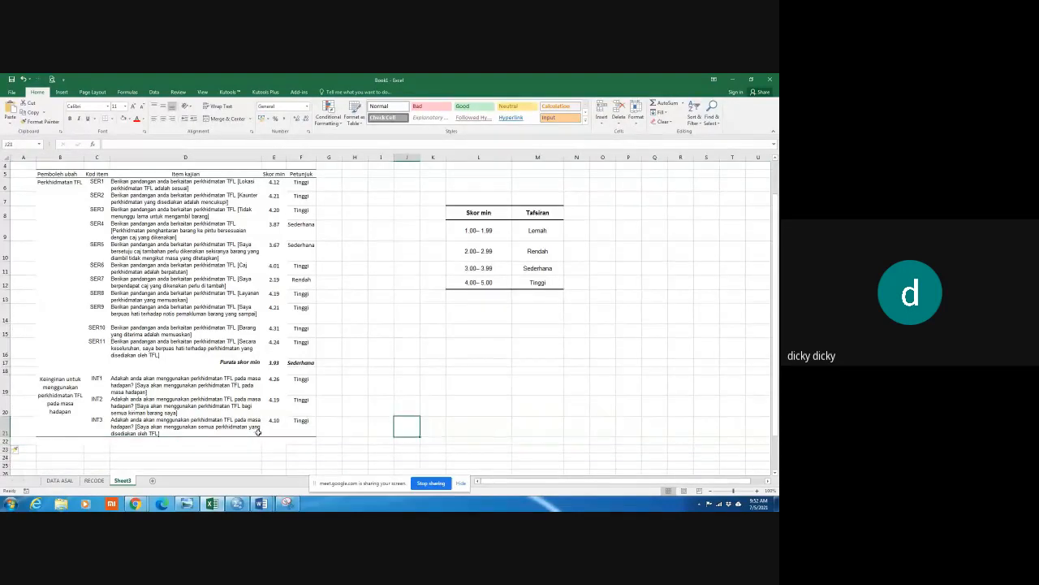
{"action": "left_click", "coordinate": [24, 79]}
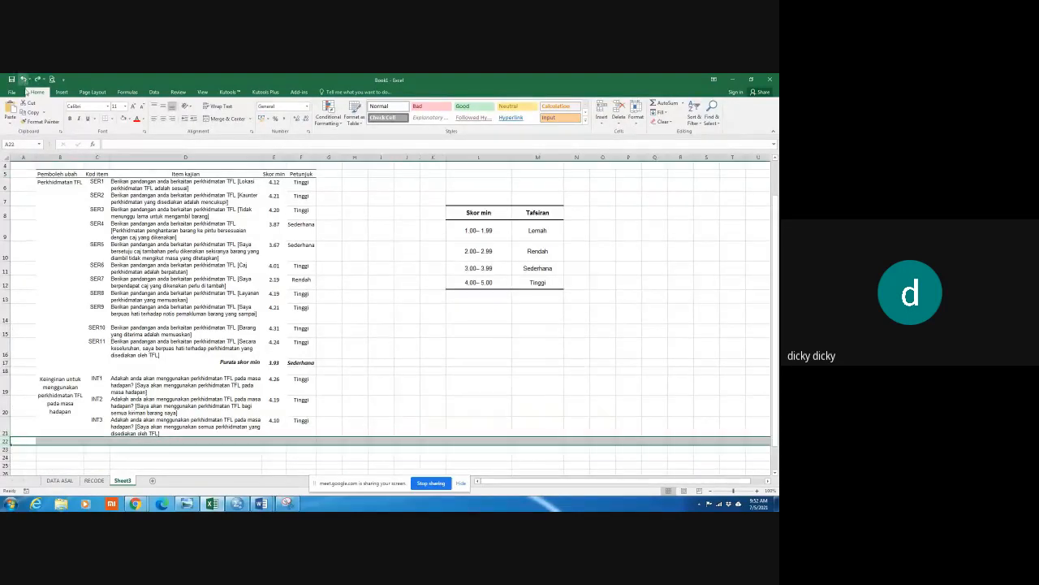
Copy the Purata skor min row 17 into row 22 below the INT items
{"action": "left_click", "coordinate": [375, 371]}
{"action": "left_click", "coordinate": [5, 363]}
{"action": "right_click", "coordinate": [201, 361]}
{"action": "left_click", "coordinate": [225, 379]}
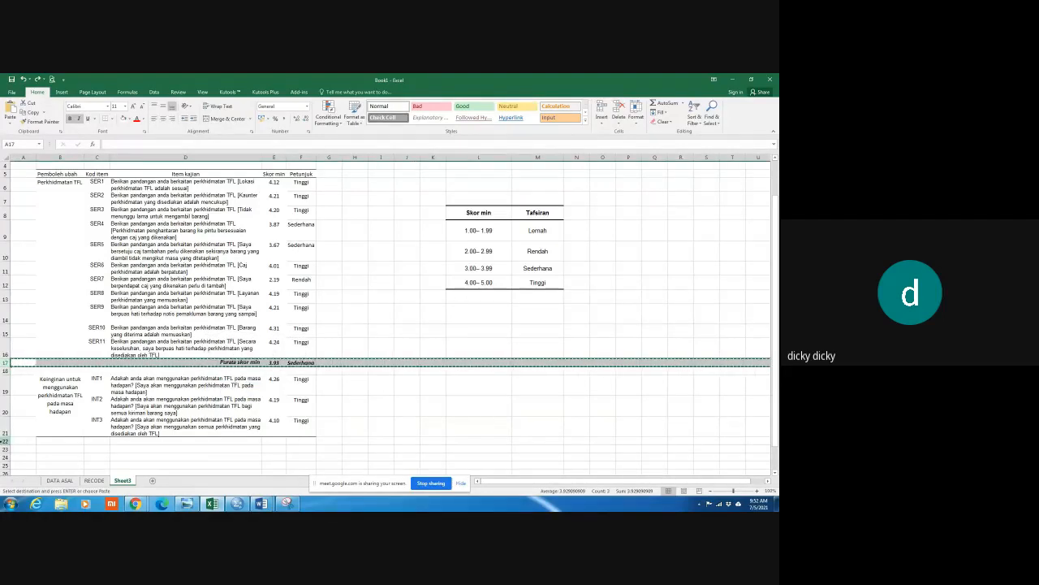
{"action": "left_click", "coordinate": [5, 440]}
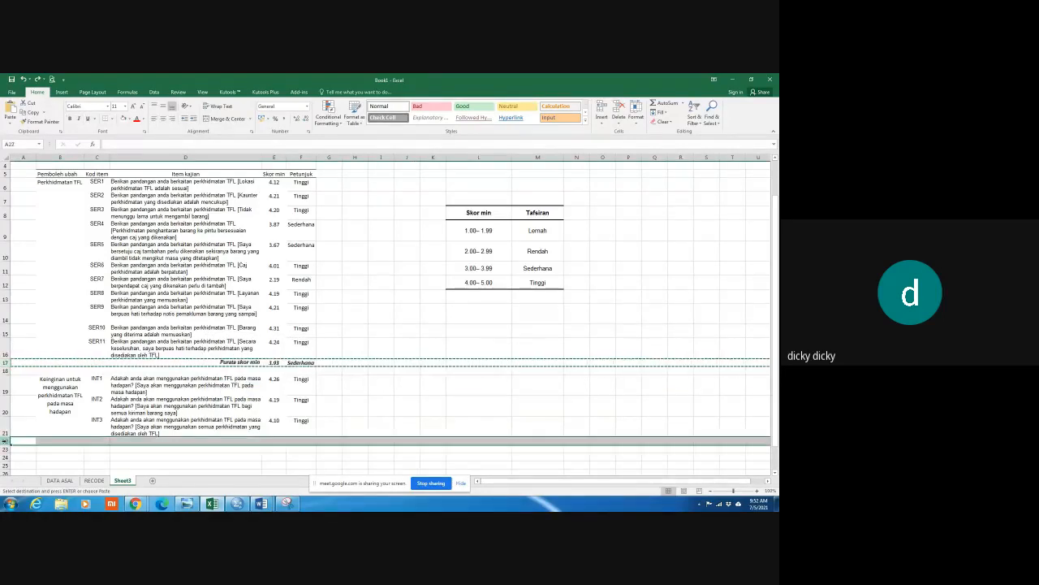
{"action": "key", "text": "ctrl+v"}
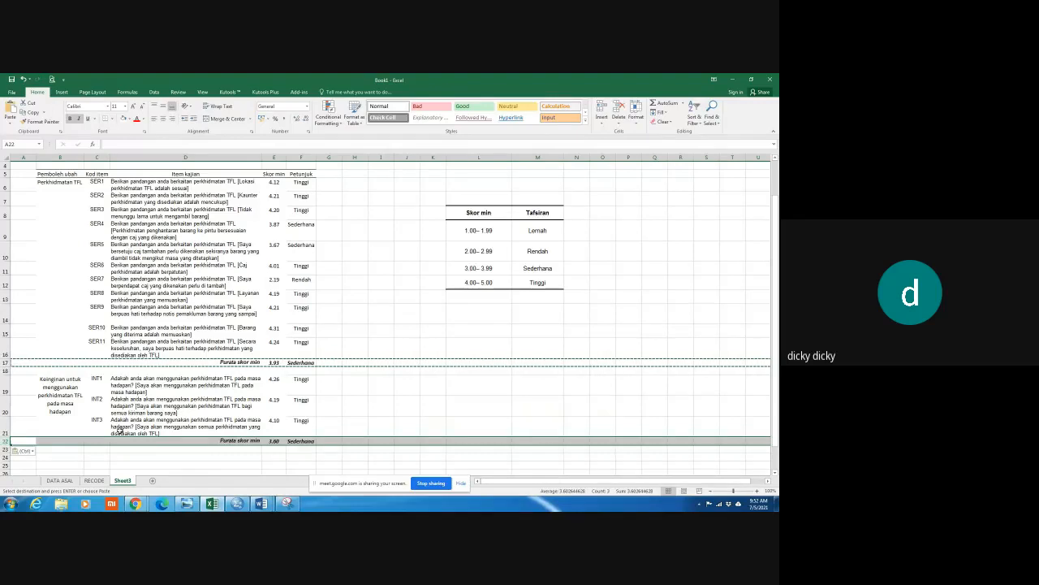
Calculate the average INT score in E22 with the formula =SUM(E19:E21)/3
{"action": "left_click", "coordinate": [276, 440]}
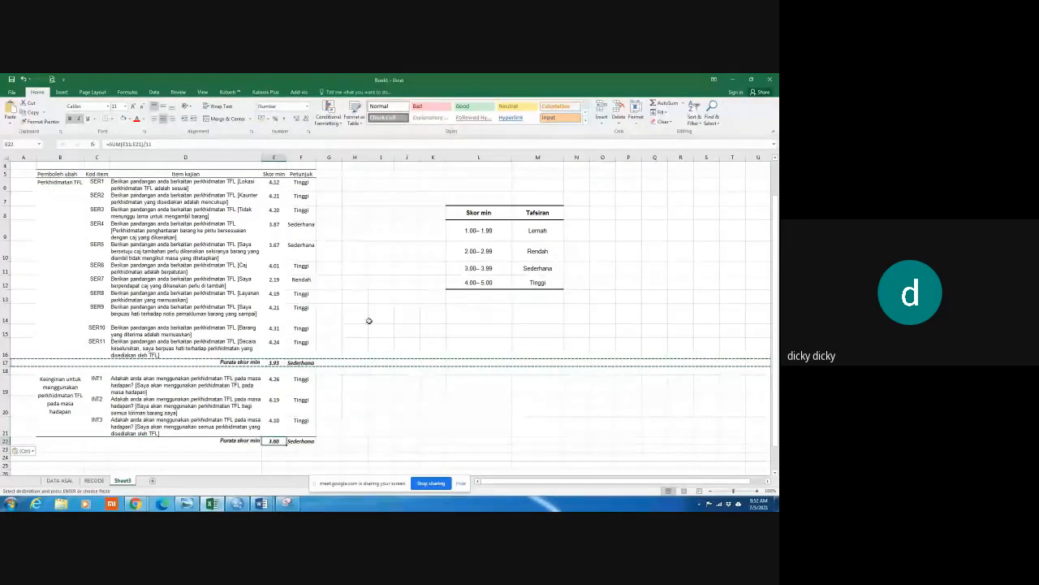
{"action": "left_click", "coordinate": [366, 428]}
{"action": "double_click", "coordinate": [366, 429]}
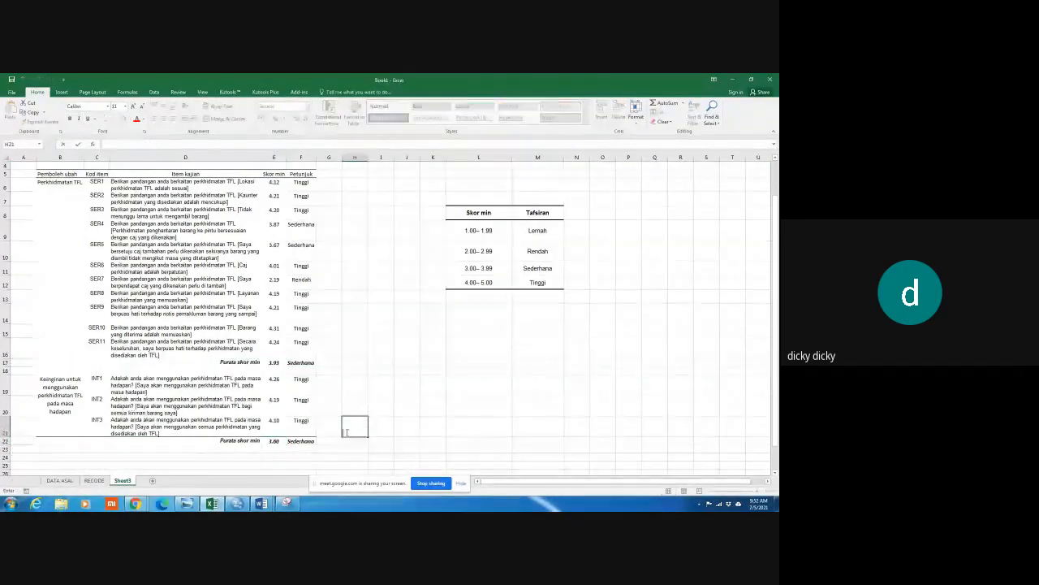
{"action": "left_click", "coordinate": [275, 442]}
{"action": "left_click", "coordinate": [664, 104]}
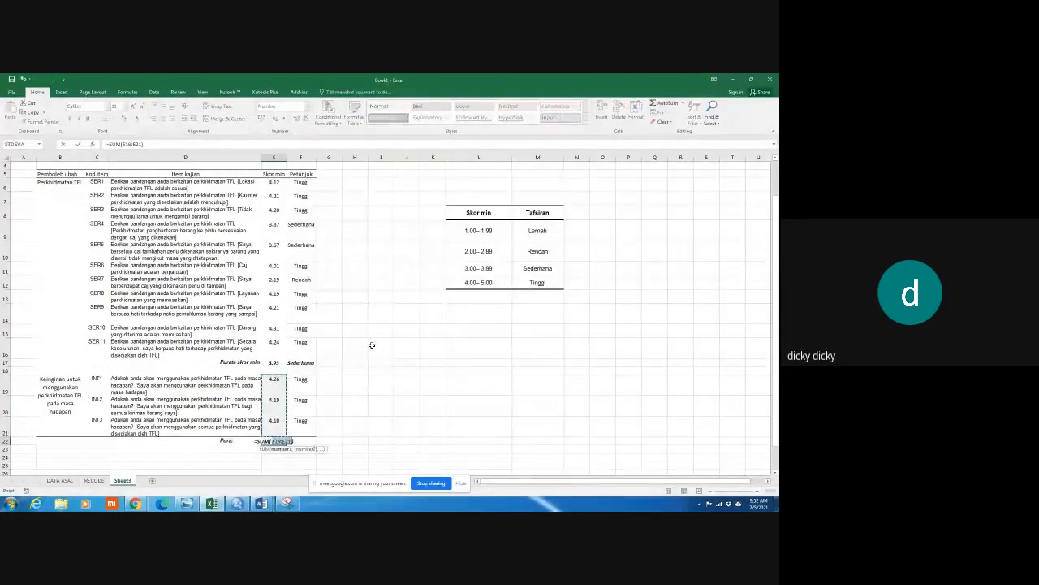
{"action": "left_click", "coordinate": [169, 145]}
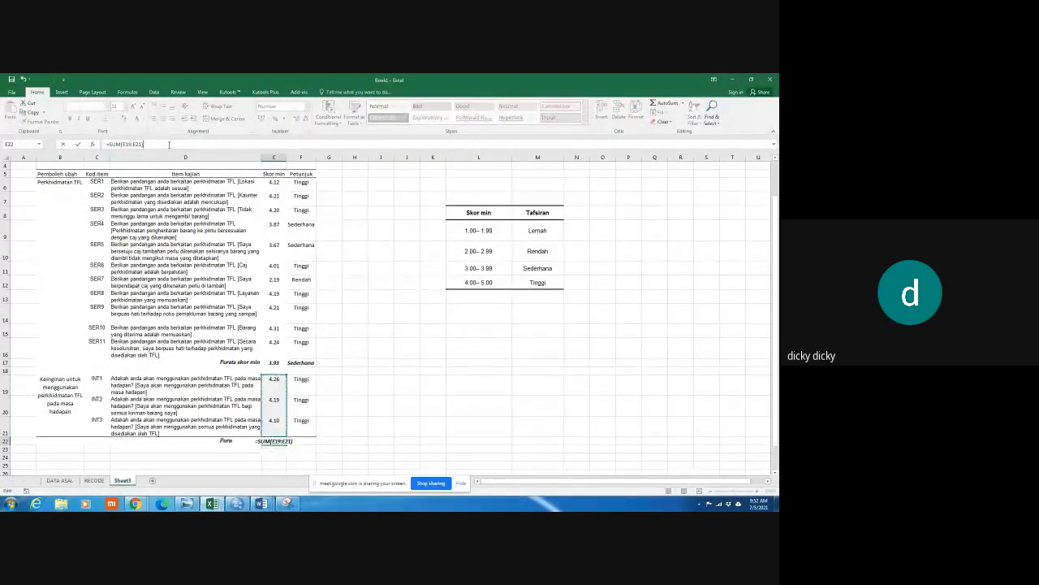
{"action": "type", "text": "/3"}
{"action": "key", "text": "Return"}
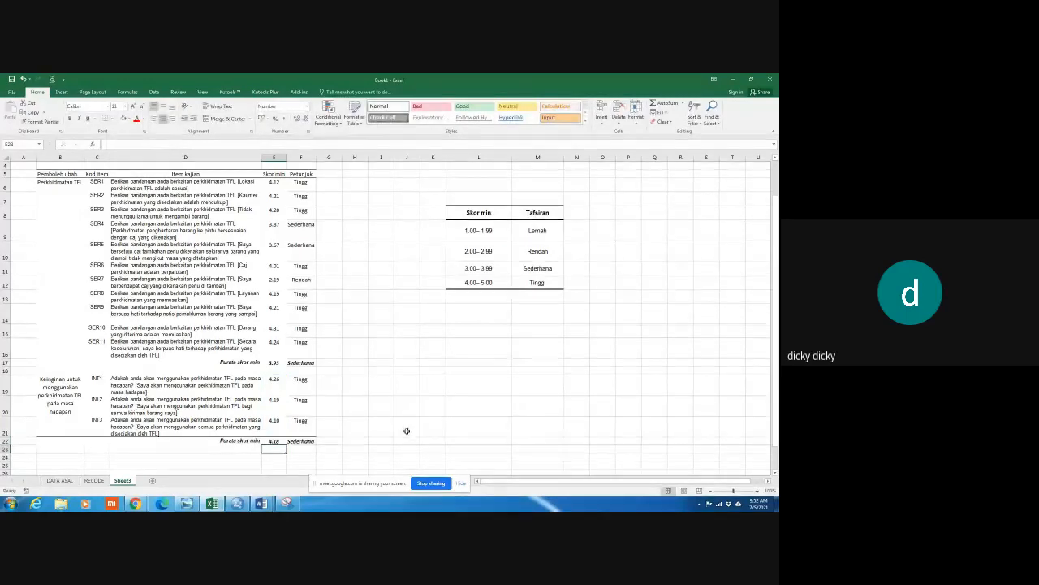
Enter Tinggi in F22 as the rating for the INT Purata skor min row
{"action": "left_click", "coordinate": [300, 440]}
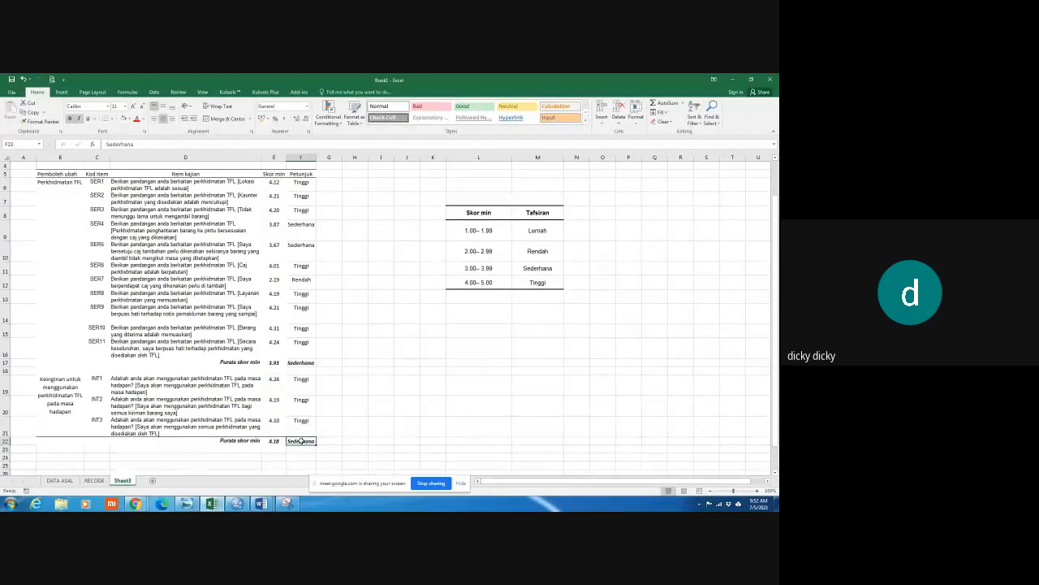
{"action": "type", "text": "Tinggi"}
{"action": "key", "text": "Return"}
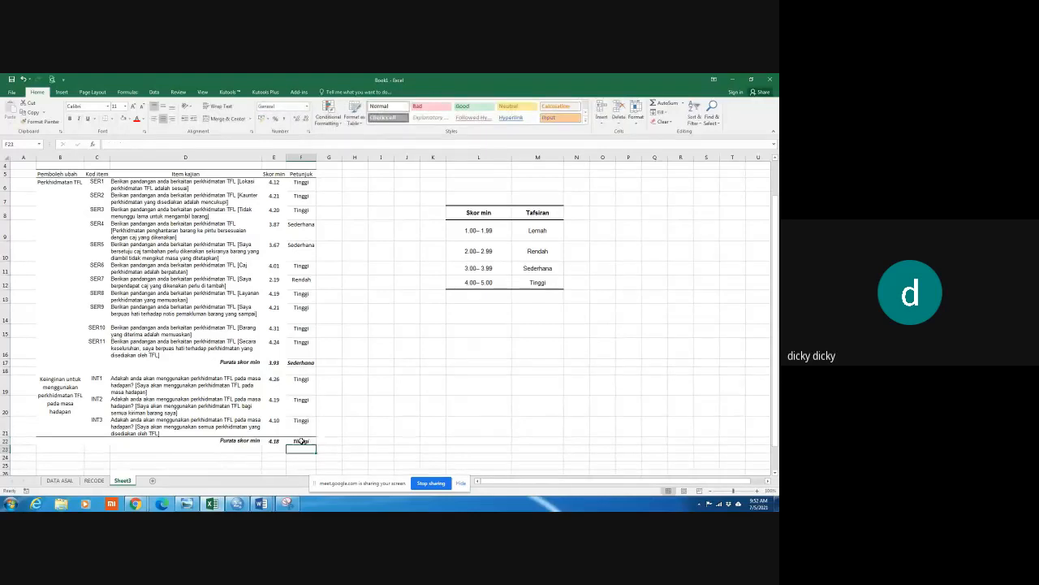
Clear the borders of the INT block B19:F22 and give it a single bottom border
{"action": "left_click_drag", "start_coordinate": [40, 433], "coordinate": [309, 441]}
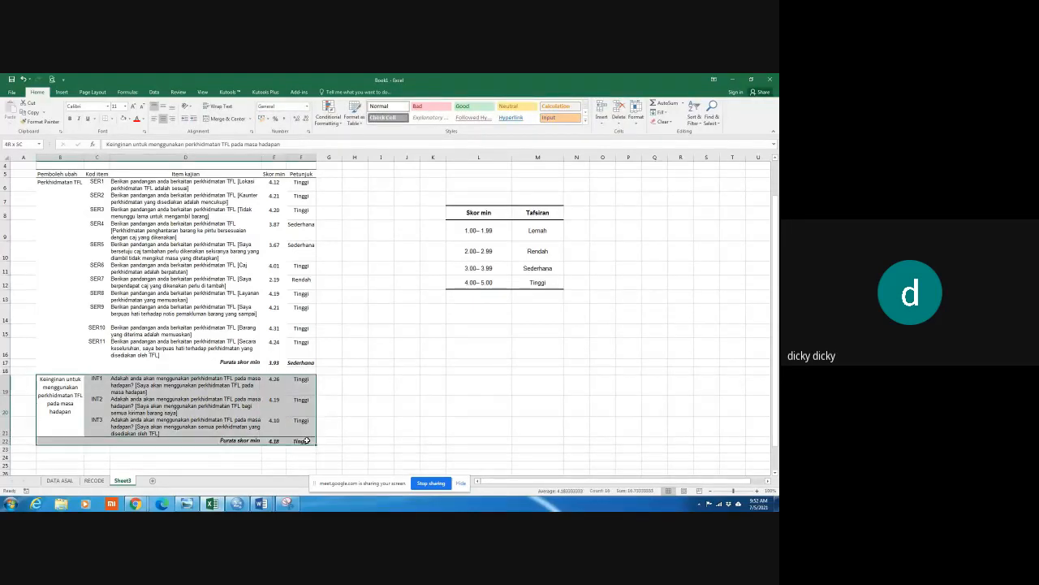
{"action": "left_click", "coordinate": [112, 121]}
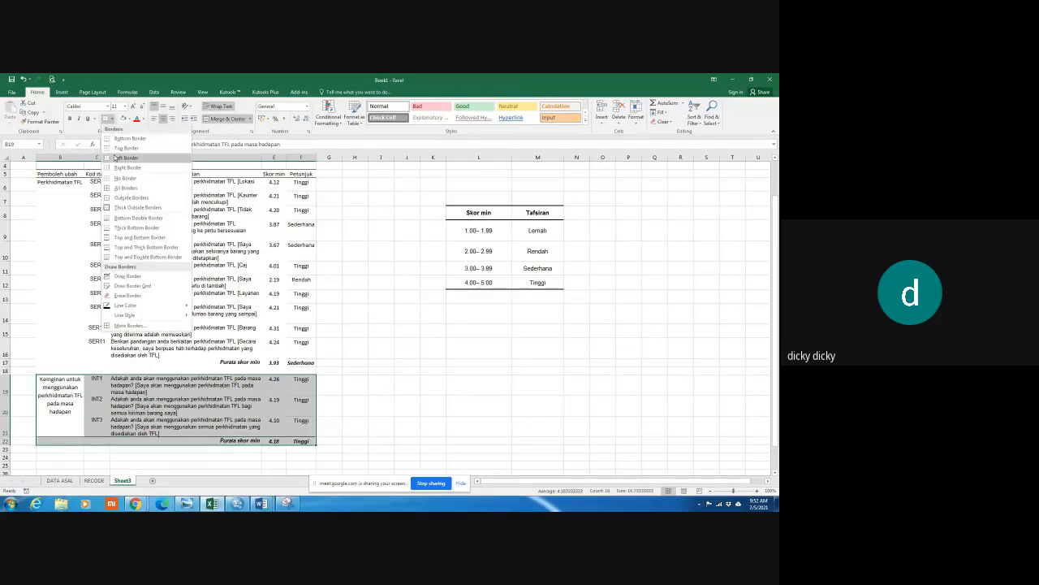
{"action": "left_click", "coordinate": [114, 177]}
{"action": "left_click", "coordinate": [112, 119]}
{"action": "left_click", "coordinate": [124, 138]}
{"action": "left_click", "coordinate": [397, 355]}
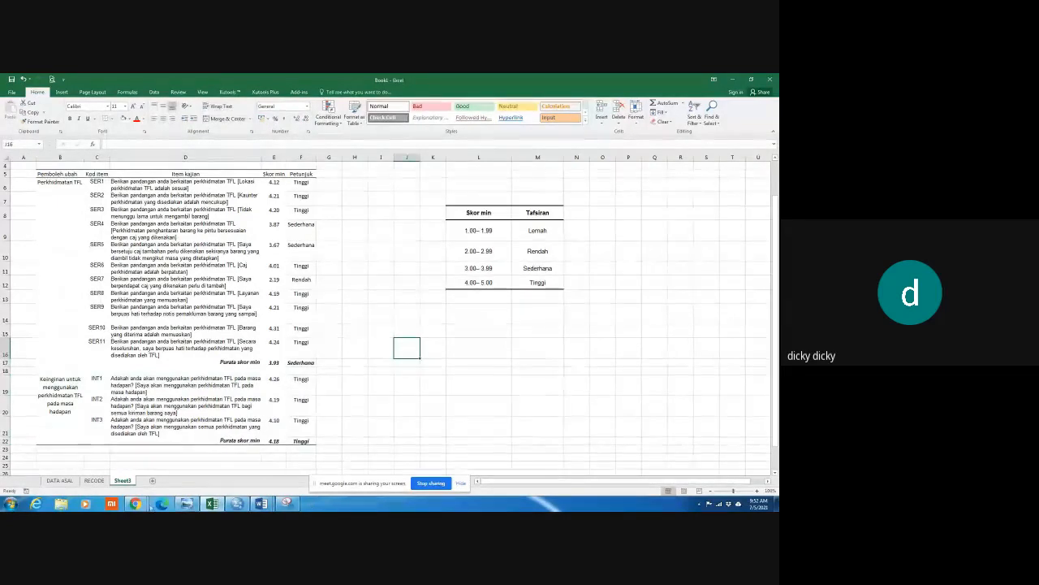
Switch to the Google Meet call, admit the waiting participant and return to the Excel workbook
{"action": "mouse_move", "coordinate": [136, 504]}
{"action": "left_click", "coordinate": [113, 465]}
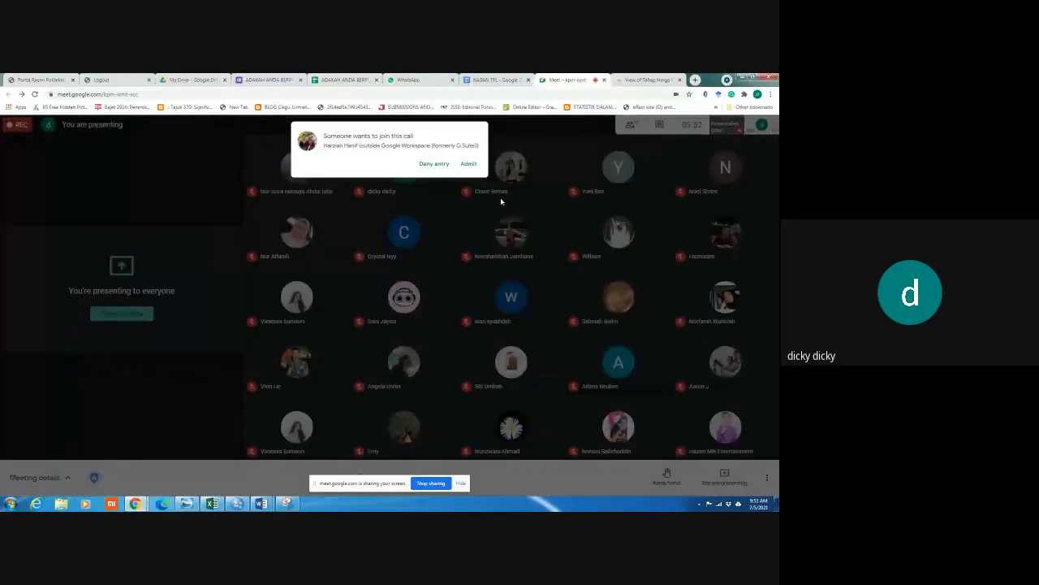
{"action": "left_click", "coordinate": [469, 164]}
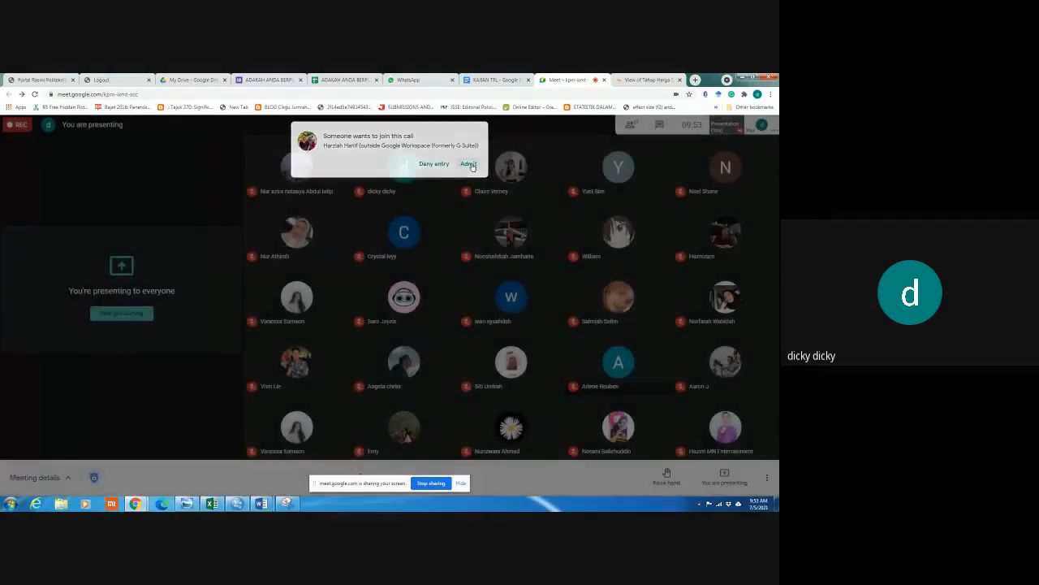
{"action": "key", "text": "alt+Tab"}
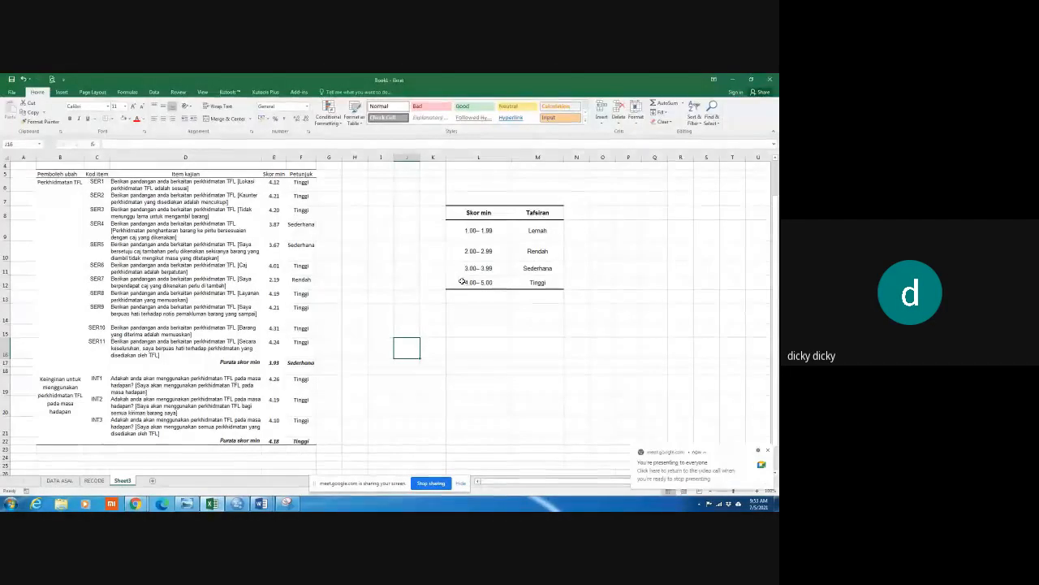
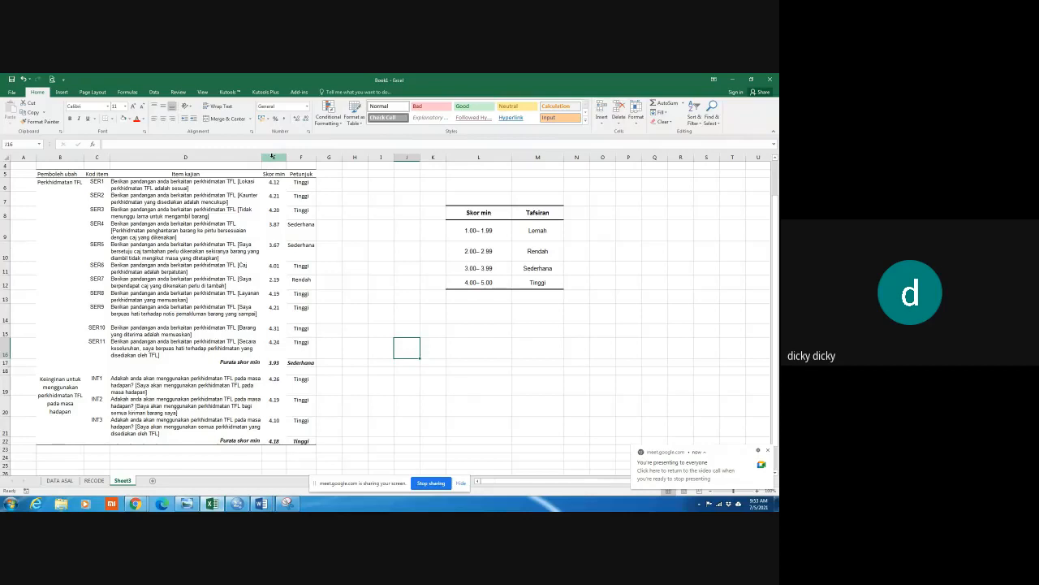
Insert an empty column before Skor min and narrow it to about a third of its width
{"action": "left_click", "coordinate": [273, 156]}
{"action": "right_click", "coordinate": [273, 157]}
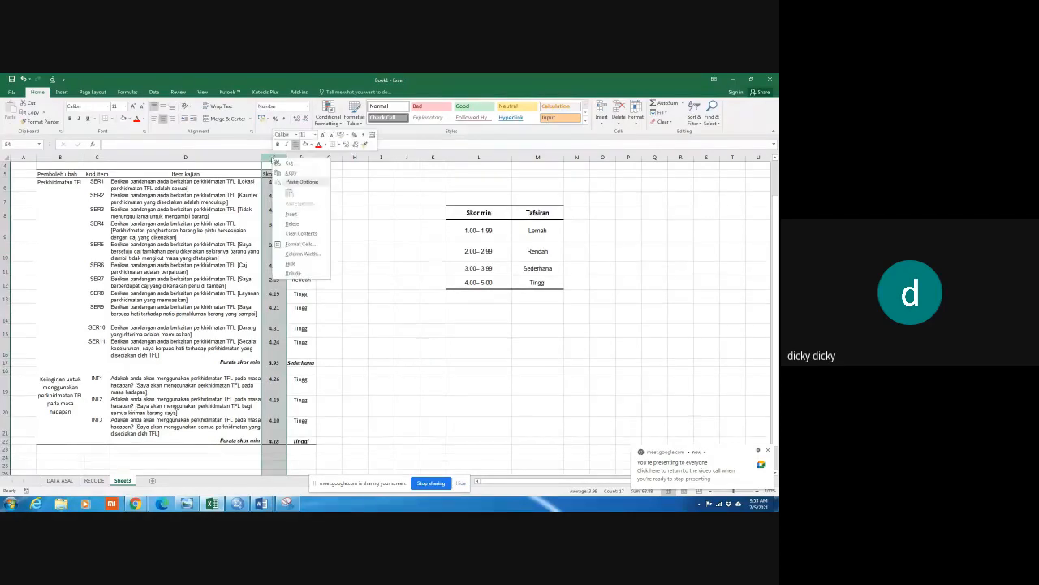
{"action": "left_click", "coordinate": [316, 216]}
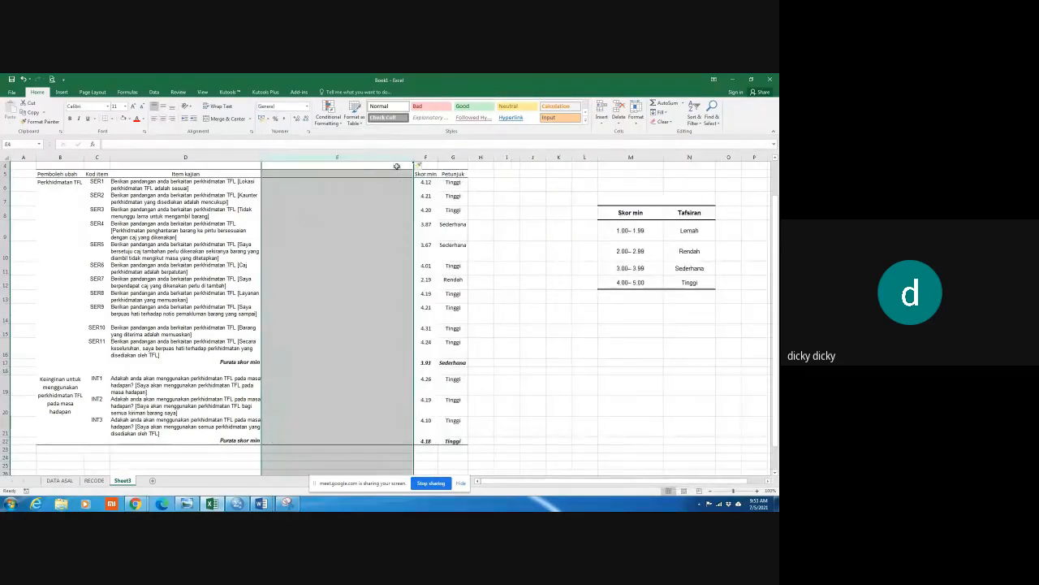
{"action": "left_click_drag", "start_coordinate": [415, 156], "coordinate": [312, 173]}
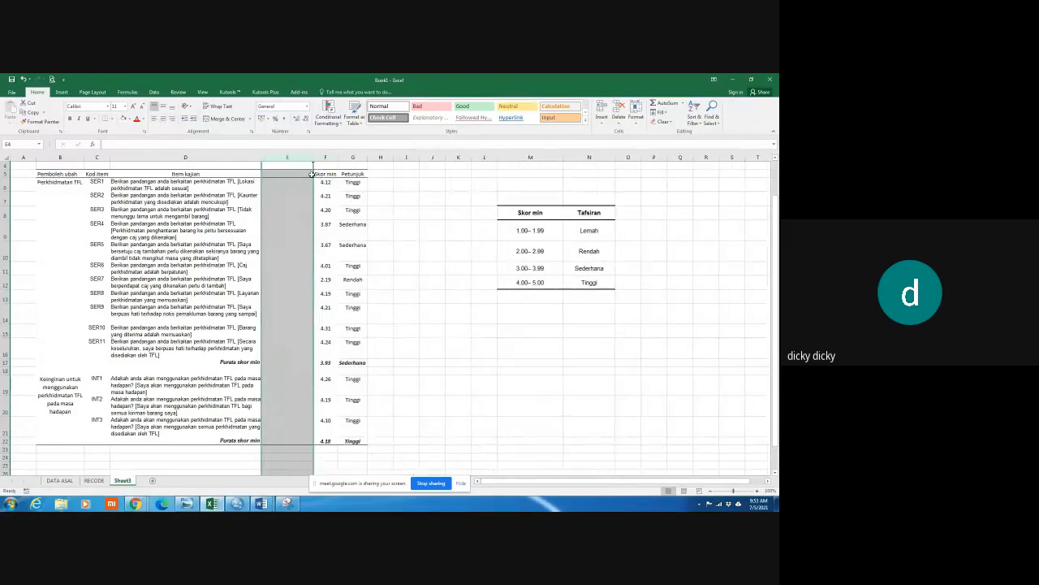
{"action": "left_click", "coordinate": [443, 179]}
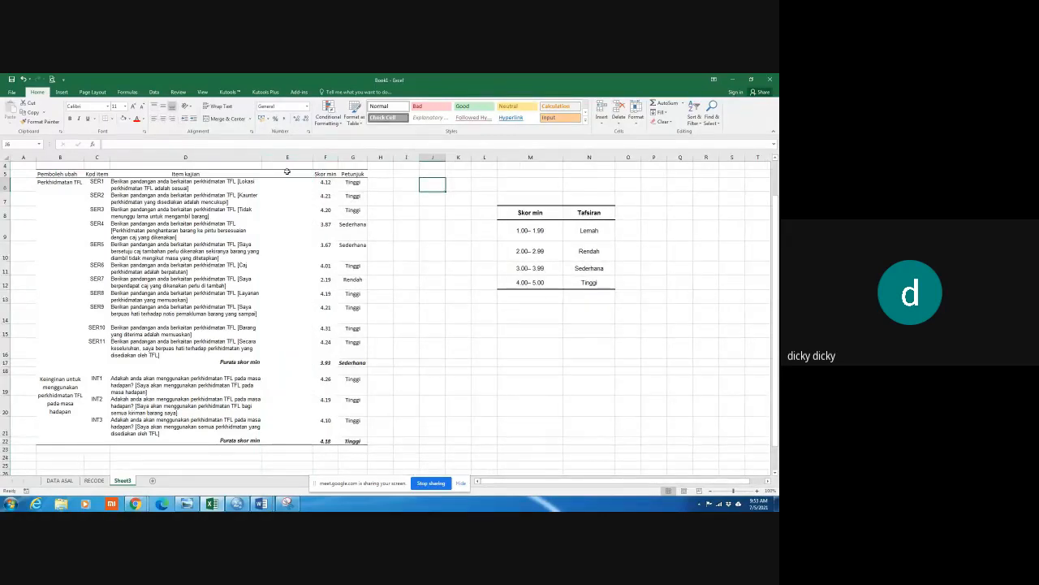
Enter the header Sisihan piawai in E5 and narrow column E slightly to fit it
{"action": "left_click", "coordinate": [286, 172]}
{"action": "type", "text": "sihan p"}
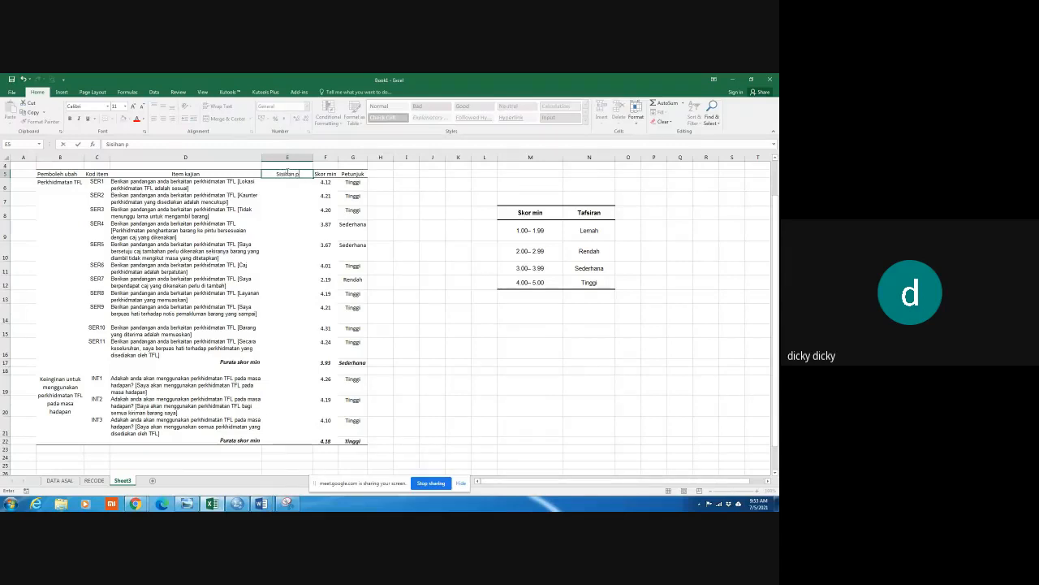
{"action": "type", "text": "isihan piawai"}
{"action": "left_click", "coordinate": [316, 156]}
{"action": "left_click", "coordinate": [433, 210]}
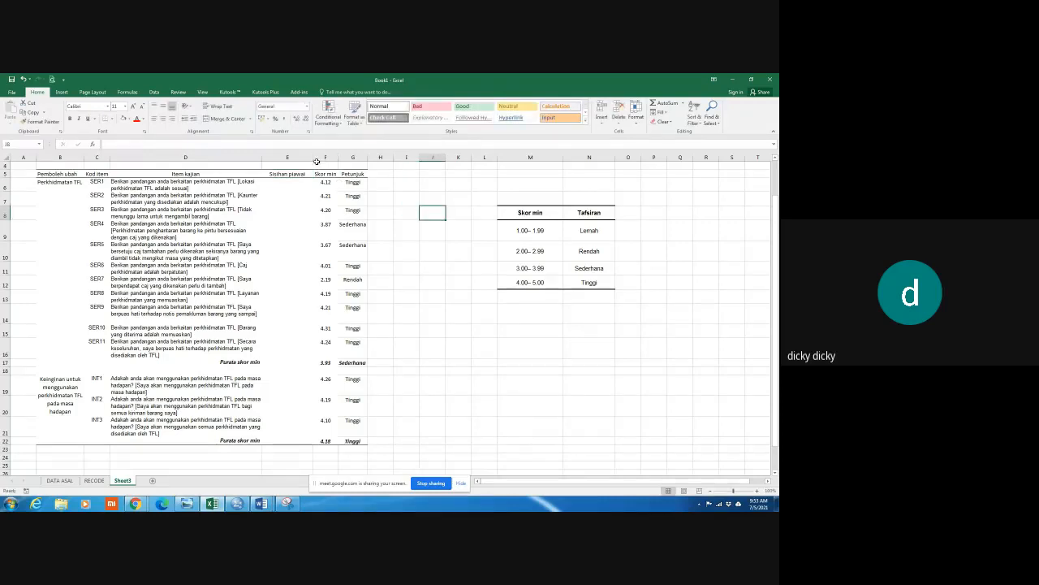
{"action": "left_click_drag", "start_coordinate": [311, 158], "coordinate": [306, 158]}
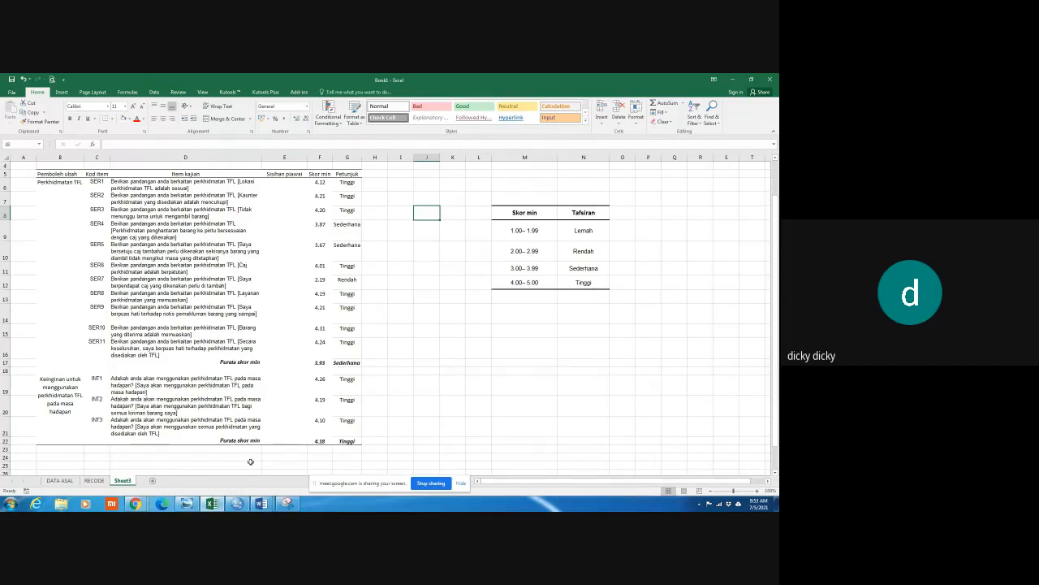
Unhide the response rows between rows 2 and 103 on the RECODE sheet
{"action": "left_click", "coordinate": [136, 503]}
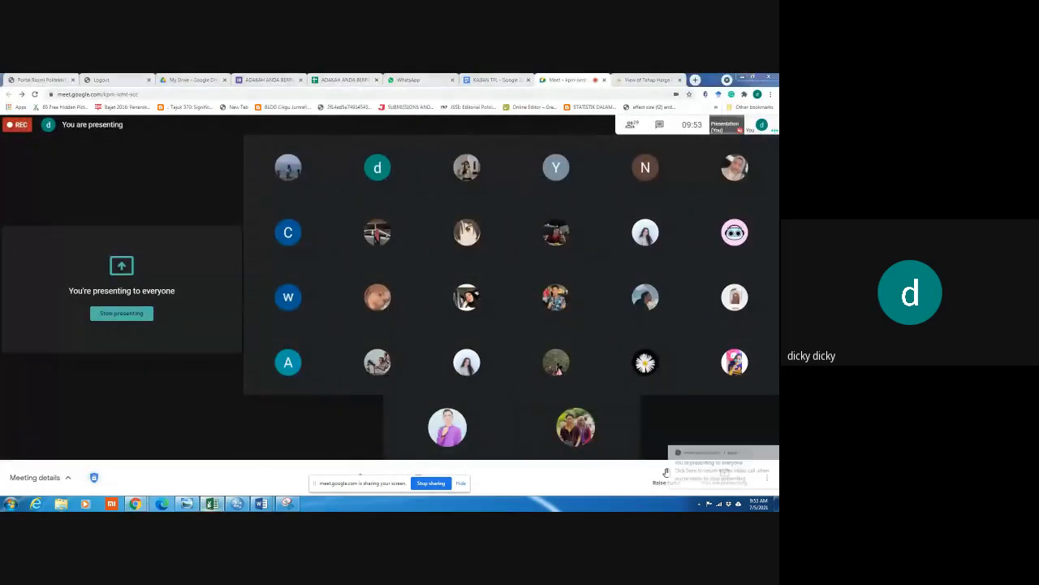
{"action": "left_click", "coordinate": [212, 503]}
{"action": "left_click", "coordinate": [94, 481]}
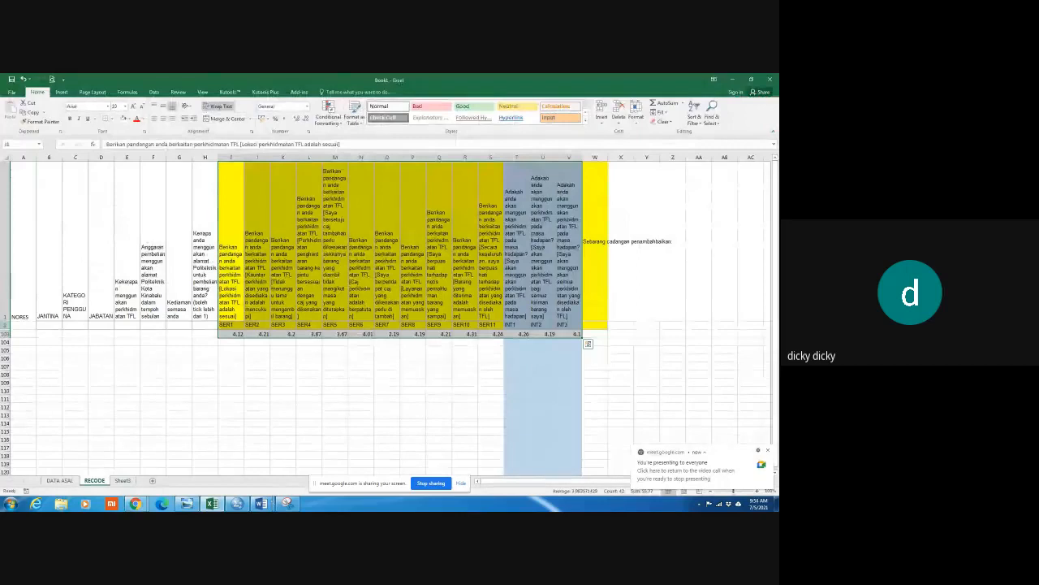
{"action": "left_click_drag", "start_coordinate": [5, 325], "coordinate": [6, 334]}
{"action": "right_click", "coordinate": [83, 334]}
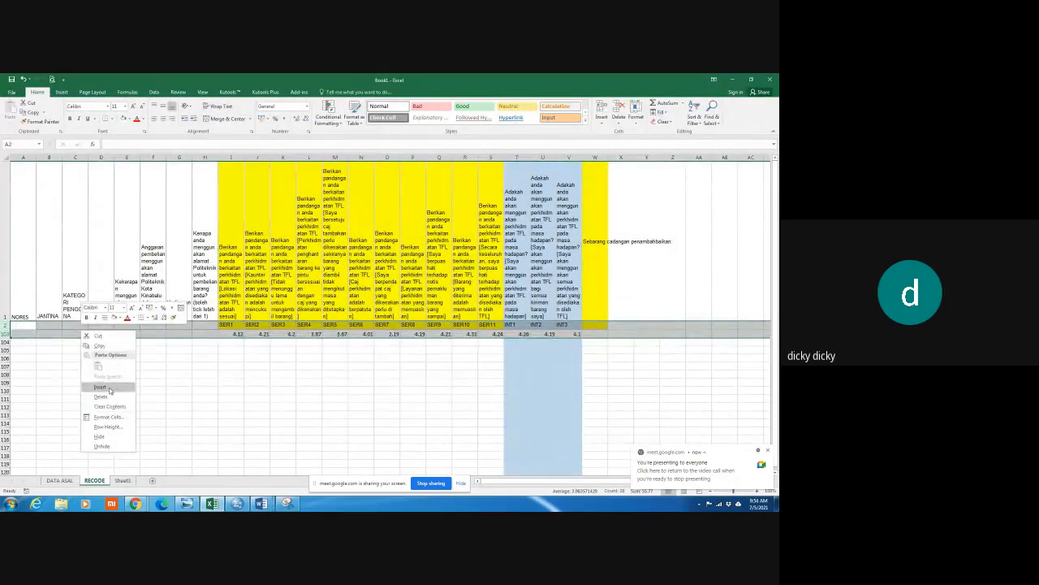
{"action": "left_click", "coordinate": [102, 446]}
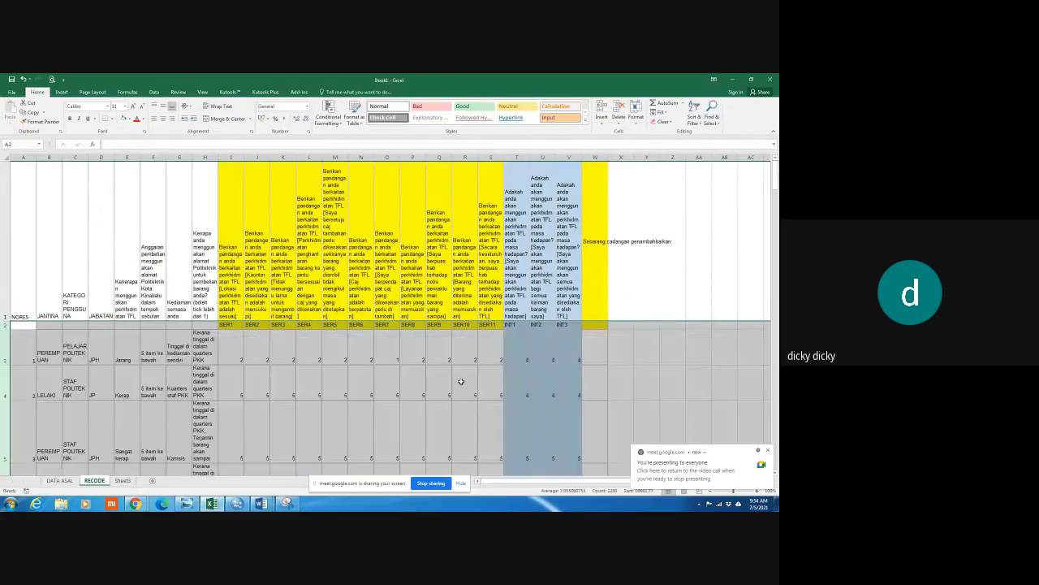
Insert the STDEV function in cell I104, directly below the SER1 mean on the RECODE sheet
{"action": "scroll", "coordinate": [411, 380], "scroll_direction": "down", "scroll_amount": 10}
{"action": "scroll", "coordinate": [410, 378], "scroll_direction": "down", "scroll_amount": 10}
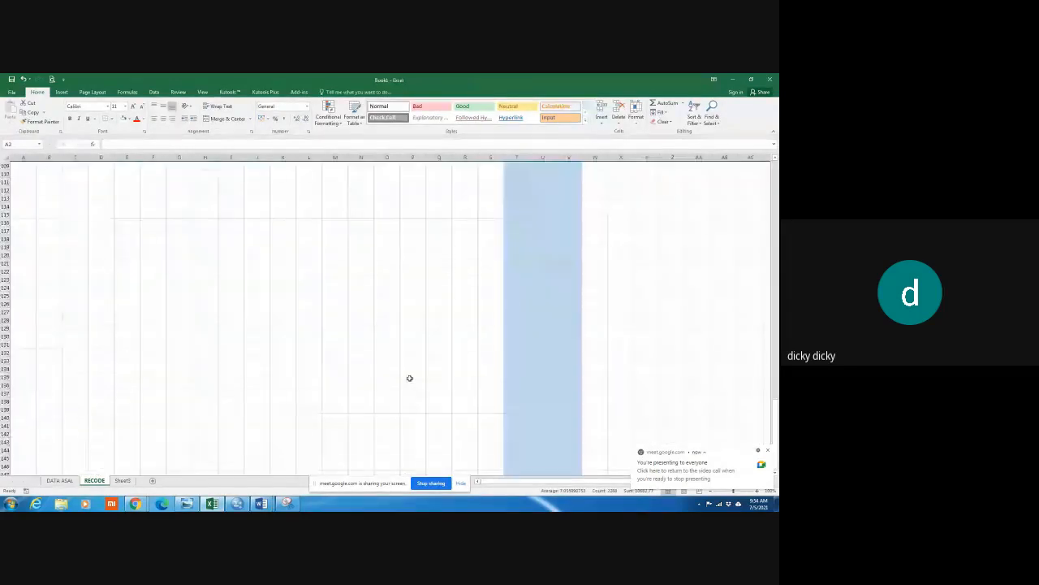
{"action": "scroll", "coordinate": [410, 378], "scroll_direction": "up", "scroll_amount": 4}
{"action": "left_click", "coordinate": [284, 397]}
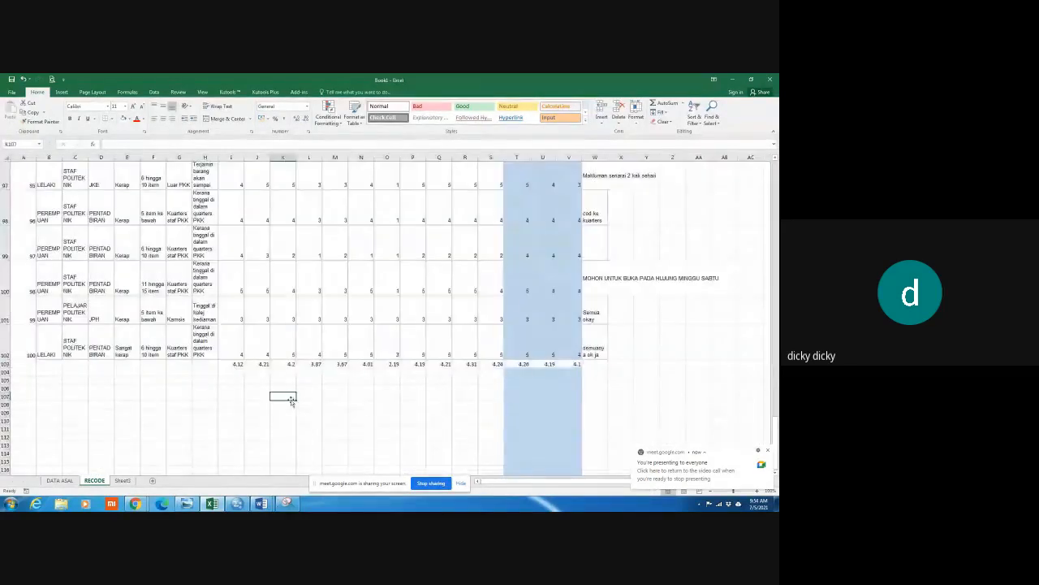
{"action": "left_click", "coordinate": [233, 372]}
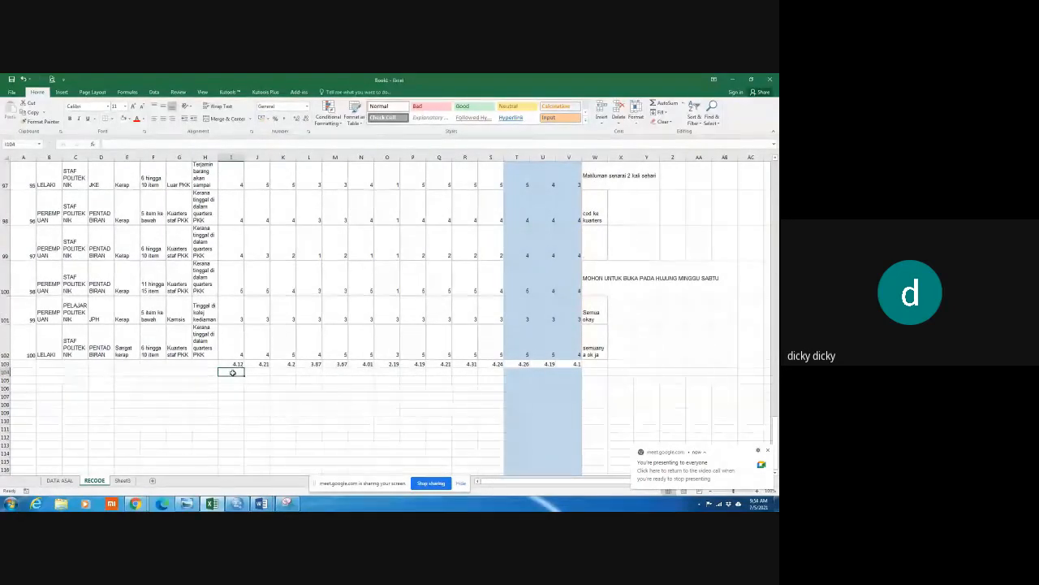
{"action": "left_click", "coordinate": [93, 145]}
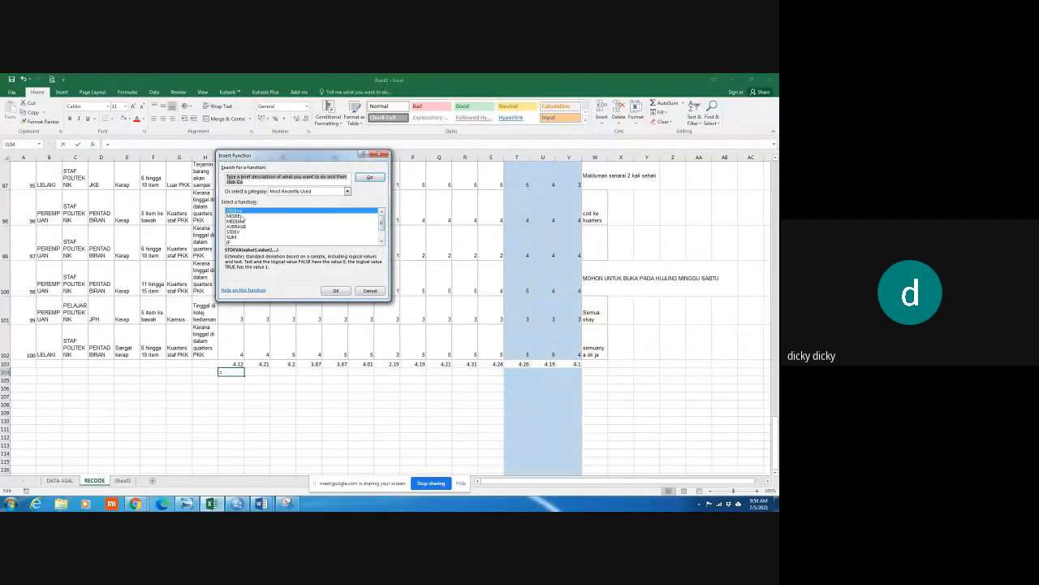
{"action": "left_click_drag", "start_coordinate": [385, 226], "coordinate": [381, 231]}
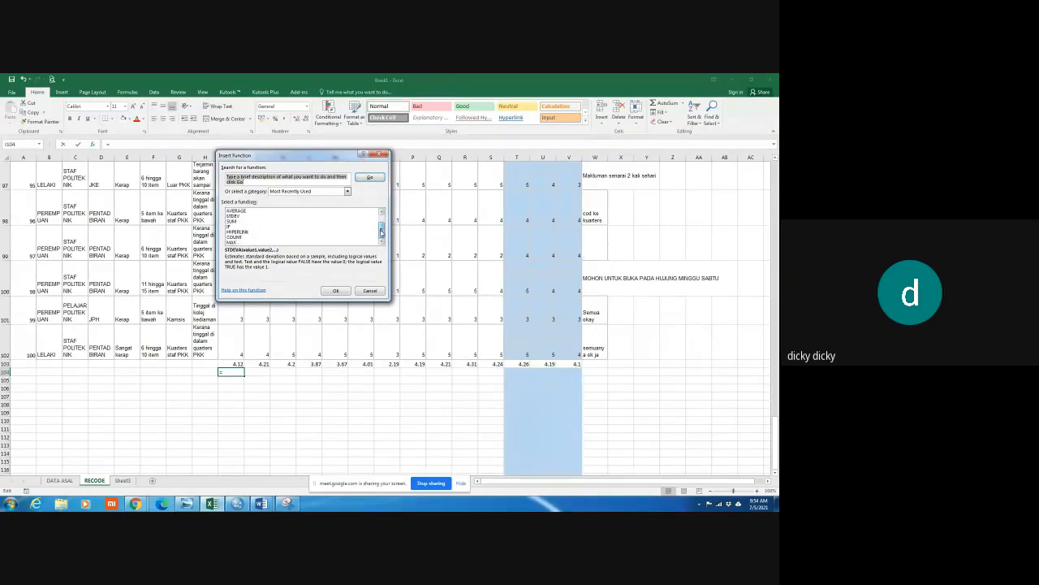
{"action": "left_click", "coordinate": [237, 216]}
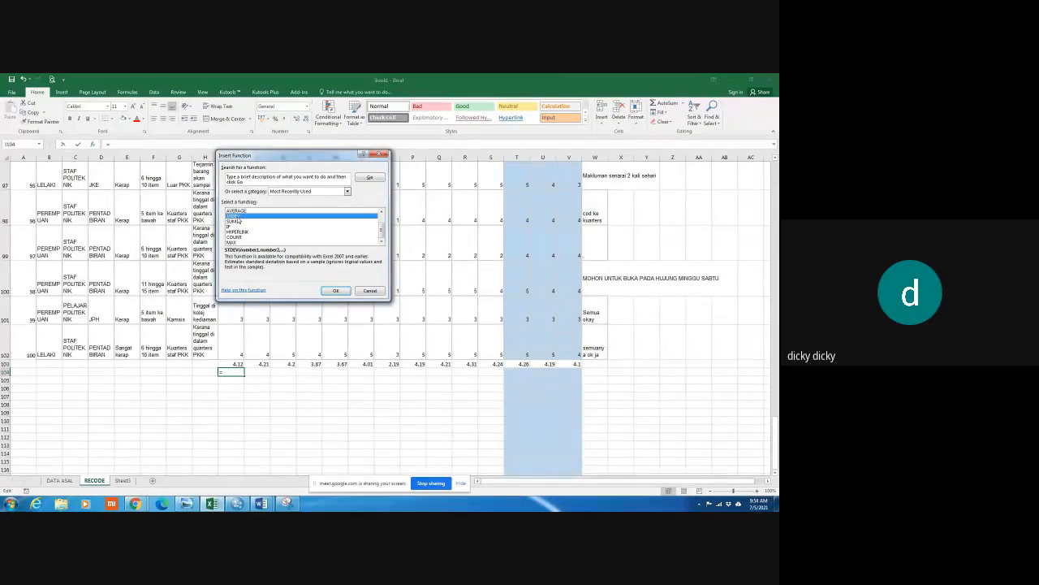
{"action": "left_click", "coordinate": [339, 293]}
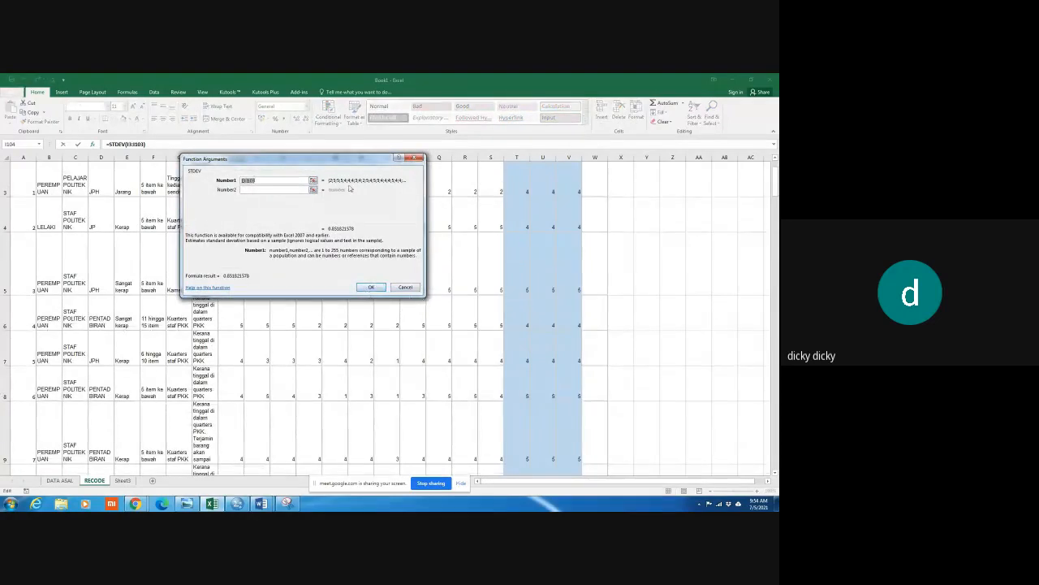
Set the STDEV argument to the SER1 responses I3:I102 and confirm the function
{"action": "left_click_drag", "start_coordinate": [349, 160], "coordinate": [575, 191]}
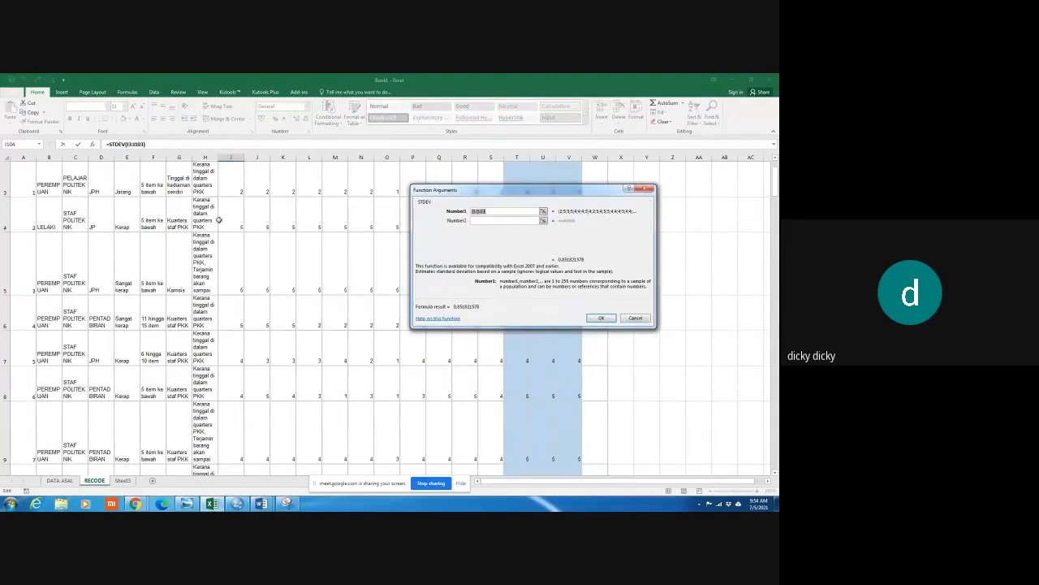
{"action": "scroll", "coordinate": [219, 220], "scroll_direction": "down", "scroll_amount": 2}
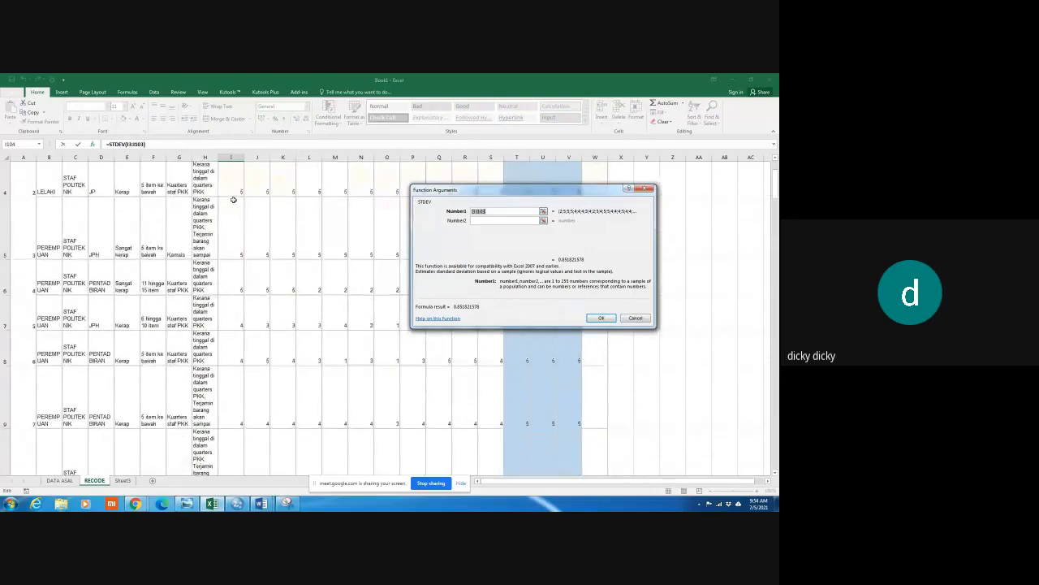
{"action": "scroll", "coordinate": [233, 199], "scroll_direction": "up", "scroll_amount": 2}
{"action": "left_click_drag", "start_coordinate": [232, 345], "coordinate": [228, 455]}
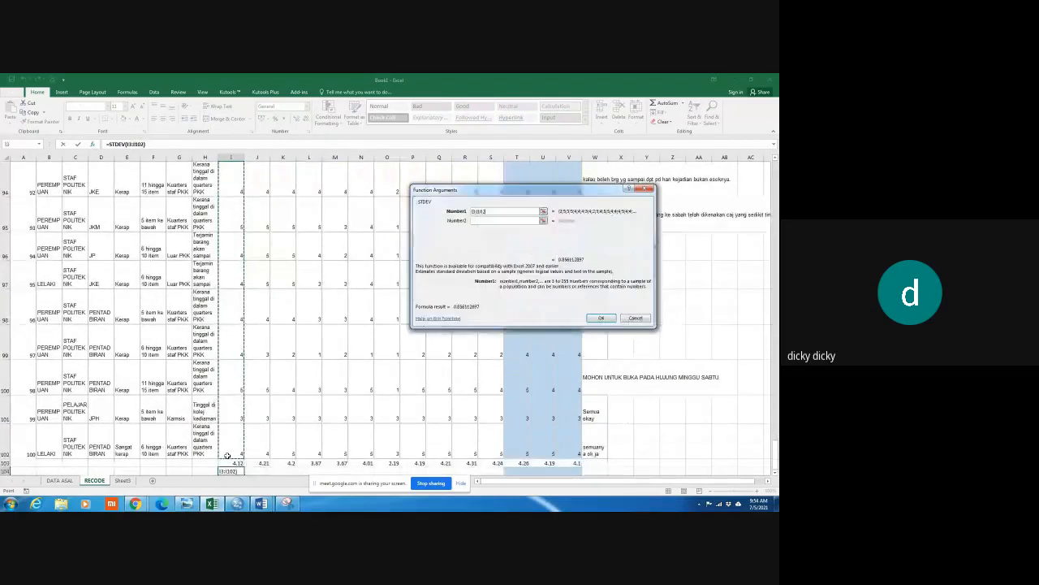
{"action": "left_click", "coordinate": [601, 318]}
Label the two summary rows by entering skor min in H103 and sd in H104
{"action": "scroll", "coordinate": [313, 418], "scroll_direction": "down", "scroll_amount": 2}
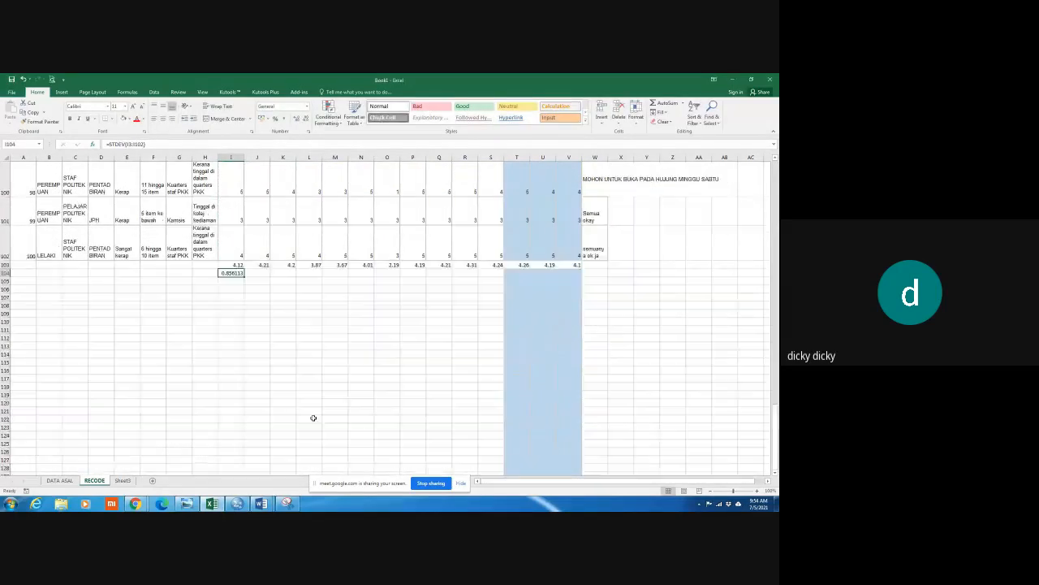
{"action": "left_click", "coordinate": [199, 267]}
{"action": "type", "text": "skor min"}
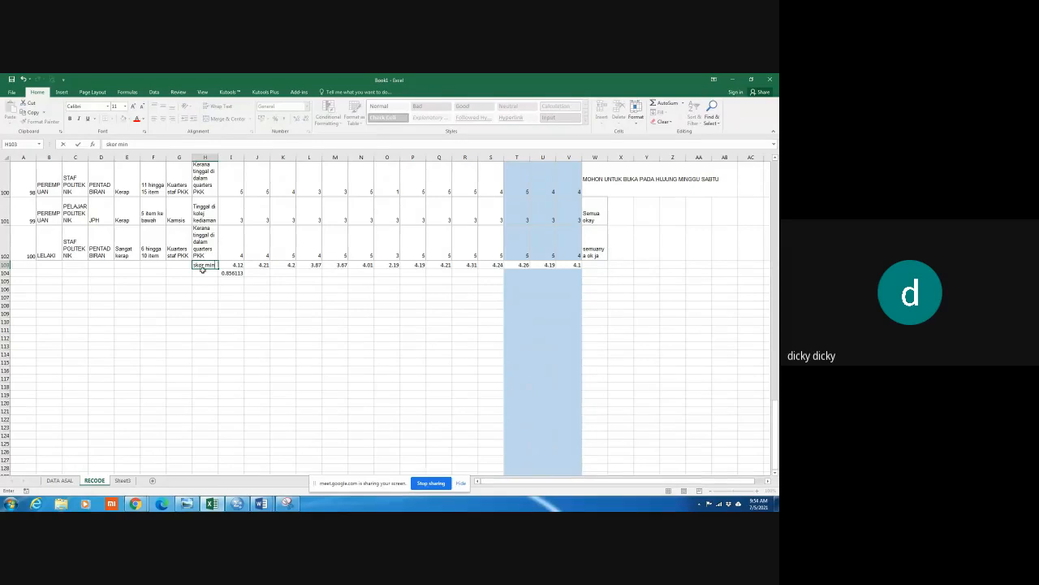
{"action": "key", "text": "Return"}
{"action": "type", "text": "sd"}
{"action": "left_click", "coordinate": [239, 291]}
Fill the STDEV formula from I104 across to V104 and copy the resulting sd values I104:V104
{"action": "left_click", "coordinate": [244, 274]}
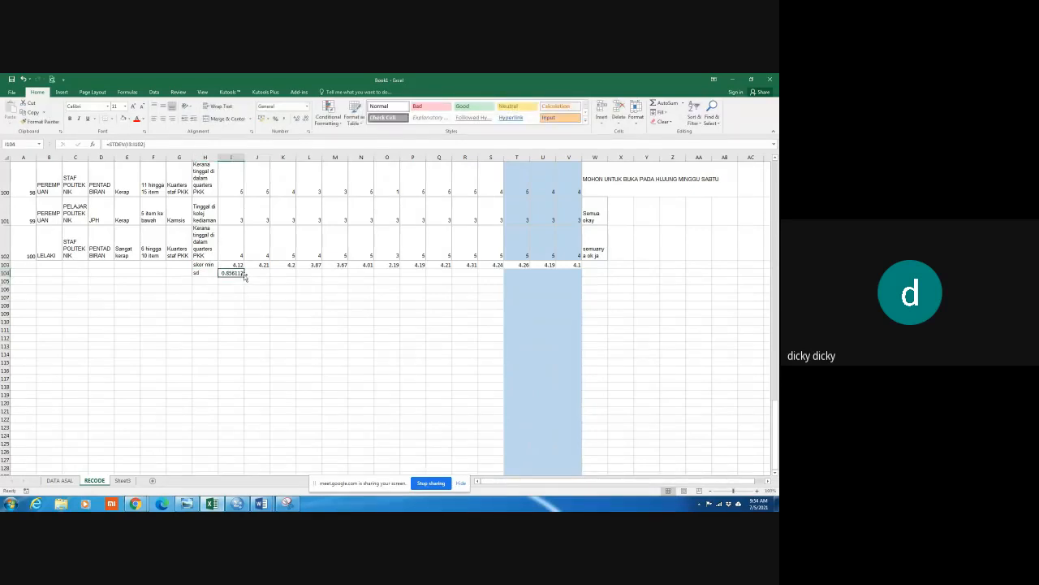
{"action": "left_click_drag", "start_coordinate": [244, 275], "coordinate": [580, 275]}
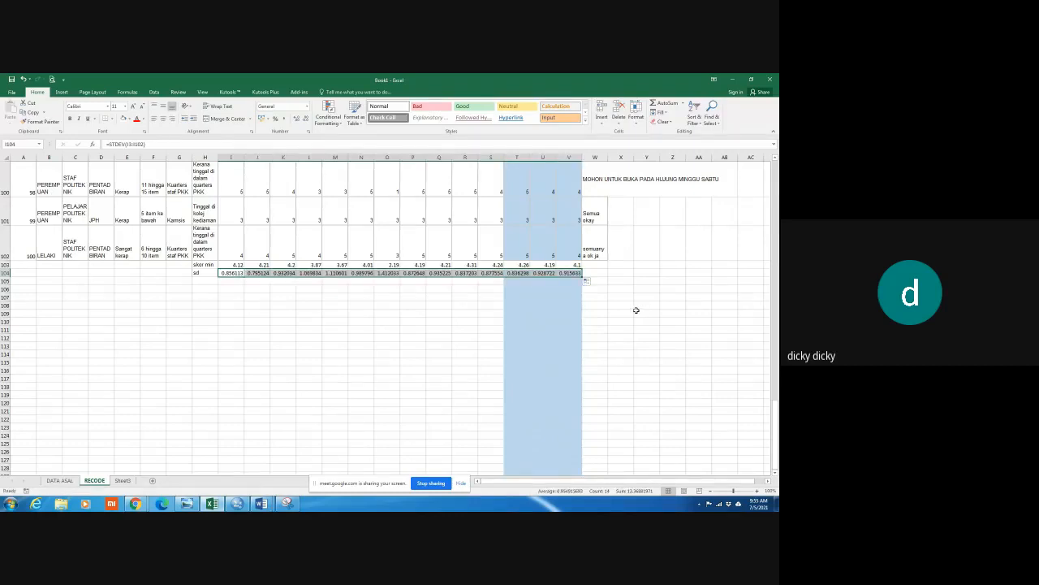
{"action": "left_click", "coordinate": [228, 274]}
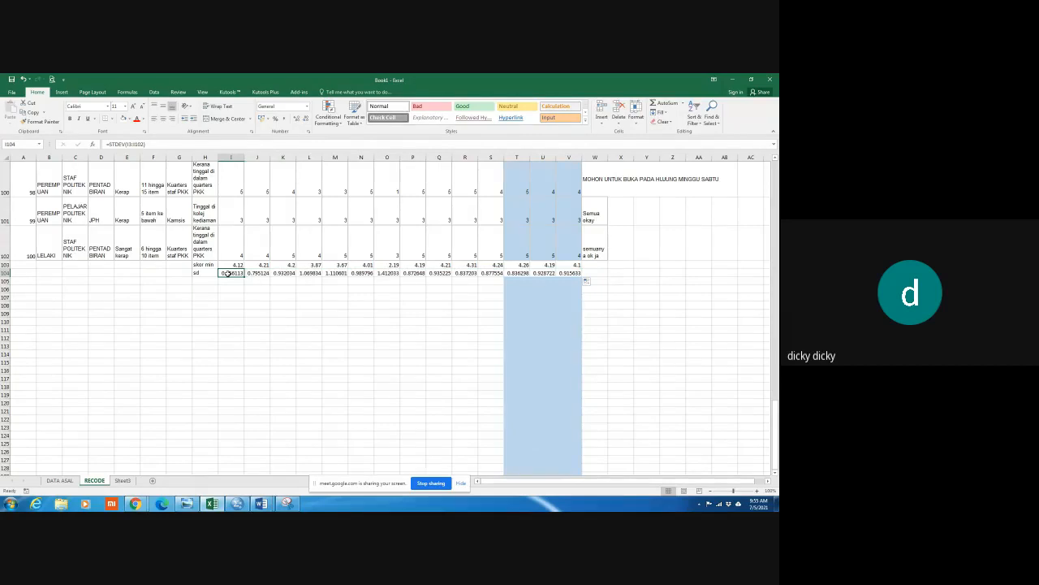
{"action": "left_click_drag", "start_coordinate": [228, 274], "coordinate": [572, 273]}
{"action": "right_click", "coordinate": [572, 274]}
{"action": "left_click", "coordinate": [588, 288]}
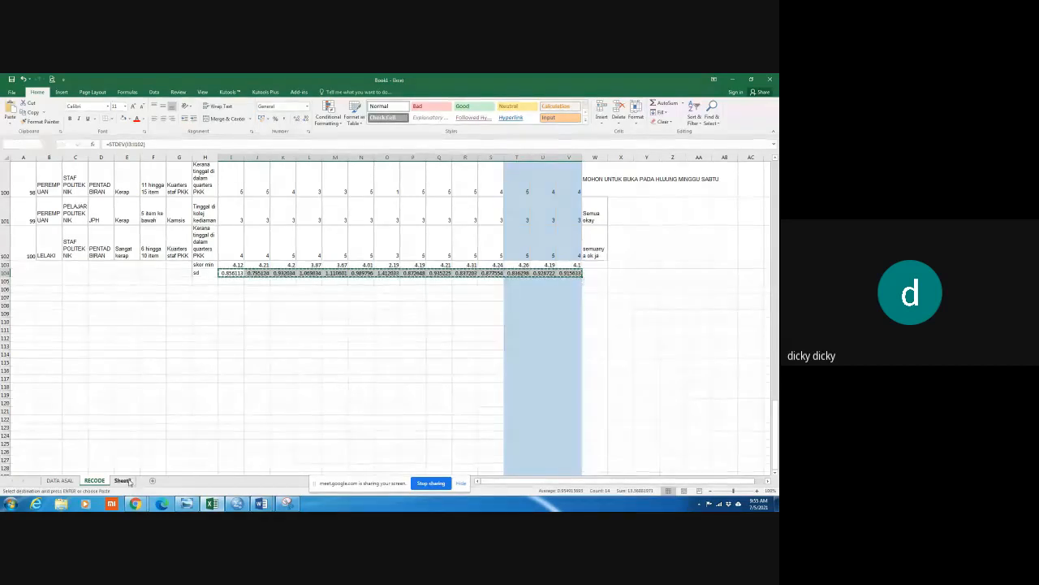
Try to paste the copied sd row transposed into the Sisihan piawai column from E6 on Sheet3, and undo the paste
{"action": "left_click", "coordinate": [123, 481]}
{"action": "left_click", "coordinate": [282, 182]}
{"action": "right_click", "coordinate": [282, 181]}
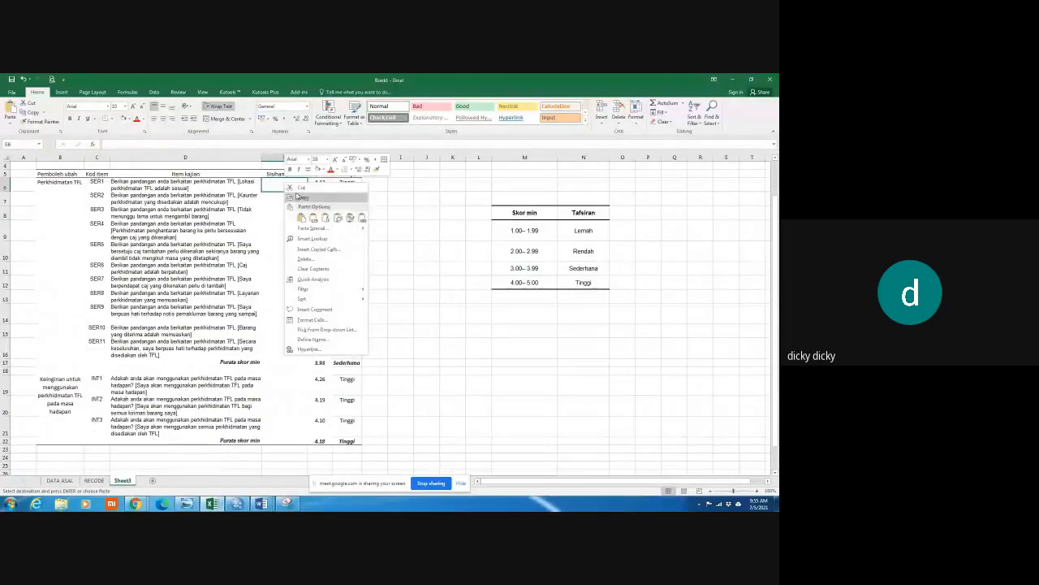
{"action": "left_click", "coordinate": [338, 218]}
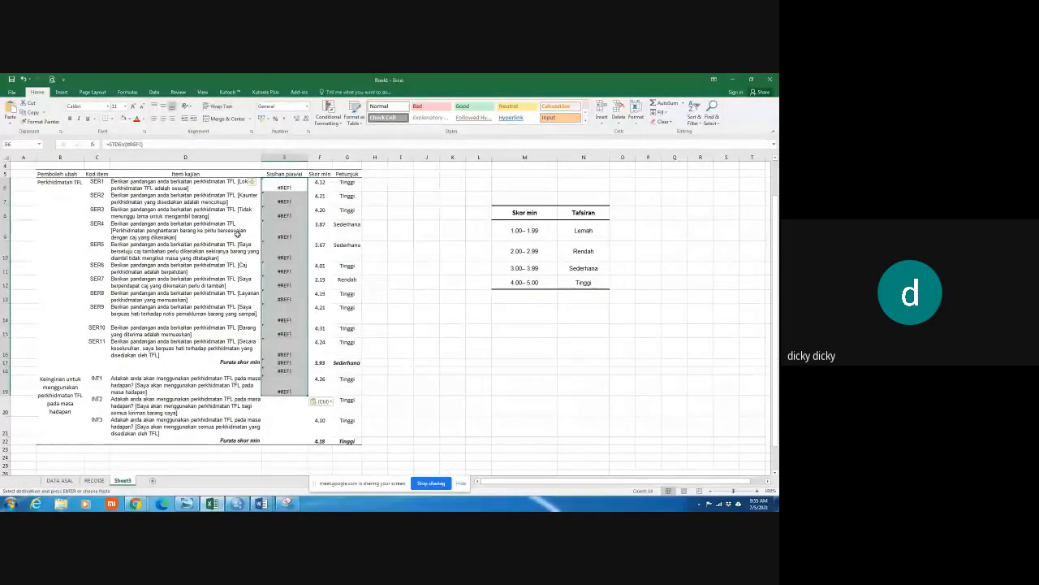
{"action": "left_click", "coordinate": [23, 79]}
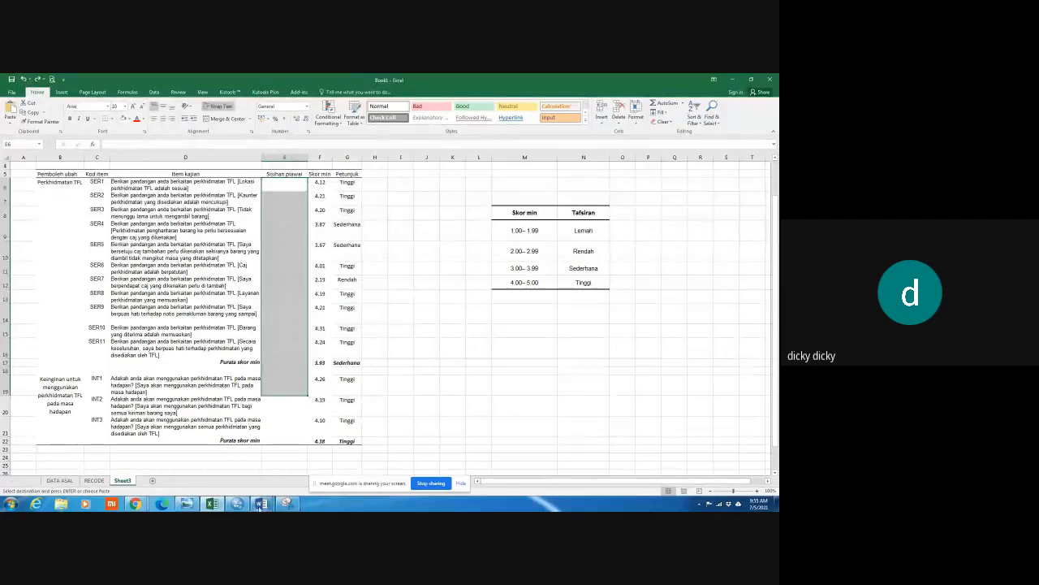
Switch to the Word document, paste the sd row below the existing table and copy the pasted row
{"action": "mouse_move", "coordinate": [260, 505]}
{"action": "left_click", "coordinate": [272, 447]}
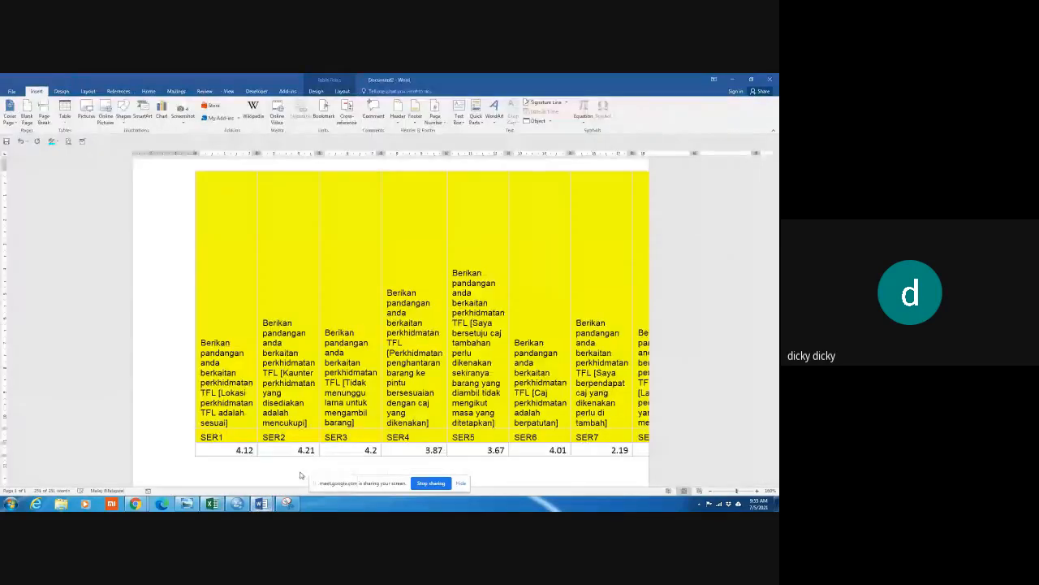
{"action": "scroll", "coordinate": [236, 422], "scroll_direction": "down", "scroll_amount": 1}
{"action": "left_click", "coordinate": [199, 393]}
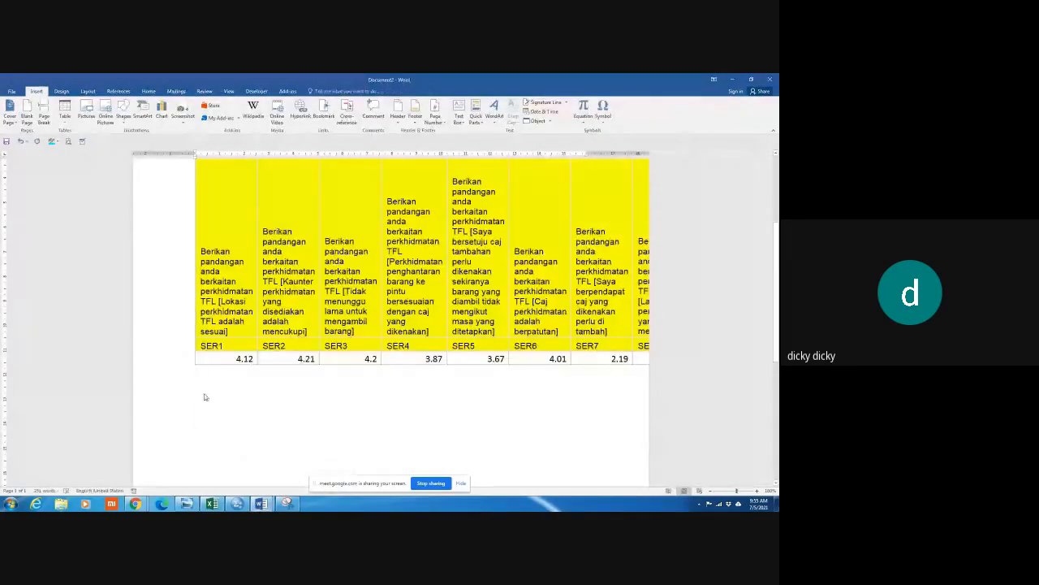
{"action": "key", "text": "ctrl+v"}
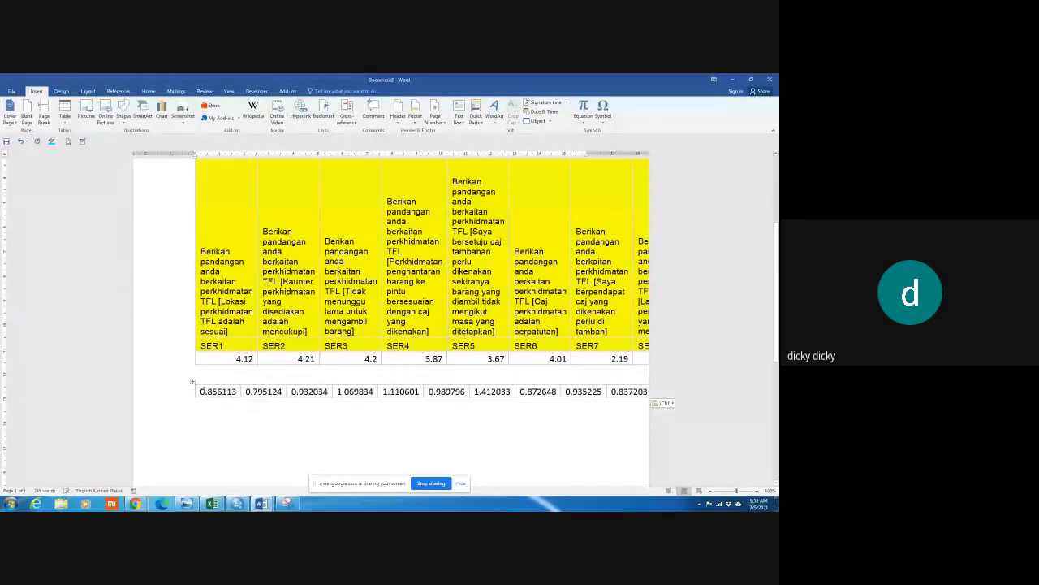
{"action": "left_click", "coordinate": [194, 382]}
{"action": "right_click", "coordinate": [194, 382]}
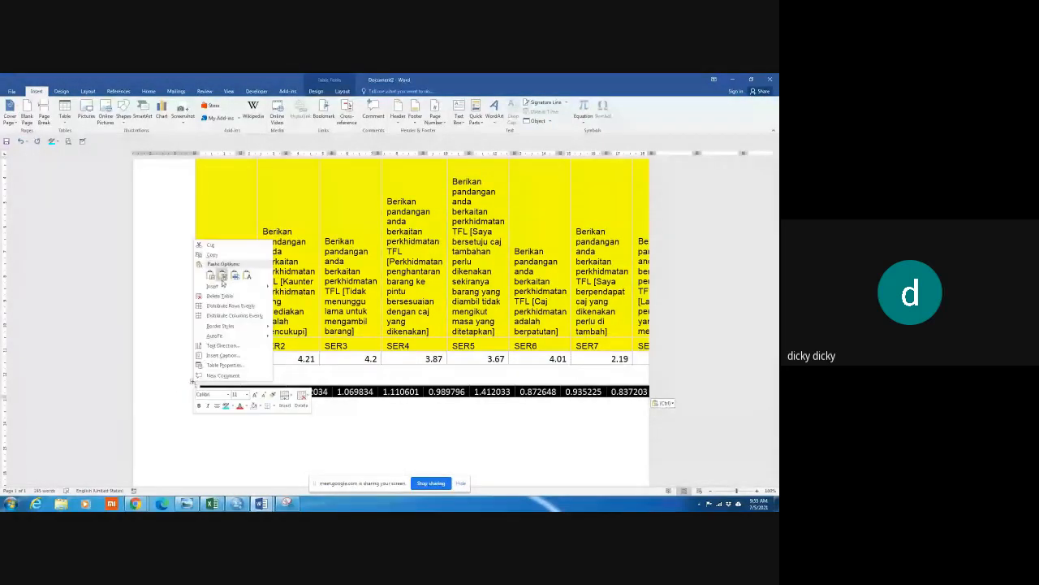
{"action": "left_click", "coordinate": [215, 254]}
Return to the Excel workbook and paste the plain sd values into row 15 of Sheet3, starting at L15
{"action": "left_click", "coordinate": [211, 505]}
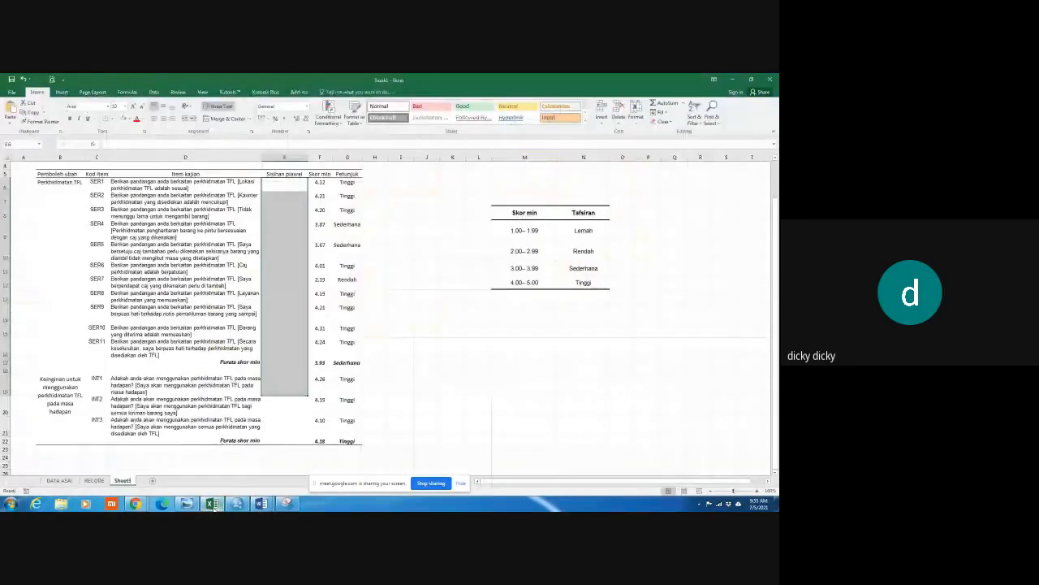
{"action": "left_click", "coordinate": [279, 183]}
{"action": "right_click", "coordinate": [277, 186]}
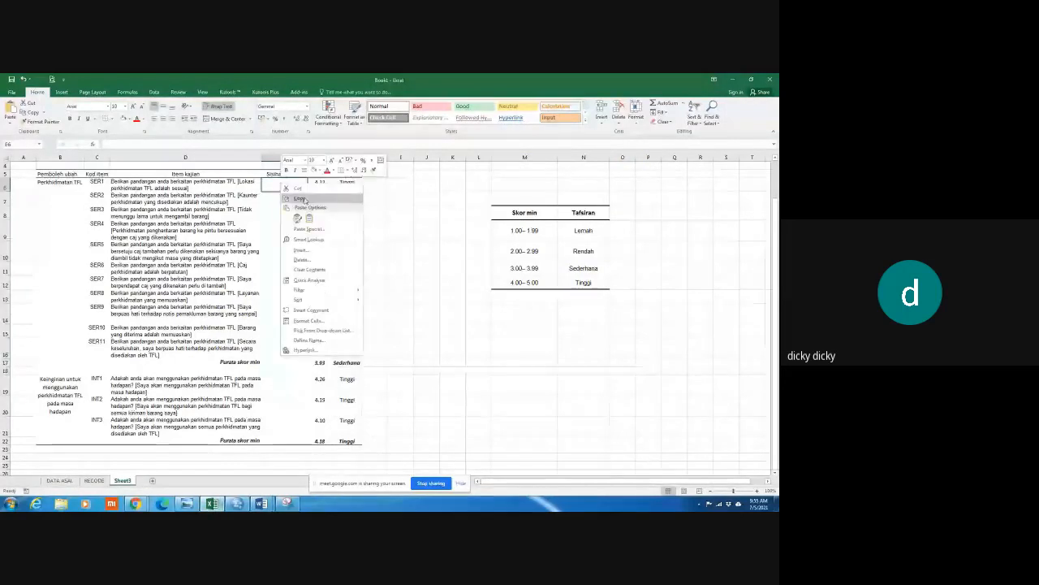
{"action": "key", "text": "Escape"}
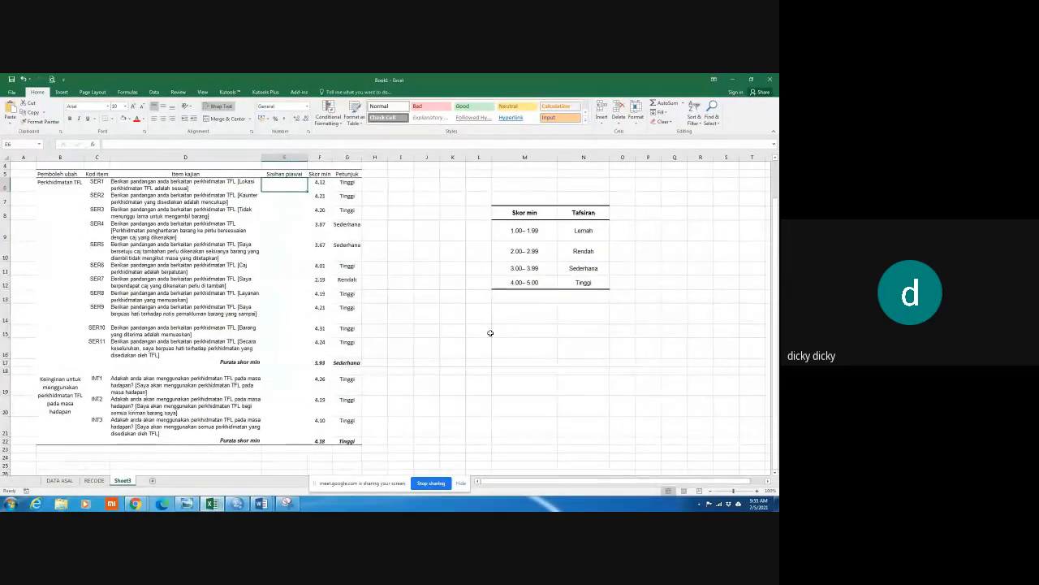
{"action": "left_click", "coordinate": [476, 333]}
{"action": "key", "text": "ctrl+v"}
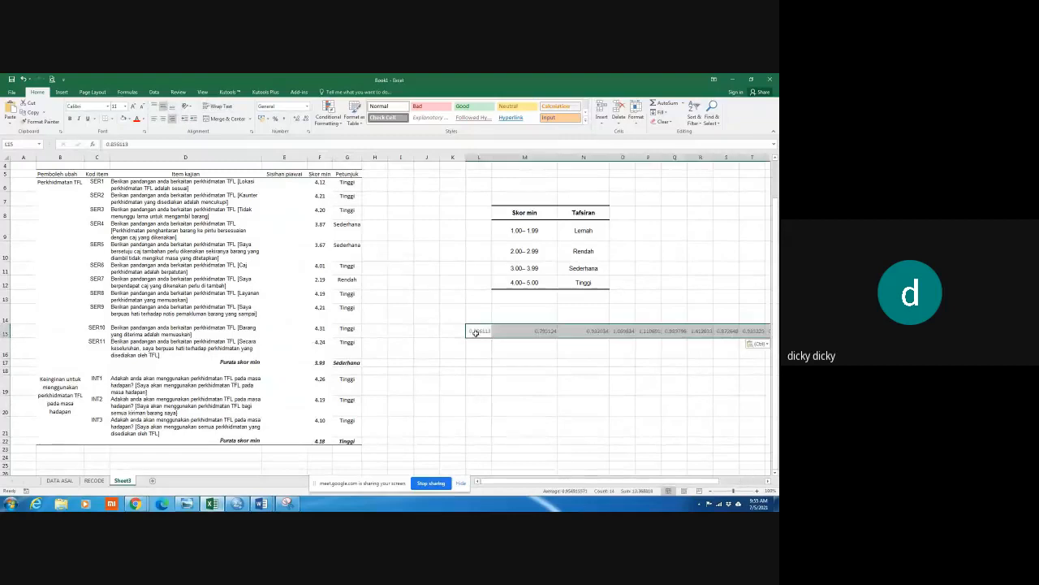
Copy the sd values in row 15 and paste them transposed down the Sisihan piawai column from E6
{"action": "right_click", "coordinate": [476, 333]}
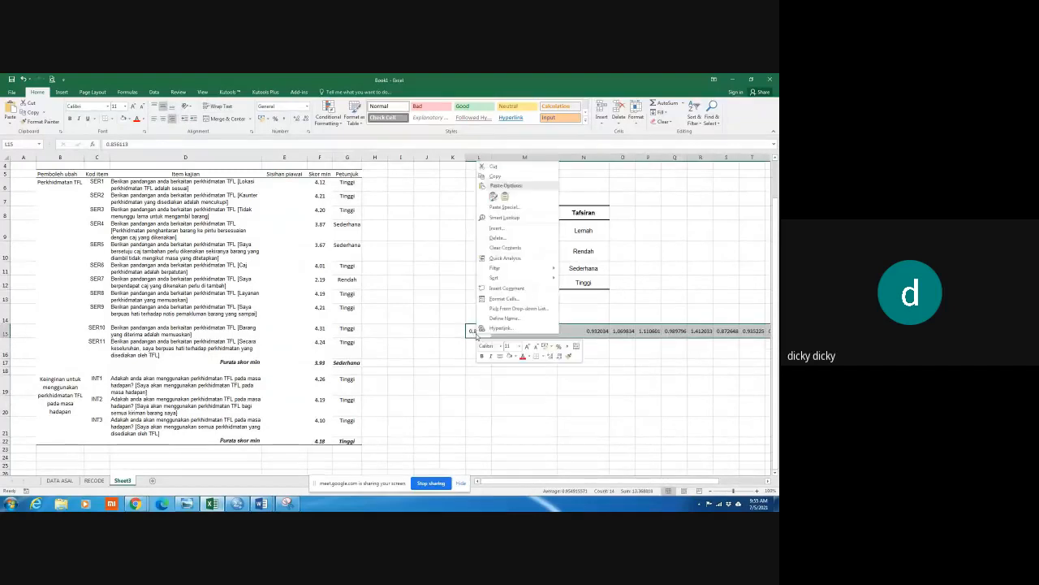
{"action": "left_click", "coordinate": [493, 176]}
{"action": "left_click", "coordinate": [284, 183]}
{"action": "right_click", "coordinate": [284, 182]}
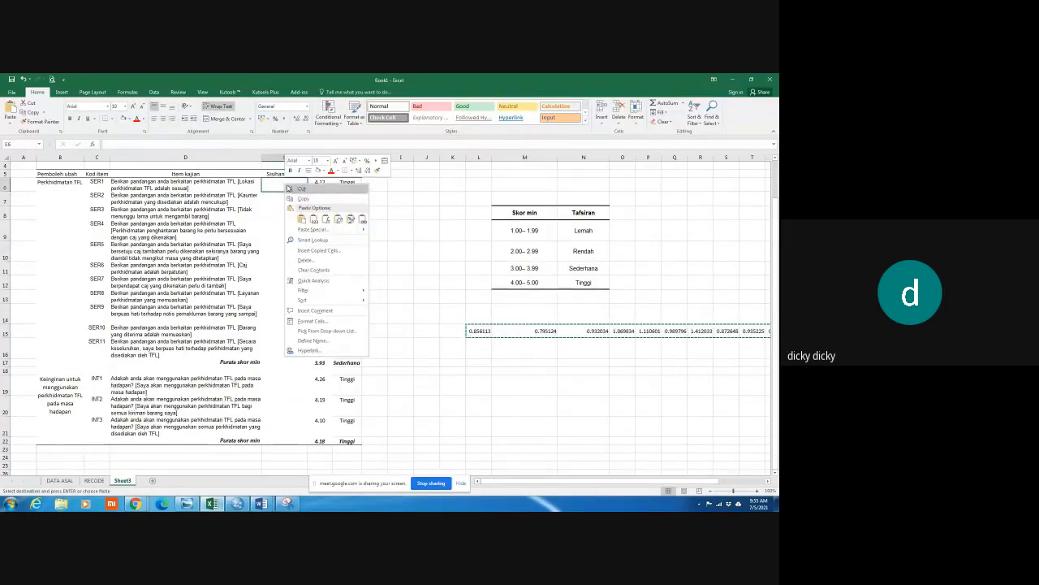
{"action": "left_click", "coordinate": [337, 220]}
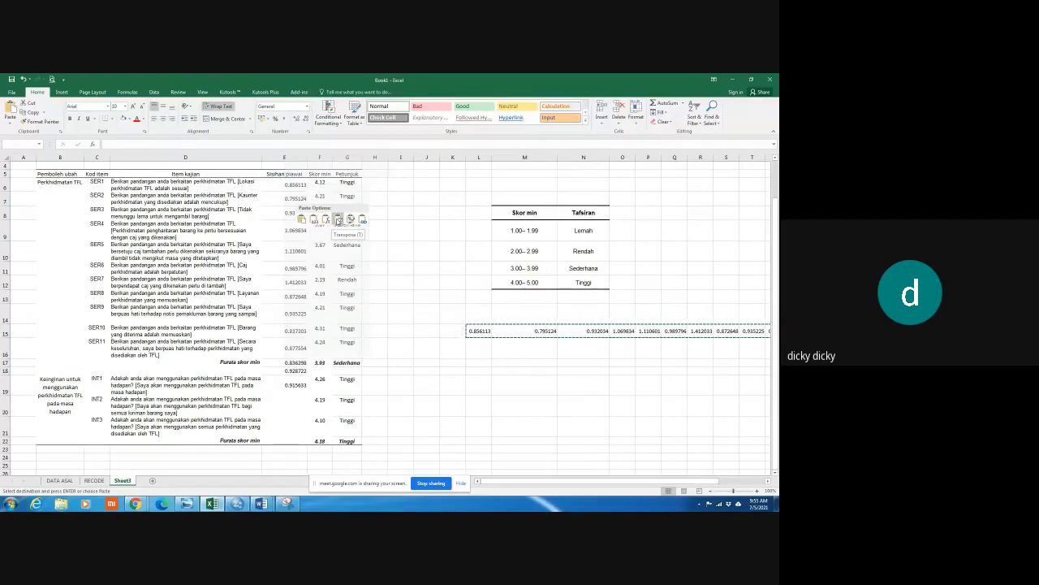
{"action": "left_click", "coordinate": [338, 220]}
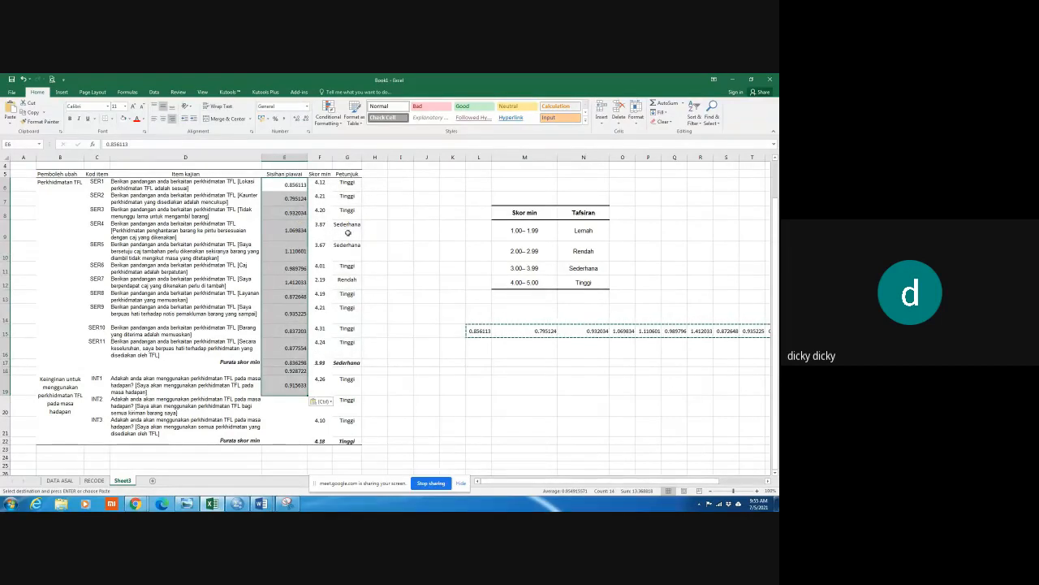
Move the three sd values in E17:E19 down to E19:E21 to match the INT1 to INT3 rows
{"action": "left_click_drag", "start_coordinate": [294, 363], "coordinate": [290, 379]}
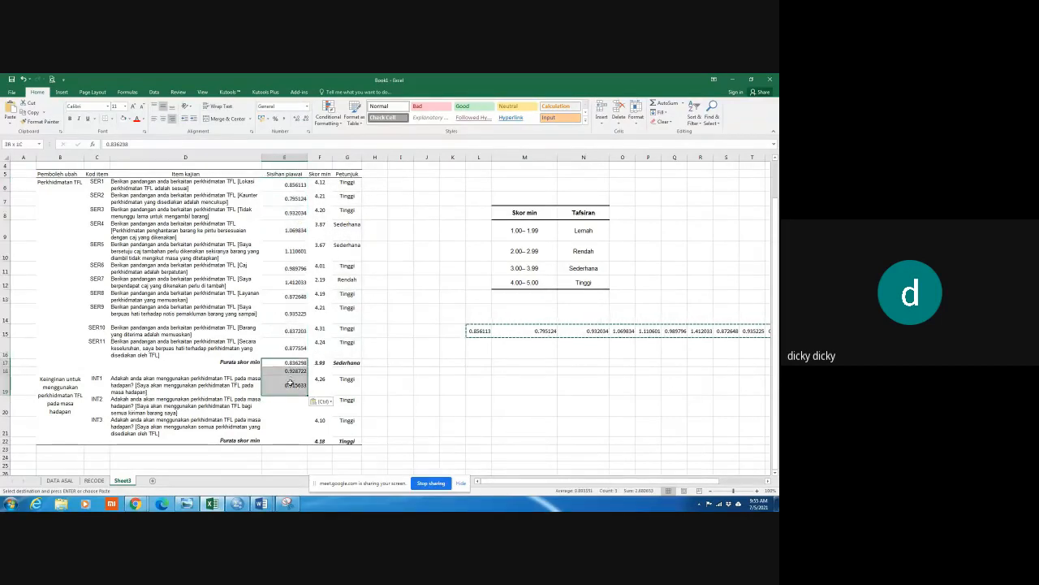
{"action": "right_click", "coordinate": [289, 381]}
{"action": "left_click", "coordinate": [313, 212]}
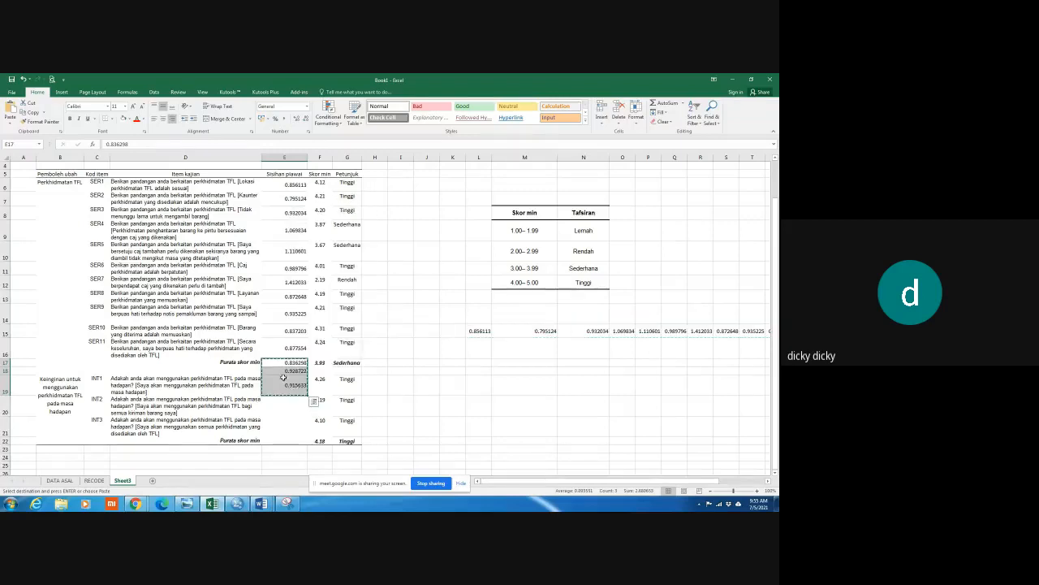
{"action": "left_click", "coordinate": [273, 379]}
{"action": "key", "text": "ctrl+v"}
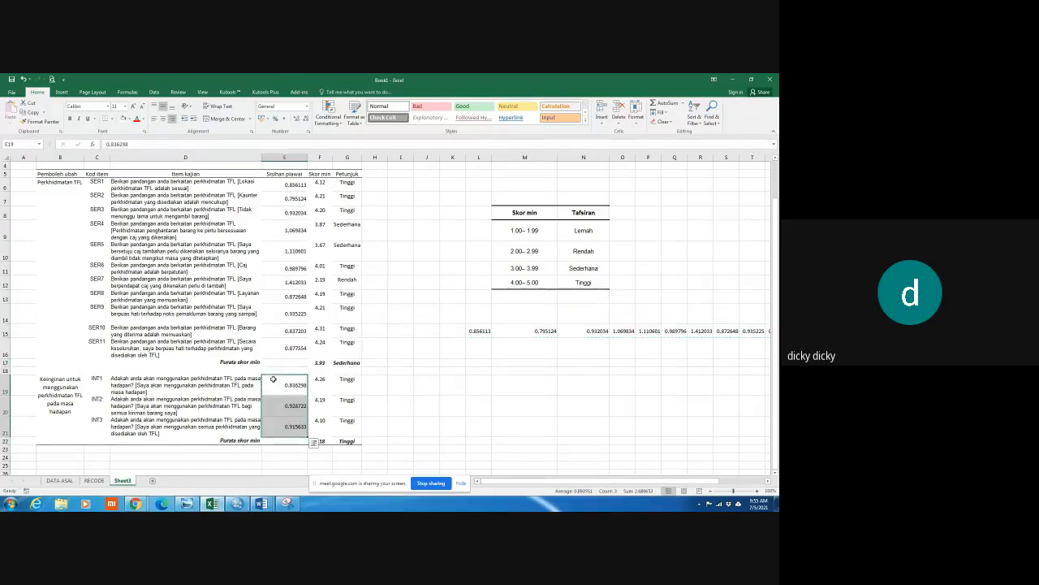
Centre the Sisihan piawai column and format its values as numbers with 2 decimal places
{"action": "left_click", "coordinate": [296, 157]}
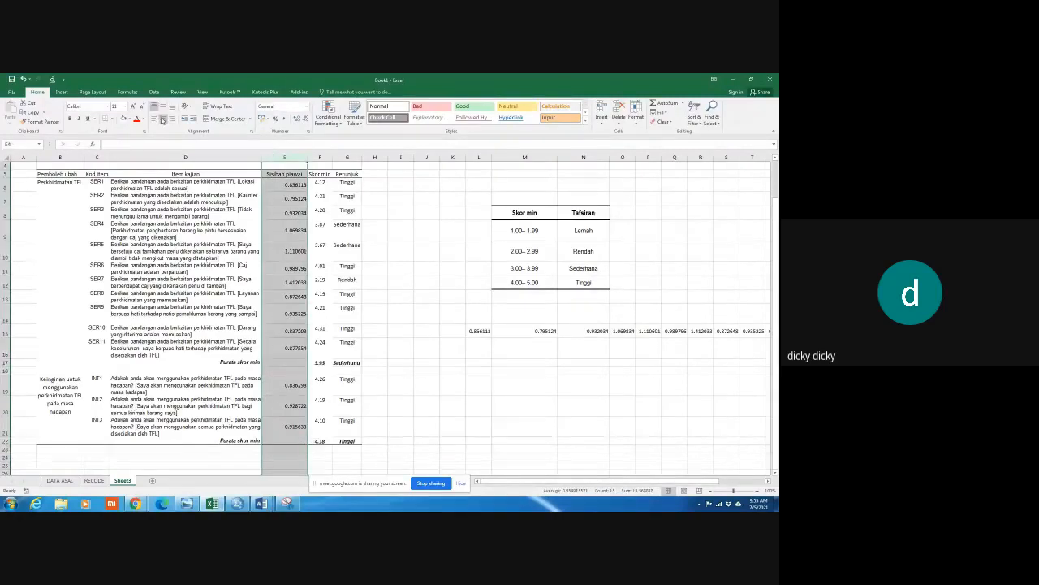
{"action": "right_click", "coordinate": [290, 199]}
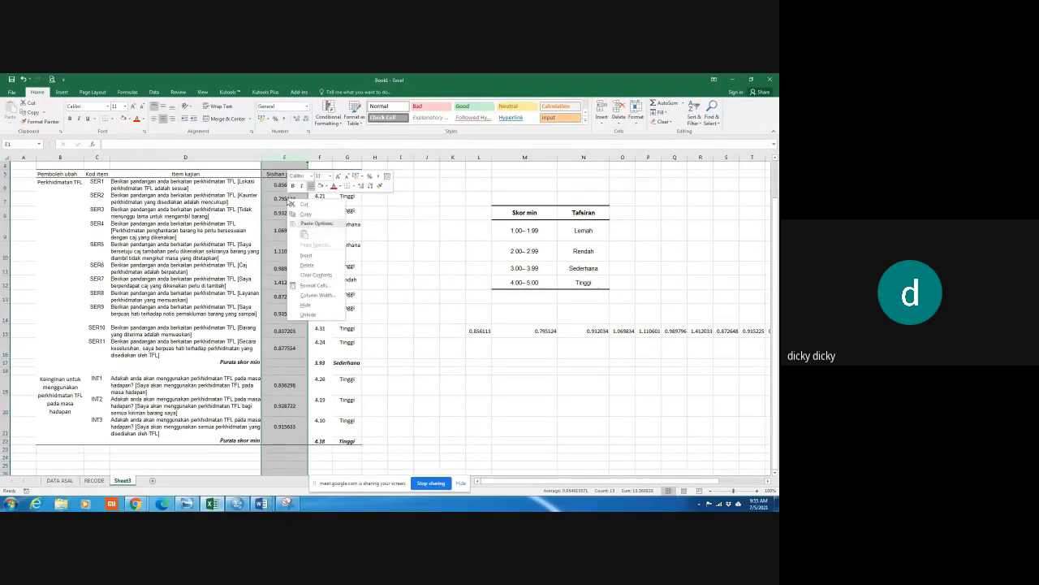
{"action": "left_click", "coordinate": [310, 285]}
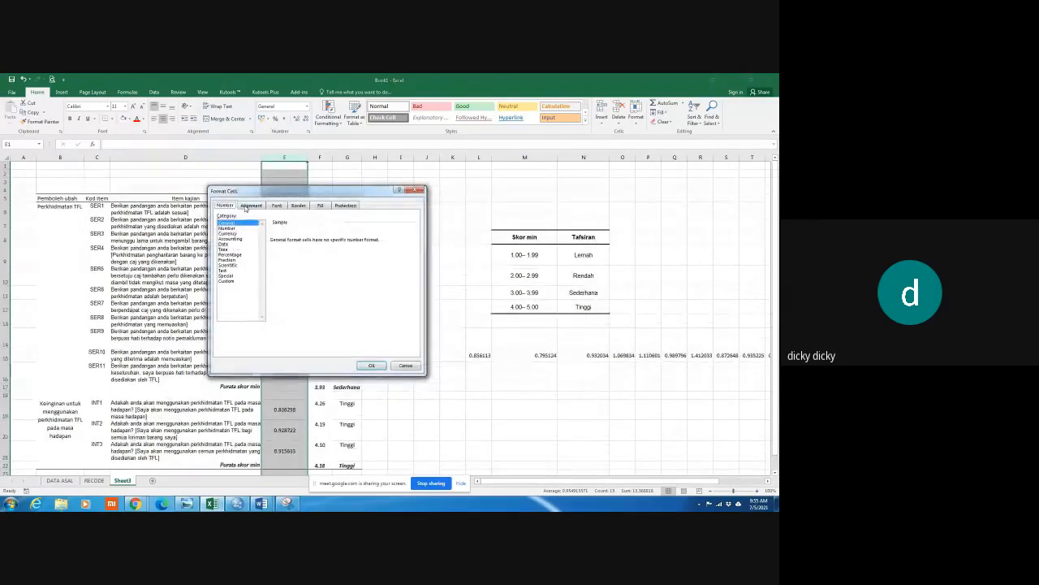
{"action": "left_click", "coordinate": [227, 228]}
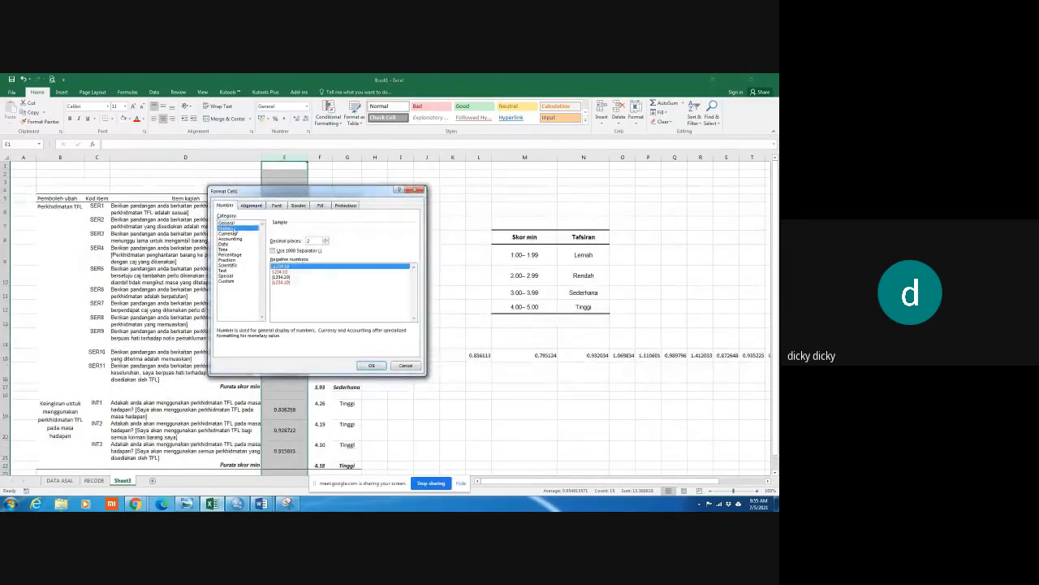
{"action": "left_click", "coordinate": [369, 365]}
{"action": "left_click", "coordinate": [412, 396]}
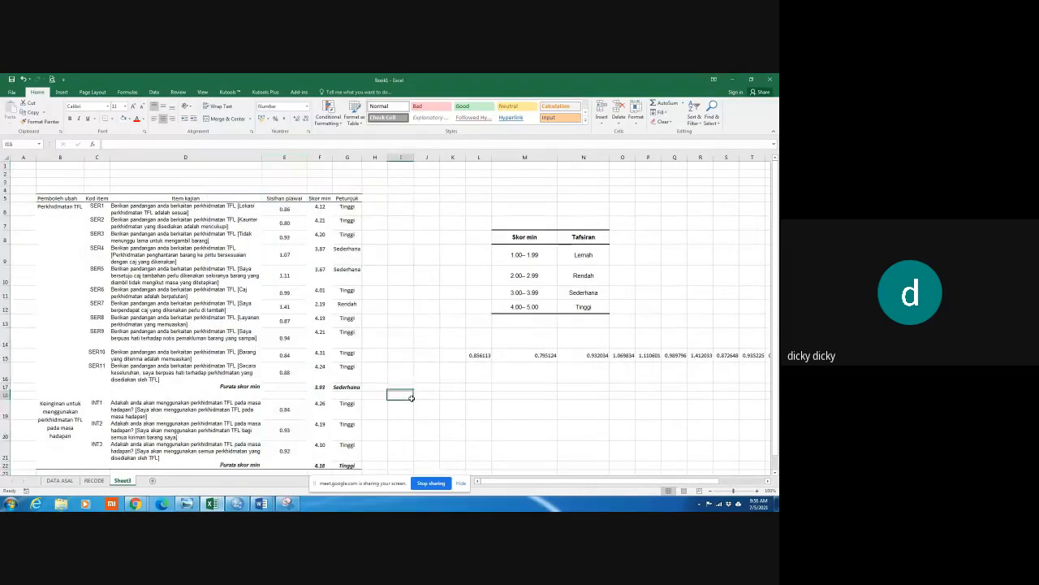
Align the Sisihan piawai column to the top of its cells to match the Skor min column
{"action": "left_click", "coordinate": [285, 158]}
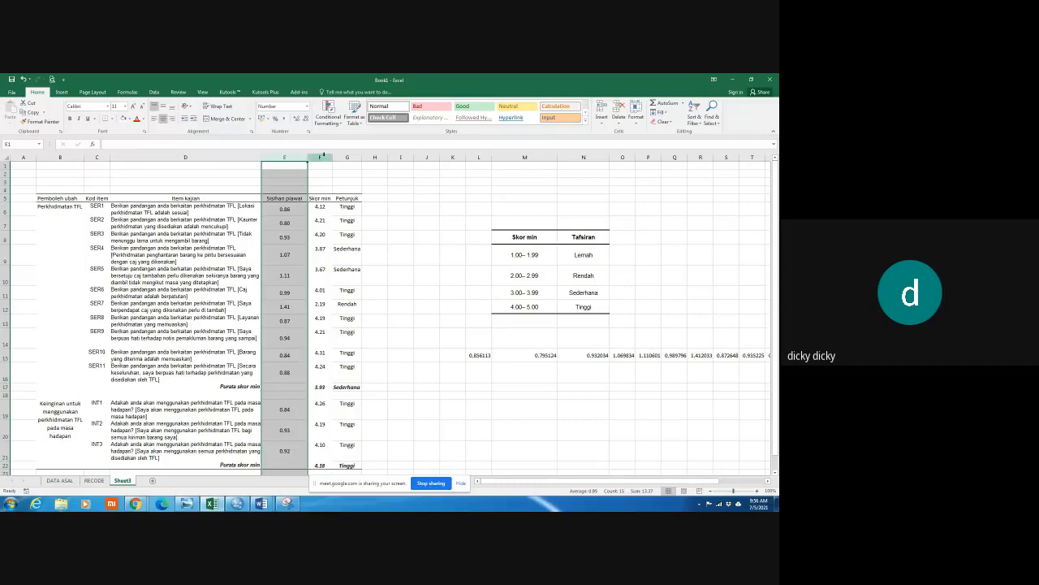
{"action": "left_click", "coordinate": [320, 158]}
{"action": "left_click", "coordinate": [284, 157]}
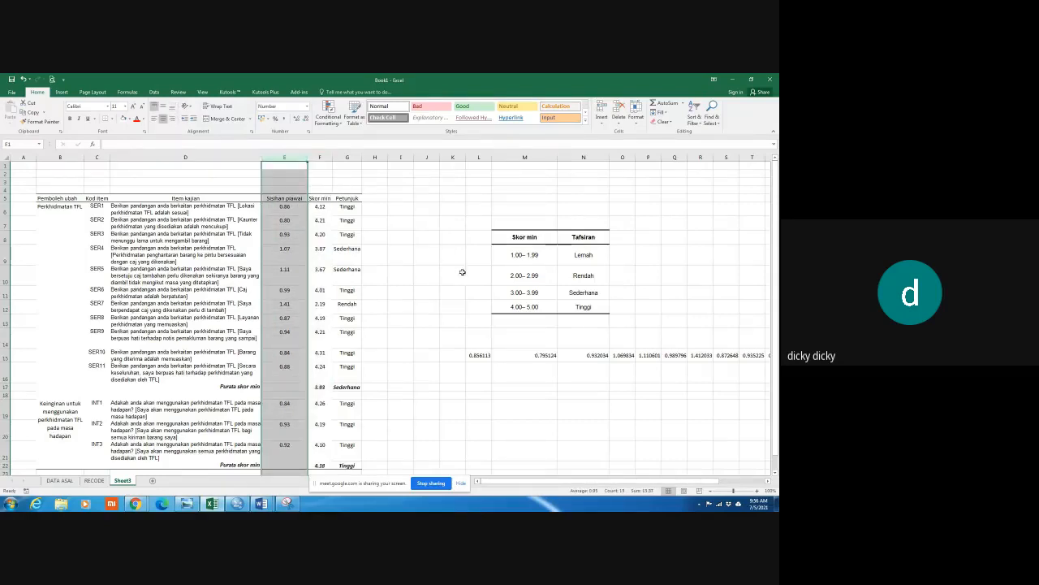
{"action": "left_click", "coordinate": [424, 276]}
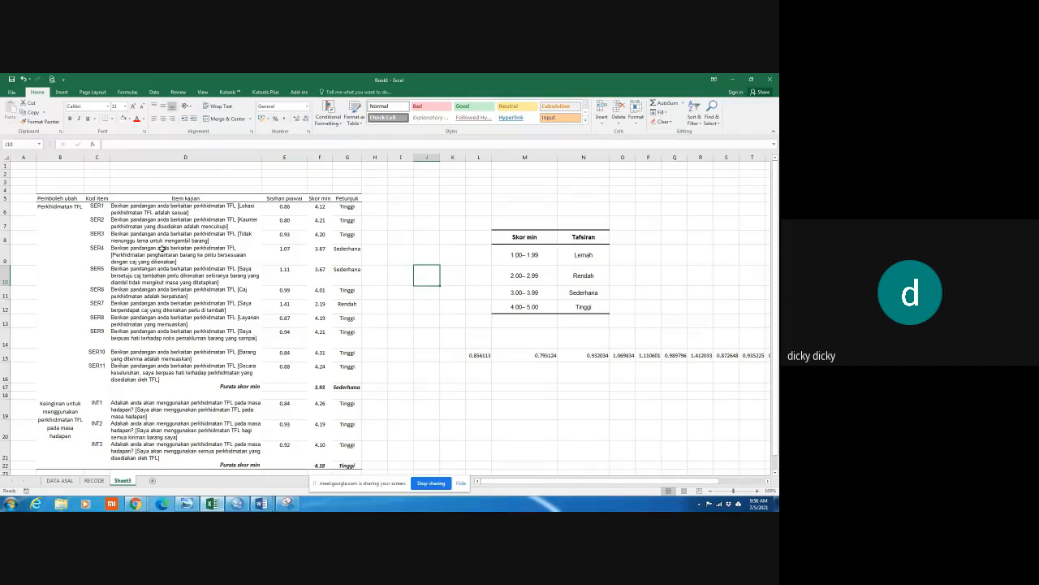
Switch to the journal article in the browser and examine the layout and Nota of its Jadual 2 results table
{"action": "left_click_drag", "start_coordinate": [44, 198], "coordinate": [334, 285]}
{"action": "left_click", "coordinate": [394, 267]}
{"action": "key", "text": "alt+Tab"}
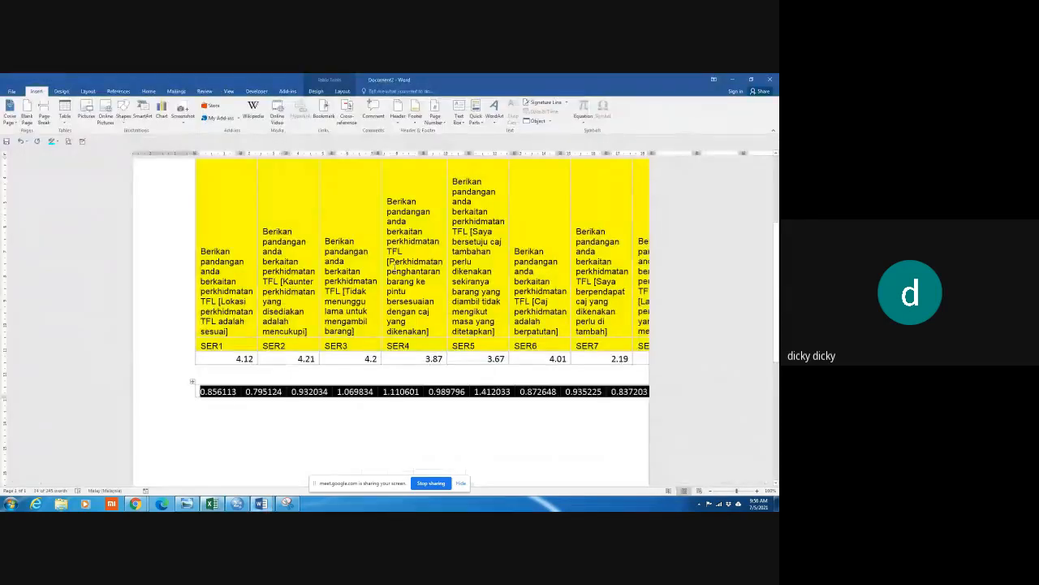
{"action": "key", "text": "alt+Tab"}
{"action": "mouse_move", "coordinate": [135, 503]}
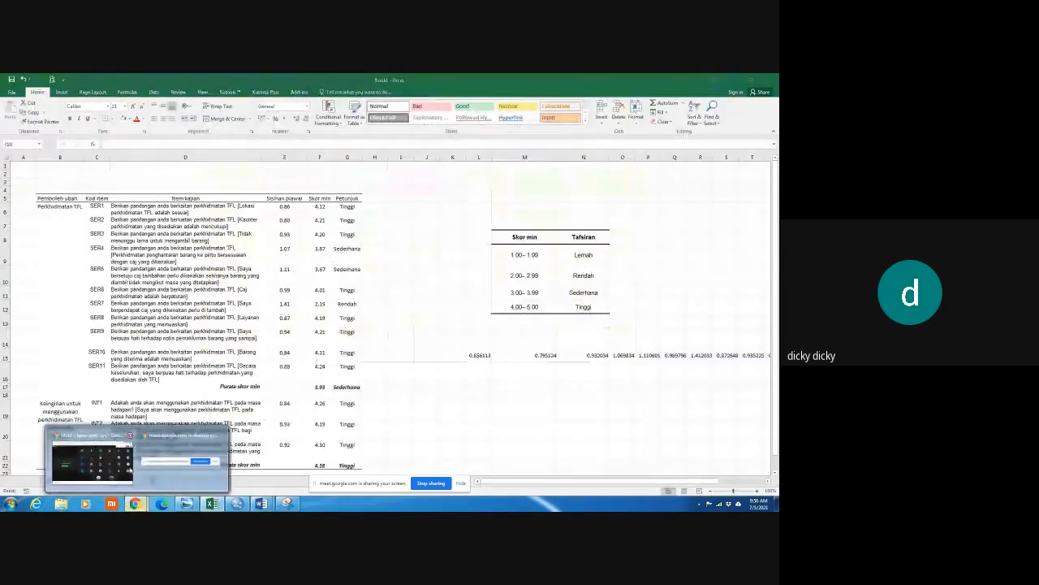
{"action": "left_click", "coordinate": [100, 463]}
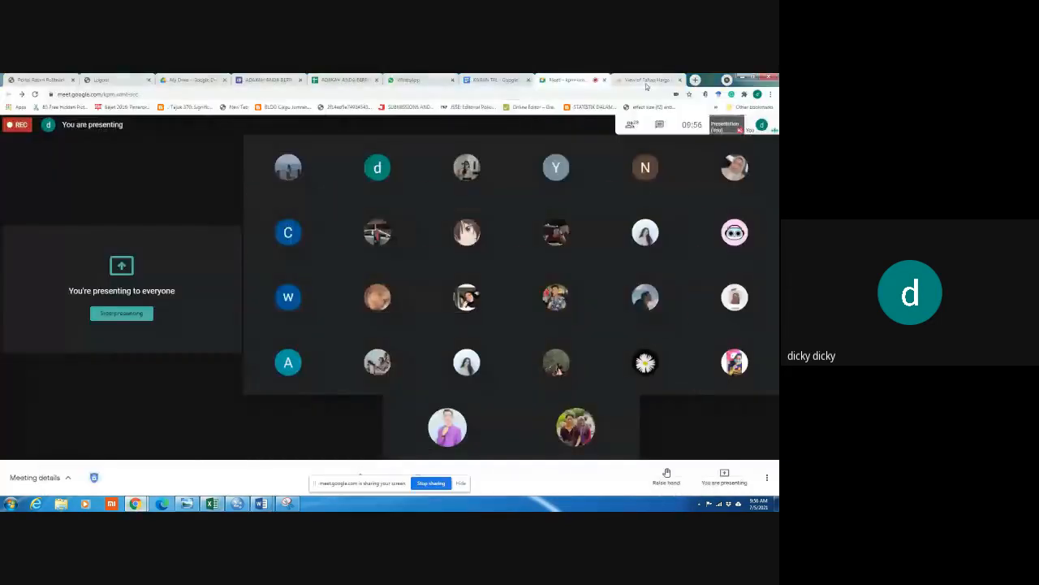
{"action": "left_click", "coordinate": [647, 81]}
{"action": "scroll", "coordinate": [386, 325], "scroll_direction": "down", "scroll_amount": 2}
{"action": "scroll", "coordinate": [386, 325], "scroll_direction": "up", "scroll_amount": 5}
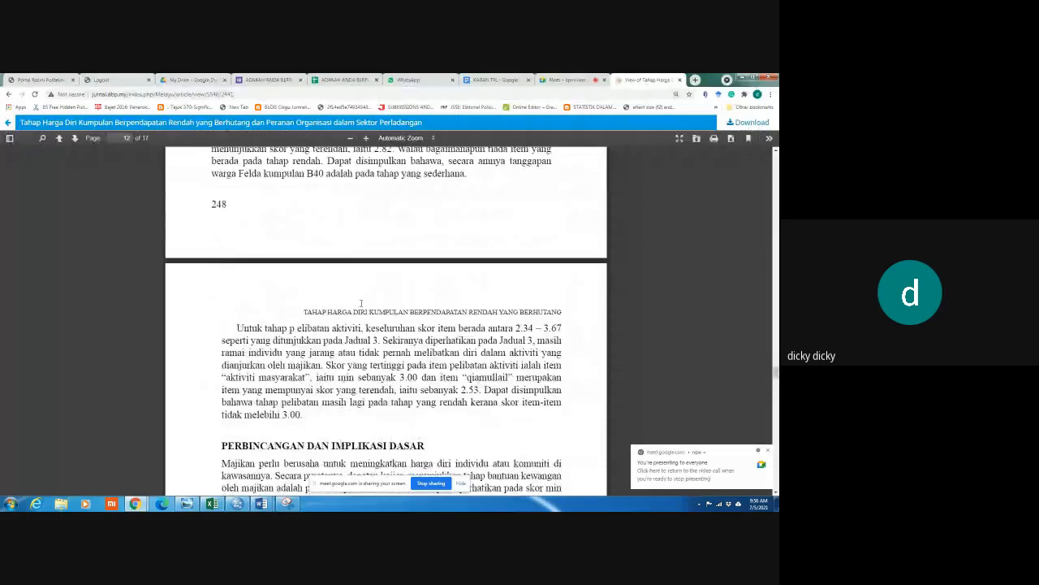
{"action": "scroll", "coordinate": [361, 304], "scroll_direction": "up", "scroll_amount": 8}
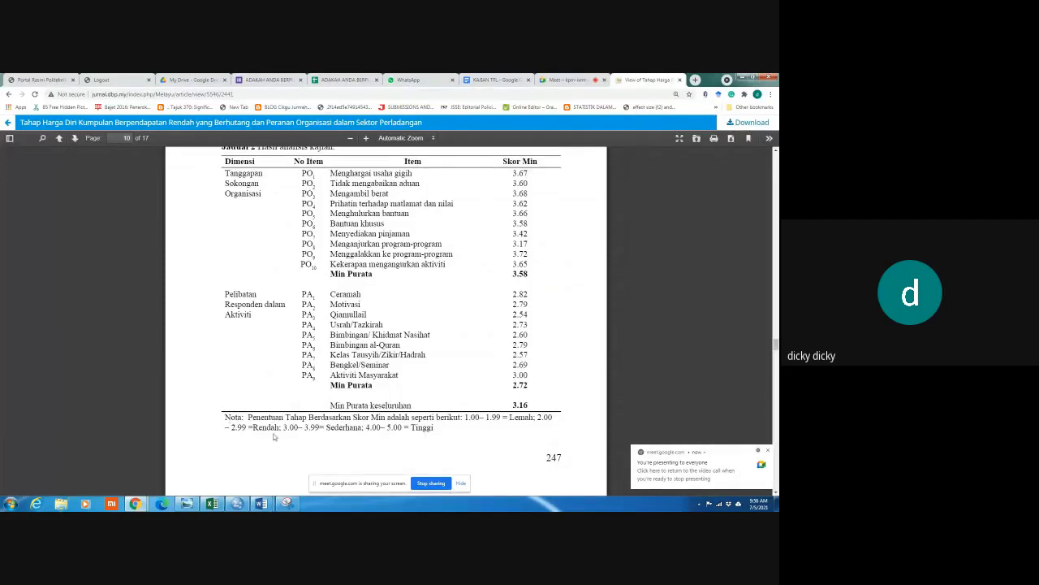
Return to the Excel workbook, fit the Sisihan piawai column to its contents and narrow the Item kajian column
{"action": "key", "text": "alt+Tab"}
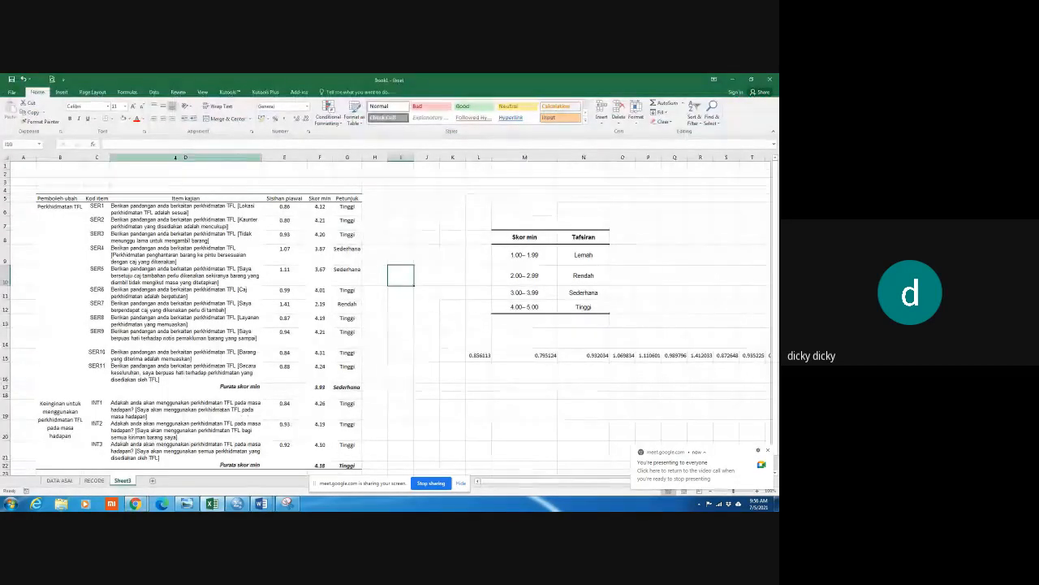
{"action": "double_click", "coordinate": [308, 155]}
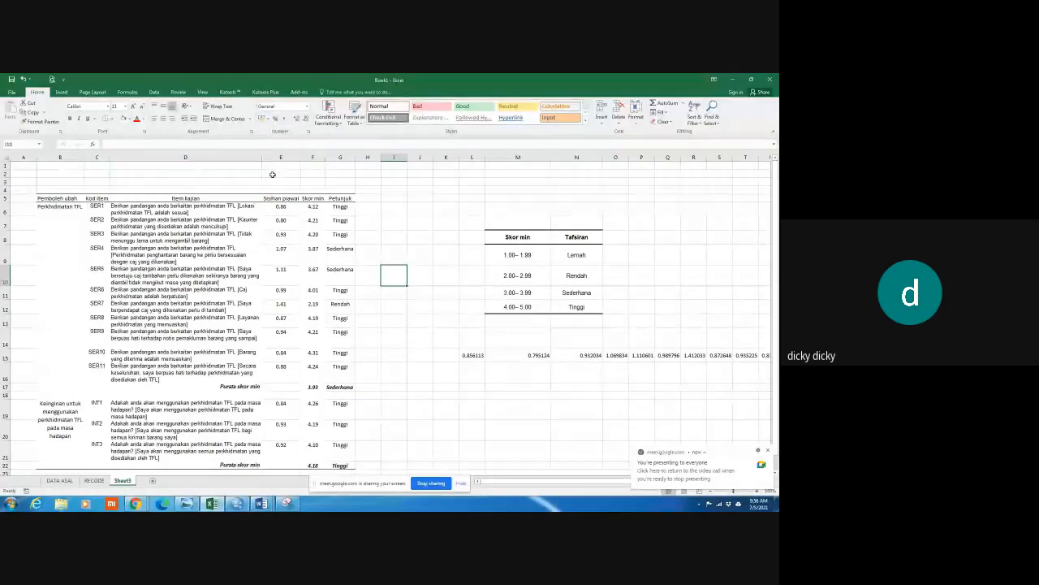
{"action": "left_click_drag", "start_coordinate": [262, 157], "coordinate": [213, 156]}
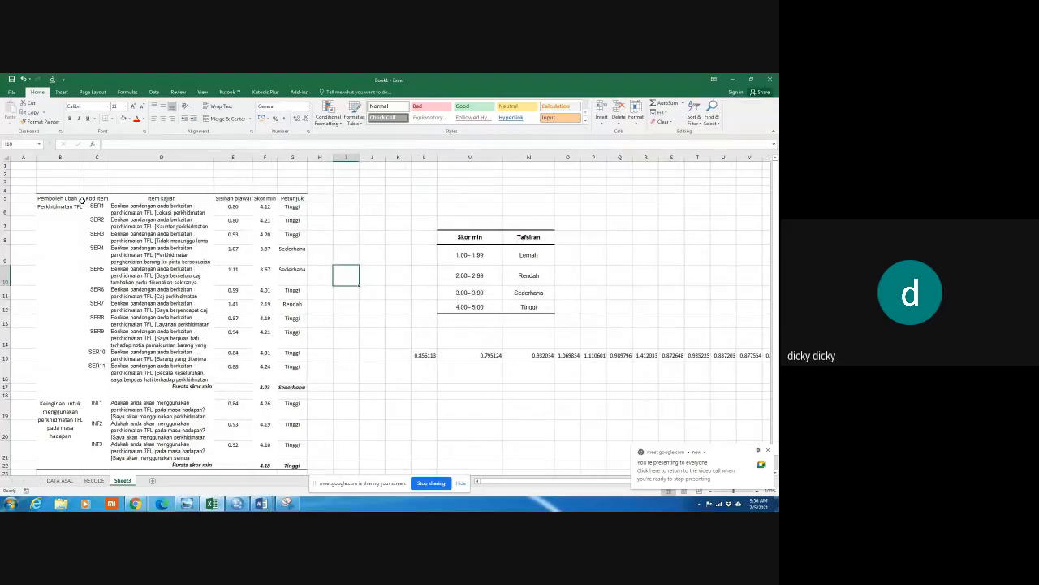
Copy the whole item analysis table, from the Pemboleh ubah header through the last Purata skor min row
{"action": "left_click_drag", "start_coordinate": [48, 198], "coordinate": [289, 412]}
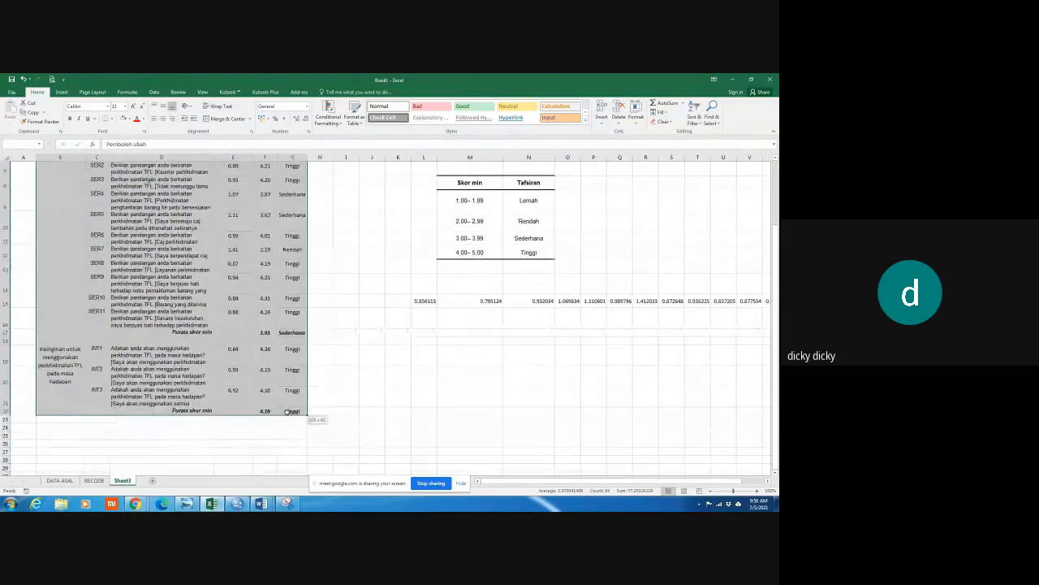
{"action": "right_click", "coordinate": [249, 266]}
{"action": "left_click", "coordinate": [273, 280]}
{"action": "scroll", "coordinate": [275, 287], "scroll_direction": "up", "scroll_amount": 2}
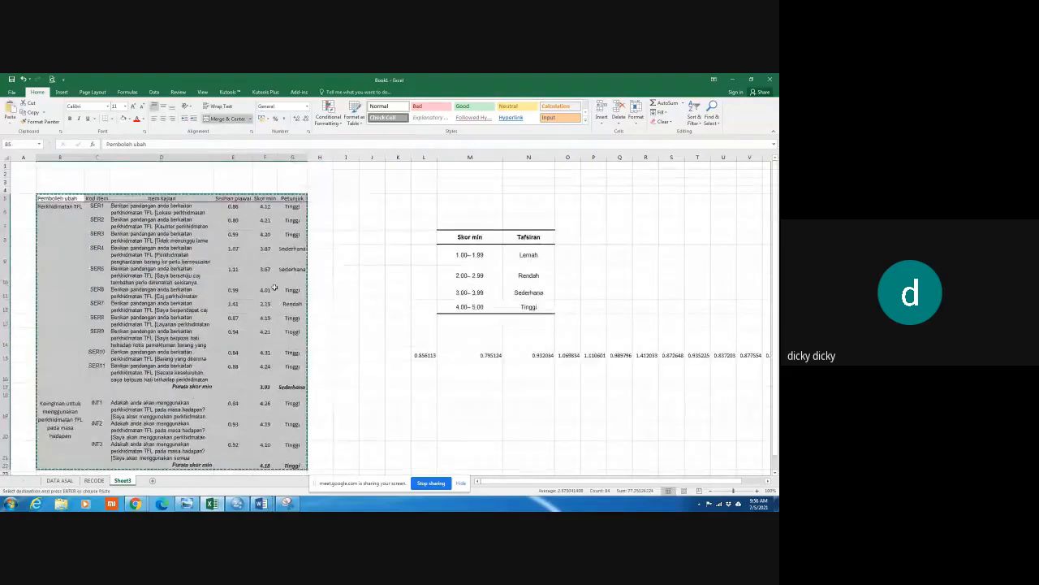
Switch to the Word report Document1 and paste the table below the heading "Analisis item kajian"
{"action": "key", "text": "alt+Tab"}
{"action": "key", "text": "alt+Tab"}
{"action": "key", "text": "alt+Tab"}
{"action": "key", "text": "alt+Tab"}
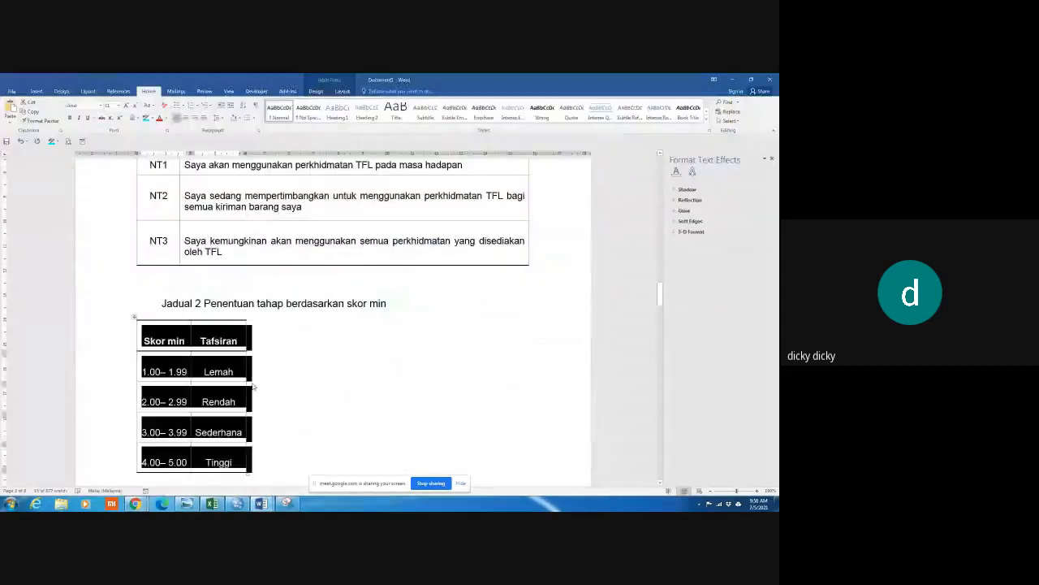
{"action": "scroll", "coordinate": [341, 333], "scroll_direction": "down", "scroll_amount": 10}
{"action": "scroll", "coordinate": [352, 332], "scroll_direction": "down", "scroll_amount": 15}
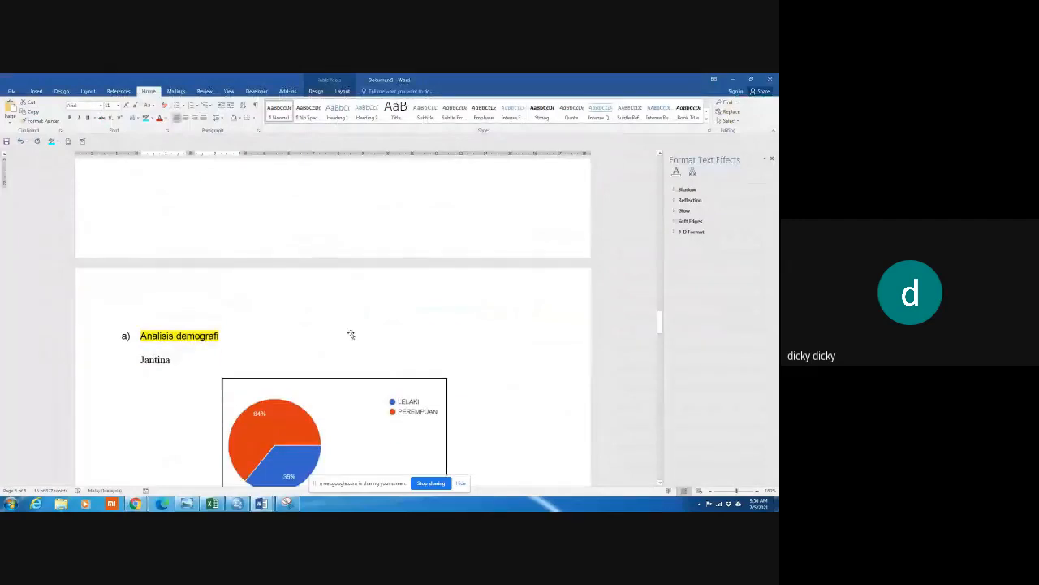
{"action": "scroll", "coordinate": [351, 332], "scroll_direction": "down", "scroll_amount": 15}
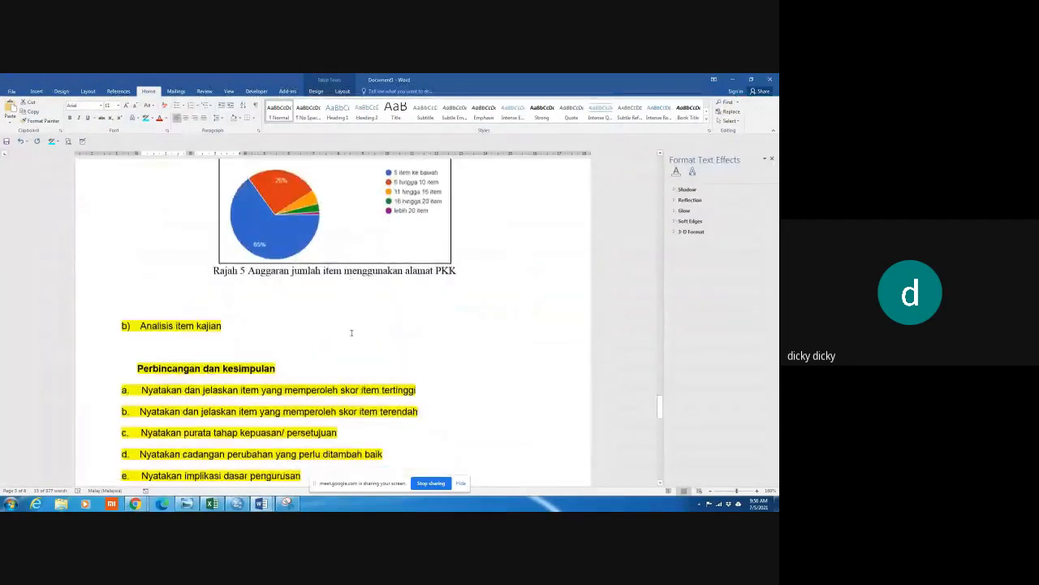
{"action": "left_click", "coordinate": [145, 224]}
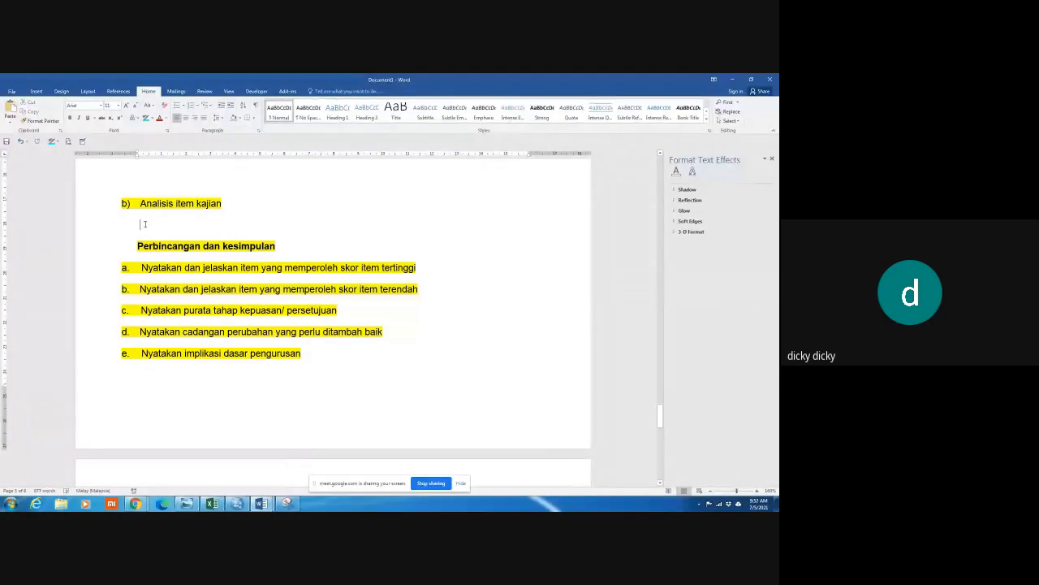
{"action": "key", "text": "ctrl+v"}
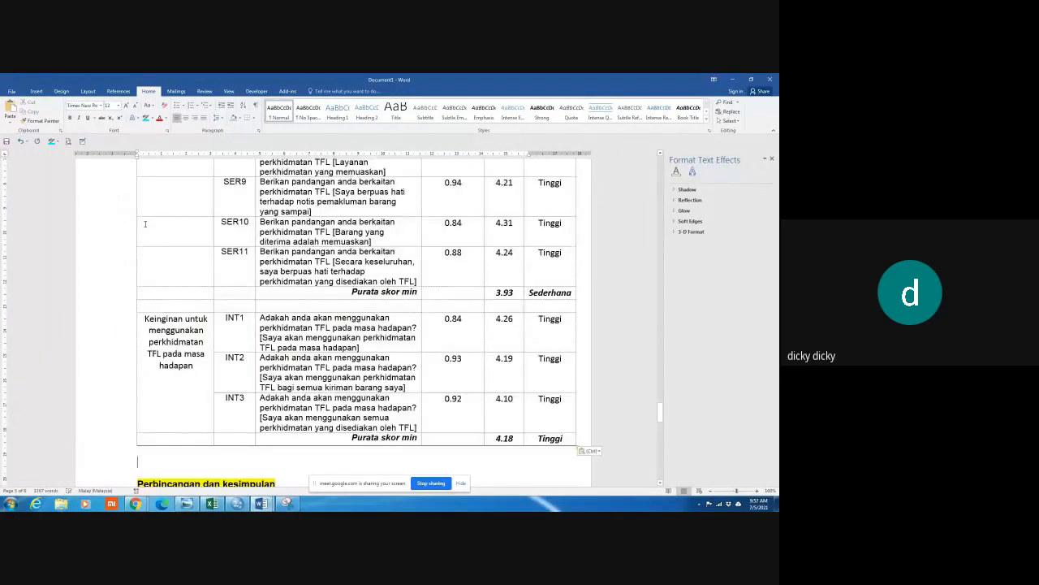
Review the pasted table in the report from its header row to the final Purata skor min row
{"action": "left_click", "coordinate": [711, 491]}
{"action": "left_click", "coordinate": [710, 491]}
{"action": "left_click", "coordinate": [710, 492]}
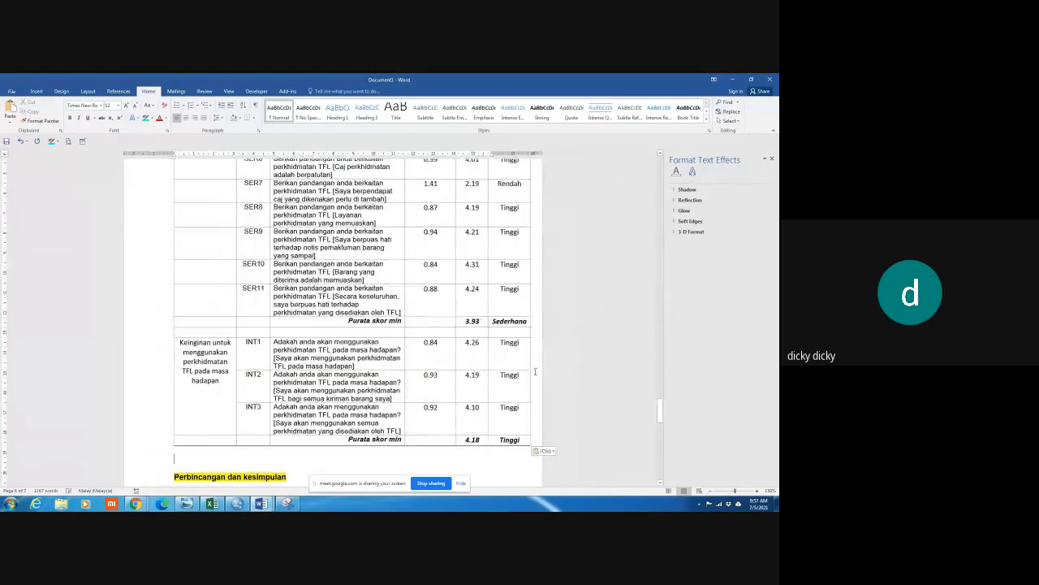
{"action": "scroll", "coordinate": [535, 371], "scroll_direction": "up", "scroll_amount": 15}
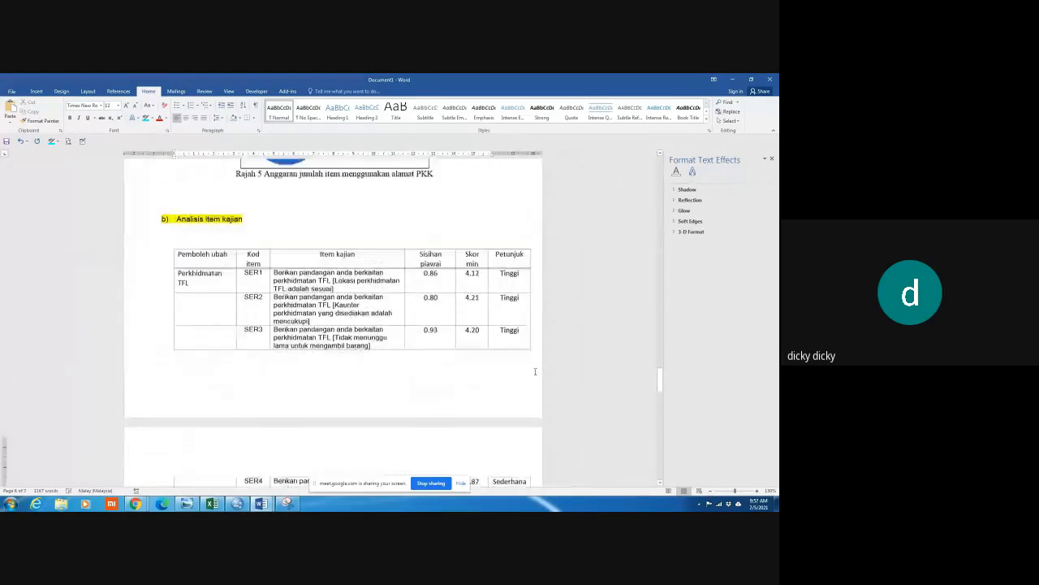
{"action": "scroll", "coordinate": [535, 371], "scroll_direction": "up", "scroll_amount": 1}
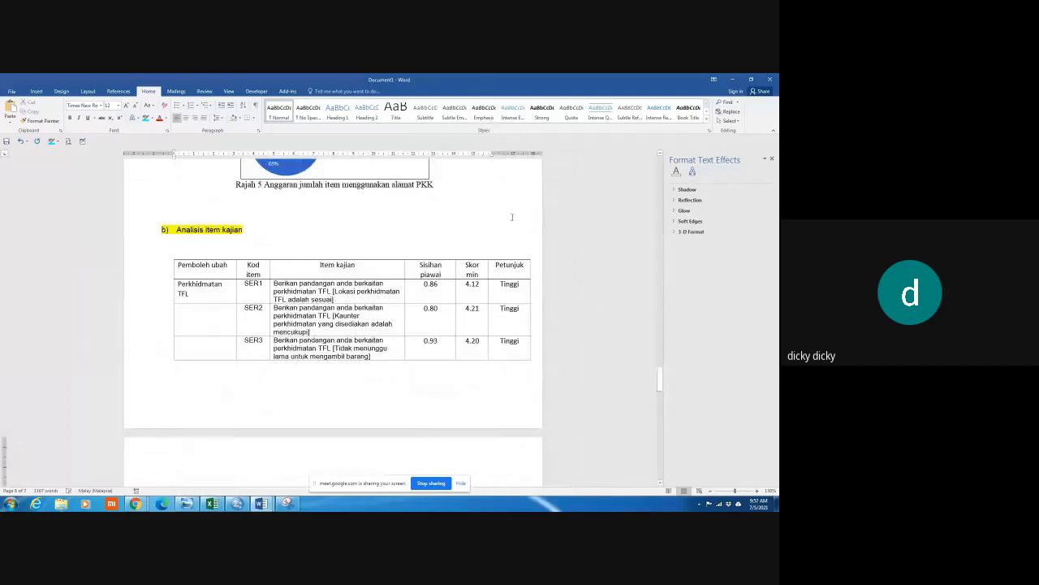
{"action": "scroll", "coordinate": [273, 293], "scroll_direction": "down", "scroll_amount": 3}
{"action": "scroll", "coordinate": [273, 294], "scroll_direction": "down", "scroll_amount": 15}
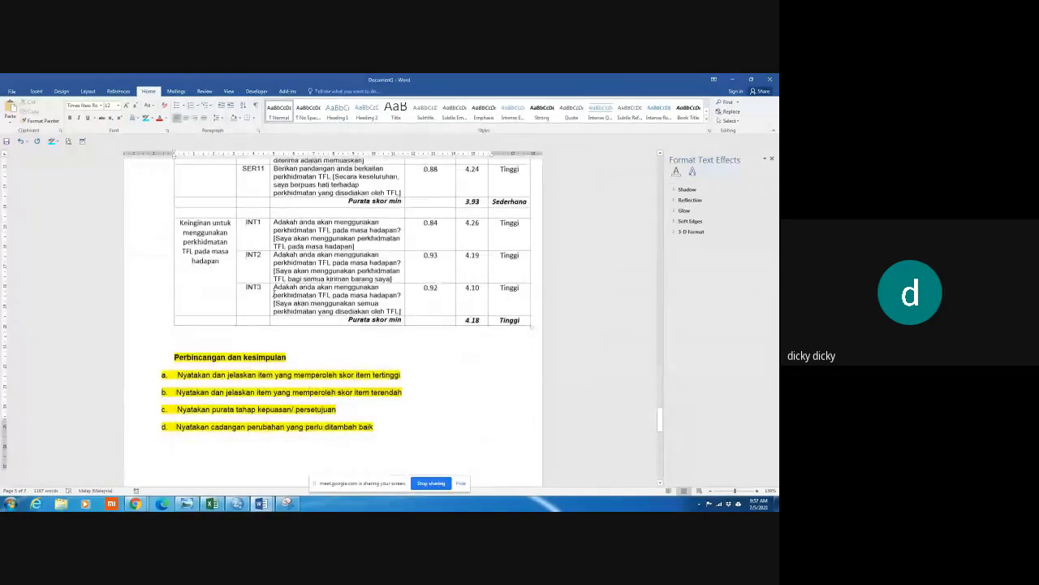
Copy the Nota on mean score levels from the journal article and paste it directly below the table in the Word report
{"action": "key", "text": "alt+Tab"}
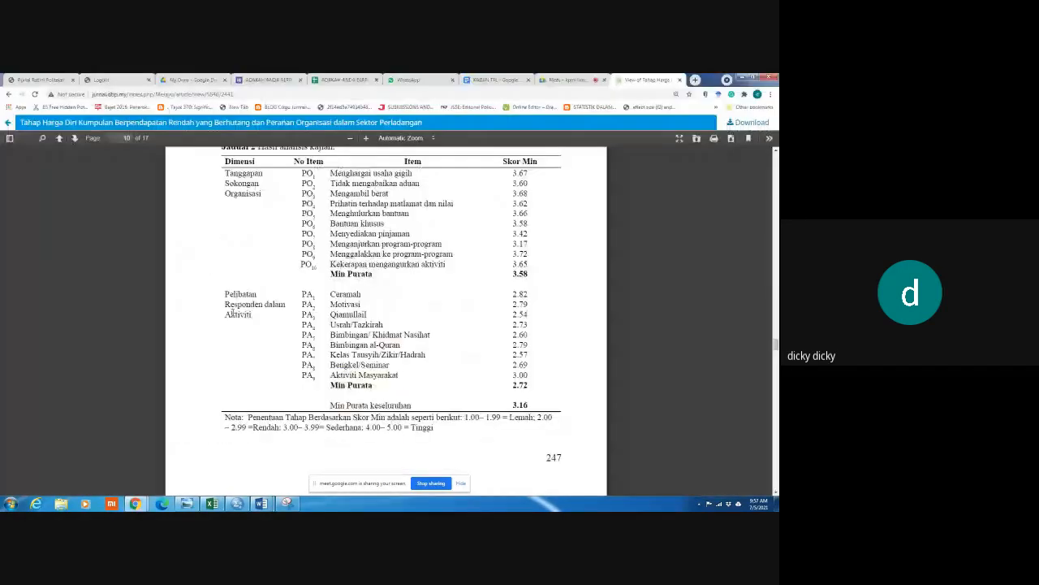
{"action": "left_click_drag", "start_coordinate": [227, 416], "coordinate": [428, 430]}
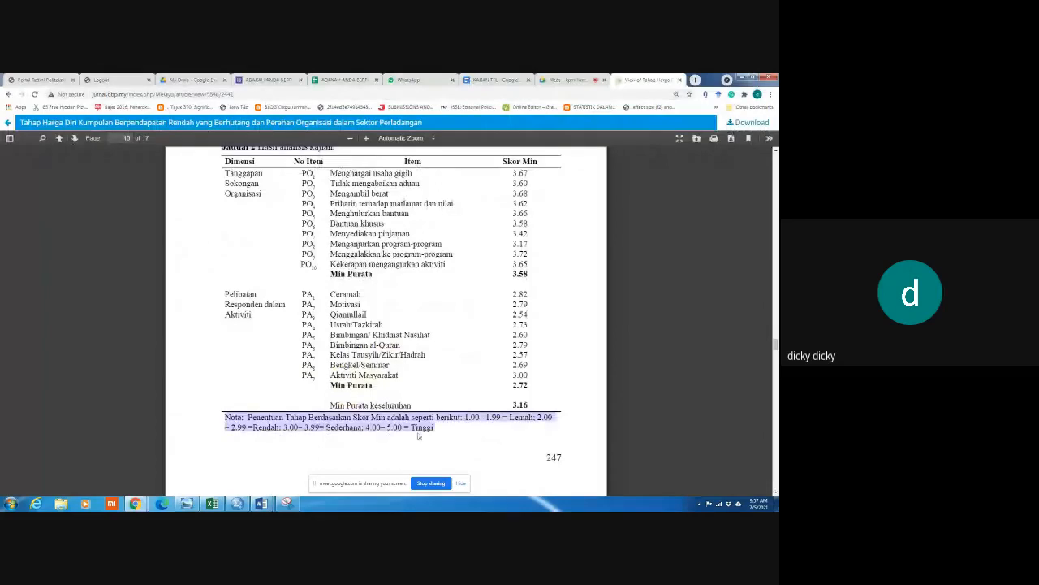
{"action": "left_click", "coordinate": [225, 411]}
{"action": "left_click_drag", "start_coordinate": [226, 418], "coordinate": [440, 433]}
{"action": "right_click", "coordinate": [413, 419]}
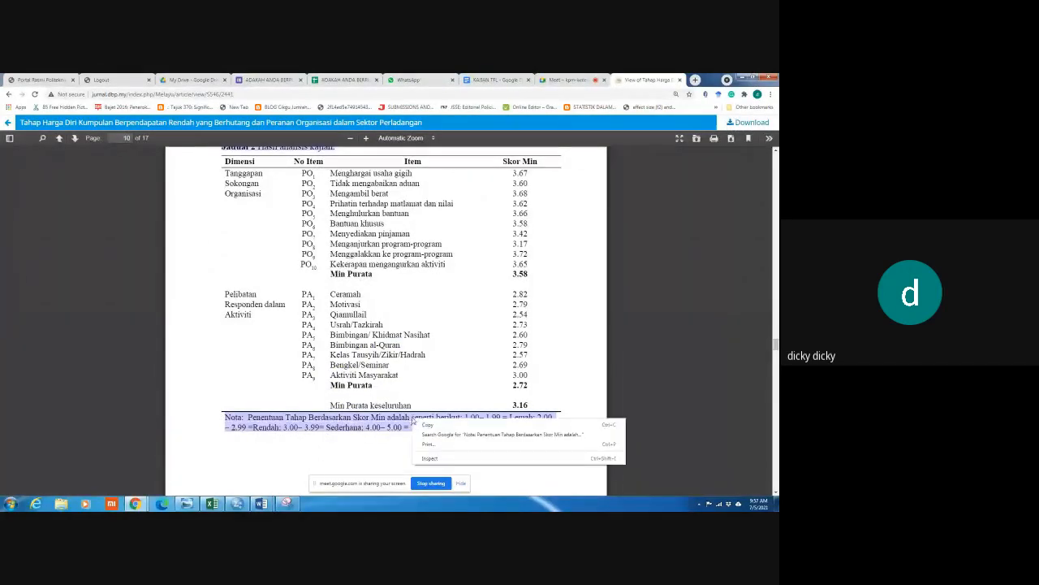
{"action": "left_click", "coordinate": [426, 426]}
{"action": "left_click", "coordinate": [262, 503]}
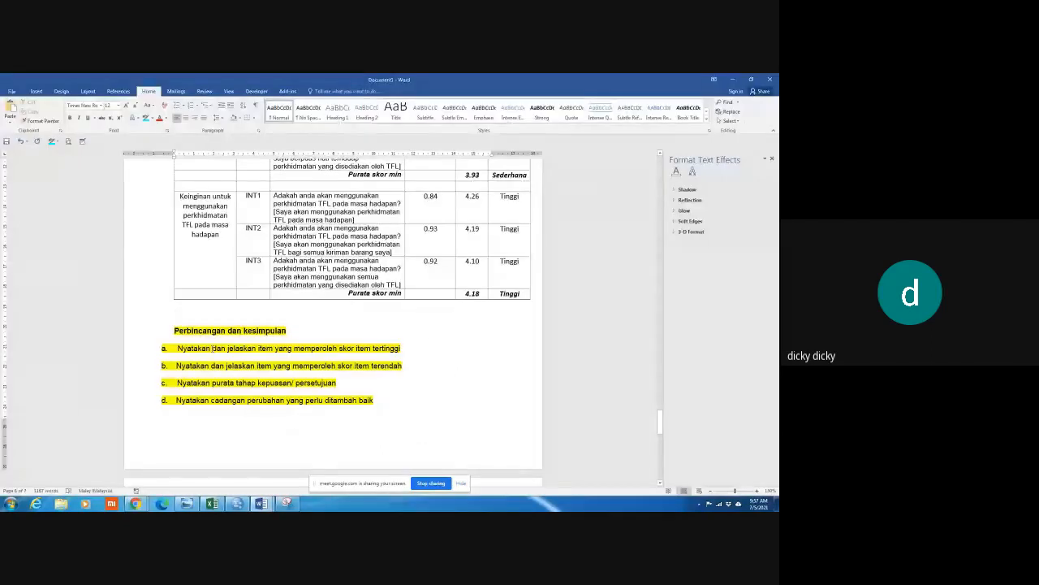
{"action": "key", "text": "ctrl+v"}
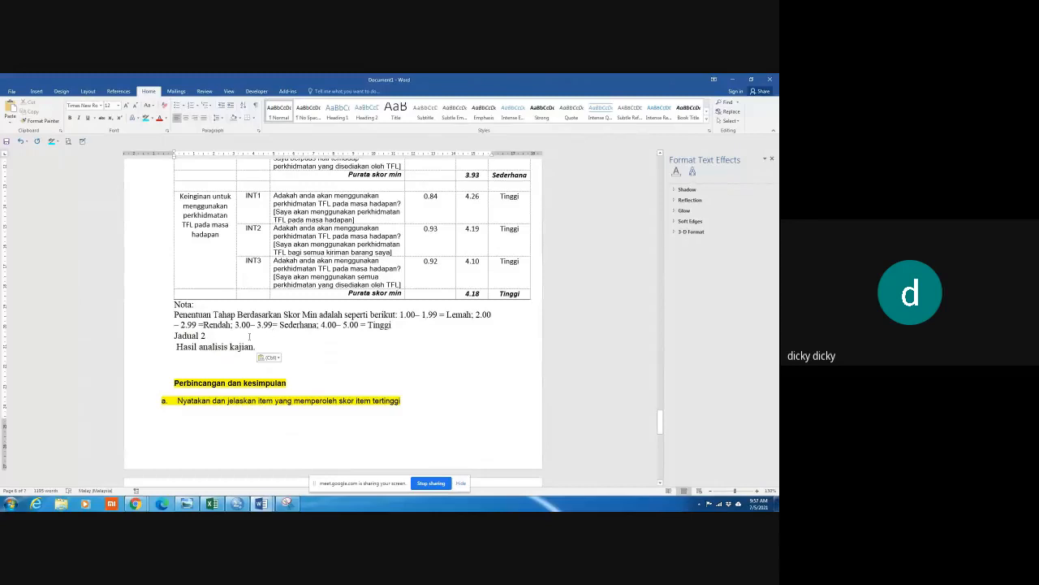
Check the article page again and delete the stray "Jadual 2 Hasil analisis kajian." lines from the pasted note in Word
{"action": "key", "text": "alt+Tab"}
{"action": "scroll", "coordinate": [339, 443], "scroll_direction": "down", "scroll_amount": 1}
{"action": "scroll", "coordinate": [339, 440], "scroll_direction": "down", "scroll_amount": 3}
{"action": "scroll", "coordinate": [339, 440], "scroll_direction": "up", "scroll_amount": 3}
{"action": "key", "text": "alt+Tab"}
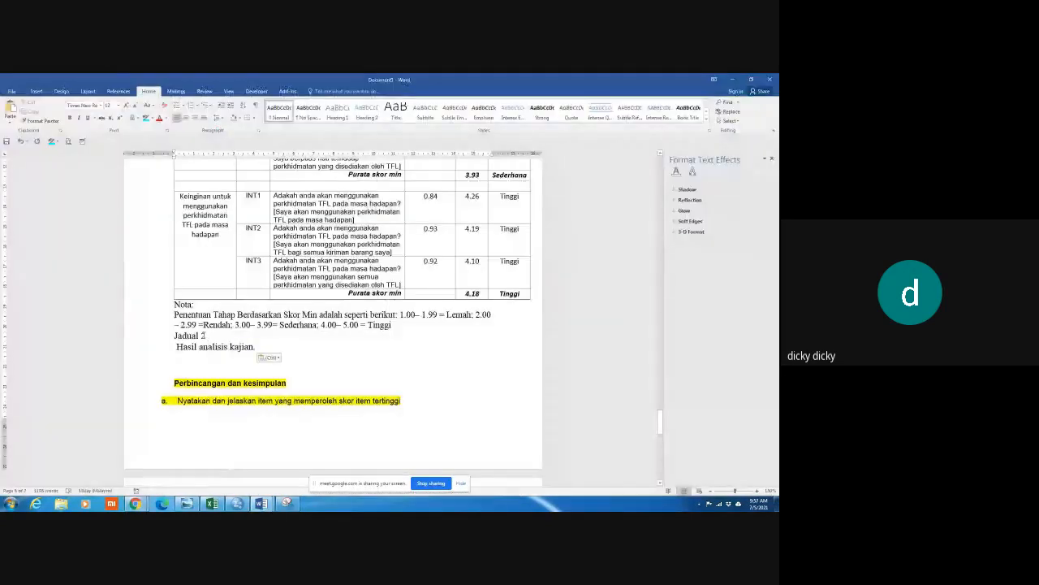
{"action": "left_click_drag", "start_coordinate": [197, 335], "coordinate": [257, 348]}
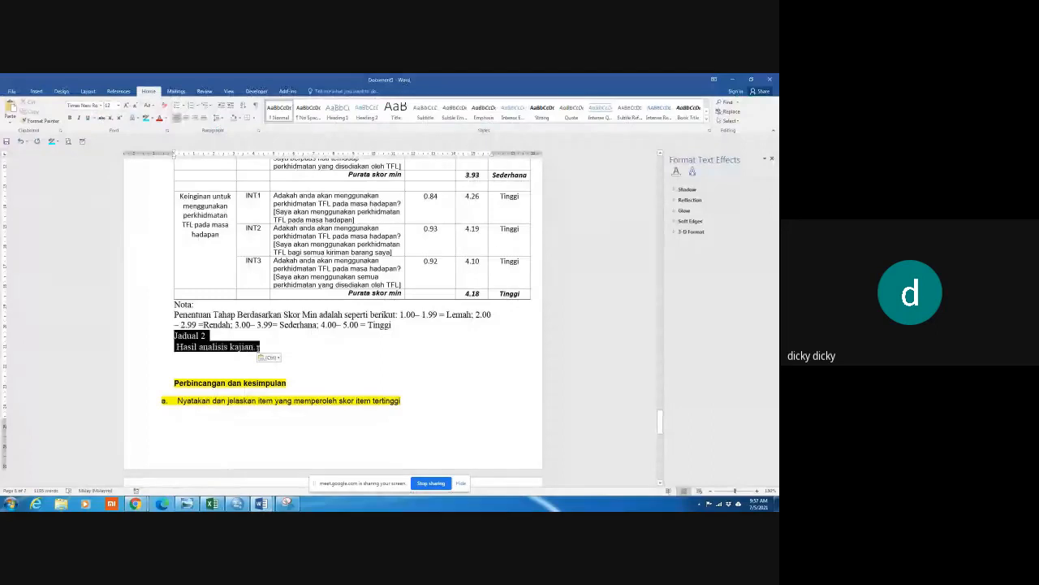
{"action": "key", "text": "BackSpace"}
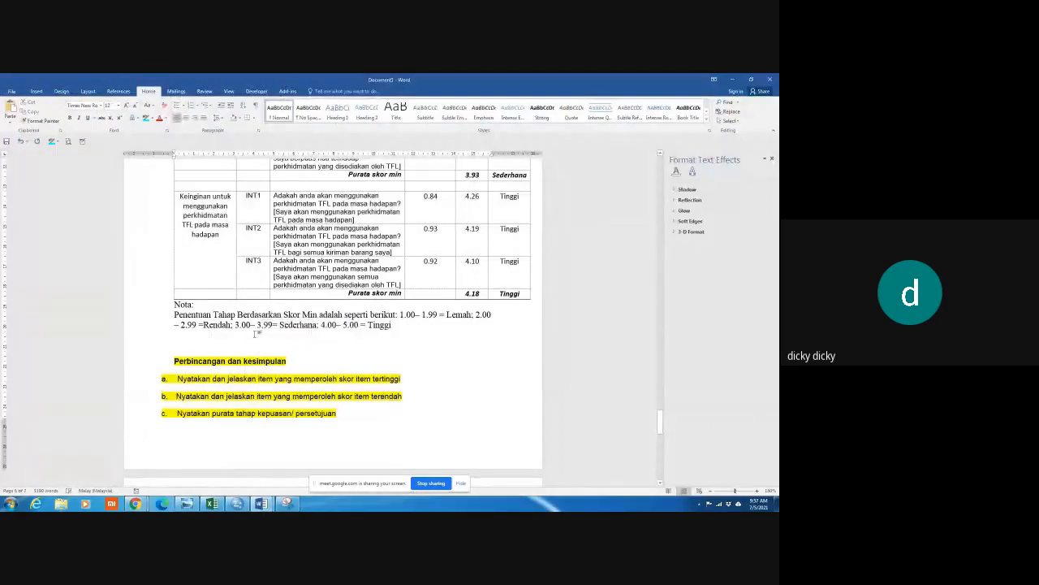
Start a centred caption reading "Jadual" on the blank line between the "Analisis item kajian" heading and the table
{"action": "scroll", "coordinate": [258, 348], "scroll_direction": "up", "scroll_amount": 15}
{"action": "left_click", "coordinate": [240, 374]}
{"action": "left_click", "coordinate": [193, 120]}
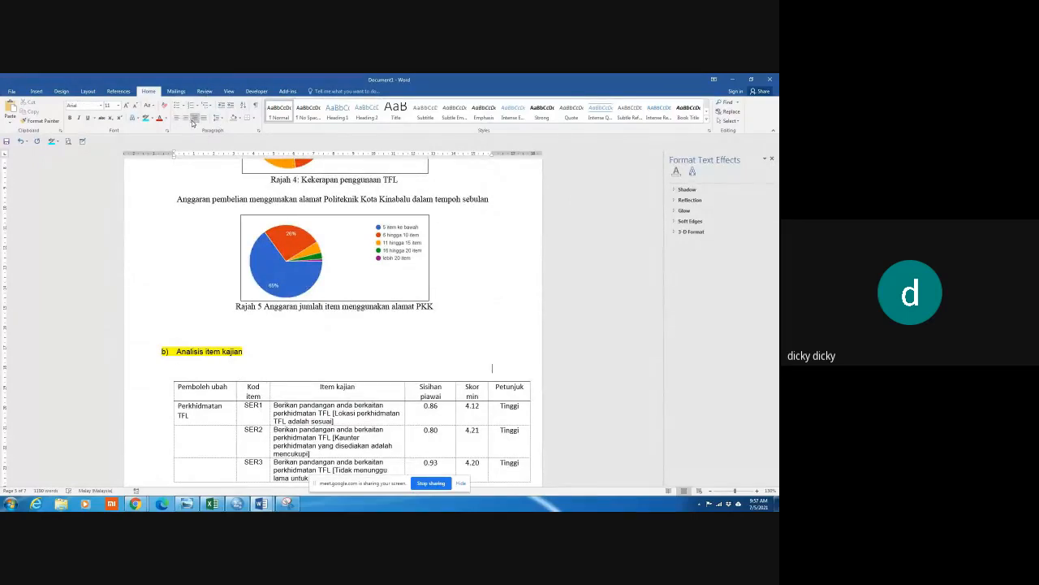
{"action": "left_click", "coordinate": [186, 119]}
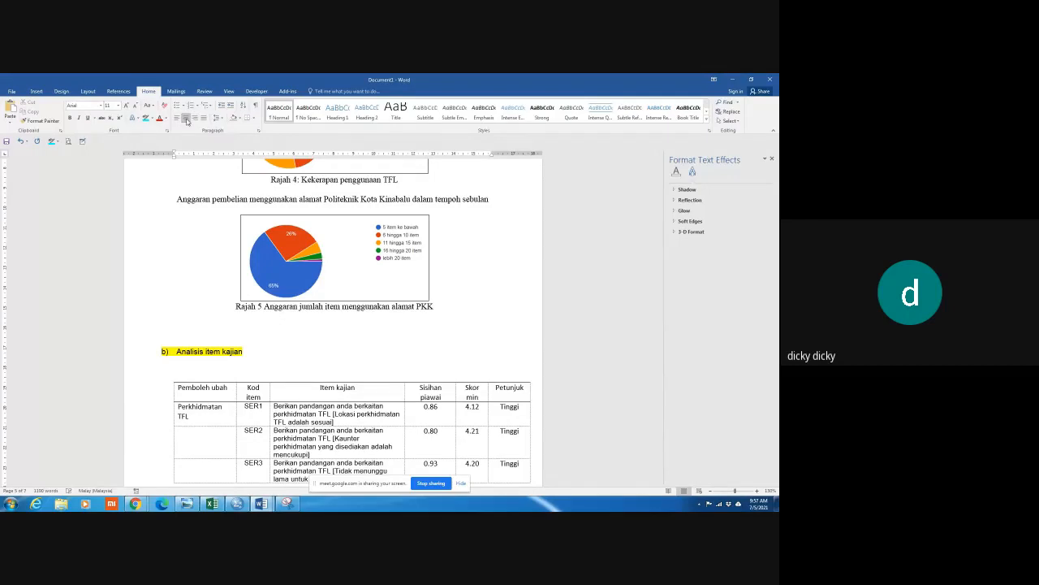
{"action": "type", "text": "Jadual"}
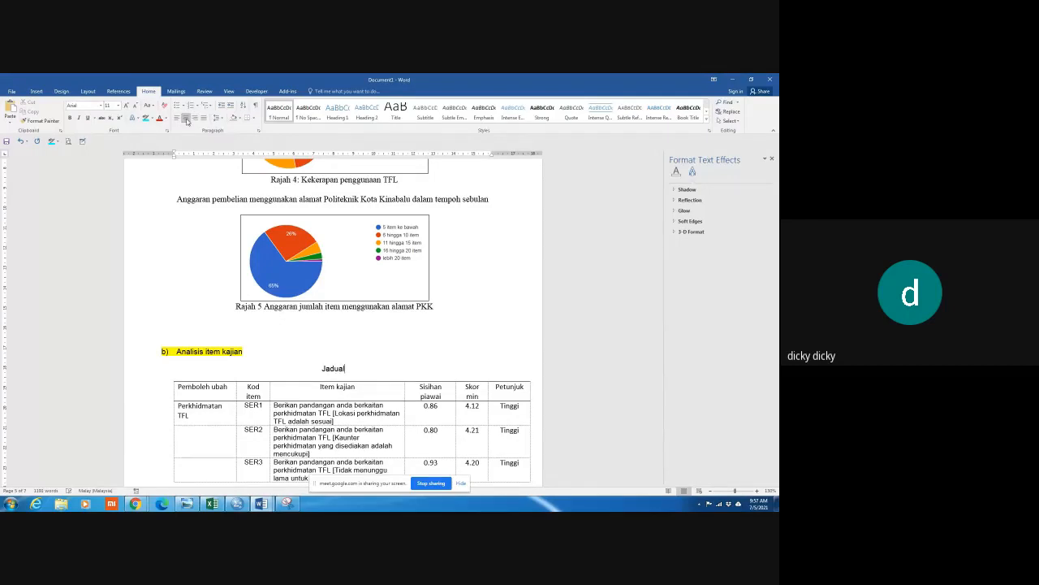
Check the number of the report's preceding table and complete the new caption as "Jadual 3: Analisis item kajian"
{"action": "scroll", "coordinate": [390, 159], "scroll_direction": "up", "scroll_amount": 10}
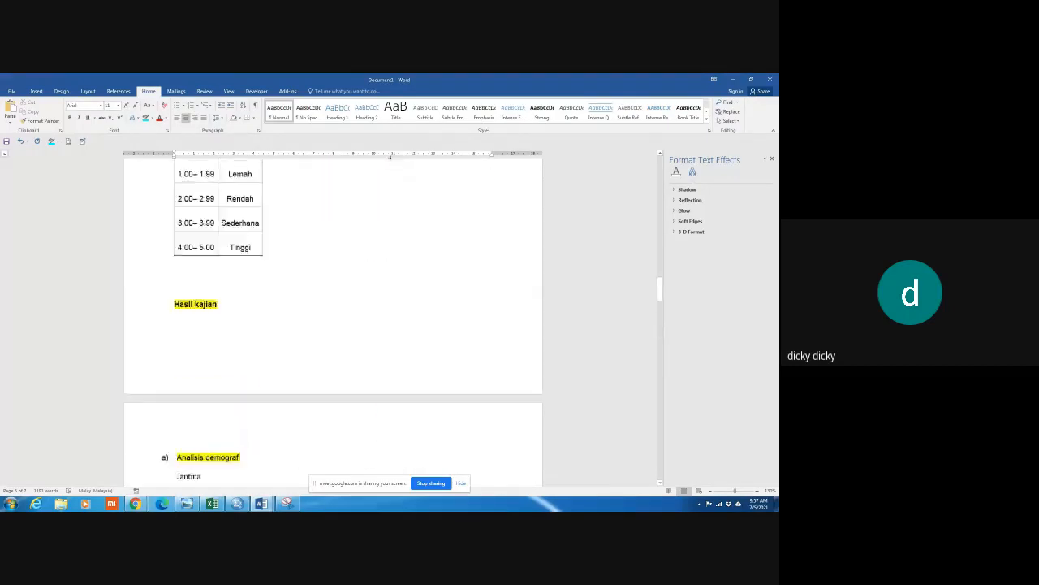
{"action": "scroll", "coordinate": [390, 159], "scroll_direction": "up", "scroll_amount": 8}
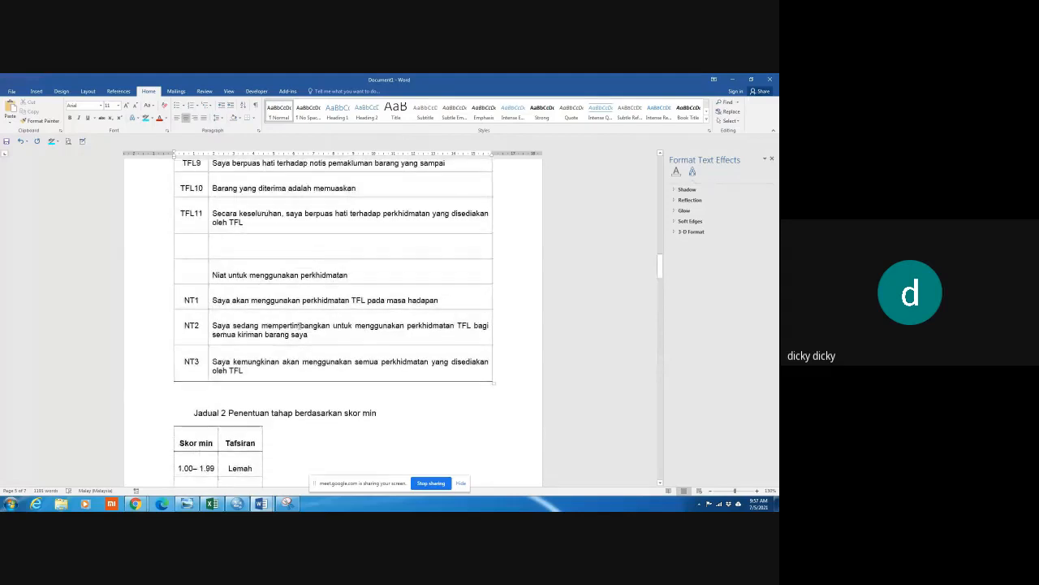
{"action": "scroll", "coordinate": [299, 325], "scroll_direction": "down", "scroll_amount": 15}
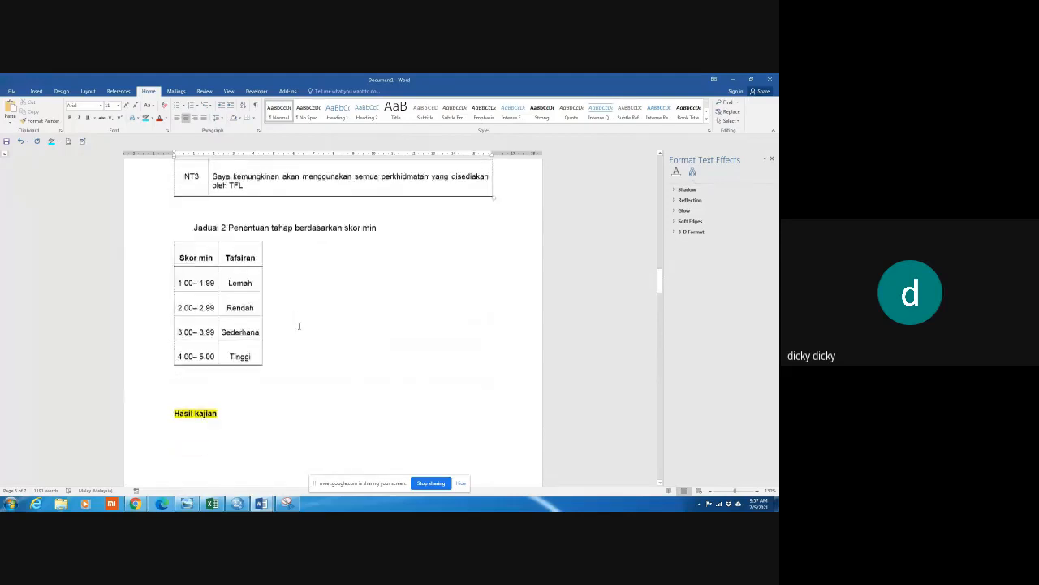
{"action": "scroll", "coordinate": [299, 326], "scroll_direction": "down", "scroll_amount": 6}
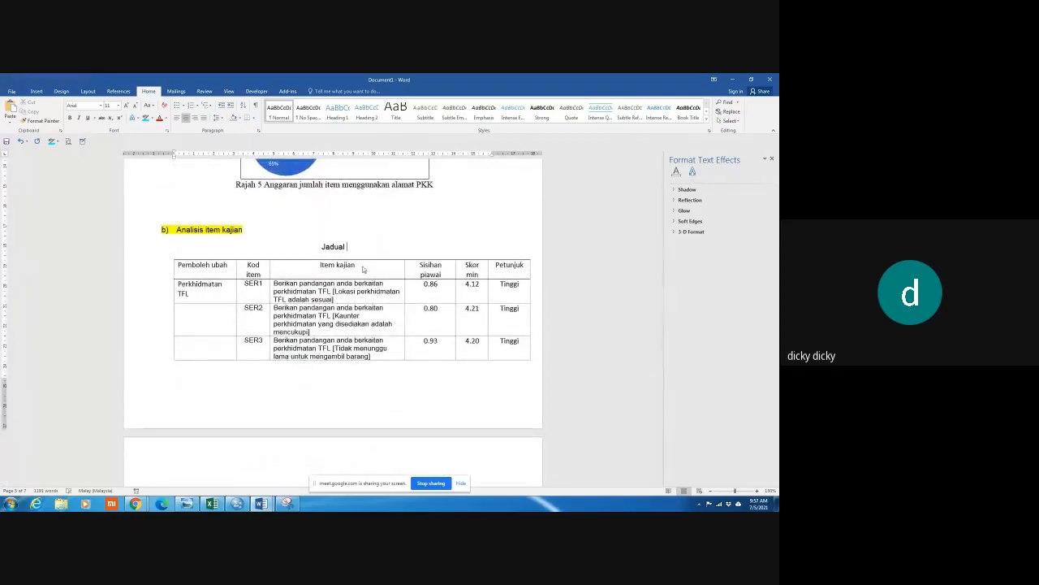
{"action": "type", "text": "3: Analisi"}
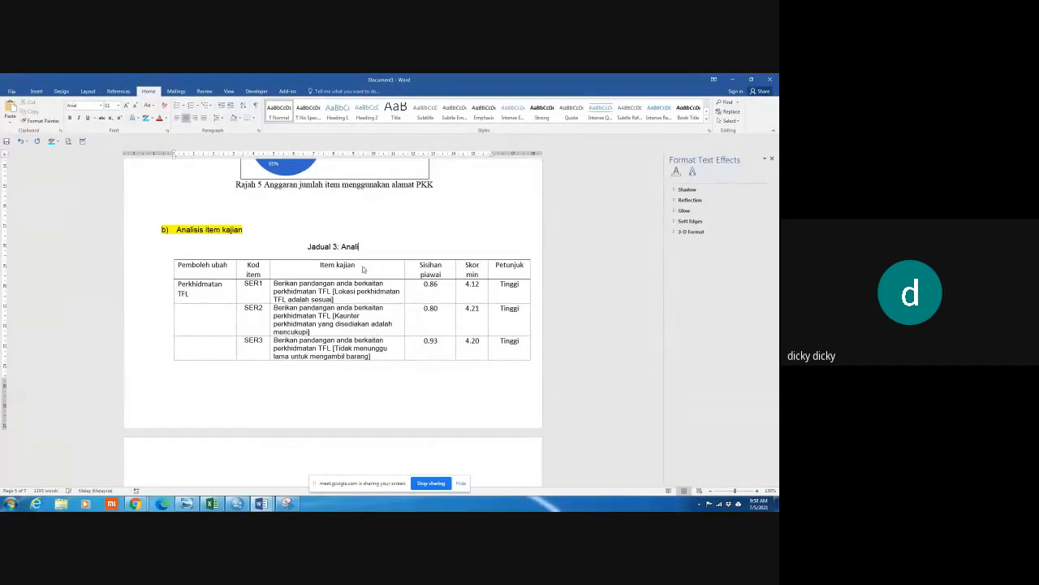
{"action": "type", "text": "s item kajian"}
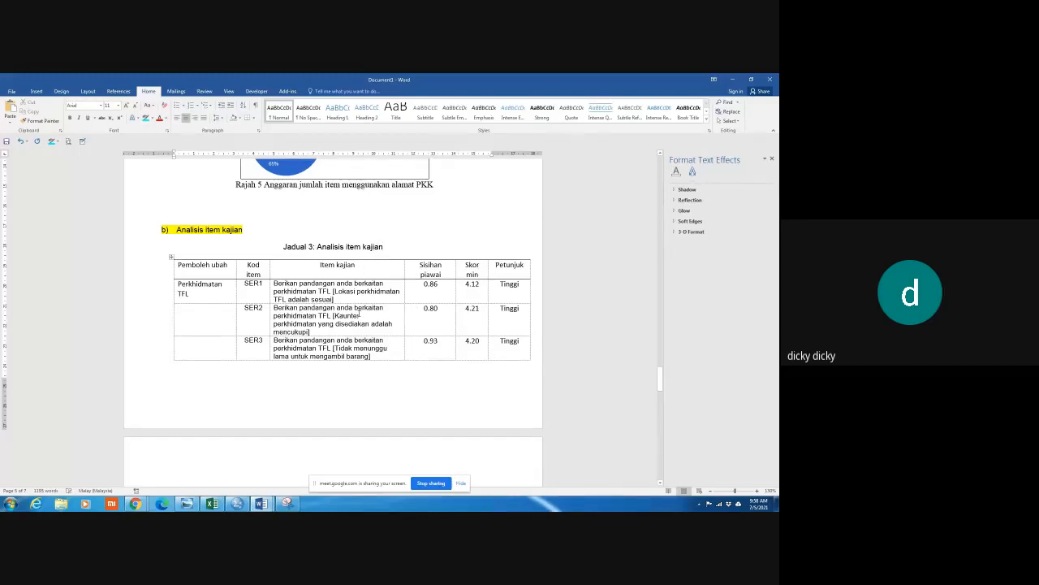
Review the captioned table down to its Nota and back up to the Jadual 3 caption
{"action": "scroll", "coordinate": [349, 336], "scroll_direction": "down", "scroll_amount": 3}
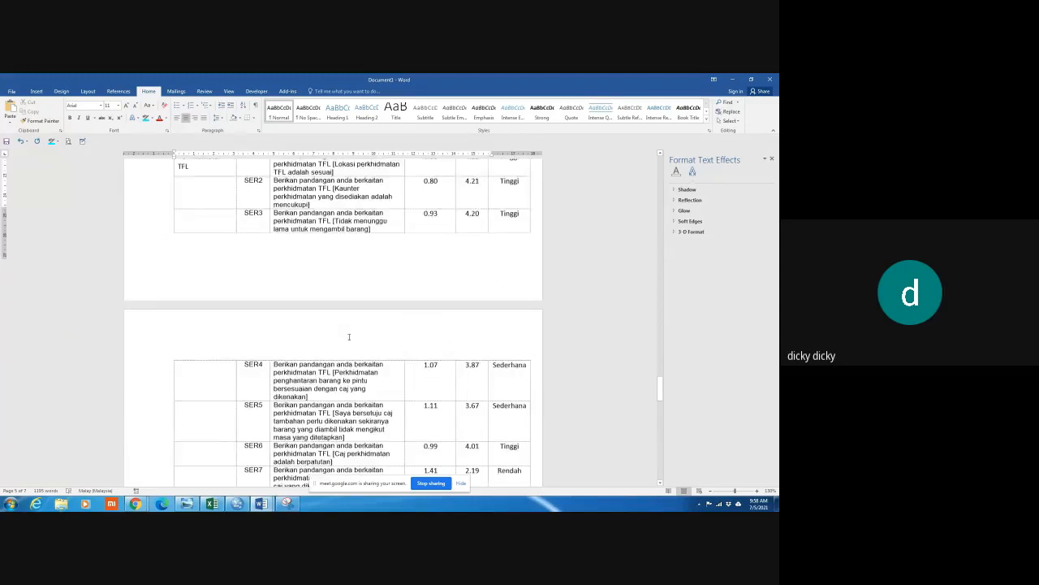
{"action": "scroll", "coordinate": [349, 336], "scroll_direction": "down", "scroll_amount": 7}
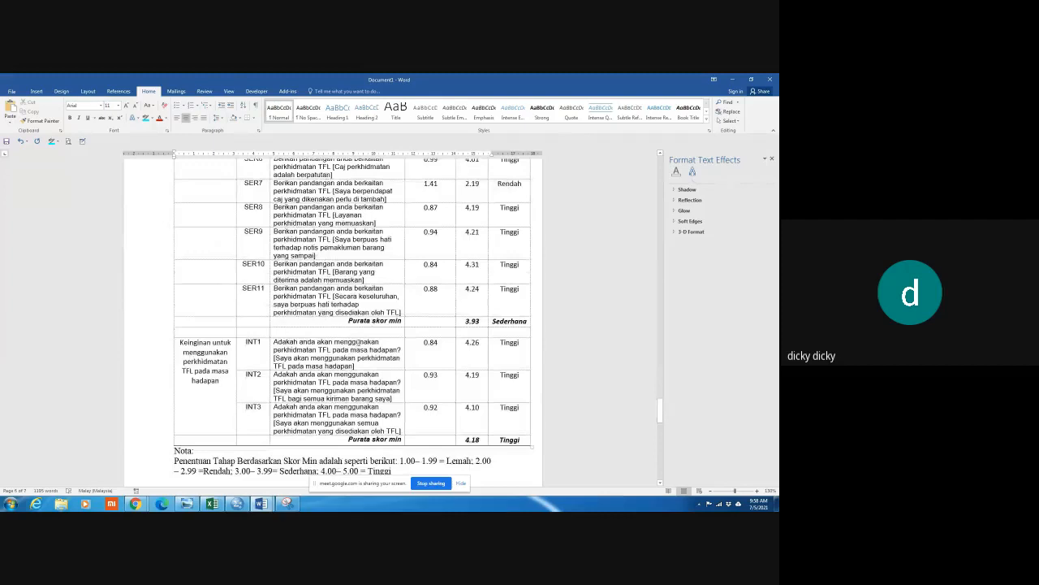
{"action": "scroll", "coordinate": [406, 406], "scroll_direction": "down", "scroll_amount": 2}
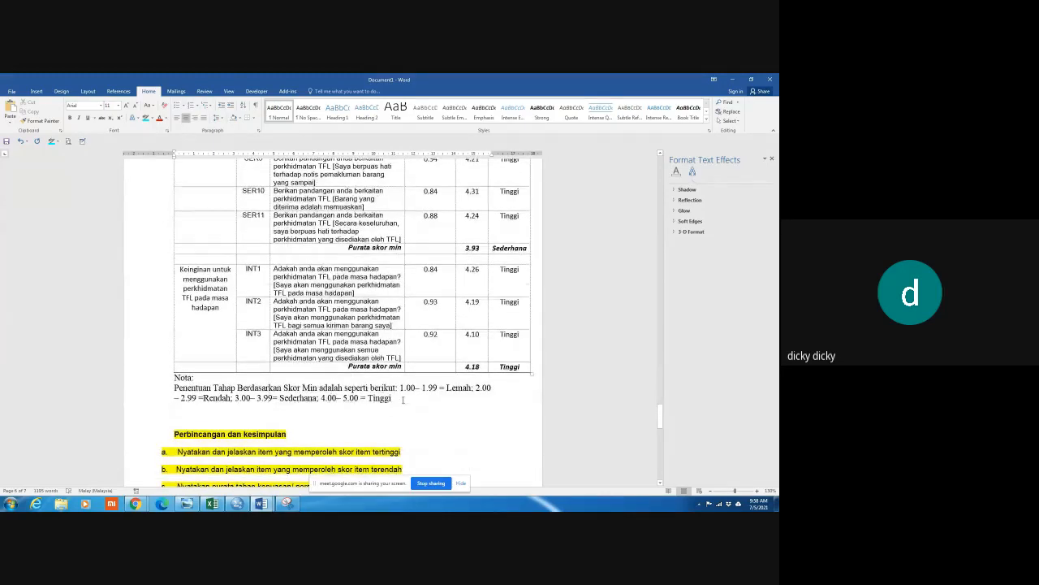
{"action": "left_click", "coordinate": [402, 399]}
{"action": "scroll", "coordinate": [402, 400], "scroll_direction": "up", "scroll_amount": 6}
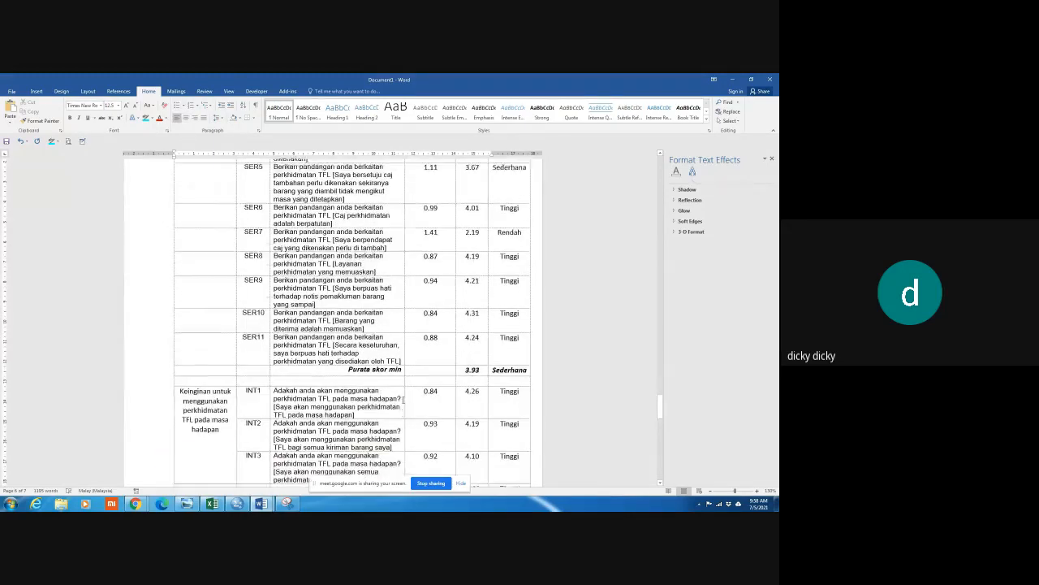
{"action": "left_click", "coordinate": [710, 490]}
{"action": "scroll", "coordinate": [457, 404], "scroll_direction": "up", "scroll_amount": 2}
{"action": "scroll", "coordinate": [457, 404], "scroll_direction": "up", "scroll_amount": 5}
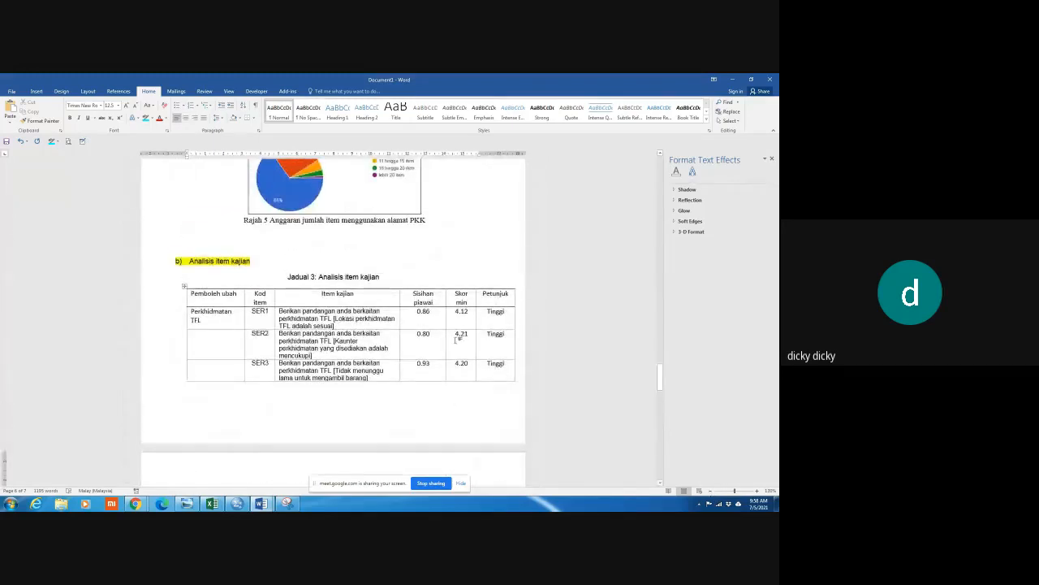
Switch to the Excel workbook and compare the Skor min values of the SER items to find the highest one
{"action": "key", "text": "alt+Tab"}
{"action": "key", "text": "alt+Tab"}
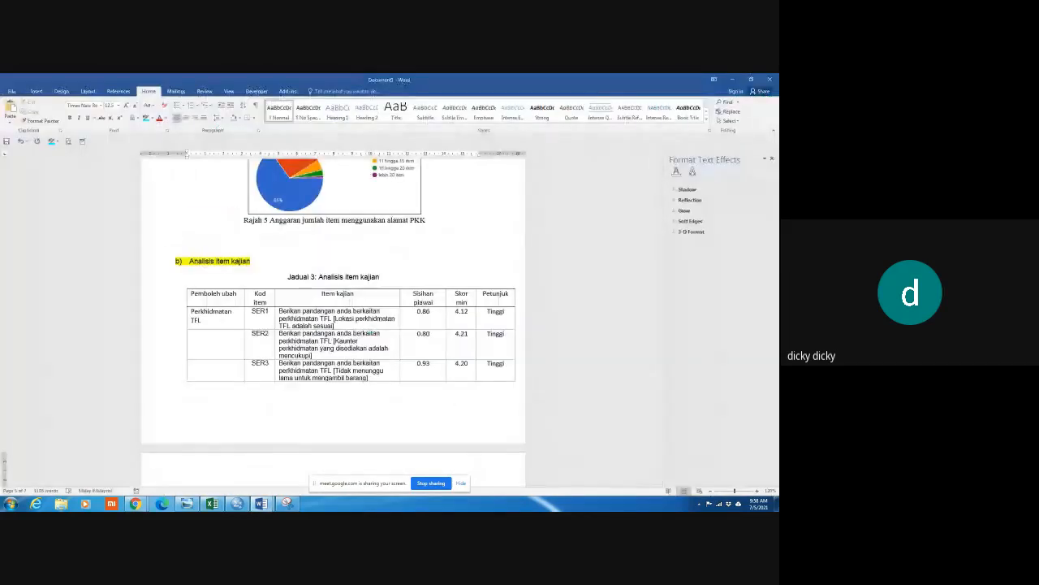
{"action": "left_click", "coordinate": [213, 504]}
{"action": "left_click", "coordinate": [370, 335]}
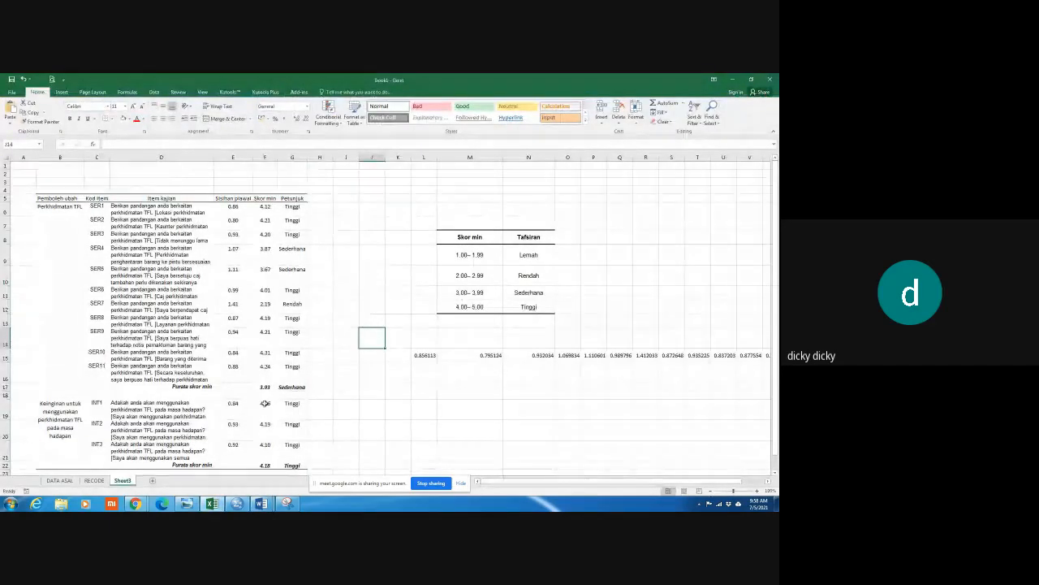
{"action": "left_click", "coordinate": [267, 219]}
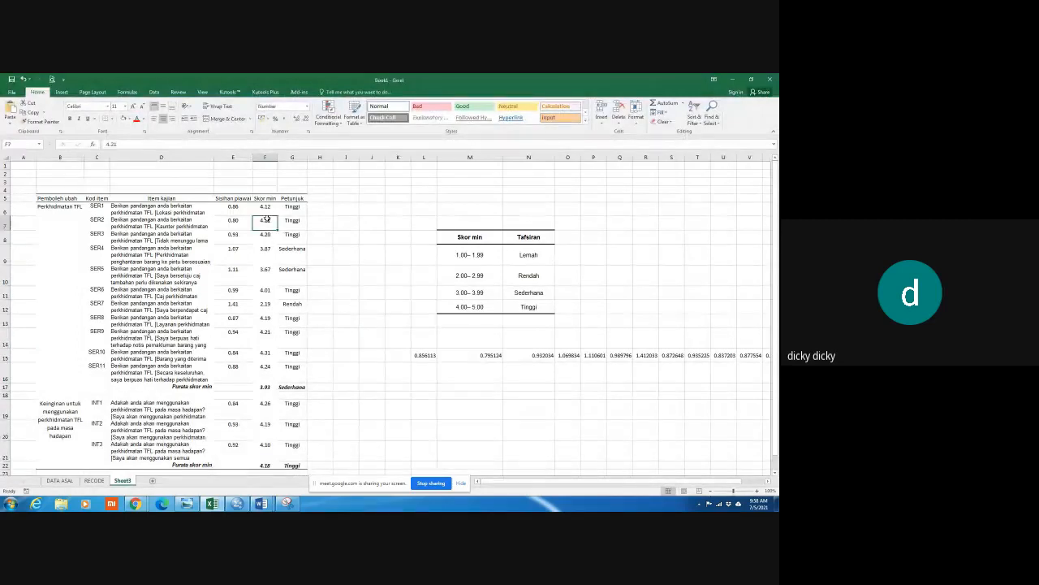
{"action": "left_click", "coordinate": [266, 355]}
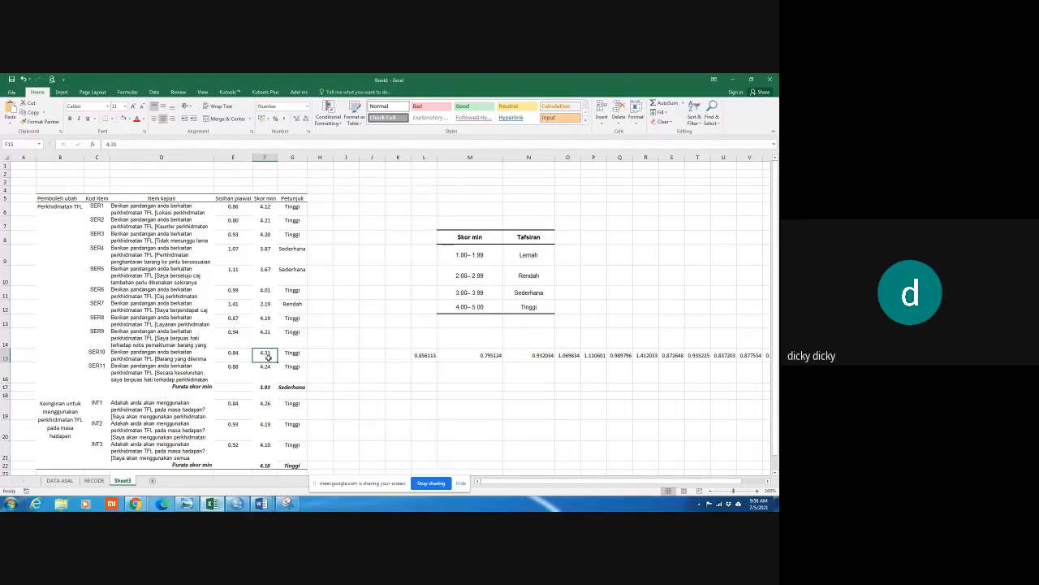
Return to the Word report and add a superscript 1 after the Skor min value of item SER10
{"action": "key", "text": "alt+Tab"}
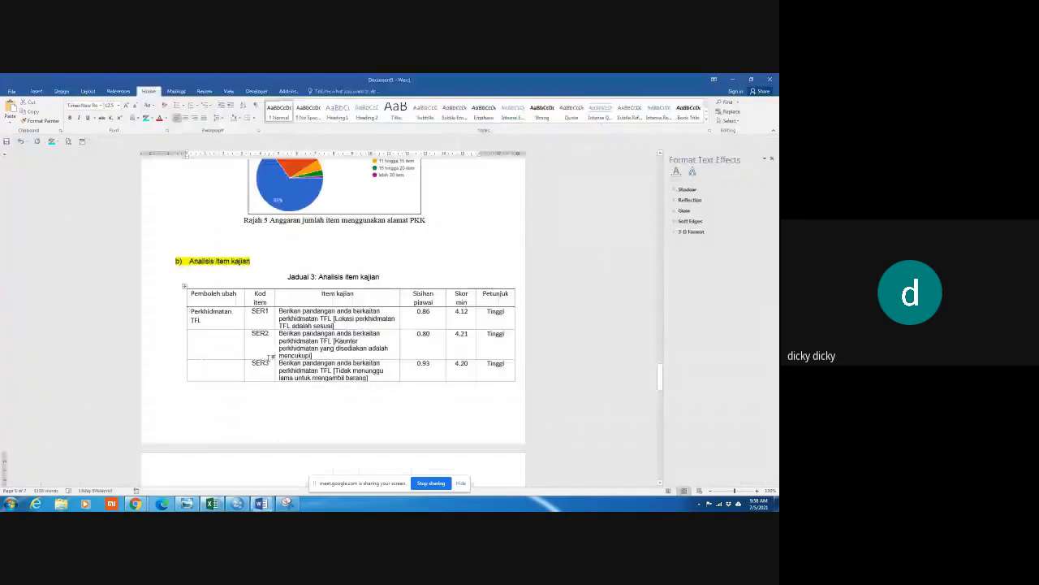
{"action": "scroll", "coordinate": [444, 369], "scroll_direction": "down", "scroll_amount": 10}
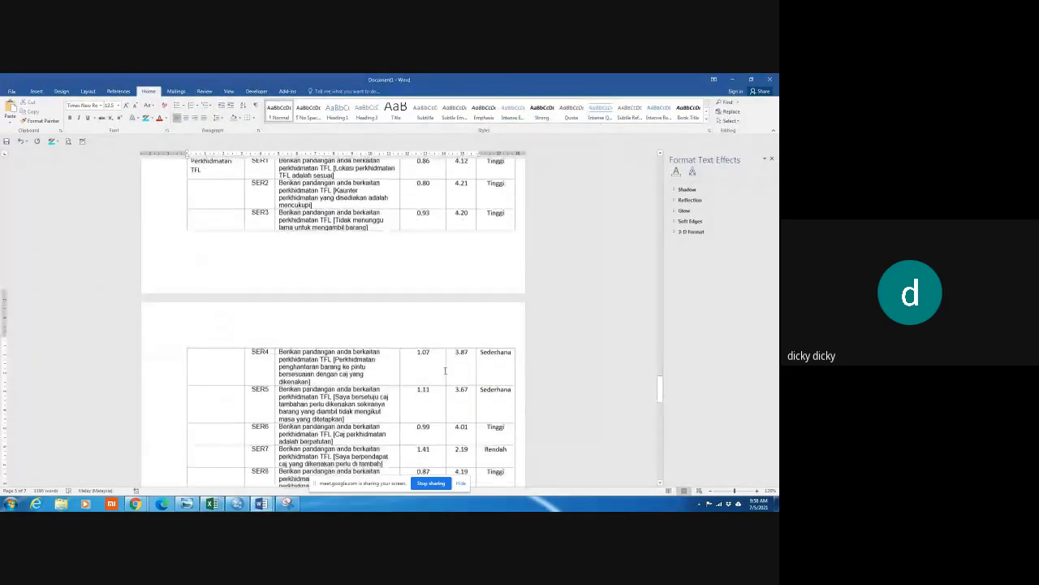
{"action": "scroll", "coordinate": [445, 372], "scroll_direction": "down", "scroll_amount": 1}
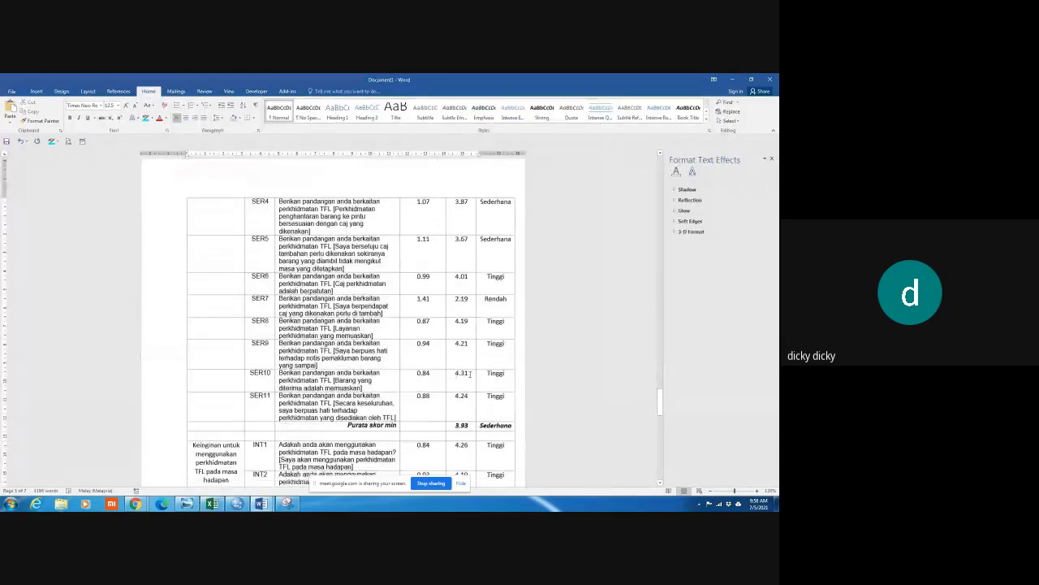
{"action": "left_click", "coordinate": [470, 374]}
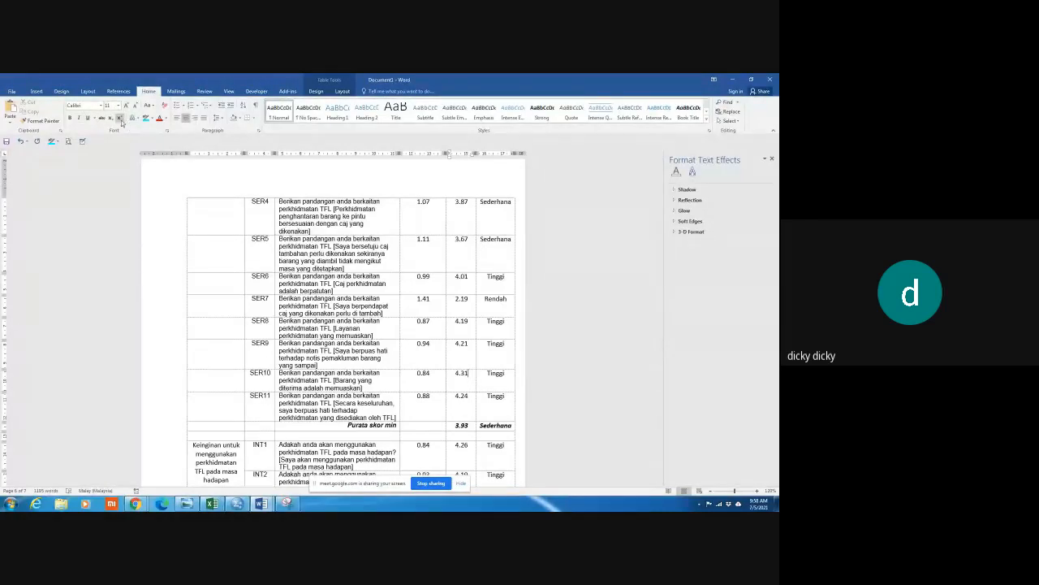
{"action": "left_click", "coordinate": [121, 122]}
{"action": "type", "text": "a"}
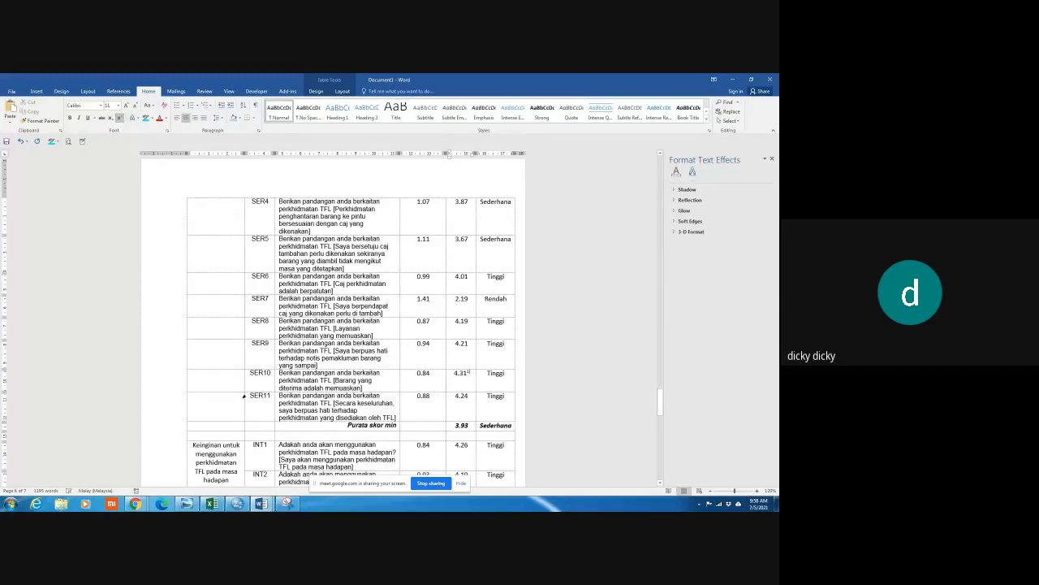
Check the journal article's table note, then add "¹Item yang memperoleh skor min paling tinggi" with a superscript 1 below the Nota in Word
{"action": "left_click", "coordinate": [134, 504]}
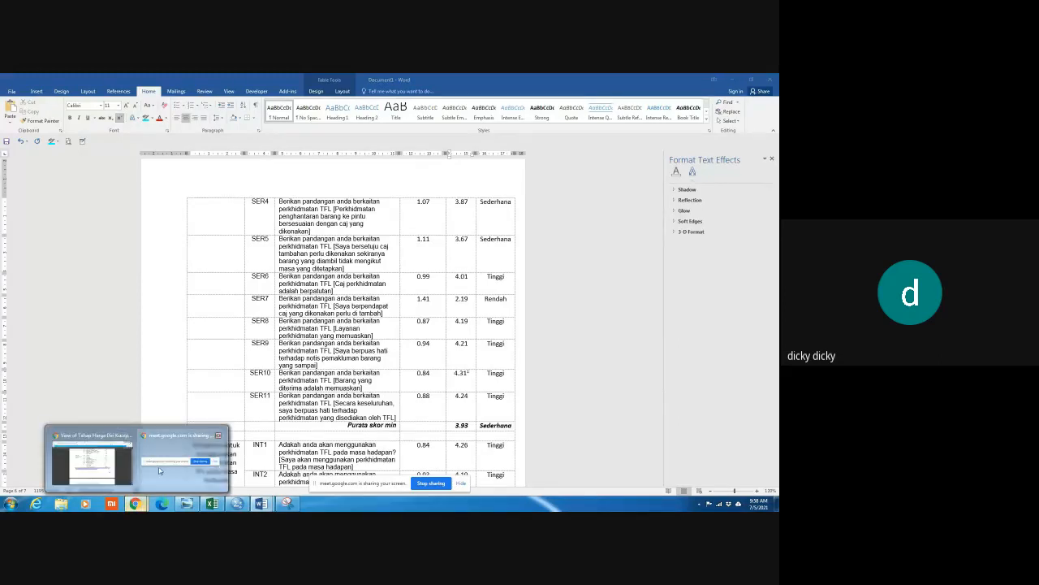
{"action": "left_click", "coordinate": [112, 471]}
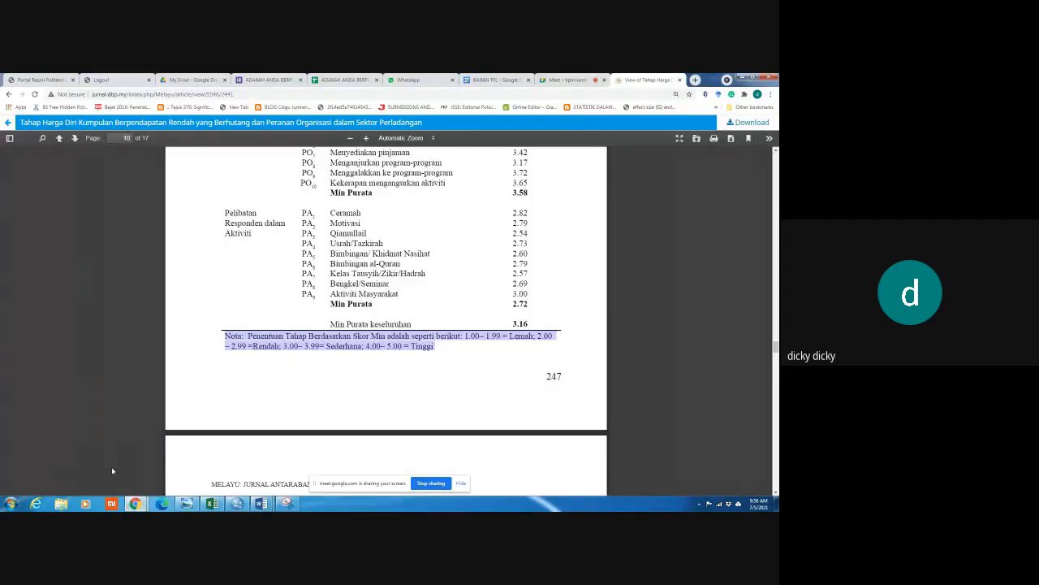
{"action": "left_click", "coordinate": [260, 503]}
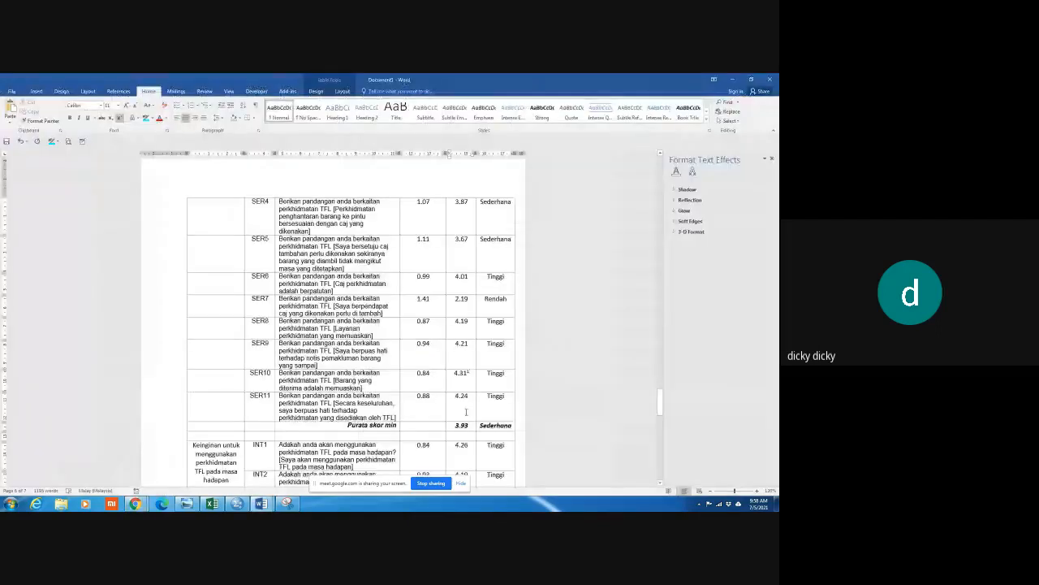
{"action": "scroll", "coordinate": [462, 383], "scroll_direction": "down", "scroll_amount": 5}
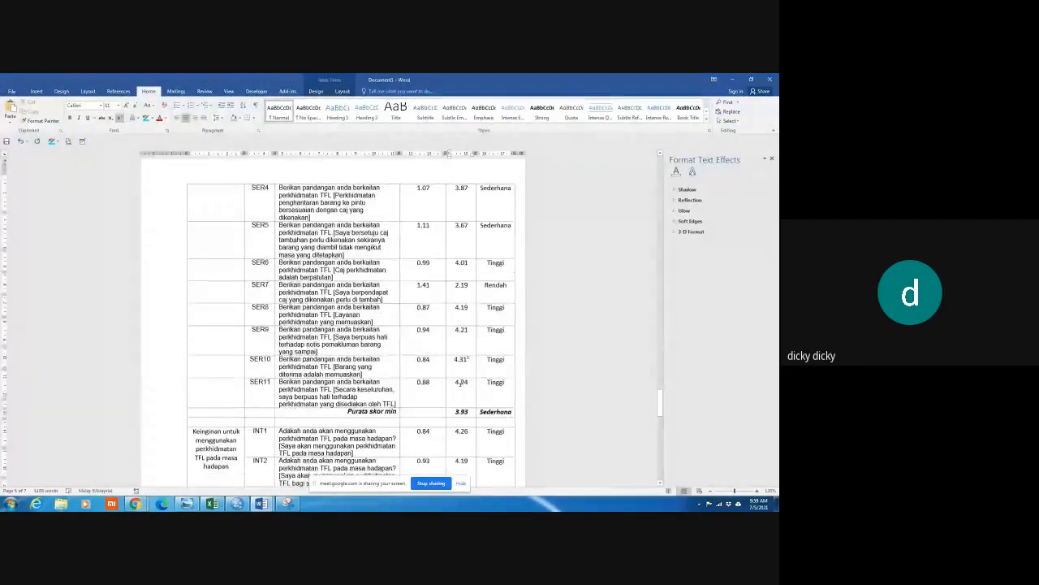
{"action": "left_click", "coordinate": [187, 389]}
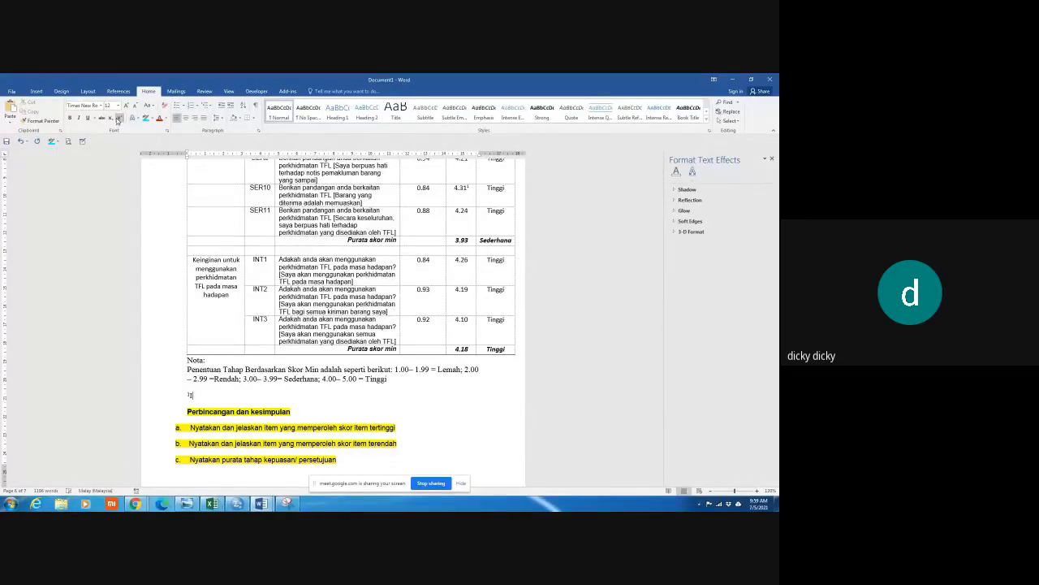
{"action": "type", "text": "m yang memperoleh skor min paling tinggi"}
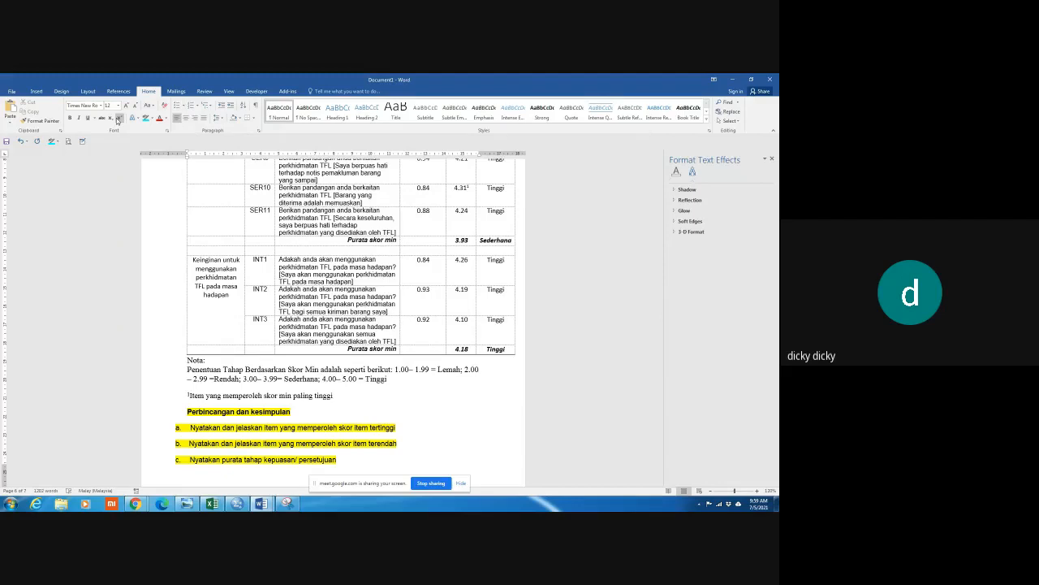
Check the INT items' Skor min values in the Excel workbook, then add a superscript 2 after INT1's Skor min value in the Word table
{"action": "key", "text": "alt+Tab"}
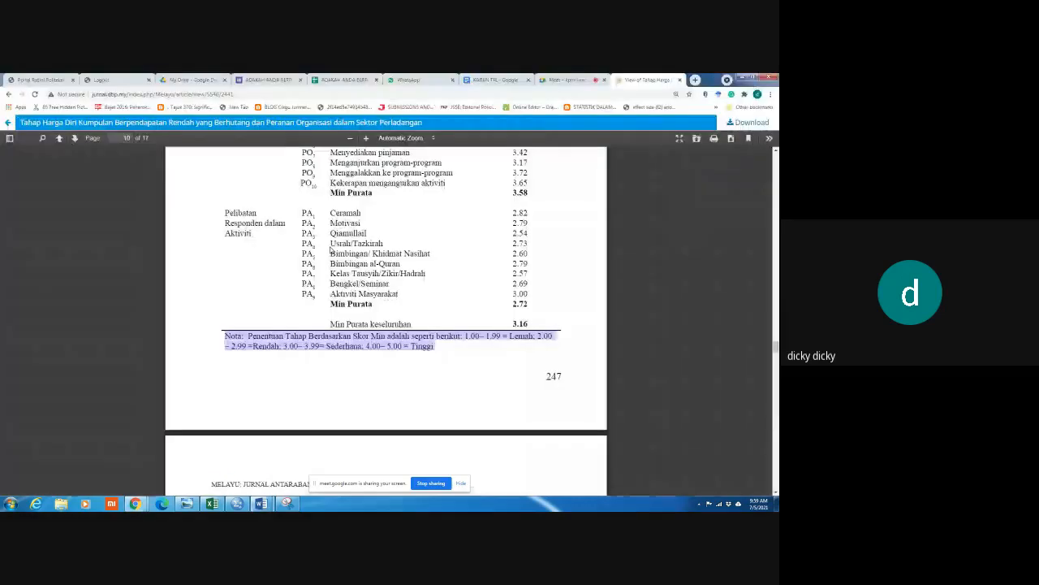
{"action": "key", "text": "alt+Tab"}
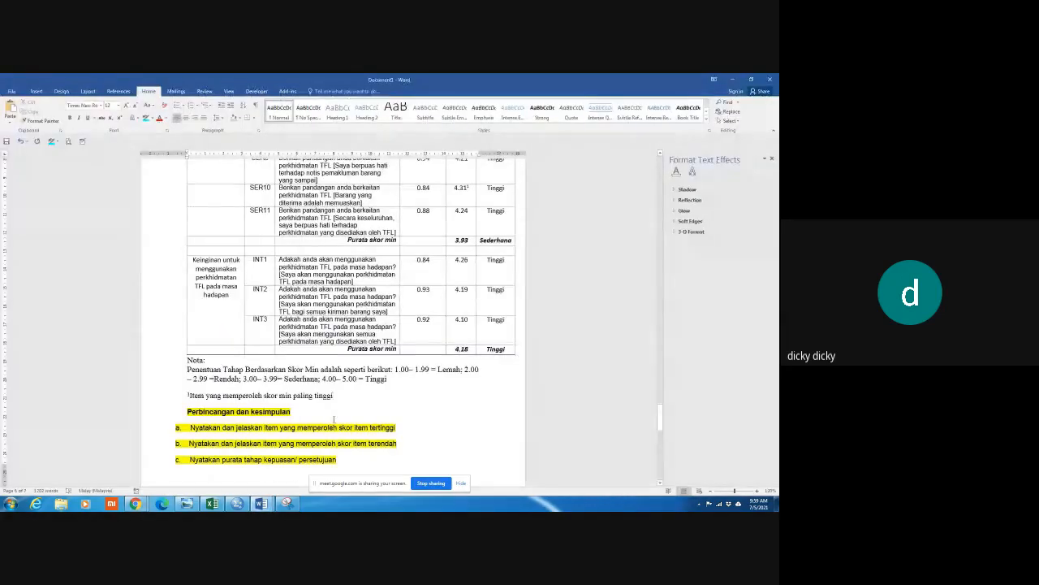
{"action": "left_click", "coordinate": [211, 503]}
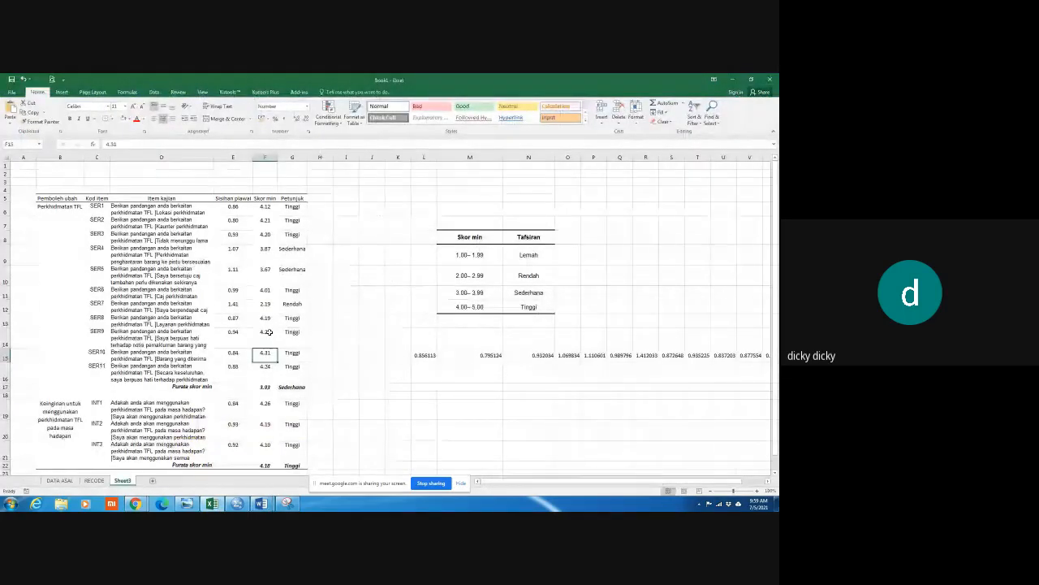
{"action": "left_click", "coordinate": [266, 404]}
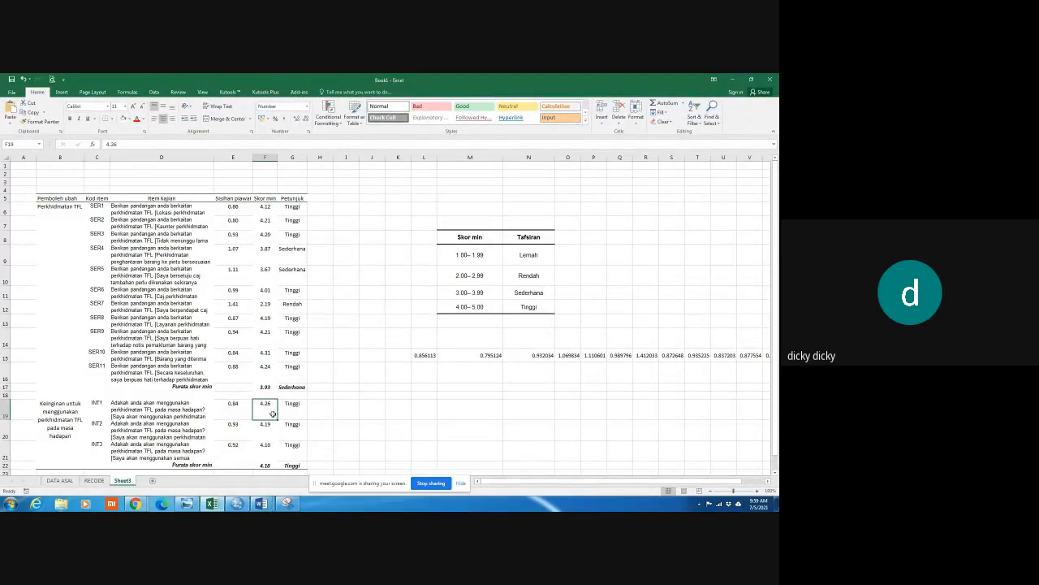
{"action": "key", "text": "alt+Tab"}
{"action": "scroll", "coordinate": [415, 325], "scroll_direction": "up", "scroll_amount": 1}
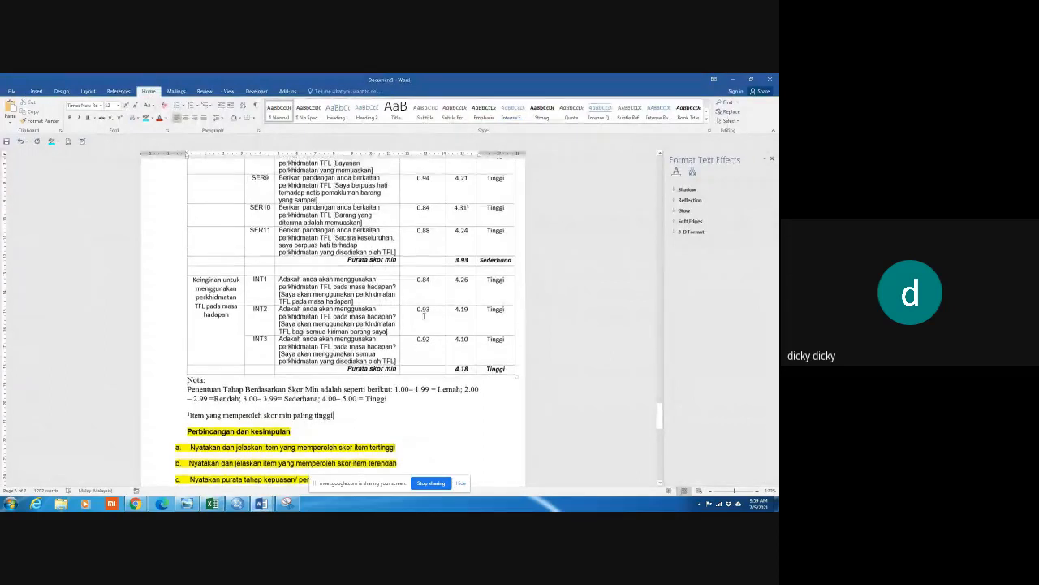
{"action": "left_click", "coordinate": [468, 284]}
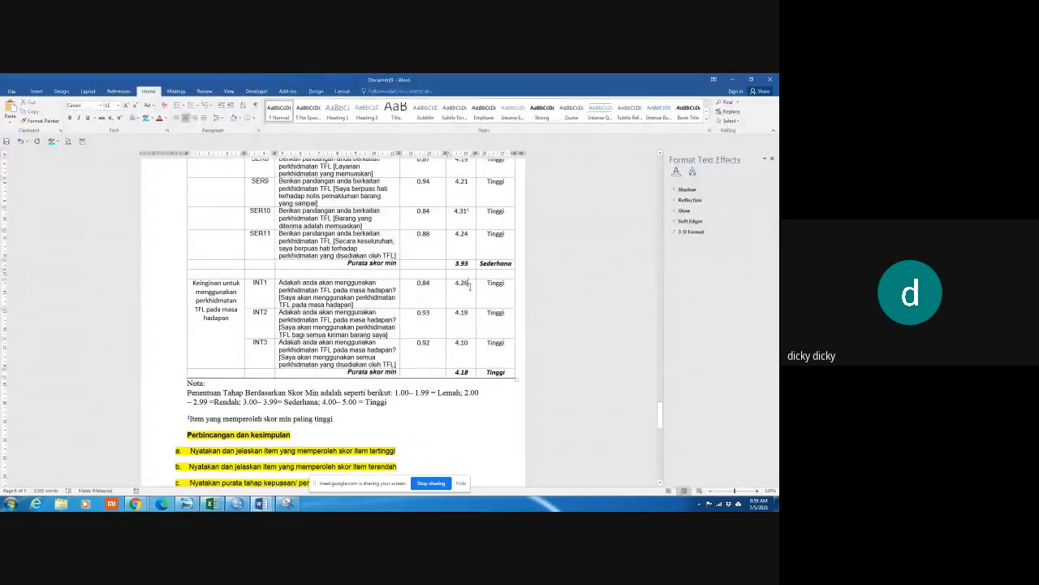
{"action": "left_click", "coordinate": [120, 119]}
{"action": "type", "text": "4"}
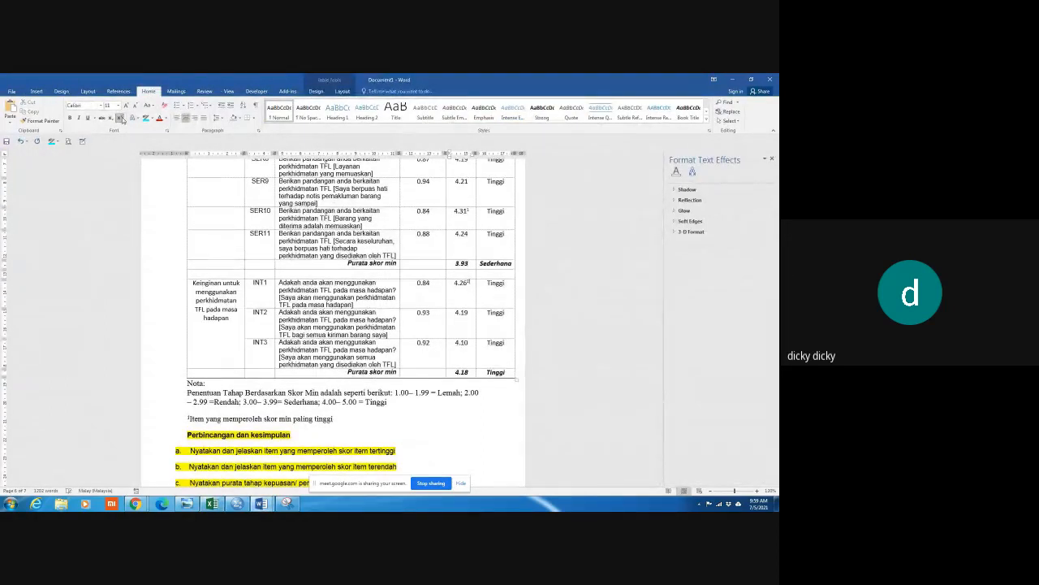
Add the note line "²Item yang memperoleh skor min kedua tertinggi" with a superscript 2 below the first superscript note
{"action": "left_click", "coordinate": [342, 420]}
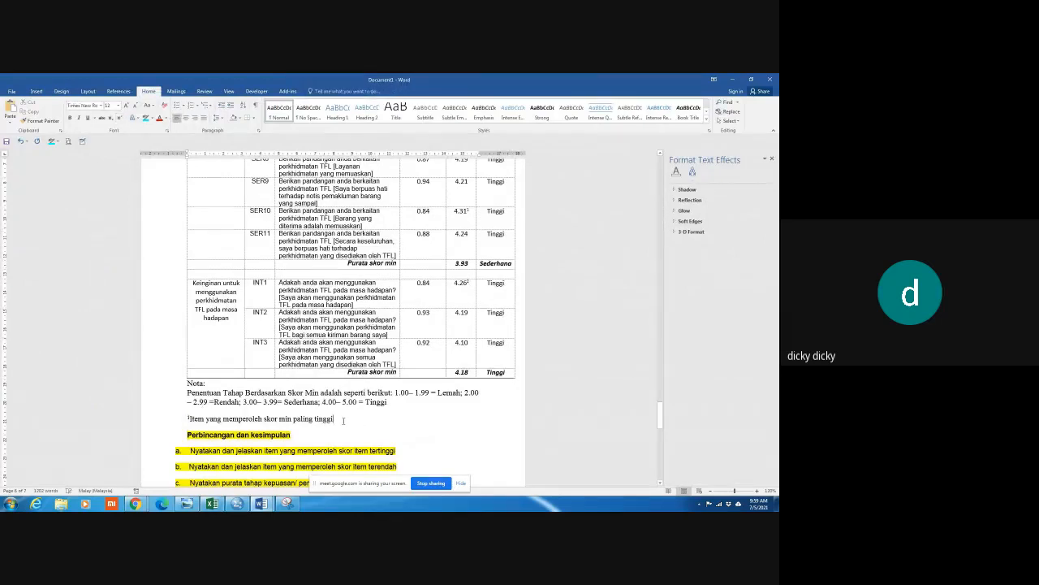
{"action": "key", "text": "Return"}
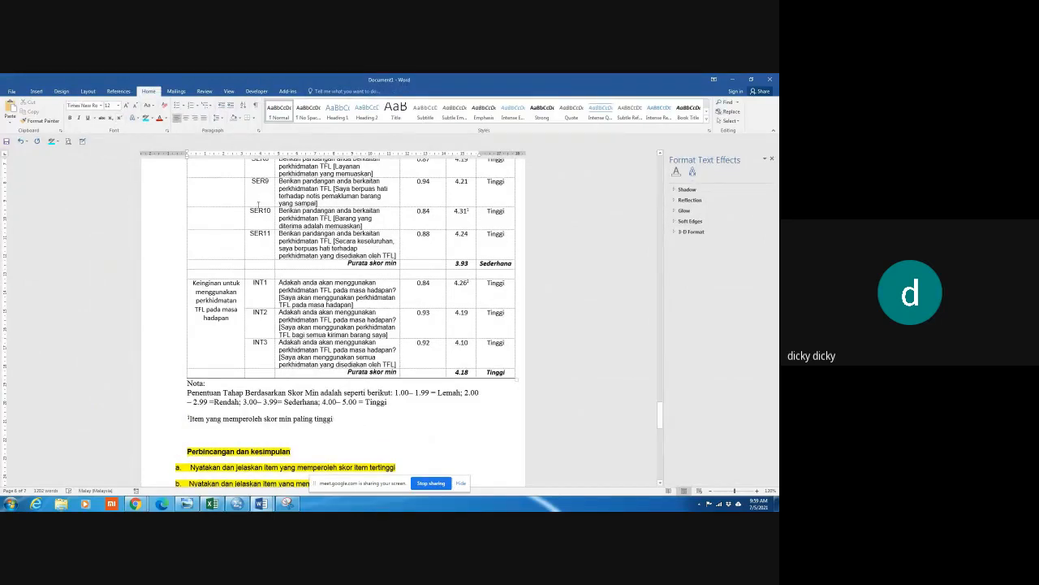
{"action": "left_click", "coordinate": [119, 119]}
{"action": "type", "text": "2Item yang memperoleh "}
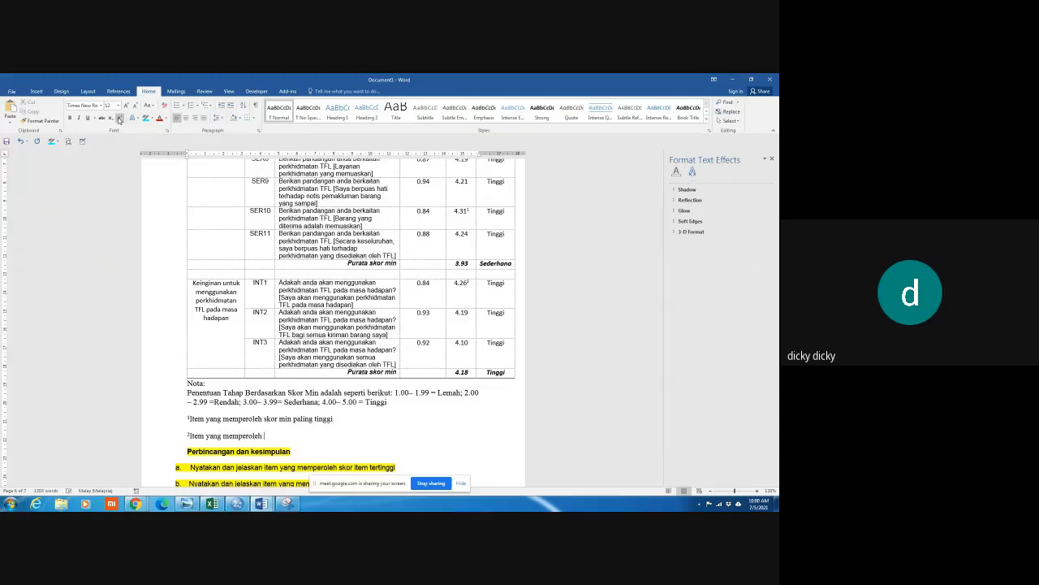
{"action": "type", "text": "skor min kedua tertinggi"}
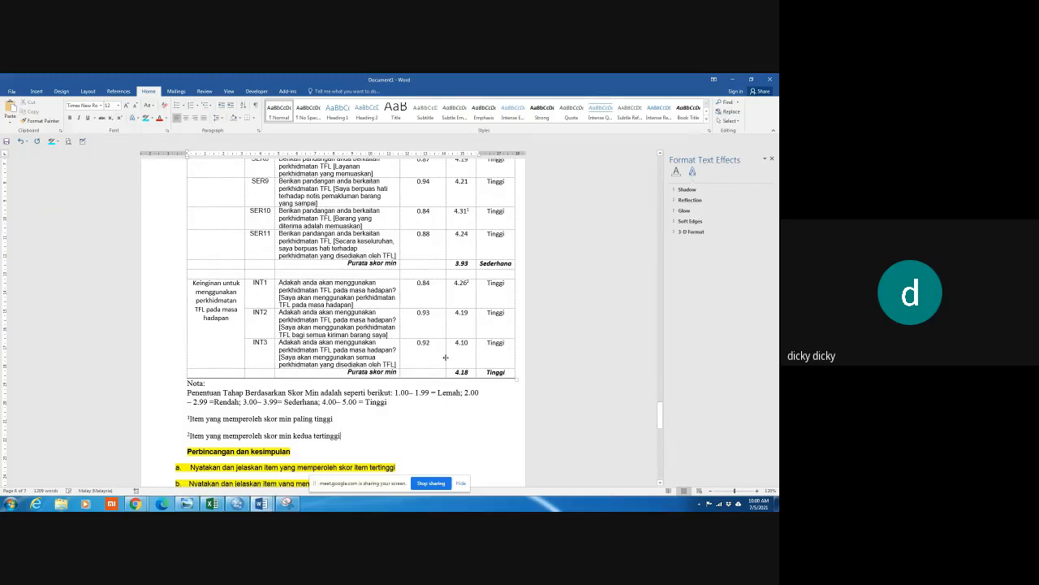
Add a superscript 3 after item SER7's Skor min value and the matching third note line "³Item yang memperoleh skor min paling rendah"
{"action": "scroll", "coordinate": [445, 357], "scroll_direction": "up", "scroll_amount": 5}
{"action": "left_click", "coordinate": [468, 253]}
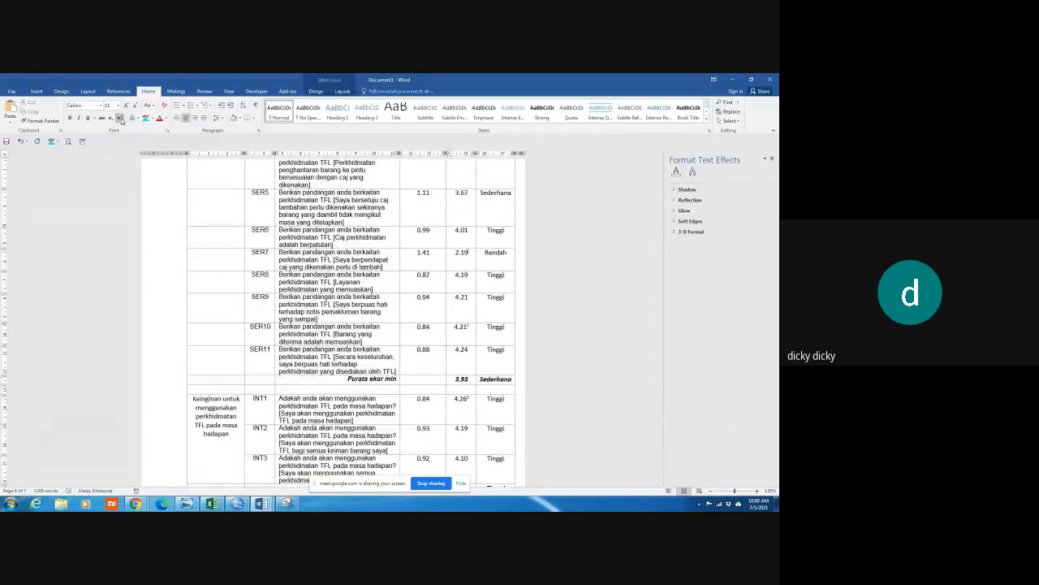
{"action": "scroll", "coordinate": [346, 422], "scroll_direction": "down", "scroll_amount": 6}
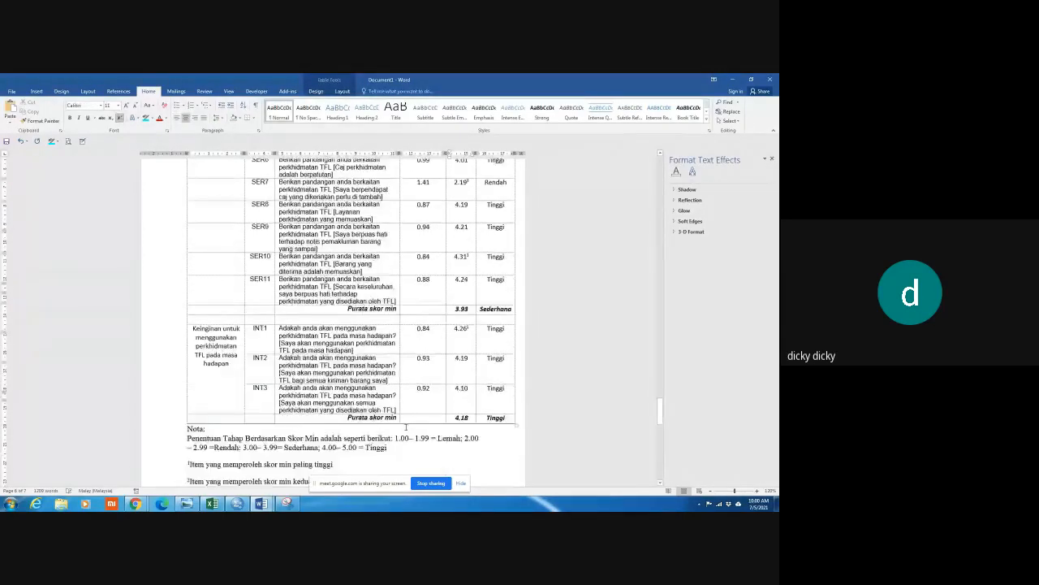
{"action": "left_click", "coordinate": [349, 412]}
{"action": "key", "text": "Return"}
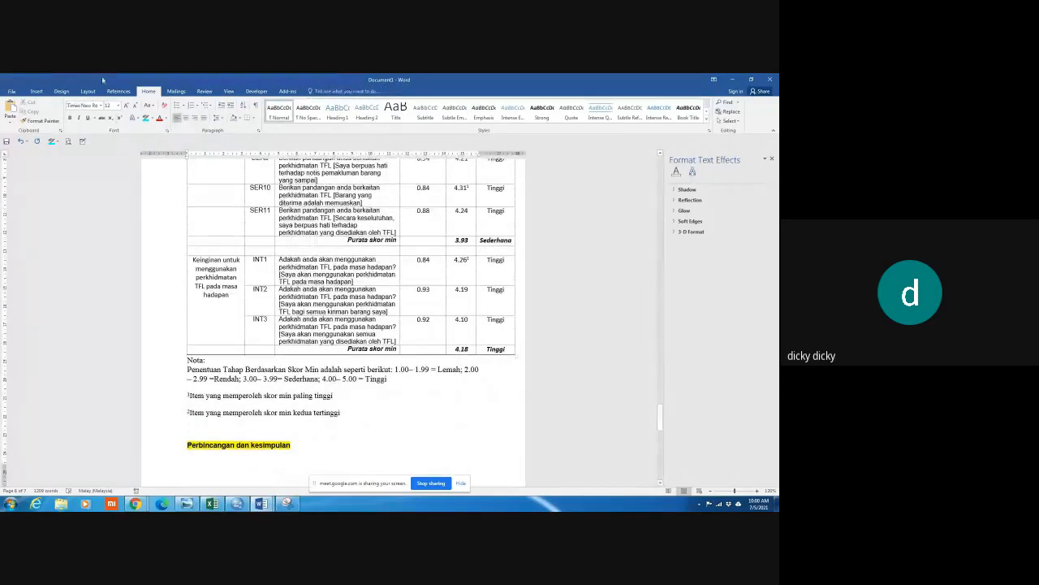
{"action": "left_click", "coordinate": [119, 117]}
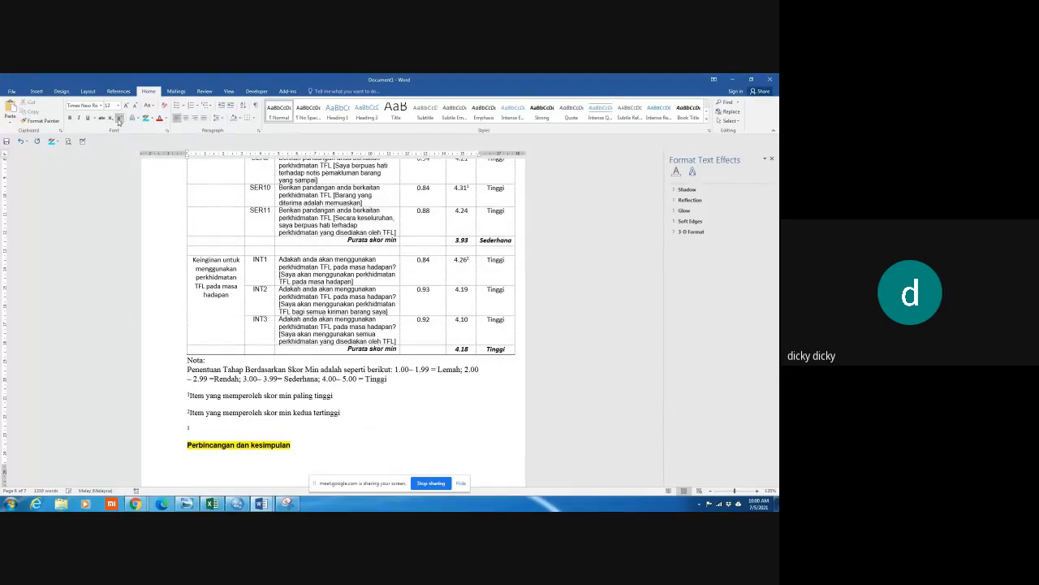
{"action": "type", "text": "em yang memperoleh skor min palin"}
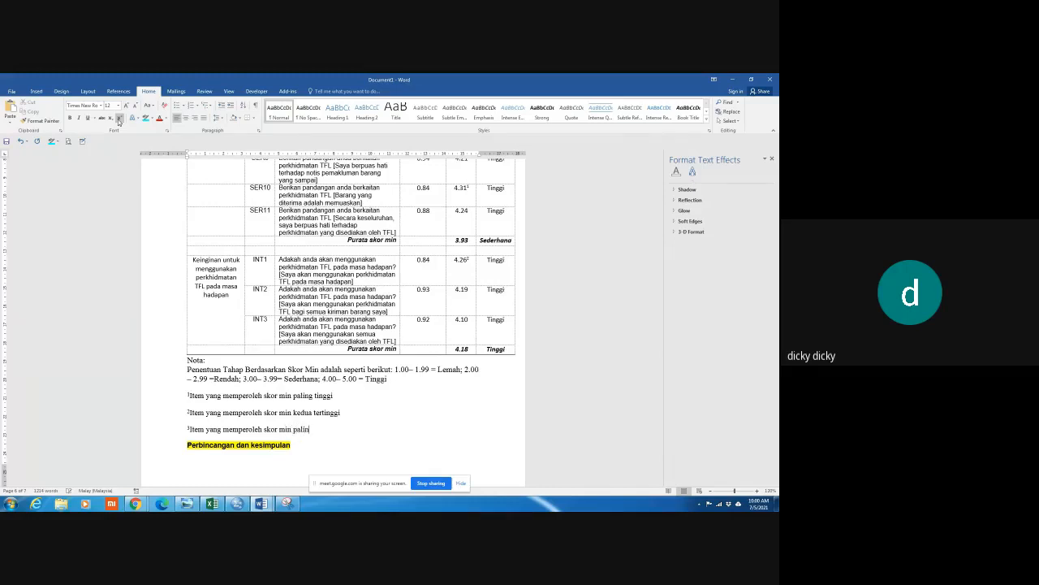
{"action": "type", "text": "g rend"}
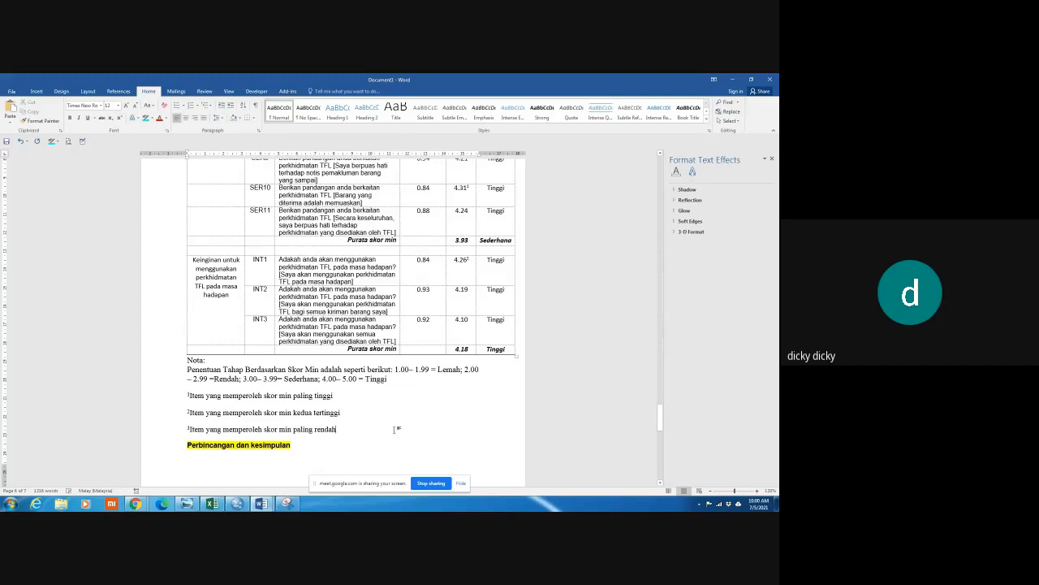
{"action": "type", "text": "ah"}
{"action": "key", "text": "Return"}
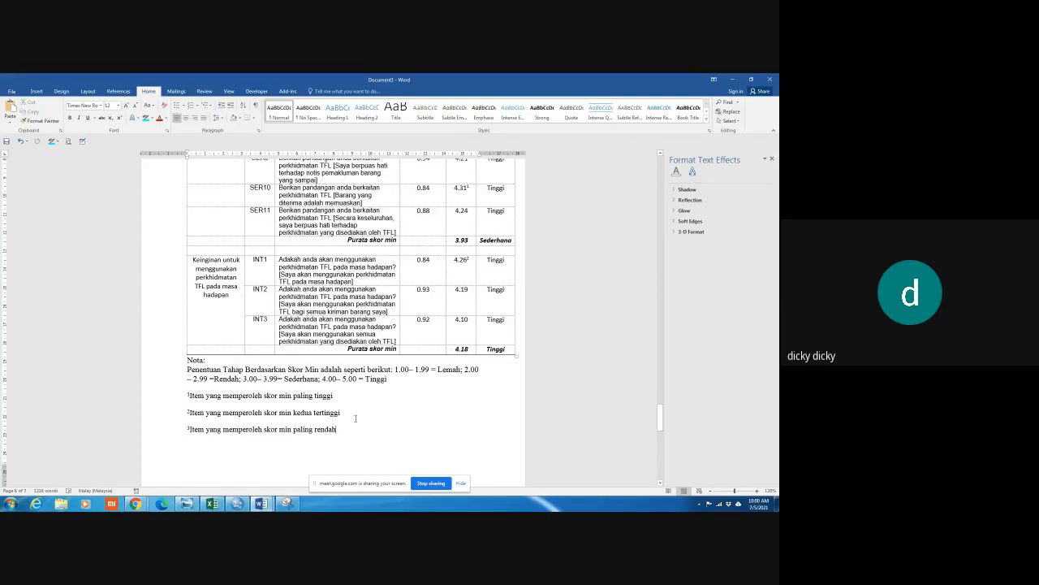
Narrow the Sisihan piawai and Pemboleh ubah columns of the Jadual 3 table
{"action": "scroll", "coordinate": [354, 418], "scroll_direction": "down", "scroll_amount": 3}
{"action": "mouse_move", "coordinate": [211, 504]}
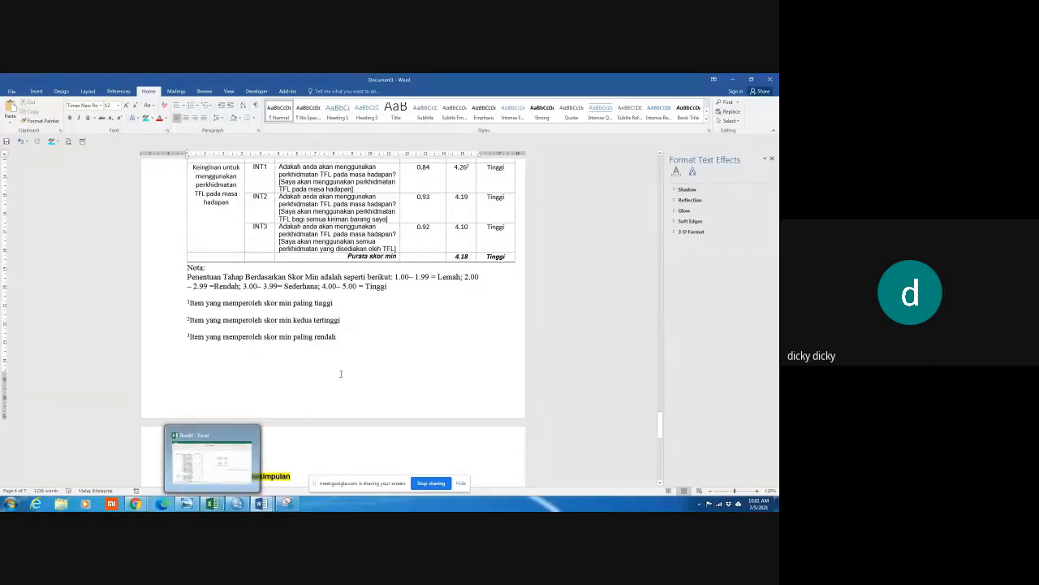
{"action": "scroll", "coordinate": [340, 373], "scroll_direction": "up", "scroll_amount": 10}
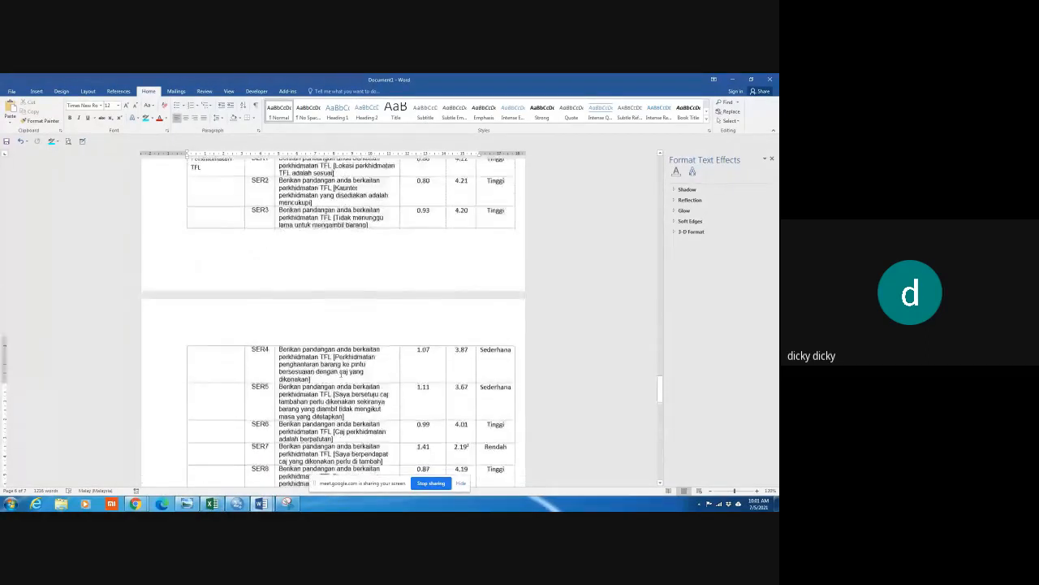
{"action": "scroll", "coordinate": [341, 374], "scroll_direction": "up", "scroll_amount": 2}
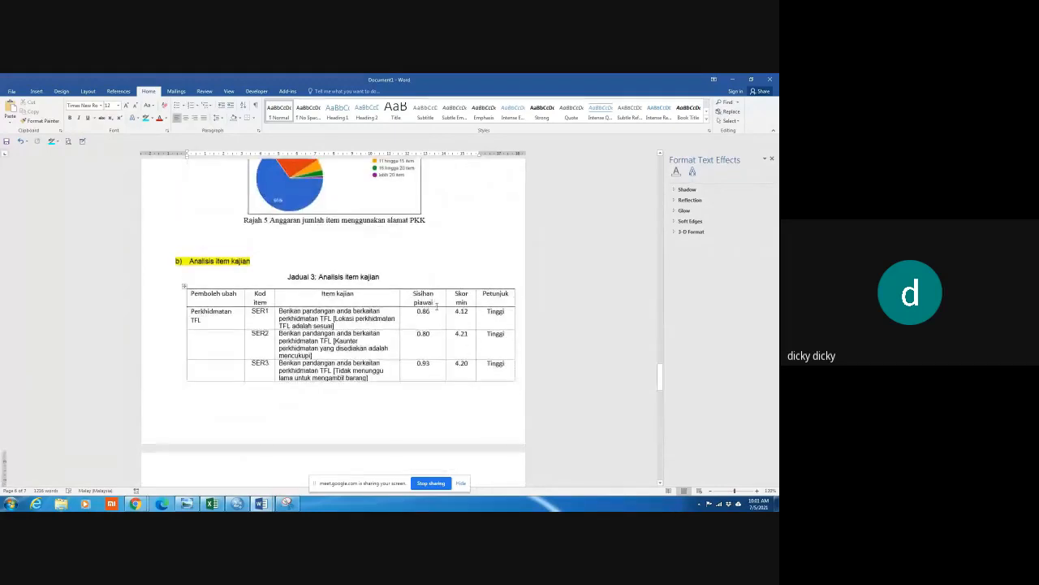
{"action": "left_click", "coordinate": [441, 326]}
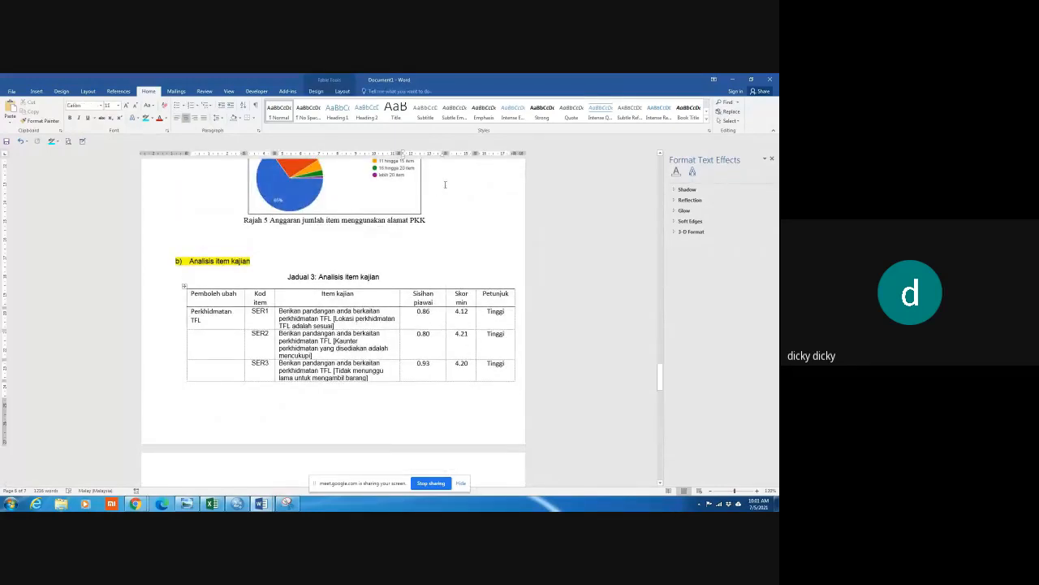
{"action": "left_click_drag", "start_coordinate": [446, 154], "coordinate": [435, 155]}
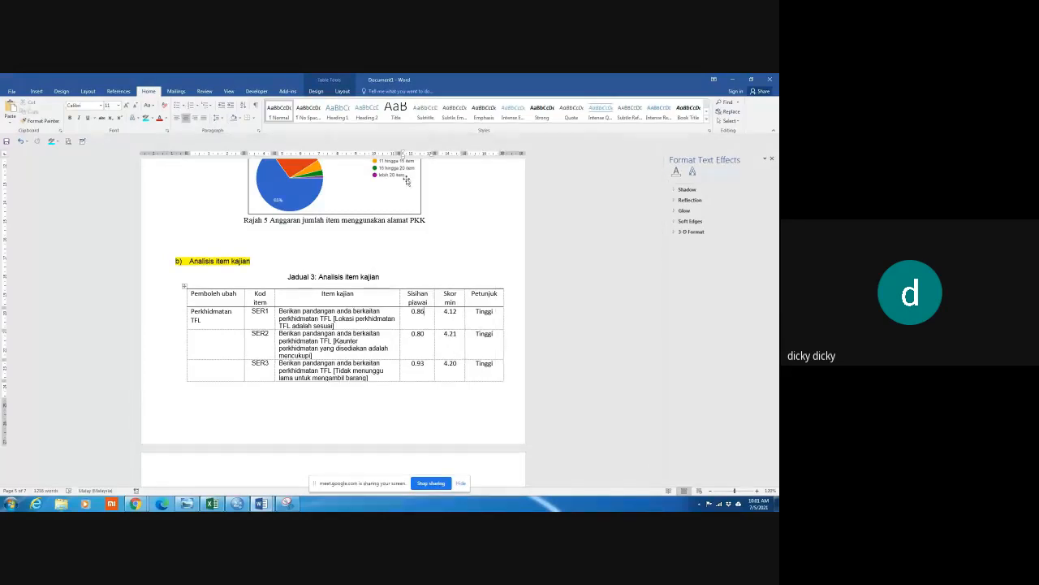
{"action": "left_click_drag", "start_coordinate": [244, 153], "coordinate": [238, 153]}
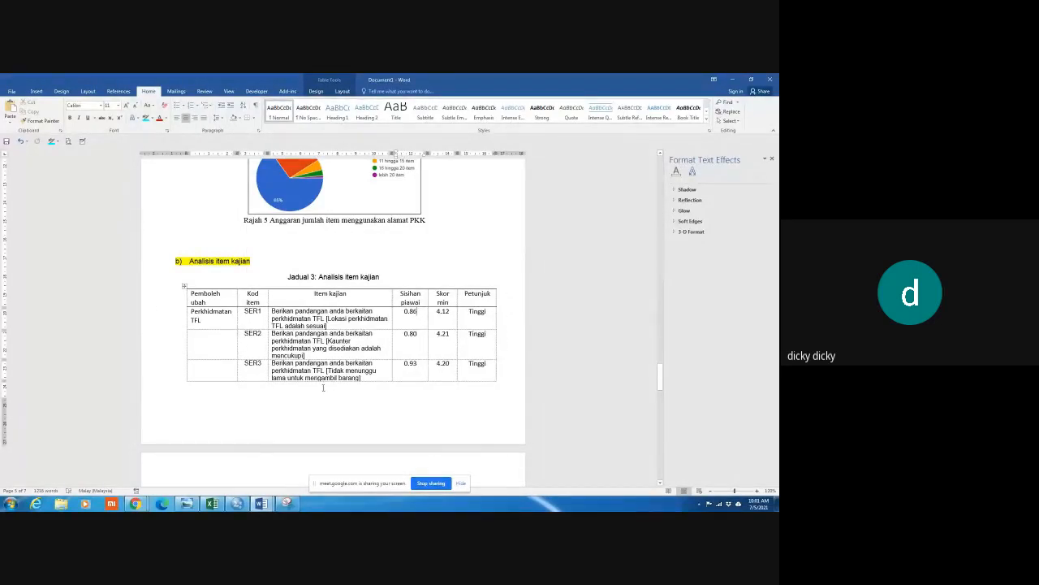
Switch to the Excel workbook and go over the Sisihan piawai, Skor min and Petunjuk headings and the Perkhidmatan TFL variable
{"action": "key", "text": "alt+Tab"}
{"action": "scroll", "coordinate": [366, 354], "scroll_direction": "down", "scroll_amount": 2}
{"action": "scroll", "coordinate": [366, 354], "scroll_direction": "up", "scroll_amount": 2}
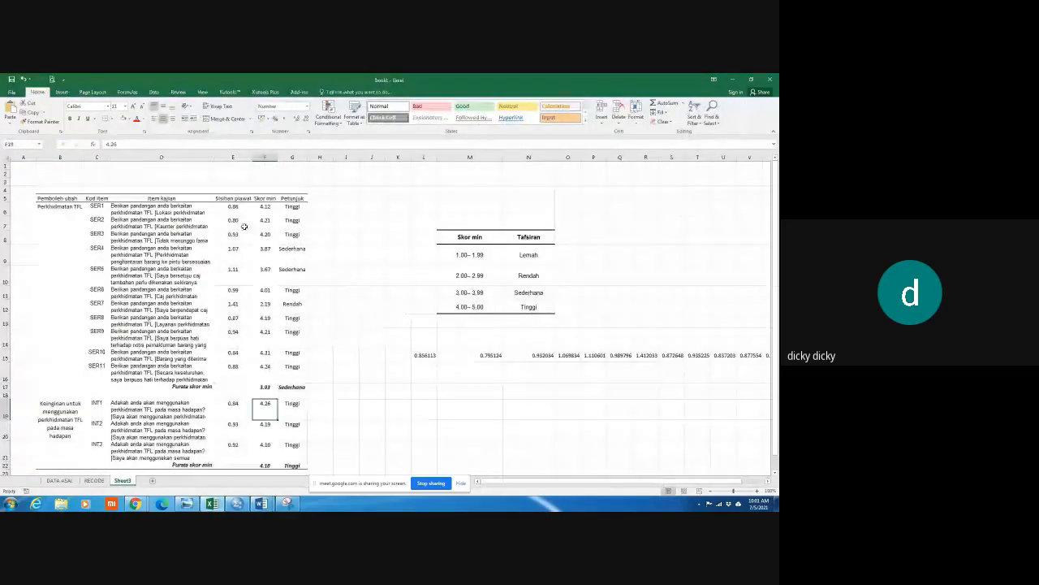
{"action": "left_click", "coordinate": [233, 198]}
{"action": "left_click", "coordinate": [264, 198]}
{"action": "left_click", "coordinate": [290, 199]}
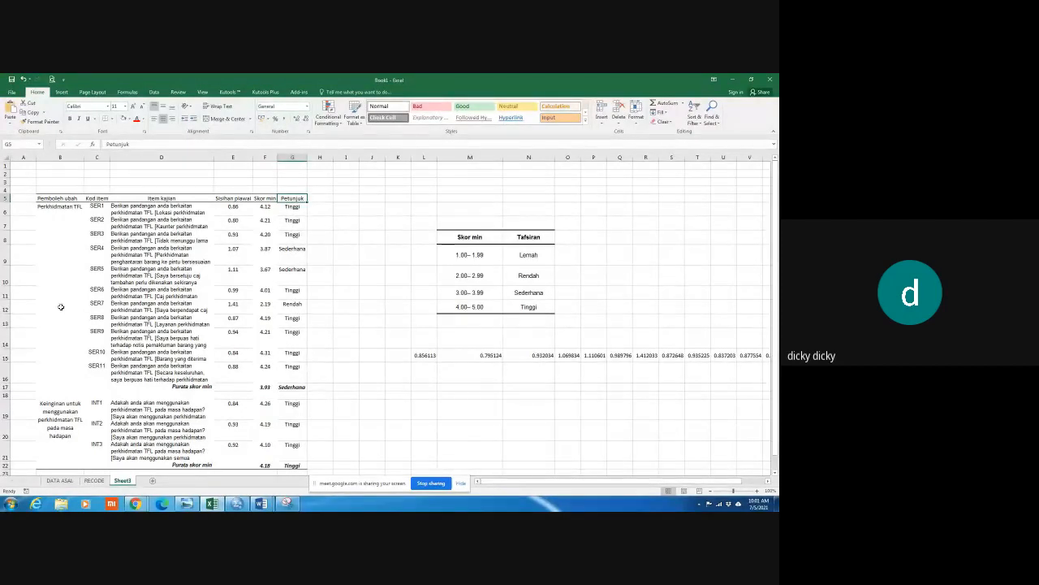
{"action": "left_click", "coordinate": [61, 208]}
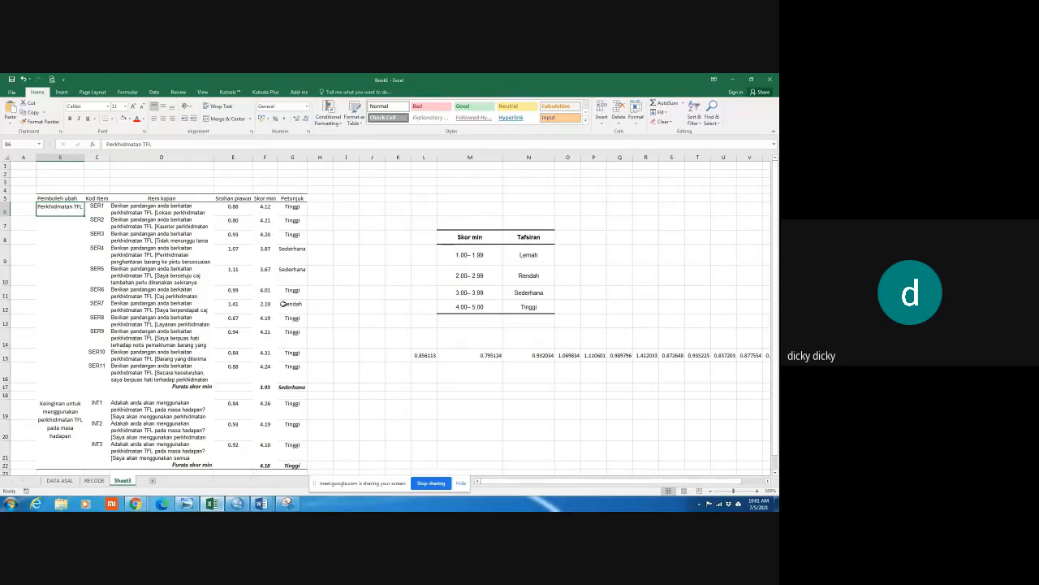
Review the Jadual 3 table in the Word report, then look at the SPSS Data Editor and the Excel workbook
{"action": "left_click", "coordinate": [261, 503]}
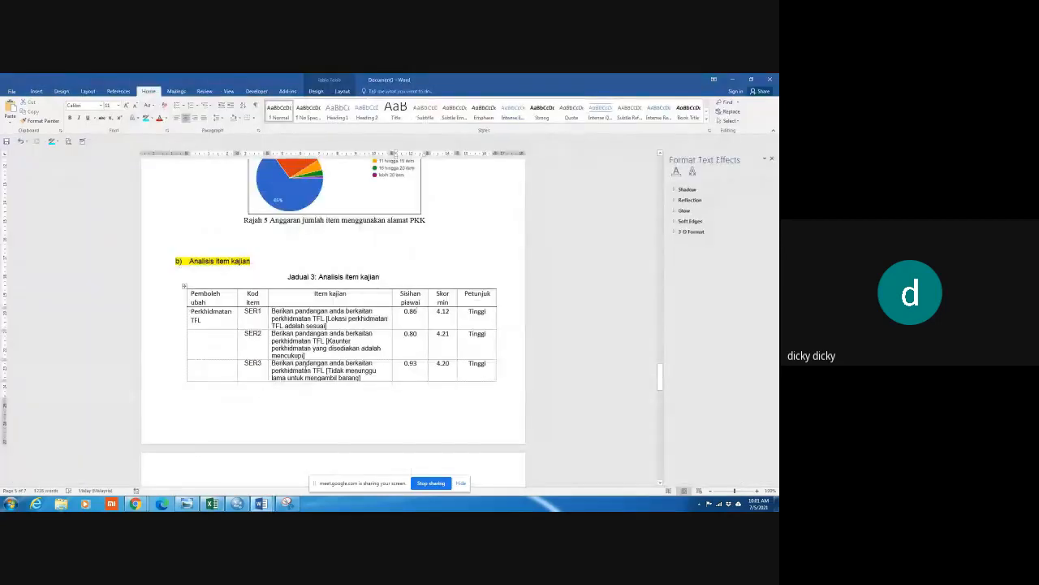
{"action": "scroll", "coordinate": [333, 325], "scroll_direction": "down", "scroll_amount": 10}
{"action": "scroll", "coordinate": [333, 325], "scroll_direction": "down", "scroll_amount": 3}
{"action": "scroll", "coordinate": [333, 325], "scroll_direction": "up", "scroll_amount": 3}
{"action": "scroll", "coordinate": [305, 365], "scroll_direction": "up", "scroll_amount": 10}
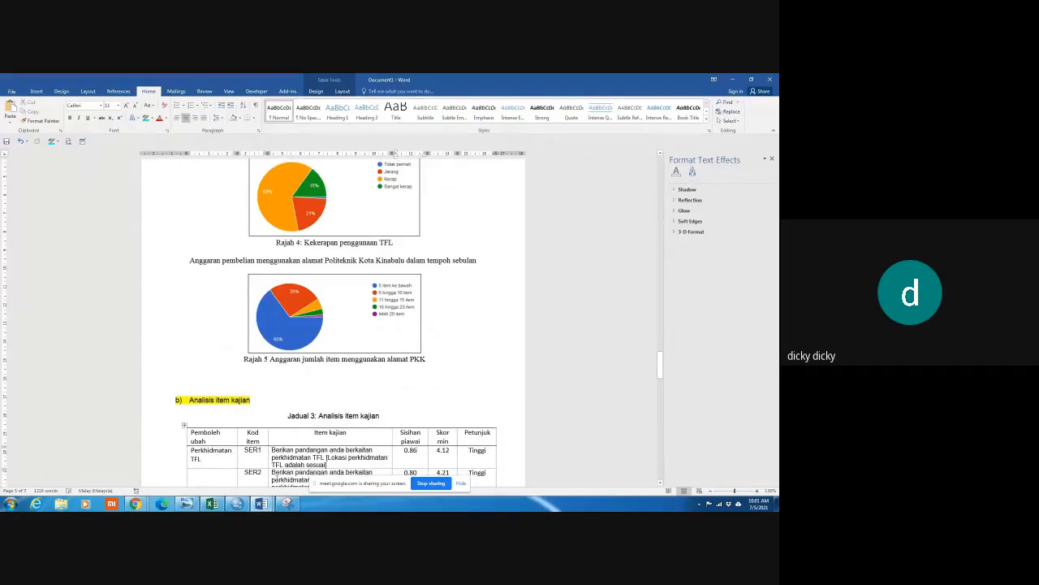
{"action": "left_click", "coordinate": [237, 504]}
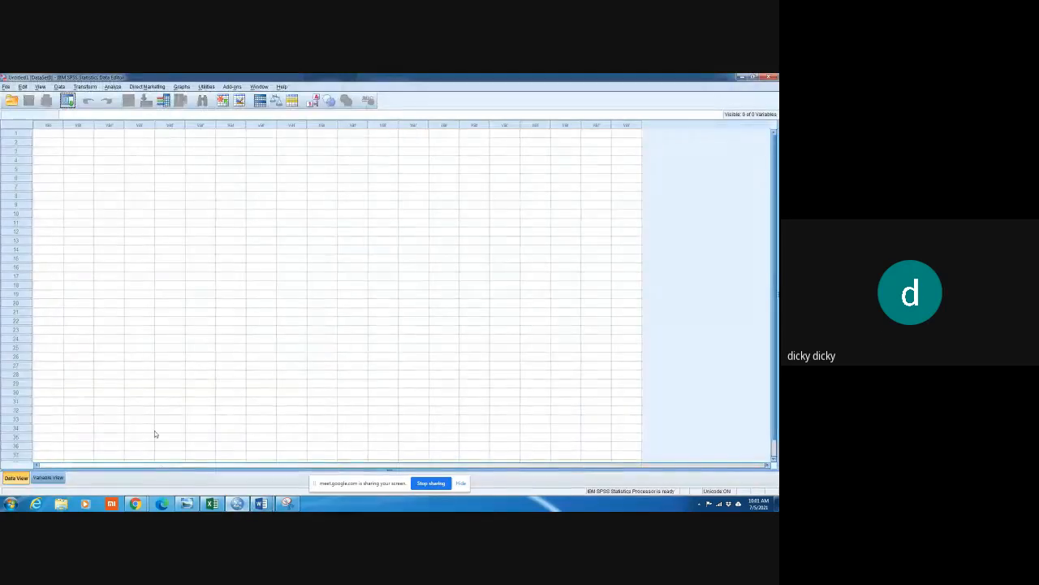
{"action": "left_click", "coordinate": [212, 504]}
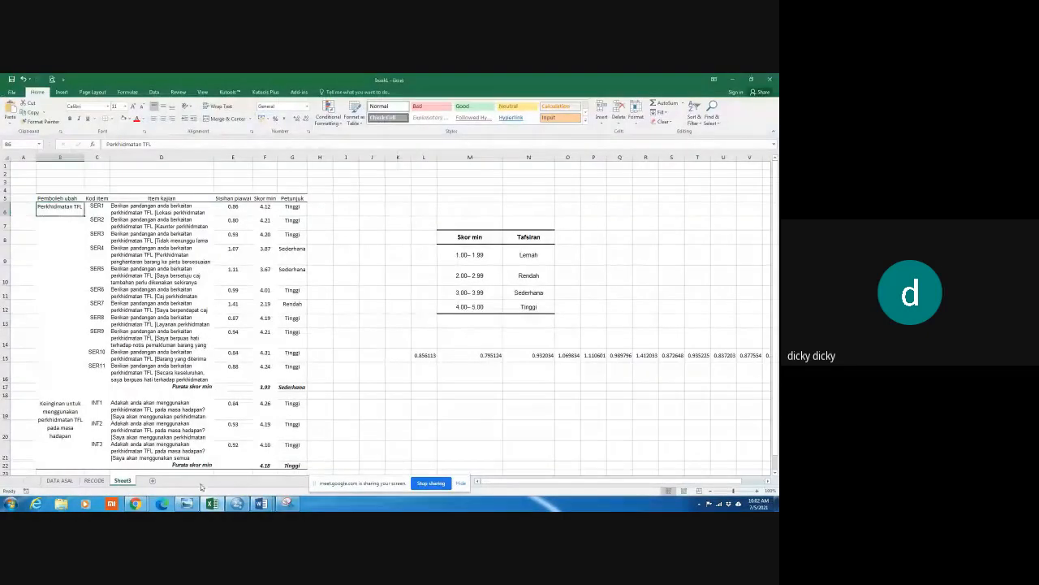
Switch to the Word report and add the version "V.22" after "(SPSS)" in the Metodologi paragraph
{"action": "mouse_move", "coordinate": [260, 505]}
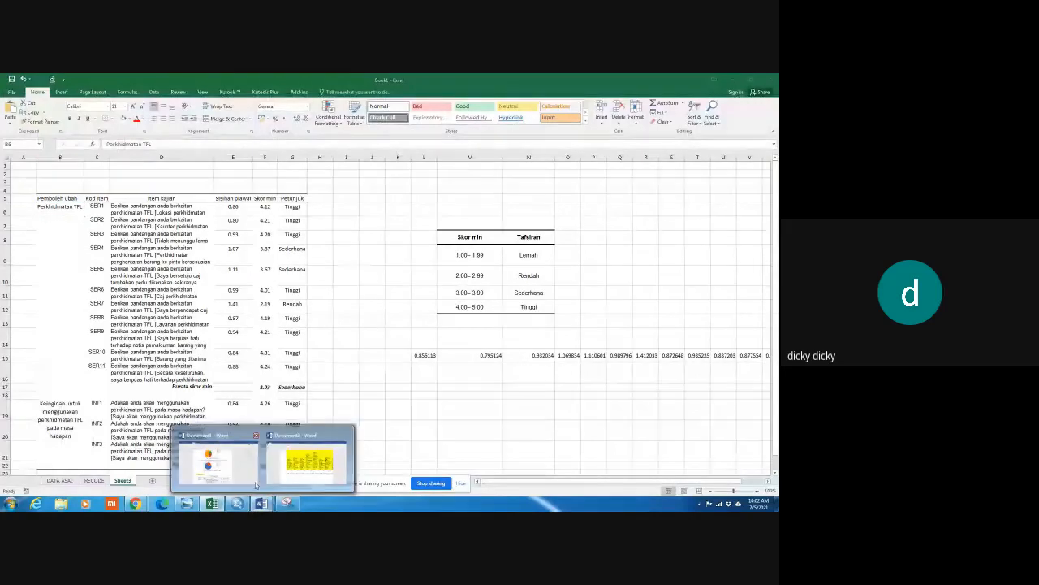
{"action": "left_click", "coordinate": [237, 472]}
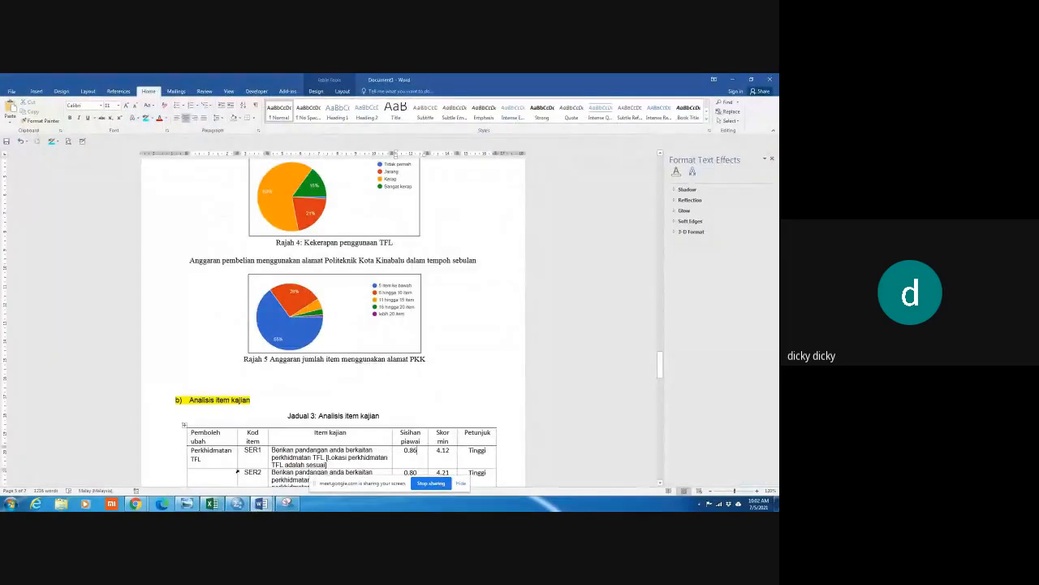
{"action": "scroll", "coordinate": [318, 448], "scroll_direction": "up", "scroll_amount": 15}
{"action": "scroll", "coordinate": [321, 445], "scroll_direction": "up", "scroll_amount": 12}
{"action": "scroll", "coordinate": [322, 445], "scroll_direction": "up", "scroll_amount": 3}
{"action": "scroll", "coordinate": [321, 445], "scroll_direction": "down", "scroll_amount": 1}
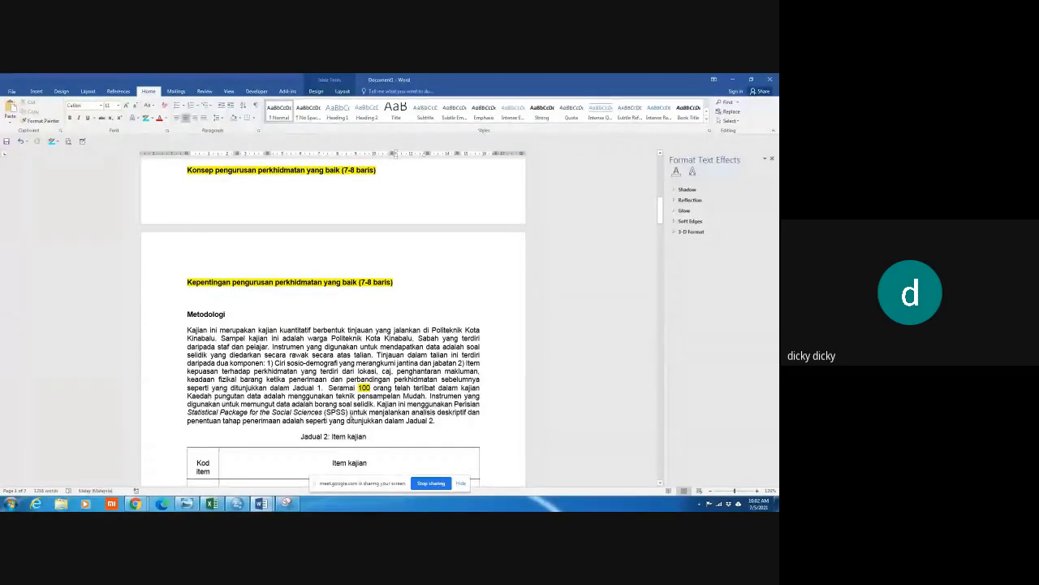
{"action": "left_click", "coordinate": [349, 412]}
{"action": "type", "text": "V"}
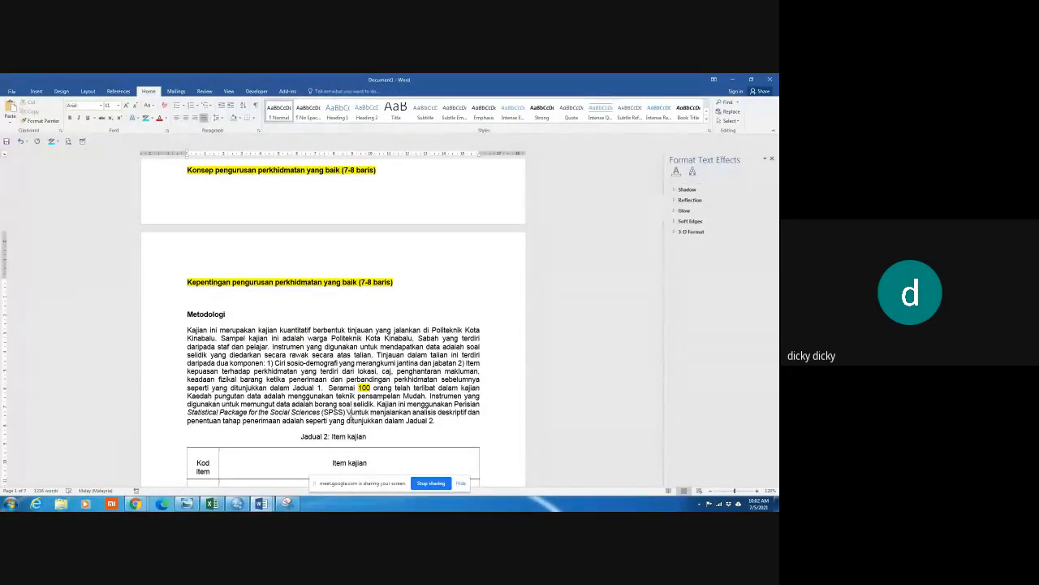
{"action": "type", "text": ".22"}
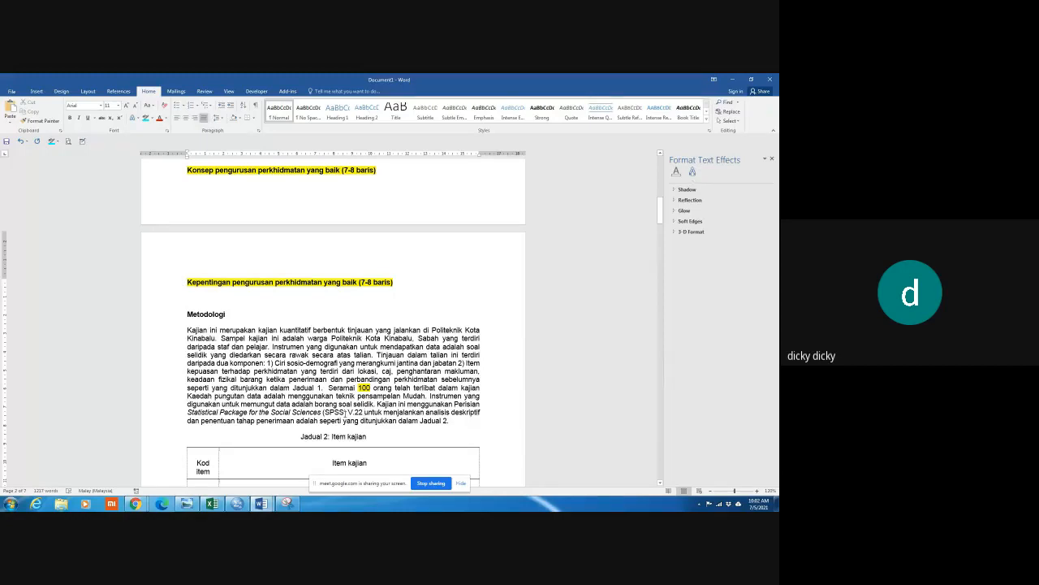
Look through the report from the highlighted Abstrak outline and Pengenalan to the pie charts and the Jadual 3 table
{"action": "scroll", "coordinate": [333, 325], "scroll_direction": "up", "scroll_amount": 2}
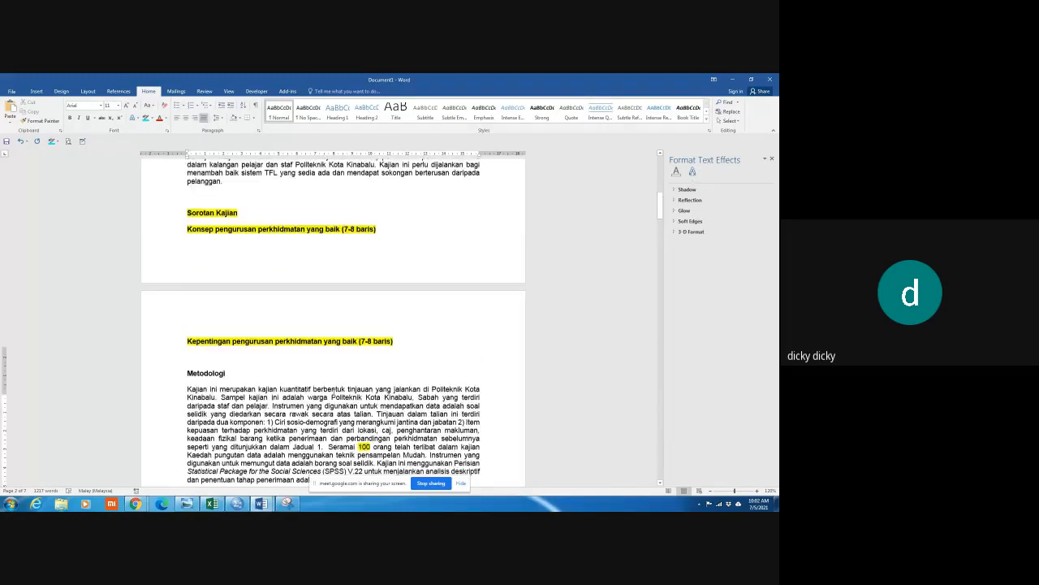
{"action": "scroll", "coordinate": [333, 325], "scroll_direction": "up", "scroll_amount": 10}
{"action": "scroll", "coordinate": [333, 325], "scroll_direction": "down", "scroll_amount": 4}
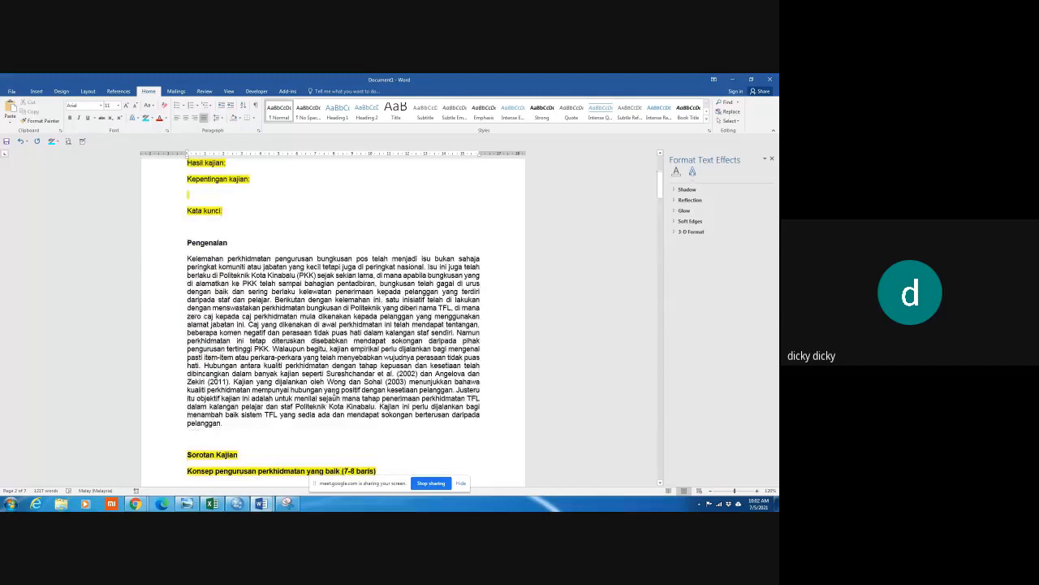
{"action": "scroll", "coordinate": [333, 325], "scroll_direction": "up", "scroll_amount": 5}
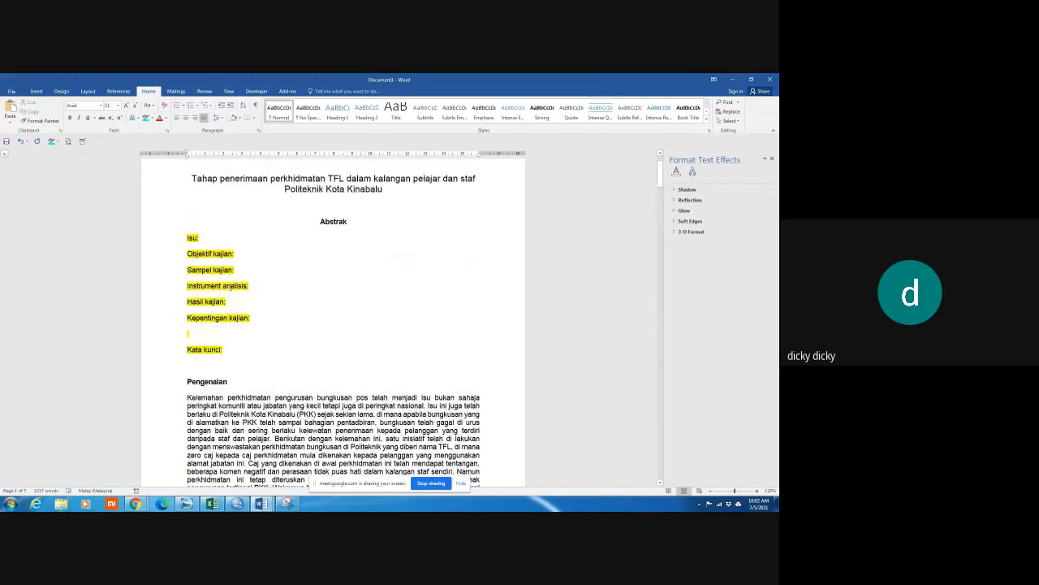
{"action": "left_click", "coordinate": [257, 287]}
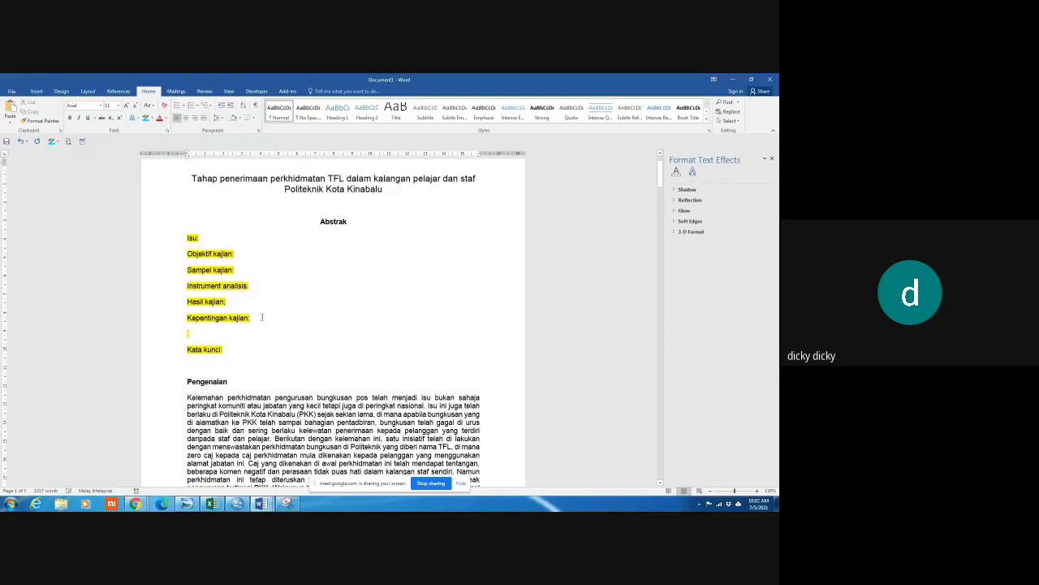
{"action": "scroll", "coordinate": [325, 404], "scroll_direction": "down", "scroll_amount": 5}
{"action": "scroll", "coordinate": [324, 408], "scroll_direction": "down", "scroll_amount": 20}
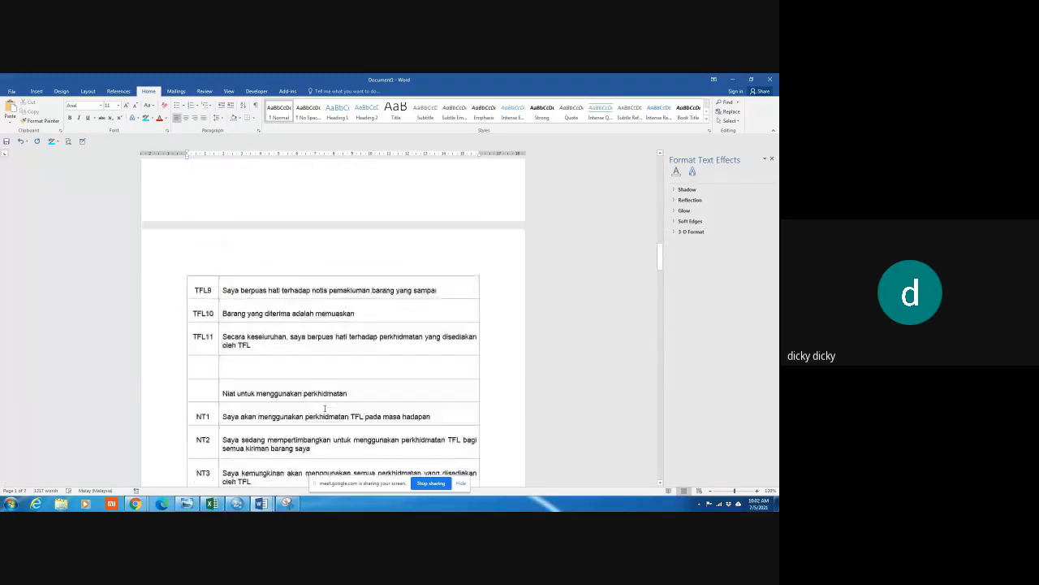
{"action": "scroll", "coordinate": [324, 409], "scroll_direction": "down", "scroll_amount": 10}
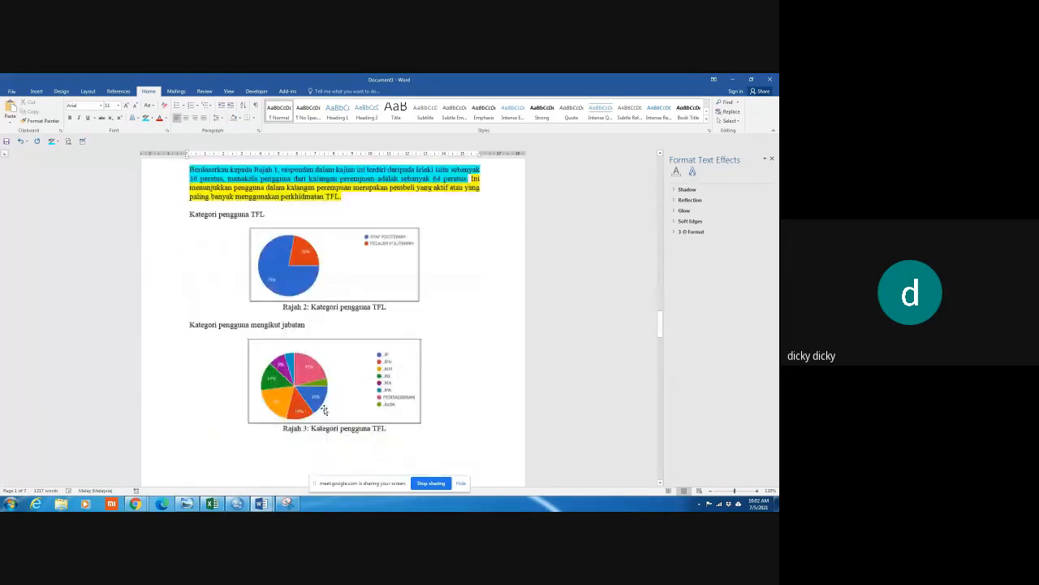
{"action": "scroll", "coordinate": [324, 409], "scroll_direction": "down", "scroll_amount": 15}
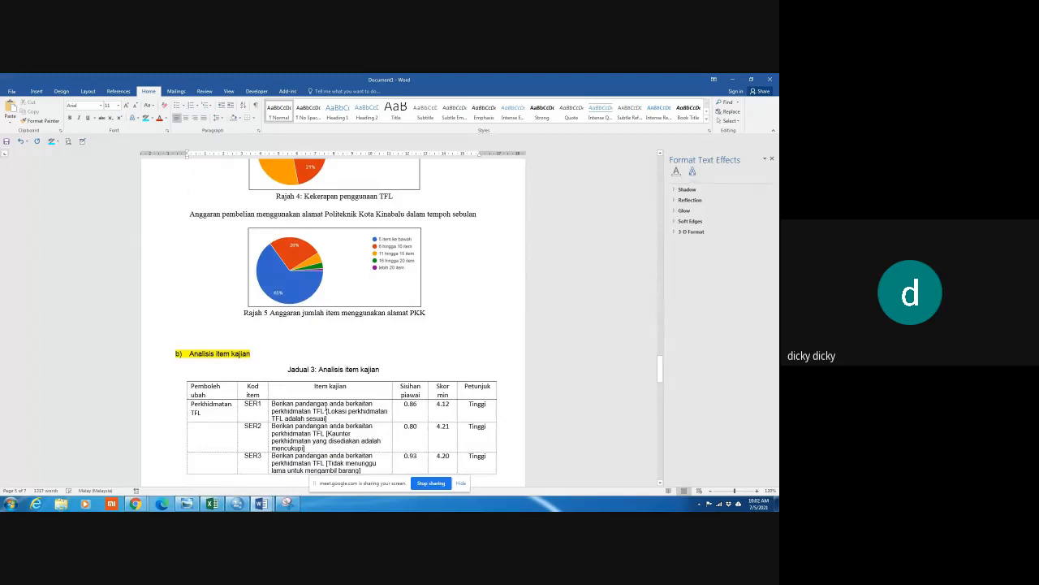
{"action": "scroll", "coordinate": [326, 409], "scroll_direction": "down", "scroll_amount": 2}
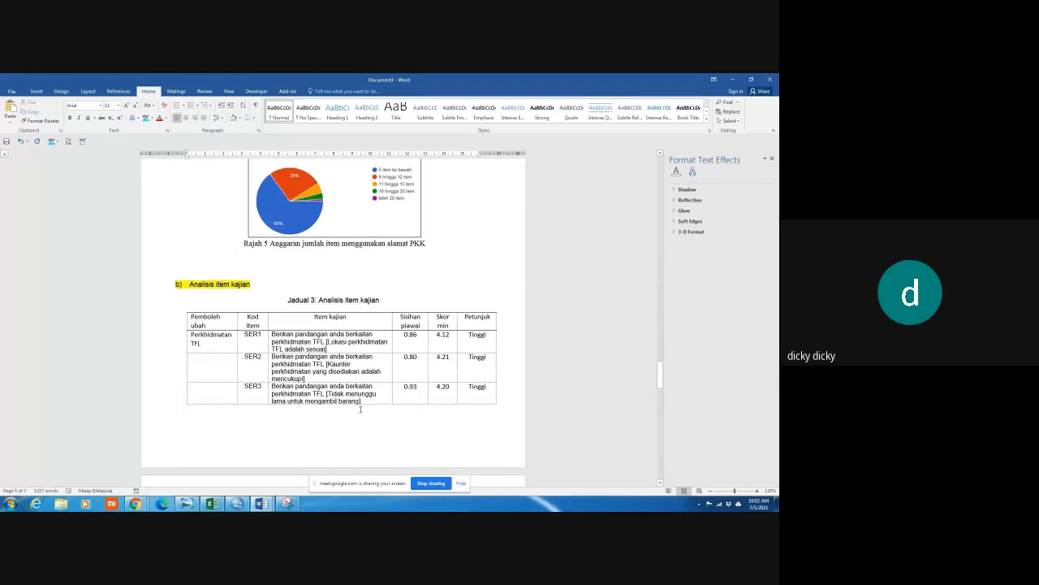
{"action": "scroll", "coordinate": [358, 408], "scroll_direction": "down", "scroll_amount": 8}
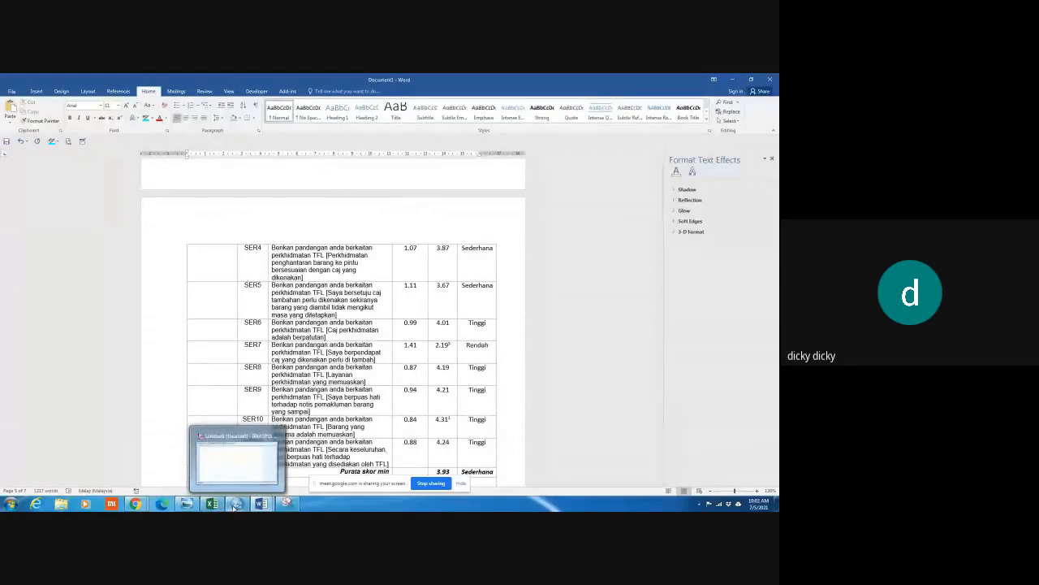
Switch to the SPSS Data Editor and look at its Variable View and Data View
{"action": "left_click", "coordinate": [235, 504]}
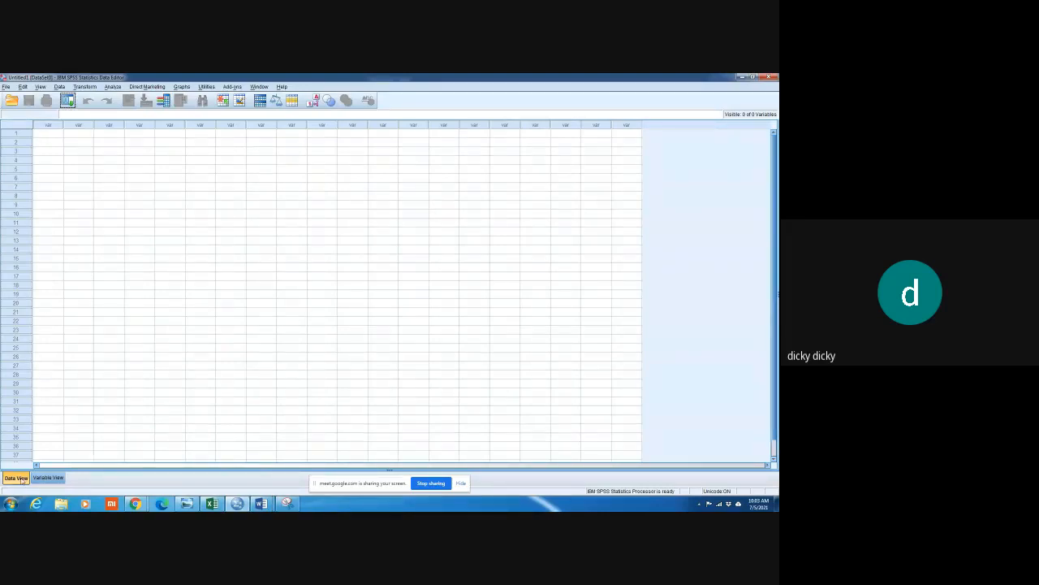
{"action": "left_click", "coordinate": [48, 477]}
{"action": "left_click", "coordinate": [19, 478]}
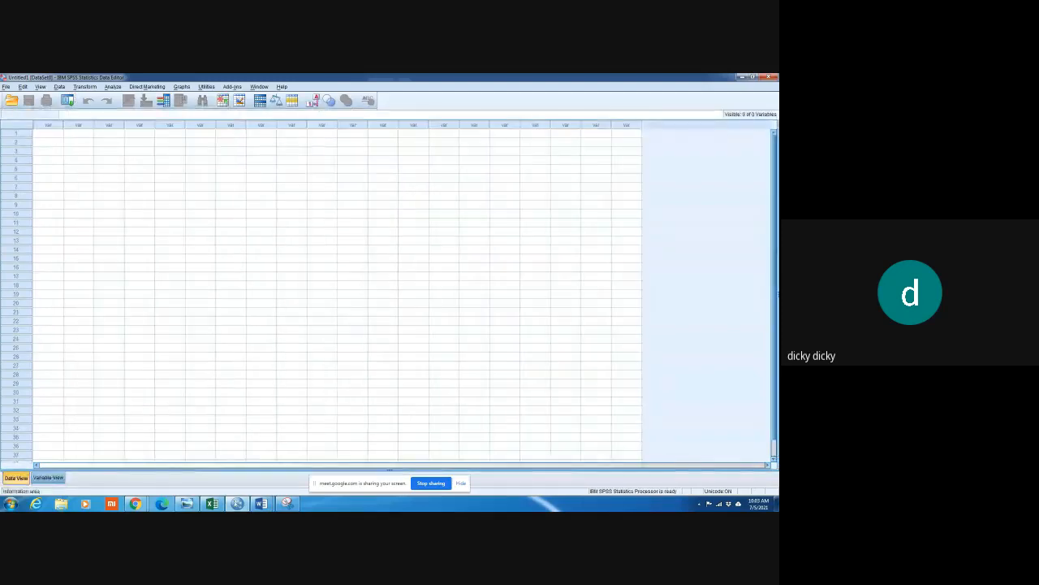
Switch to the Excel workbook's RECODE sheet and enter the variable names nores, jantina, kategori and jabatan in A2:D2
{"action": "left_click", "coordinate": [202, 505]}
{"action": "left_click", "coordinate": [94, 480]}
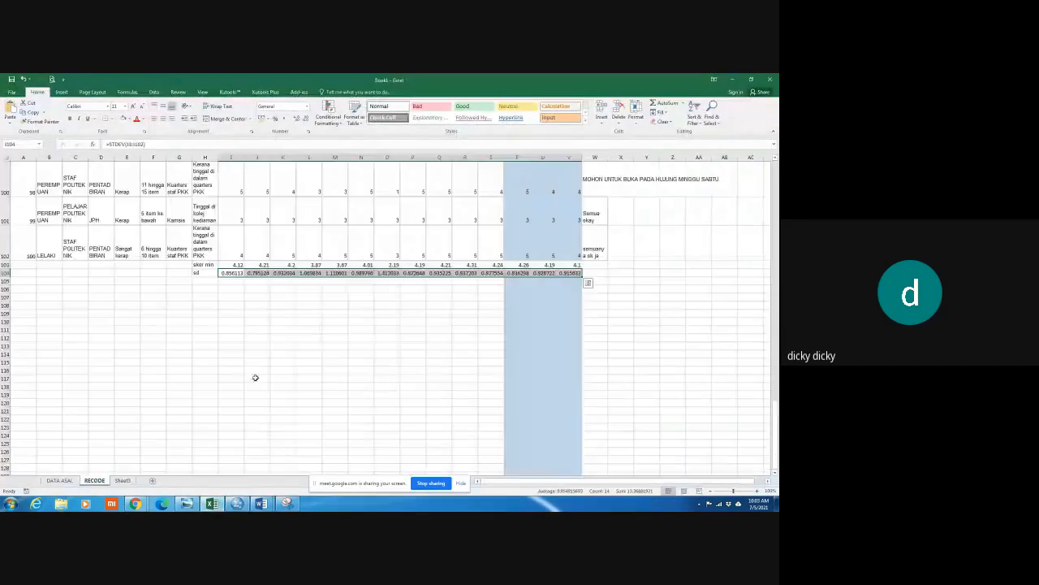
{"action": "scroll", "coordinate": [328, 335], "scroll_direction": "up", "scroll_amount": 20}
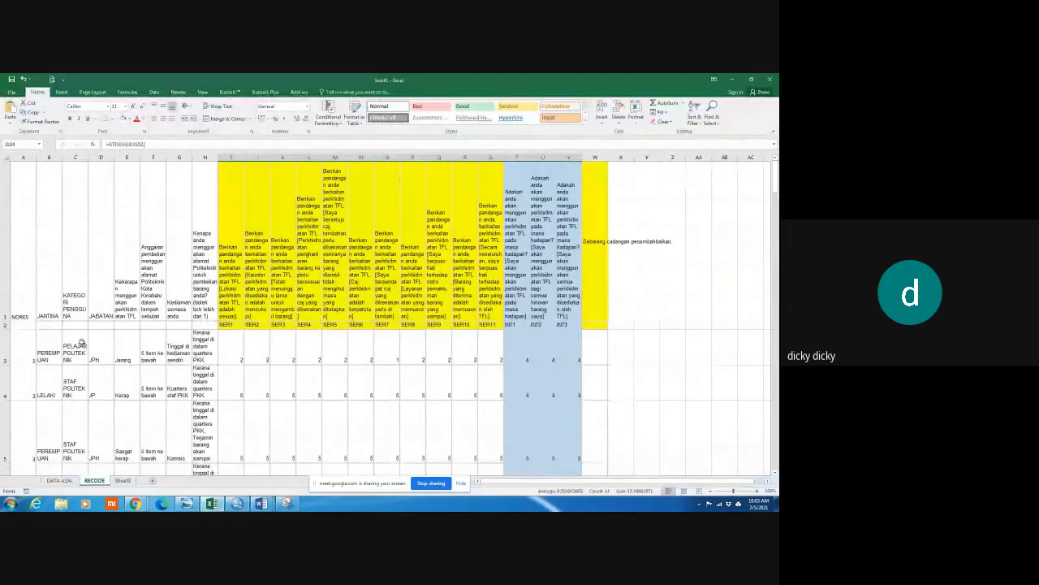
{"action": "left_click", "coordinate": [25, 326]}
{"action": "type", "text": "nores"}
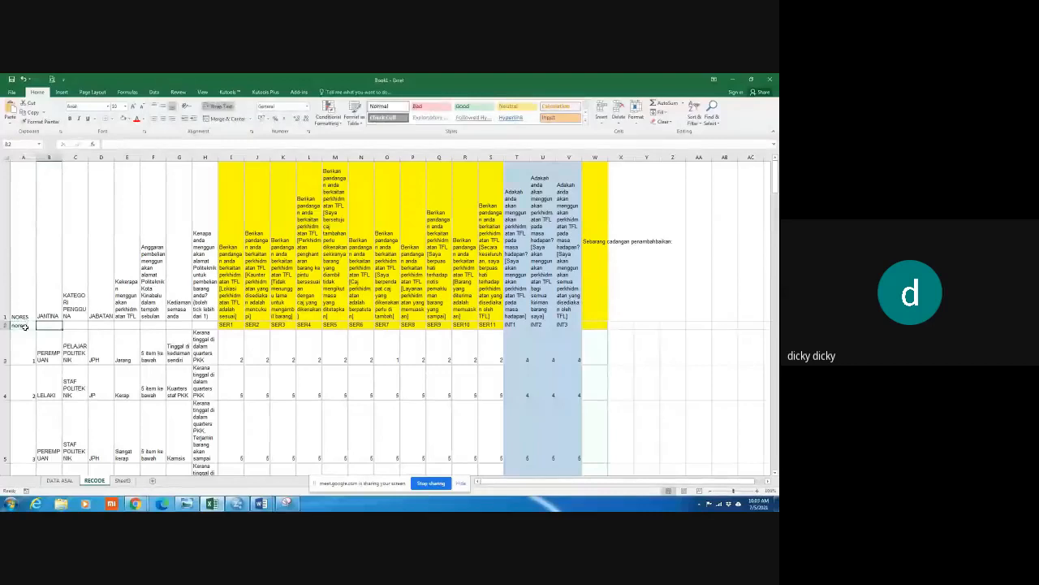
{"action": "key", "text": "Tab"}
{"action": "type", "text": "janti"}
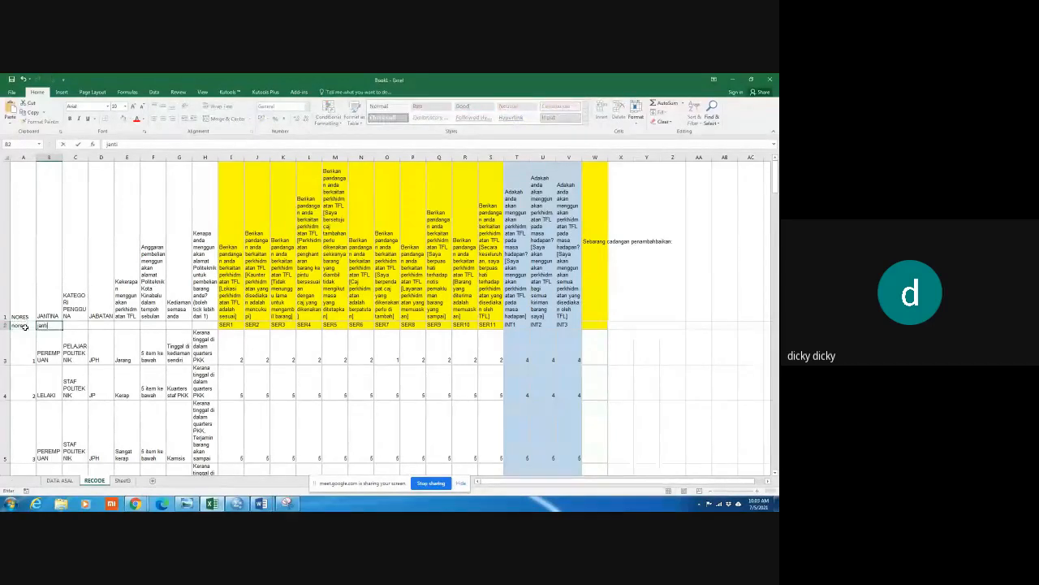
{"action": "key", "text": "Tab"}
{"action": "type", "text": "kat"}
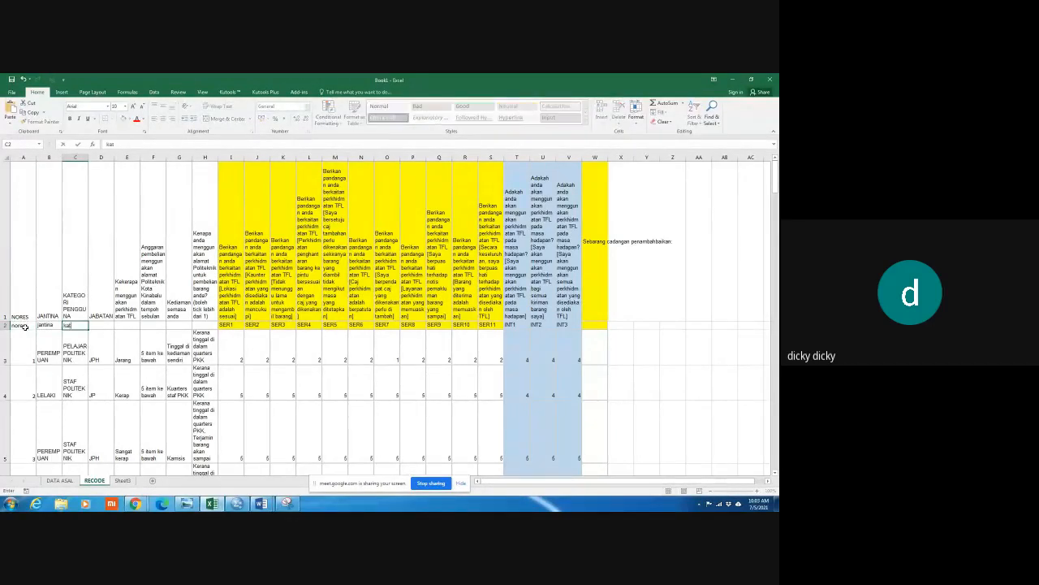
{"action": "type", "text": "egori"}
{"action": "key", "text": "Tab"}
{"action": "type", "text": "jabatan"}
{"action": "key", "text": "Tab"}
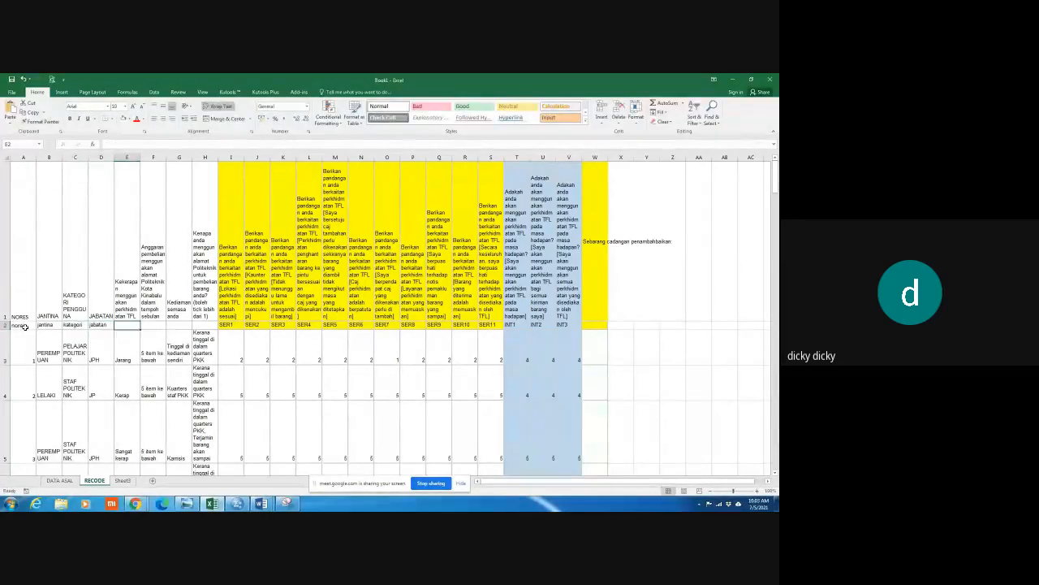
Enter the variable names kerap, item, kediaman and reason in E2:H2
{"action": "type", "text": "kerap"}
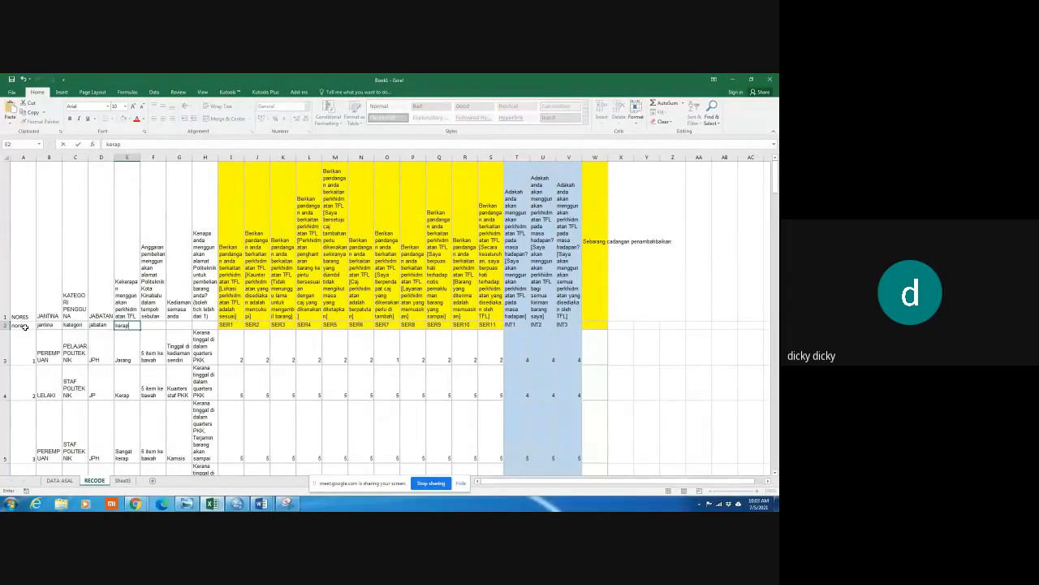
{"action": "key", "text": "Tab"}
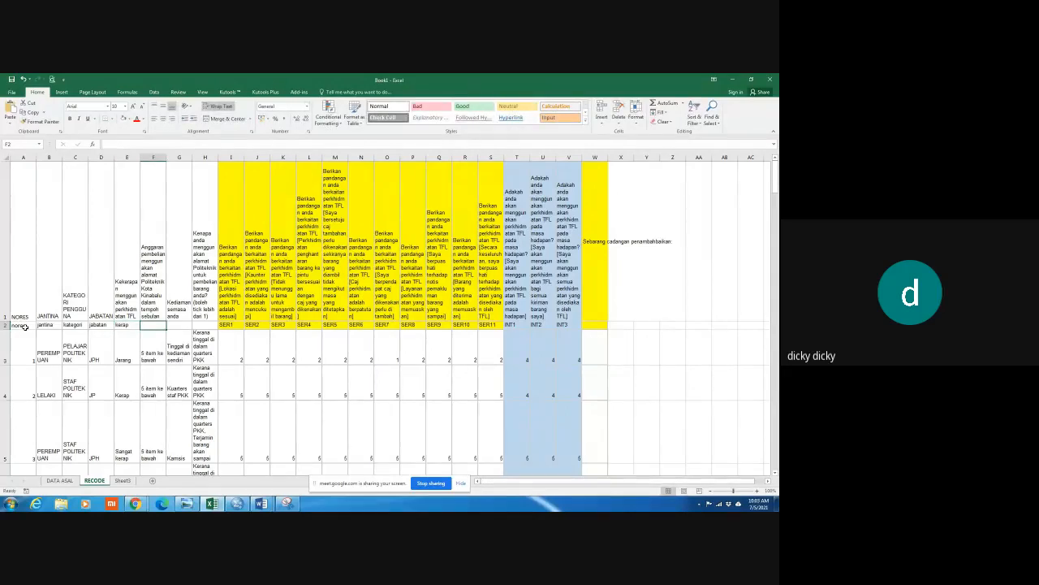
{"action": "type", "text": "item"}
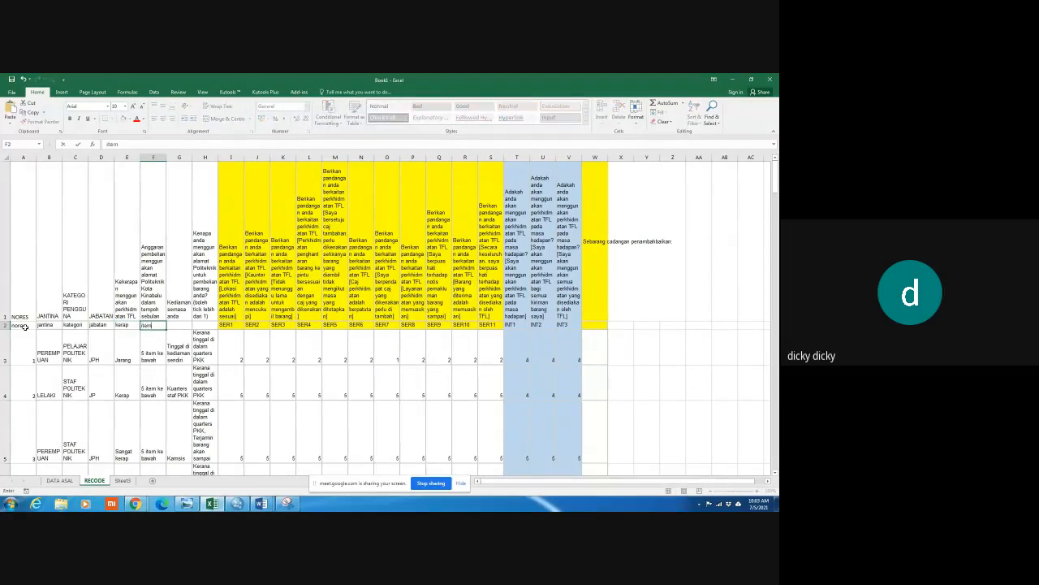
{"action": "key", "text": "Tab"}
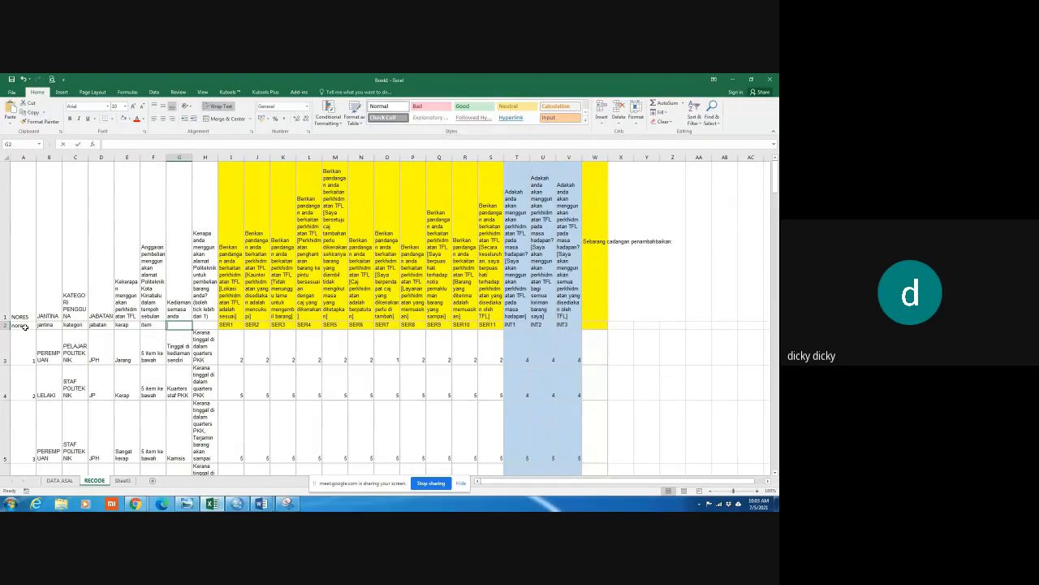
{"action": "type", "text": "kediaman"}
{"action": "key", "text": "Tab"}
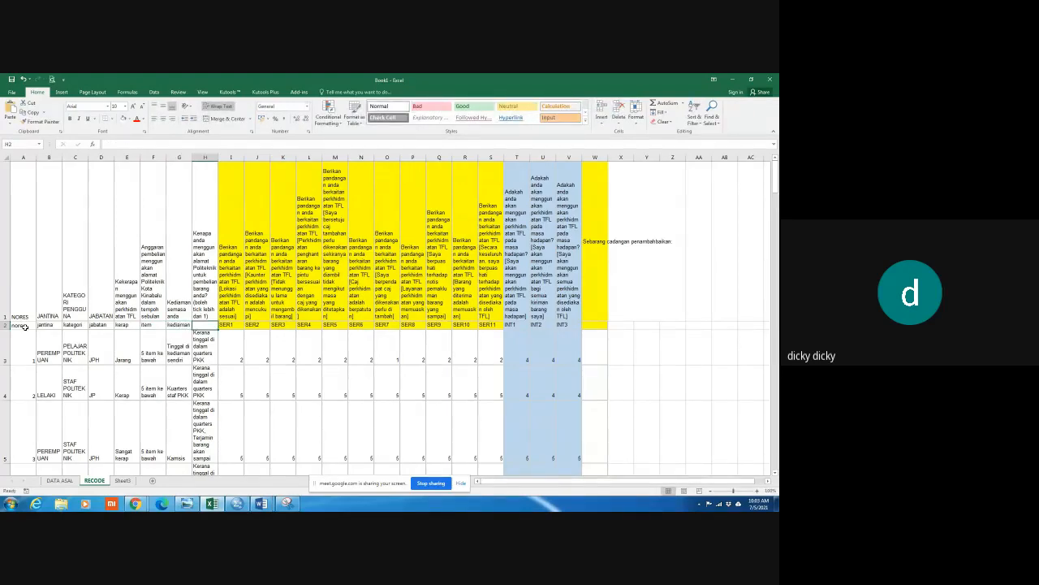
{"action": "type", "text": "reason"}
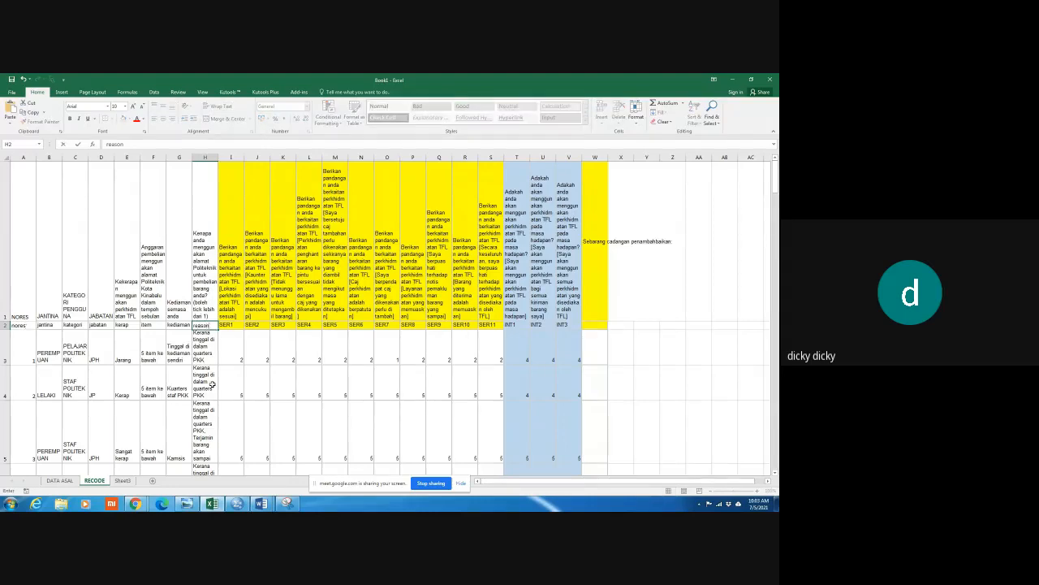
{"action": "left_click", "coordinate": [233, 381]}
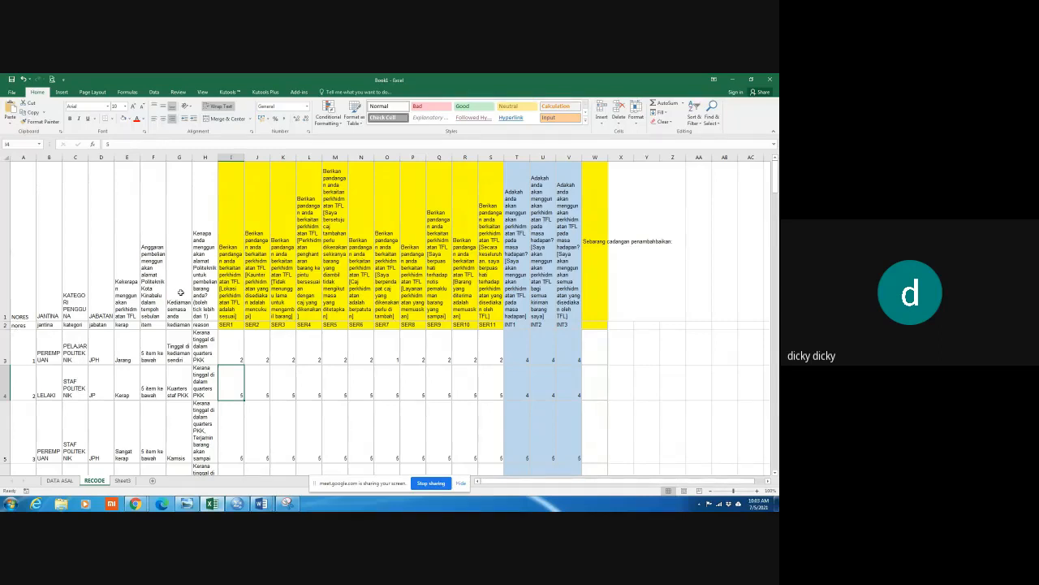
Fill the whole variable-name row 2 with gold
{"action": "left_click", "coordinate": [26, 347]}
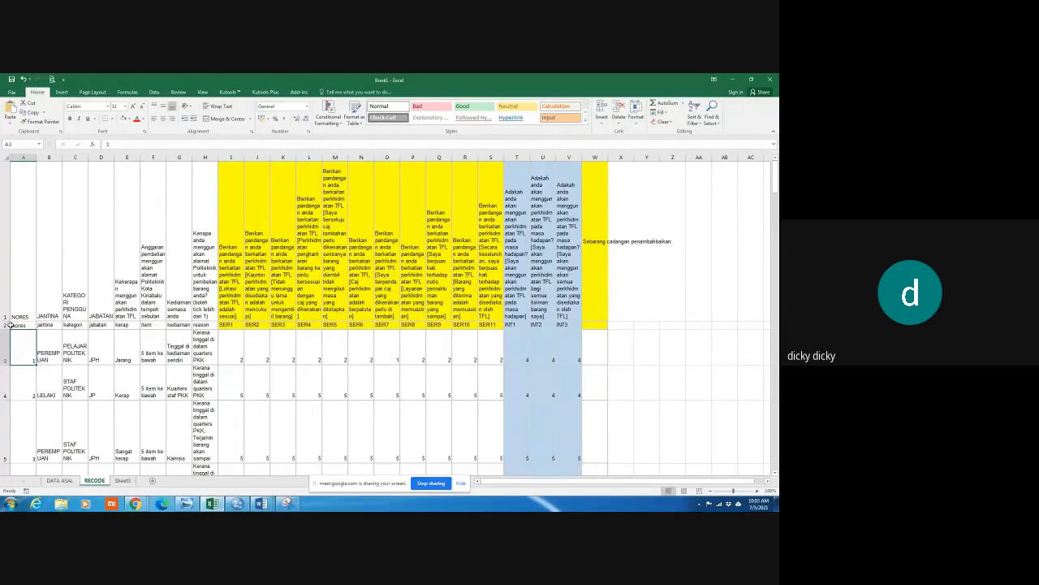
{"action": "left_click", "coordinate": [5, 325]}
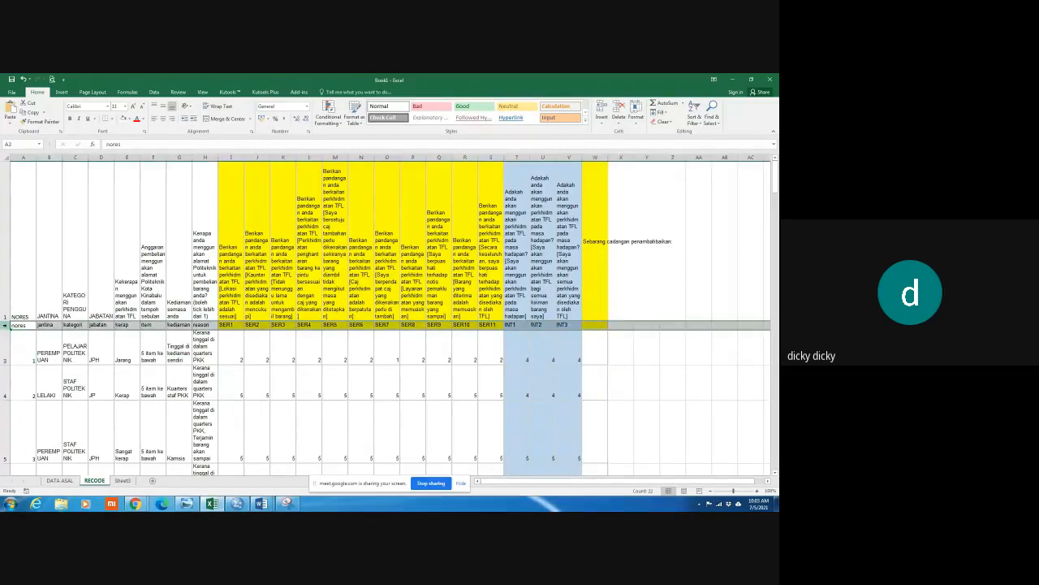
{"action": "left_click", "coordinate": [130, 118]}
{"action": "left_click", "coordinate": [176, 156]}
Copy the respondent data in A3:V102 and paste it into the SPSS Data View starting at the first cell
{"action": "left_click_drag", "start_coordinate": [35, 344], "coordinate": [556, 422]}
{"action": "right_click", "coordinate": [303, 226]}
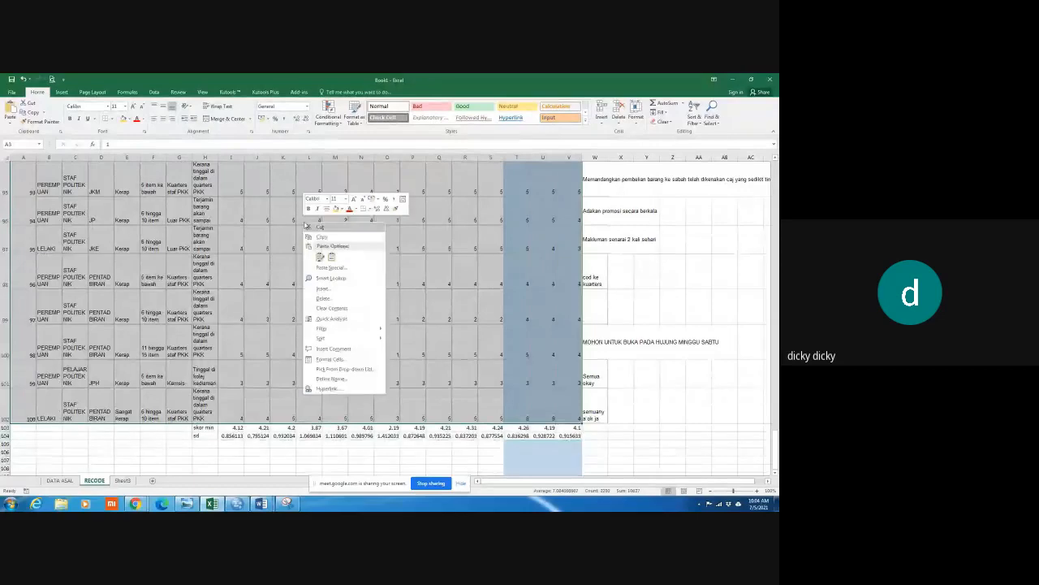
{"action": "left_click", "coordinate": [323, 237]}
{"action": "scroll", "coordinate": [323, 236], "scroll_direction": "up", "scroll_amount": 20}
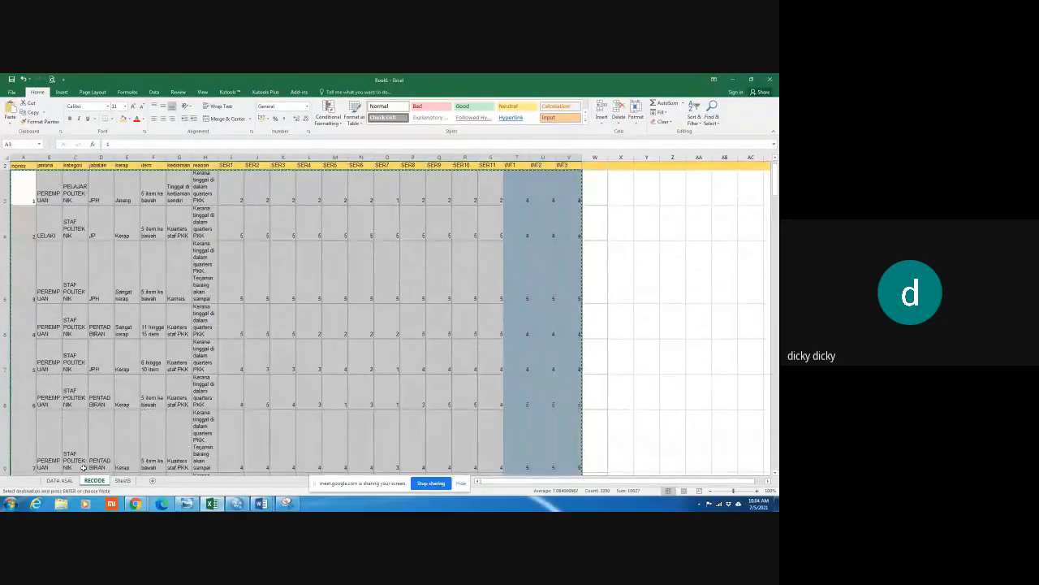
{"action": "left_click", "coordinate": [237, 503]}
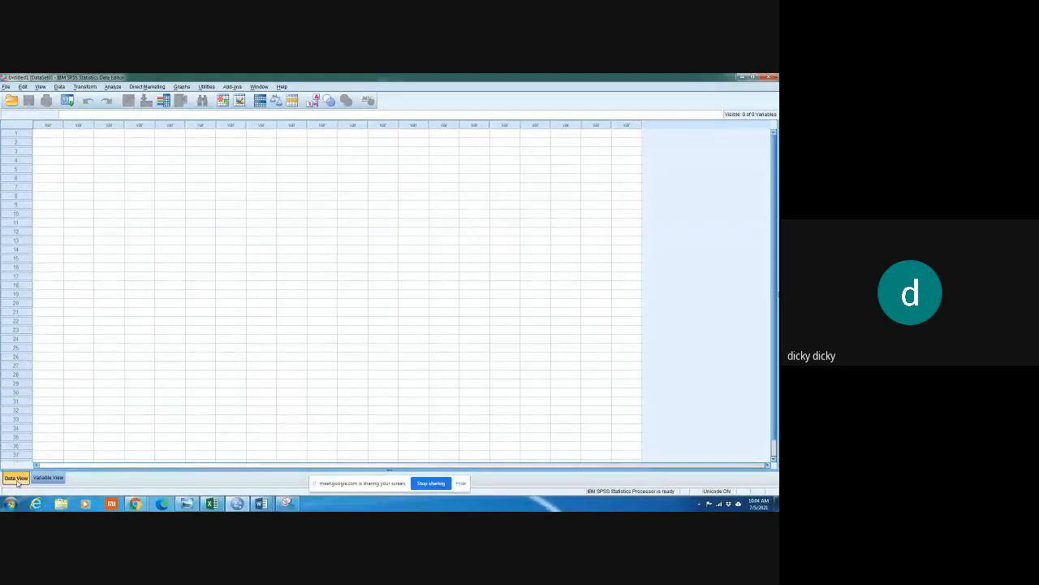
{"action": "left_click", "coordinate": [45, 136]}
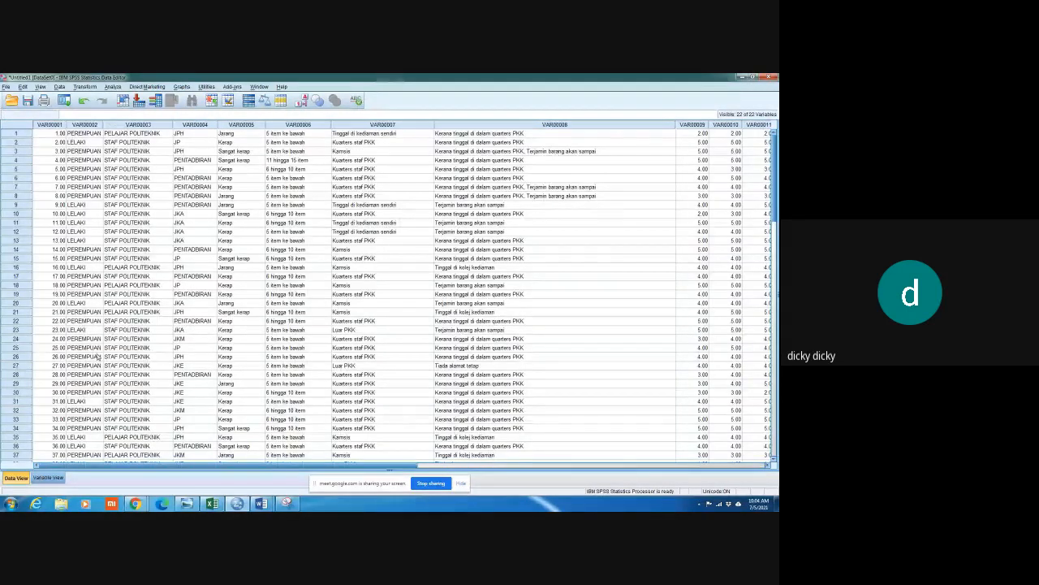
In Excel's RECODE sheet, copy the variable names in A2:V2 and paste them transposed down column Y starting at Y3
{"action": "left_click", "coordinate": [48, 477]}
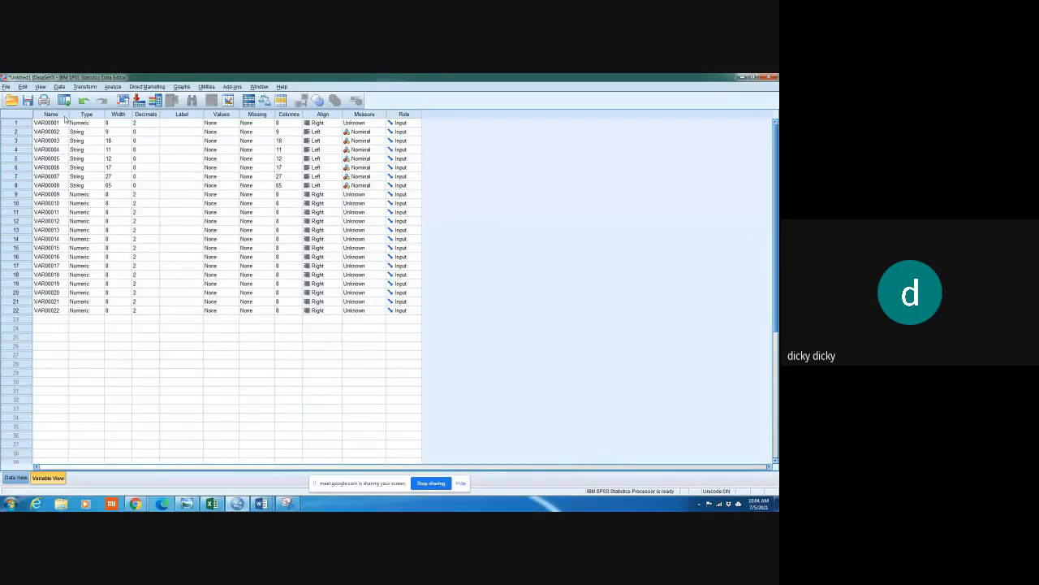
{"action": "key", "text": "alt+Tab"}
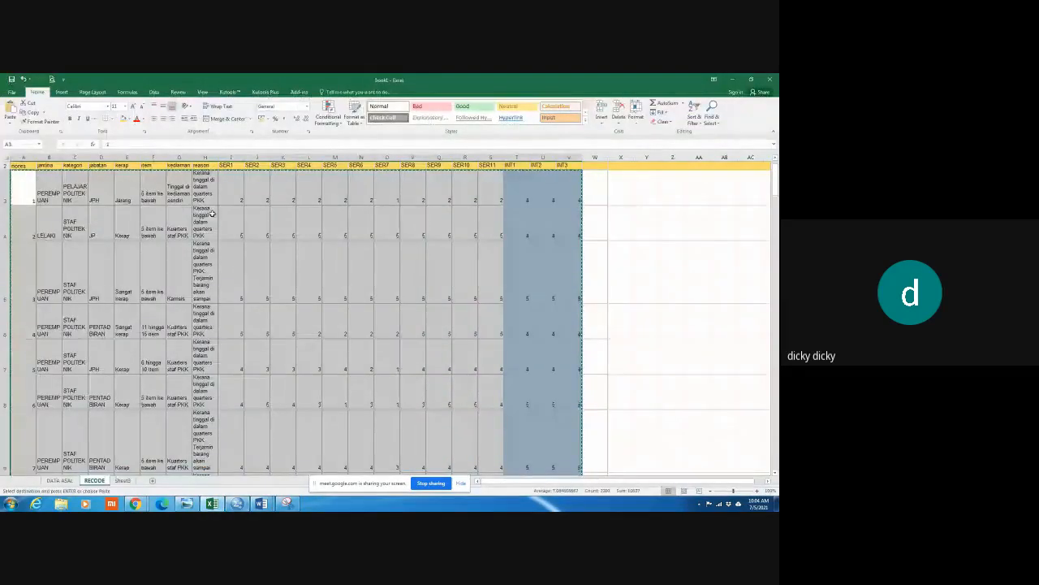
{"action": "left_click", "coordinate": [212, 213]}
{"action": "double_click", "coordinate": [370, 201]}
{"action": "scroll", "coordinate": [350, 209], "scroll_direction": "up", "scroll_amount": 1}
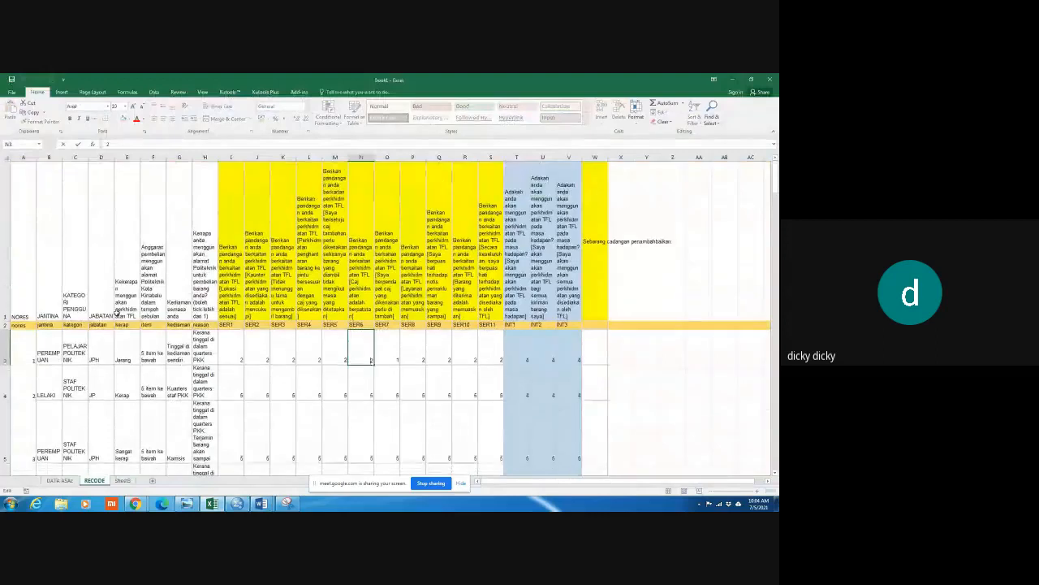
{"action": "left_click_drag", "start_coordinate": [14, 328], "coordinate": [568, 325]}
{"action": "right_click", "coordinate": [568, 325]}
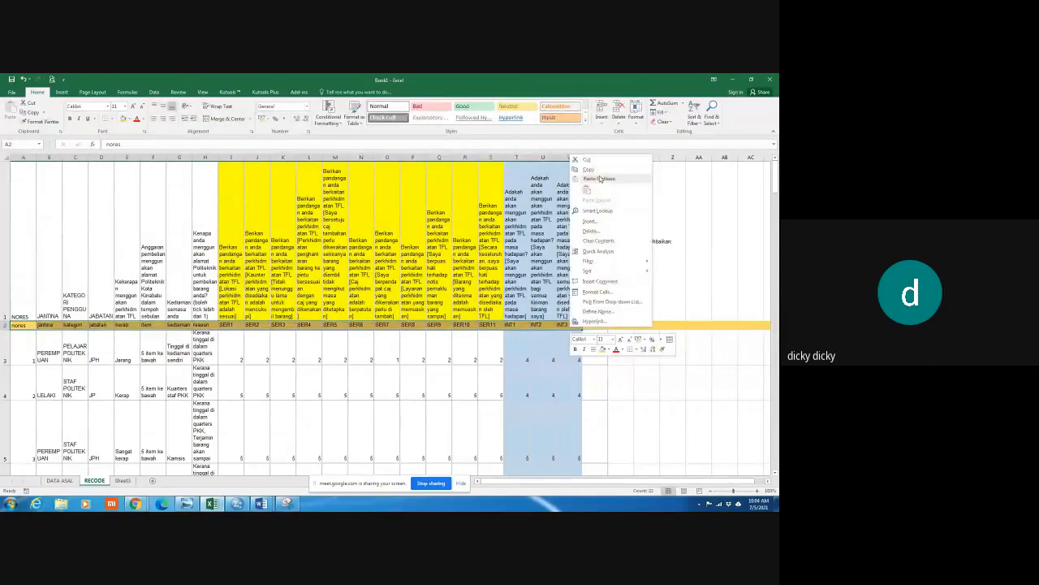
{"action": "left_click", "coordinate": [600, 171]}
{"action": "right_click", "coordinate": [646, 341]}
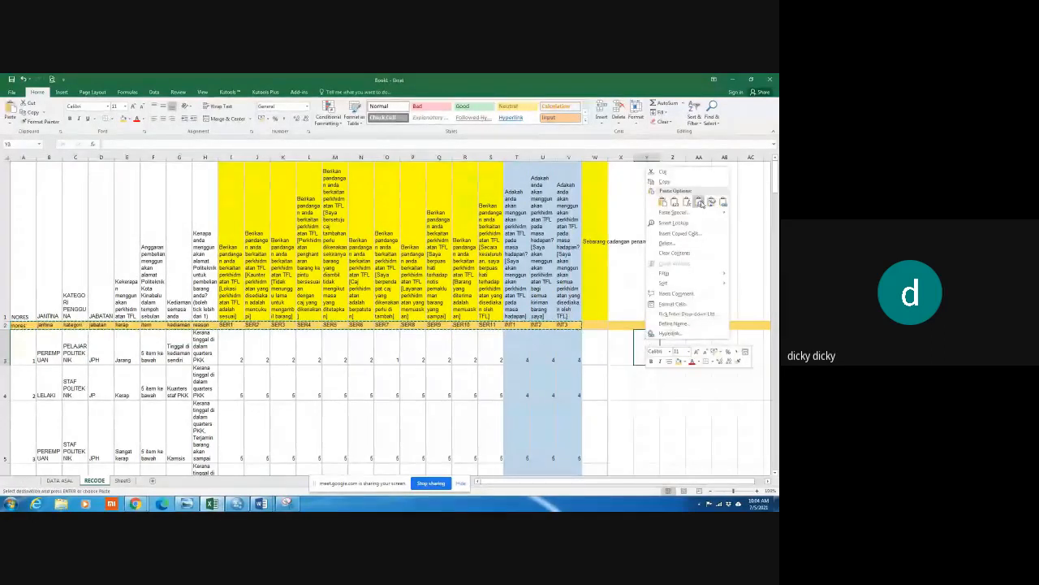
{"action": "left_click", "coordinate": [699, 204]}
Copy the transposed variable names from column Y and paste them into the Name column of the SPSS Variable View, starting at row 1
{"action": "right_click", "coordinate": [650, 361]}
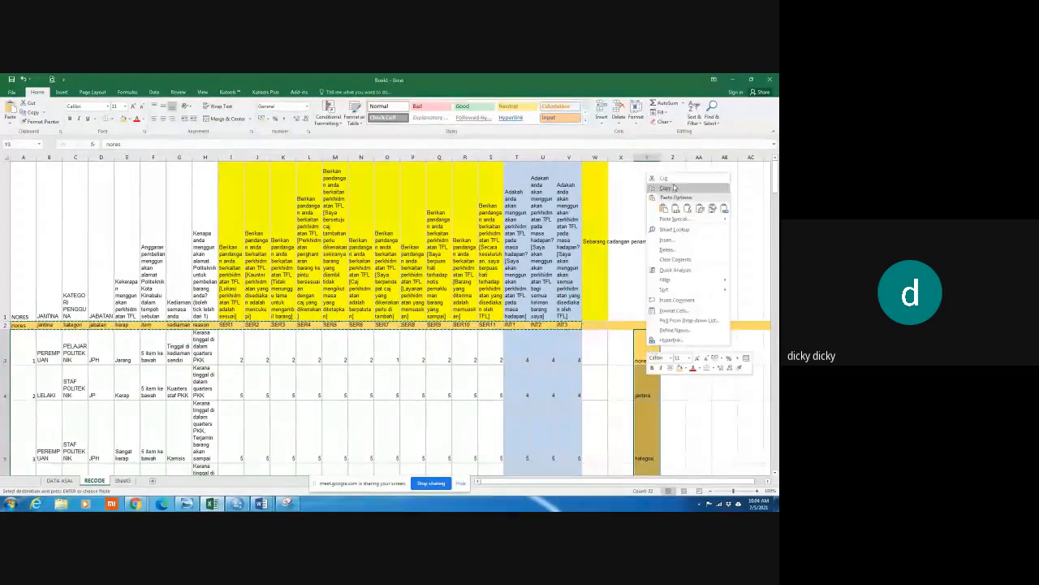
{"action": "left_click", "coordinate": [674, 189]}
{"action": "key", "text": "alt+Tab"}
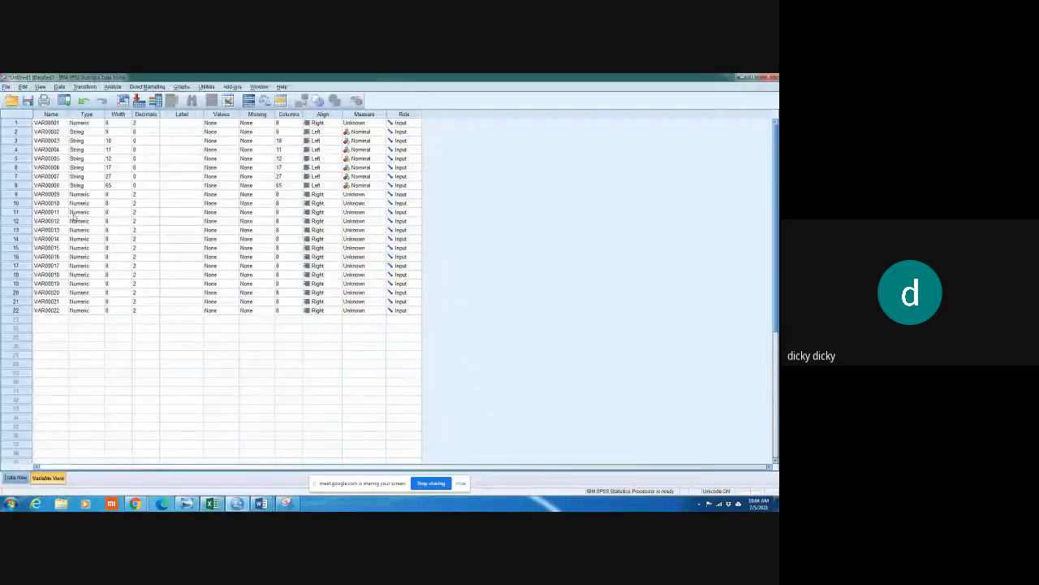
{"action": "left_click", "coordinate": [48, 123]}
{"action": "key", "text": "ctrl+v"}
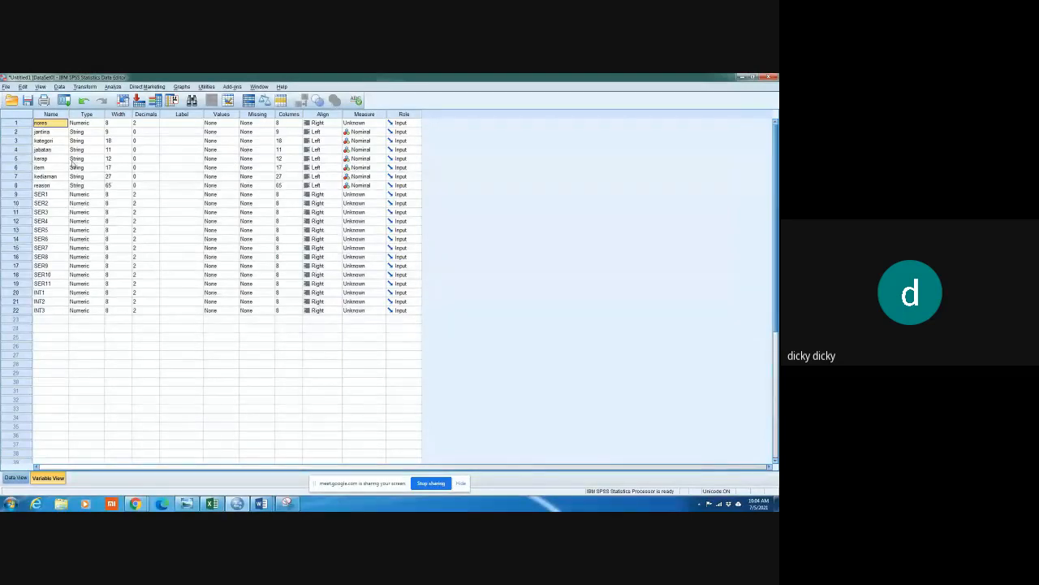
Set the measurement level of nores, jantina, kategori and jabatan to Nominal
{"action": "left_click", "coordinate": [367, 123]}
{"action": "left_click", "coordinate": [367, 149]}
{"action": "left_click", "coordinate": [362, 133]}
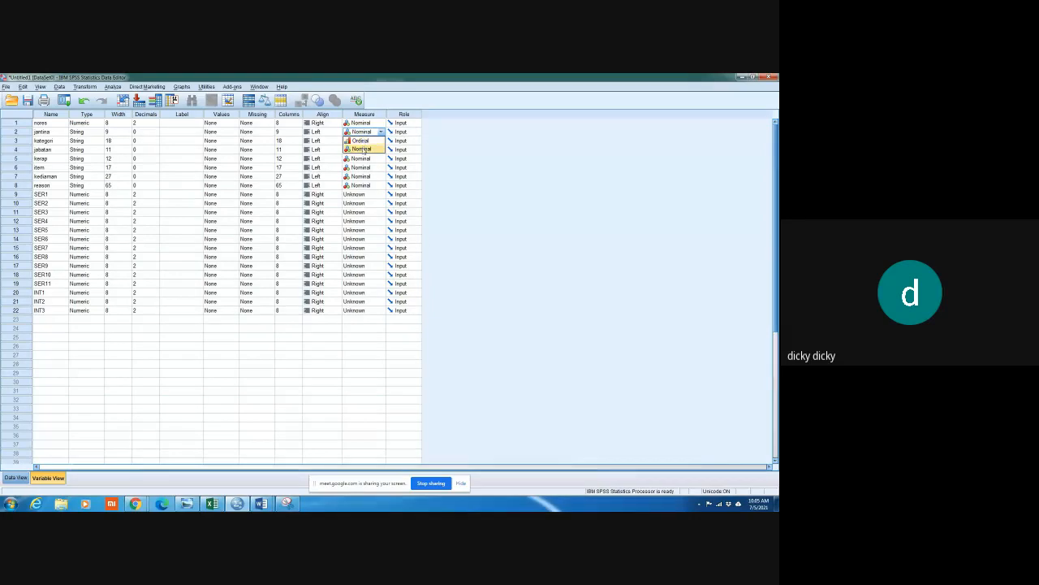
{"action": "left_click", "coordinate": [362, 149]}
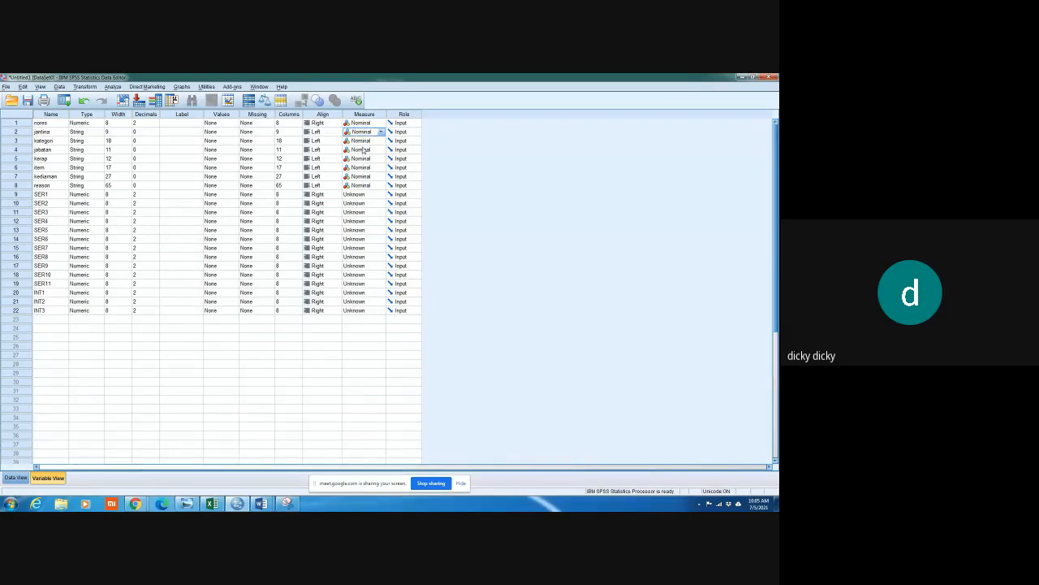
{"action": "left_click", "coordinate": [363, 142]}
{"action": "left_click", "coordinate": [362, 142]}
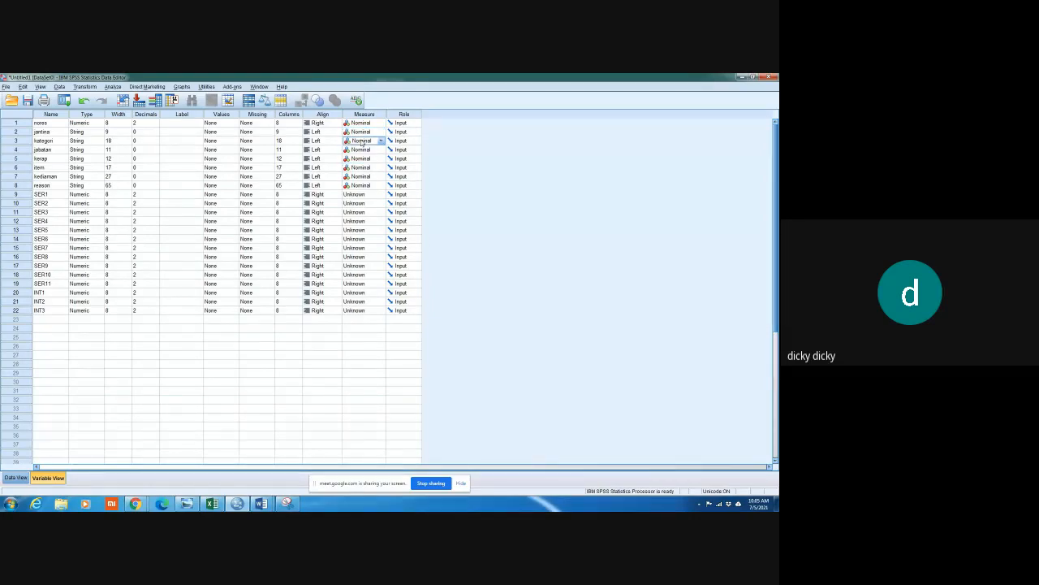
{"action": "left_click", "coordinate": [362, 153]}
{"action": "left_click", "coordinate": [364, 155]}
Set the measurement level of kerap and item to Ordinal
{"action": "left_click", "coordinate": [363, 159]}
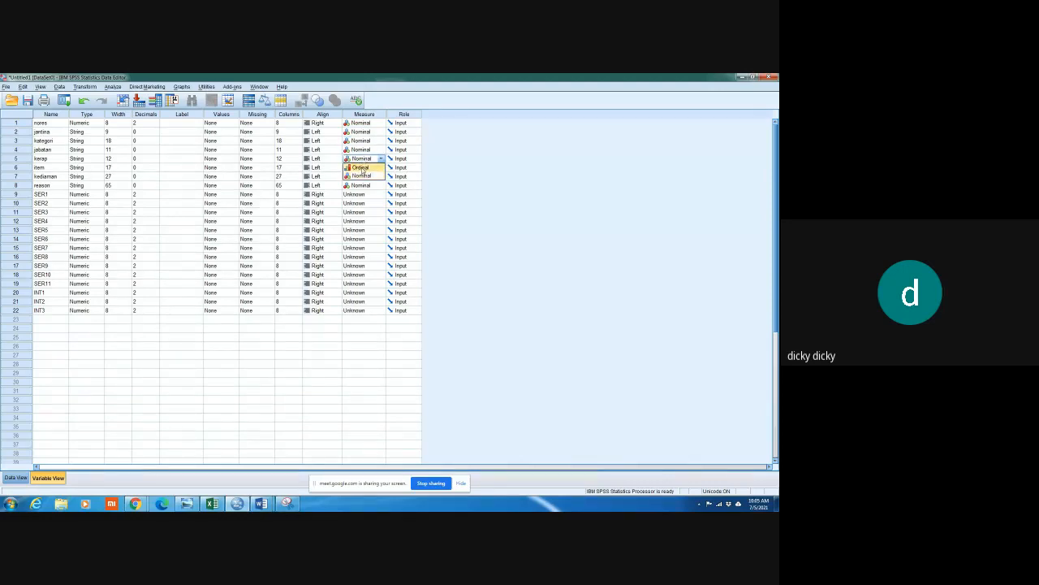
{"action": "left_click", "coordinate": [362, 168]}
{"action": "left_click", "coordinate": [363, 168]}
{"action": "left_click", "coordinate": [362, 177]}
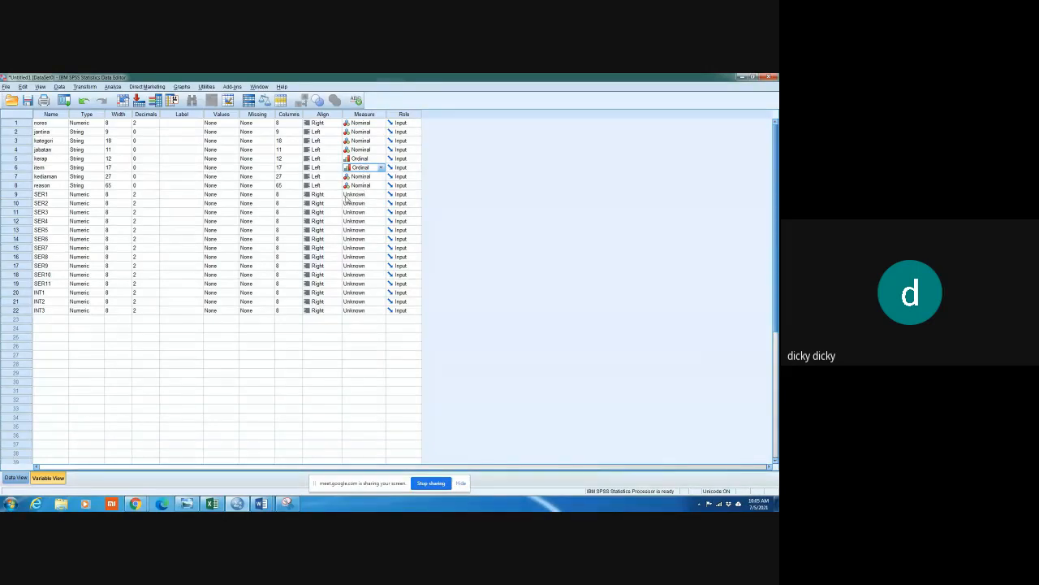
Set the measurement level of the variables SER1 through SER11 to Scale
{"action": "left_click", "coordinate": [42, 195]}
{"action": "left_click", "coordinate": [28, 197]}
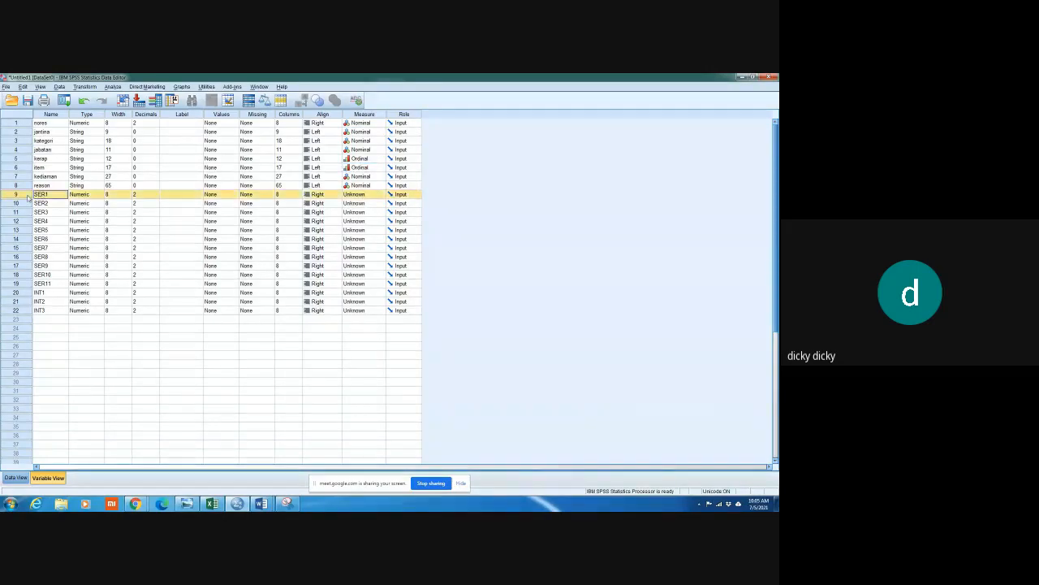
{"action": "left_click", "coordinate": [367, 198]}
{"action": "left_click", "coordinate": [367, 203]}
{"action": "left_click", "coordinate": [367, 203]}
{"action": "left_click", "coordinate": [367, 212]}
{"action": "left_click", "coordinate": [367, 211]}
{"action": "left_click", "coordinate": [367, 221]}
{"action": "left_click", "coordinate": [367, 221]}
{"action": "left_click", "coordinate": [367, 230]}
{"action": "left_click", "coordinate": [367, 230]}
{"action": "left_click", "coordinate": [367, 239]}
{"action": "left_click", "coordinate": [367, 239]}
{"action": "left_click", "coordinate": [367, 248]}
{"action": "left_click", "coordinate": [367, 248]}
{"action": "left_click", "coordinate": [366, 256]}
{"action": "left_click", "coordinate": [367, 256]}
{"action": "left_click", "coordinate": [367, 265]}
{"action": "left_click", "coordinate": [367, 266]}
{"action": "left_click", "coordinate": [367, 274]}
{"action": "left_click", "coordinate": [367, 278]}
{"action": "left_click", "coordinate": [367, 278]}
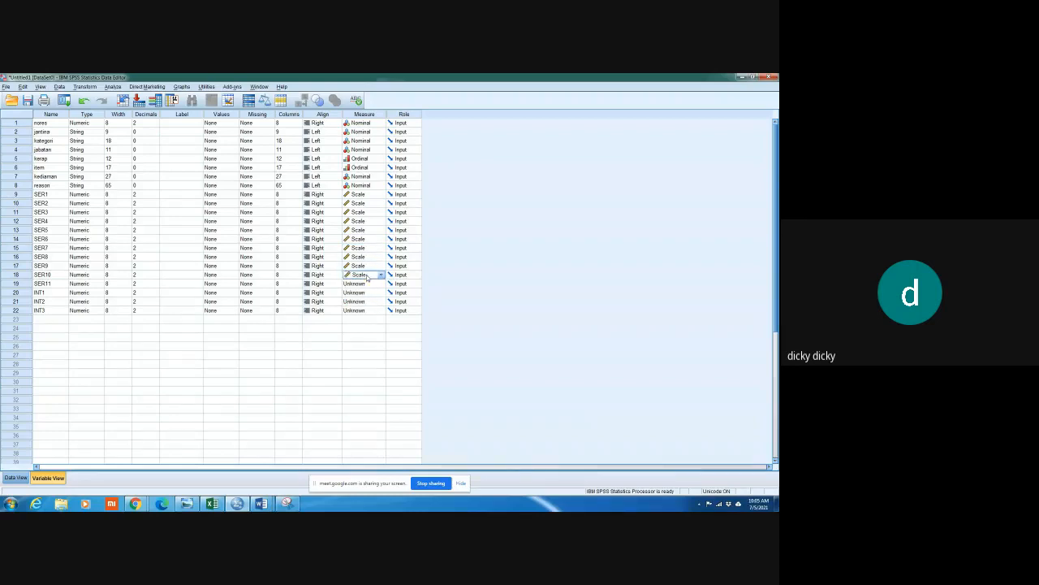
{"action": "left_click", "coordinate": [369, 283]}
{"action": "left_click", "coordinate": [369, 288]}
Set the measurement level of INT1, INT2 and INT3 to Scale
{"action": "left_click", "coordinate": [367, 293]}
{"action": "left_click", "coordinate": [368, 296]}
{"action": "left_click", "coordinate": [366, 301]}
{"action": "left_click", "coordinate": [366, 305]}
{"action": "left_click", "coordinate": [362, 311]}
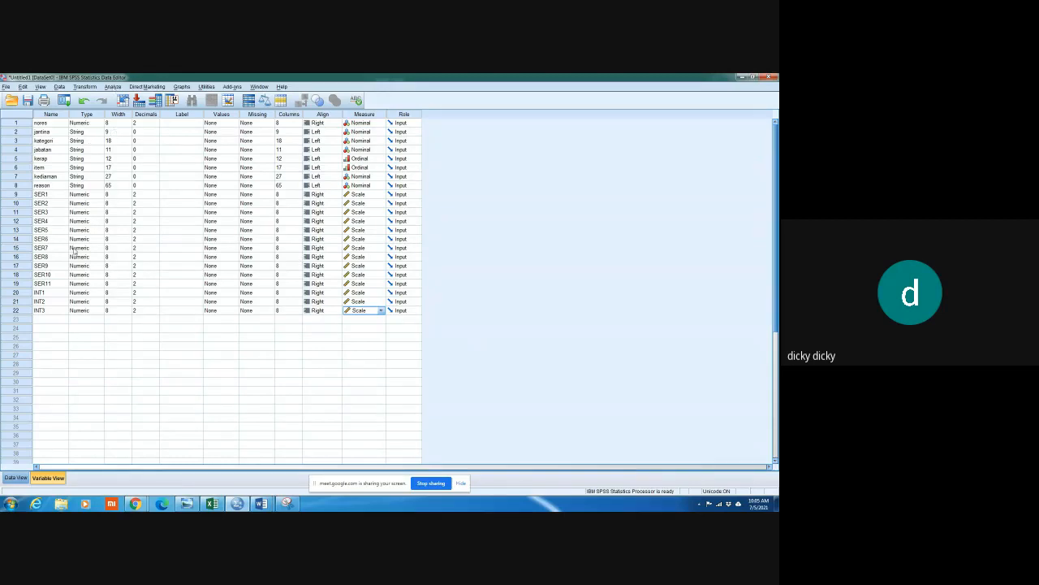
Switch to Chrome, search Google in a new tab for the author's name with "jasem", and open the JASEM journal's archive page
{"action": "key", "text": "alt+Tab"}
{"action": "key", "text": "alt+Tab"}
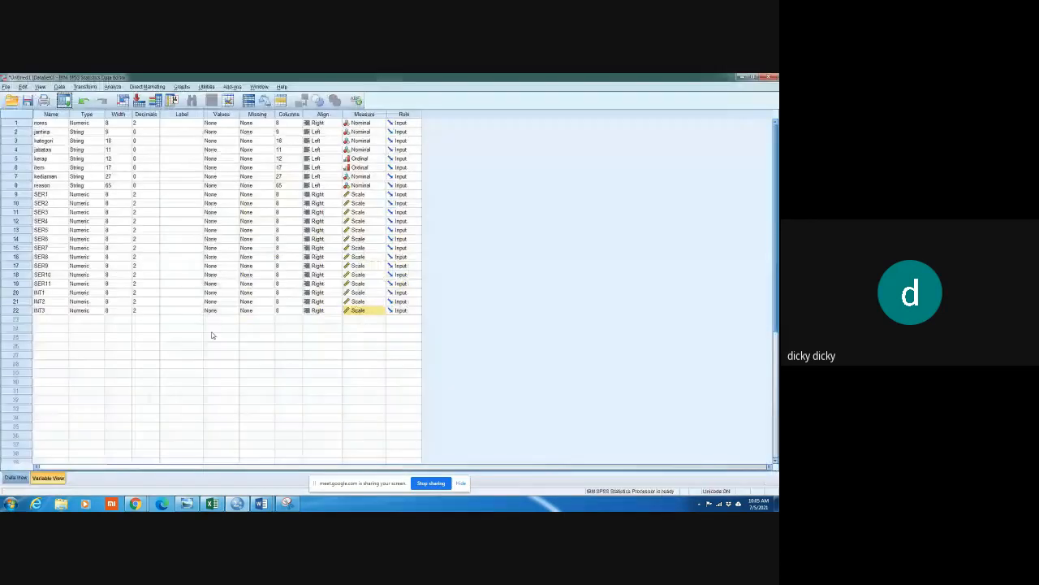
{"action": "left_click", "coordinate": [210, 504]}
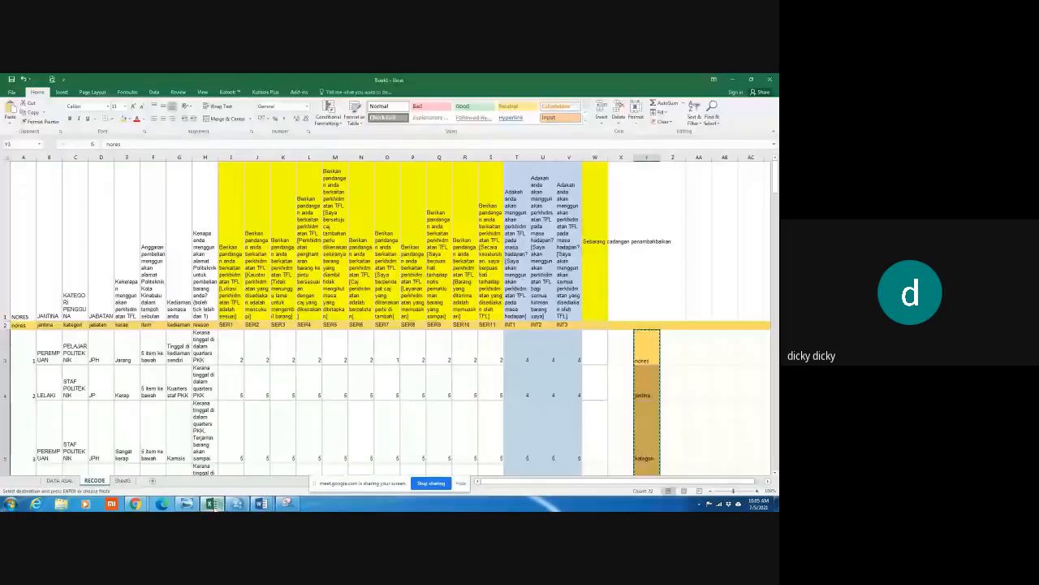
{"action": "mouse_move", "coordinate": [237, 504]}
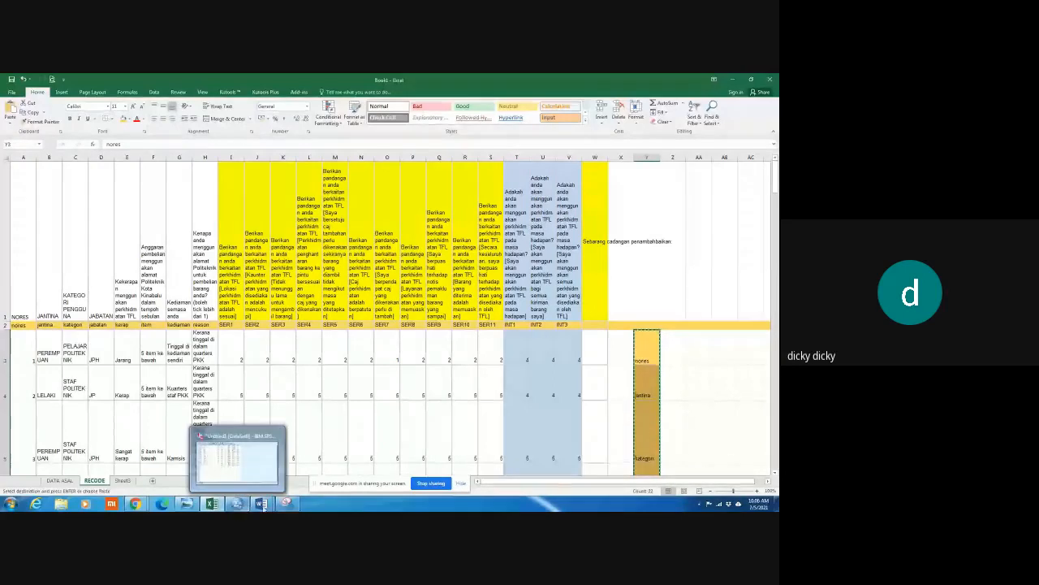
{"action": "mouse_move", "coordinate": [140, 504]}
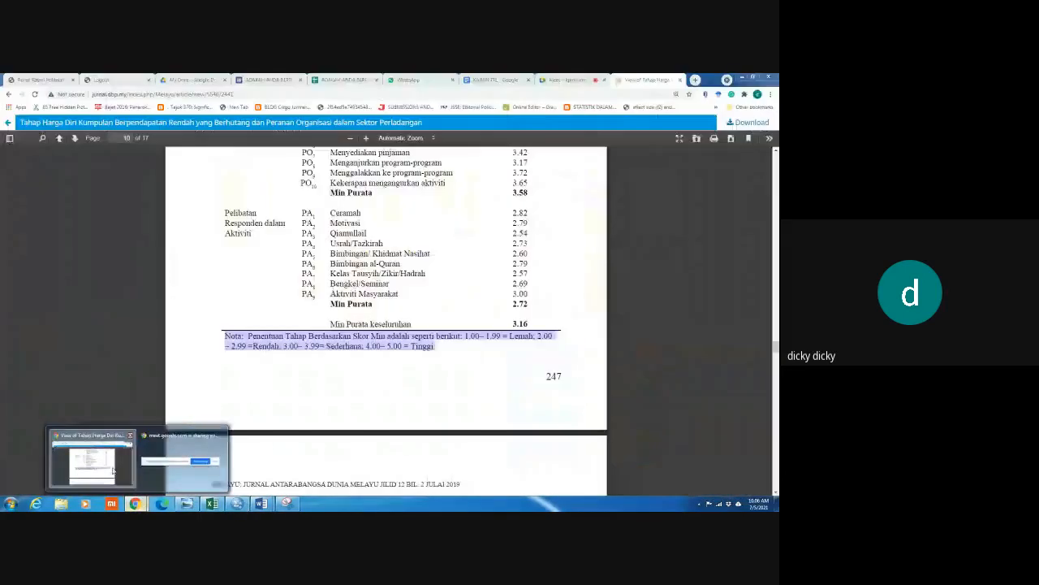
{"action": "left_click", "coordinate": [120, 463]}
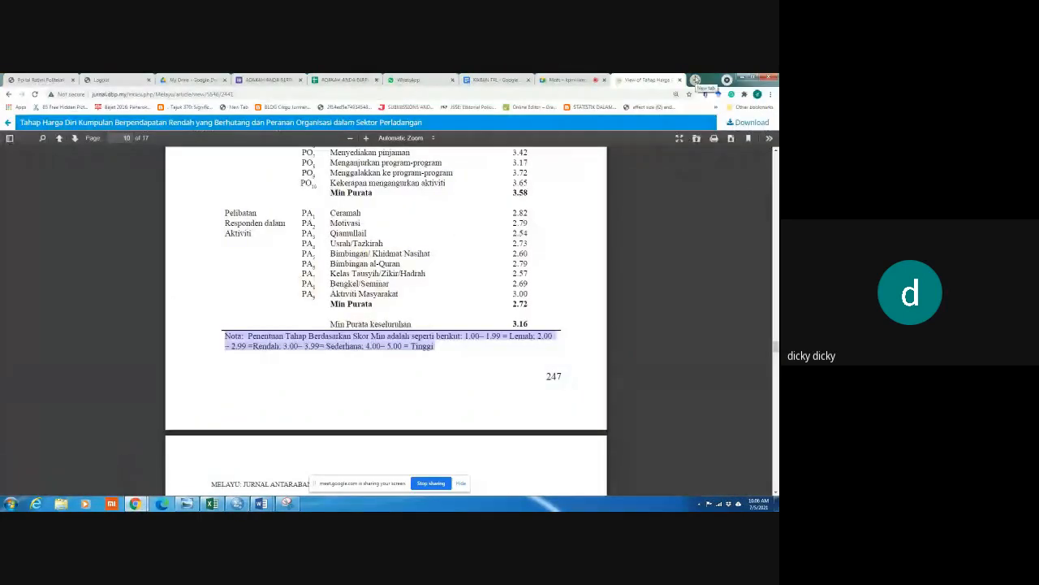
{"action": "left_click", "coordinate": [695, 79]}
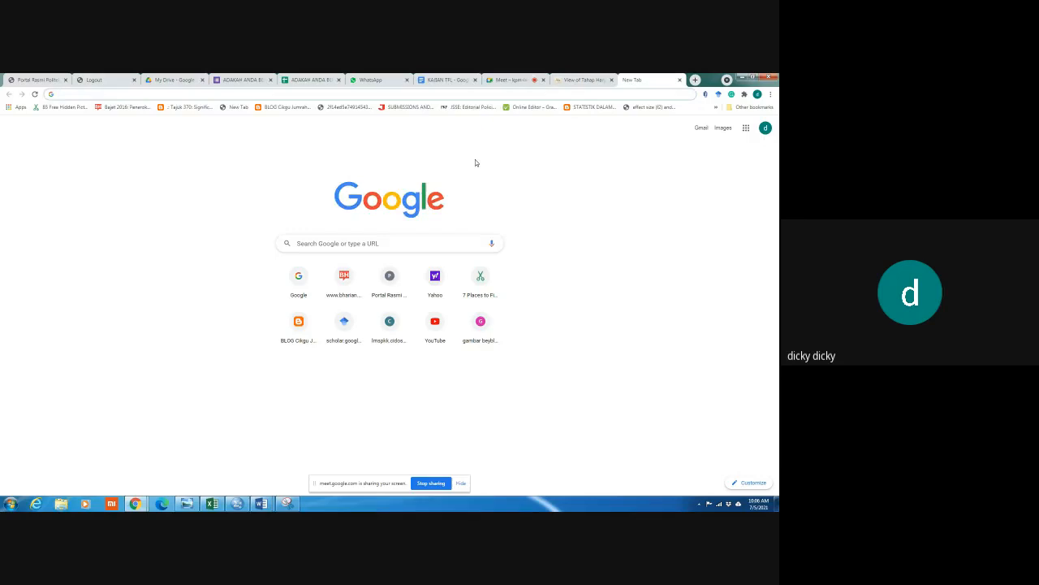
{"action": "type", "text": "dicky"}
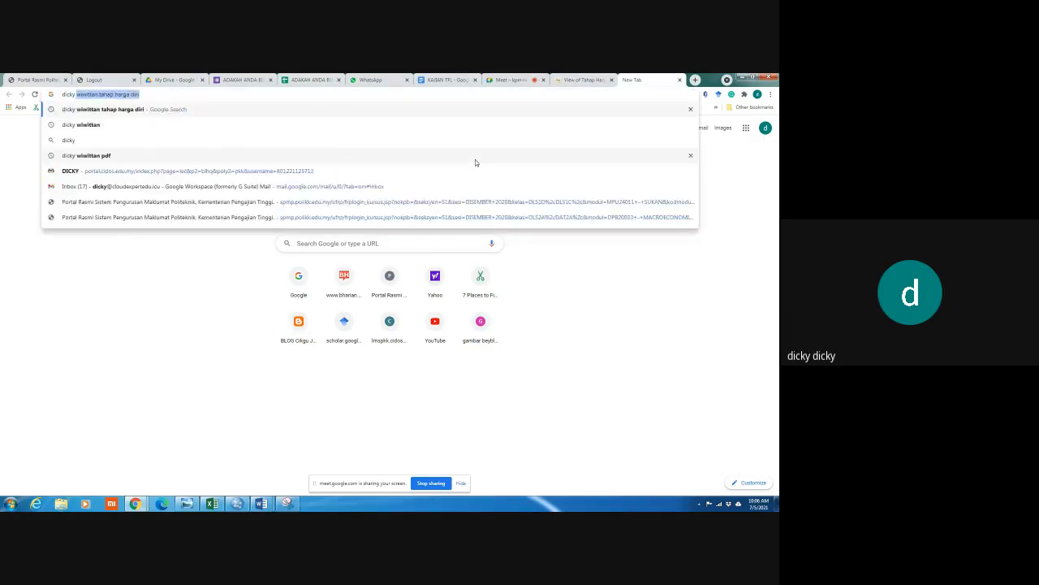
{"action": "type", "text": " wiwittan"}
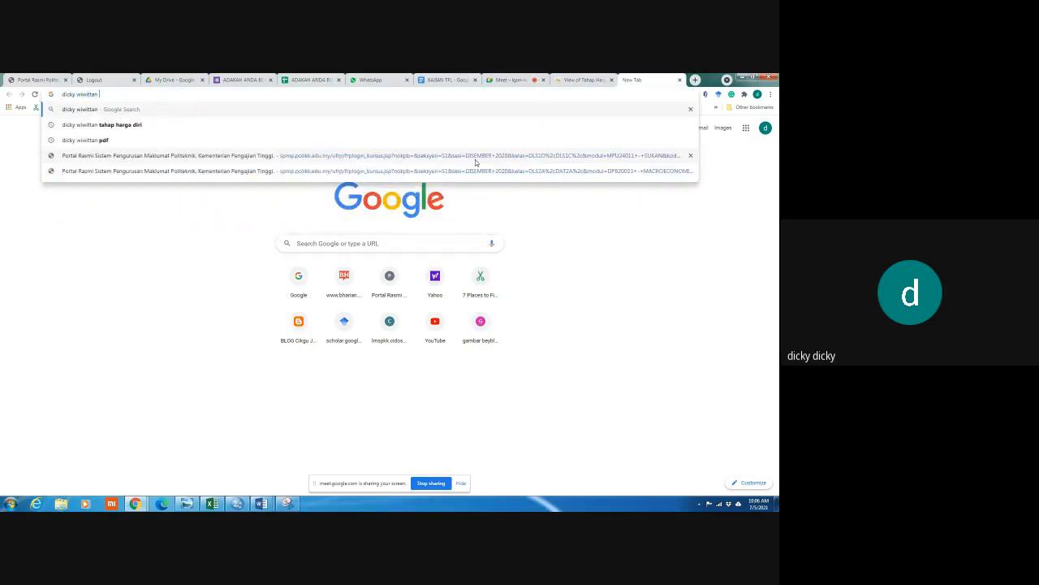
{"action": "type", "text": " jase"}
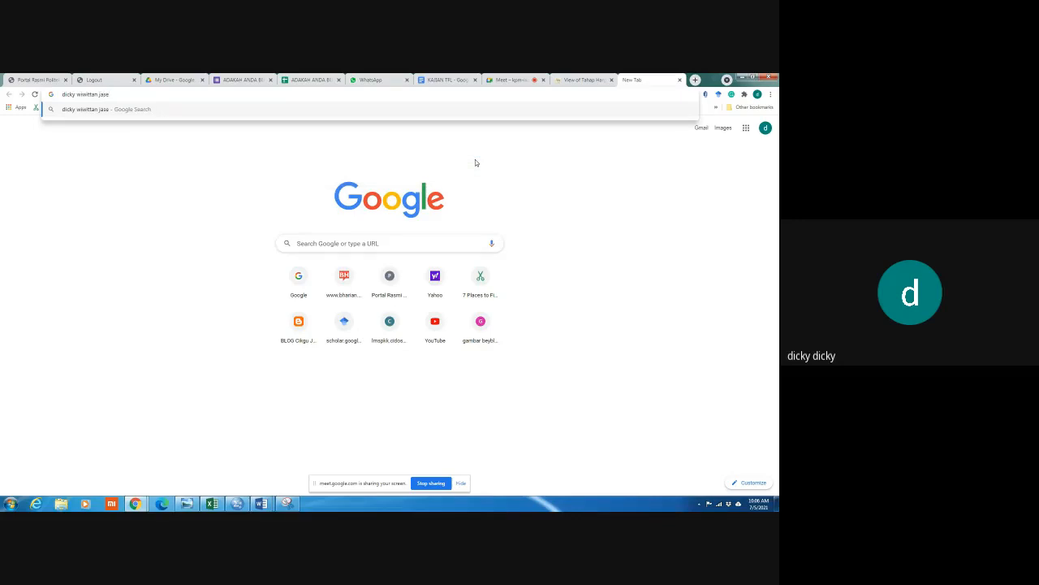
{"action": "type", "text": "m"}
{"action": "key", "text": "Return"}
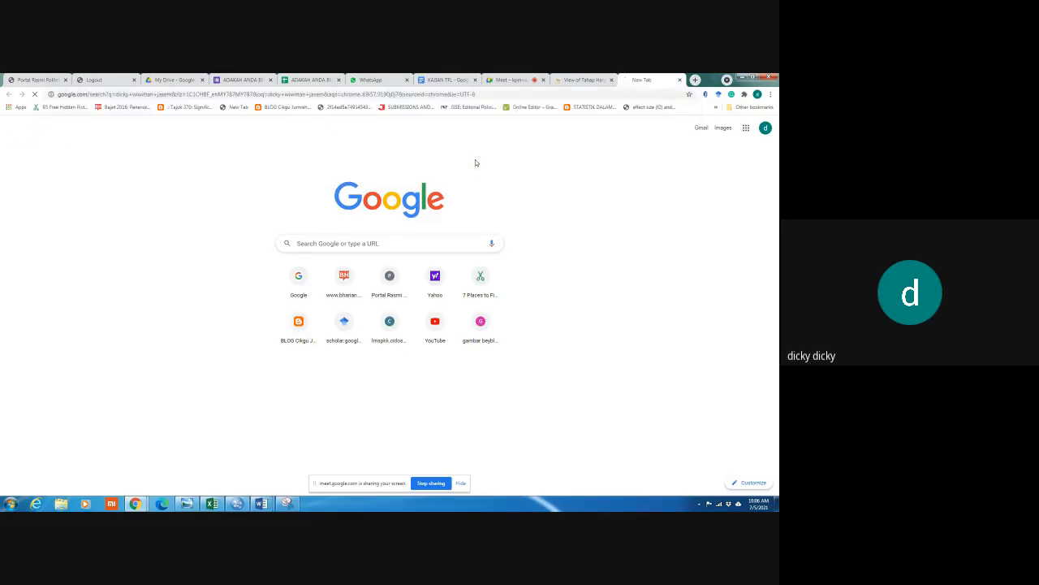
{"action": "left_click", "coordinate": [144, 207]}
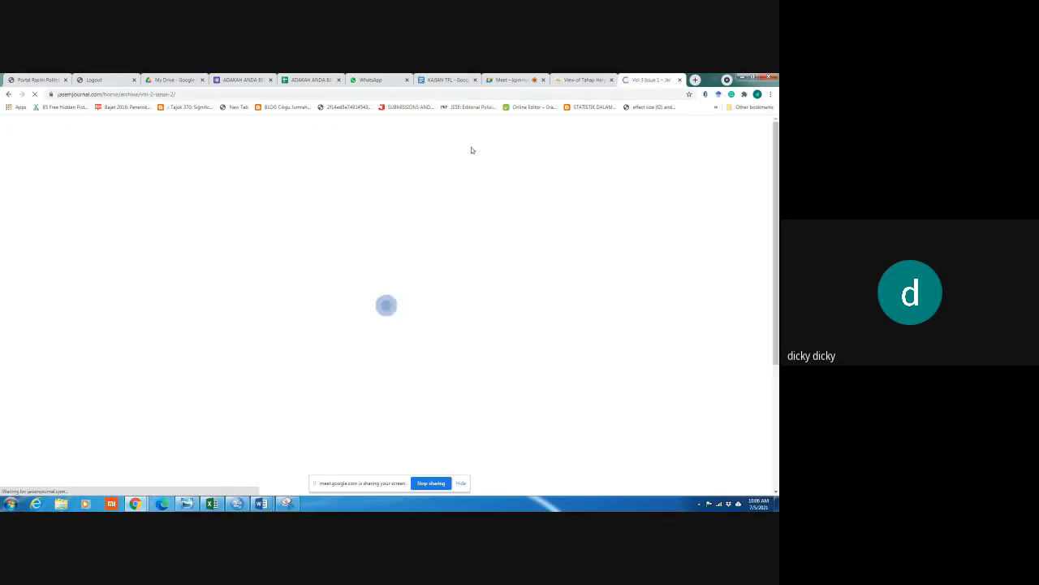
In another new tab, search Google for "jurnal ekonomi malaysia" together with the author's name
{"action": "left_click", "coordinate": [695, 80]}
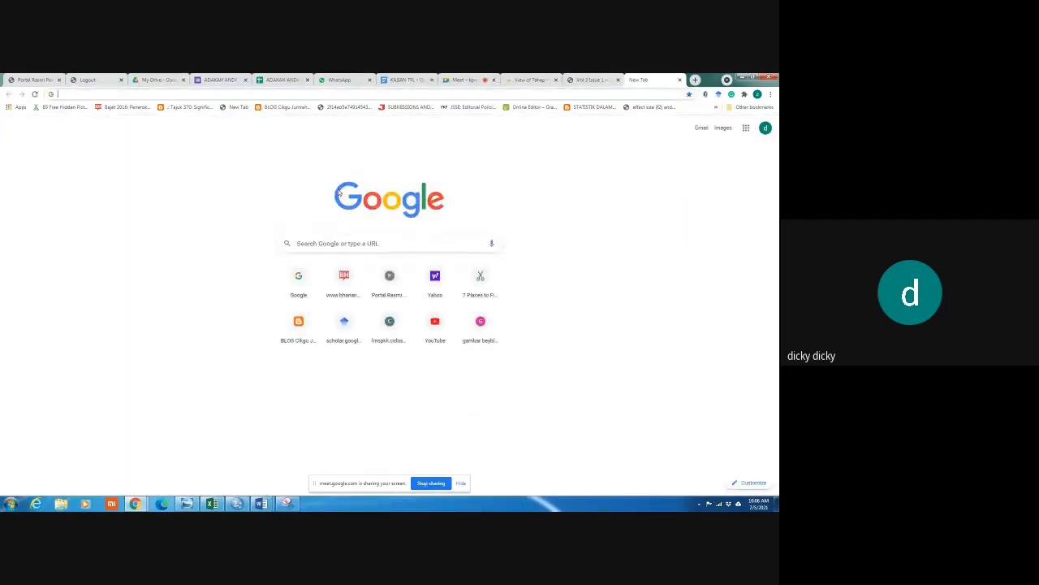
{"action": "type", "text": "jurnal"}
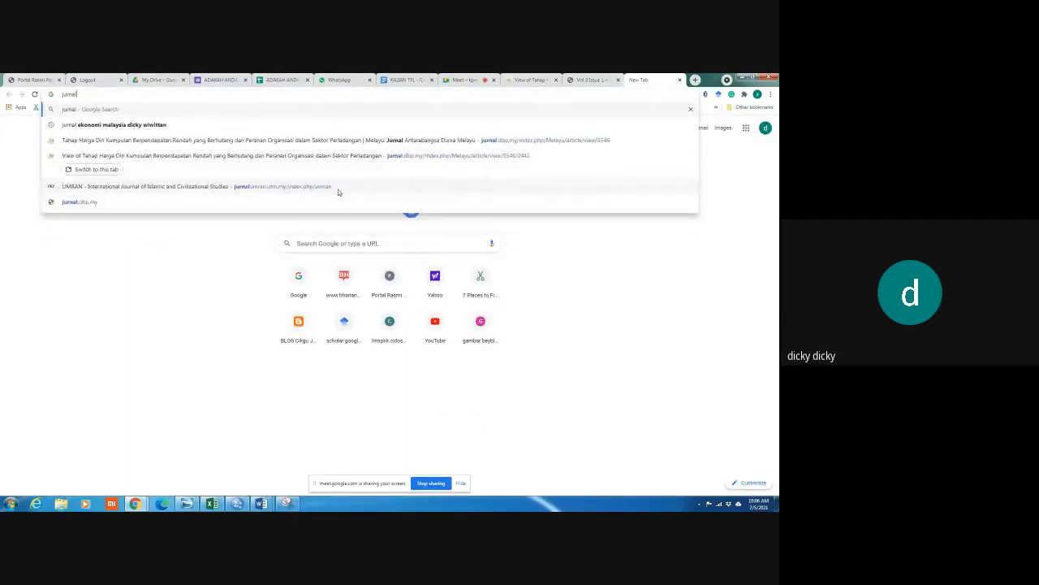
{"action": "type", "text": " ekonomi"}
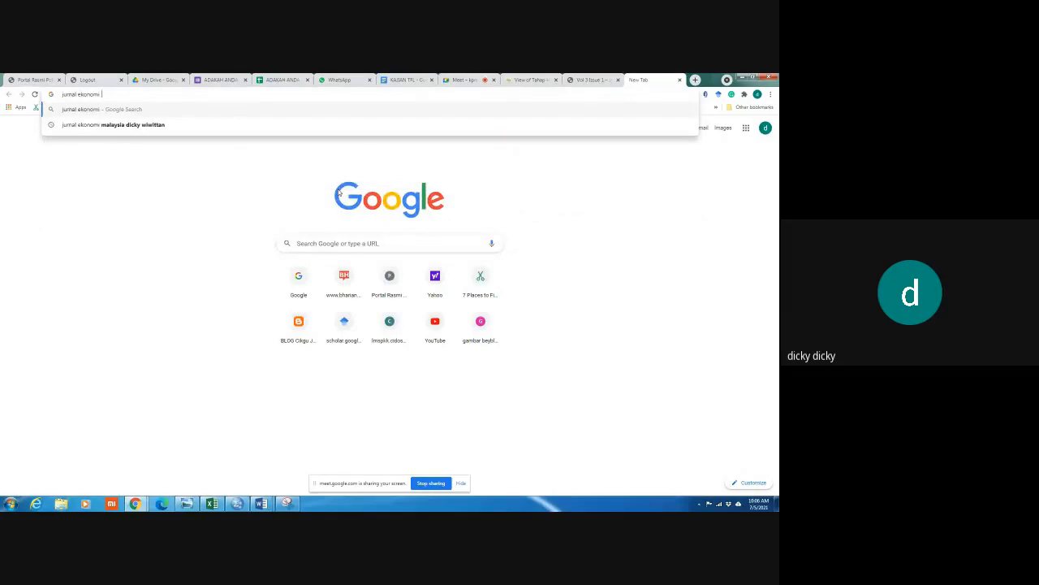
{"action": "left_click", "coordinate": [162, 126]}
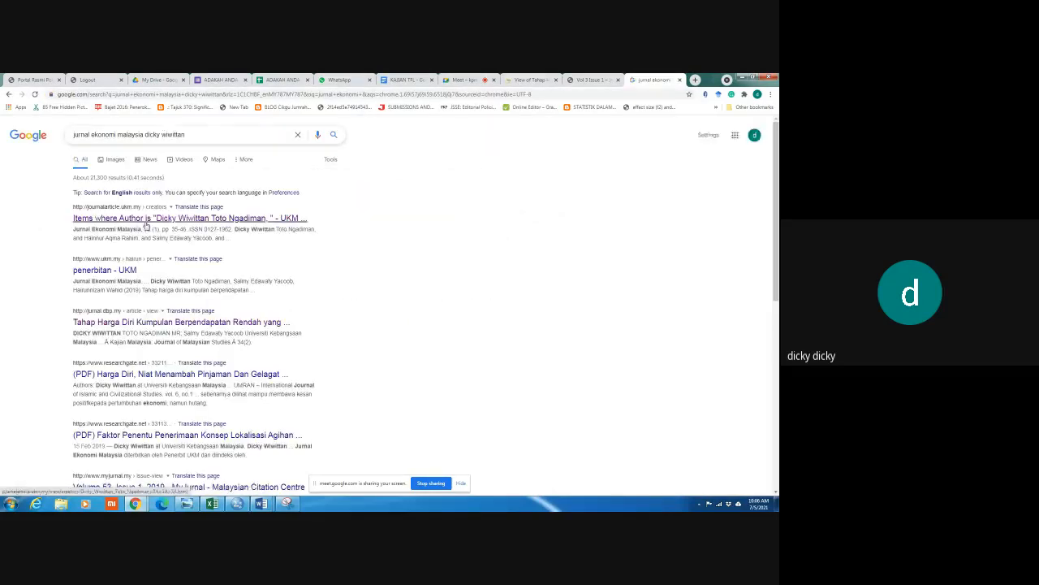
Open the author's listing in the UKM Journal Article Repository and view the PDF of the 2019 Jurnal Ekonomi Malaysia article on B40 households
{"action": "left_click", "coordinate": [147, 219]}
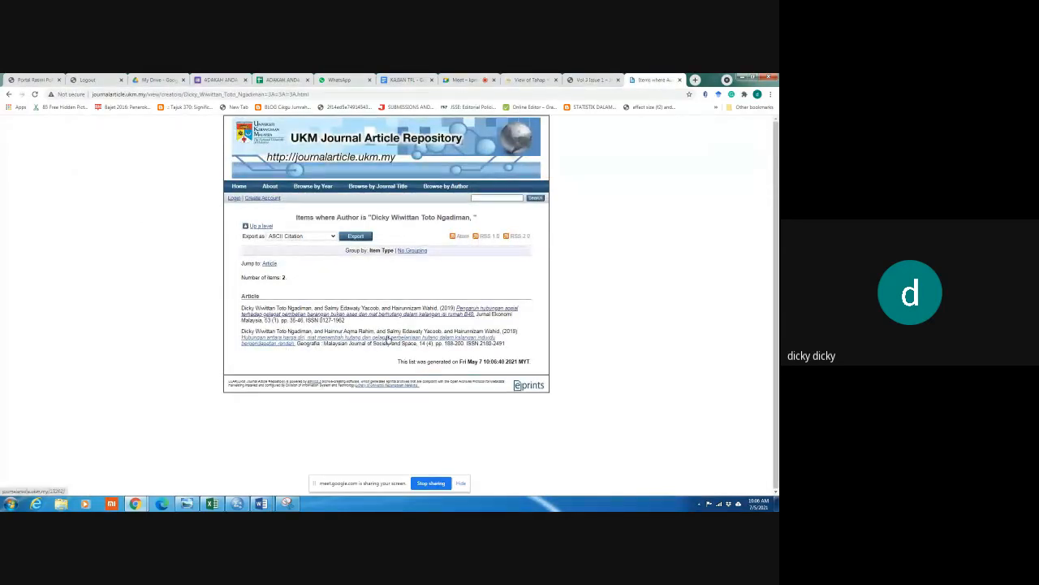
{"action": "left_click", "coordinate": [380, 319]}
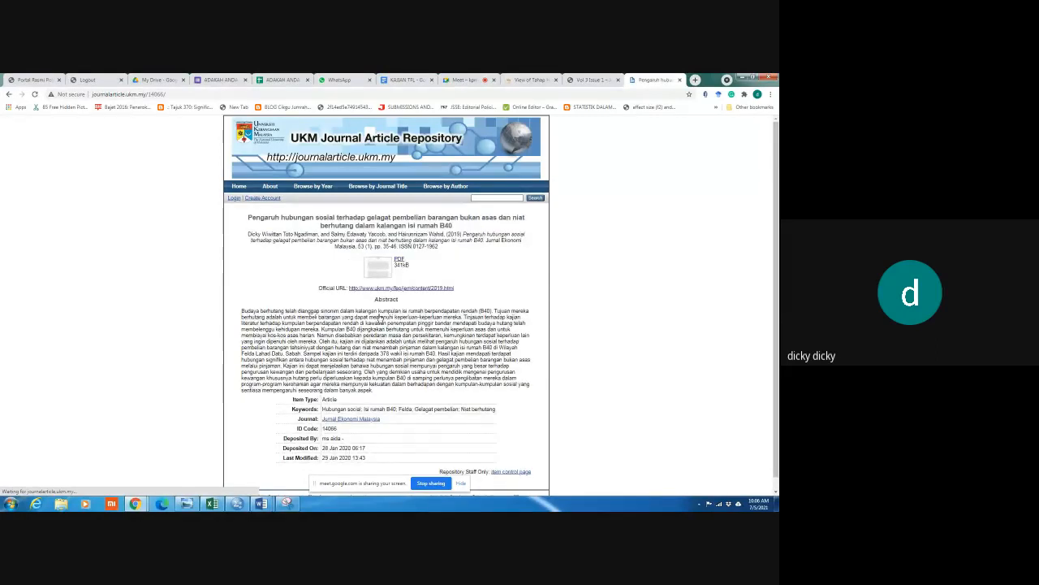
{"action": "left_click", "coordinate": [401, 260]}
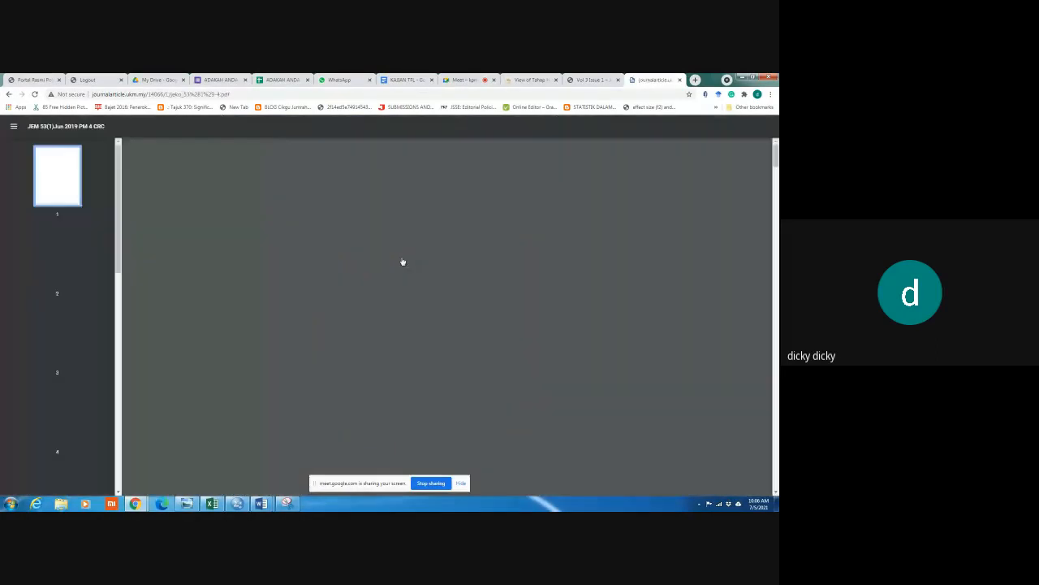
Examine the respondent profile table, Jadual 1, on page 7 of the article PDF at 200% magnification
{"action": "scroll", "coordinate": [341, 325], "scroll_direction": "down", "scroll_amount": 2}
{"action": "scroll", "coordinate": [48, 365], "scroll_direction": "down", "scroll_amount": 4}
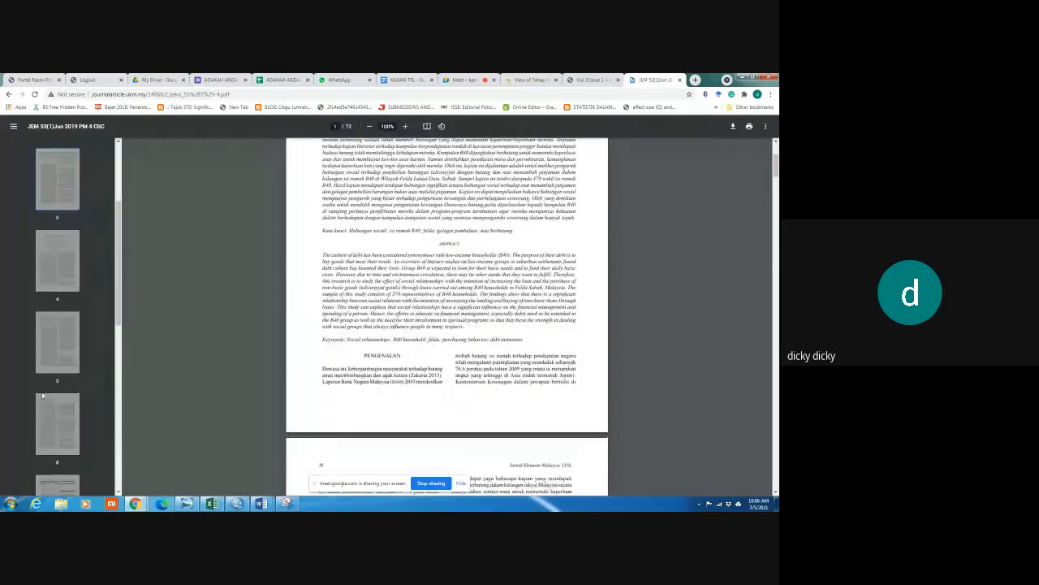
{"action": "left_click", "coordinate": [57, 262]}
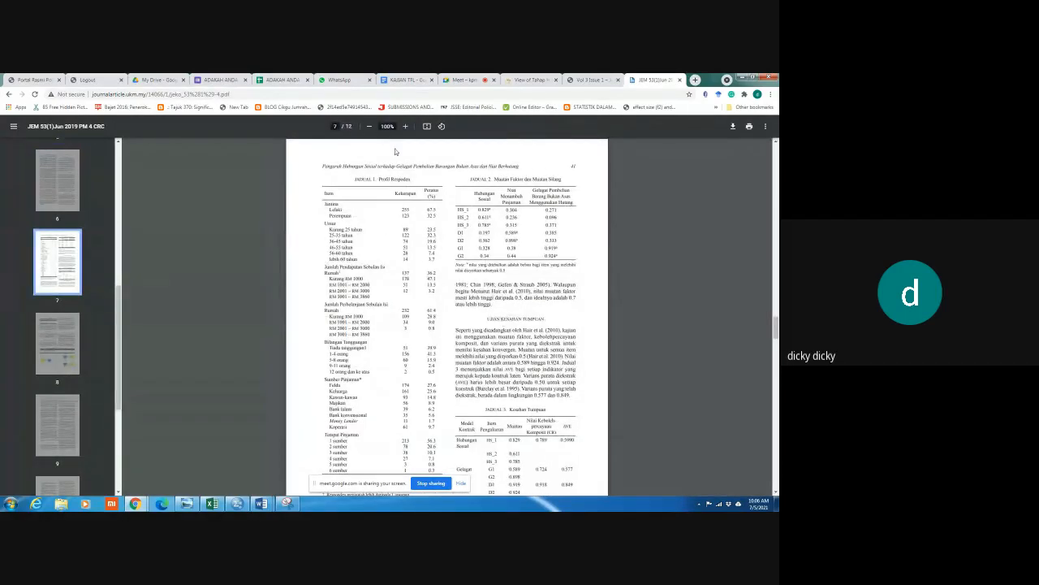
{"action": "left_click", "coordinate": [406, 126]}
{"action": "left_click", "coordinate": [405, 126]}
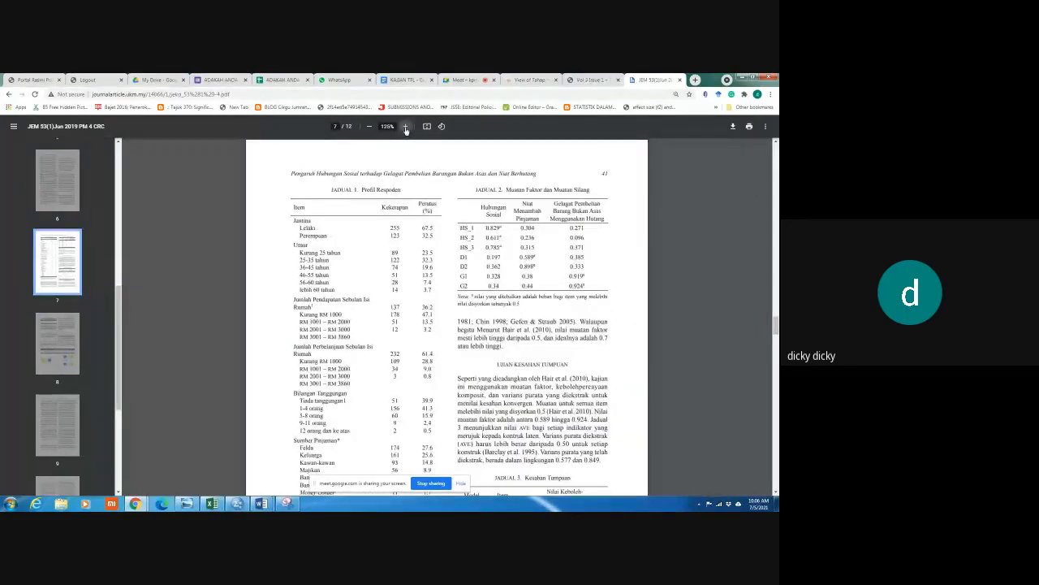
{"action": "left_click", "coordinate": [405, 126]}
{"action": "left_click", "coordinate": [405, 126]}
{"action": "left_click", "coordinate": [405, 126]}
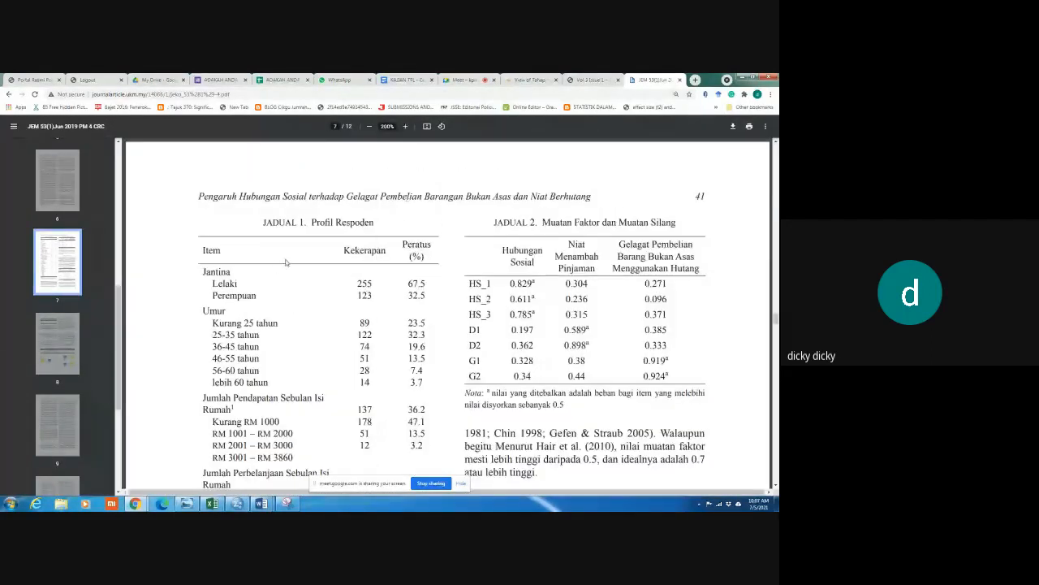
{"action": "scroll", "coordinate": [284, 262], "scroll_direction": "down", "scroll_amount": 1}
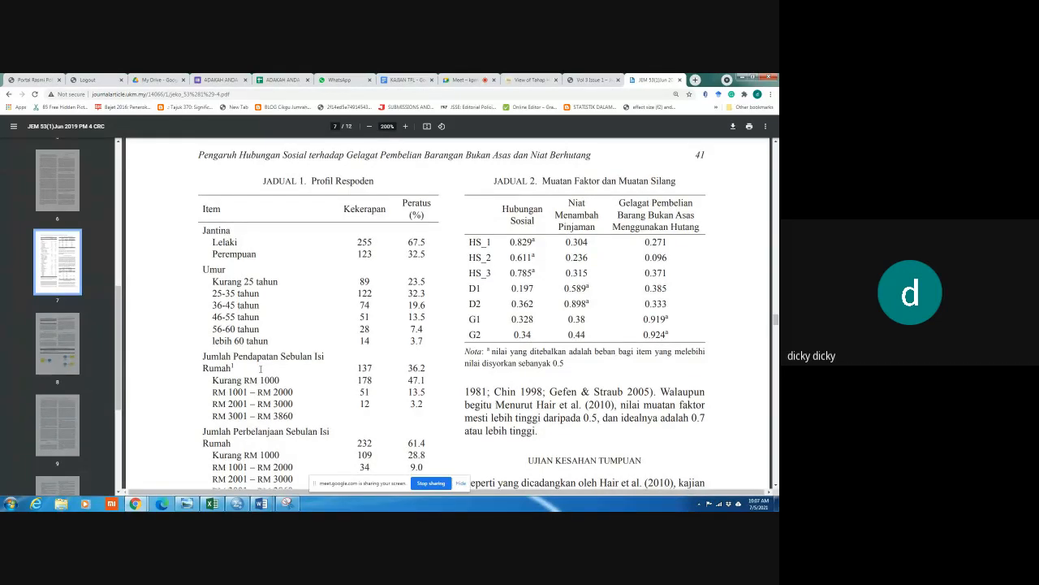
{"action": "scroll", "coordinate": [258, 370], "scroll_direction": "down", "scroll_amount": 1}
{"action": "scroll", "coordinate": [261, 369], "scroll_direction": "down", "scroll_amount": 4}
{"action": "scroll", "coordinate": [261, 370], "scroll_direction": "up", "scroll_amount": 7}
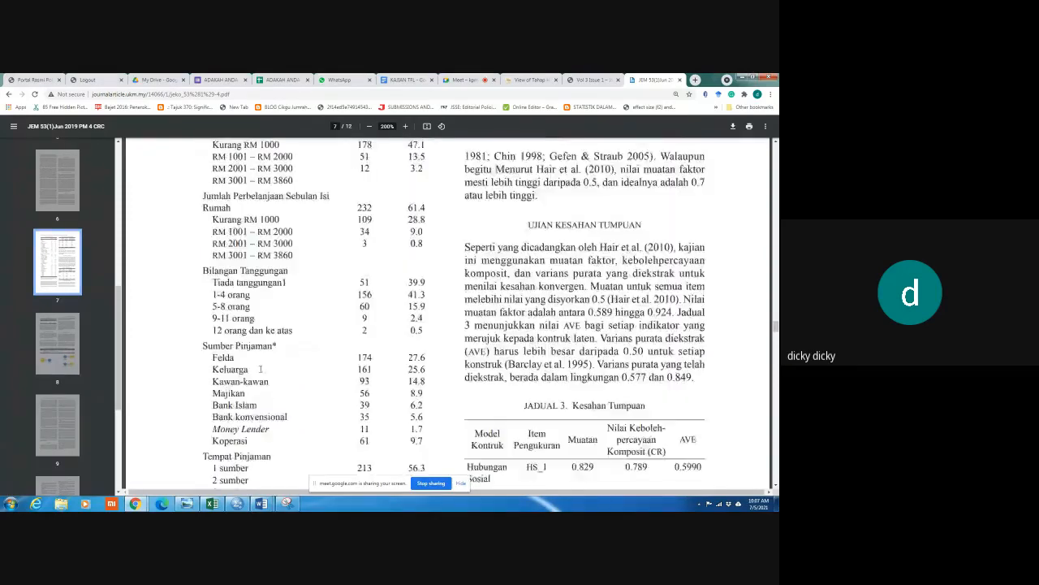
Switch to the SPSS Data Editor and bring up the available analysis procedures
{"action": "key", "text": "alt+Tab"}
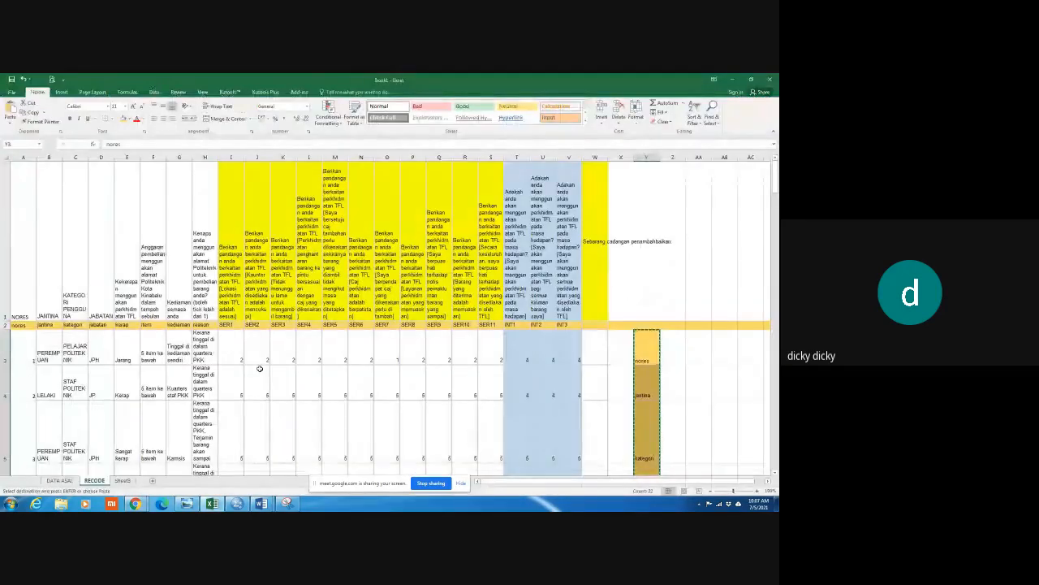
{"action": "key", "text": "alt+Tab"}
{"action": "left_click", "coordinate": [237, 503]}
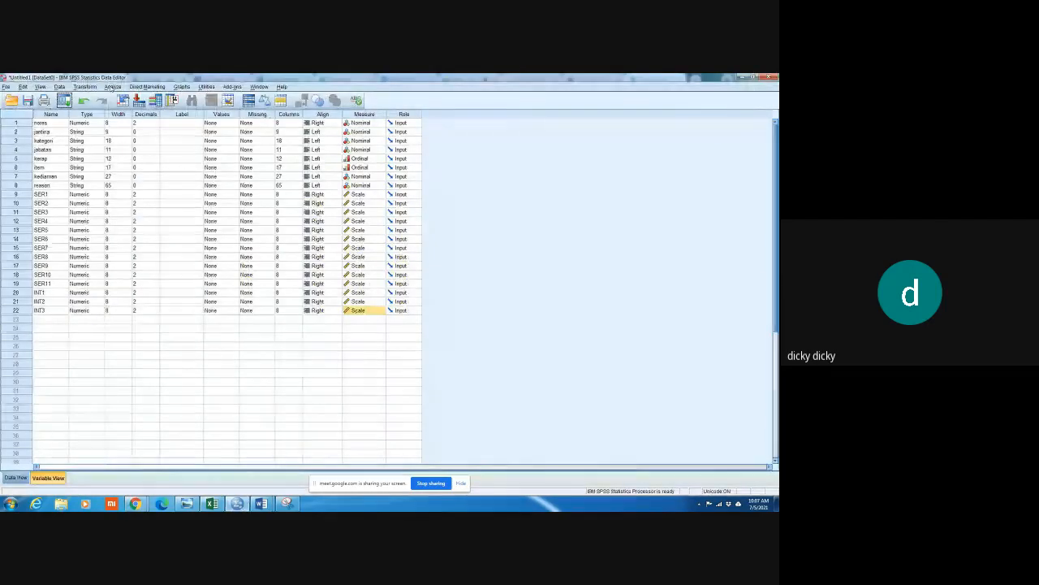
{"action": "left_click", "coordinate": [113, 86]}
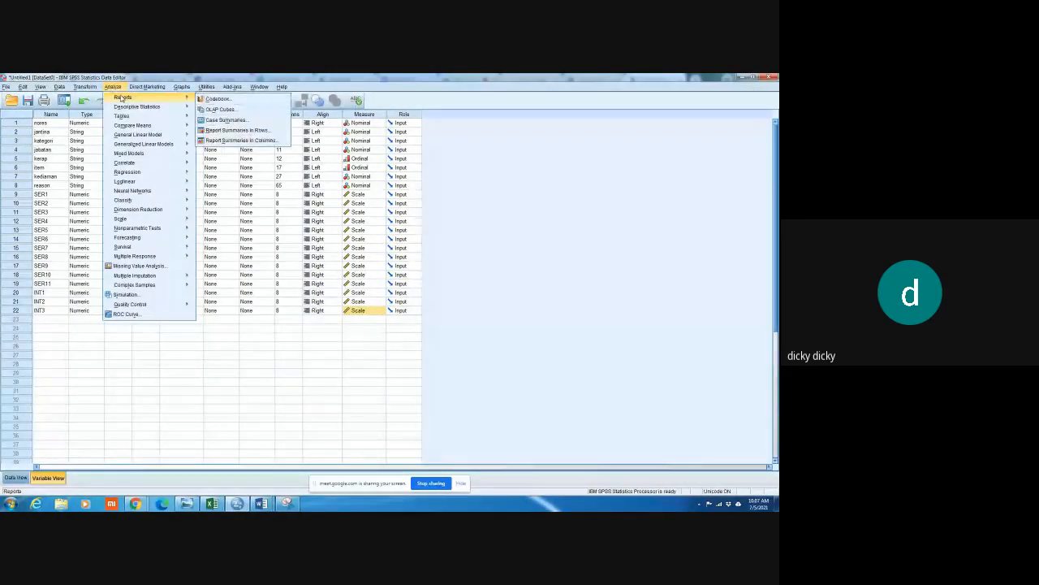
Run a Frequencies analysis on the variables jantina, kategori, jabatan, kerap, item, kediaman and reason
{"action": "mouse_move", "coordinate": [126, 107]}
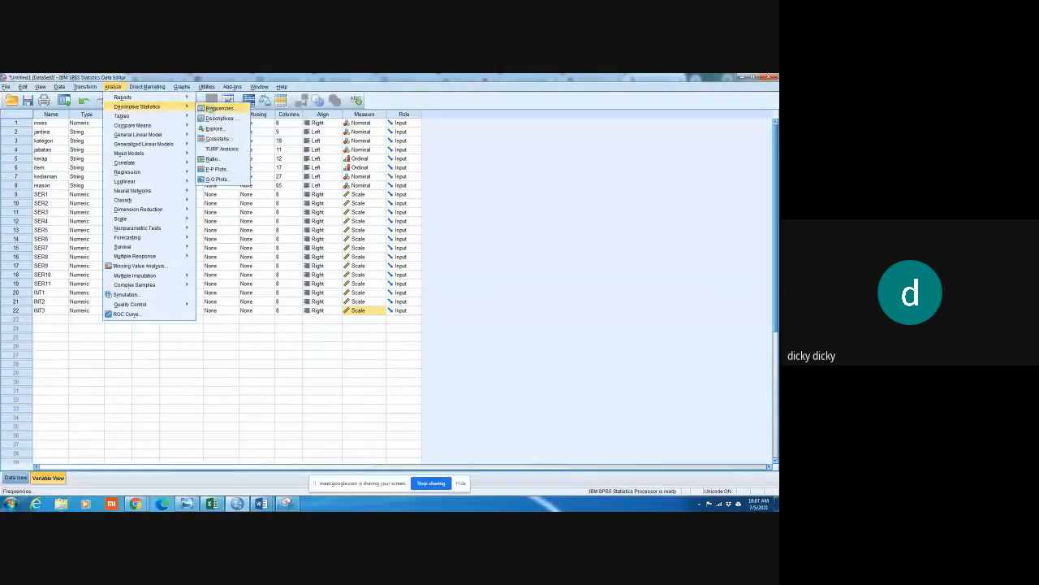
{"action": "left_click", "coordinate": [218, 108]}
{"action": "left_click", "coordinate": [322, 260]}
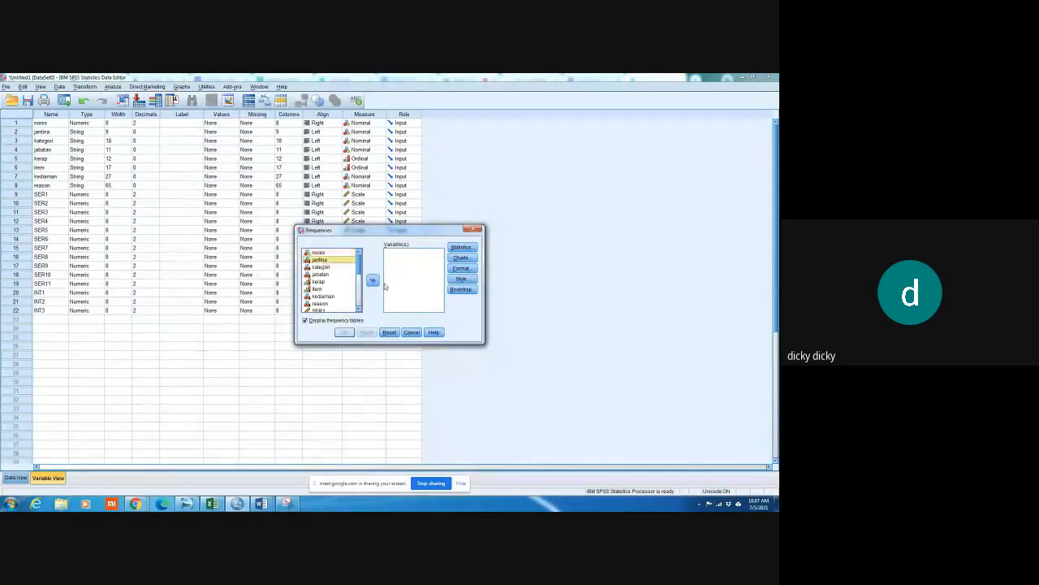
{"action": "left_click", "coordinate": [372, 280]}
{"action": "left_click", "coordinate": [372, 280]}
{"action": "left_click", "coordinate": [321, 260]}
{"action": "left_click", "coordinate": [373, 280]}
{"action": "left_click", "coordinate": [372, 280]}
{"action": "left_click", "coordinate": [322, 260]}
{"action": "left_click", "coordinate": [373, 280]}
{"action": "left_click", "coordinate": [322, 259]}
{"action": "left_click", "coordinate": [373, 280]}
{"action": "left_click", "coordinate": [322, 259]}
{"action": "left_click", "coordinate": [373, 280]}
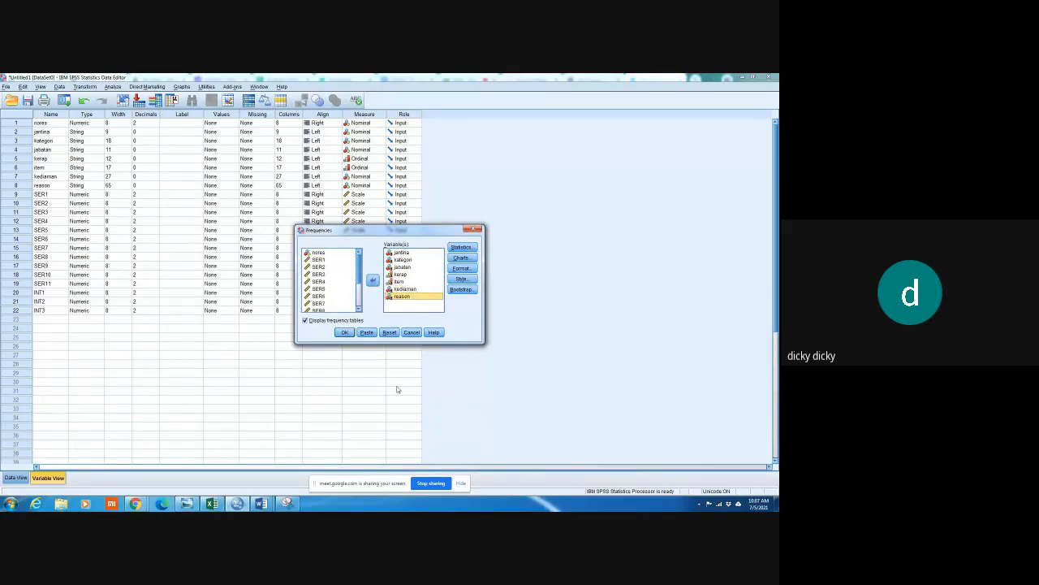
{"action": "left_click", "coordinate": [344, 332]}
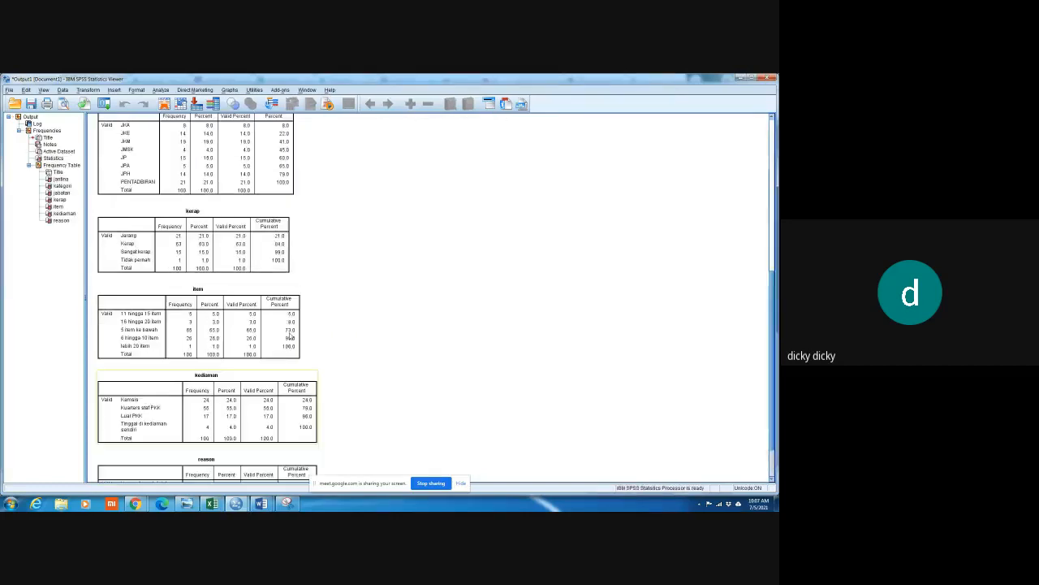
Copy all seven frequency tables from jantina through reason together from the output
{"action": "scroll", "coordinate": [291, 336], "scroll_direction": "up", "scroll_amount": 1}
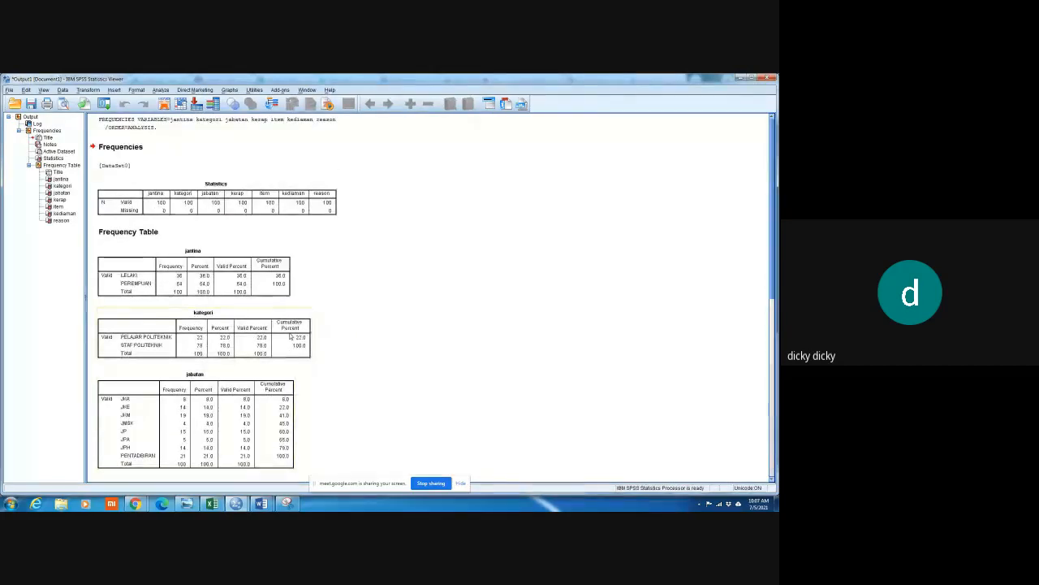
{"action": "left_click", "coordinate": [214, 290]}
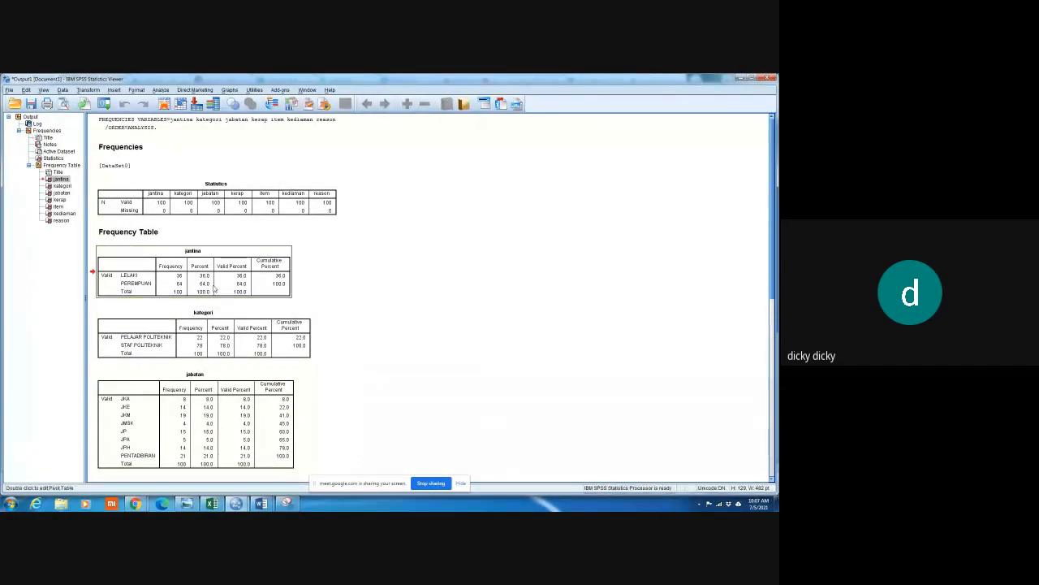
{"action": "left_click", "coordinate": [221, 422], "text": "shift"}
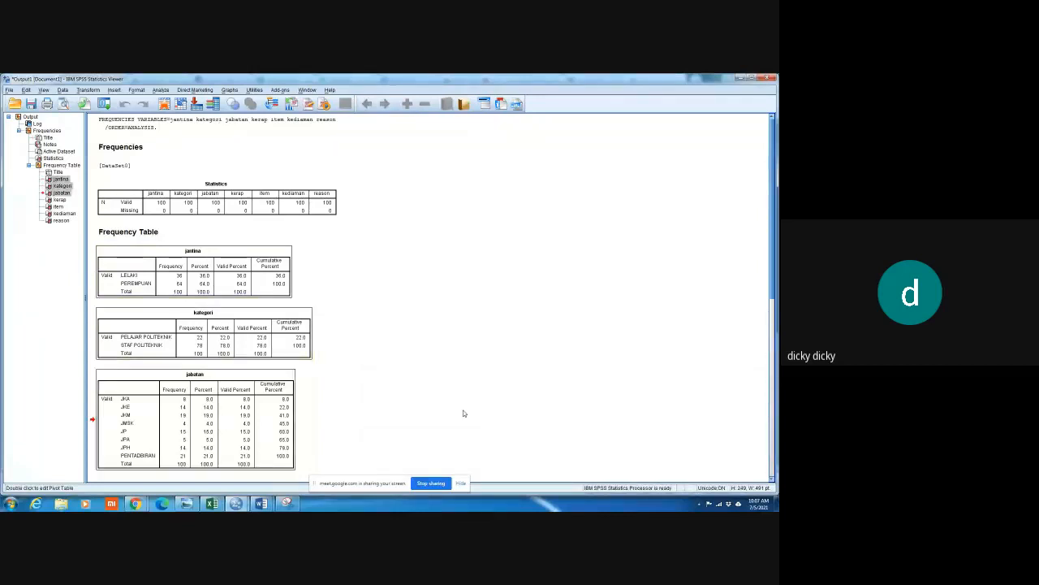
{"action": "scroll", "coordinate": [464, 413], "scroll_direction": "down", "scroll_amount": 2}
{"action": "left_click", "coordinate": [65, 221], "text": "ctrl"}
{"action": "left_click", "coordinate": [57, 207], "text": "ctrl"}
{"action": "left_click", "coordinate": [58, 213], "text": "ctrl"}
{"action": "left_click", "coordinate": [59, 200], "text": "ctrl"}
{"action": "right_click", "coordinate": [119, 219]}
{"action": "left_click", "coordinate": [144, 233]}
Switch to the Excel workbook and paste the copied frequency tables at cell A1 of a new sheet
{"action": "left_click", "coordinate": [212, 503]}
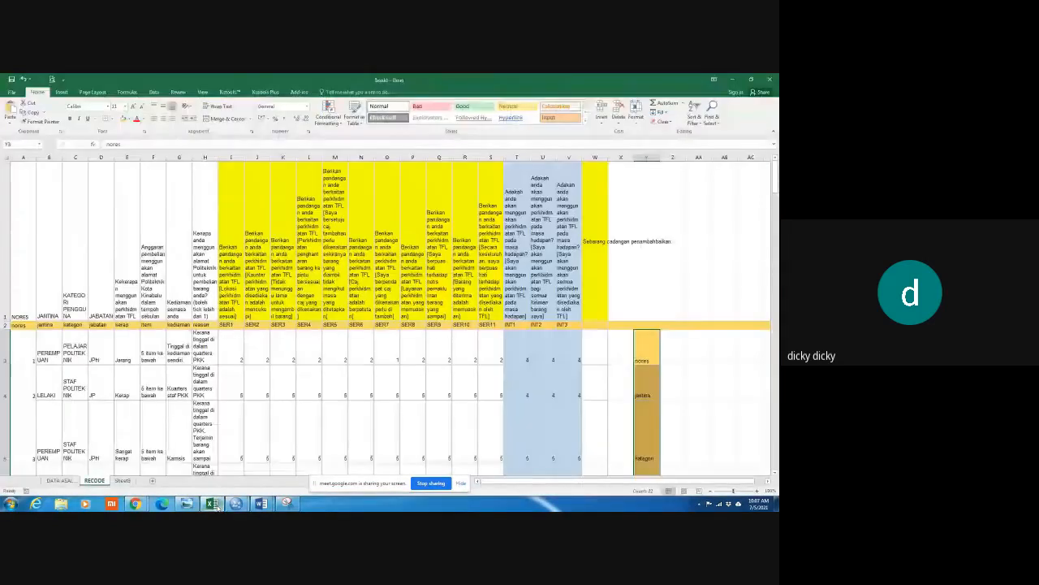
{"action": "left_click", "coordinate": [152, 480]}
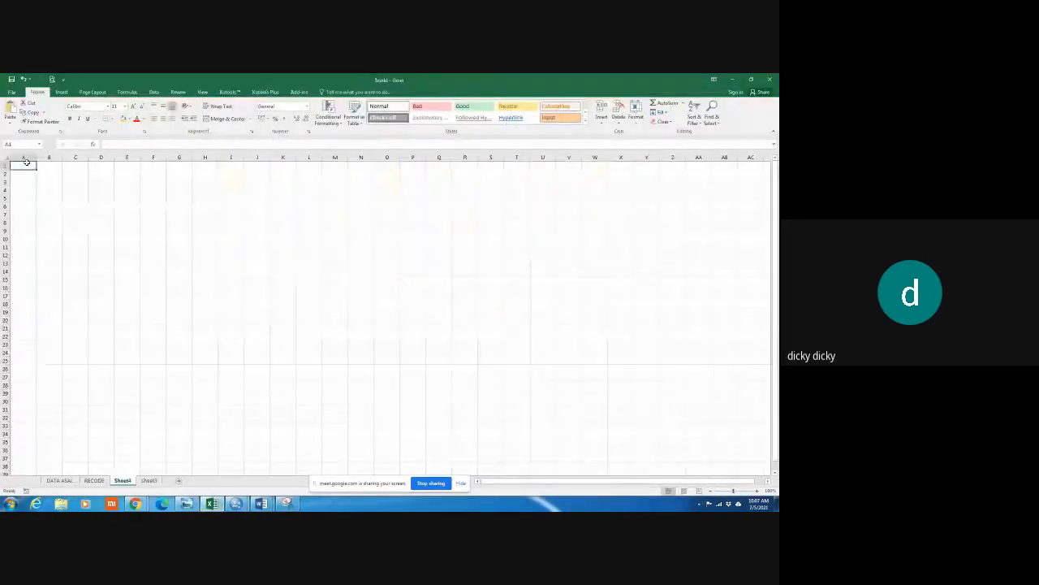
{"action": "key", "text": "ctrl+v"}
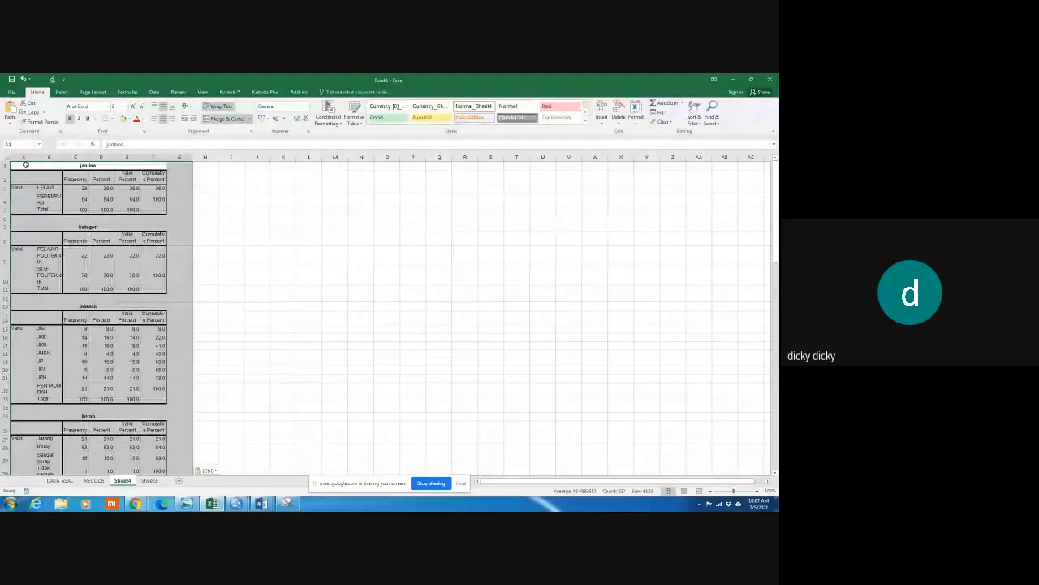
{"action": "left_click", "coordinate": [346, 260]}
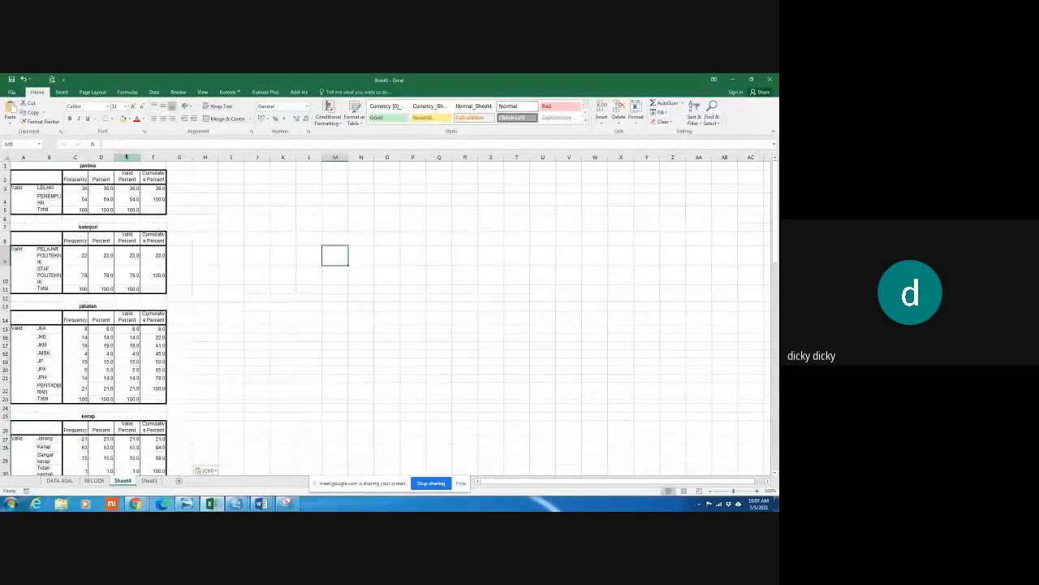
Delete the Valid Percent and Cumulative Percent columns from the pasted tables
{"action": "left_click_drag", "start_coordinate": [126, 157], "coordinate": [153, 157]}
{"action": "right_click", "coordinate": [155, 189]}
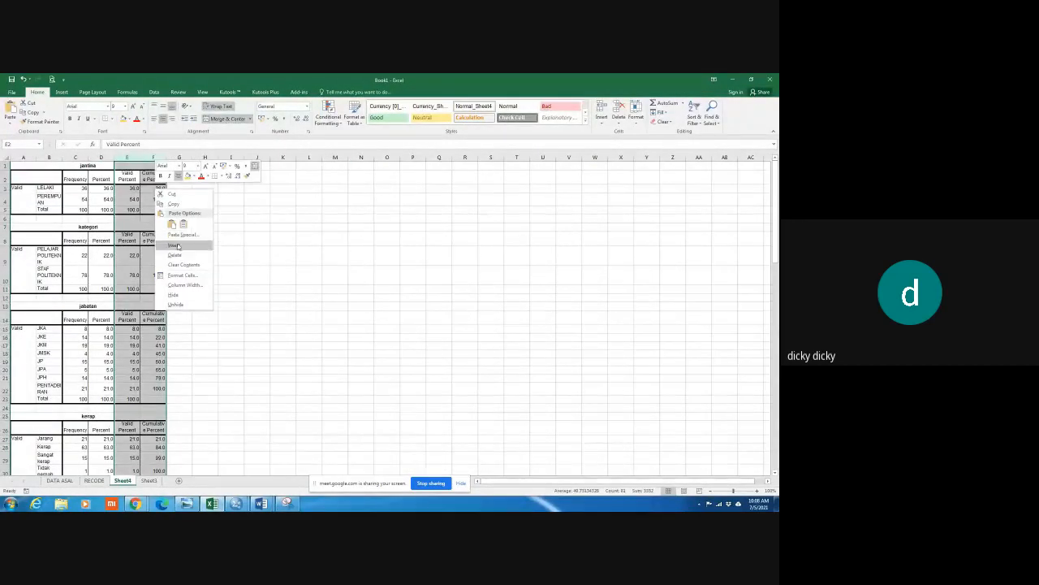
{"action": "left_click", "coordinate": [175, 255]}
{"action": "left_click", "coordinate": [232, 279]}
{"action": "left_click", "coordinate": [76, 175]}
{"action": "left_click", "coordinate": [107, 176]}
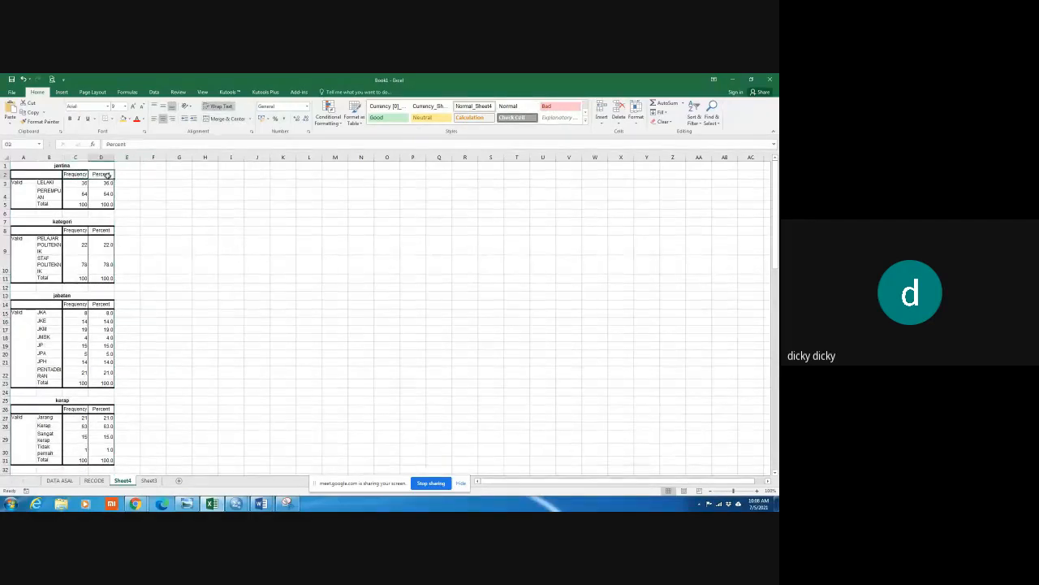
Check the headings used in the respondent profile table, JADUAL 1, of the journal article in the browser, and return to the Excel workbook
{"action": "key", "text": "alt+Tab"}
{"action": "key", "text": "alt+Tab"}
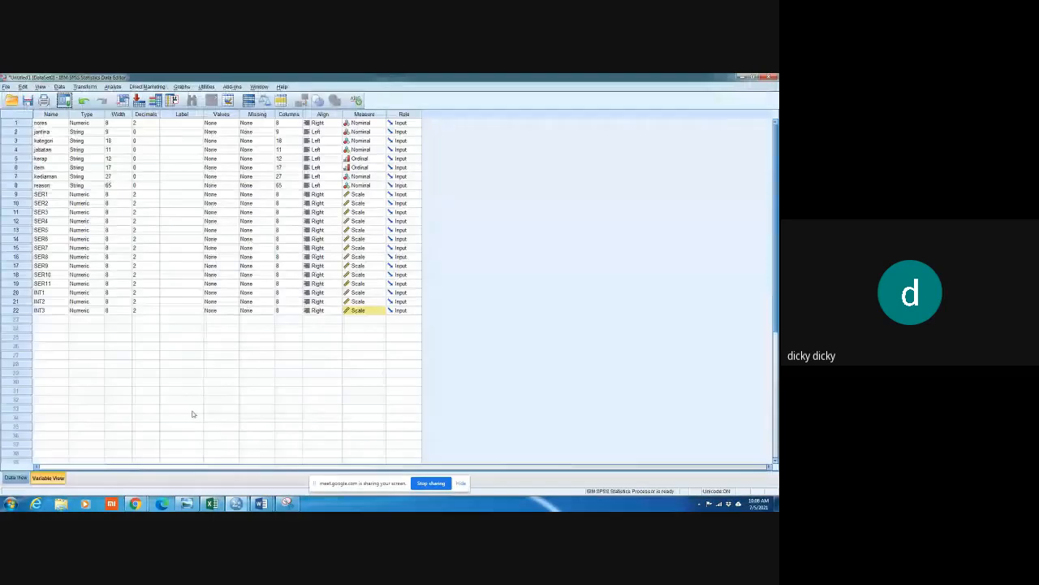
{"action": "mouse_move", "coordinate": [134, 504]}
{"action": "left_click", "coordinate": [93, 458]}
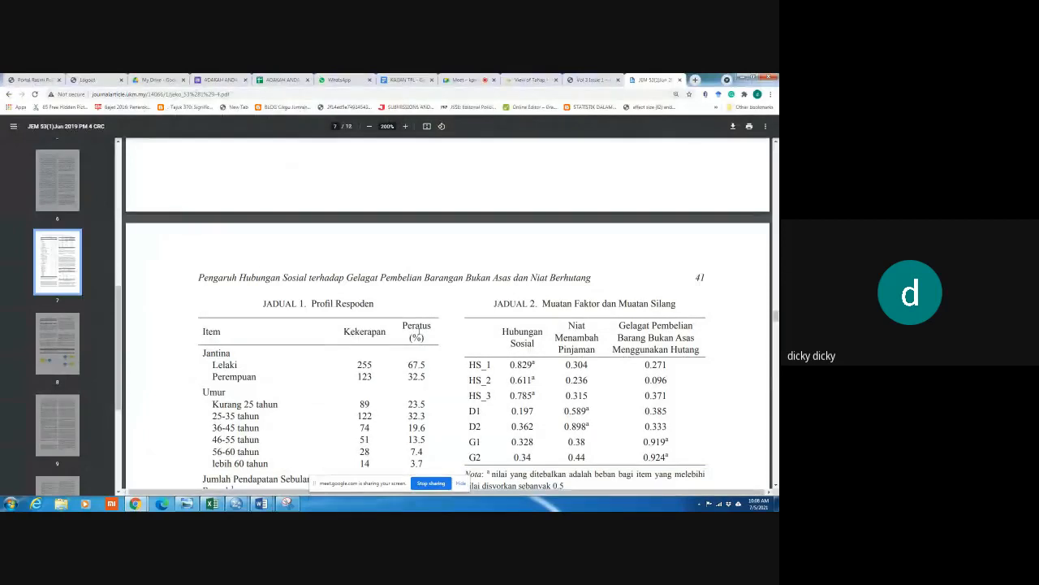
{"action": "key", "text": "alt+Tab"}
{"action": "key", "text": "alt+Tab"}
{"action": "key", "text": "Tab"}
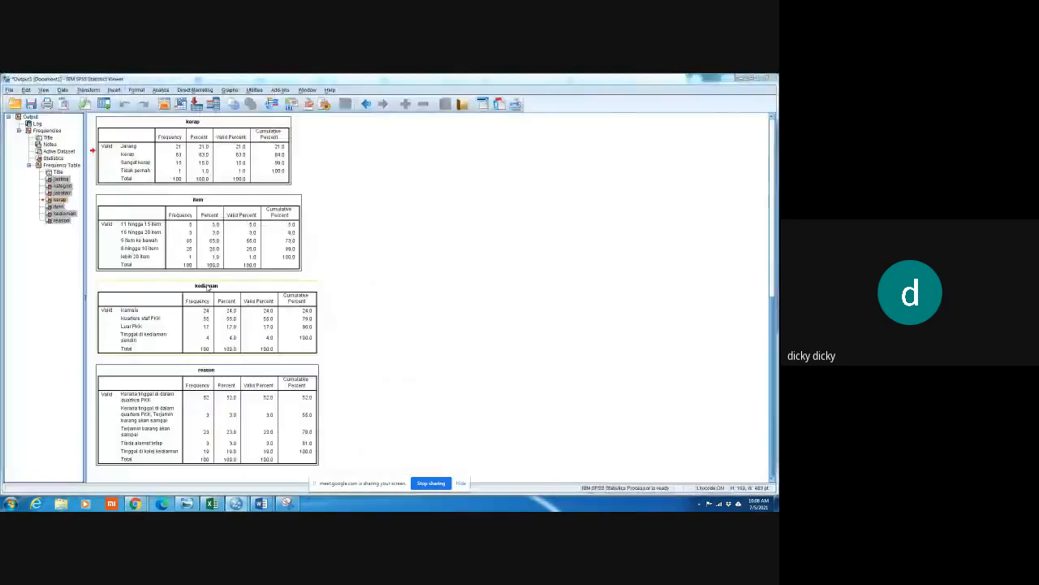
{"action": "key", "text": "alt+Tab"}
{"action": "left_click", "coordinate": [212, 504]}
Rename the jantina table's Frequency and Percent headings in row 2 to Kekerapan and Peratus
{"action": "left_click", "coordinate": [82, 175]}
{"action": "type", "text": "Keke"}
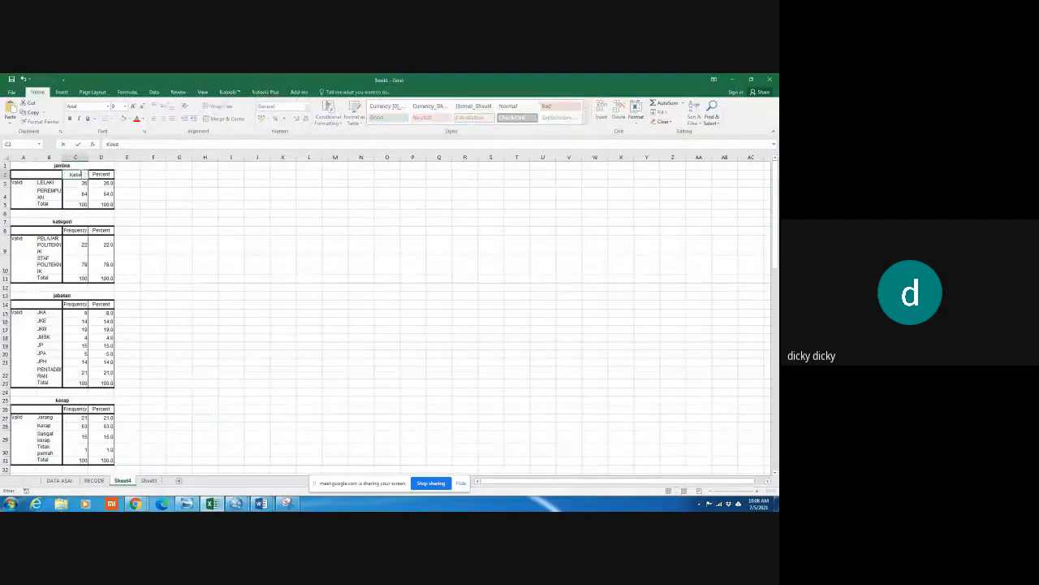
{"action": "type", "text": "rapan"}
{"action": "key", "text": "Tab"}
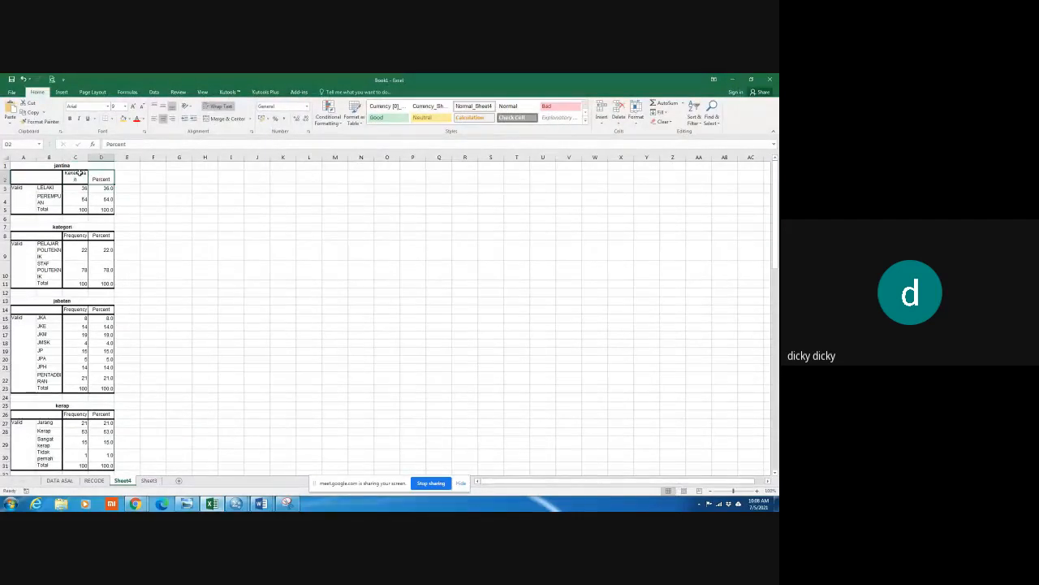
{"action": "type", "text": "P"}
{"action": "key", "text": "BackSpace"}
{"action": "type", "text": "ratu"}
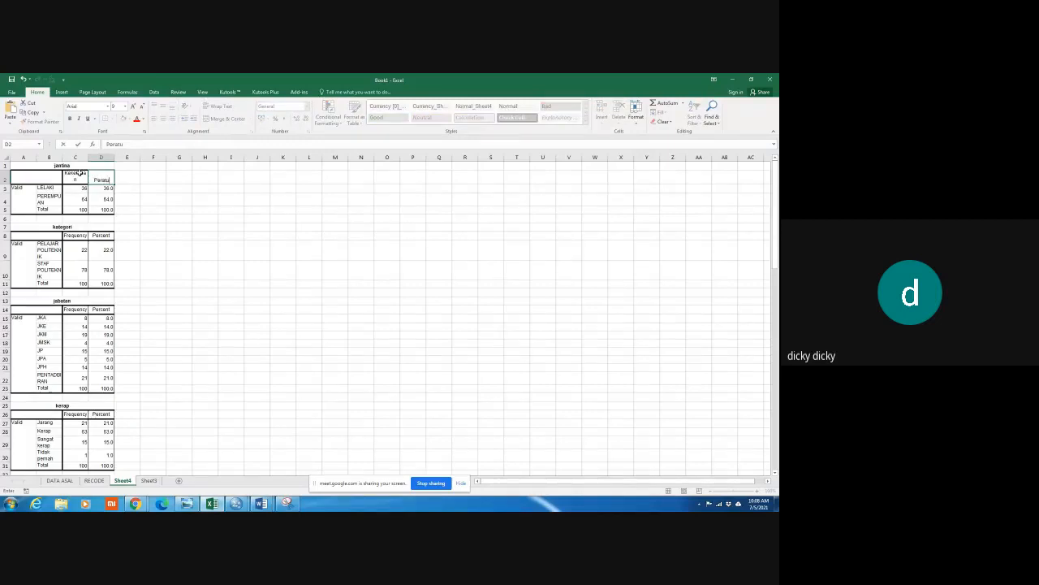
{"action": "type", "text": "s"}
{"action": "left_click", "coordinate": [153, 225]}
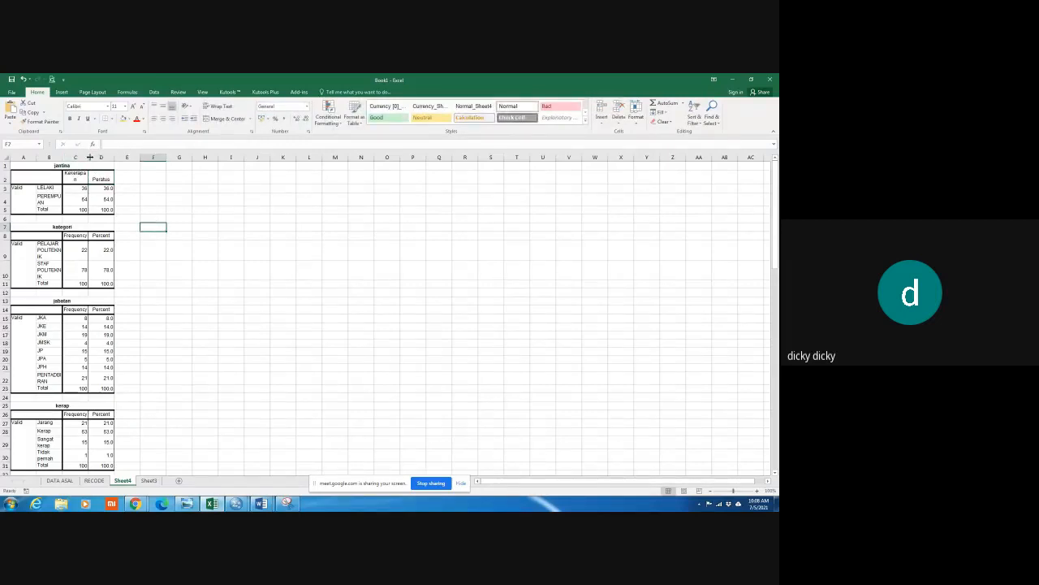
Widen column C to fit its heading, and align the contents of columns C and D to the top and centre
{"action": "left_click_drag", "start_coordinate": [89, 157], "coordinate": [105, 157]}
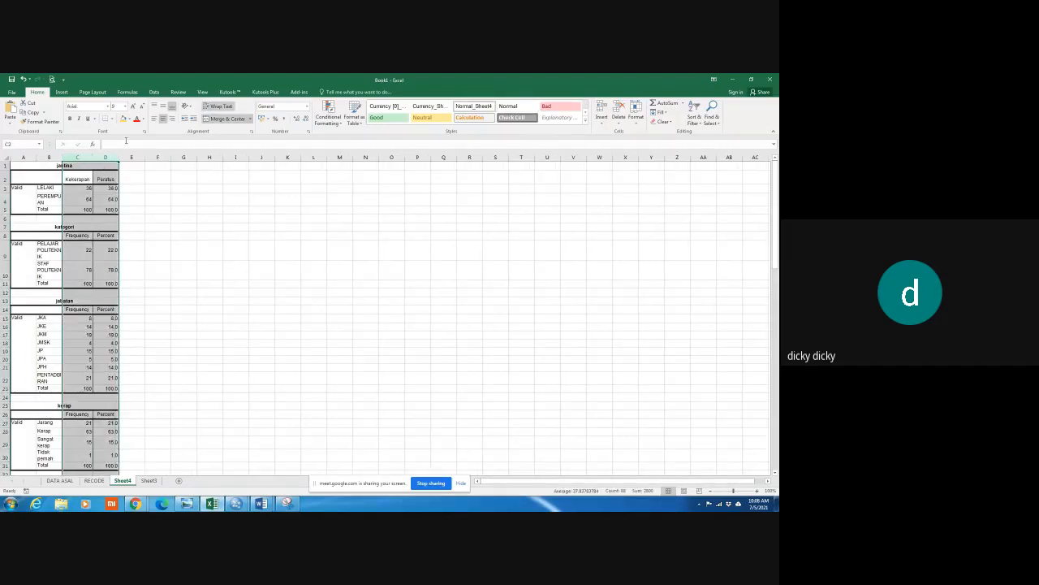
{"action": "left_click", "coordinate": [153, 108]}
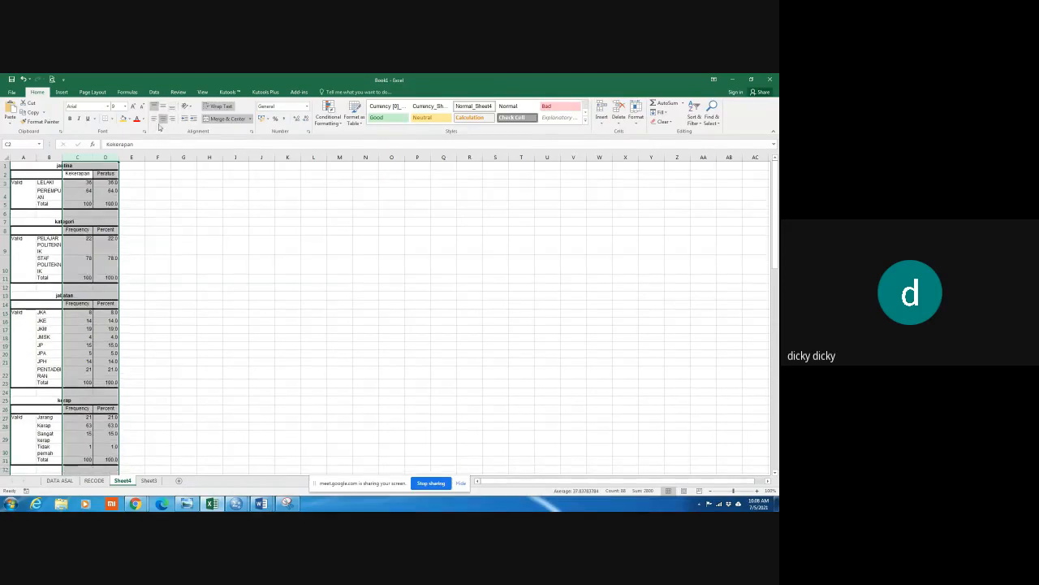
{"action": "left_click", "coordinate": [163, 118]}
{"action": "left_click", "coordinate": [162, 225]}
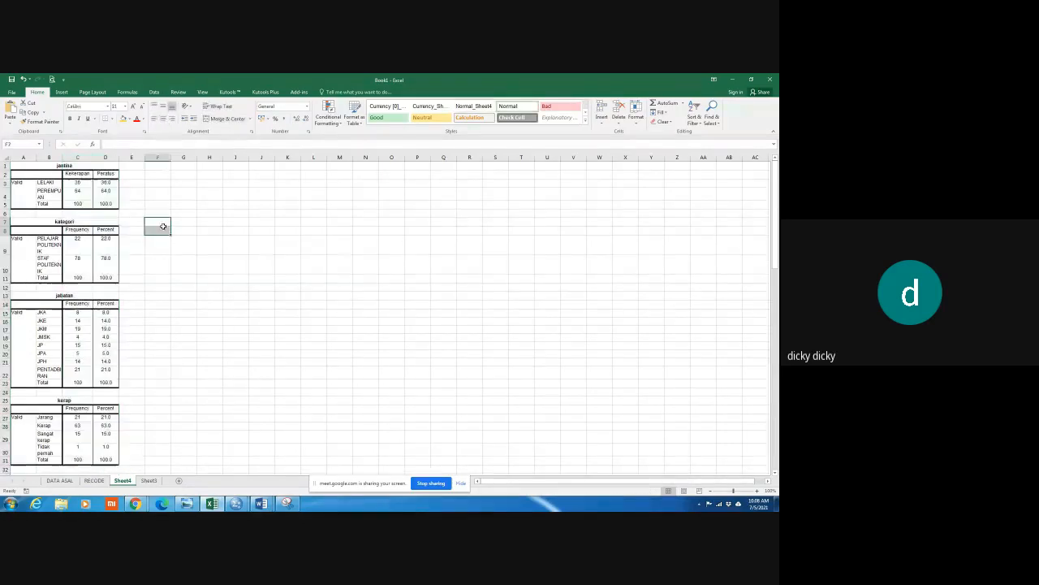
Align the contents of label columns A and B to the top of their cells
{"action": "left_click_drag", "start_coordinate": [23, 157], "coordinate": [49, 157]}
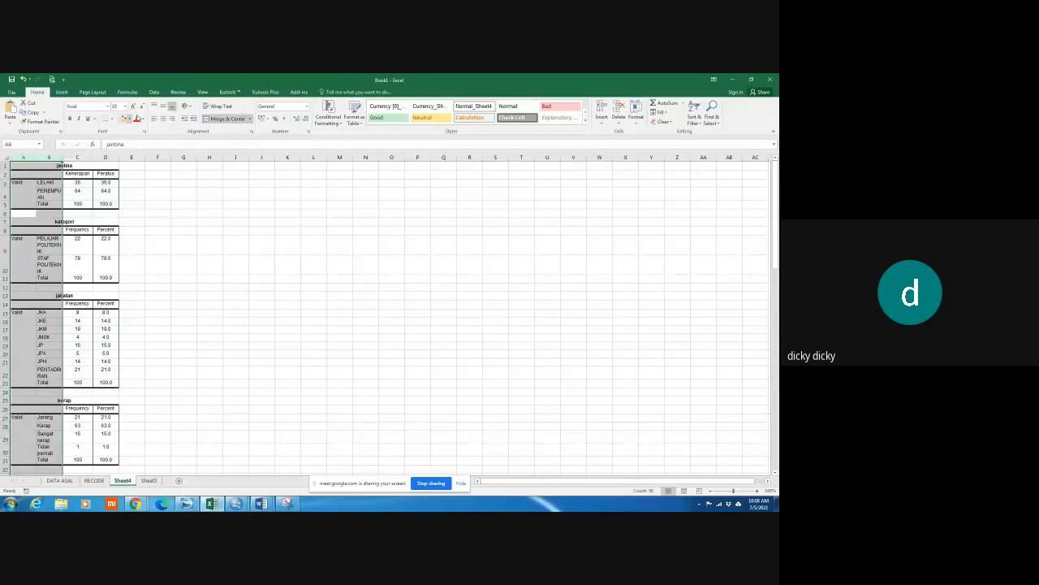
{"action": "left_click", "coordinate": [154, 106]}
{"action": "left_click", "coordinate": [142, 241]}
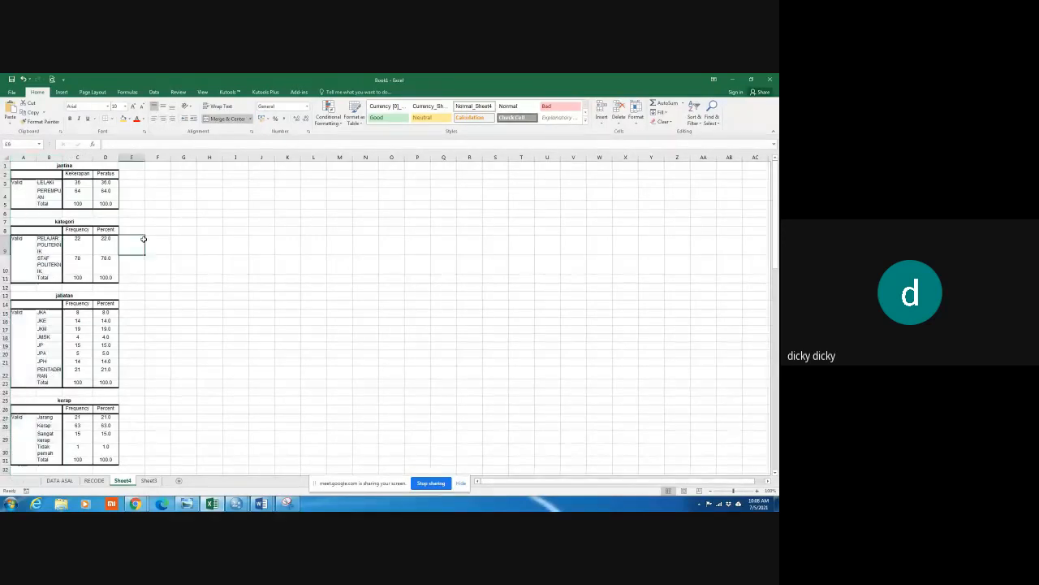
Relabel the first table's Valid cell as Jantina and delete its title and heading rows 1 and 2
{"action": "left_click", "coordinate": [17, 185]}
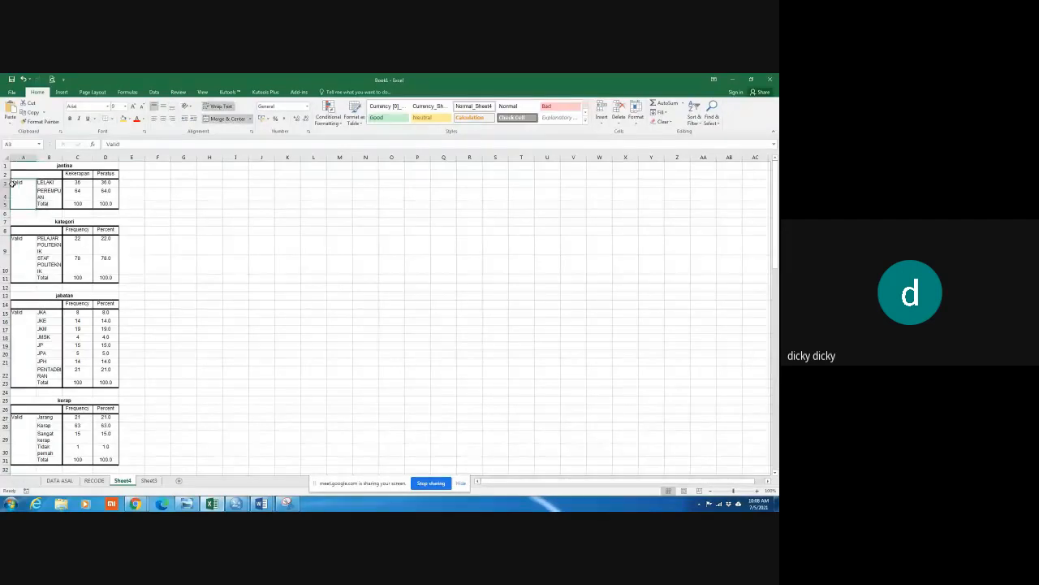
{"action": "type", "text": "Jantina"}
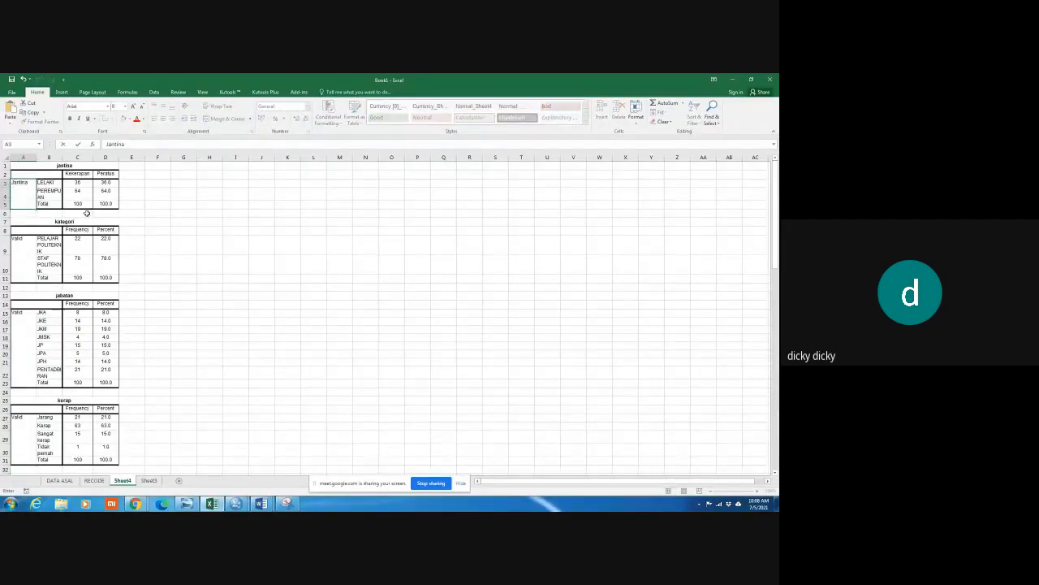
{"action": "left_click", "coordinate": [148, 231]}
{"action": "left_click_drag", "start_coordinate": [5, 165], "coordinate": [8, 171]}
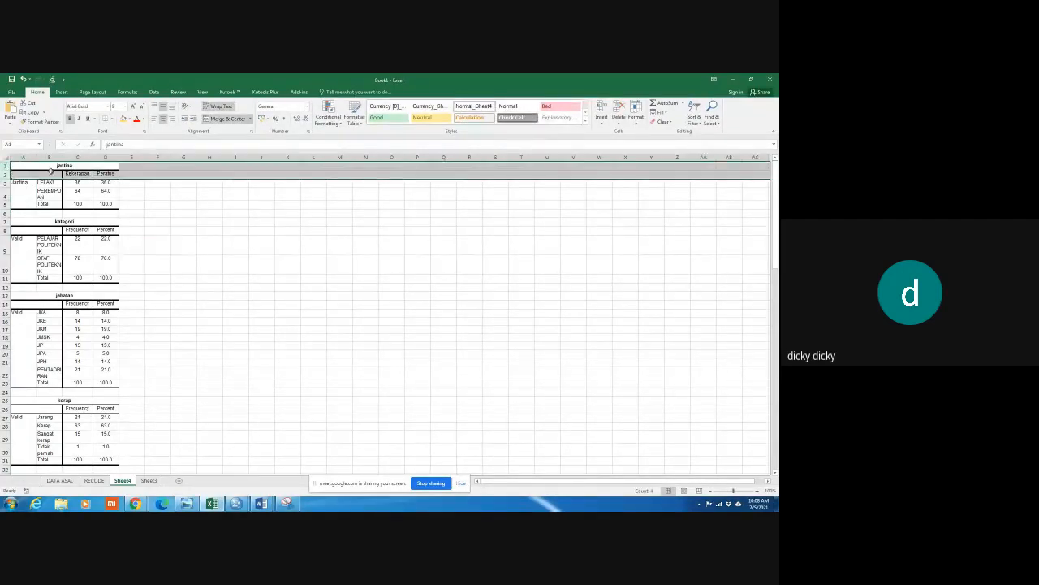
{"action": "right_click", "coordinate": [48, 167]}
{"action": "left_click", "coordinate": [73, 237]}
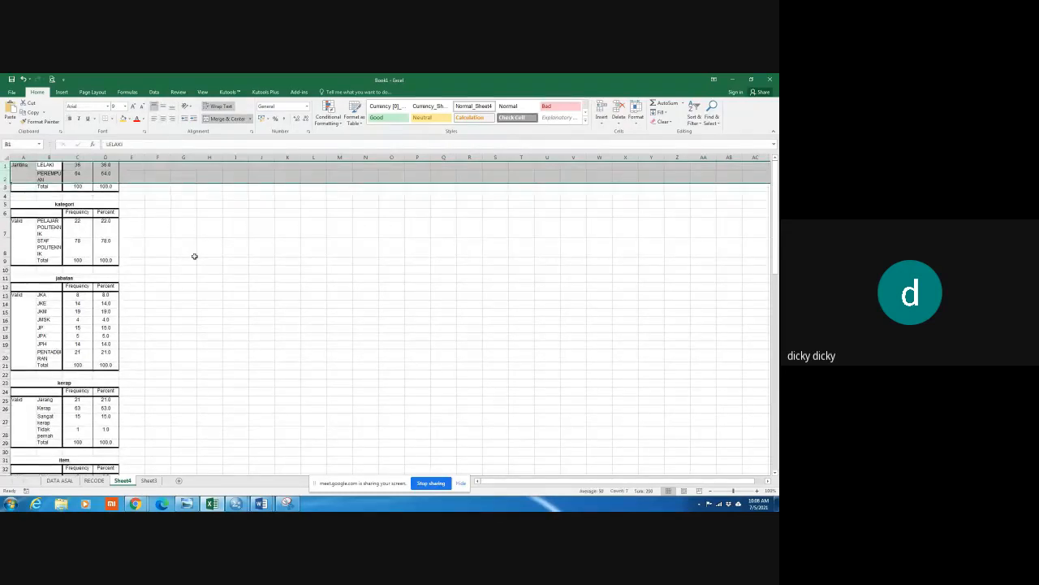
{"action": "left_click", "coordinate": [185, 253]}
Delete rows 3 to 6 between the gender and category data, and relabel the category group's Valid cell as "Kategori pengguna TFL"
{"action": "left_click_drag", "start_coordinate": [13, 189], "coordinate": [7, 214]}
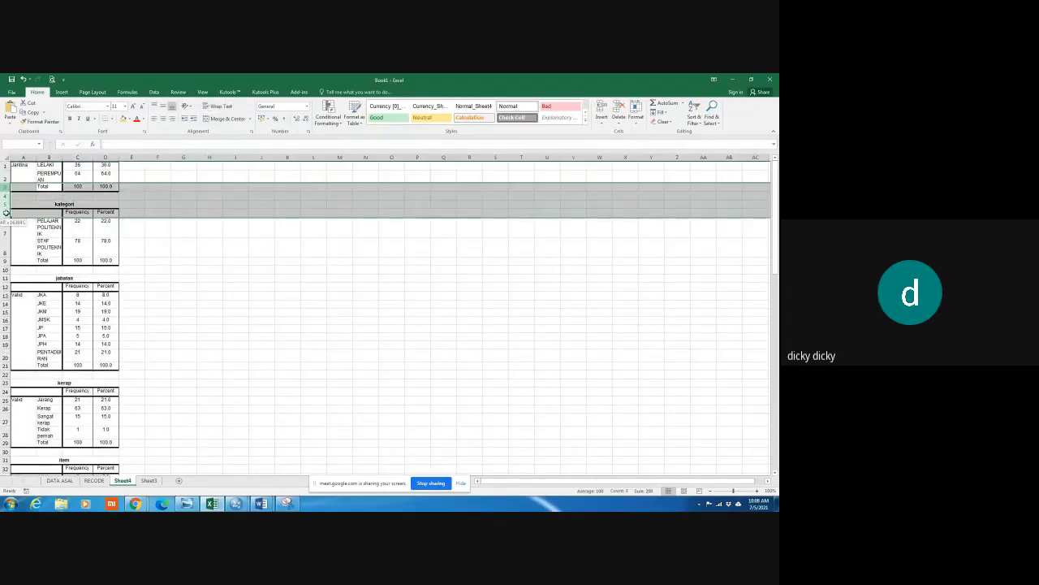
{"action": "right_click", "coordinate": [47, 205]}
{"action": "left_click", "coordinate": [68, 274]}
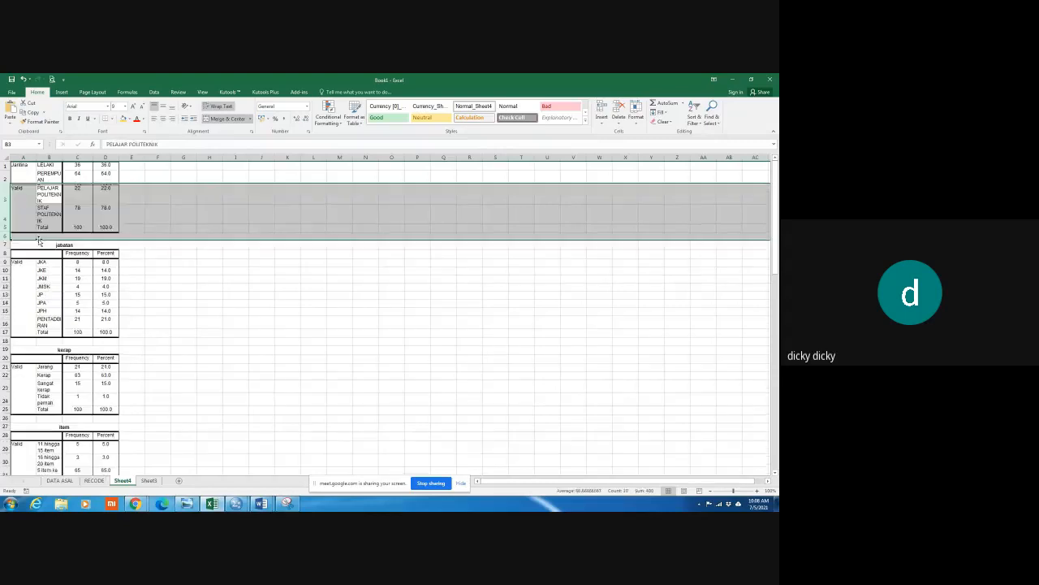
{"action": "type", "text": "Kategori pengguna TFL"}
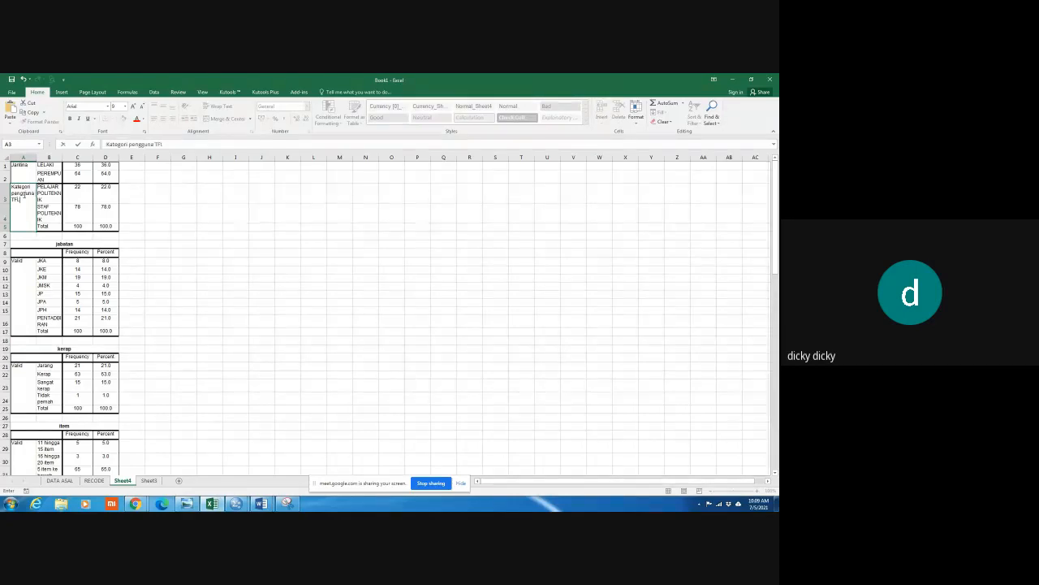
{"action": "left_click", "coordinate": [208, 251]}
Delete rows 5 to 8 between the category and department data, and relabel the department group's Valid cell as Jabatan
{"action": "left_click_drag", "start_coordinate": [5, 226], "coordinate": [6, 254]}
{"action": "right_click", "coordinate": [99, 252]}
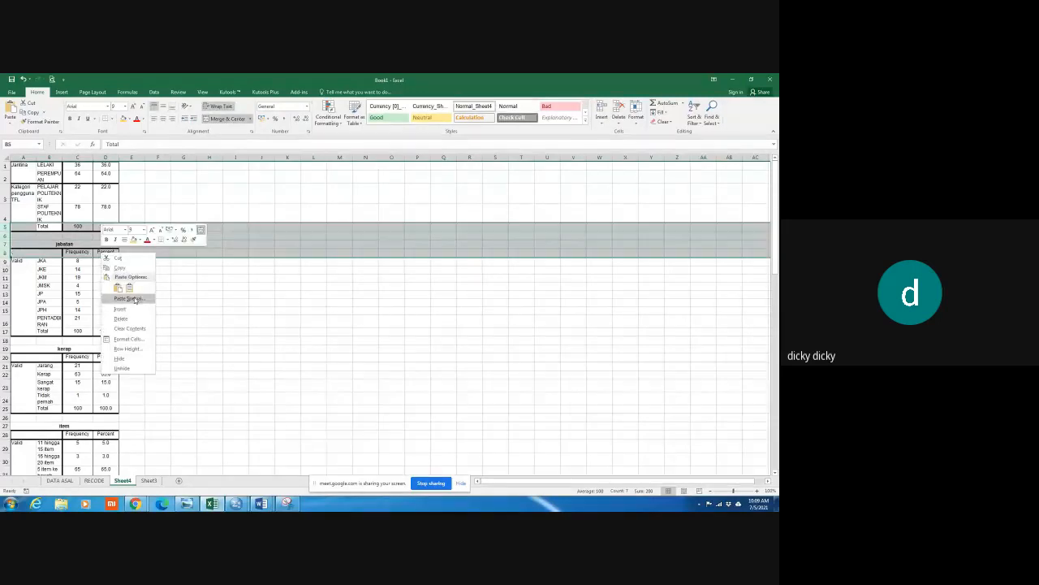
{"action": "left_click", "coordinate": [122, 319]}
{"action": "left_click", "coordinate": [27, 228]}
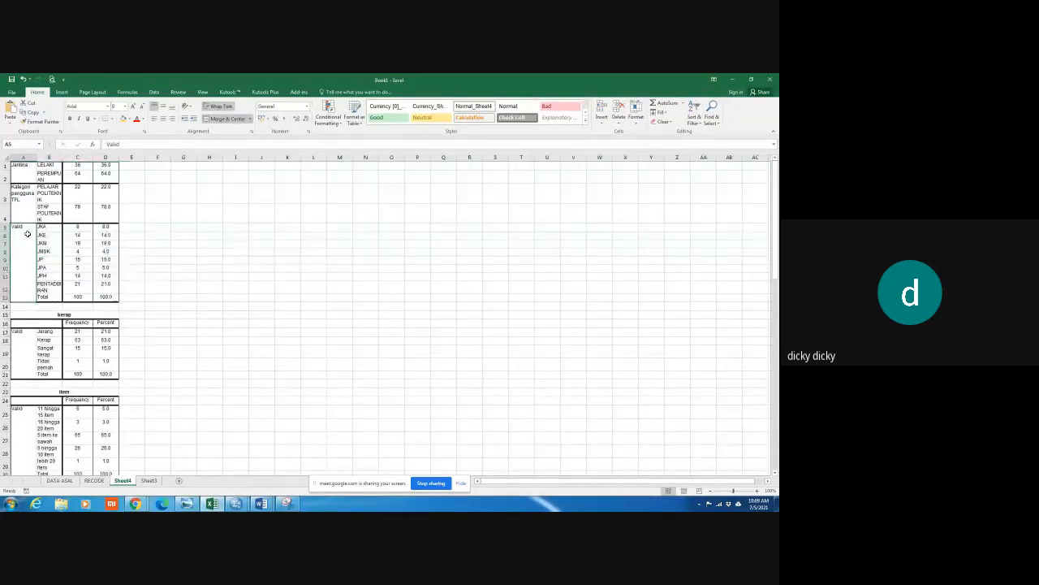
{"action": "type", "text": "Jabatan"}
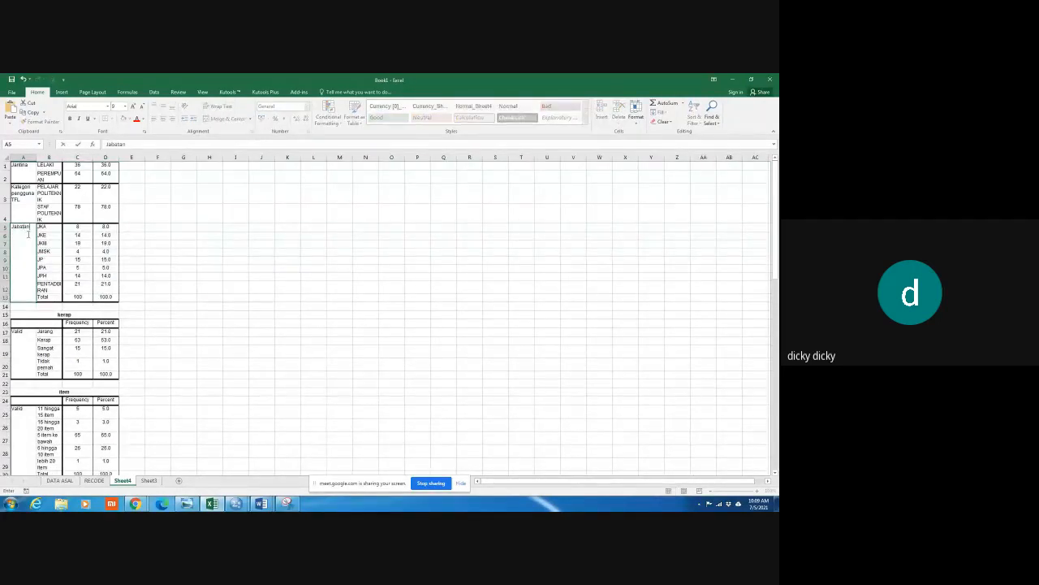
Delete rows 13 to 16 between the department and kerap data, and relabel the kerap group's Valid cell as "Kekerapan menggunakan TFL"
{"action": "left_click", "coordinate": [184, 288]}
{"action": "left_click_drag", "start_coordinate": [4, 297], "coordinate": [4, 324]}
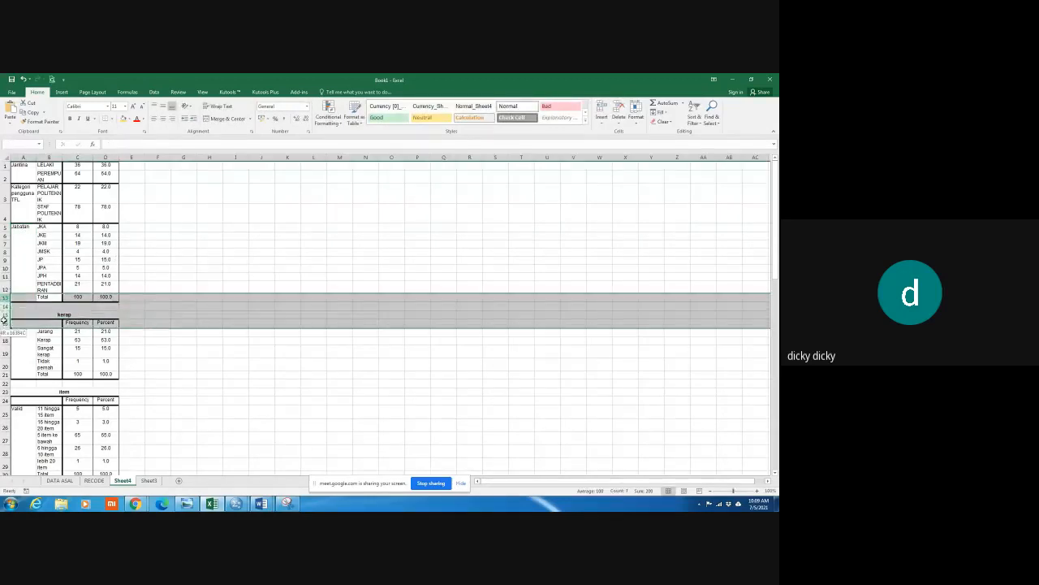
{"action": "right_click", "coordinate": [57, 319]}
{"action": "left_click", "coordinate": [75, 386]}
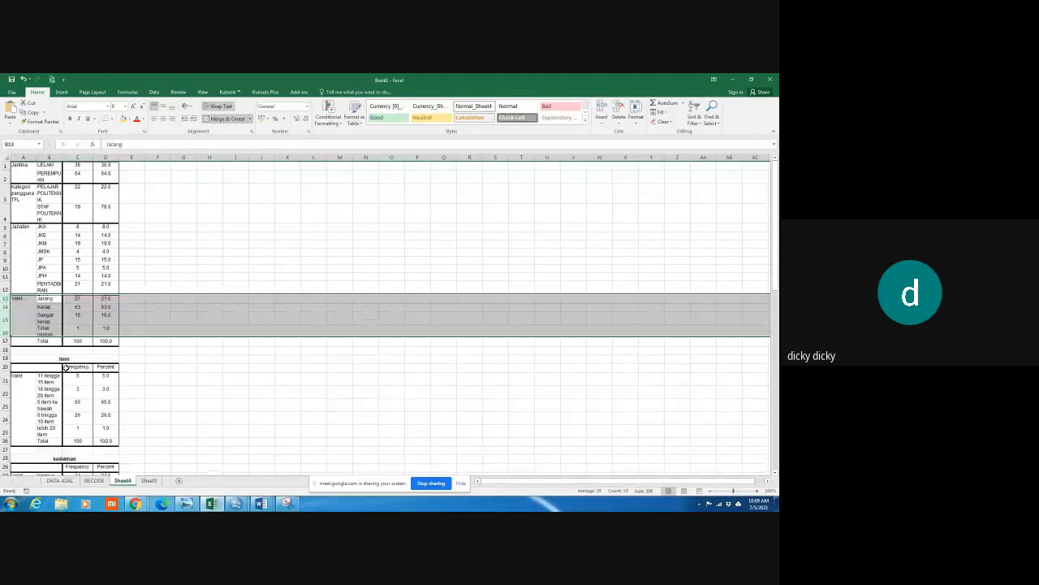
{"action": "left_click", "coordinate": [23, 298]}
{"action": "type", "text": "Keke"}
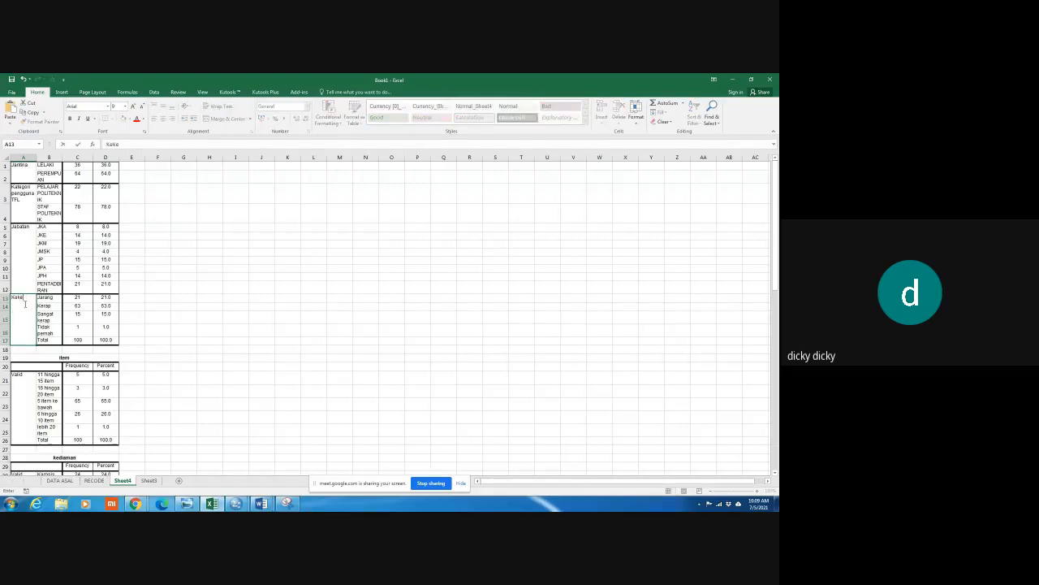
{"action": "type", "text": "rapan menggunakan TFL"}
{"action": "left_click", "coordinate": [202, 372]}
Delete rows 17 to 20 above the item data, and relabel the item group's Valid cell as "Bilangan item yang menggunakan alamat TFL"
{"action": "left_click_drag", "start_coordinate": [5, 340], "coordinate": [7, 367]}
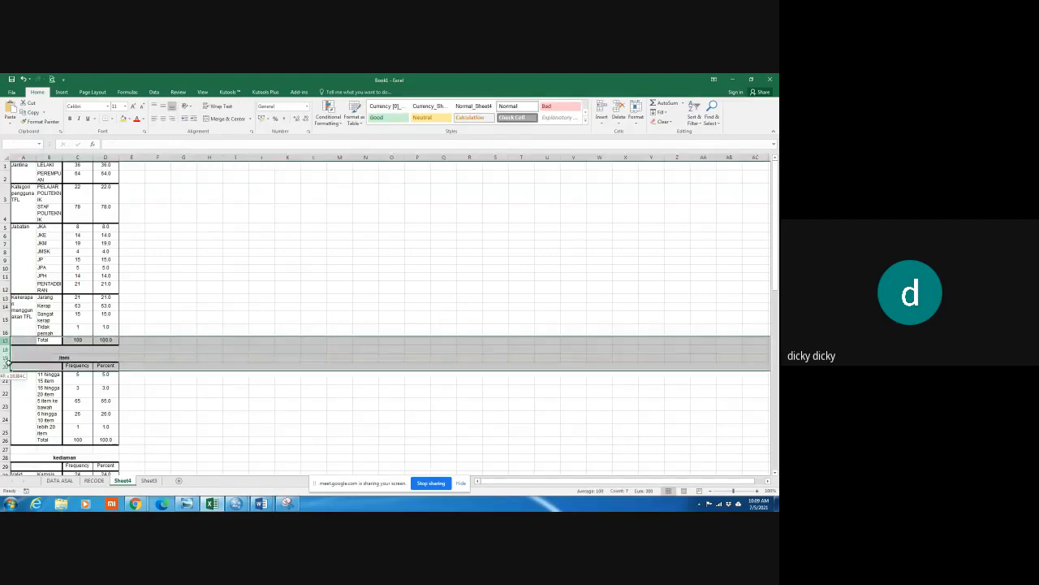
{"action": "right_click", "coordinate": [71, 364]}
{"action": "left_click", "coordinate": [91, 429]}
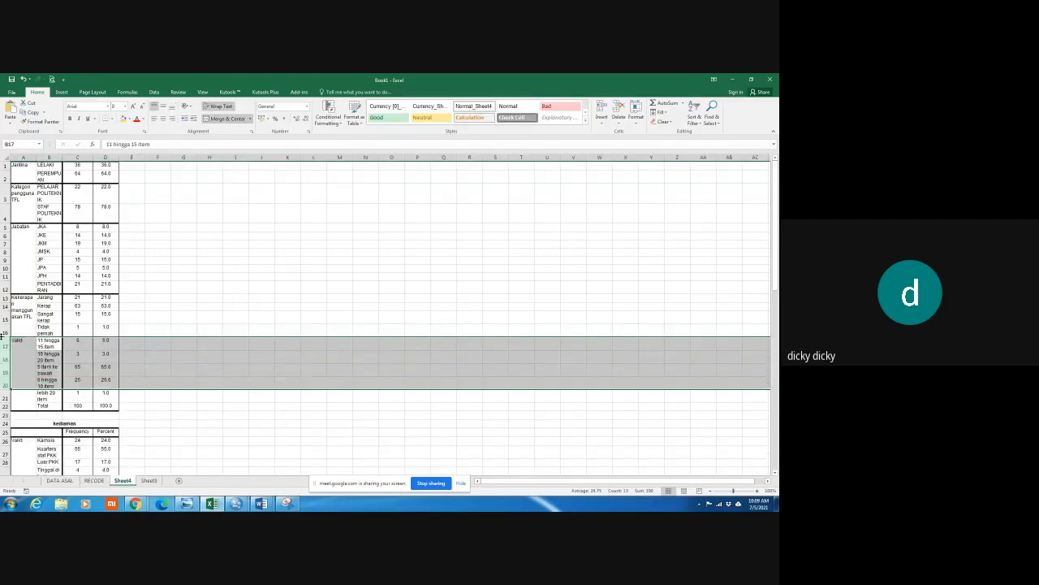
{"action": "left_click", "coordinate": [19, 342]}
{"action": "type", "text": "Bilan"}
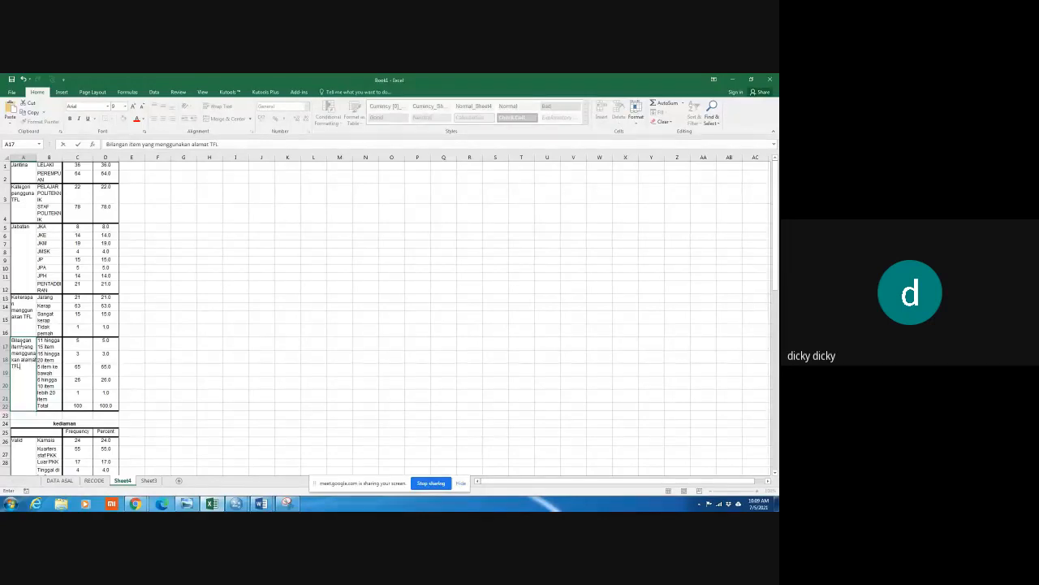
{"action": "left_click", "coordinate": [183, 393]}
Delete rows 22 to 25 above the kediaman data, and relabel the residence group's Valid cell as "Kediaman Pengguna"
{"action": "scroll", "coordinate": [184, 390], "scroll_direction": "down", "scroll_amount": 1}
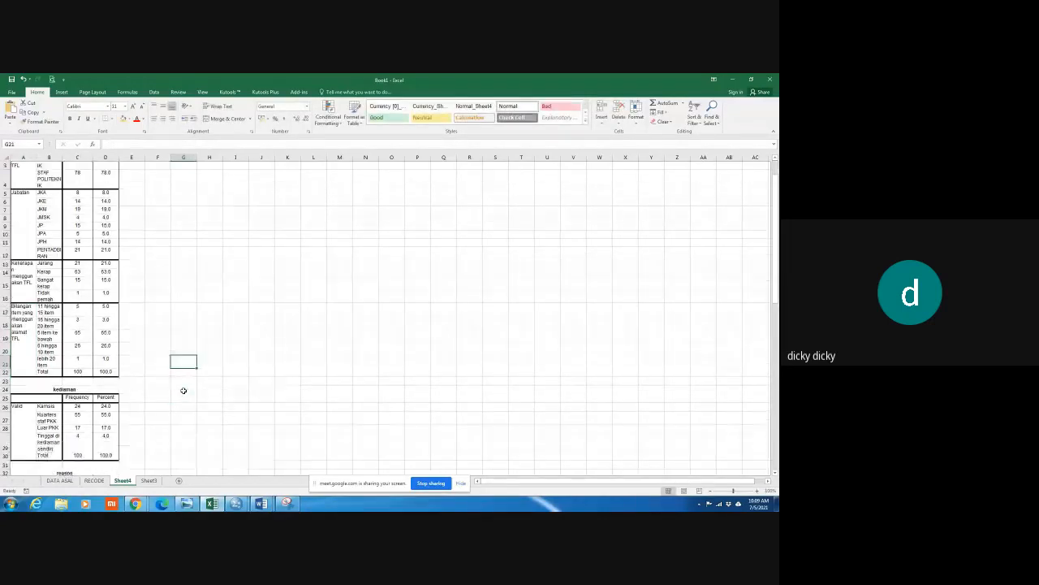
{"action": "left_click_drag", "start_coordinate": [5, 364], "coordinate": [5, 392]}
{"action": "right_click", "coordinate": [51, 385]}
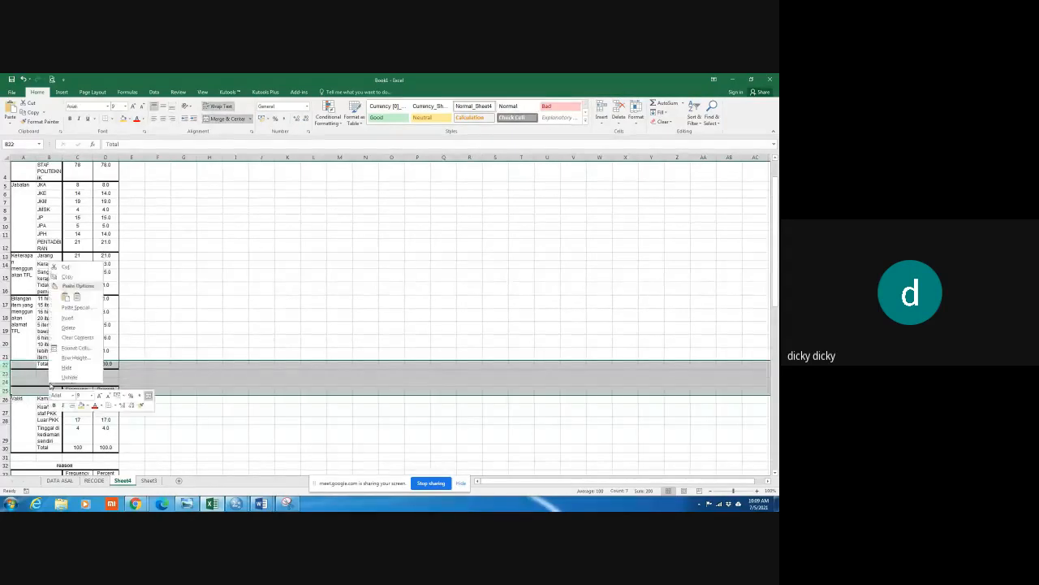
{"action": "left_click", "coordinate": [70, 328]}
{"action": "double_click", "coordinate": [20, 373]}
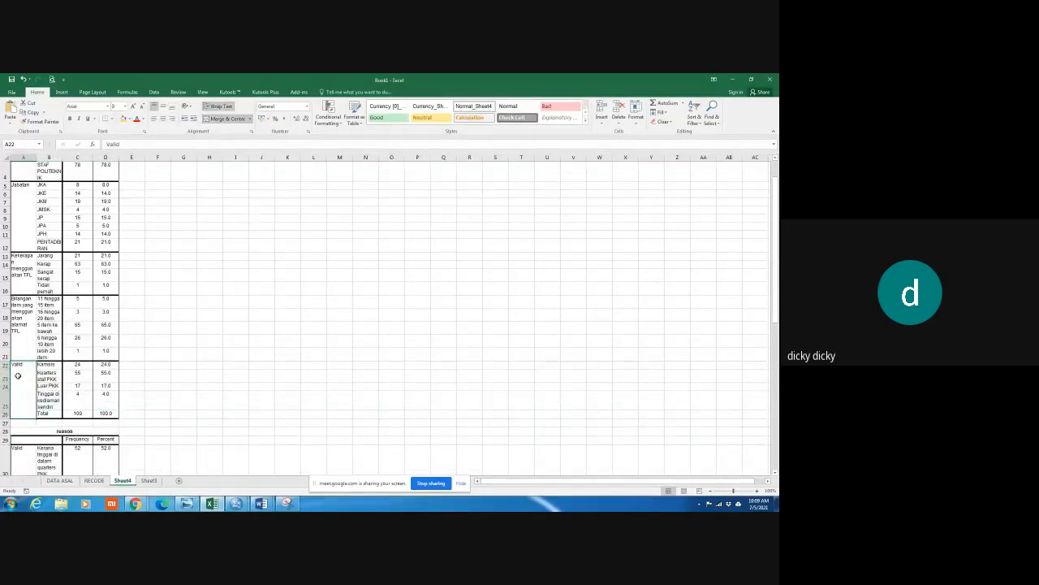
{"action": "type", "text": "Kediaman"}
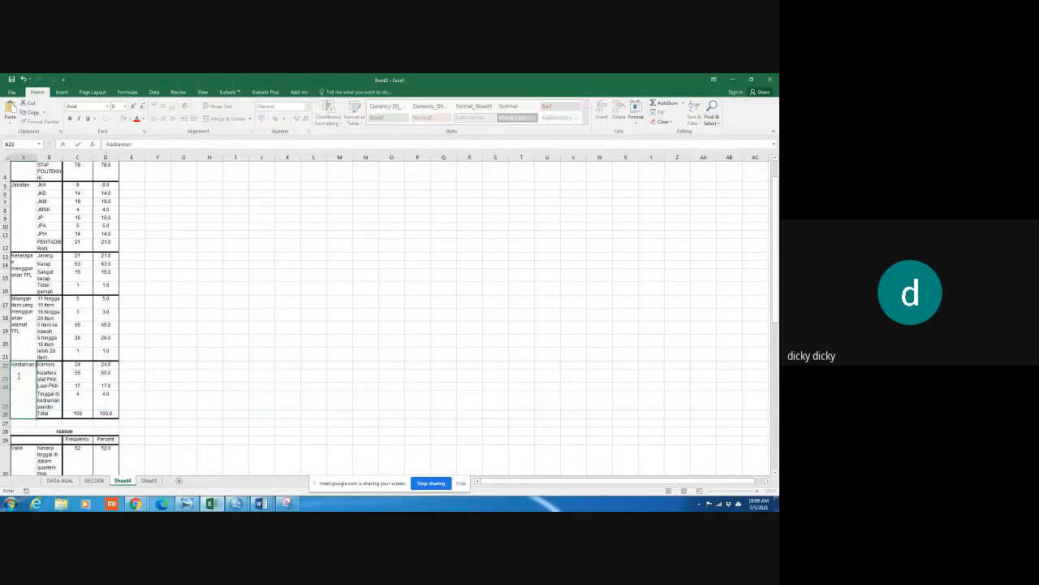
{"action": "type", "text": " Pengguna"}
{"action": "left_click", "coordinate": [177, 387]}
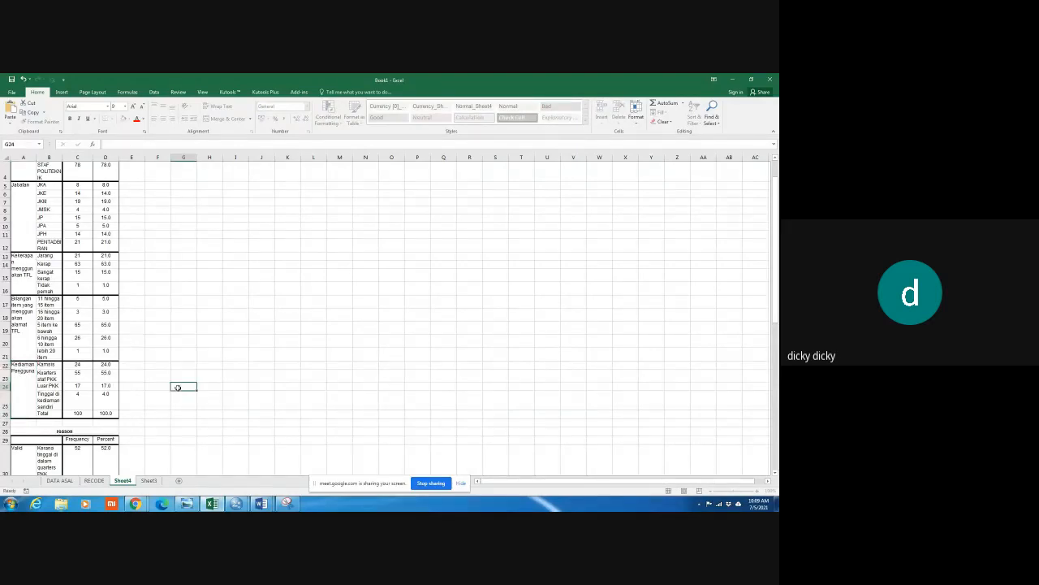
Delete rows 26 to 29 above the reason data, and relabel the reason group's Valid cell as "Alasan menggunakan perkhidmatan TFL"
{"action": "scroll", "coordinate": [43, 415], "scroll_direction": "down", "scroll_amount": 2}
{"action": "left_click_drag", "start_coordinate": [5, 354], "coordinate": [5, 380]}
{"action": "right_click", "coordinate": [84, 376]}
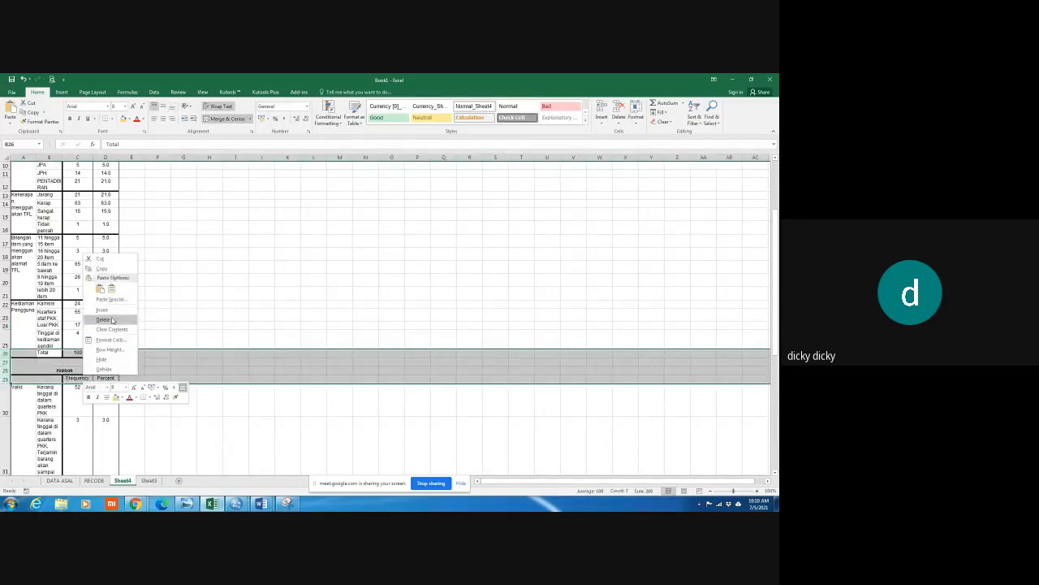
{"action": "left_click", "coordinate": [109, 319]}
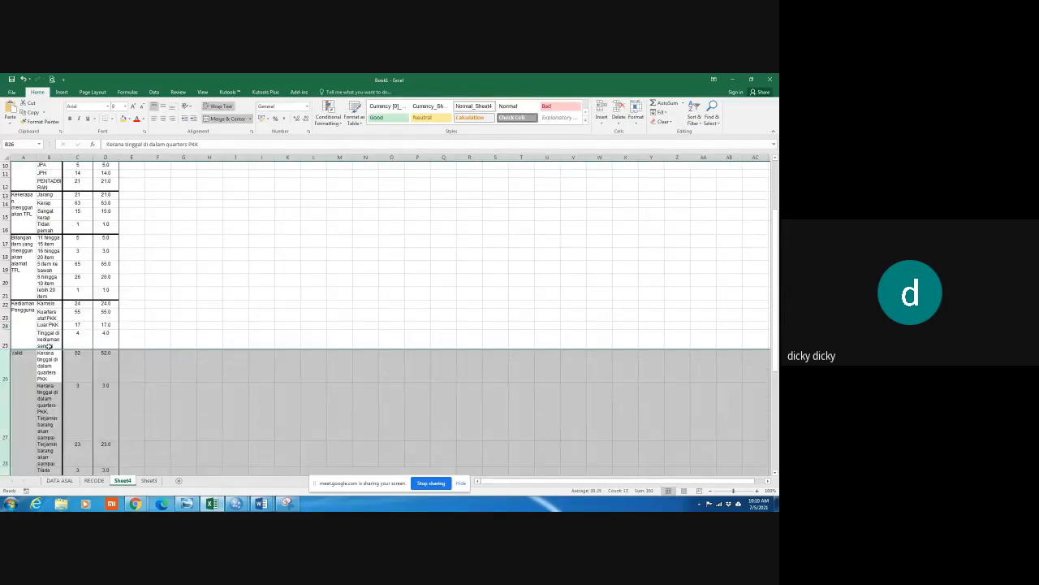
{"action": "left_click", "coordinate": [16, 360]}
{"action": "type", "text": "Alasan menggunakan"}
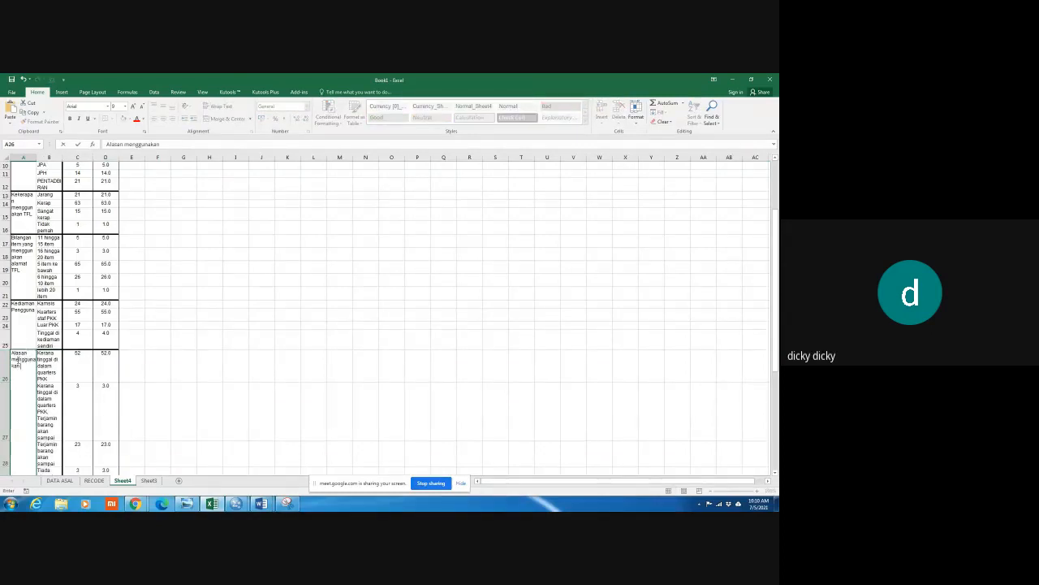
{"action": "type", "text": " perkhidmatan TFL"}
{"action": "left_click", "coordinate": [328, 393]}
Delete row 31 with the last Total and the empty row 32, and widen label columns A and B
{"action": "scroll", "coordinate": [328, 393], "scroll_direction": "down", "scroll_amount": 3}
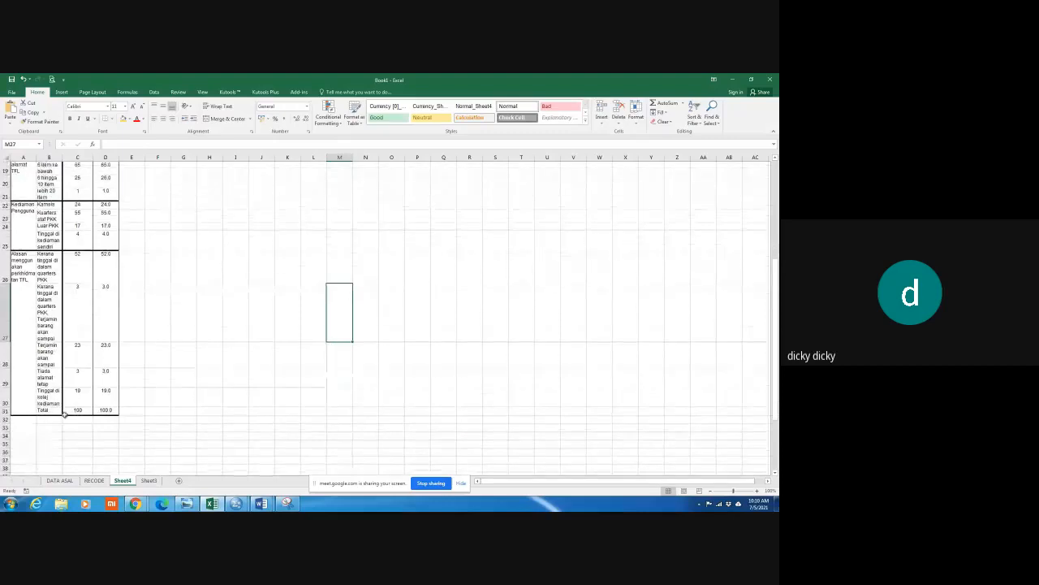
{"action": "left_click_drag", "start_coordinate": [5, 409], "coordinate": [155, 423]}
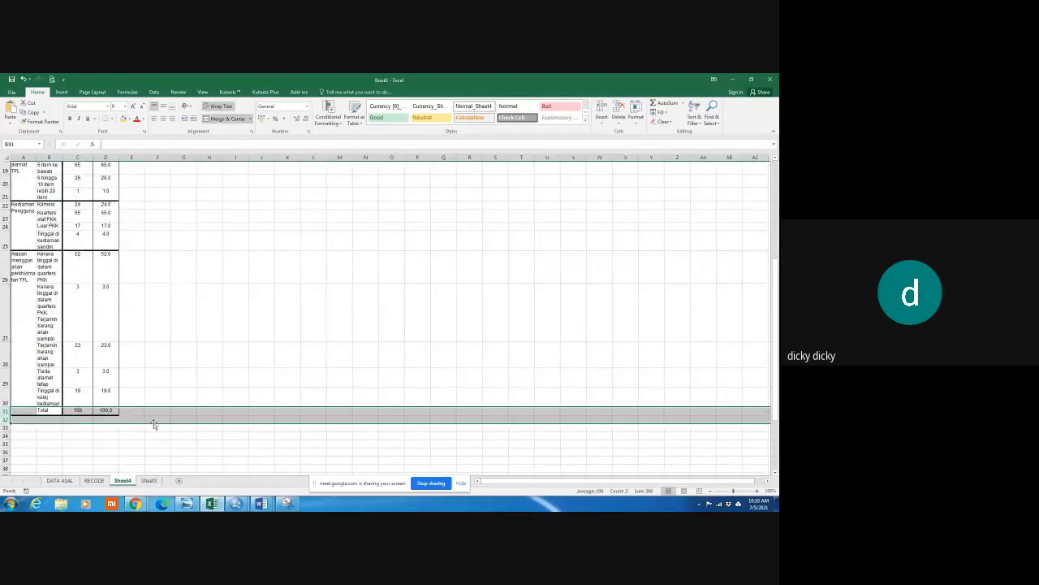
{"action": "right_click", "coordinate": [156, 423]}
{"action": "left_click", "coordinate": [195, 364]}
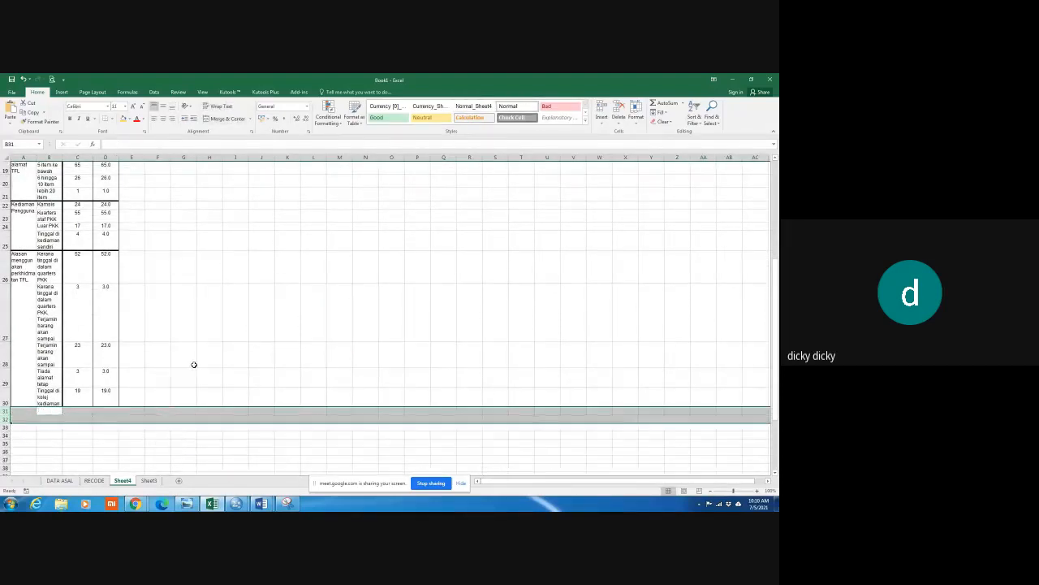
{"action": "scroll", "coordinate": [194, 364], "scroll_direction": "up", "scroll_amount": 6}
{"action": "mouse_move", "coordinate": [62, 157]}
{"action": "left_mouse_down"}
{"action": "mouse_move", "coordinate": [93, 157]}
{"action": "mouse_move", "coordinate": [44, 156]}
{"action": "left_mouse_up"}
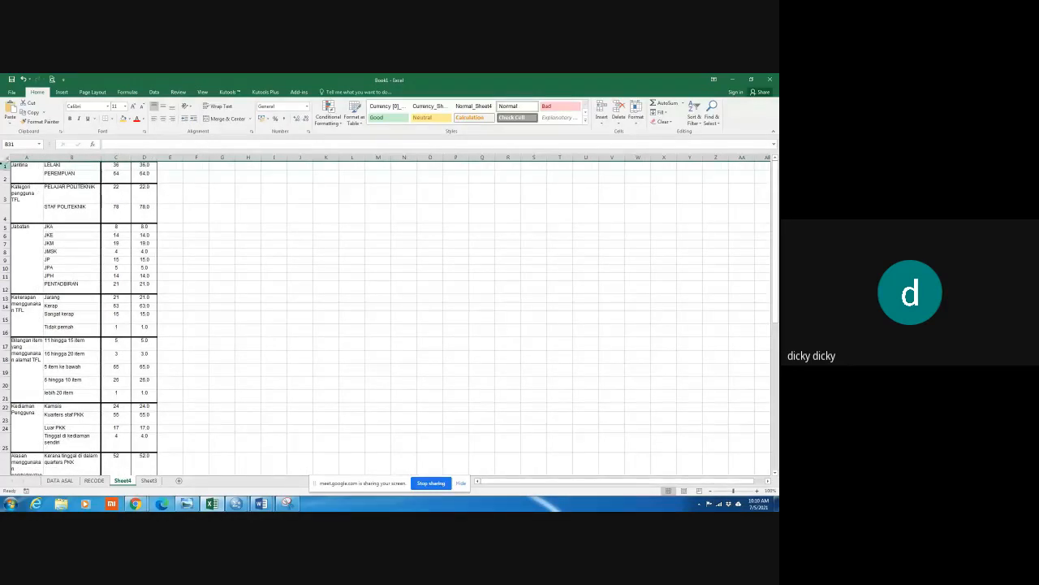
Insert a blank row above row 1 for the table's headings
{"action": "left_click", "coordinate": [5, 165]}
{"action": "right_click", "coordinate": [4, 165]}
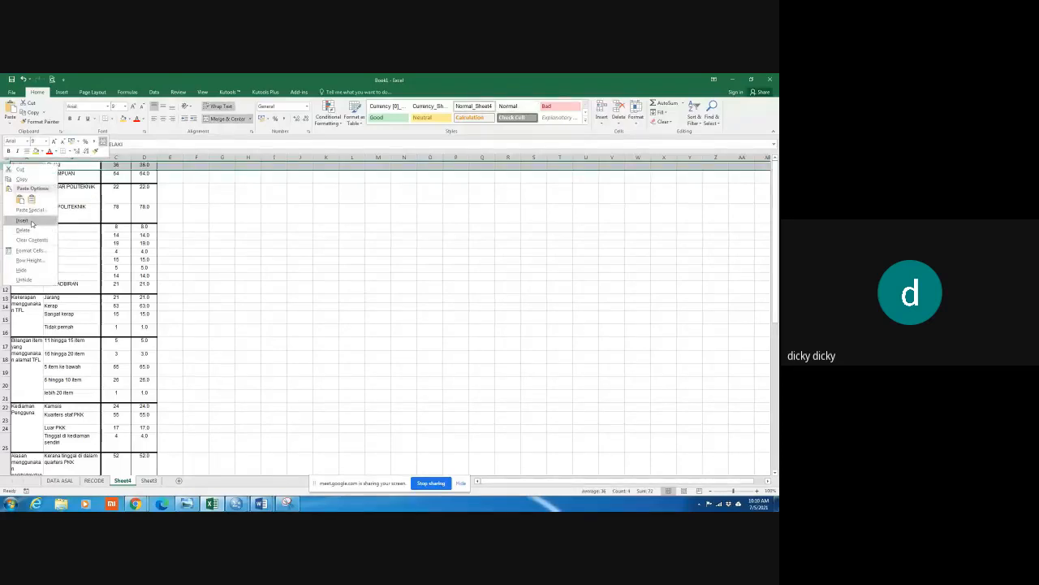
{"action": "left_click", "coordinate": [33, 222]}
{"action": "left_click", "coordinate": [268, 218]}
Remove all cell borders from columns A to D
{"action": "left_click_drag", "start_coordinate": [24, 166], "coordinate": [146, 165]}
{"action": "left_click_drag", "start_coordinate": [33, 158], "coordinate": [143, 159]}
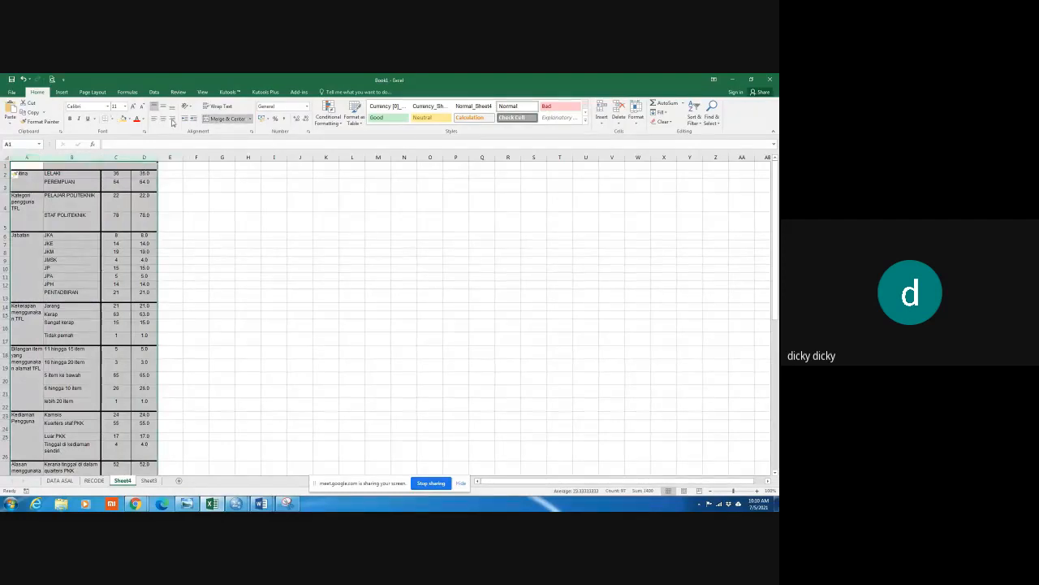
{"action": "left_click", "coordinate": [111, 119]}
{"action": "left_click", "coordinate": [129, 178]}
{"action": "left_click", "coordinate": [208, 216]}
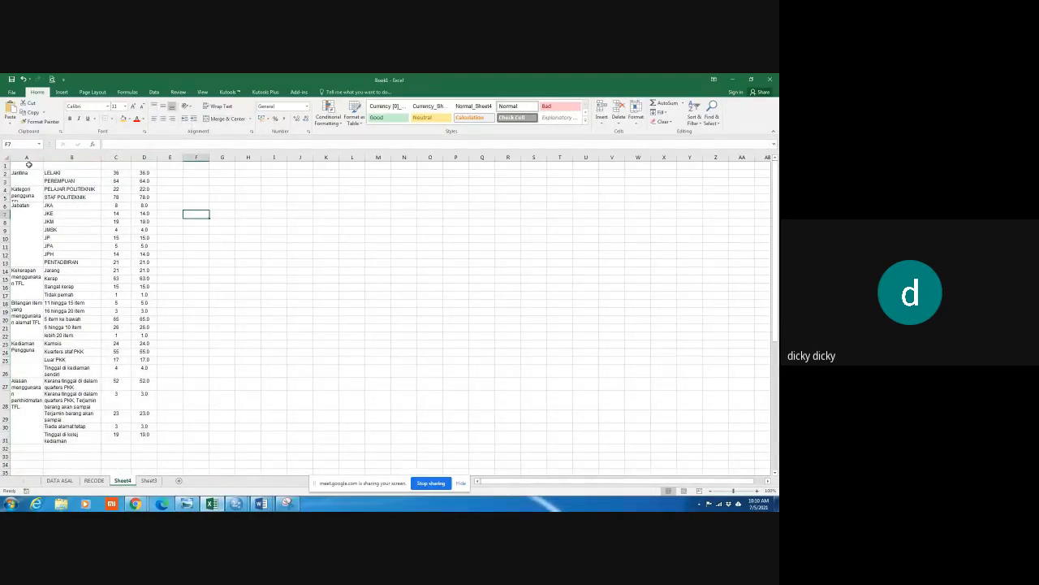
Merge cells A1 and B1, and enter the headings Kekerapan in C1 and Peratus in D1
{"action": "left_click_drag", "start_coordinate": [23, 165], "coordinate": [59, 165]}
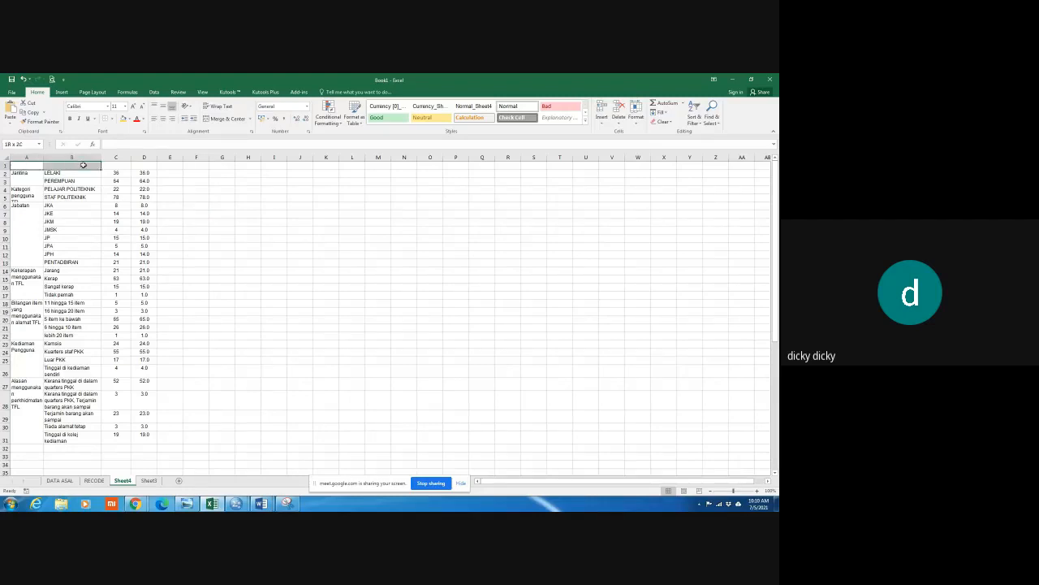
{"action": "left_click", "coordinate": [227, 119]}
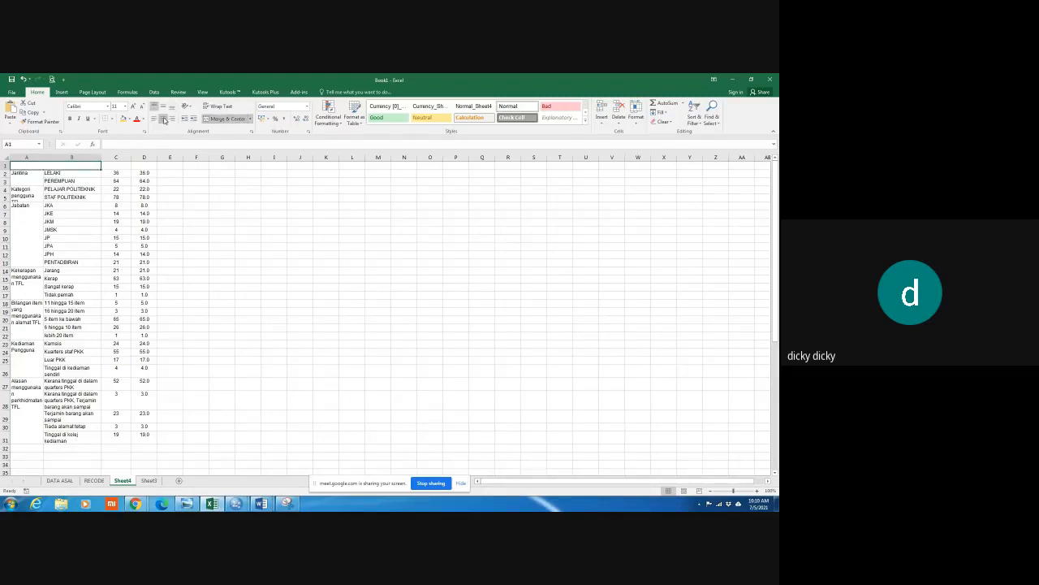
{"action": "left_click", "coordinate": [119, 165]}
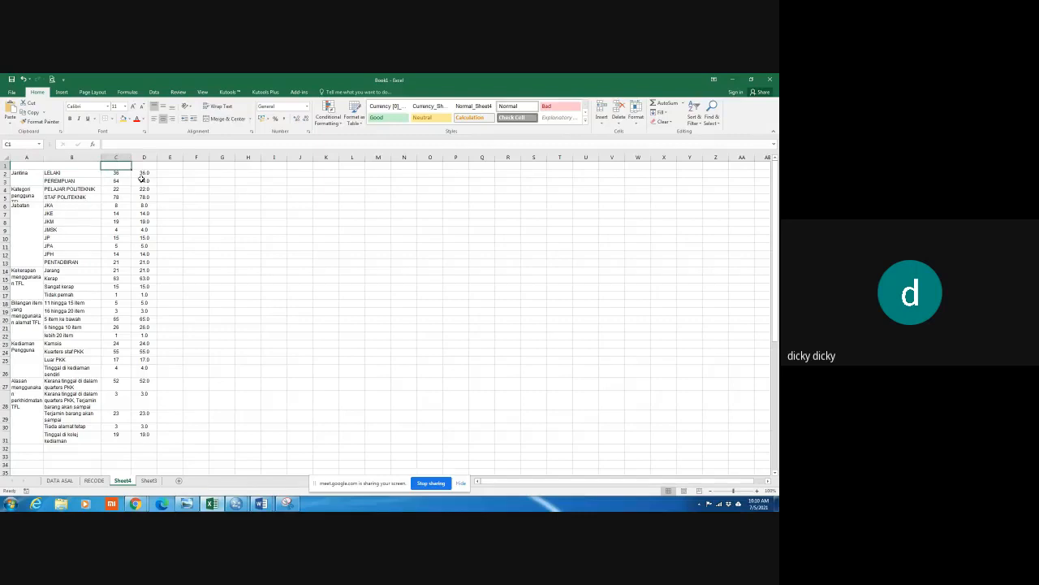
{"action": "type", "text": "x"}
{"action": "type", "text": "ekerapan"}
{"action": "key", "text": "Tab"}
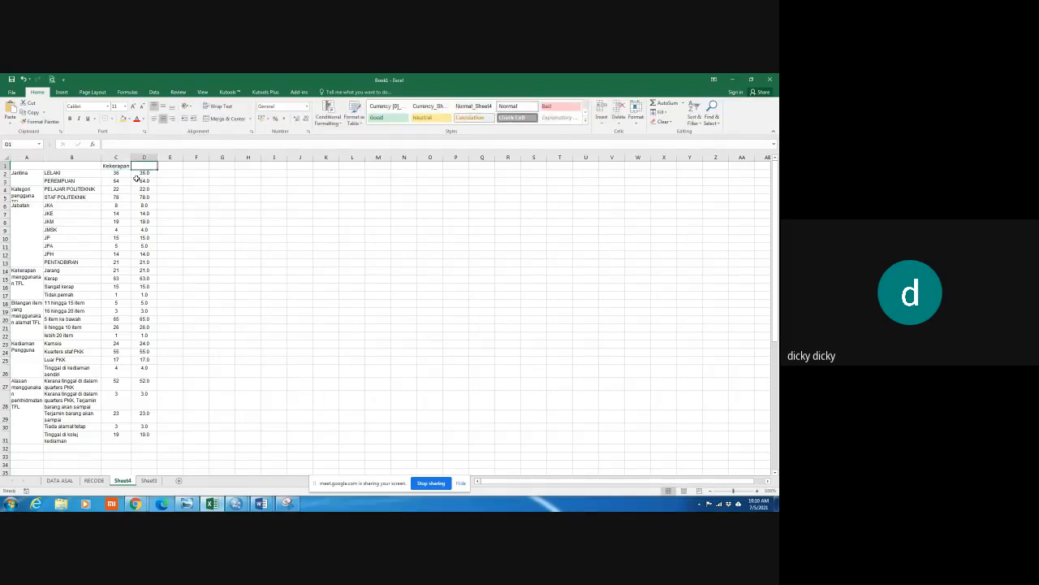
{"action": "type", "text": "pp"}
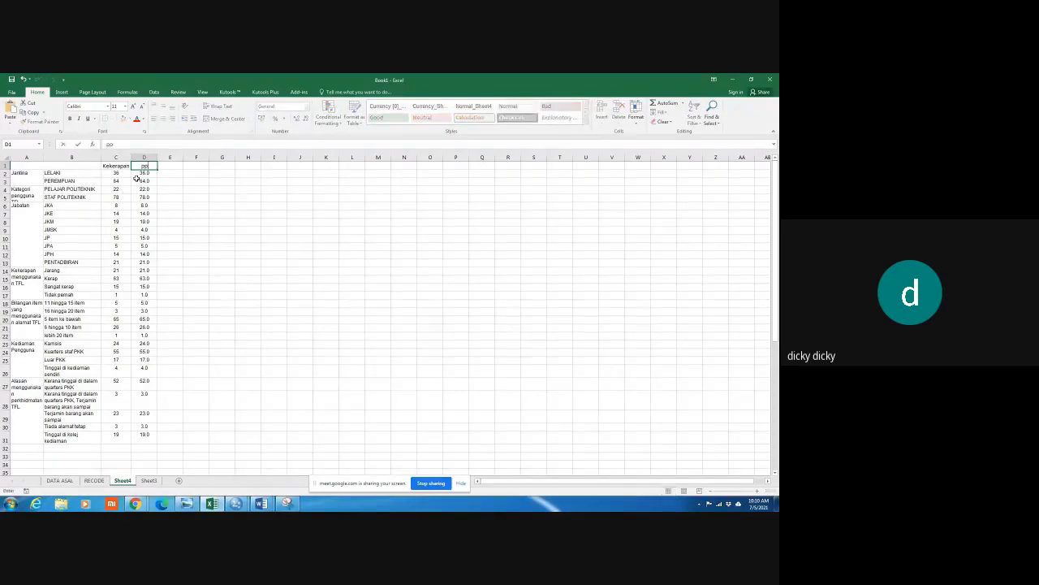
{"action": "type", "text": "ratus"}
Enter the heading Item in the merged cell A1 and centre it horizontally
{"action": "left_click", "coordinate": [66, 166]}
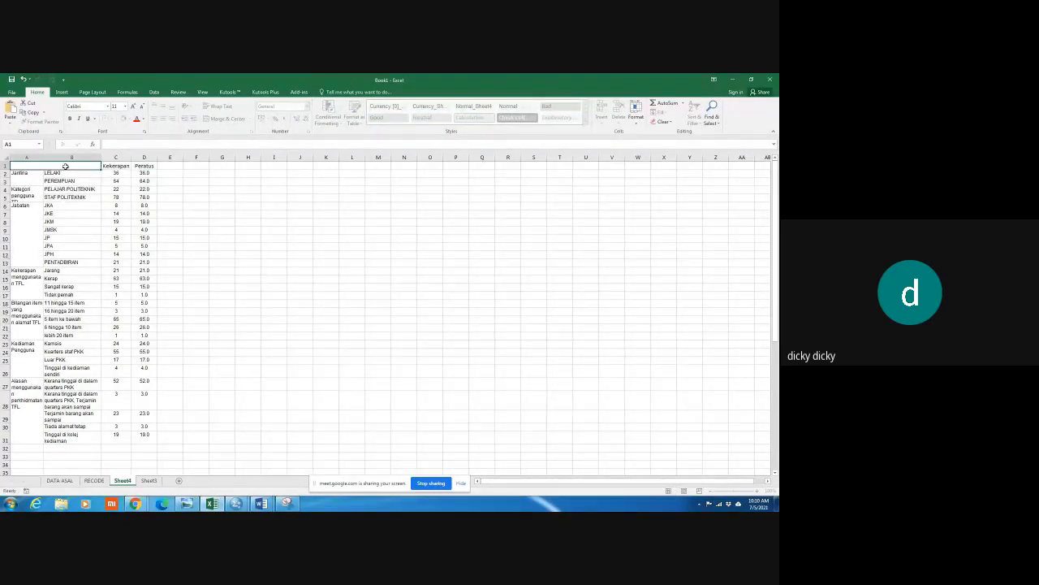
{"action": "type", "text": "Item"}
{"action": "left_click", "coordinate": [228, 233]}
{"action": "left_click", "coordinate": [48, 165]}
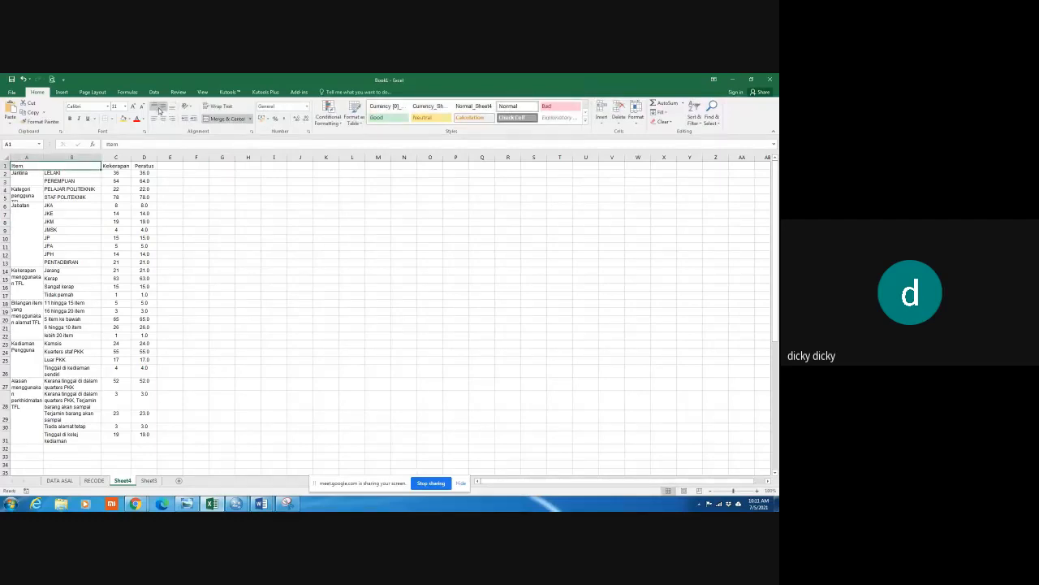
{"action": "left_click", "coordinate": [163, 118]}
Add a top border and a bottom border to the table range A1:D31
{"action": "left_click_drag", "start_coordinate": [36, 166], "coordinate": [142, 427]}
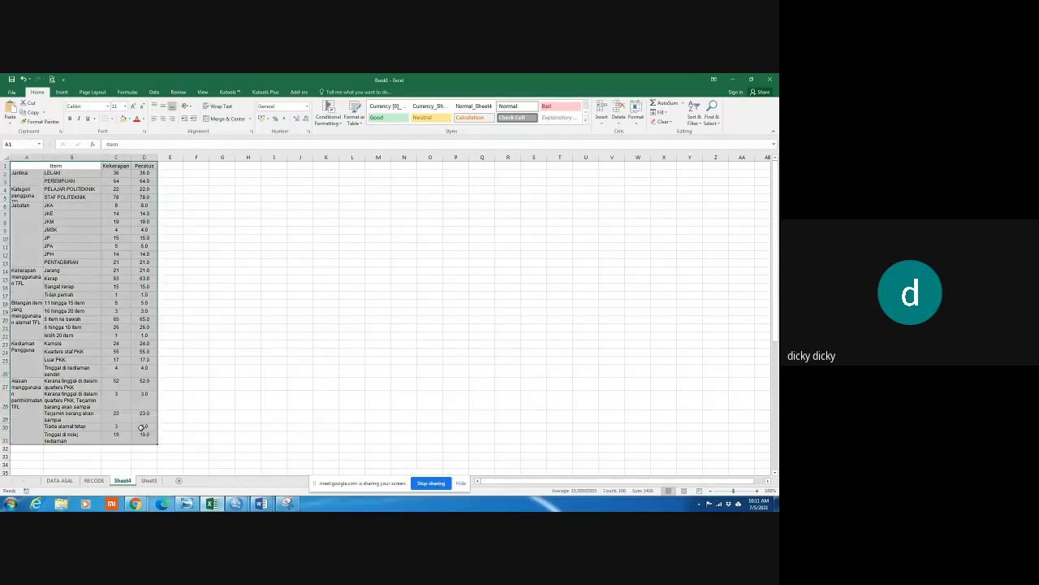
{"action": "left_click", "coordinate": [113, 121]}
{"action": "left_click", "coordinate": [122, 149]}
{"action": "left_click", "coordinate": [112, 120]}
{"action": "left_click", "coordinate": [113, 139]}
{"action": "left_click_drag", "start_coordinate": [33, 166], "coordinate": [144, 165]}
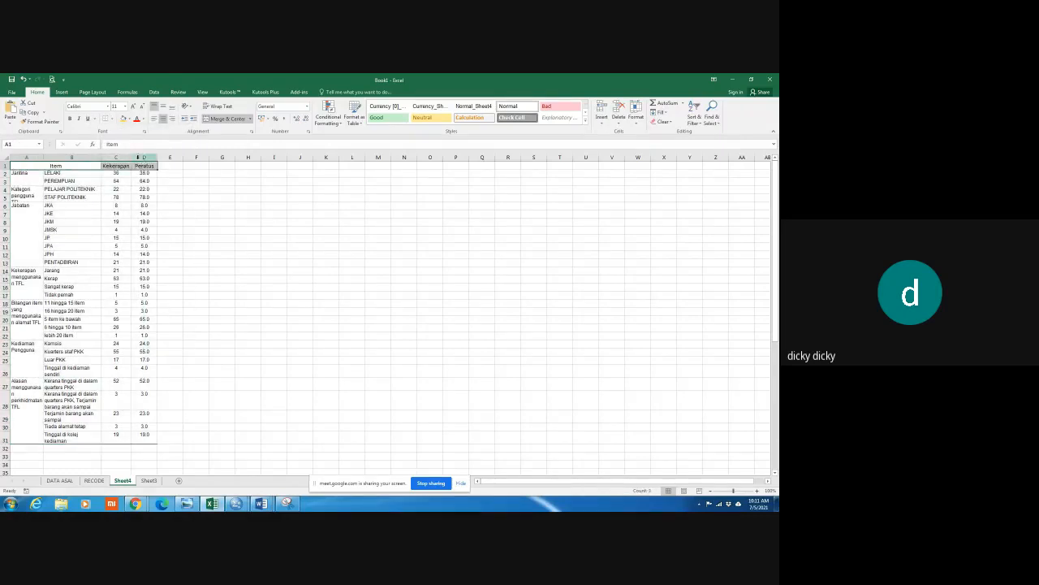
Set the font of columns A to D to Times New Roman
{"action": "left_click_drag", "start_coordinate": [24, 157], "coordinate": [143, 160]}
{"action": "left_click", "coordinate": [92, 107]}
{"action": "type", "text": "Times New Roma"}
{"action": "key", "text": "Return"}
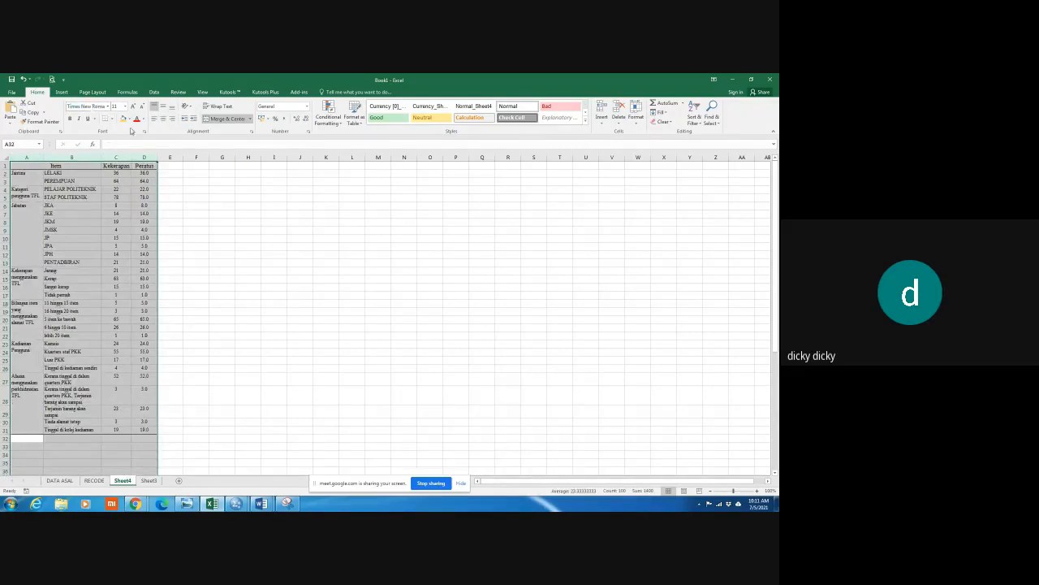
Copy the table range A1:D31 and switch to the Word report
{"action": "left_click_drag", "start_coordinate": [26, 168], "coordinate": [144, 429]}
{"action": "right_click", "coordinate": [126, 258]}
{"action": "left_click", "coordinate": [142, 270]}
{"action": "key", "text": "alt+Tab"}
{"action": "key", "text": "alt+Tab"}
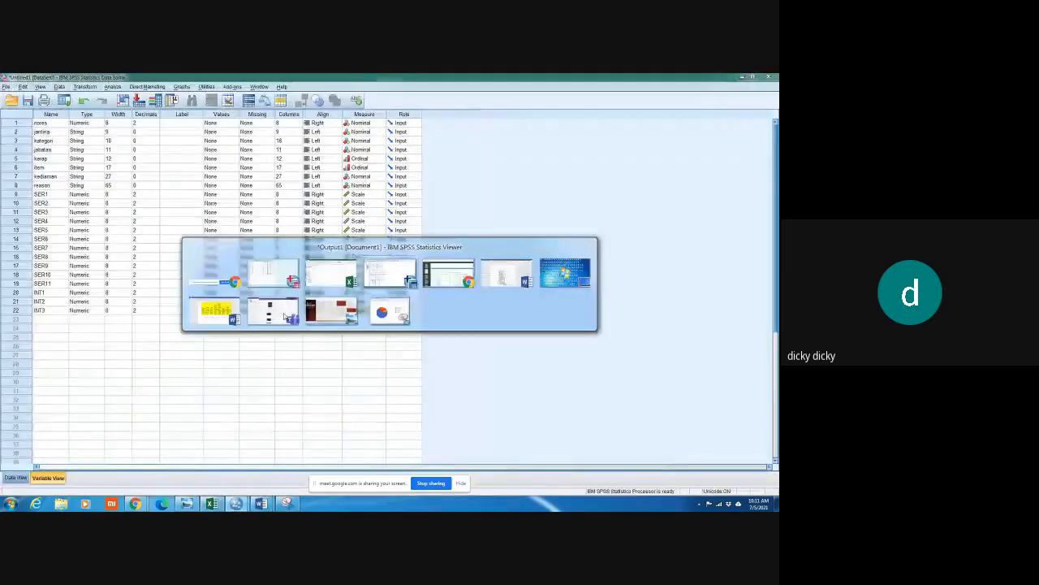
{"action": "key", "text": "alt+Tab"}
{"action": "key", "text": "alt+Tab"}
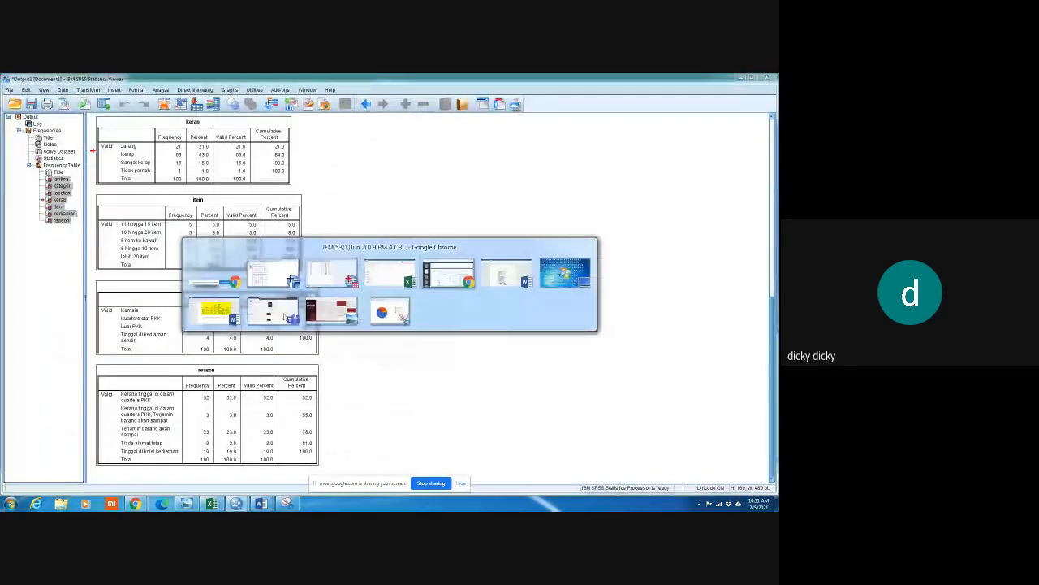
Paste the copied table on a new unnumbered line below the Analisis demografi heading
{"action": "scroll", "coordinate": [232, 361], "scroll_direction": "up", "scroll_amount": 15}
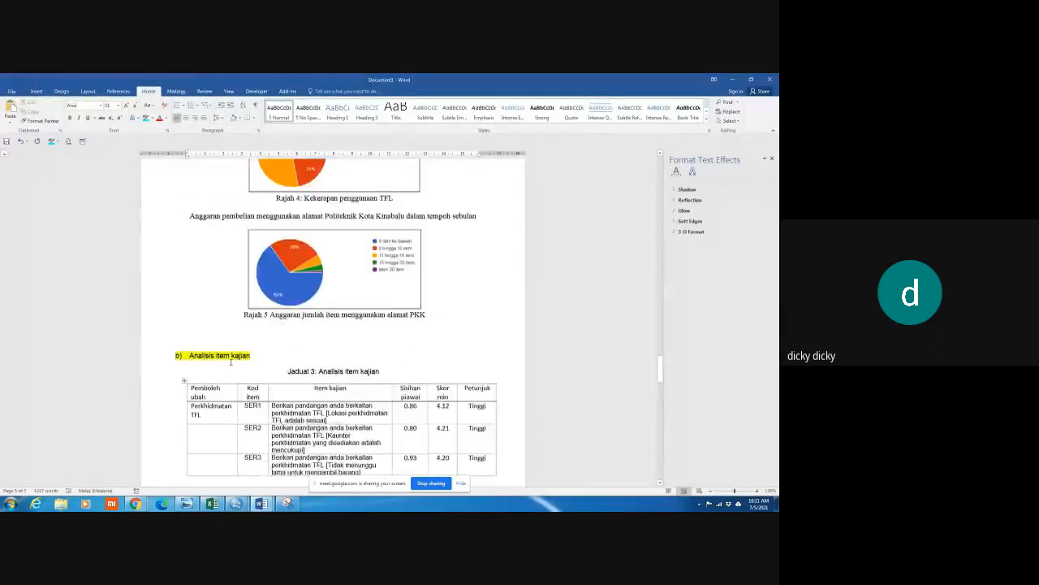
{"action": "scroll", "coordinate": [231, 363], "scroll_direction": "up", "scroll_amount": 10}
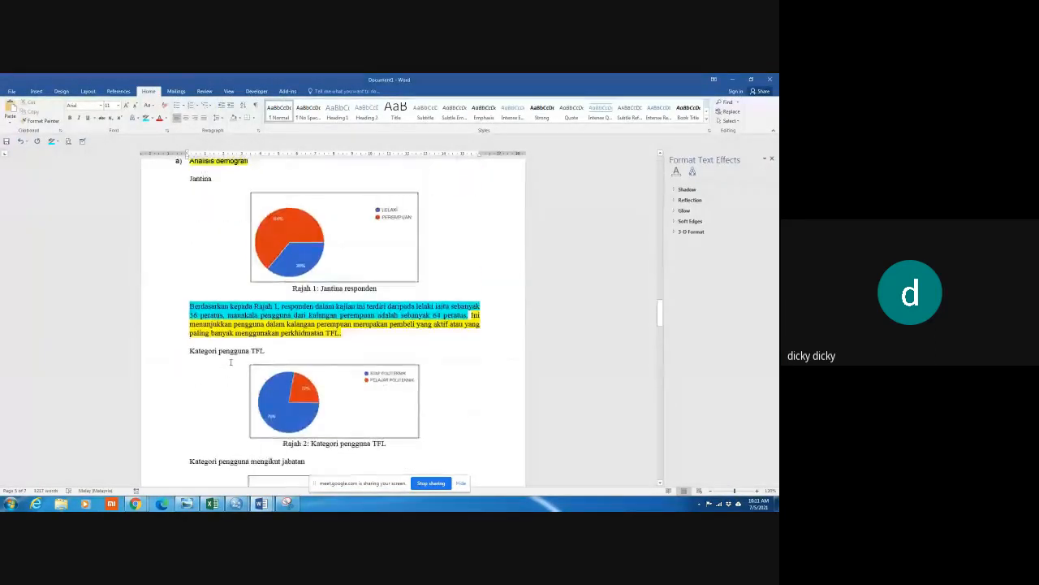
{"action": "key", "text": "Return"}
{"action": "key", "text": "Return"}
{"action": "key", "text": "BackSpace"}
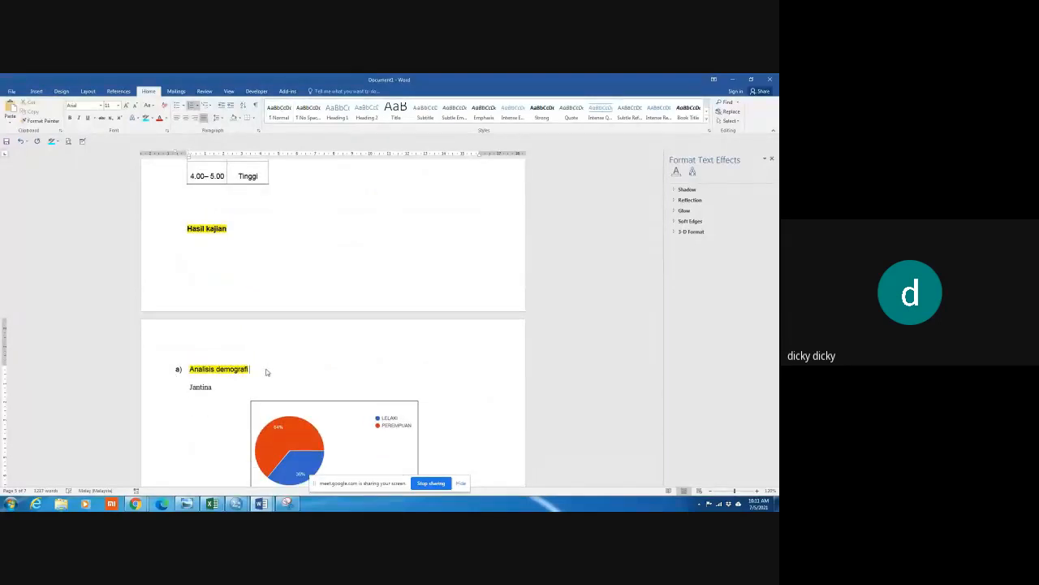
{"action": "key", "text": "Return"}
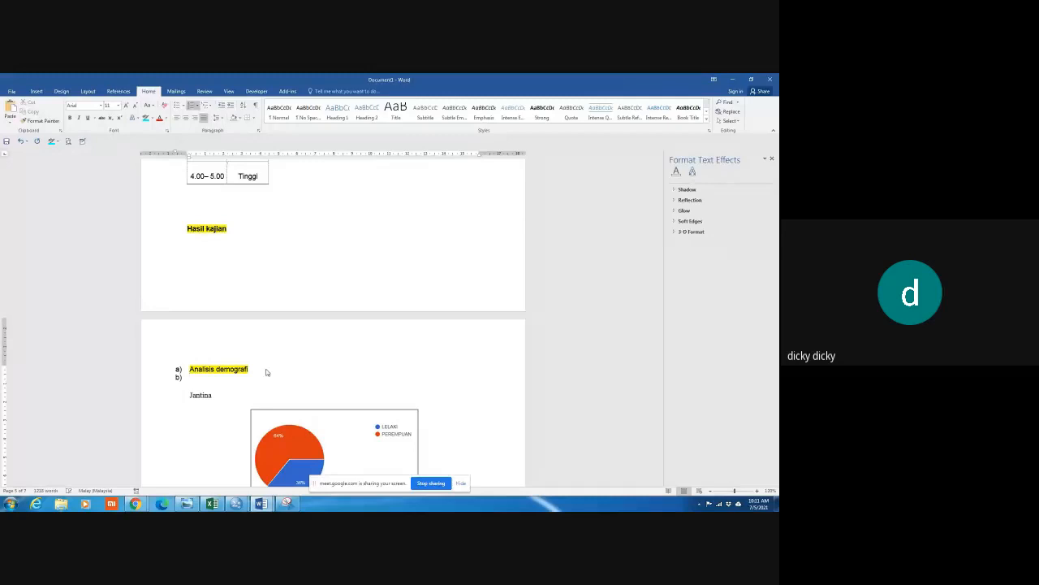
{"action": "key", "text": "BackSpace"}
{"action": "key", "text": "Return"}
{"action": "key", "text": "ctrl+v"}
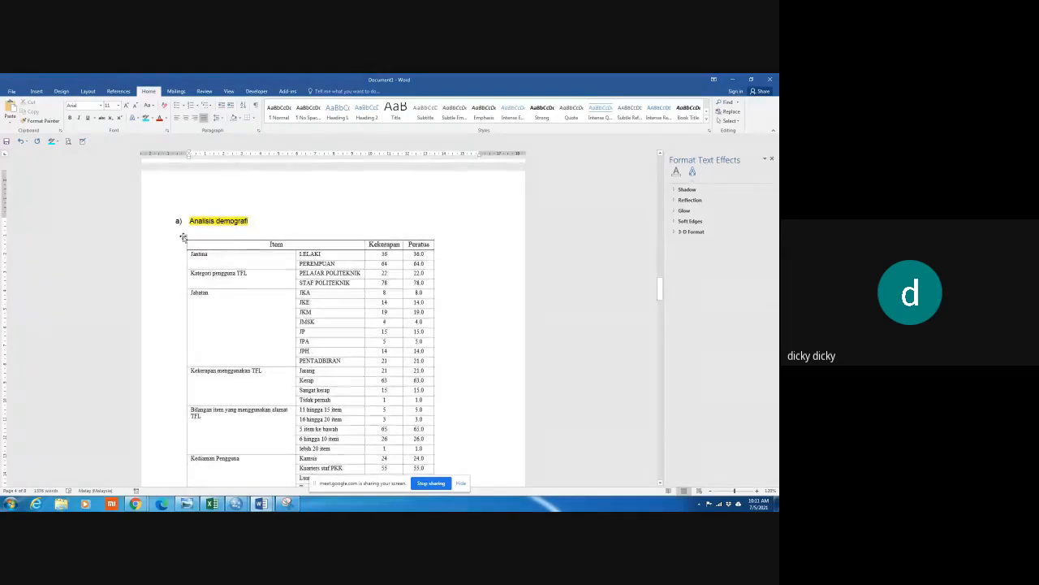
Centre the whole pasted respondent profile table horizontally on the page
{"action": "left_click", "coordinate": [185, 237]}
{"action": "left_click", "coordinate": [186, 118]}
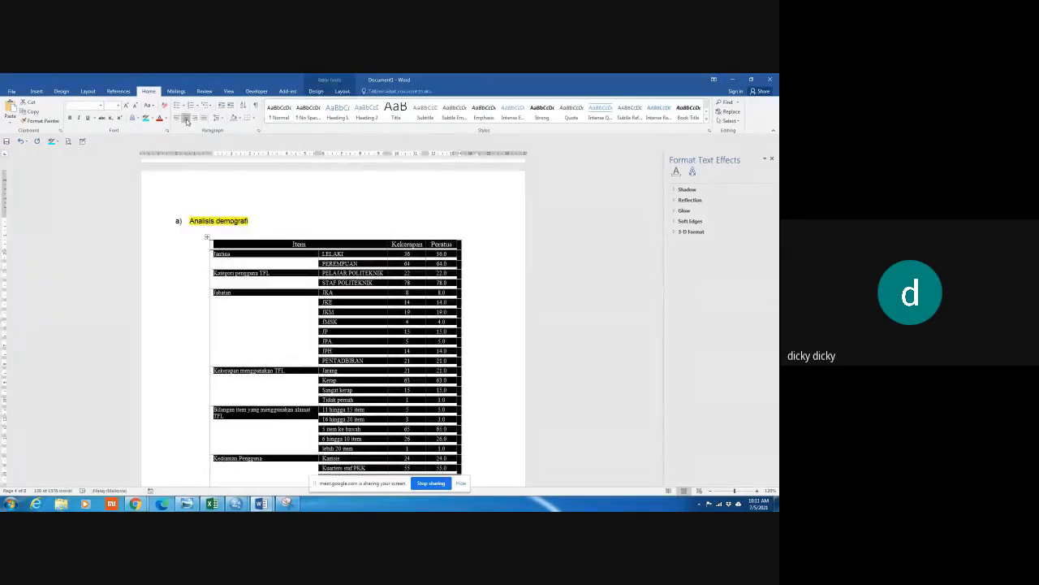
{"action": "left_click", "coordinate": [299, 223]}
{"action": "scroll", "coordinate": [297, 234], "scroll_direction": "up", "scroll_amount": 2}
{"action": "scroll", "coordinate": [345, 249], "scroll_direction": "down", "scroll_amount": 4}
{"action": "scroll", "coordinate": [345, 250], "scroll_direction": "up", "scroll_amount": 3}
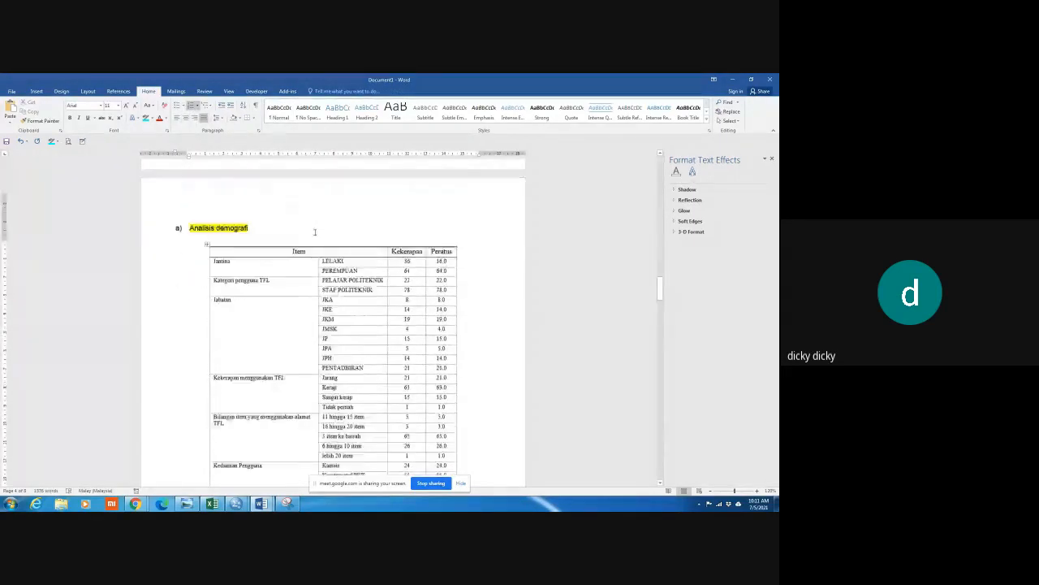
Add the centred caption "Jadual 3: profil pengguna TFL" on a new line between the Analisis demografi heading and the table
{"action": "key", "text": "Return"}
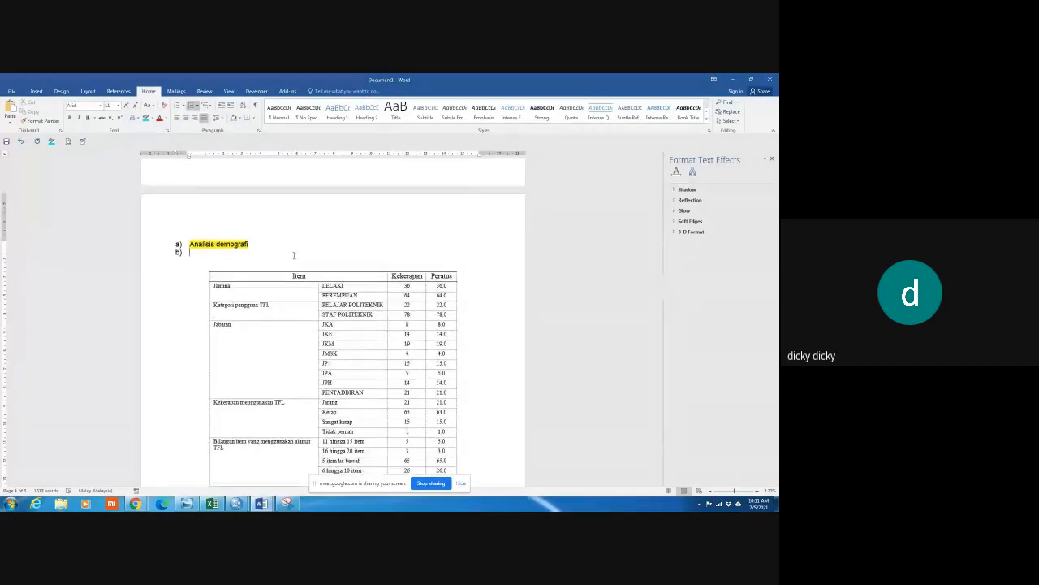
{"action": "key", "text": "Return"}
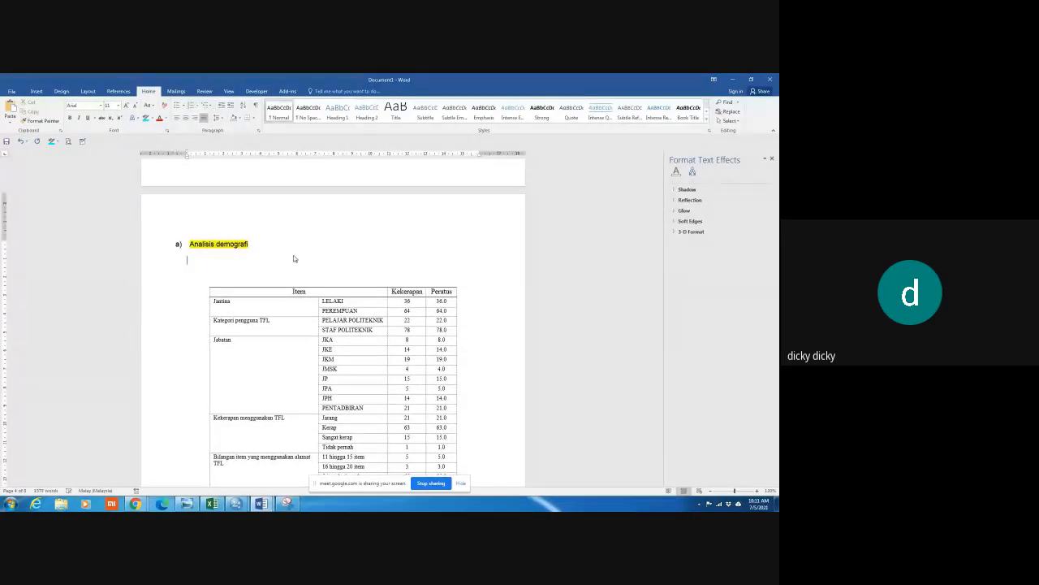
{"action": "left_click", "coordinate": [187, 118]}
{"action": "type", "text": "Jadual 3: profi"}
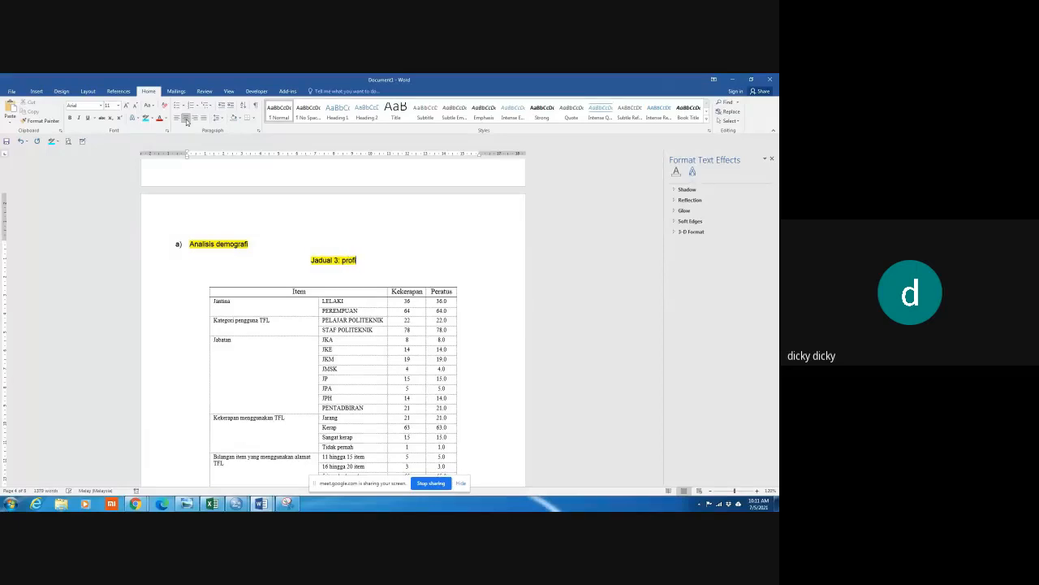
{"action": "type", "text": "l pengguna TFL"}
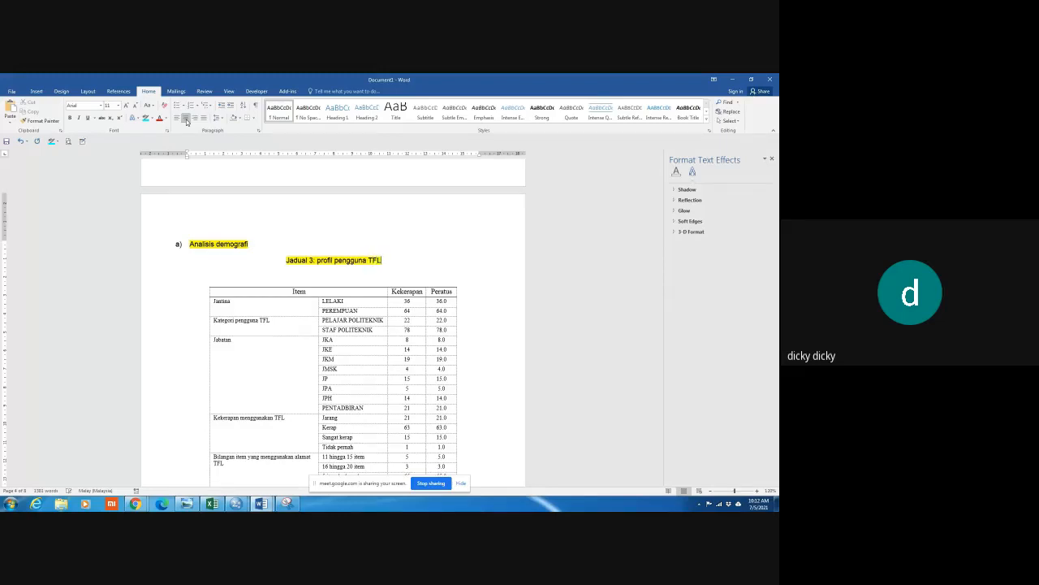
Review the rest of the report, from the demographic charts to the Analisis item kajian table with its standard deviations and mean scores
{"action": "scroll", "coordinate": [364, 317], "scroll_direction": "down", "scroll_amount": 3}
{"action": "scroll", "coordinate": [364, 318], "scroll_direction": "up", "scroll_amount": 2}
{"action": "scroll", "coordinate": [364, 318], "scroll_direction": "down", "scroll_amount": 20}
{"action": "scroll", "coordinate": [354, 321], "scroll_direction": "down", "scroll_amount": 13}
{"action": "scroll", "coordinate": [355, 323], "scroll_direction": "up", "scroll_amount": 7}
{"action": "scroll", "coordinate": [355, 324], "scroll_direction": "up", "scroll_amount": 15}
{"action": "scroll", "coordinate": [346, 309], "scroll_direction": "down", "scroll_amount": 10}
{"action": "scroll", "coordinate": [345, 308], "scroll_direction": "down", "scroll_amount": 15}
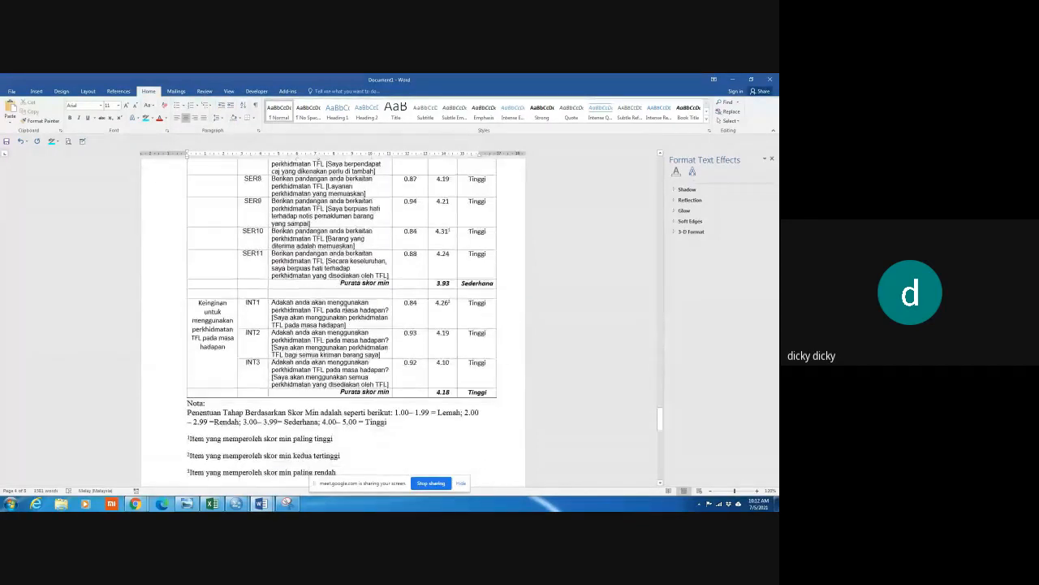
{"action": "scroll", "coordinate": [438, 245], "scroll_direction": "up", "scroll_amount": 10}
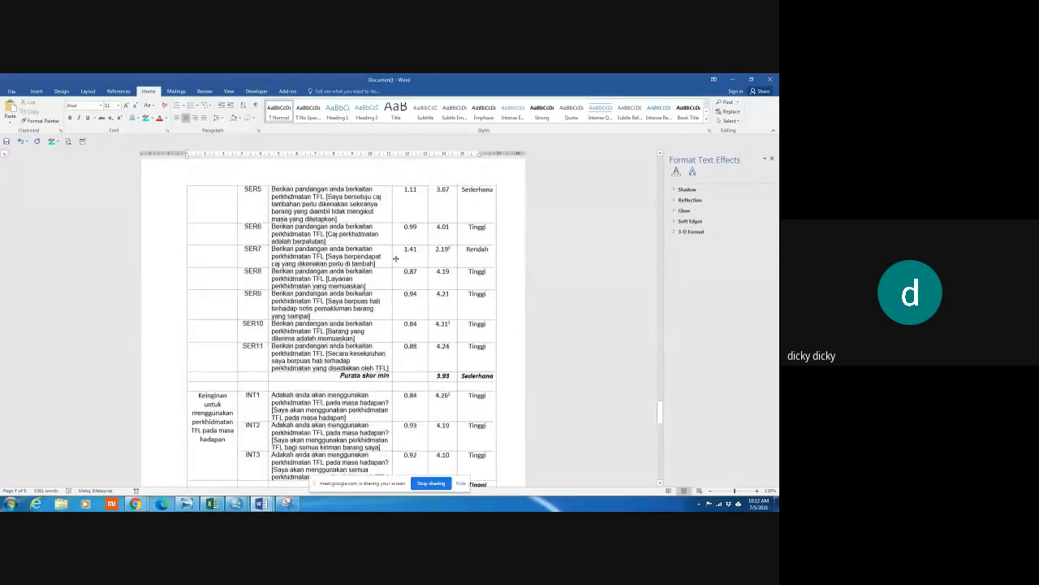
Switch to the SPSS output and set up a Descriptives analysis of the variables SER1 to SER11 and INT1 to INT3
{"action": "key", "text": "alt+Tab"}
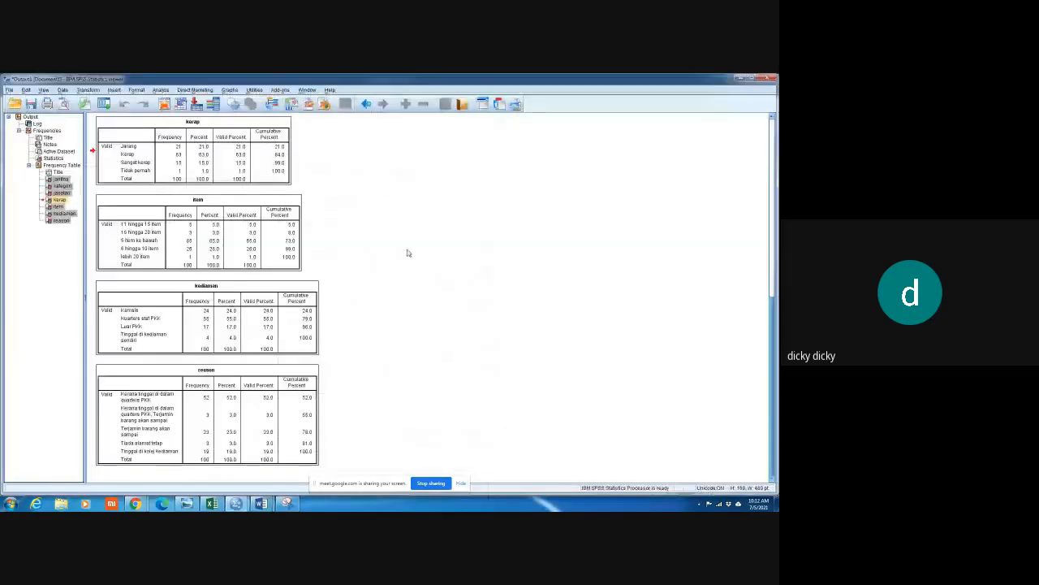
{"action": "left_click", "coordinate": [163, 90]}
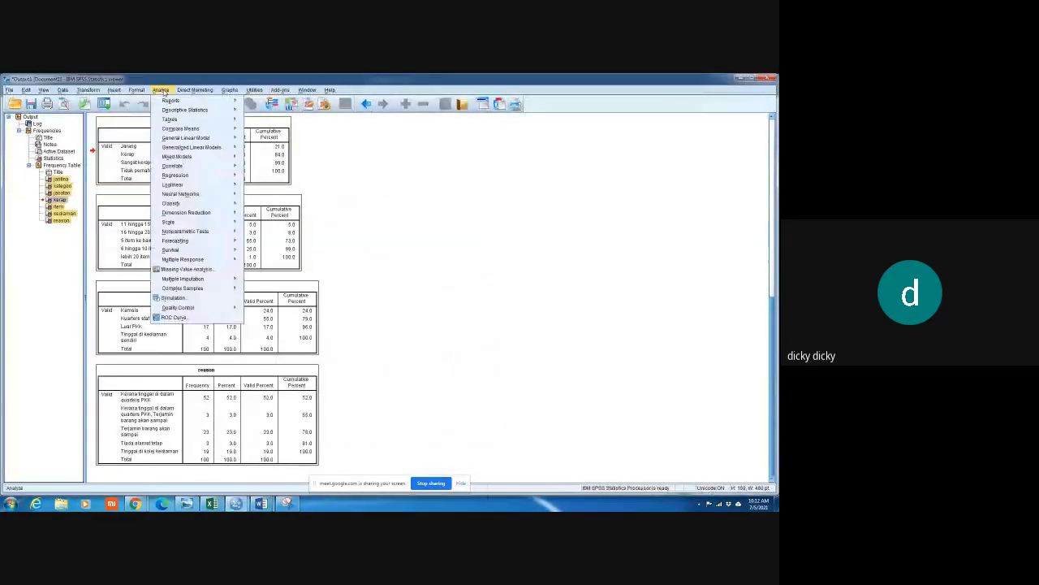
{"action": "mouse_move", "coordinate": [208, 111]}
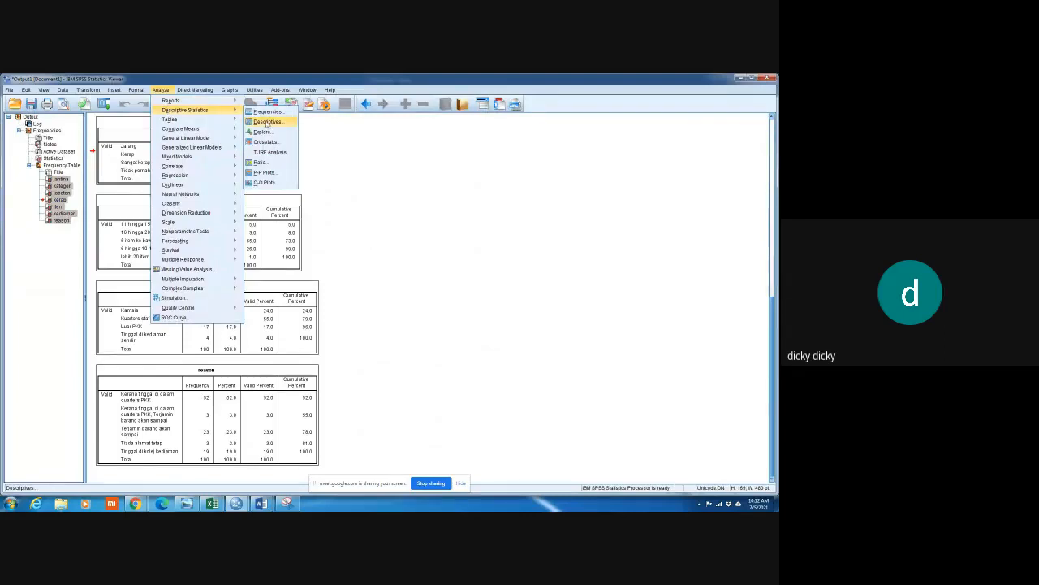
{"action": "left_click", "coordinate": [268, 122]}
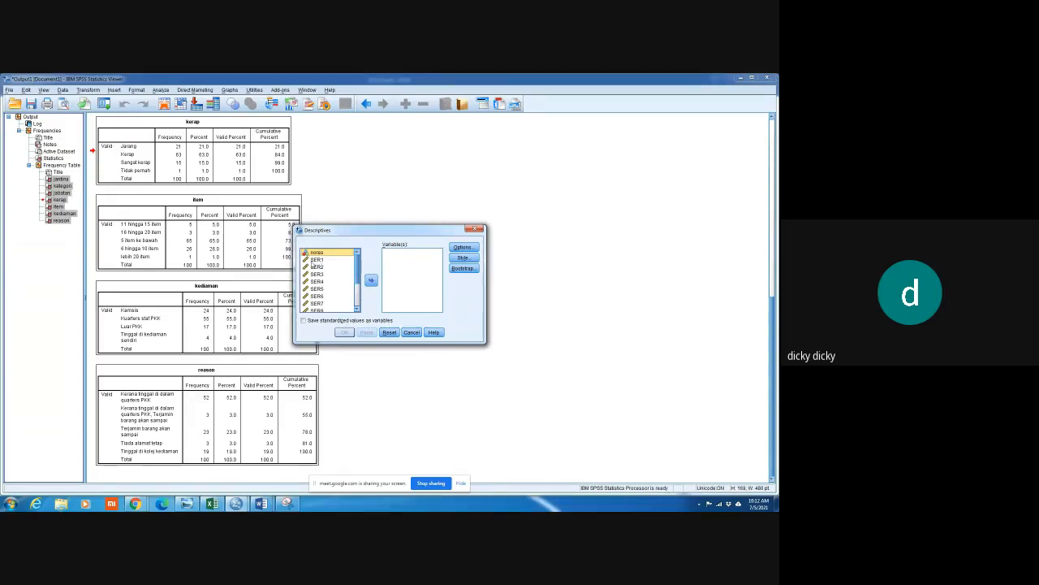
{"action": "key", "text": "ctrl+a"}
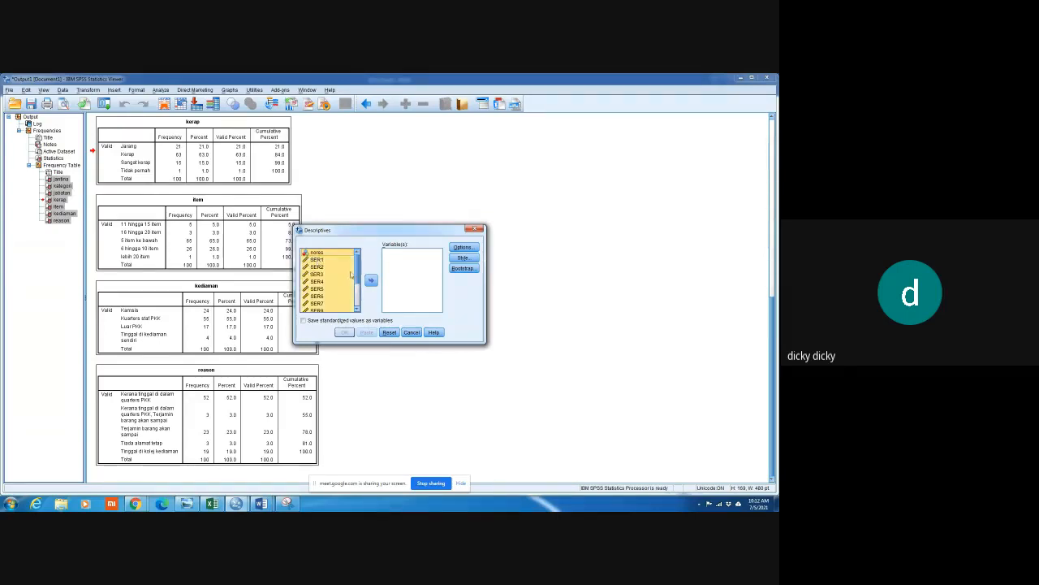
{"action": "left_click", "coordinate": [371, 280]}
{"action": "left_click", "coordinate": [398, 253]}
{"action": "left_click", "coordinate": [370, 280]}
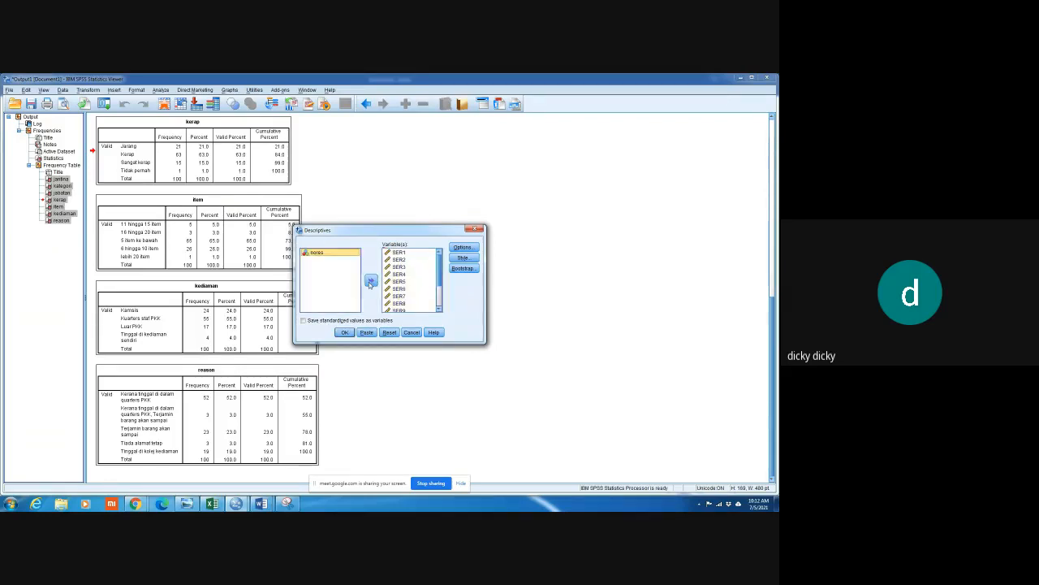
Limit the descriptive statistics to mean and standard deviation, excluding minimum and maximum, and run the analysis
{"action": "left_click", "coordinate": [463, 248]}
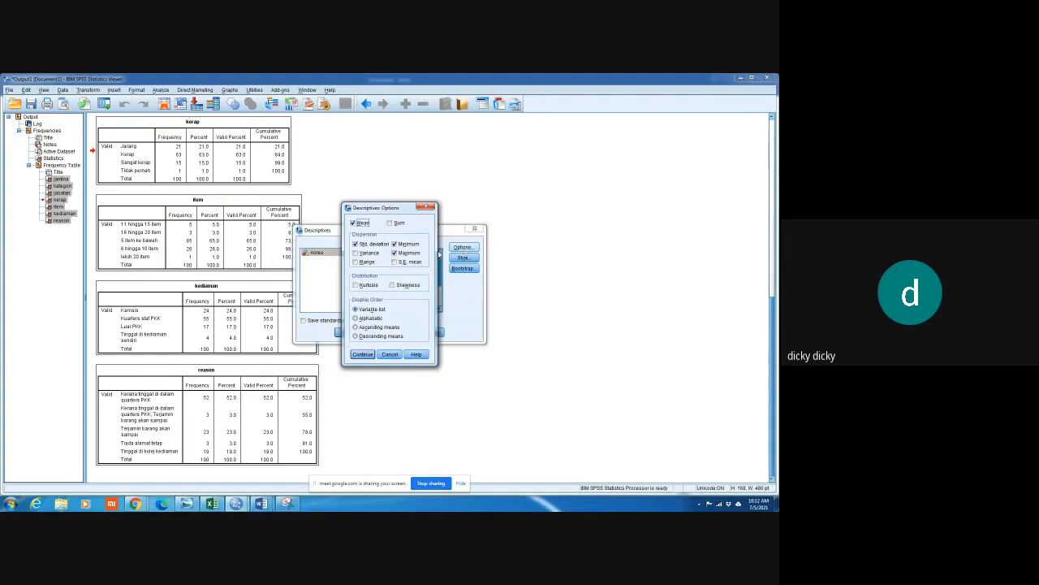
{"action": "left_click", "coordinate": [356, 243]}
{"action": "left_click", "coordinate": [356, 244]}
{"action": "left_click", "coordinate": [395, 243]}
{"action": "left_click", "coordinate": [395, 252]}
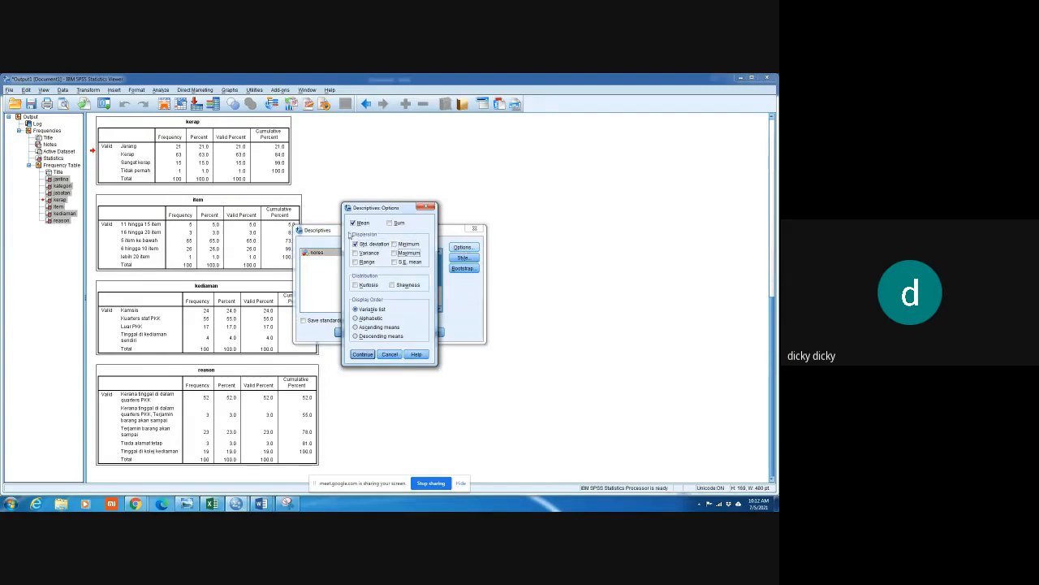
{"action": "left_click", "coordinate": [363, 355]}
{"action": "left_click", "coordinate": [345, 333]}
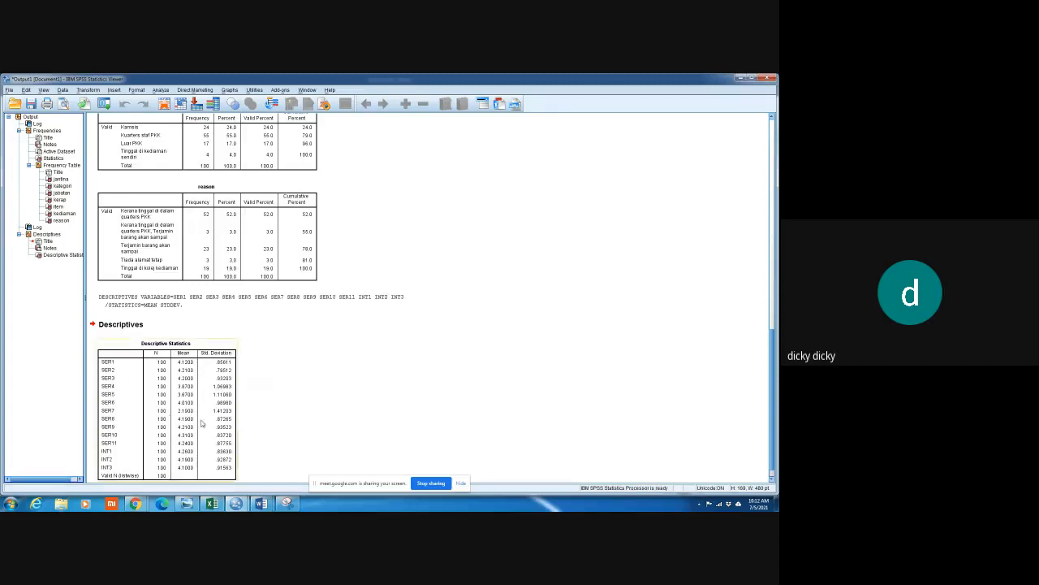
Compare the means and standard deviations in the SPSS Descriptive Statistics table with the Analisis item kajian table in the Word report
{"action": "key", "text": "alt+Tab"}
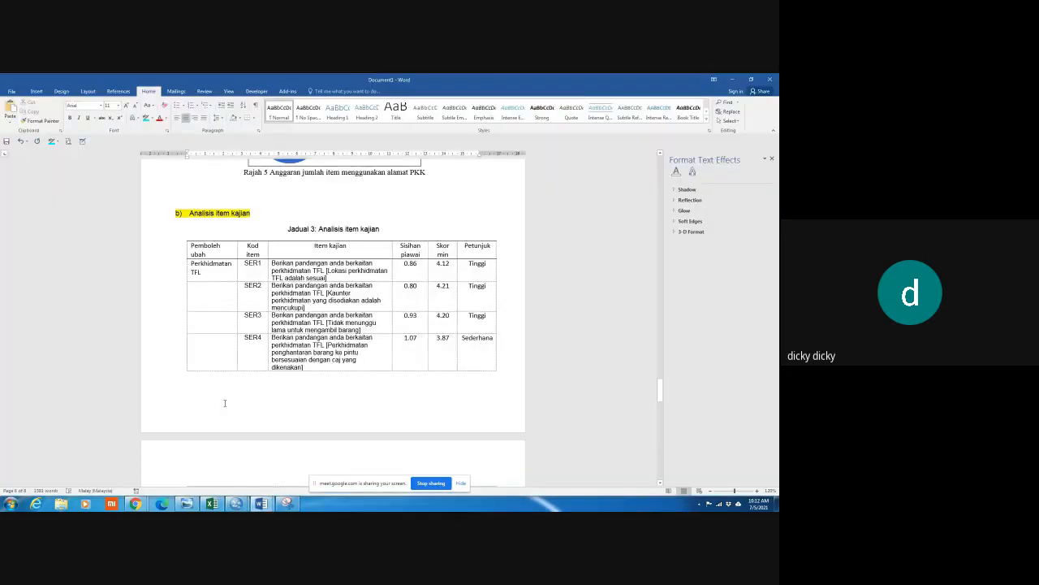
{"action": "key", "text": "alt+Tab"}
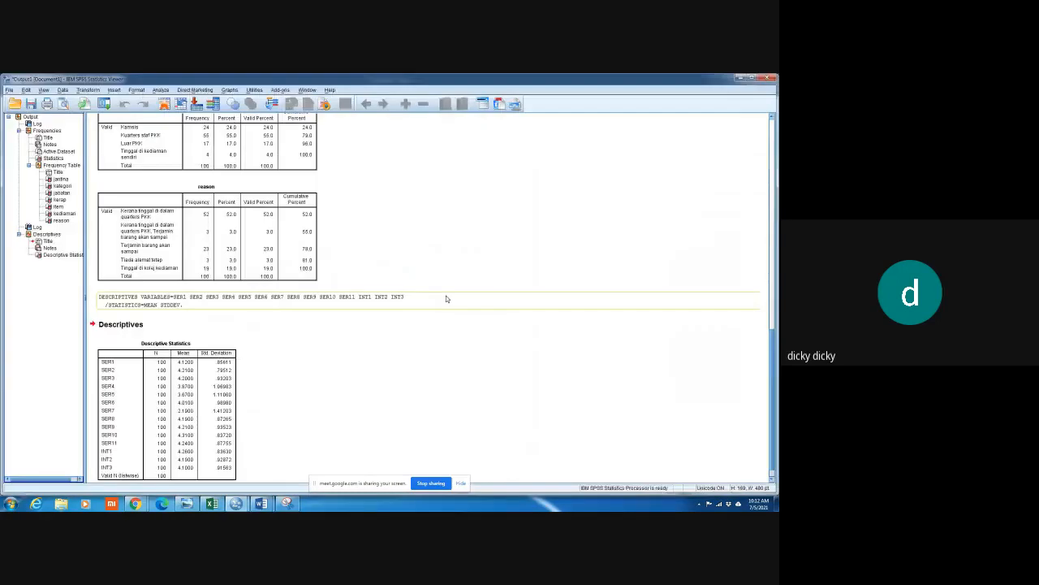
{"action": "key", "text": "alt+Tab"}
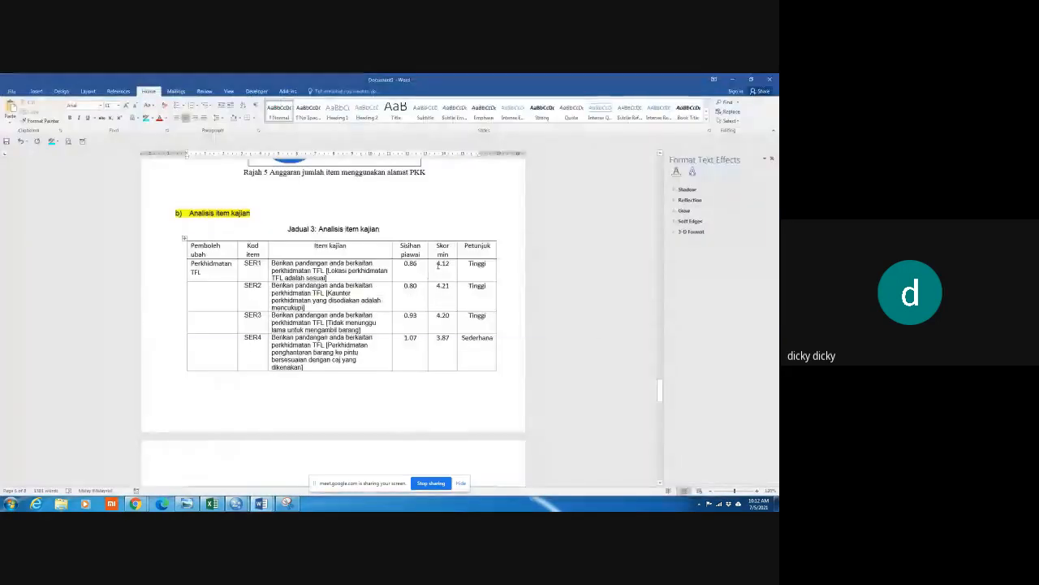
{"action": "key", "text": "alt+Tab"}
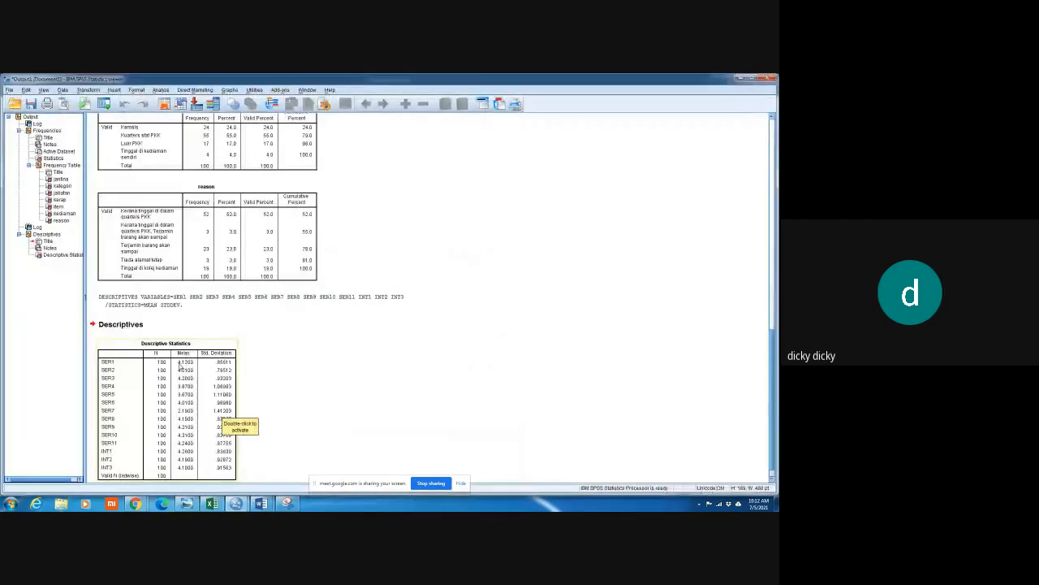
{"action": "key", "text": "alt+Tab"}
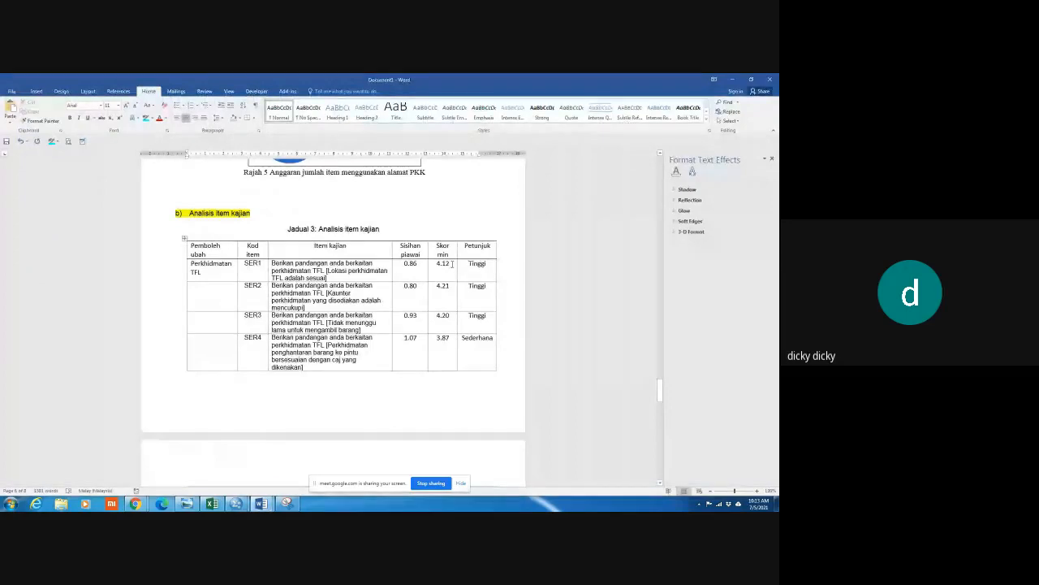
{"action": "key", "text": "alt+Tab"}
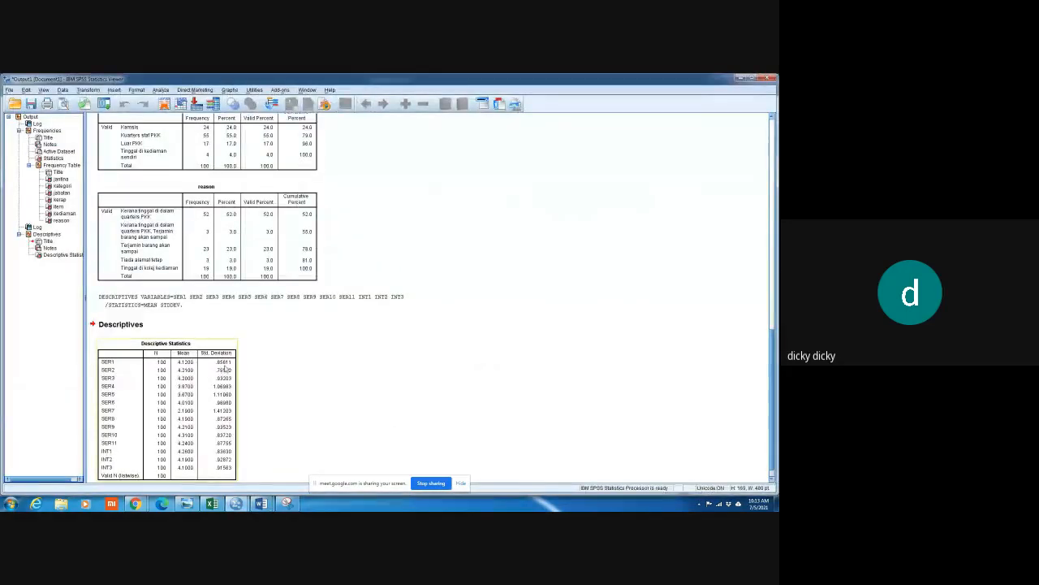
{"action": "key", "text": "alt+Tab"}
{"action": "key", "text": "alt+Tab"}
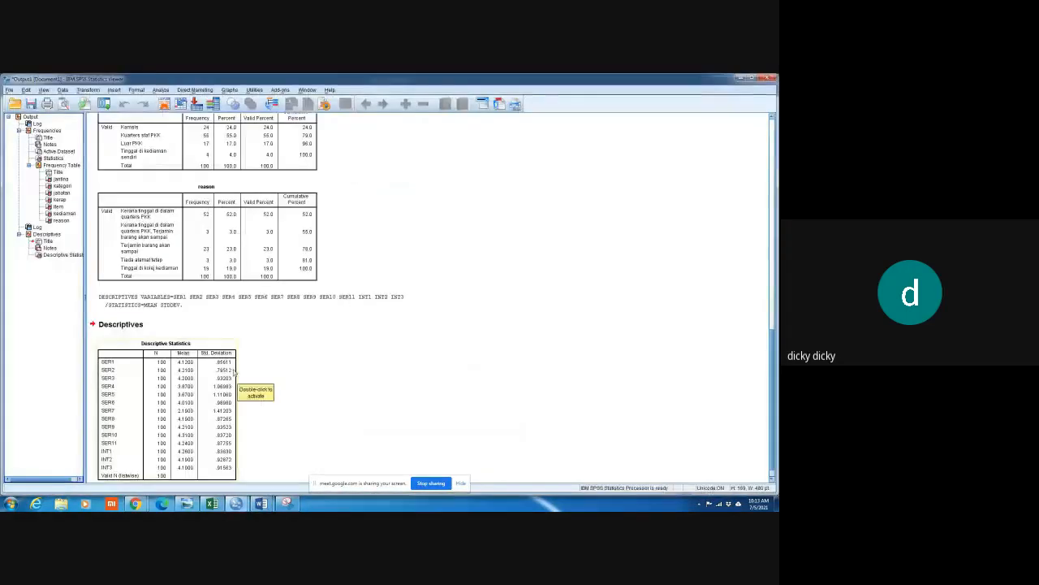
{"action": "key", "text": "alt+Tab"}
{"action": "key", "text": "alt+Tab"}
{"action": "key", "text": "alt+Tab"}
{"action": "key", "text": "alt+Tab"}
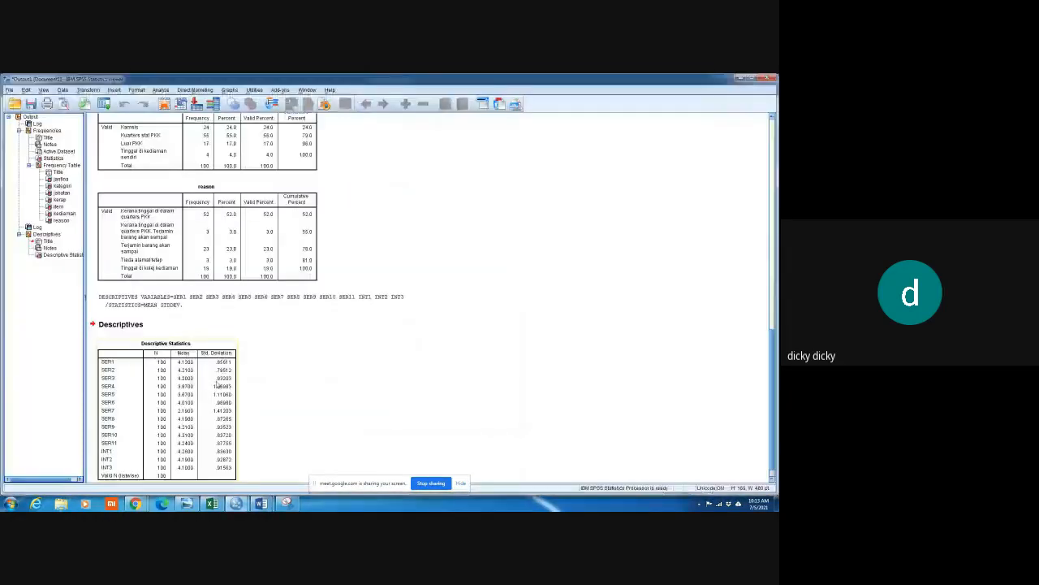
{"action": "key", "text": "alt+Tab"}
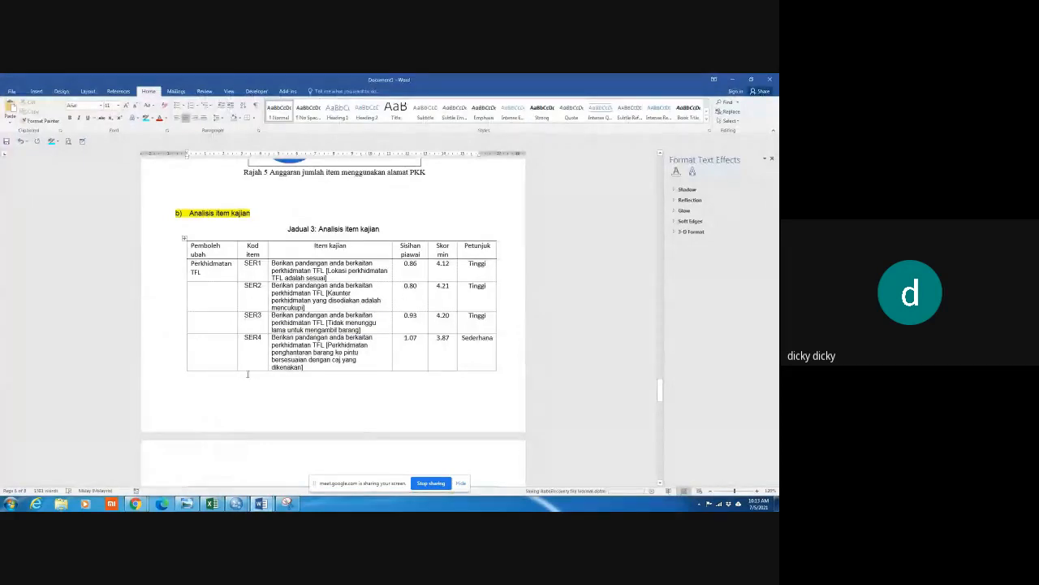
{"action": "key", "text": "alt+Tab"}
Copy the Descriptive Statistics table from the SPSS output and switch to the Word report
{"action": "scroll", "coordinate": [208, 393], "scroll_direction": "down", "scroll_amount": 1}
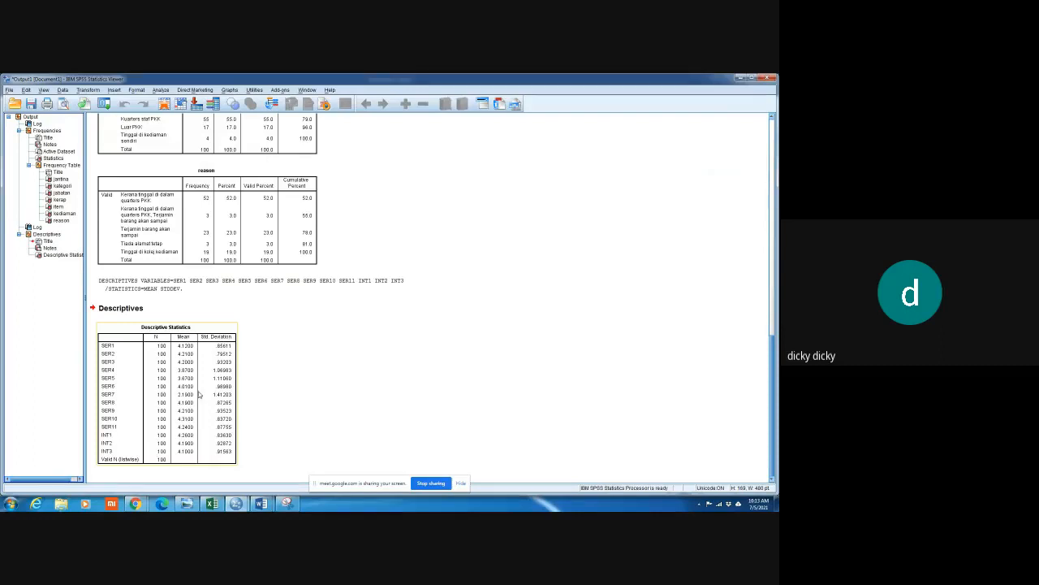
{"action": "right_click", "coordinate": [172, 374]}
{"action": "left_click", "coordinate": [187, 386]}
{"action": "left_click", "coordinate": [261, 503]}
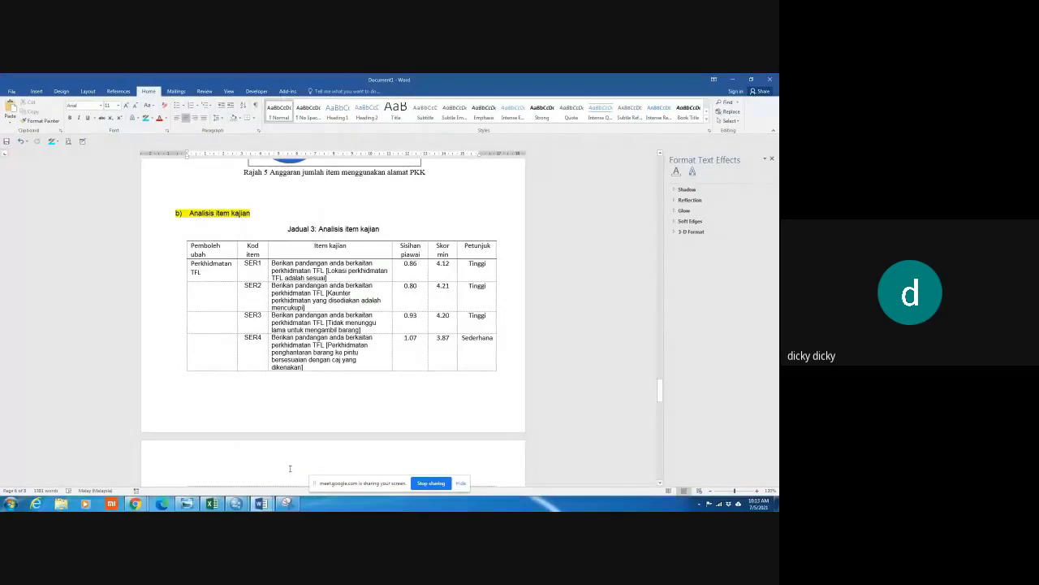
Switch to the Excel workbook, add a new sheet and paste the copied Descriptive Statistics table at cell C2
{"action": "left_click", "coordinate": [211, 504]}
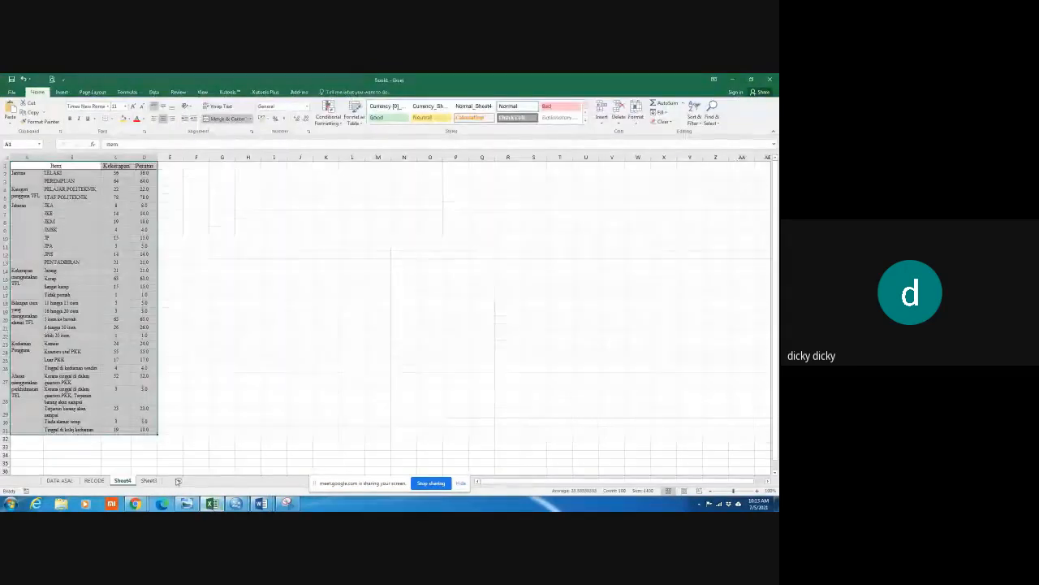
{"action": "left_click", "coordinate": [178, 481]}
{"action": "left_click", "coordinate": [73, 174]}
{"action": "key", "text": "ctrl+v"}
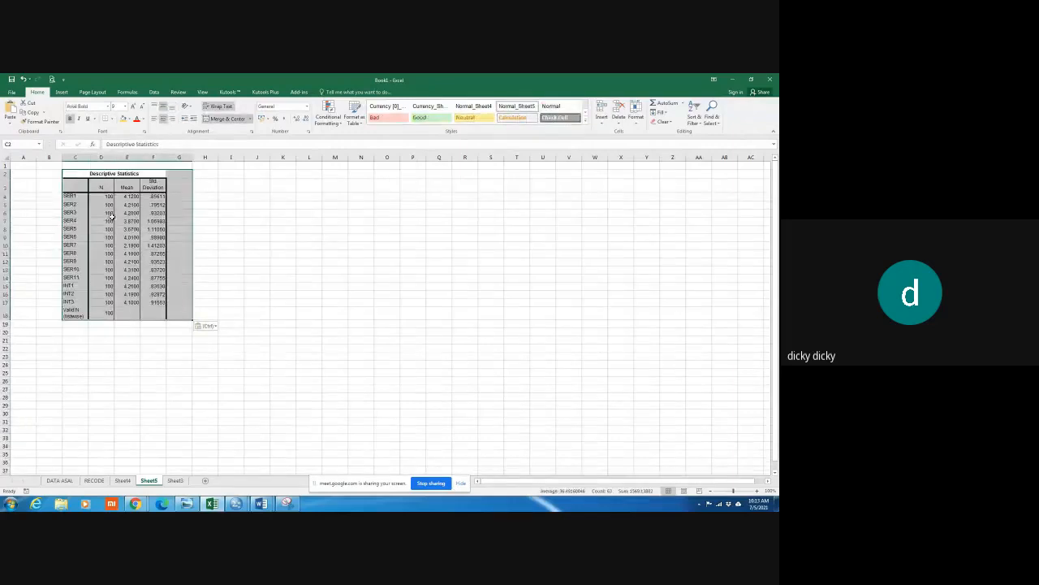
Delete the N column from the pasted Descriptive Statistics table
{"action": "left_click", "coordinate": [101, 157]}
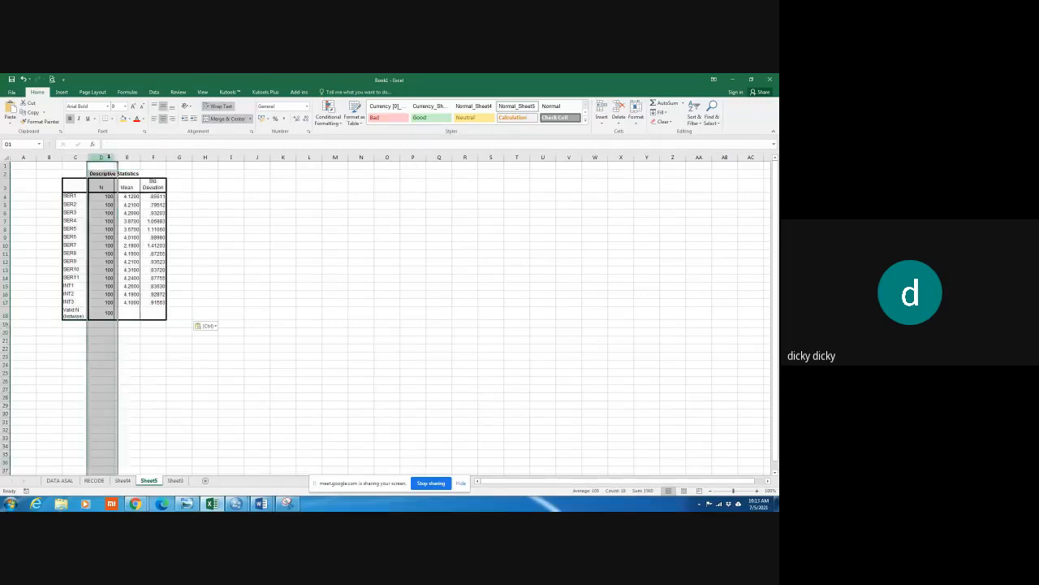
{"action": "right_click", "coordinate": [111, 160]}
{"action": "left_click", "coordinate": [130, 226]}
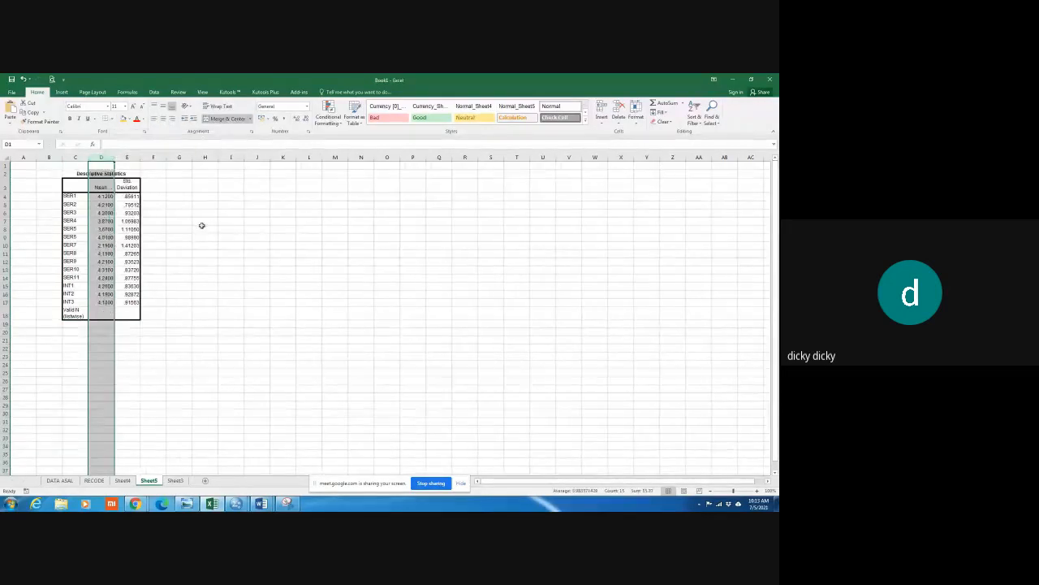
{"action": "left_click", "coordinate": [205, 229]}
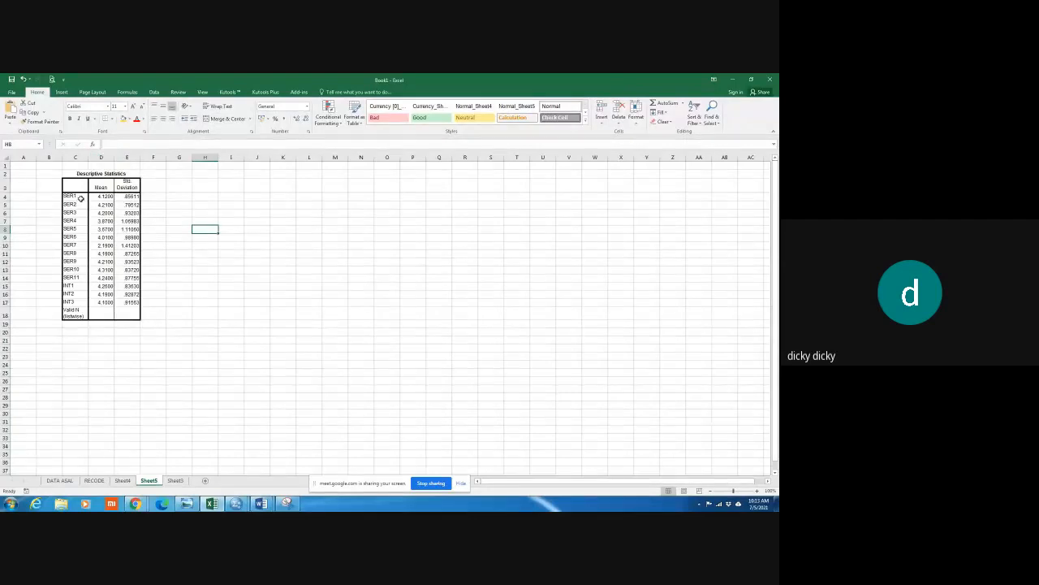
Return to the Word report and remove the blank line between the caption "Jadual 3: profil pengguna TFL" and its table
{"action": "key", "text": "alt+Tab"}
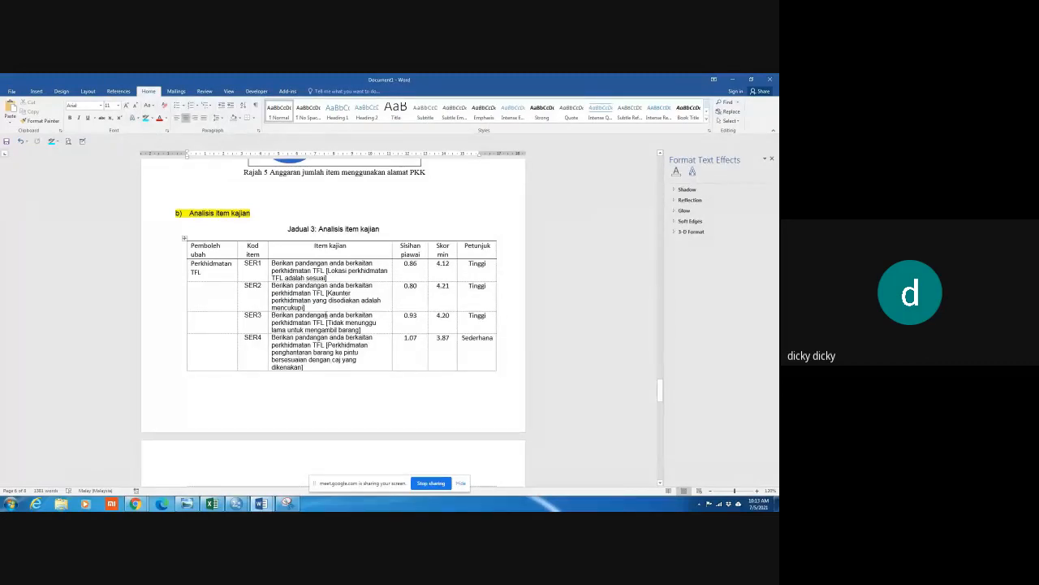
{"action": "scroll", "coordinate": [668, 484], "scroll_direction": "down", "scroll_amount": 15}
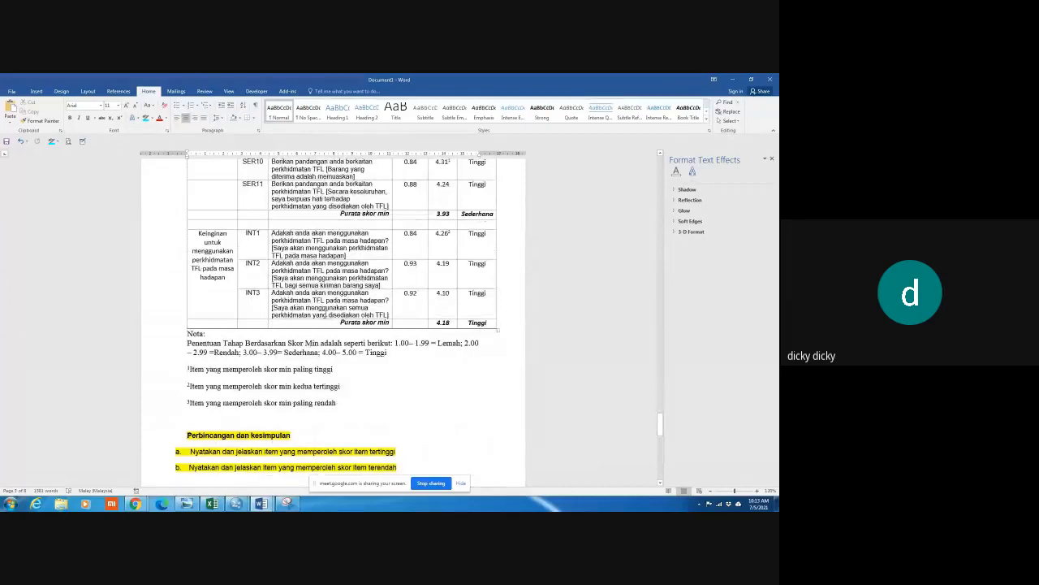
{"action": "scroll", "coordinate": [667, 484], "scroll_direction": "up", "scroll_amount": 15}
{"action": "scroll", "coordinate": [326, 314], "scroll_direction": "up", "scroll_amount": 15}
{"action": "scroll", "coordinate": [325, 312], "scroll_direction": "up", "scroll_amount": 3}
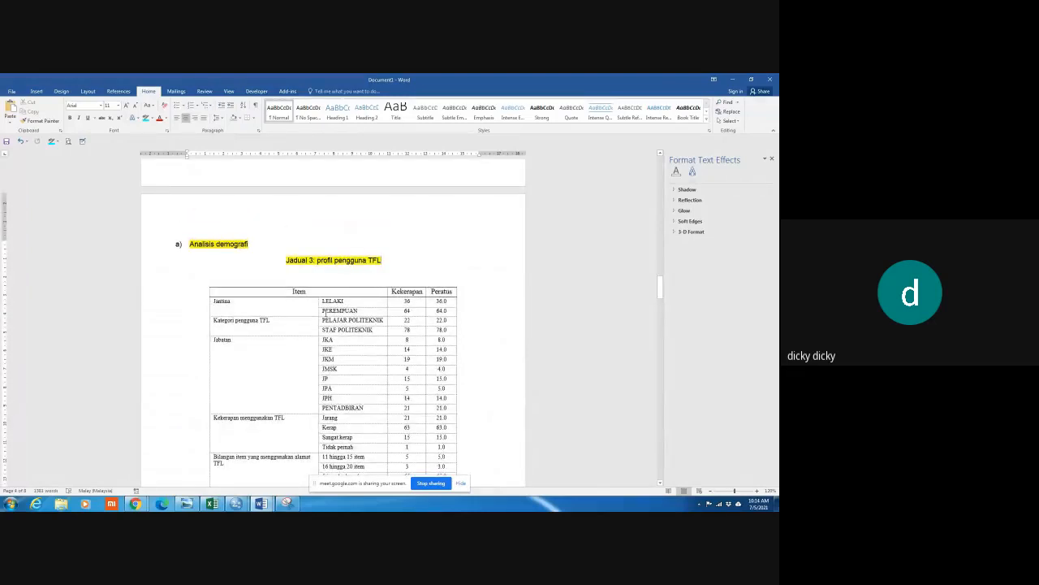
{"action": "left_click", "coordinate": [321, 273]}
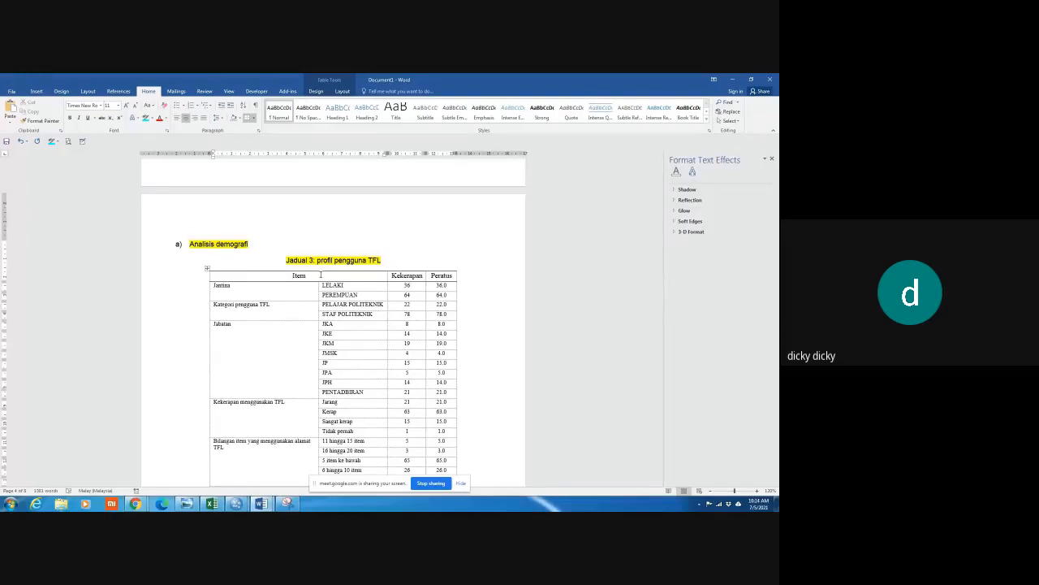
Add a new justified paragraph below the caption "Rajah 2: Kategori pengguna TFL"
{"action": "scroll", "coordinate": [337, 355], "scroll_direction": "down", "scroll_amount": 10}
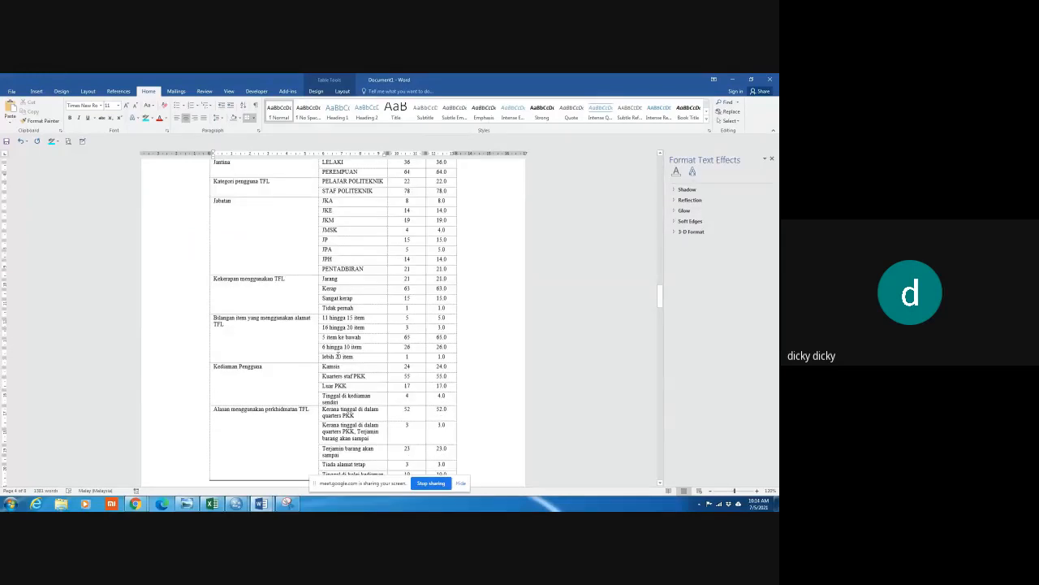
{"action": "scroll", "coordinate": [337, 355], "scroll_direction": "down", "scroll_amount": 5}
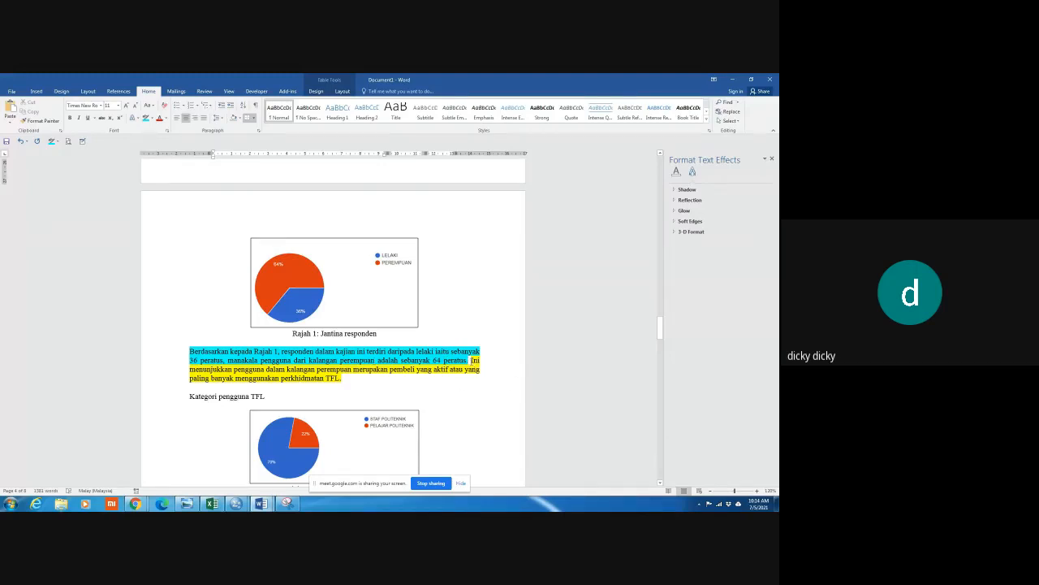
{"action": "triple_click", "coordinate": [474, 363]}
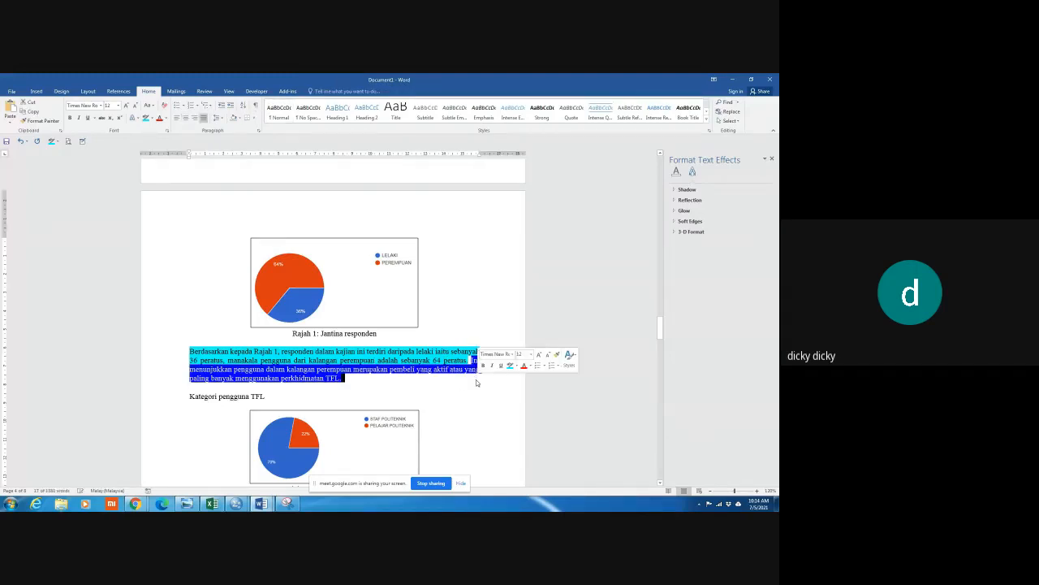
{"action": "left_click", "coordinate": [393, 388]}
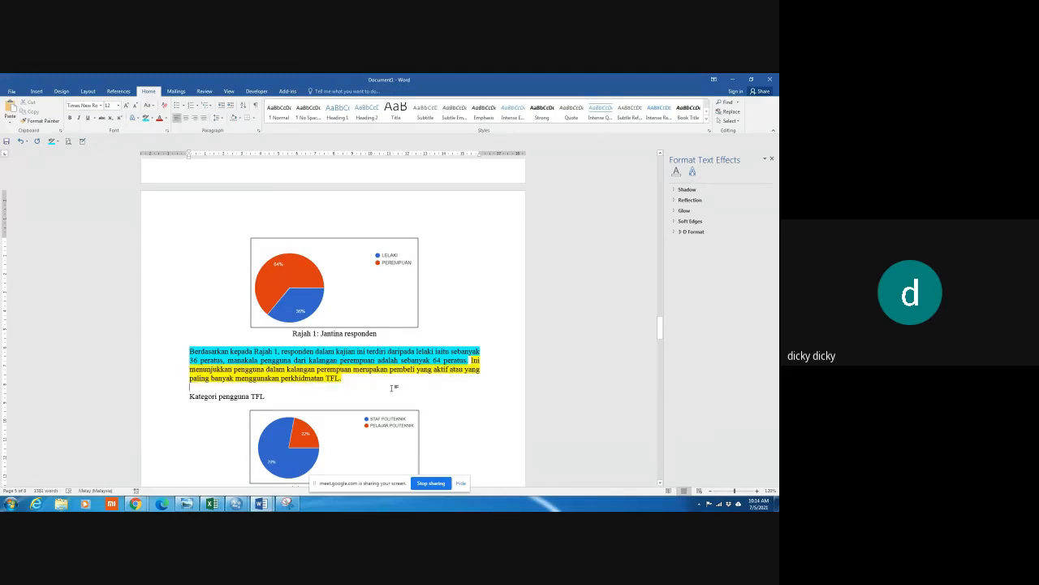
{"action": "scroll", "coordinate": [393, 387], "scroll_direction": "down", "scroll_amount": 2}
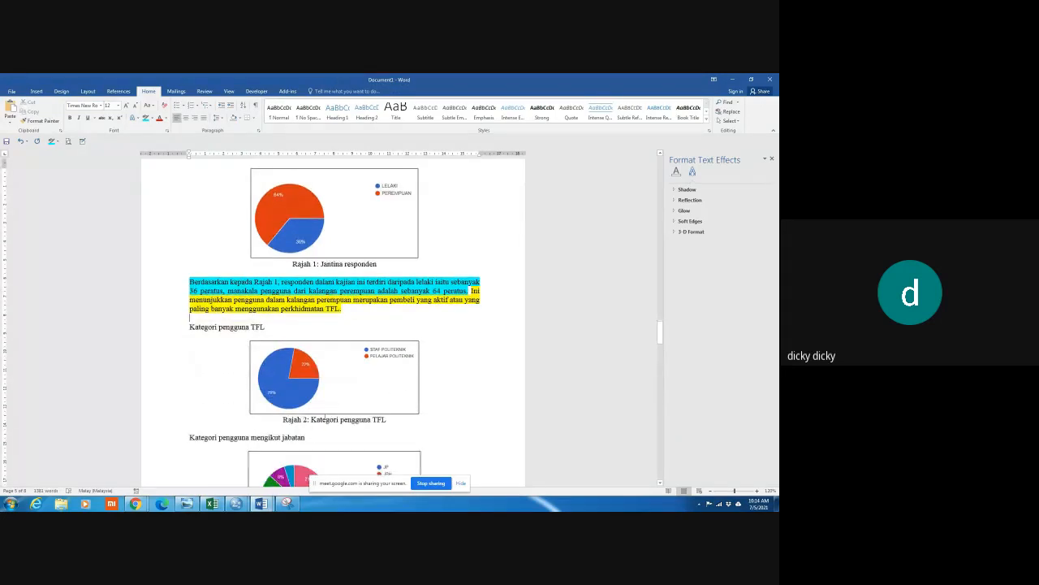
{"action": "left_click", "coordinate": [409, 418]}
{"action": "key", "text": "Return"}
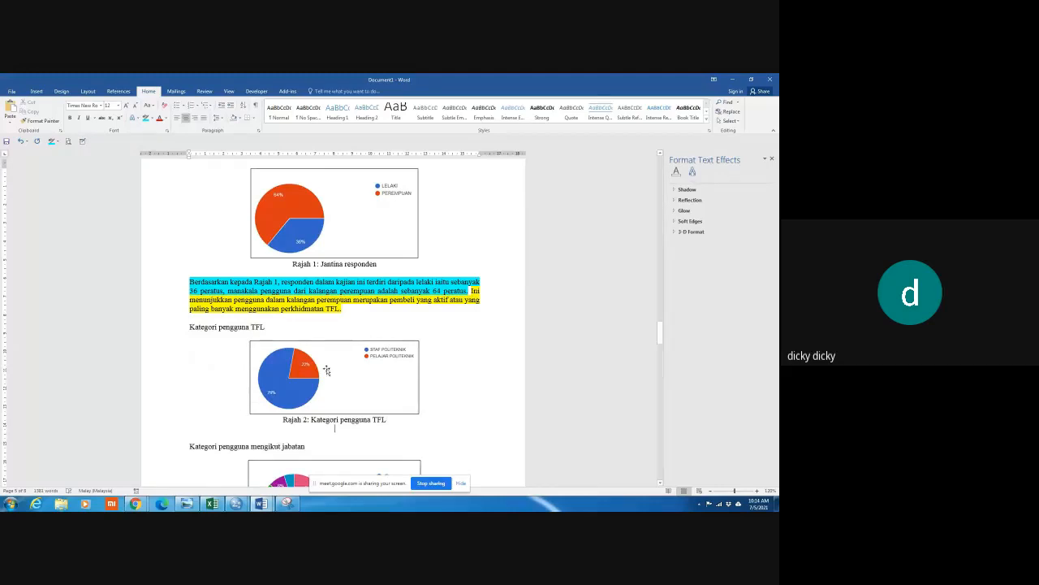
{"action": "left_click", "coordinate": [203, 119]}
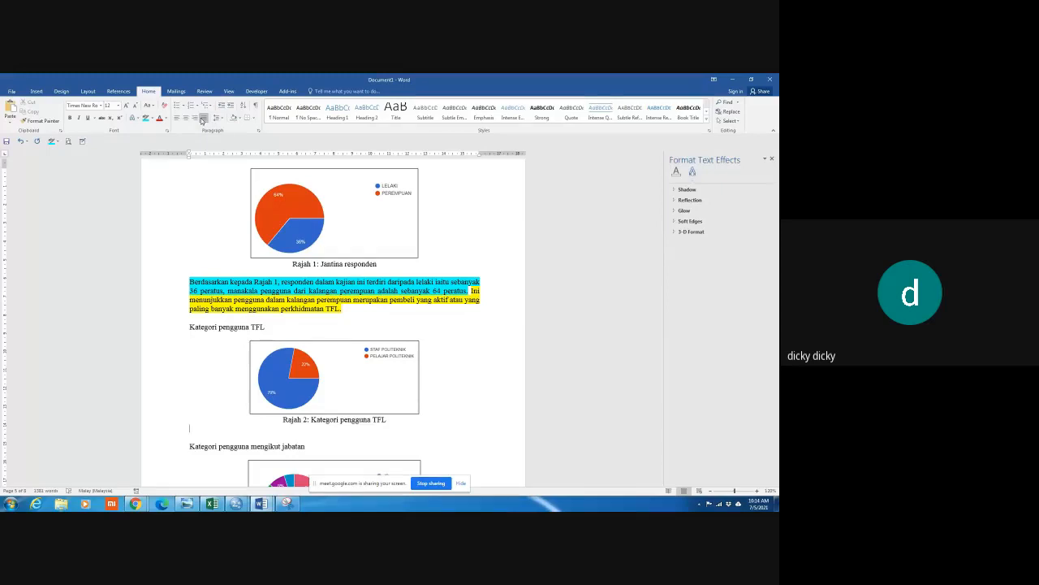
Write "Sementara itu Rajah 2 menunjukkan bahawa penguna perkhidmatan TFL terdiri dapada kalangan staf dan juga pelajar" in the new paragraph
{"action": "type", "text": "Sementara itu Rajah 2 men"}
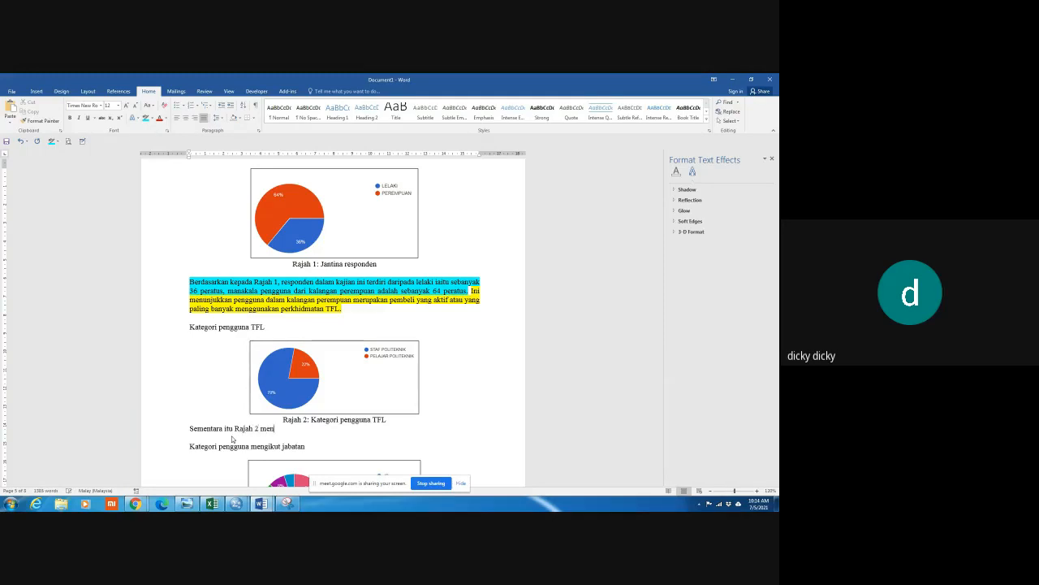
{"action": "type", "text": "unjukkan bahawa penguna perkhidmatan"}
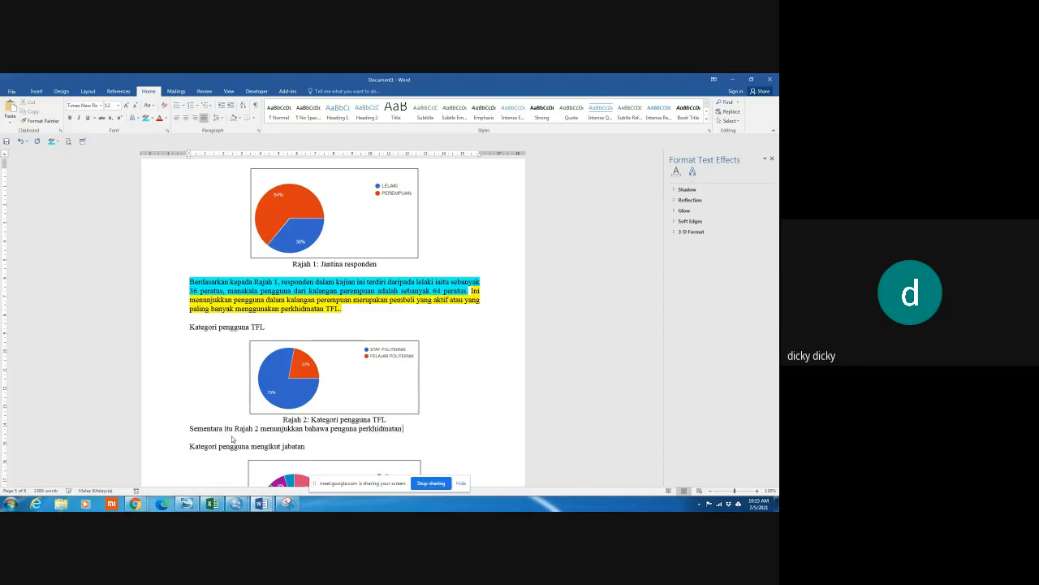
{"action": "type", "text": " TFL te"}
{"action": "type", "text": "rdi"}
{"action": "type", "text": "ri dapa"}
{"action": "type", "text": "da"}
{"action": "type", "text": " kalangan"}
{"action": "type", "text": " staf dan"}
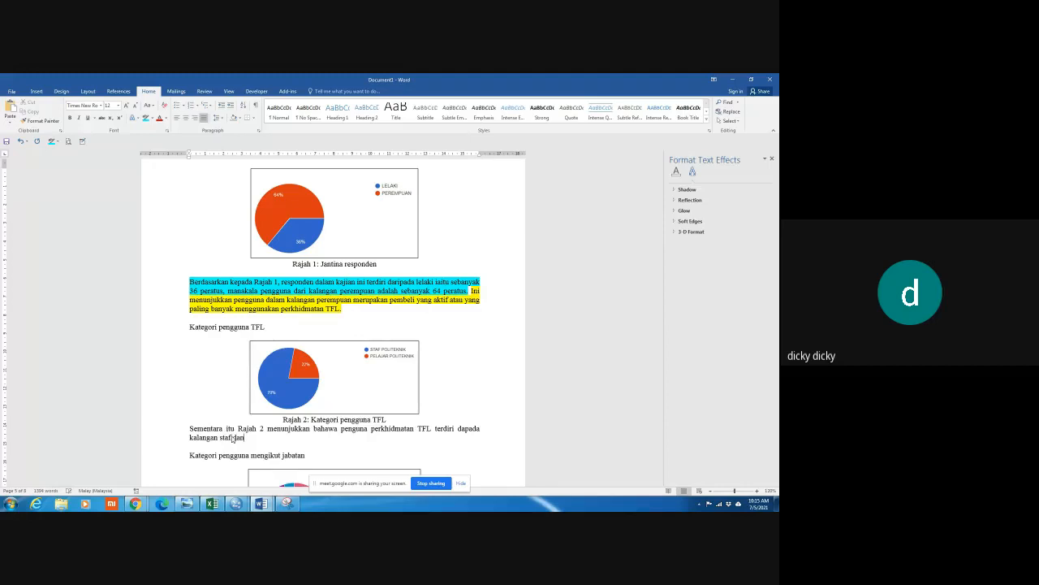
{"action": "type", "text": " juga pelajar"}
Add "(78 peratus)" after staf and "(22 peratus)." after pelajar, and insert a blank line above the paragraph
{"action": "left_click", "coordinate": [233, 437]}
{"action": "type", "text": "(78 peratus)"}
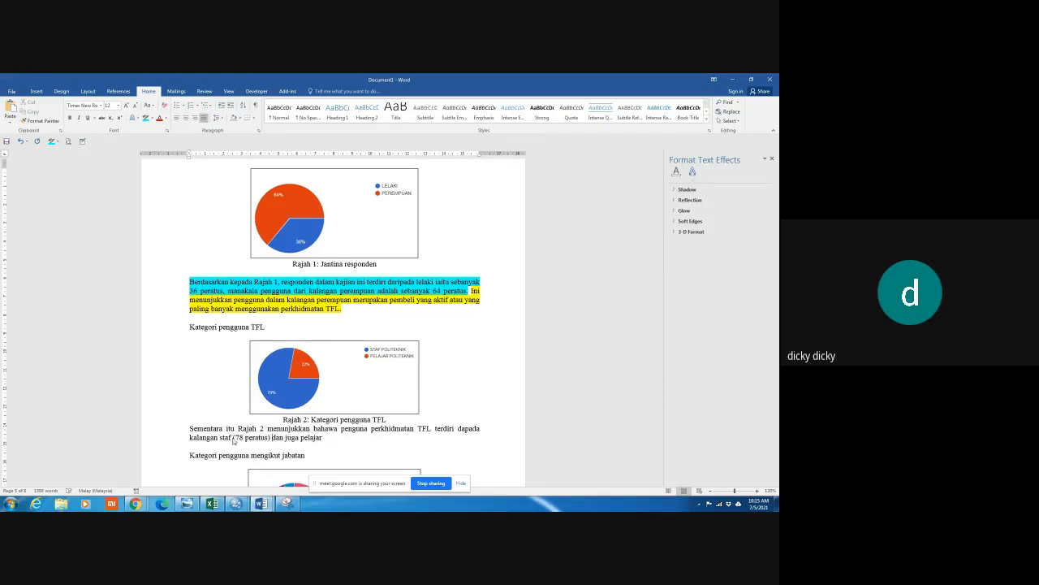
{"action": "left_click", "coordinate": [333, 441]}
{"action": "type", "text": "(22 peratus)."}
{"action": "left_click", "coordinate": [189, 427]}
{"action": "key", "text": "Return"}
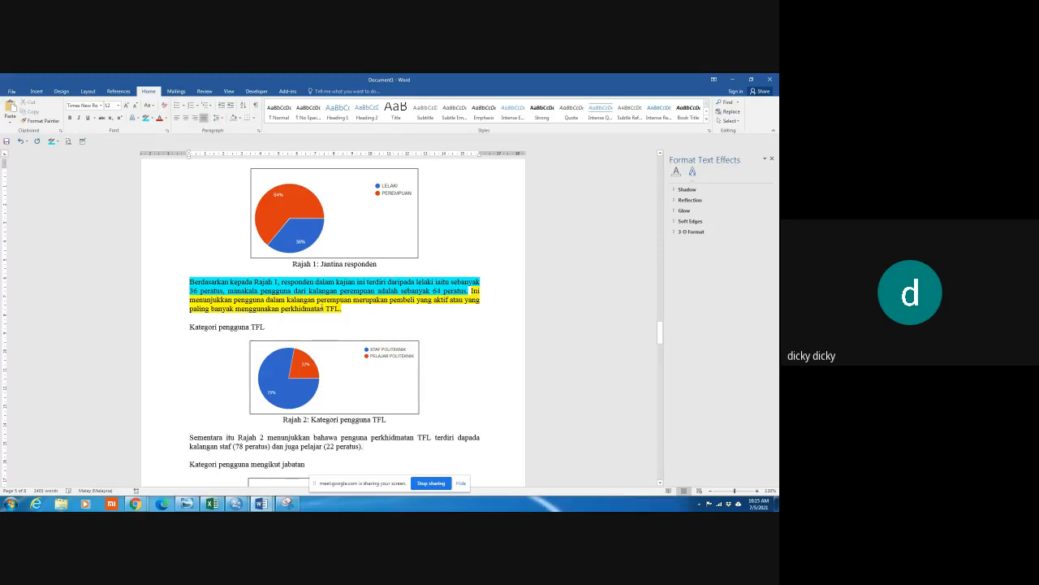
Continue the paragraph with "Senario ini berlaku kerana penggunaan penerimaan bungkusan selalu digunakan oleh staf sebelum TFL diperkenalkan."
{"action": "left_click", "coordinate": [384, 457]}
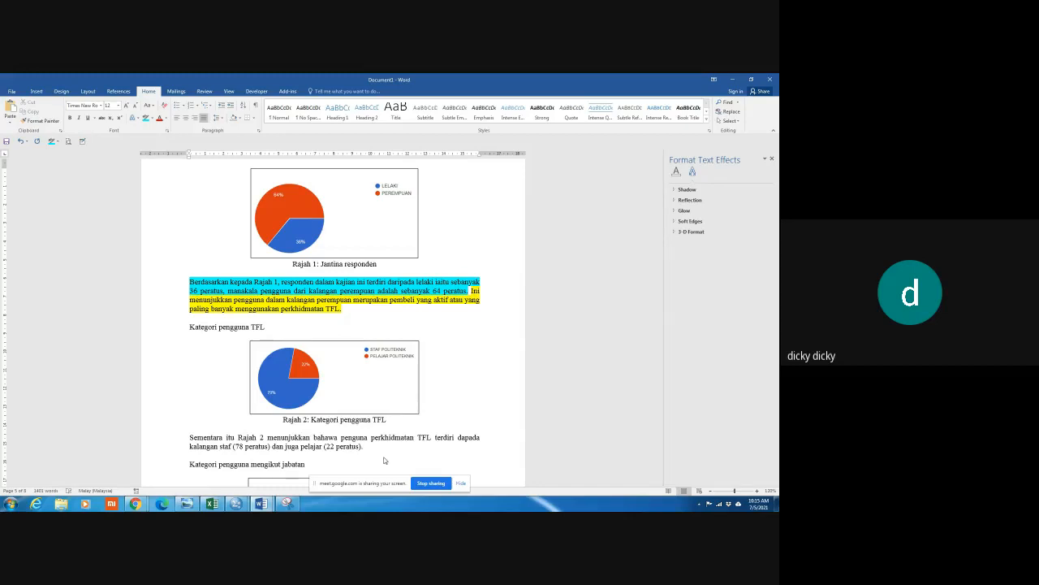
{"action": "type", "text": "Sen"}
{"action": "type", "text": "ario ini ne"}
{"action": "type", "text": "rkalu"}
{"action": "key", "text": "BackSpace"}
{"action": "key", "text": "BackSpace"}
{"action": "key", "text": "BackSpace"}
{"action": "key", "text": "BackSpace"}
{"action": "key", "text": "BackSpace"}
{"action": "key", "text": "BackSpace"}
{"action": "key", "text": "BackSpace"}
{"action": "key", "text": "BackSpace"}
{"action": "type", "text": "berlaku er"}
{"action": "key", "text": "BackSpace"}
{"action": "key", "text": "BackSpace"}
{"action": "type", "text": "kerana penggunaan"}
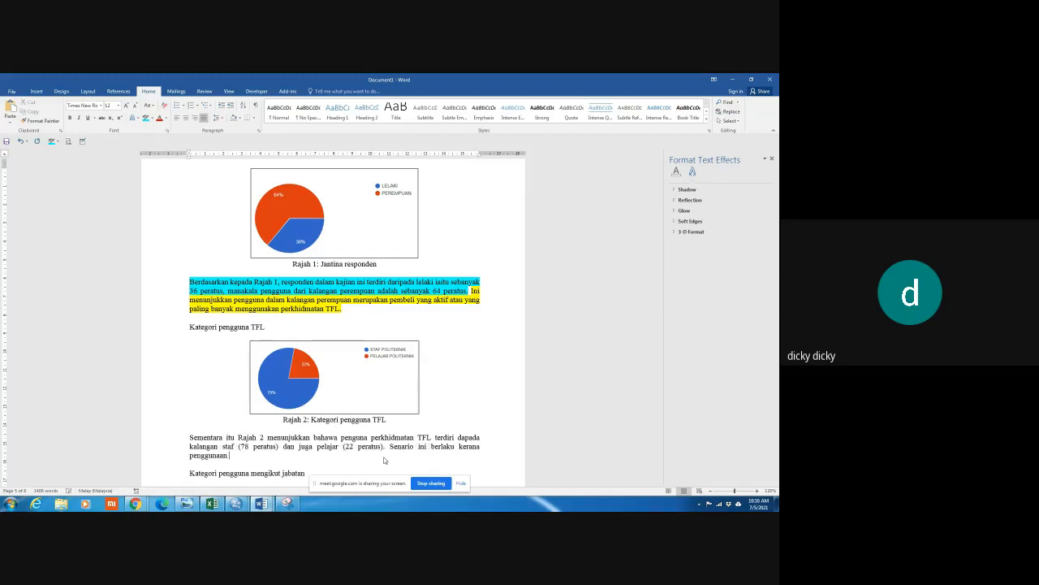
{"action": "type", "text": " penerimaan bungkusan selalu digunakan"}
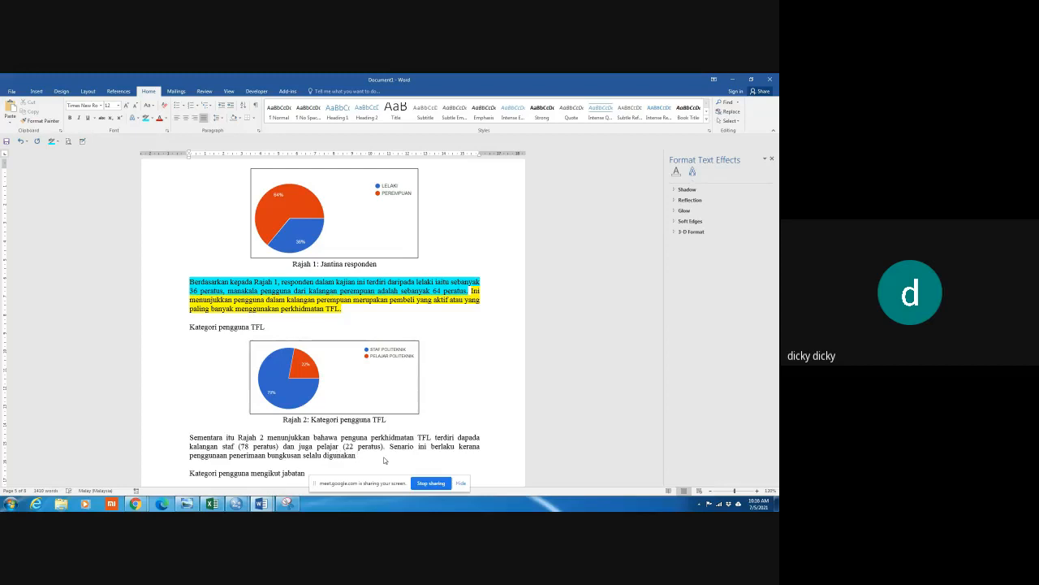
{"action": "type", "text": "oleh staf sebelum TFL diperkenalkan. Sebem"}
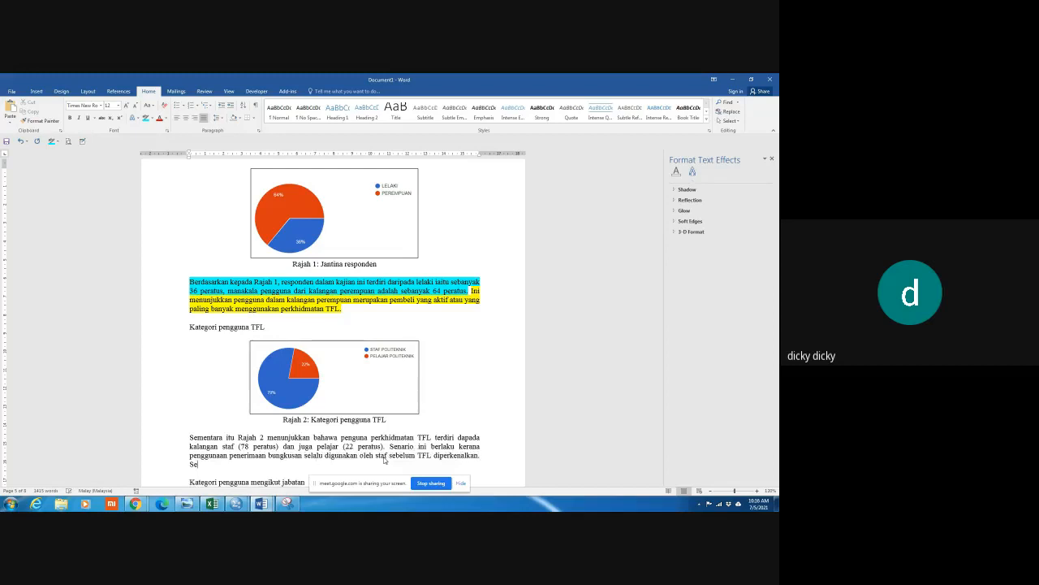
Add the text "Sebelum TFL diperkenalkan, pelajar tidak menggunakan alamat PKK untuk perimaan bungkusan," to the paragraph
{"action": "type", "text": "um"}
{"action": "key", "text": "BackSpace"}
{"action": "key", "text": "BackSpace"}
{"action": "key", "text": "BackSpace"}
{"action": "key", "text": "BackSpace"}
{"action": "type", "text": "lum TFL diperkenalkan, pelajar tidak"}
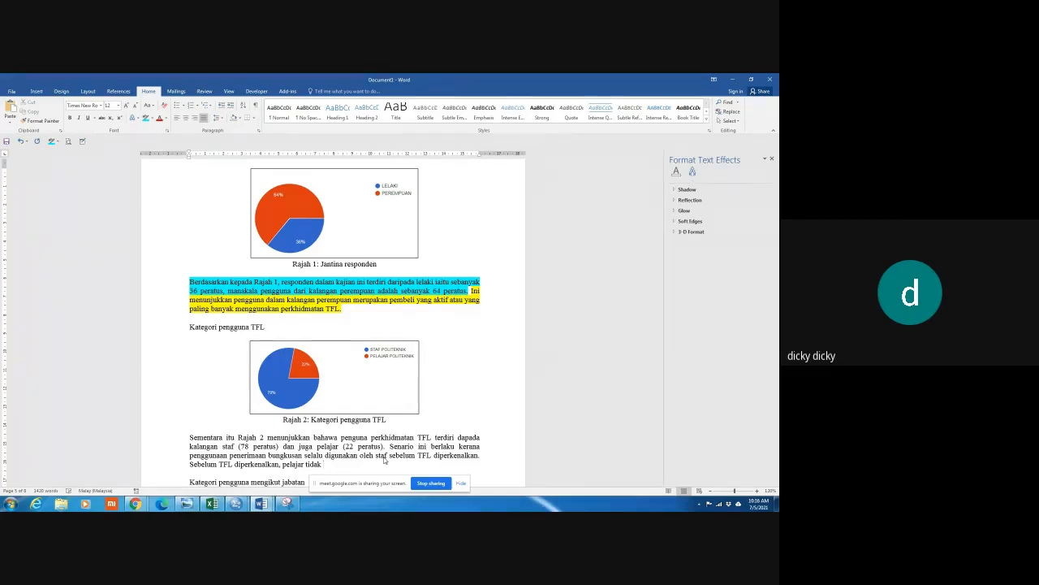
{"action": "type", "text": " menggunakan alamat PP"}
{"action": "key", "text": "BackSpace"}
{"action": "type", "text": "KK untuk perimaan"}
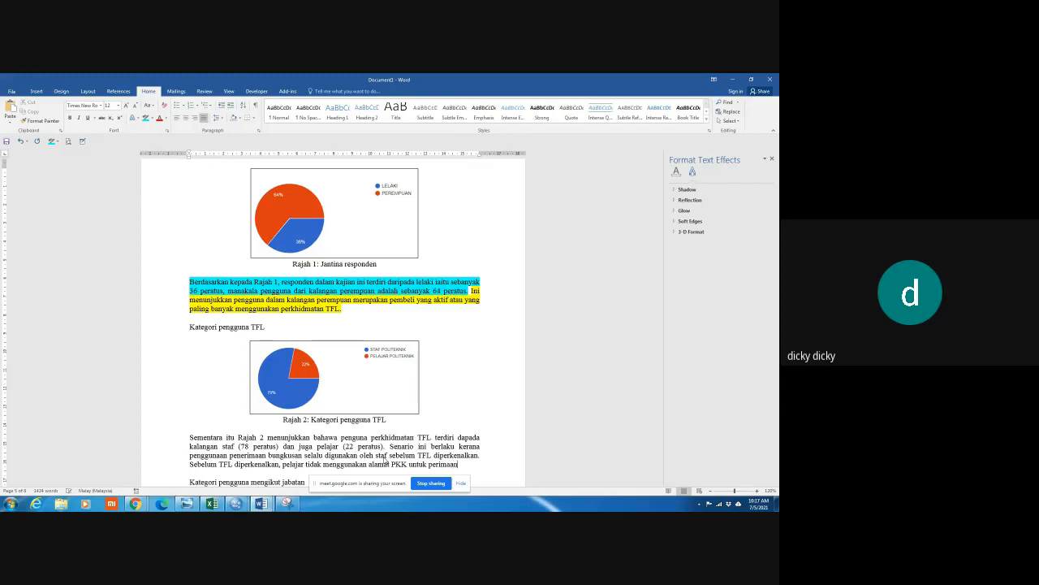
{"action": "type", "text": " bungku"}
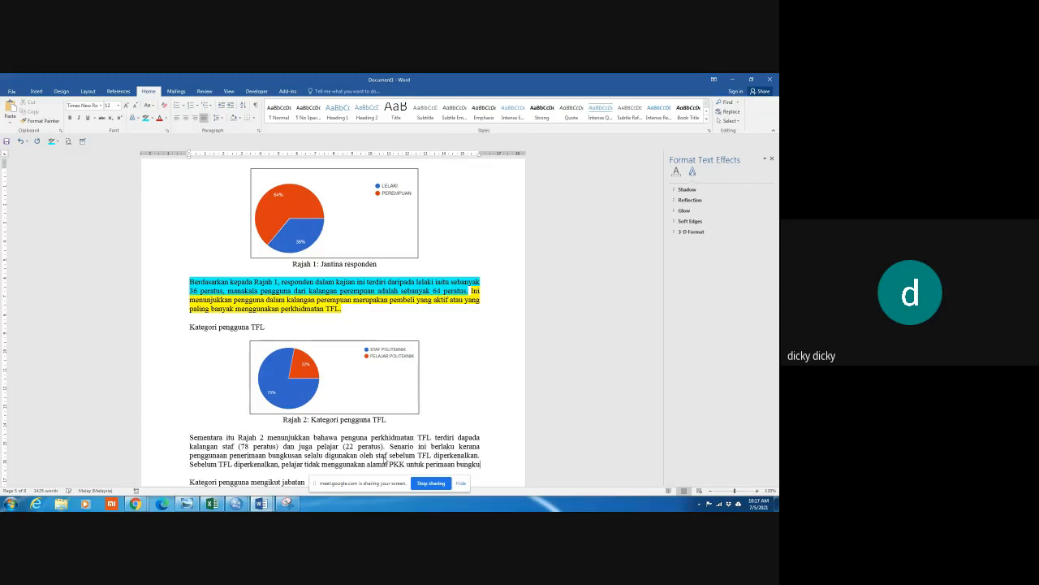
{"action": "type", "text": "san, J"}
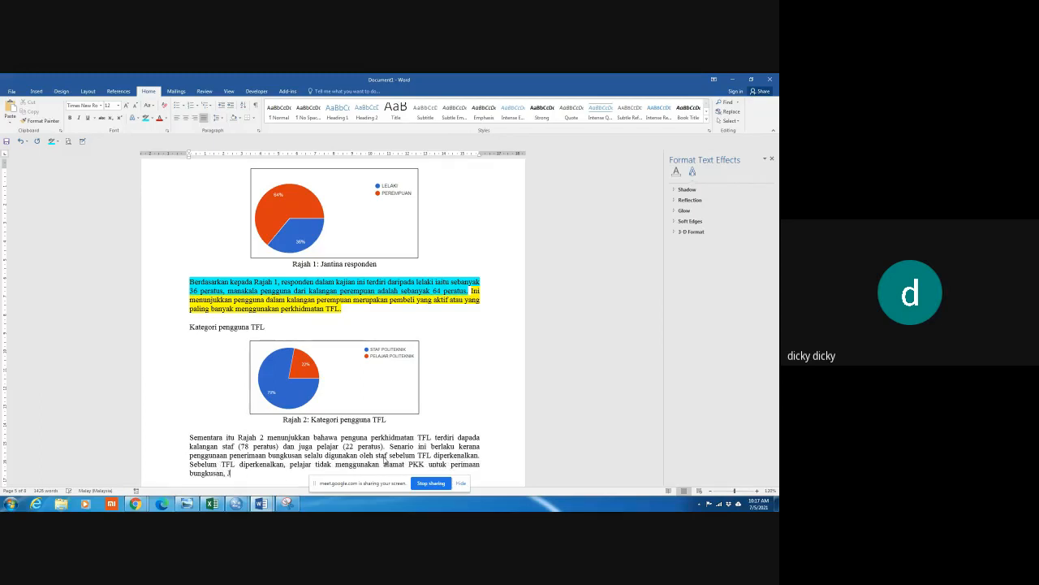
Continue with the wording "Justeru itu mungkin keadaan disebabkan" after "bungkusan," in the Rajah 2 paragraph
{"action": "type", "text": "usteru itu keadaan menyebabkan"}
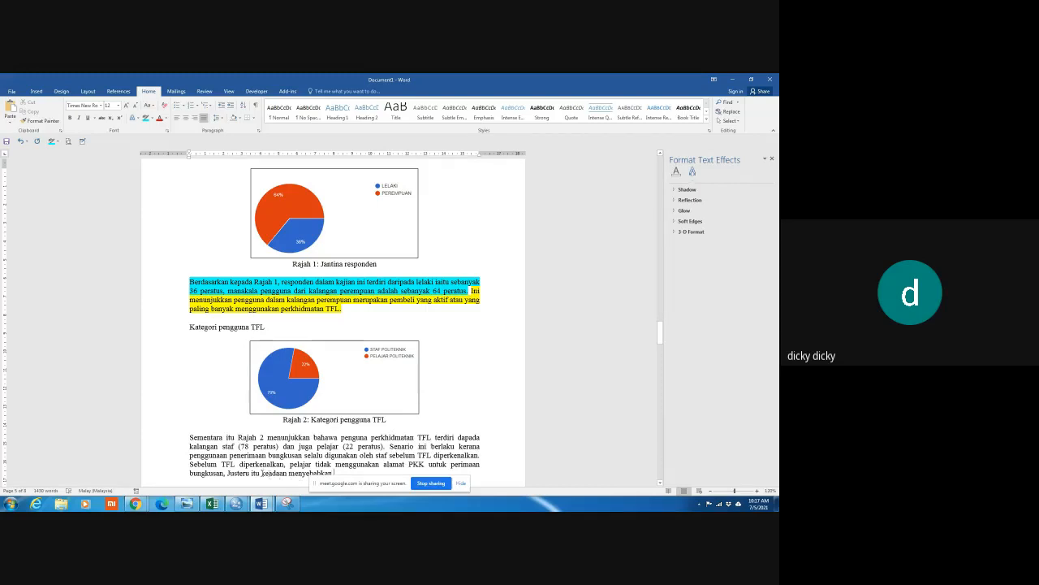
{"action": "type", "text": "mungkin"}
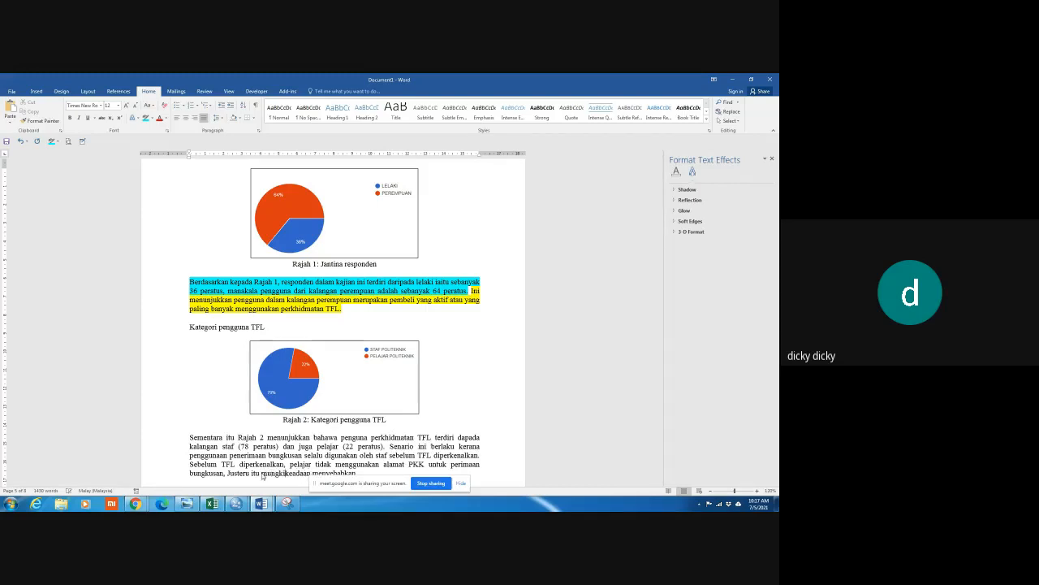
{"action": "scroll", "coordinate": [317, 467], "scroll_direction": "down", "scroll_amount": 1}
{"action": "left_click", "coordinate": [367, 452]}
{"action": "key", "text": "BackSpace"}
{"action": "key", "text": "BackSpace"}
{"action": "key", "text": "BackSpace"}
{"action": "key", "text": "BackSpace"}
{"action": "key", "text": "BackSpace"}
{"action": "key", "text": "BackSpace"}
{"action": "key", "text": "BackSpace"}
{"action": "key", "text": "BackSpace"}
{"action": "key", "text": "BackSpace"}
{"action": "key", "text": "BackSpace"}
{"action": "key", "text": "BackSpace"}
{"action": "type", "text": "disebabkan"}
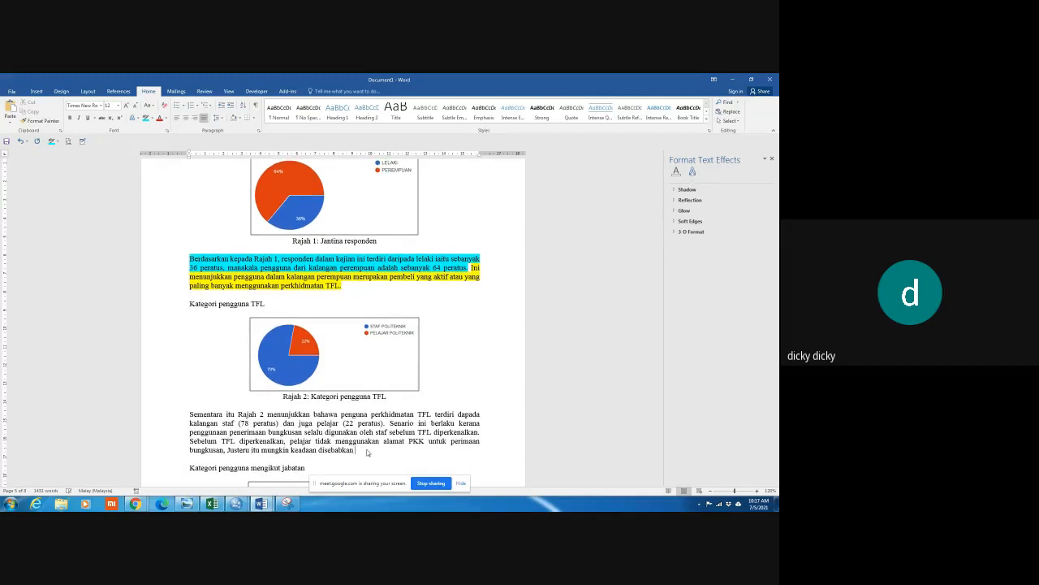
Finish the paragraph with "pelajar belum lagi menyedari TFL terbuka untuk pelajar."
{"action": "type", "text": " pelaja"}
{"action": "type", "text": "r bel"}
{"action": "type", "text": "u"}
{"action": "type", "text": "m la"}
{"action": "type", "text": "gi "}
{"action": "type", "text": "menyedari"}
{"action": "type", "text": " TF"}
{"action": "type", "text": "L. "}
{"action": "type", "text": "terbu"}
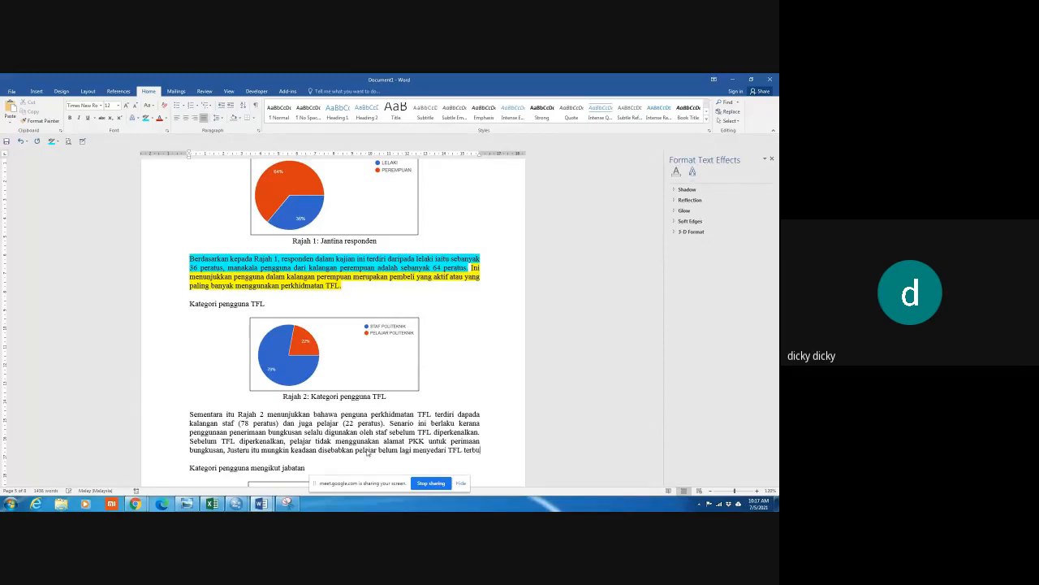
{"action": "type", "text": "ka untuk"}
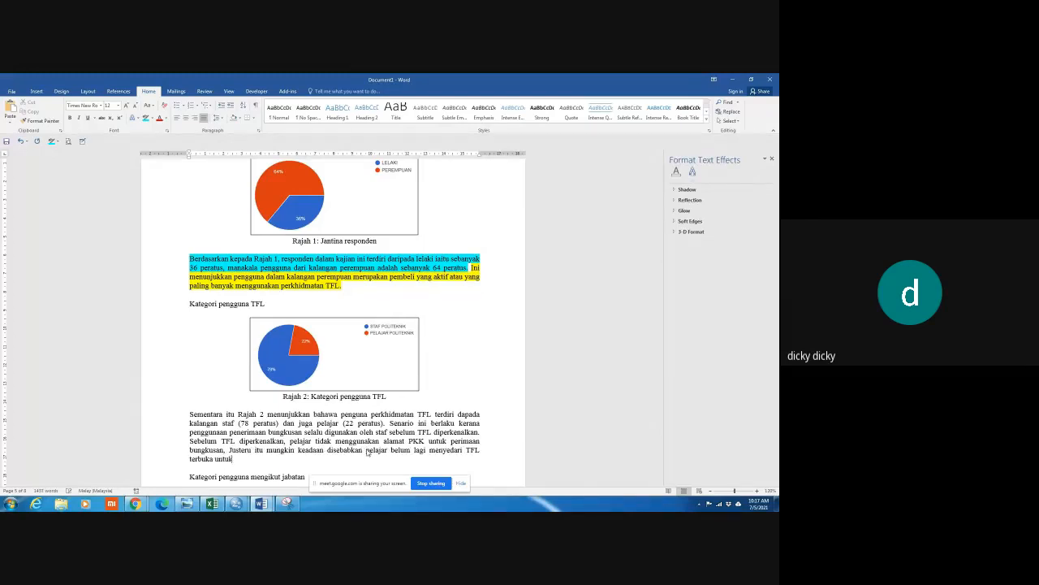
{"action": "type", "text": " pelajar."}
Highlight the Rajah 2 paragraph's first sentence in turquoise and the rest, from "Senario ini" onwards, in yellow
{"action": "left_click_drag", "start_coordinate": [188, 413], "coordinate": [388, 424]}
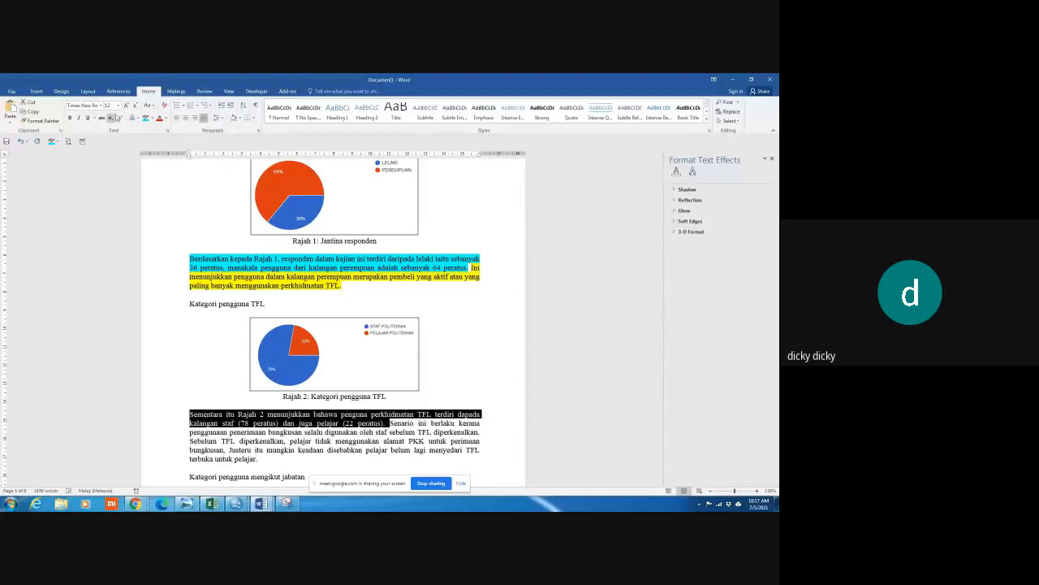
{"action": "left_click", "coordinate": [146, 117]}
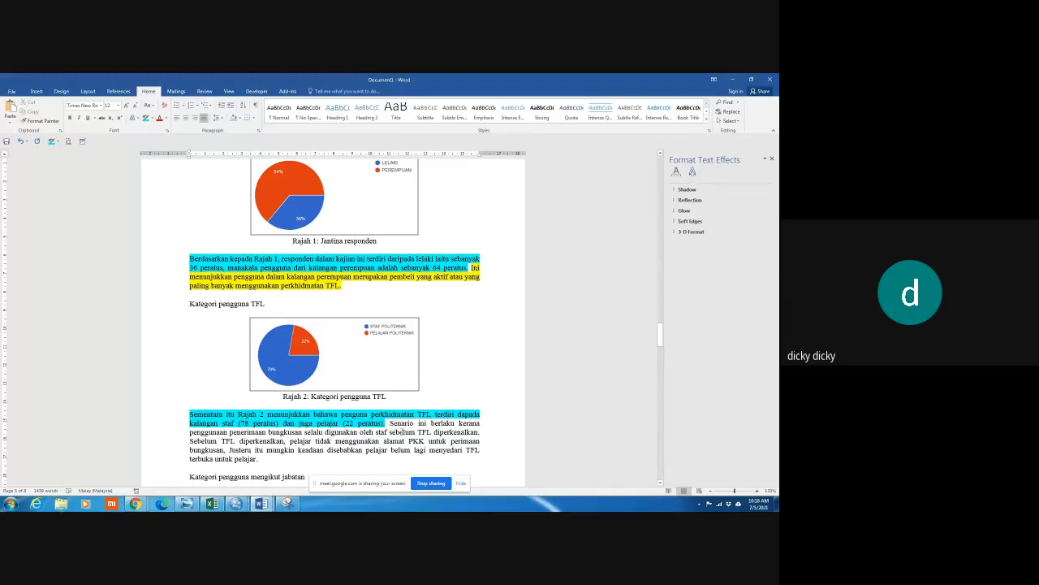
{"action": "left_click_drag", "start_coordinate": [391, 423], "coordinate": [258, 458]}
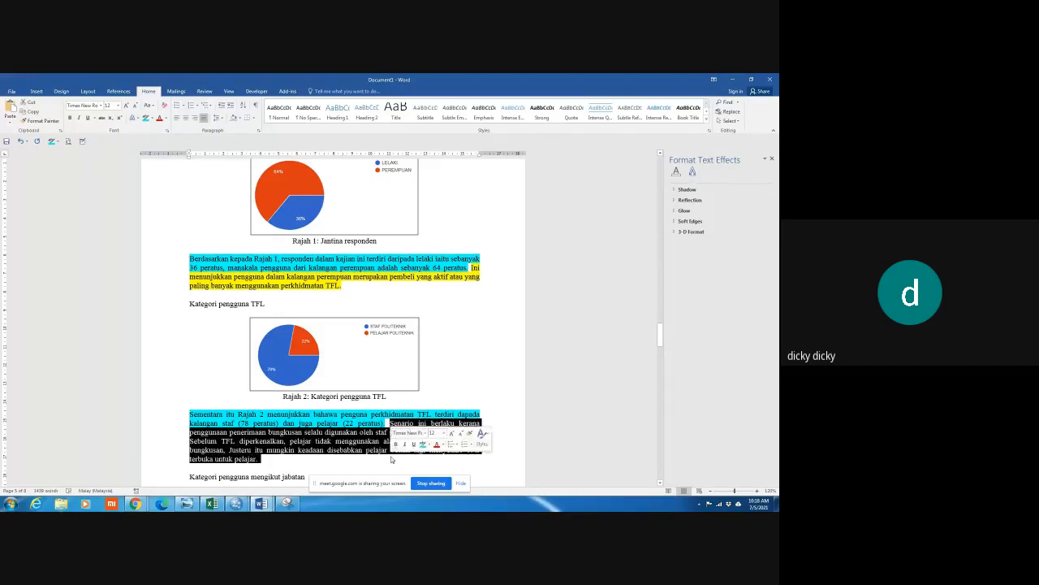
{"action": "left_click", "coordinate": [151, 118]}
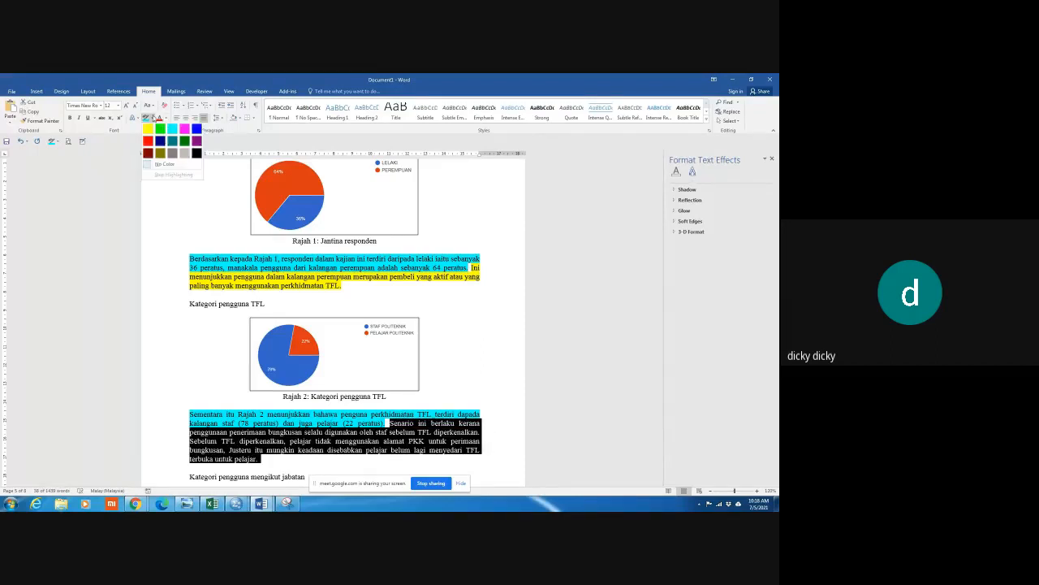
{"action": "left_click", "coordinate": [148, 129]}
Review the Jadual 3 item analysis table, examining its mean scores, superscript markers and the notes beneath it
{"action": "scroll", "coordinate": [467, 366], "scroll_direction": "down", "scroll_amount": 7}
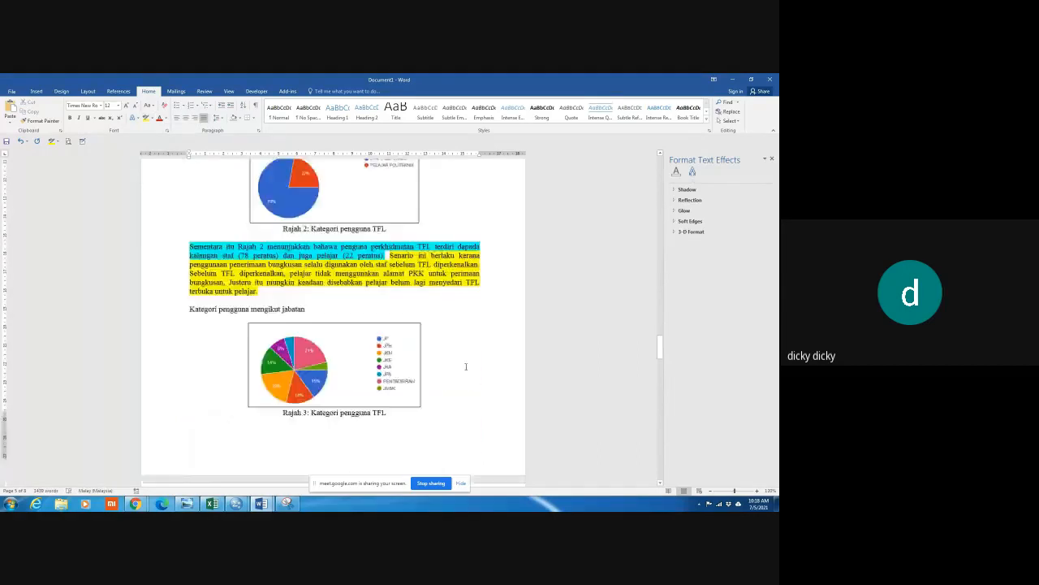
{"action": "scroll", "coordinate": [465, 368], "scroll_direction": "down", "scroll_amount": 12}
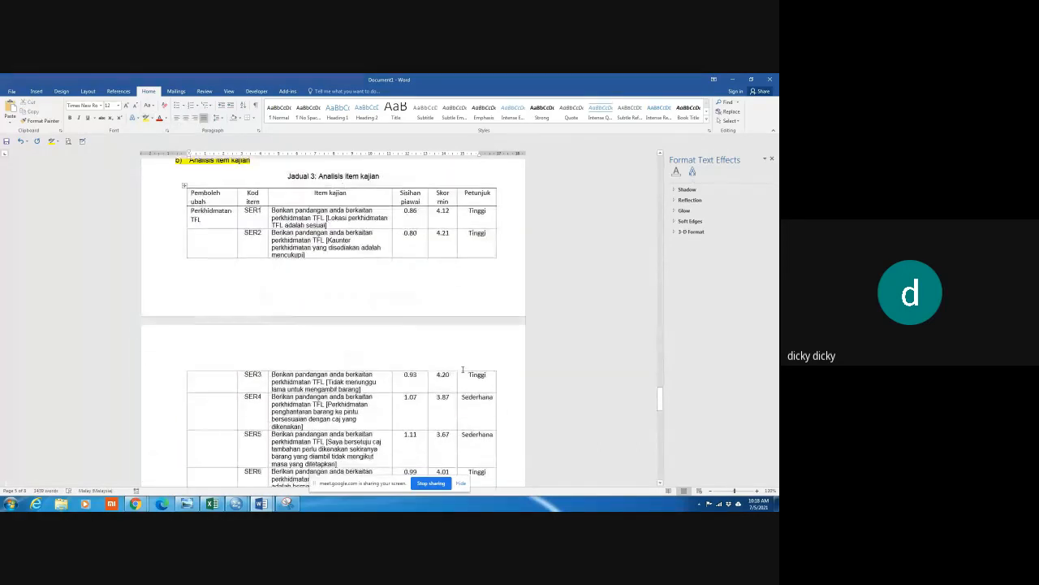
{"action": "scroll", "coordinate": [392, 264], "scroll_direction": "down", "scroll_amount": 10}
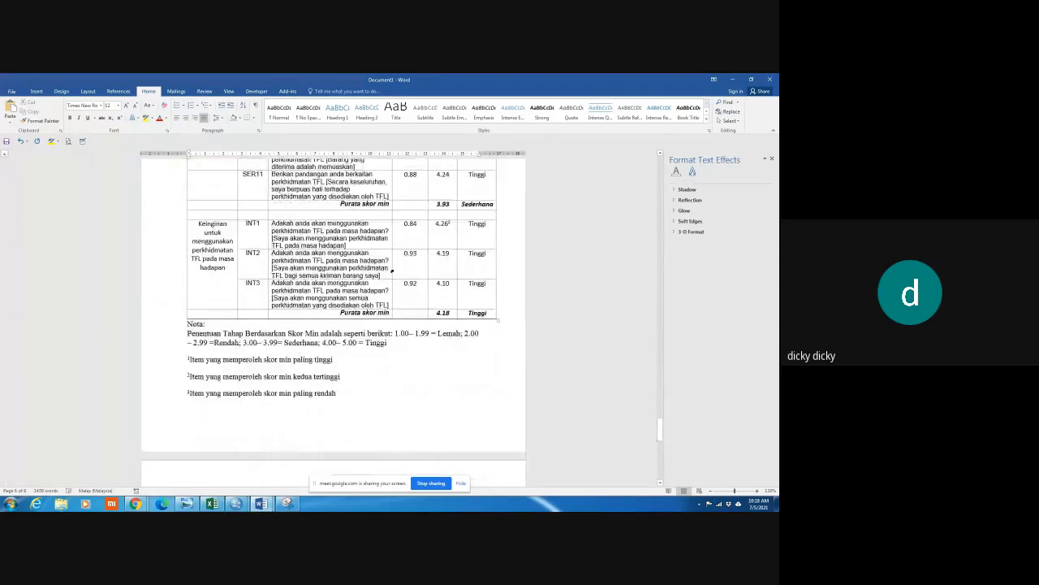
{"action": "scroll", "coordinate": [392, 272], "scroll_direction": "up", "scroll_amount": 5}
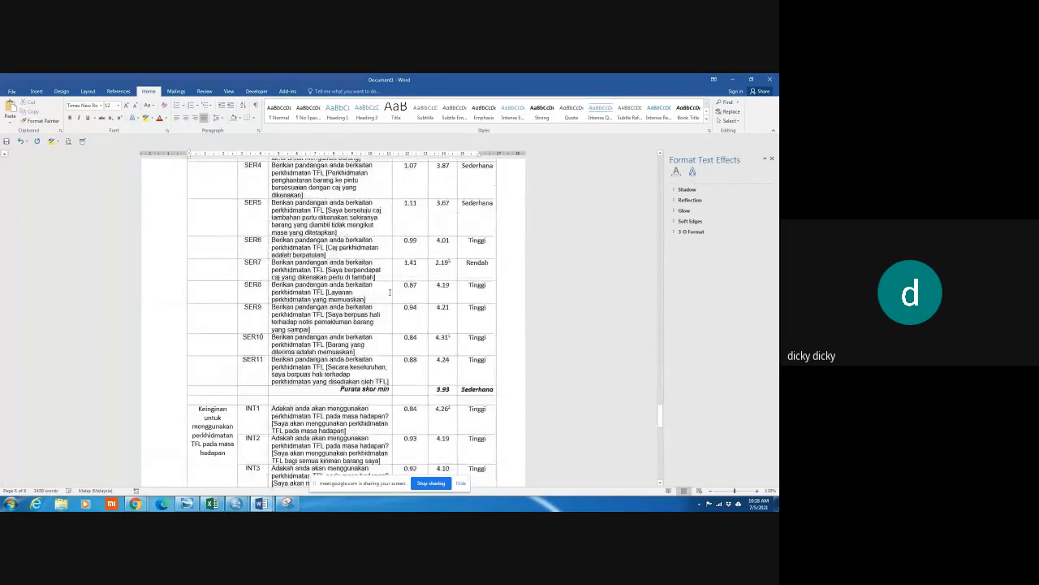
{"action": "scroll", "coordinate": [389, 293], "scroll_direction": "up", "scroll_amount": 4}
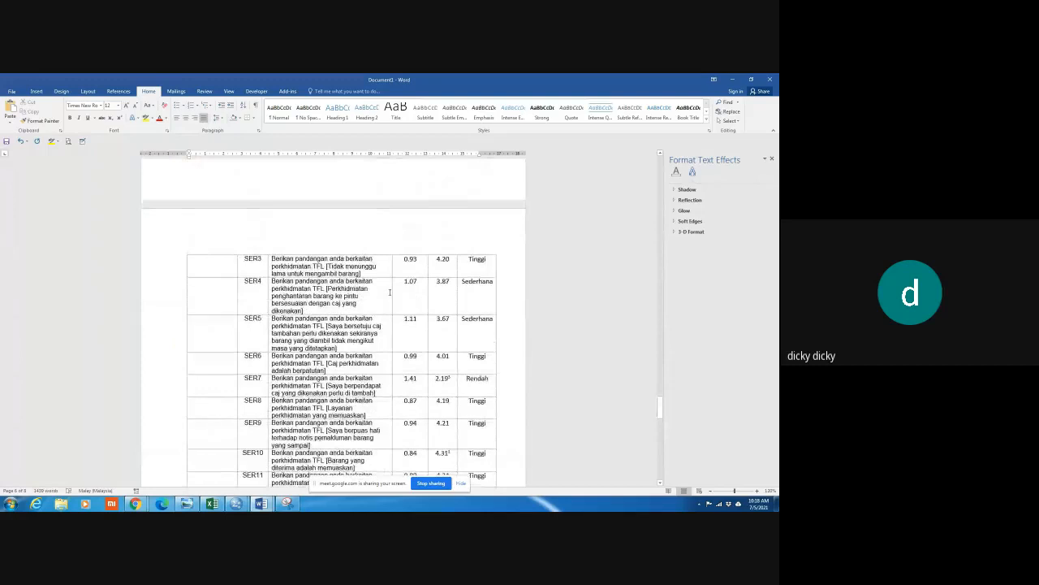
{"action": "scroll", "coordinate": [390, 293], "scroll_direction": "up", "scroll_amount": 2}
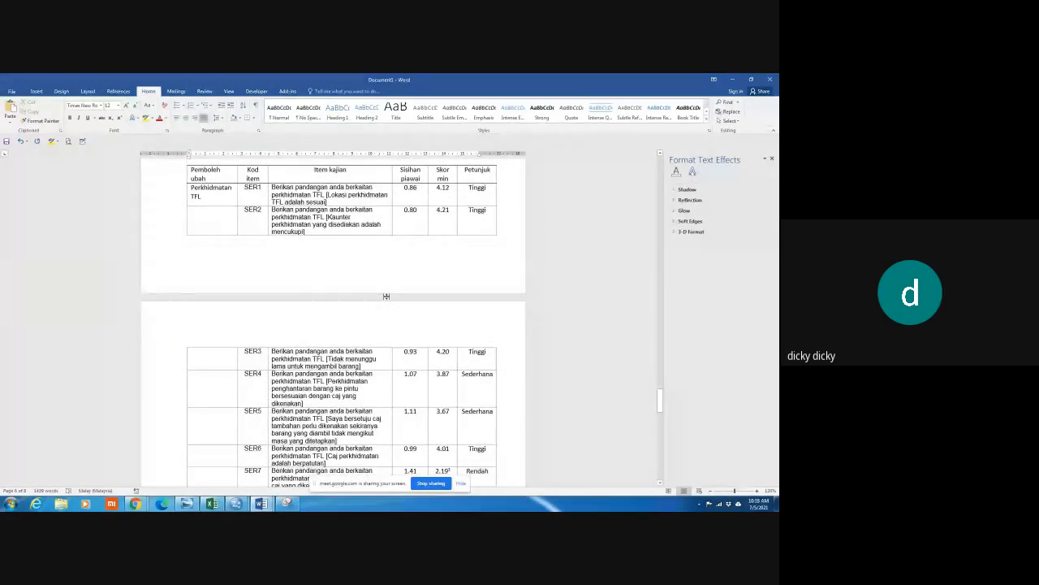
{"action": "scroll", "coordinate": [374, 329], "scroll_direction": "down", "scroll_amount": 6}
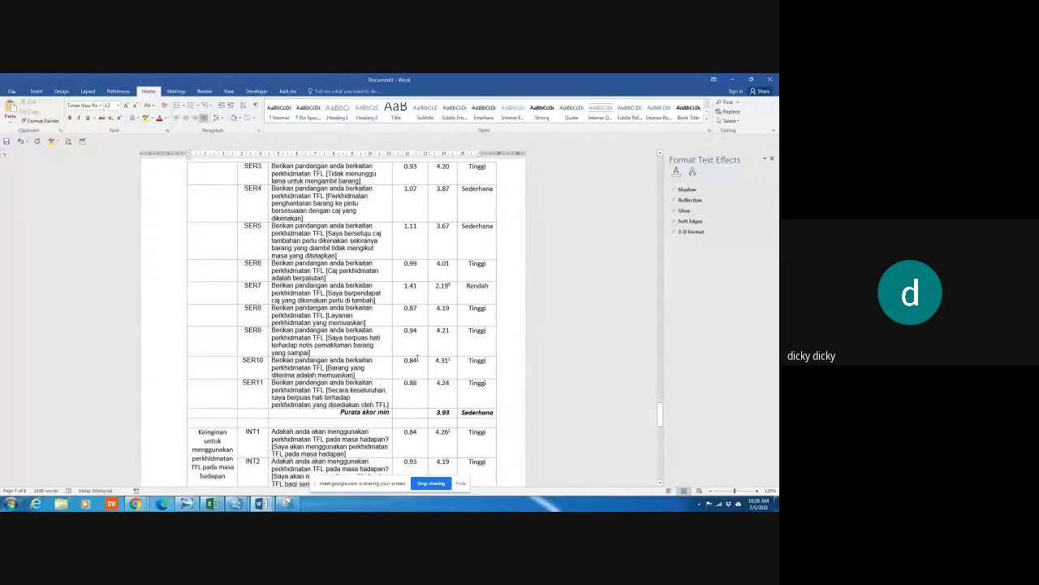
{"action": "scroll", "coordinate": [447, 358], "scroll_direction": "down", "scroll_amount": 2}
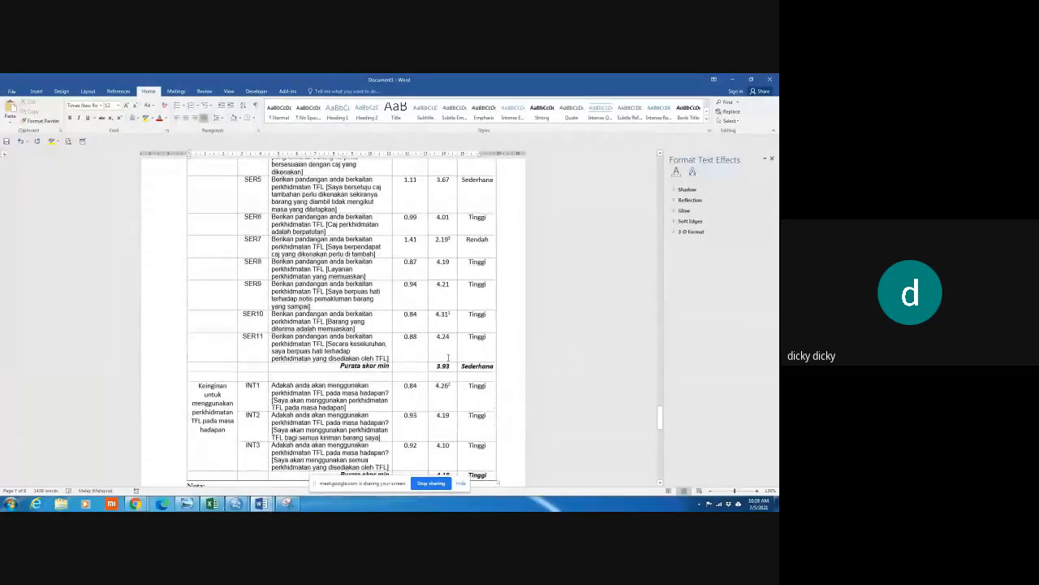
{"action": "left_click", "coordinate": [454, 315]}
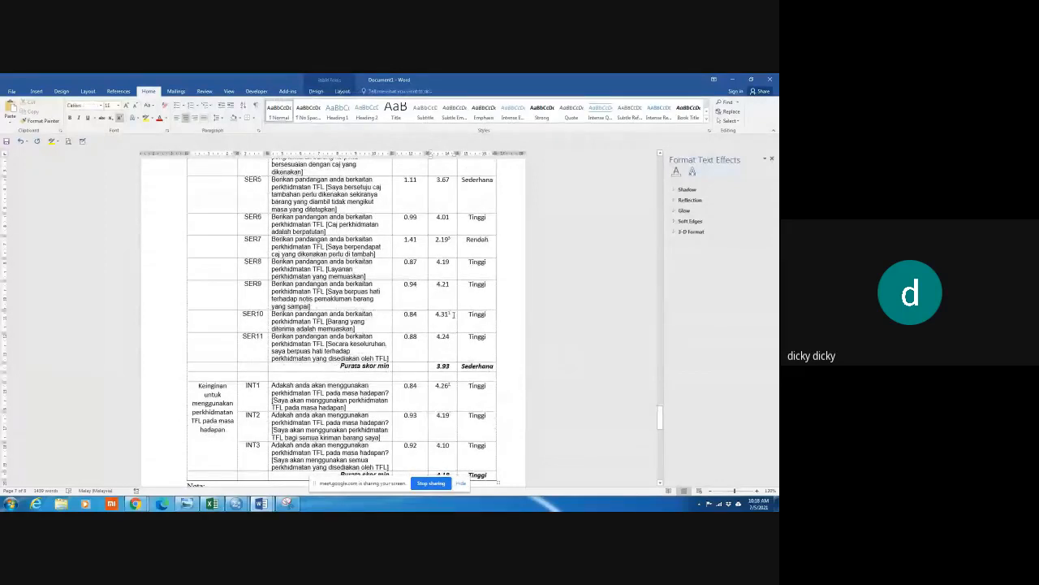
{"action": "scroll", "coordinate": [454, 315], "scroll_direction": "down", "scroll_amount": 5}
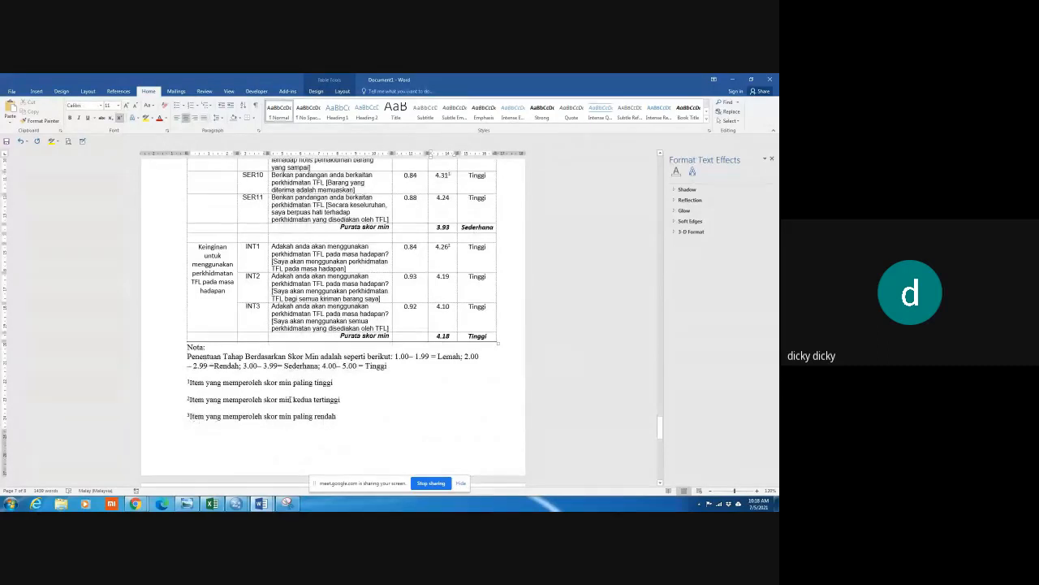
Begin a paragraph above the "Perbincangan dan kesimpulan" heading with "Berdasarkan kepada hasil analisis seperti yang ditunjukkan dalam Jadual 3"
{"action": "scroll", "coordinate": [241, 427], "scroll_direction": "down", "scroll_amount": 3}
{"action": "left_click", "coordinate": [202, 437]}
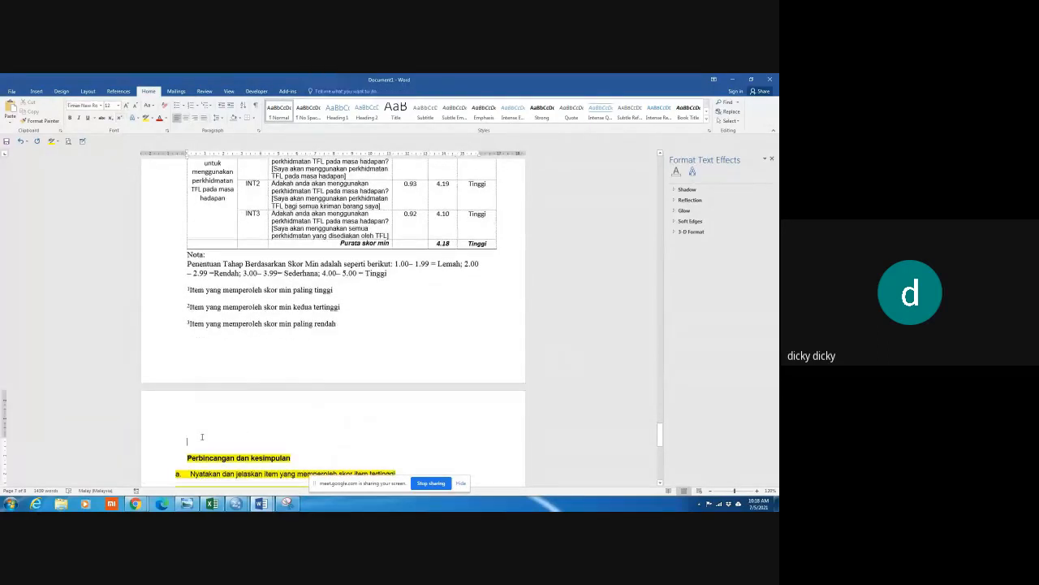
{"action": "type", "text": "Ber"}
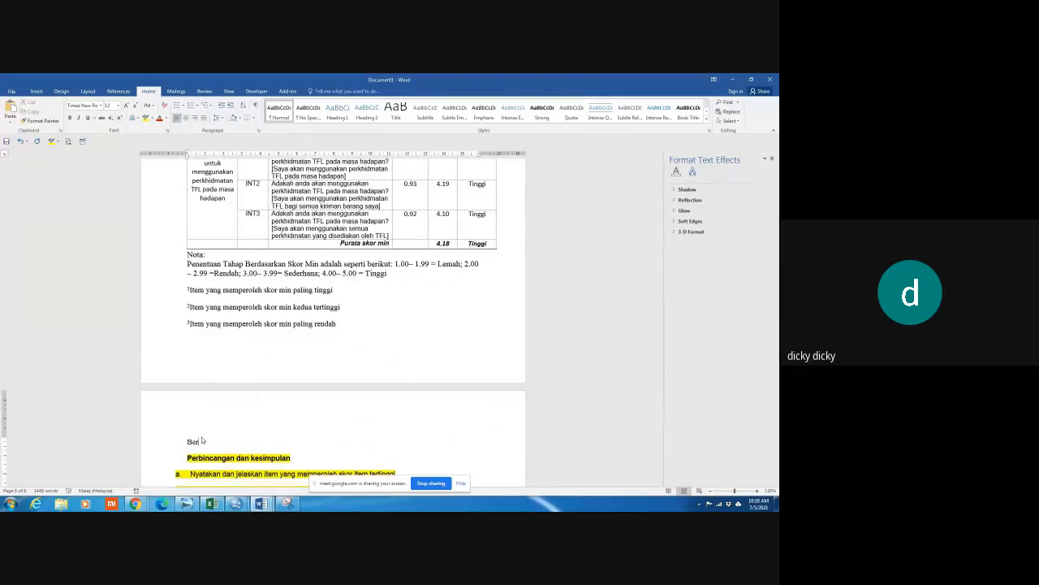
{"action": "type", "text": "dasarkan kepada hasil analisis seperti yang ditunj"}
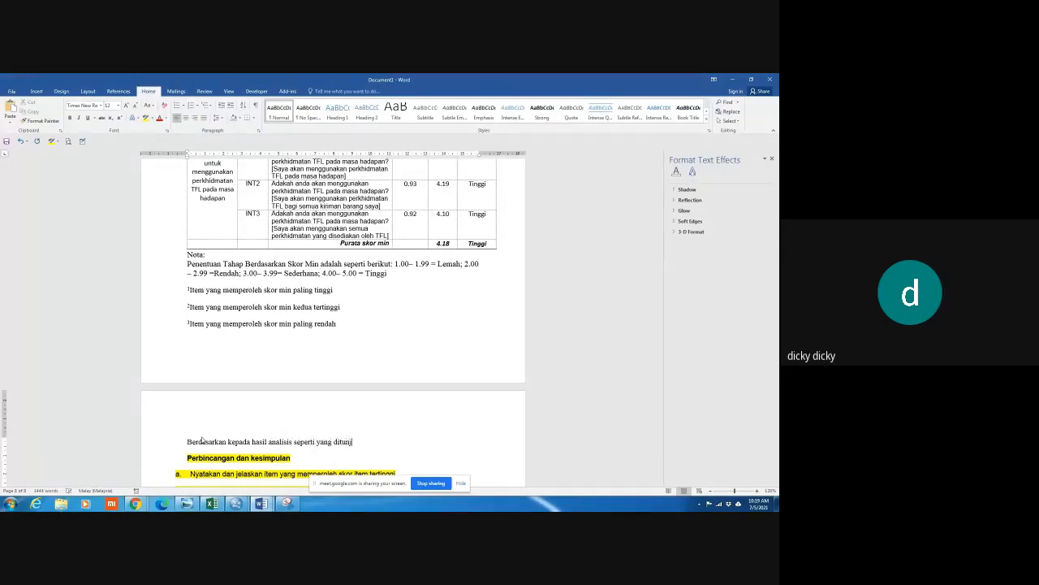
{"action": "type", "text": "ukkan dalam Jadual"}
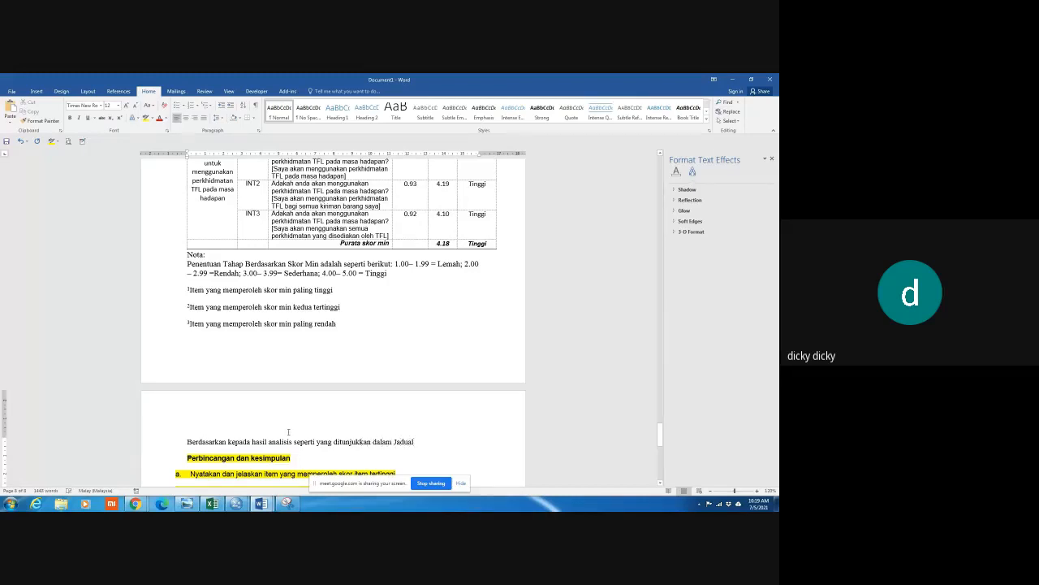
{"action": "scroll", "coordinate": [398, 410], "scroll_direction": "up", "scroll_amount": 2}
{"action": "scroll", "coordinate": [399, 411], "scroll_direction": "up", "scroll_amount": 15}
{"action": "scroll", "coordinate": [371, 378], "scroll_direction": "down", "scroll_amount": 10}
{"action": "scroll", "coordinate": [370, 378], "scroll_direction": "down", "scroll_amount": 10}
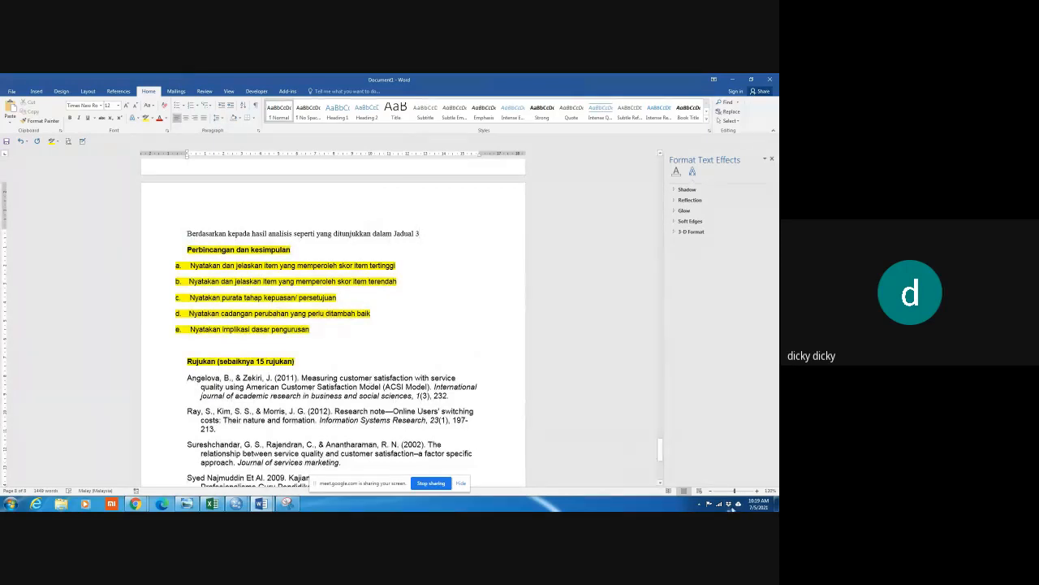
{"action": "left_click", "coordinate": [757, 490]}
{"action": "left_click", "coordinate": [757, 490]}
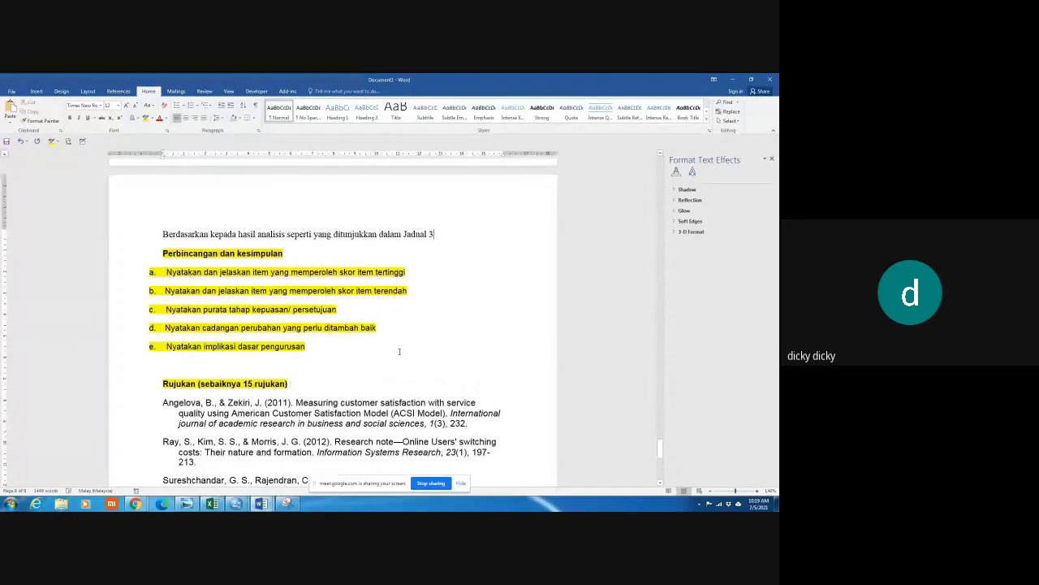
Continue the Jadual 3 paragraph with ", item yang memperoleh skor min paling adalah item"
{"action": "type", "text": ". "}
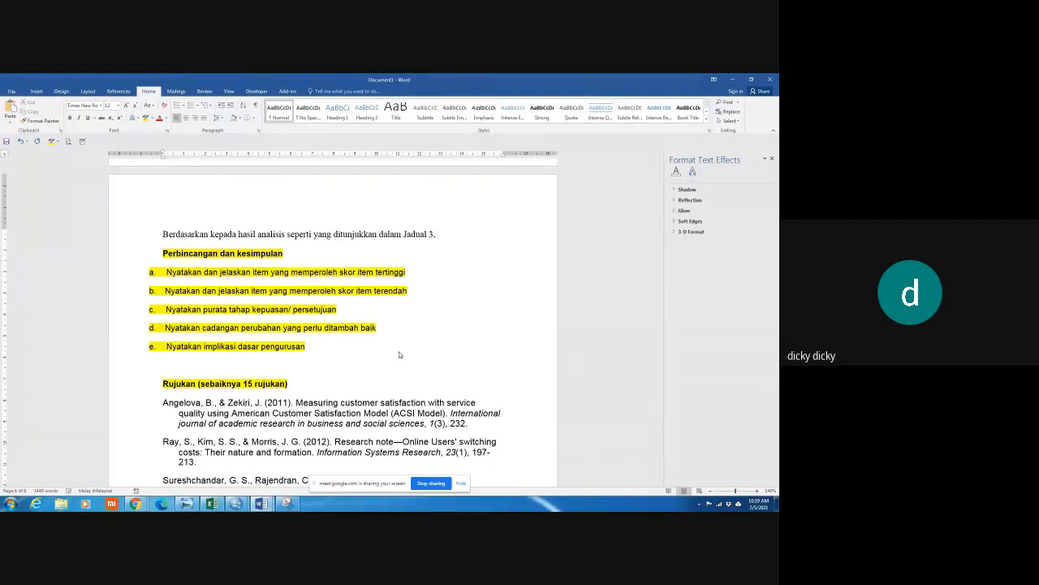
{"action": "type", "text": "item yang memperoleh so"}
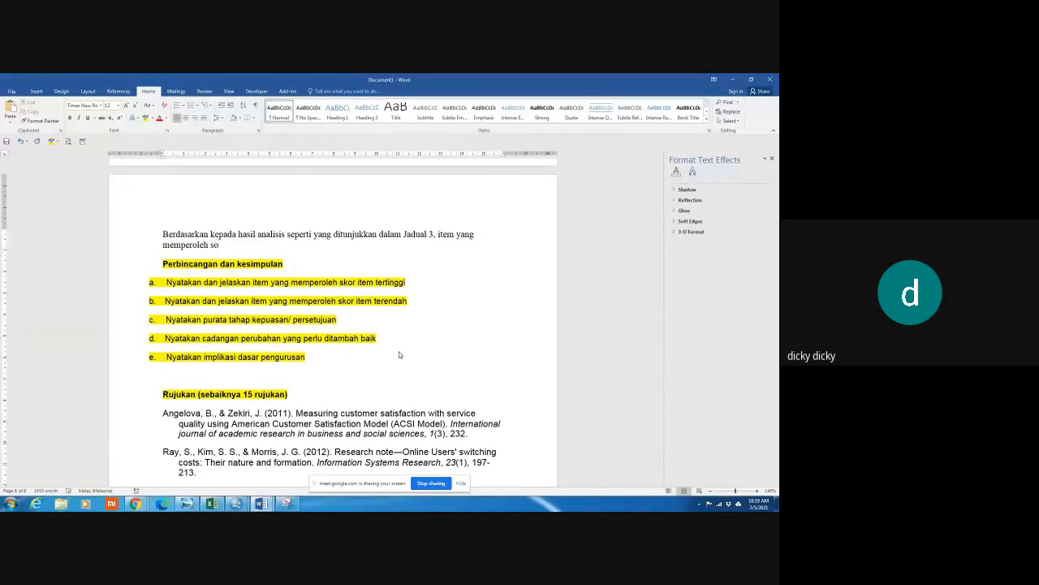
{"action": "key", "text": "BackSpace"}
{"action": "type", "text": "kor min paling adalah item"}
Find the highest-scoring item's code in Jadual 3 and add "SER10 (" to the end of the paragraph
{"action": "scroll", "coordinate": [312, 376], "scroll_direction": "up", "scroll_amount": 3}
{"action": "scroll", "coordinate": [312, 376], "scroll_direction": "up", "scroll_amount": 9}
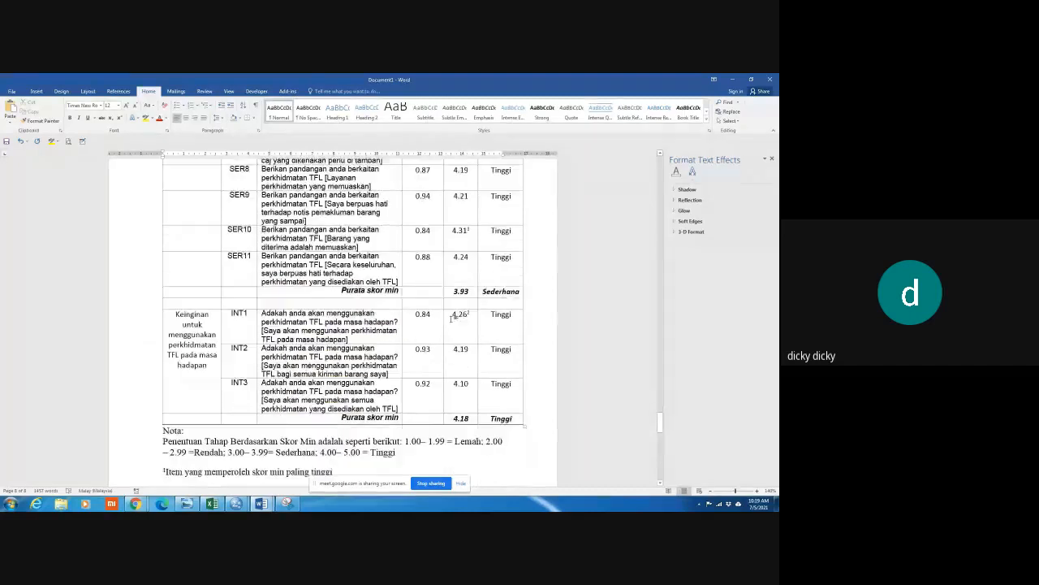
{"action": "scroll", "coordinate": [451, 318], "scroll_direction": "up", "scroll_amount": 10}
{"action": "scroll", "coordinate": [437, 358], "scroll_direction": "up", "scroll_amount": 3}
{"action": "scroll", "coordinate": [439, 370], "scroll_direction": "down", "scroll_amount": 8}
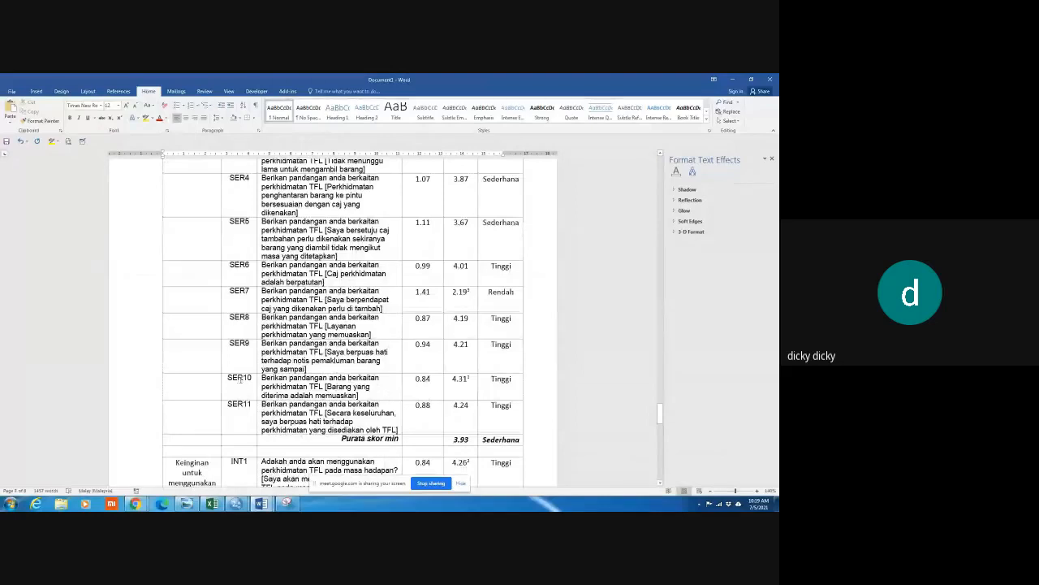
{"action": "scroll", "coordinate": [241, 377], "scroll_direction": "down", "scroll_amount": 15}
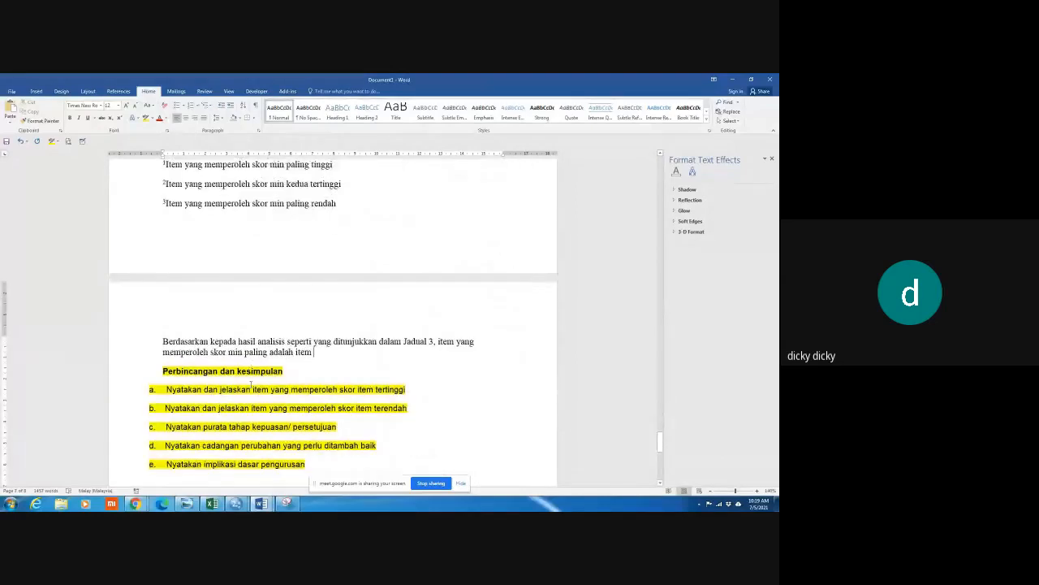
{"action": "type", "text": "SER10 ("}
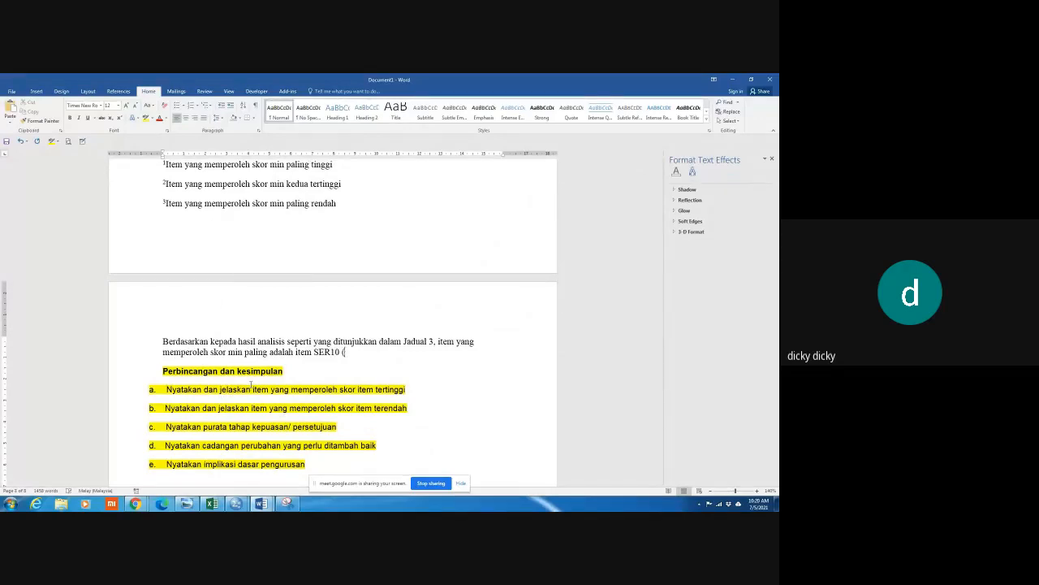
Copy the SER10 statement "Barang yang diterima adalah memuaskan" from the table and paste it as plain text after the opening parenthesis
{"action": "scroll", "coordinate": [250, 382], "scroll_direction": "up", "scroll_amount": 7}
{"action": "scroll", "coordinate": [433, 334], "scroll_direction": "up", "scroll_amount": 2}
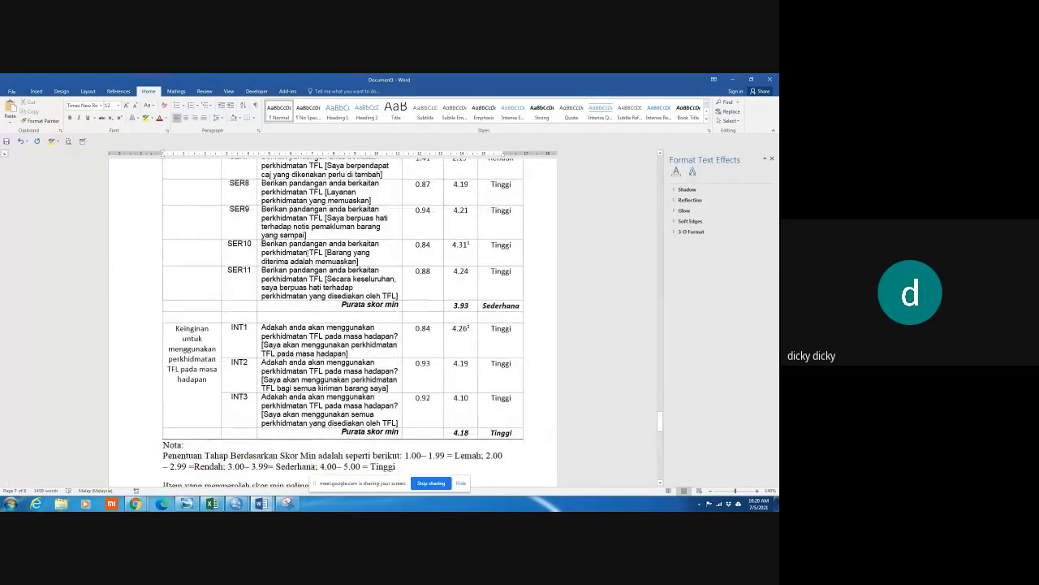
{"action": "triple_click", "coordinate": [308, 253]}
{"action": "left_click", "coordinate": [328, 252]}
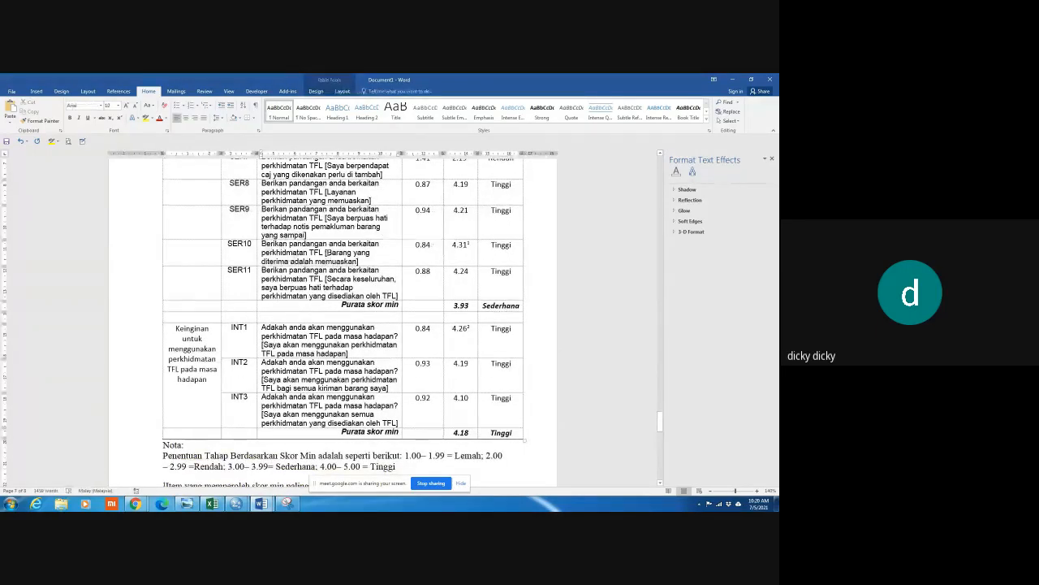
{"action": "left_click_drag", "start_coordinate": [328, 253], "coordinate": [357, 262]}
{"action": "right_click", "coordinate": [341, 254]}
{"action": "left_click", "coordinate": [355, 268]}
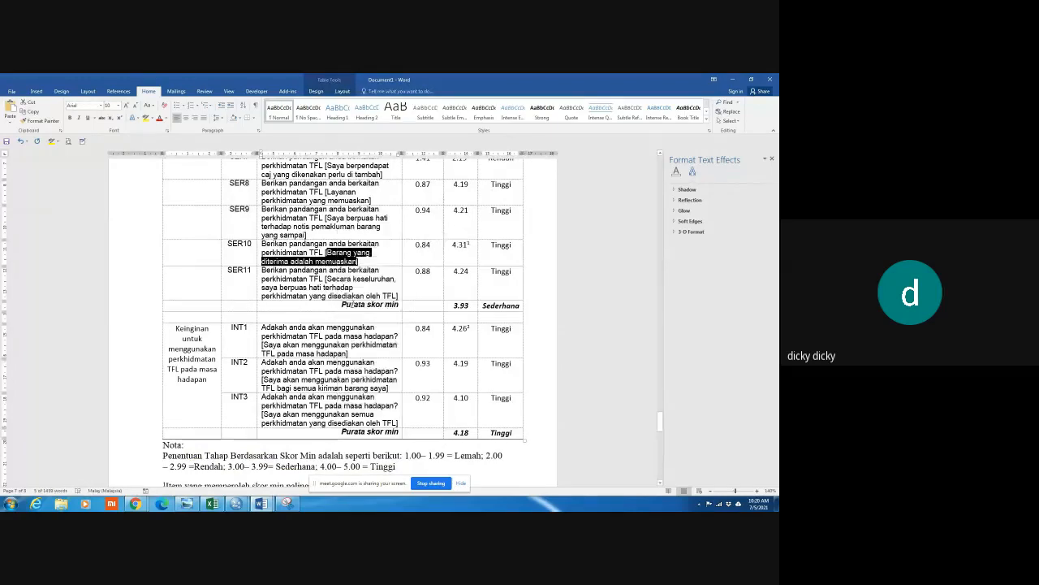
{"action": "scroll", "coordinate": [352, 305], "scroll_direction": "down", "scroll_amount": 4}
{"action": "scroll", "coordinate": [351, 328], "scroll_direction": "down", "scroll_amount": 5}
{"action": "scroll", "coordinate": [350, 325], "scroll_direction": "up", "scroll_amount": 1}
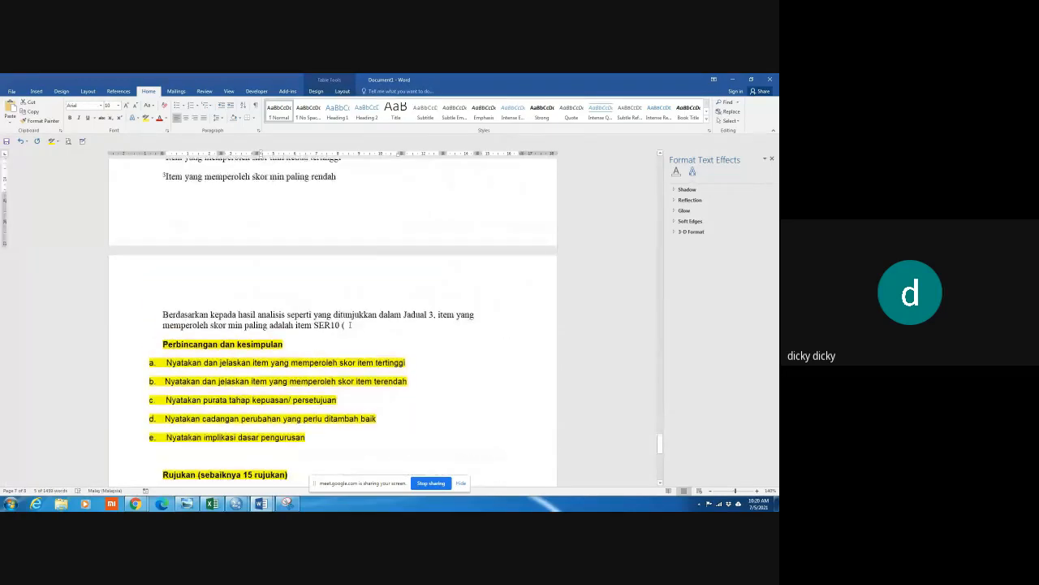
{"action": "left_click", "coordinate": [350, 325]}
{"action": "right_click", "coordinate": [350, 325]}
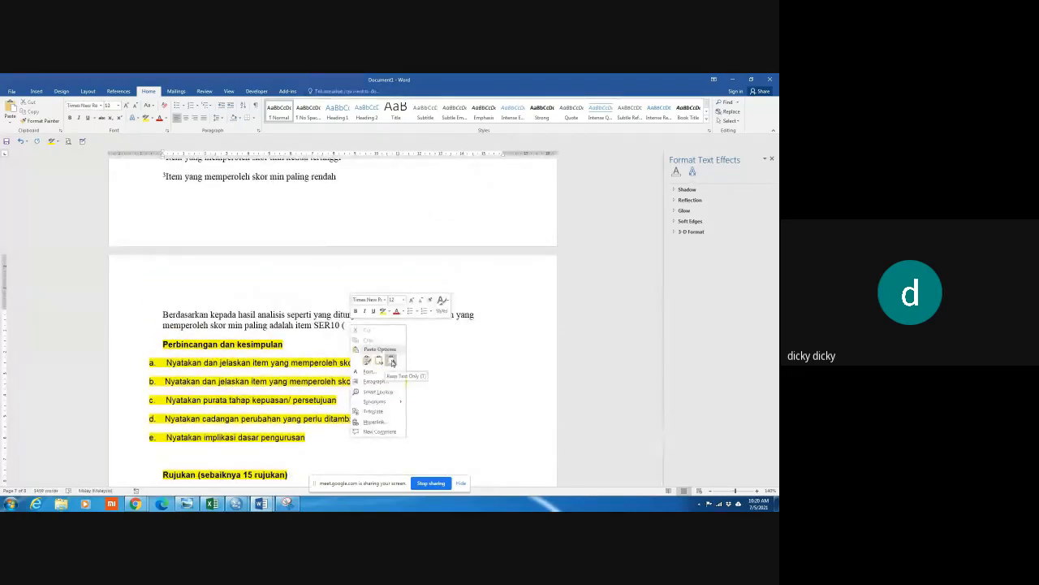
{"action": "left_click", "coordinate": [393, 363]}
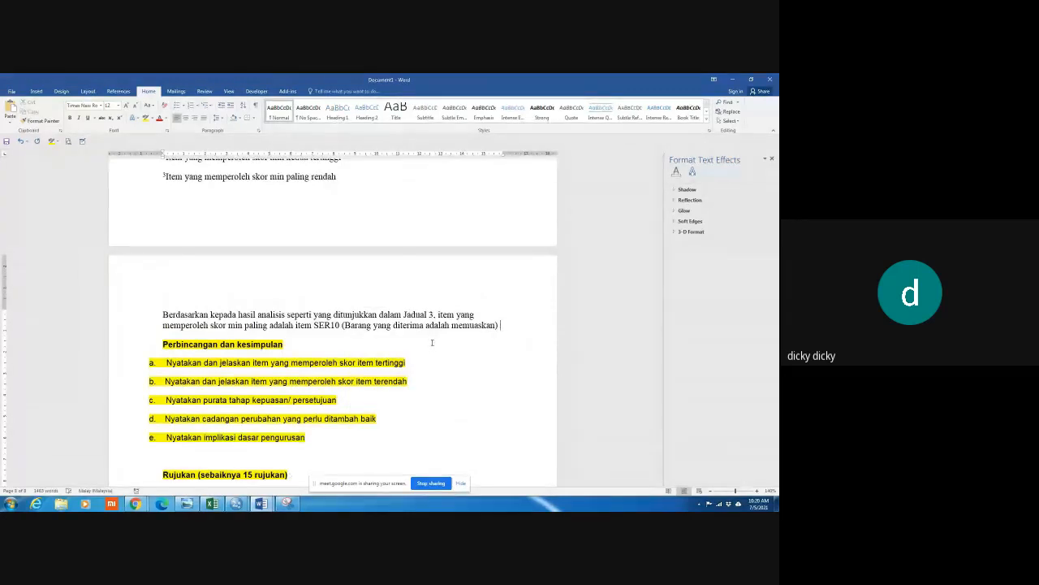
Close the parenthesis and complete the sentence with the SER10 mean score: "iaitu sebanyak 4.31."
{"action": "type", "text": ") iaitu s"}
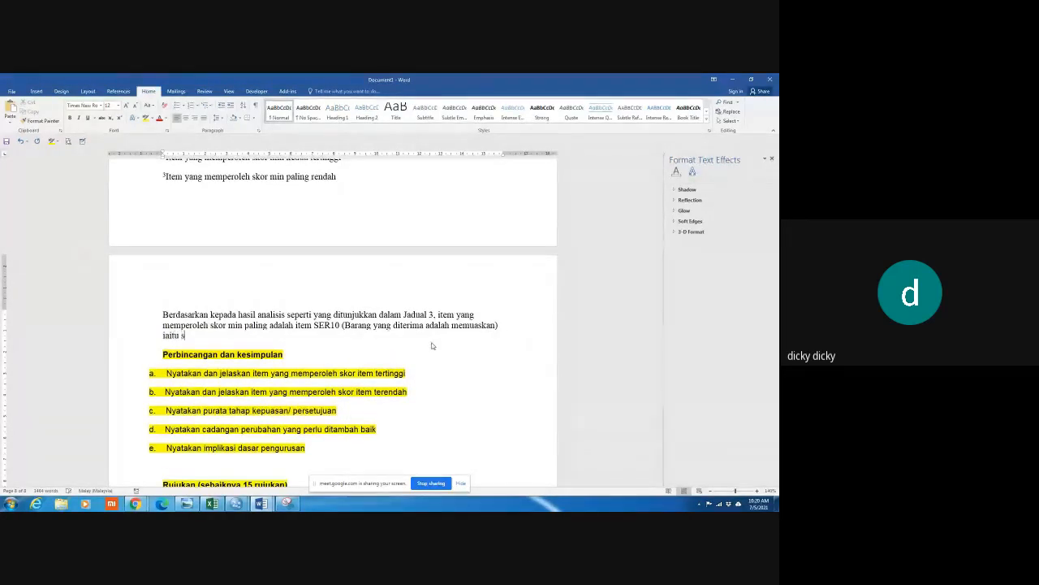
{"action": "type", "text": "ebanyak"}
{"action": "scroll", "coordinate": [487, 357], "scroll_direction": "up", "scroll_amount": 6}
{"action": "scroll", "coordinate": [504, 361], "scroll_direction": "up", "scroll_amount": 2}
{"action": "scroll", "coordinate": [504, 361], "scroll_direction": "down", "scroll_amount": 6}
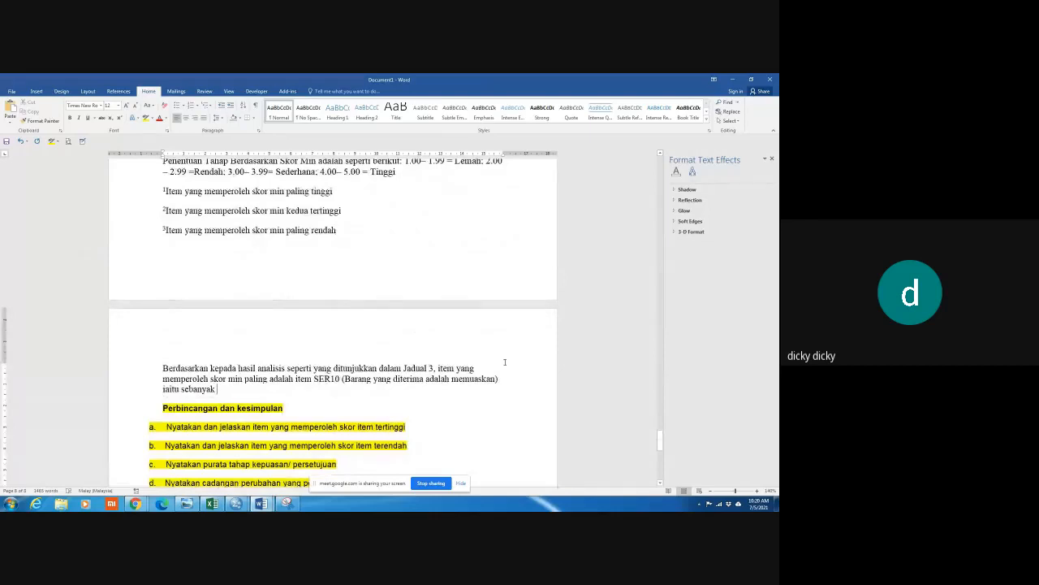
{"action": "type", "text": "4.31"}
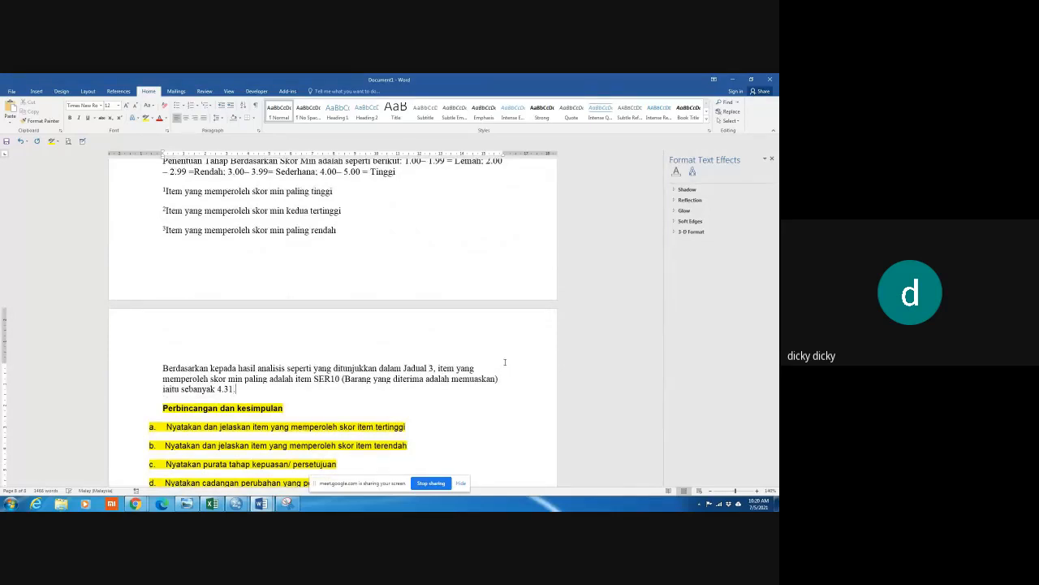
Add the level "(tinggi)" after the SER10 mean score of 4.31 in the Jadual 3 paragraph
{"action": "type", "text": " (tingg"}
{"action": "type", "text": "i). "}
{"action": "type", "text": "Sementera"}
{"action": "type", "text": " itu "}
{"action": "type", "text": "item"}
{"action": "type", "text": "g memperole"}
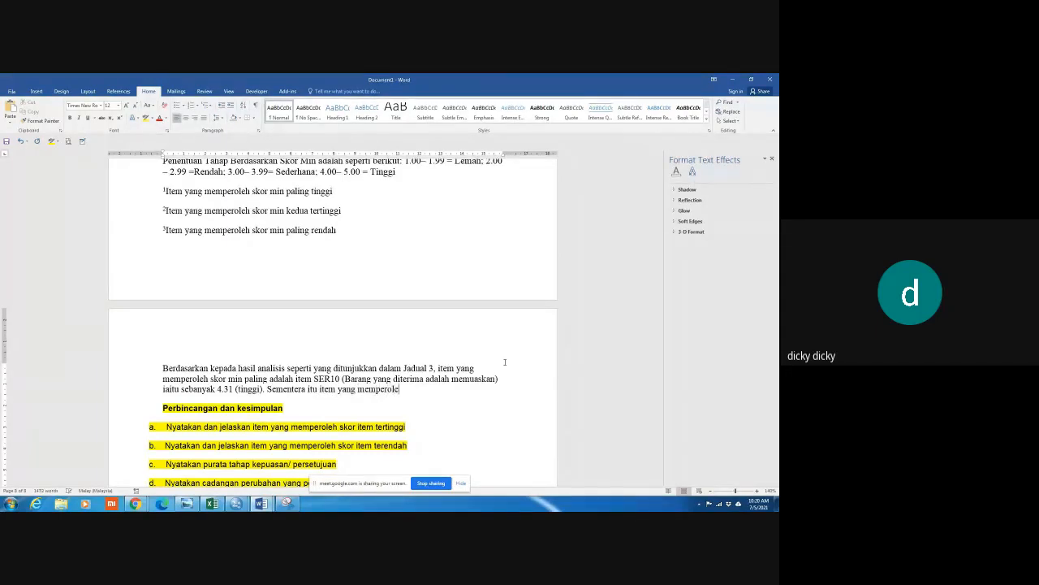
{"action": "type", "text": "hi skor min"}
{"action": "key", "text": "BackSpace"}
{"action": "key", "text": "BackSpace"}
{"action": "key", "text": "BackSpace"}
{"action": "key", "text": "BackSpace"}
{"action": "key", "text": "BackSpace"}
{"action": "key", "text": "BackSpace"}
{"action": "key", "text": "BackSpace"}
{"action": "key", "text": "BackSpace"}
{"action": "key", "text": "BackSpace"}
{"action": "key", "text": "BackSpace"}
{"action": "key", "text": "BackSpace"}
{"action": "key", "text": "BackSpace"}
{"action": "key", "text": "BackSpace"}
{"action": "key", "text": "BackSpace"}
{"action": "key", "text": "BackSpace"}
{"action": "key", "text": "BackSpace"}
{"action": "key", "text": "BackSpace"}
{"action": "key", "text": "BackSpace"}
{"action": "key", "text": "BackSpace"}
{"action": "key", "text": "BackSpace"}
{"action": "key", "text": "BackSpace"}
{"action": "key", "text": "BackSpace"}
{"action": "key", "text": "BackSpace"}
{"action": "key", "text": "BackSpace"}
{"action": "key", "text": "BackSpace"}
{"action": "key", "text": "BackSpace"}
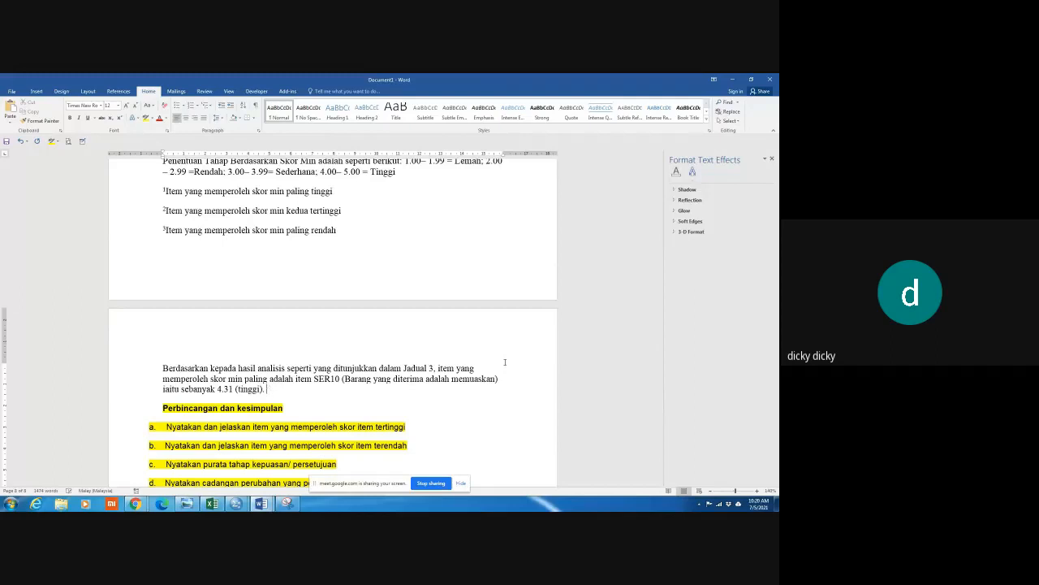
Continue the sentence with ", diikuti oleh item" and copy the second-highest-scoring item's code, INT1, from Jadual 3
{"action": "type", "text": "diikuti oleh item"}
{"action": "scroll", "coordinate": [413, 250], "scroll_direction": "up", "scroll_amount": 5}
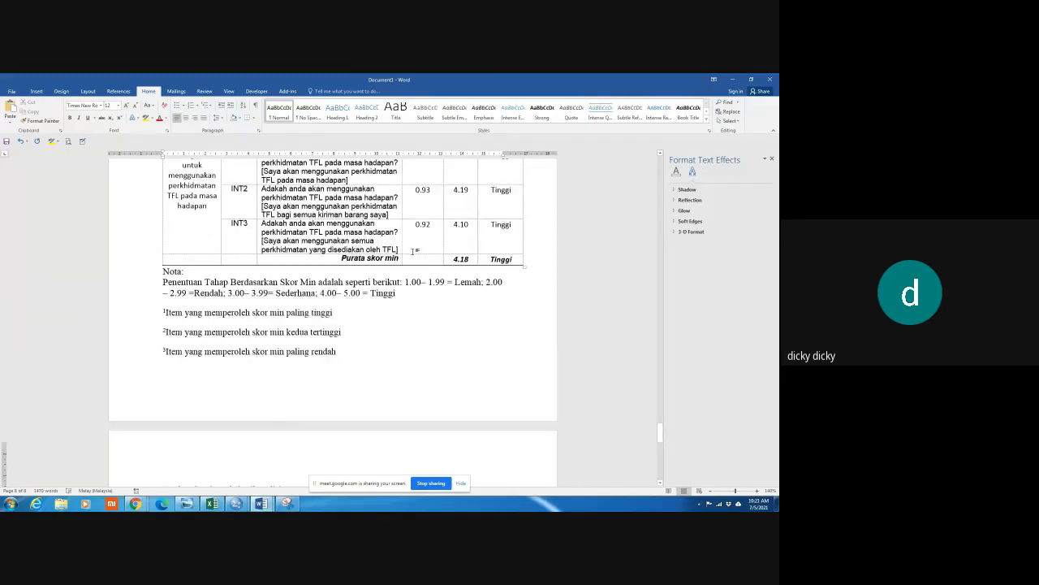
{"action": "scroll", "coordinate": [412, 250], "scroll_direction": "down", "scroll_amount": 3}
{"action": "scroll", "coordinate": [473, 244], "scroll_direction": "up", "scroll_amount": 4}
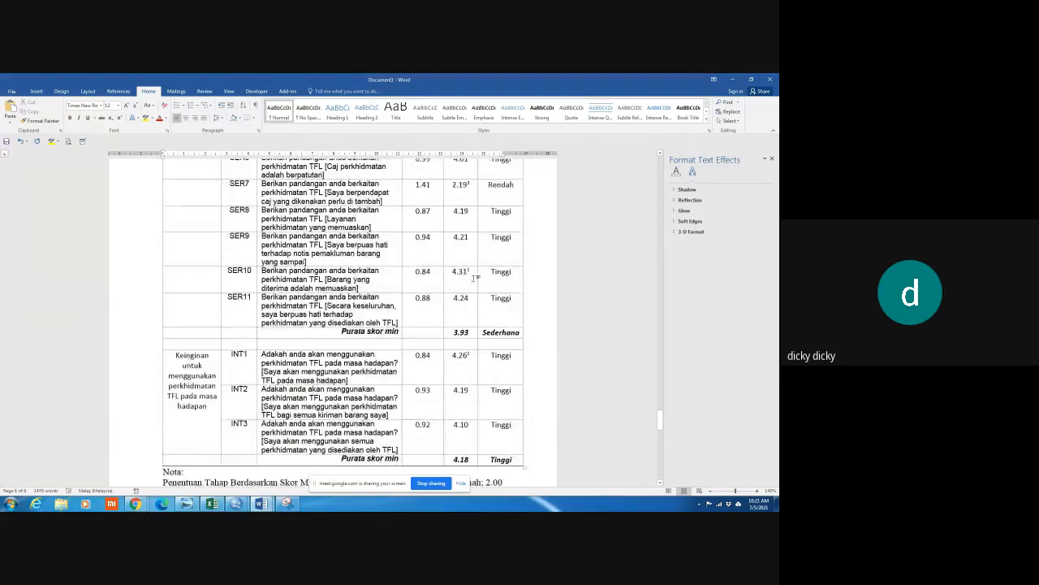
{"action": "scroll", "coordinate": [474, 244], "scroll_direction": "up", "scroll_amount": 3}
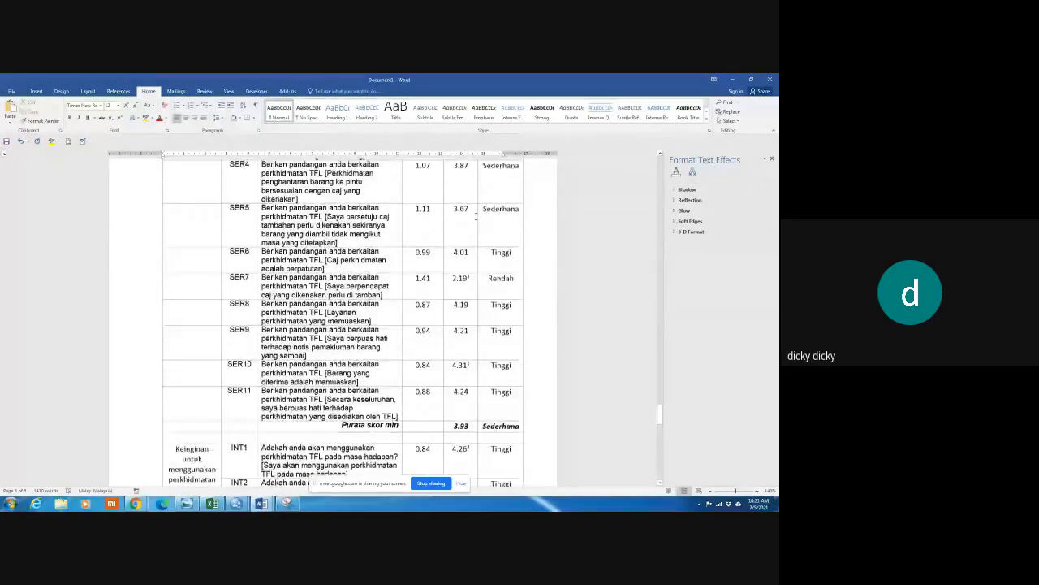
{"action": "scroll", "coordinate": [472, 319], "scroll_direction": "down", "scroll_amount": 4}
{"action": "double_click", "coordinate": [233, 328]}
{"action": "right_click", "coordinate": [236, 328]}
{"action": "left_click", "coordinate": [251, 340]}
Paste the copied code INT1 after "diikuti oleh item" in the paragraph's font and open a parenthesis behind it
{"action": "scroll", "coordinate": [272, 406], "scroll_direction": "down", "scroll_amount": 8}
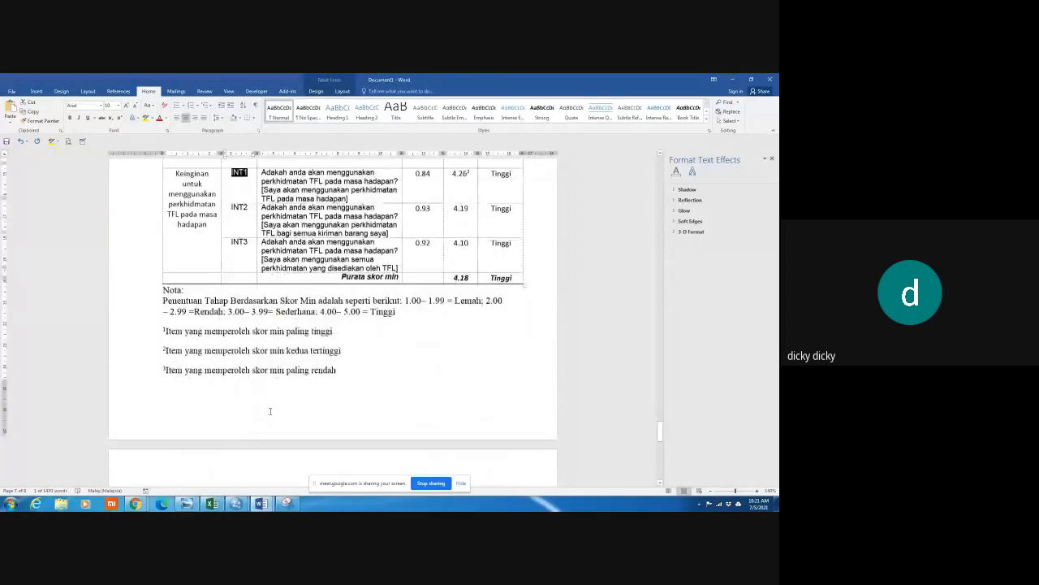
{"action": "scroll", "coordinate": [308, 379], "scroll_direction": "down", "scroll_amount": 2}
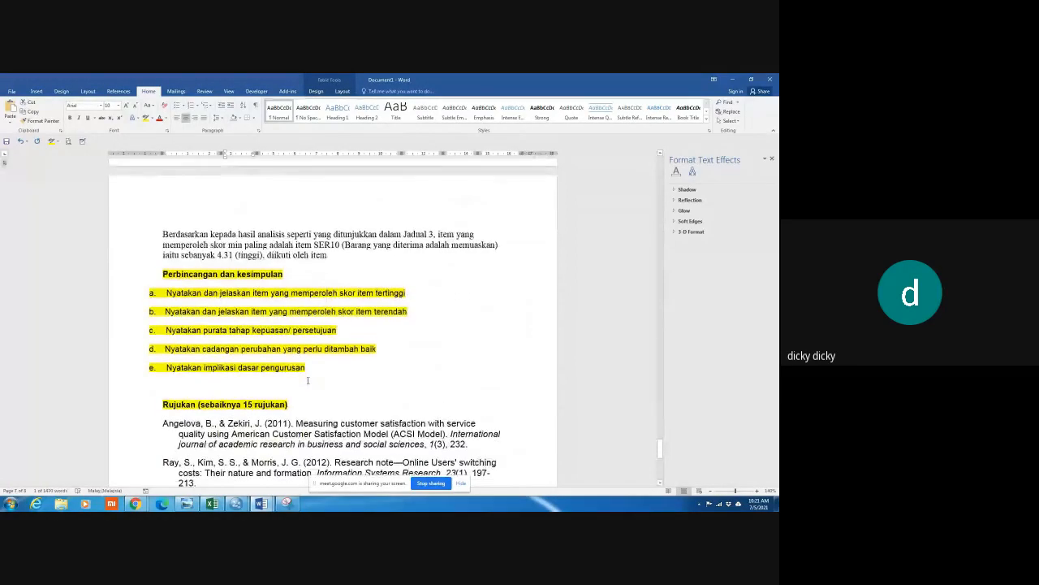
{"action": "scroll", "coordinate": [307, 380], "scroll_direction": "down", "scroll_amount": 2}
{"action": "scroll", "coordinate": [309, 375], "scroll_direction": "up", "scroll_amount": 3}
{"action": "left_click", "coordinate": [336, 281]}
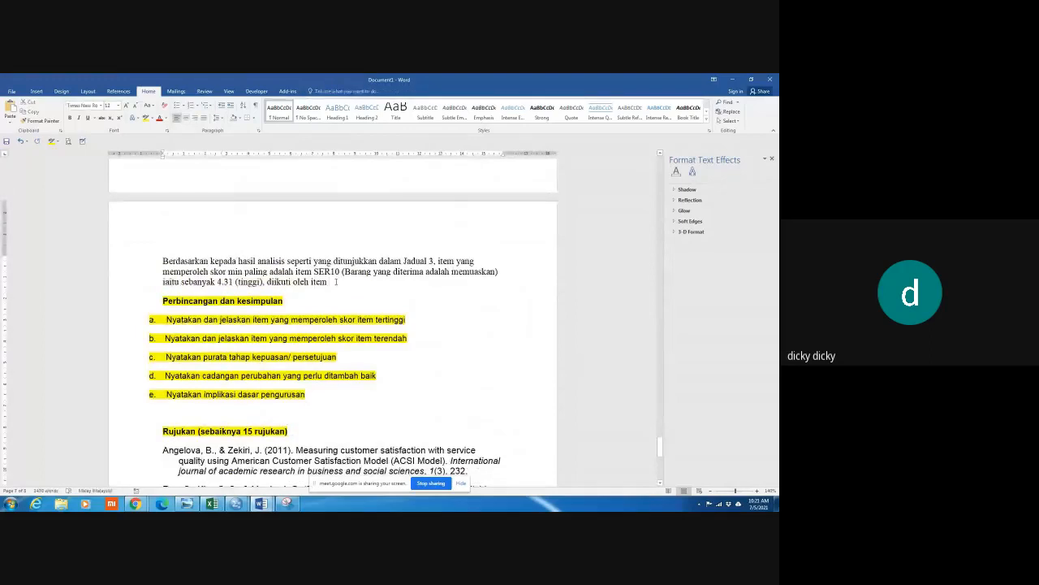
{"action": "right_click", "coordinate": [336, 282]}
{"action": "left_click", "coordinate": [378, 320]}
Copy the INT1 statement "Saya akan menggunakan perkhidmatan TFL pada masa hadapan" from the table and paste it after the opening parenthesis
{"action": "scroll", "coordinate": [377, 319], "scroll_direction": "up", "scroll_amount": 5}
{"action": "scroll", "coordinate": [377, 320], "scroll_direction": "up", "scroll_amount": 2}
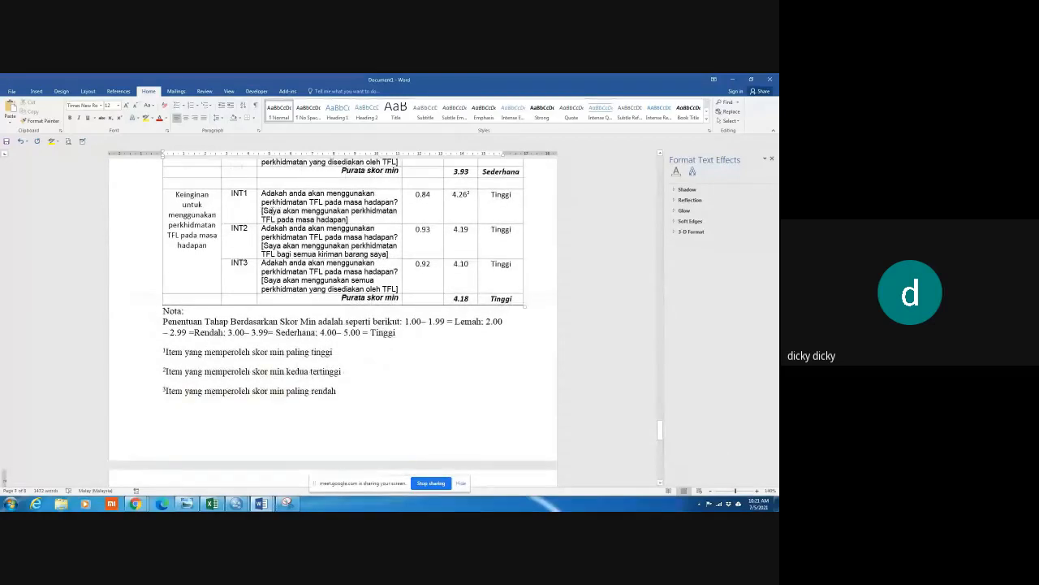
{"action": "left_click_drag", "start_coordinate": [262, 210], "coordinate": [332, 220]}
{"action": "right_click", "coordinate": [332, 219]}
{"action": "left_click", "coordinate": [358, 236]}
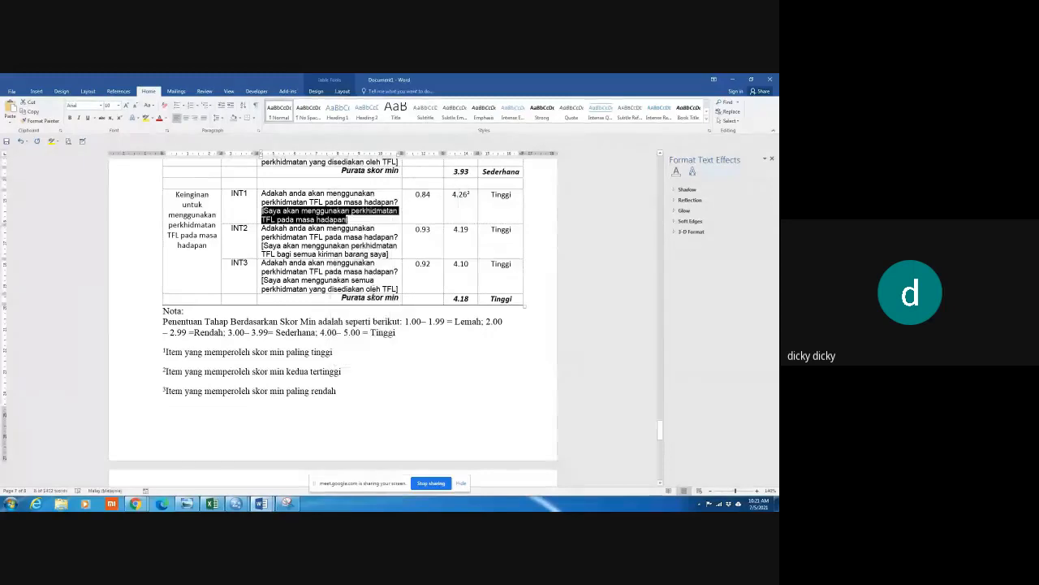
{"action": "scroll", "coordinate": [371, 302], "scroll_direction": "down", "scroll_amount": 5}
{"action": "scroll", "coordinate": [370, 302], "scroll_direction": "down", "scroll_amount": 5}
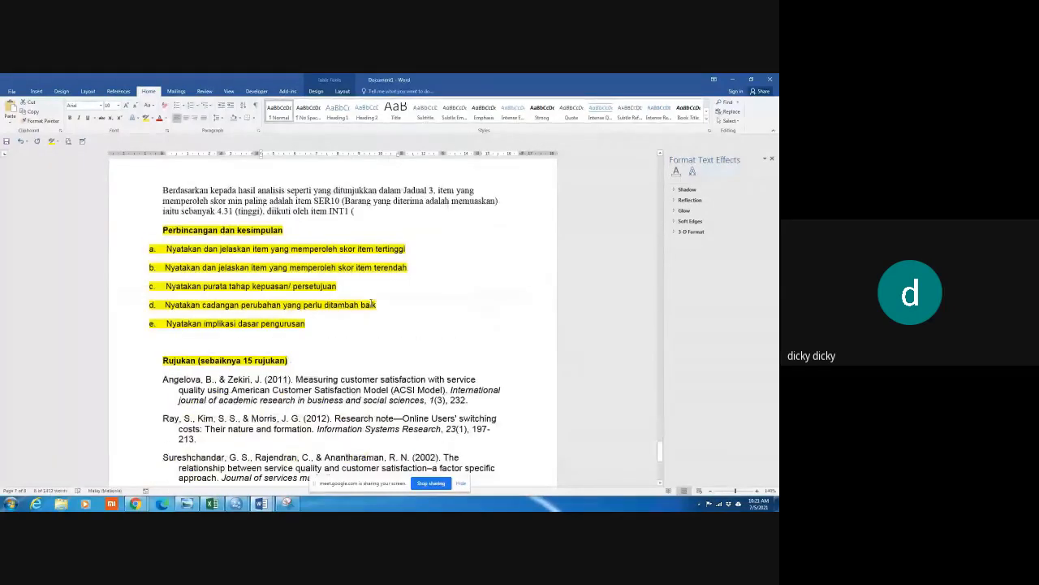
{"action": "right_click", "coordinate": [368, 202]}
{"action": "left_click", "coordinate": [410, 236]}
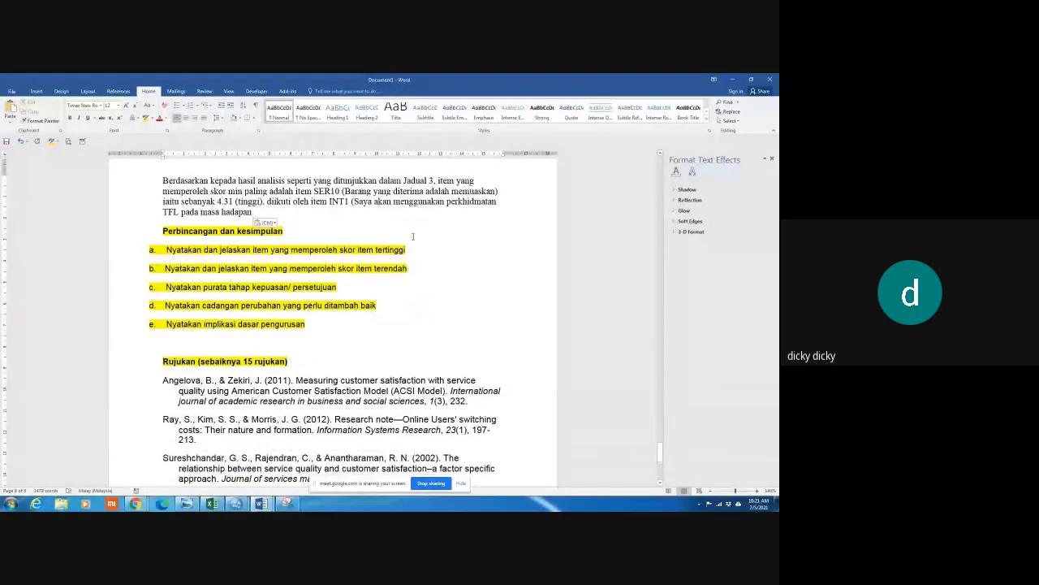
Close the parenthesis and add the INT1 mean score and level from the table: "iaitu sebanyak 4.26 (tinggi)"
{"action": "type", "text": ")"}
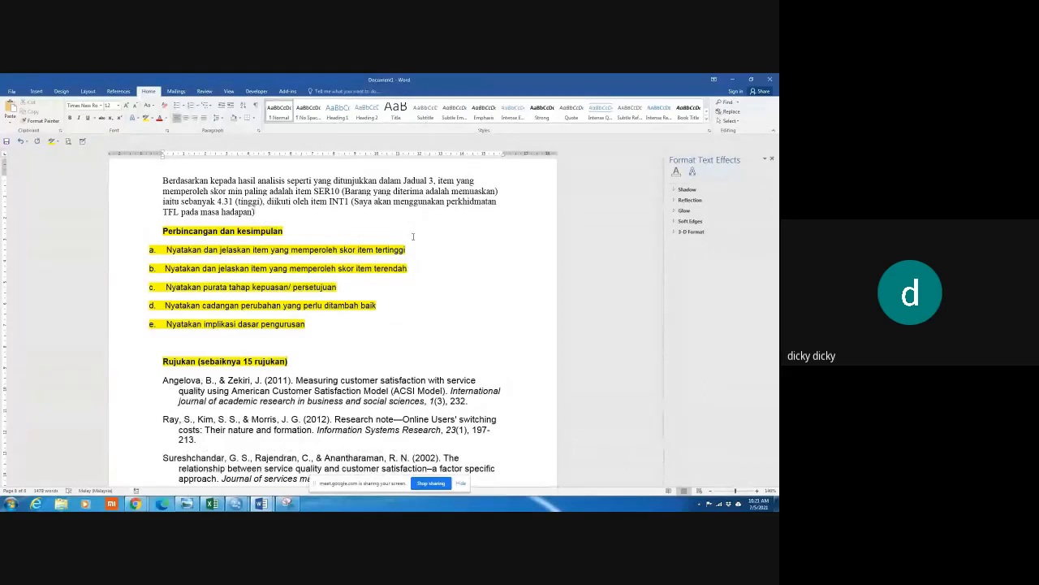
{"action": "type", "text": " iaitu sebanyak"}
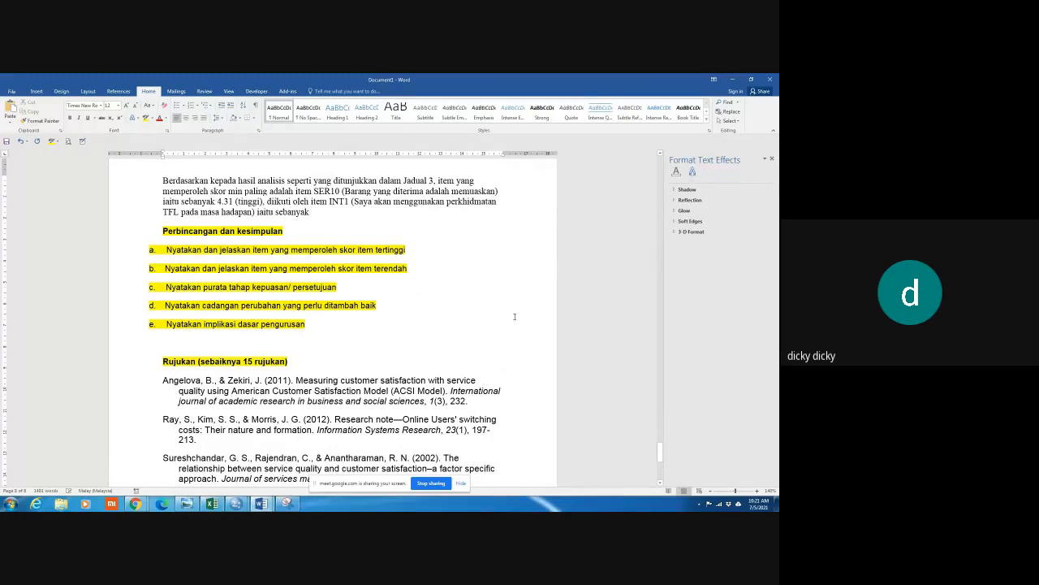
{"action": "scroll", "coordinate": [514, 316], "scroll_direction": "up", "scroll_amount": 2}
{"action": "scroll", "coordinate": [514, 316], "scroll_direction": "up", "scroll_amount": 5}
{"action": "scroll", "coordinate": [514, 316], "scroll_direction": "down", "scroll_amount": 4}
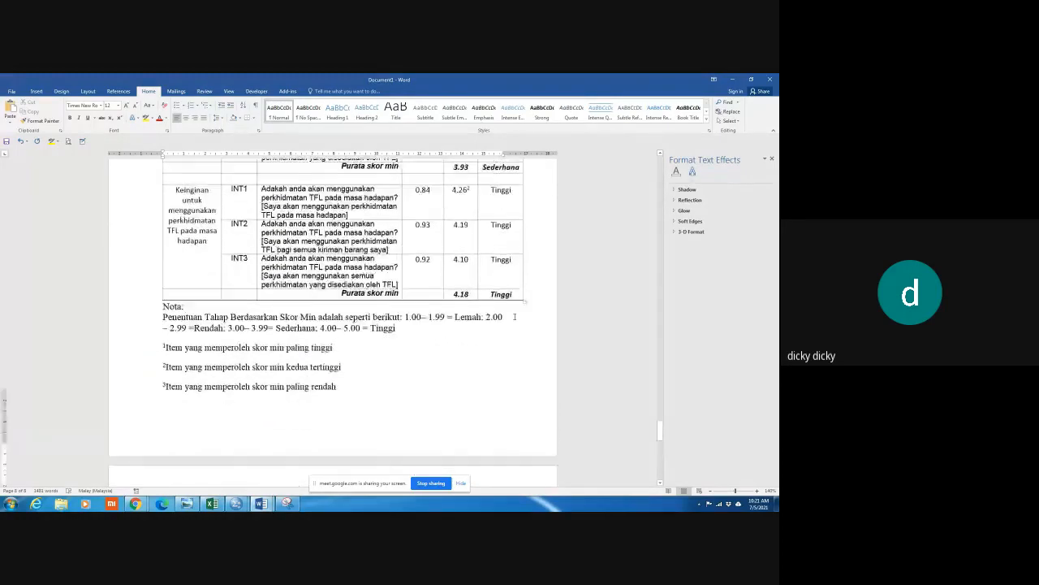
{"action": "scroll", "coordinate": [514, 316], "scroll_direction": "down", "scroll_amount": 1}
{"action": "type", "text": "4.2"}
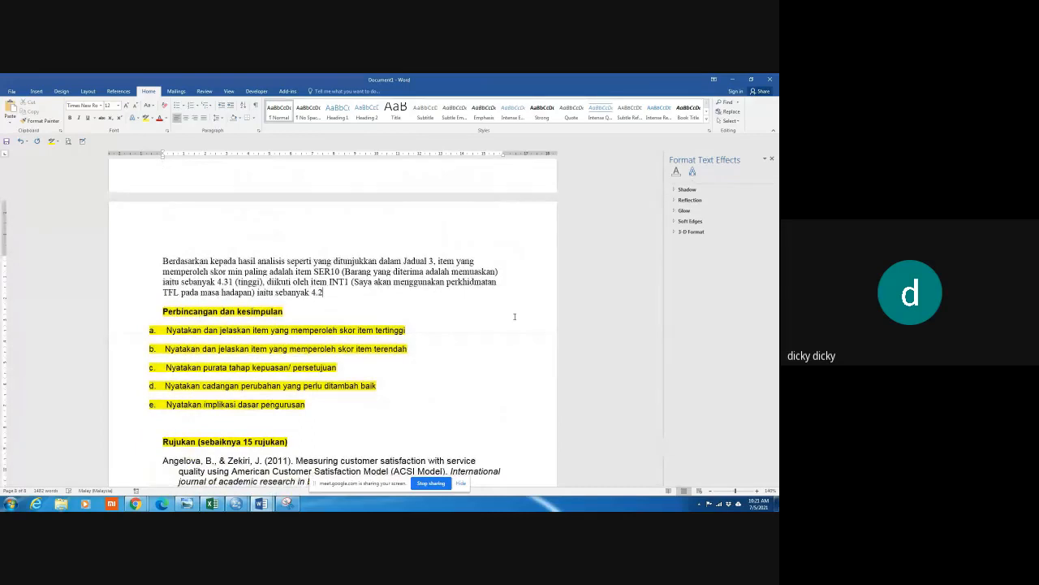
{"action": "type", "text": "6 (tinggi)"}
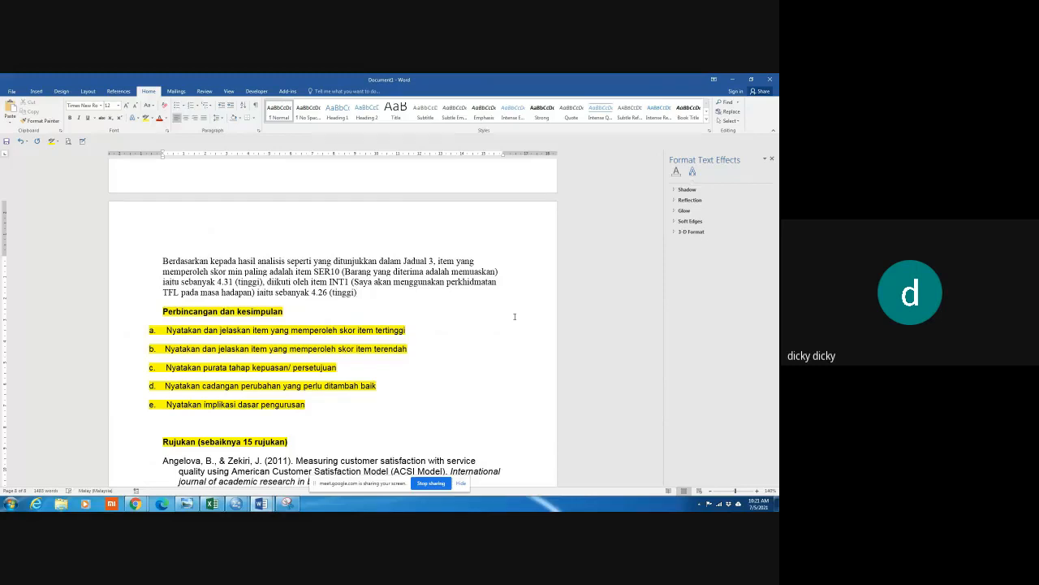
End the sentence and start a new one: "Manakala item yang memperoleh skor min paling rendah adalah item"
{"action": "type", "text": ". maka"}
{"action": "key", "text": "BackSpace"}
{"action": "key", "text": "BackSpace"}
{"action": "key", "text": "BackSpace"}
{"action": "key", "text": "BackSpace"}
{"action": "type", "text": "Manakala item yang memperoleh skor"}
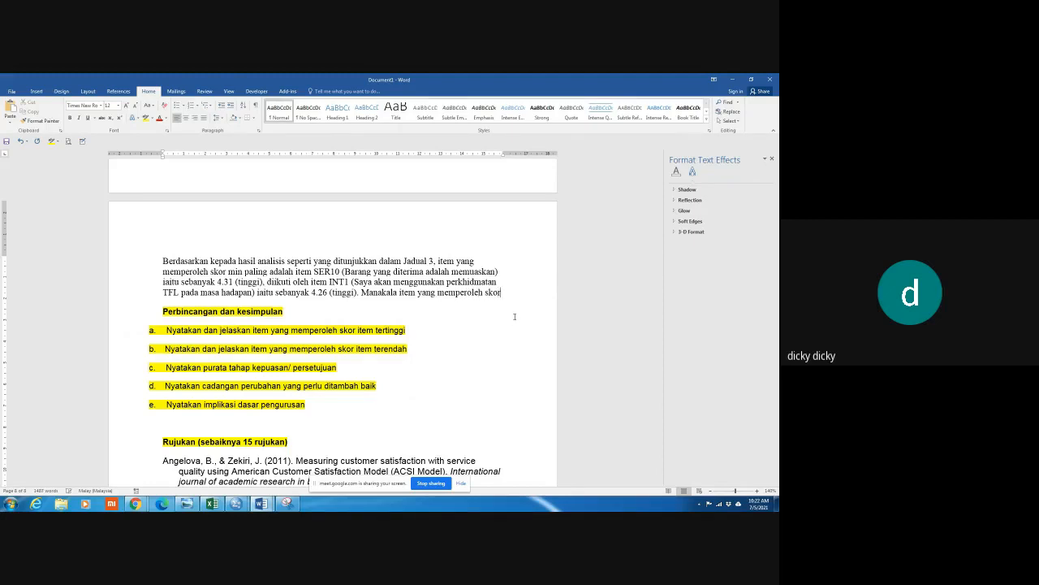
{"action": "type", "text": " min pal"}
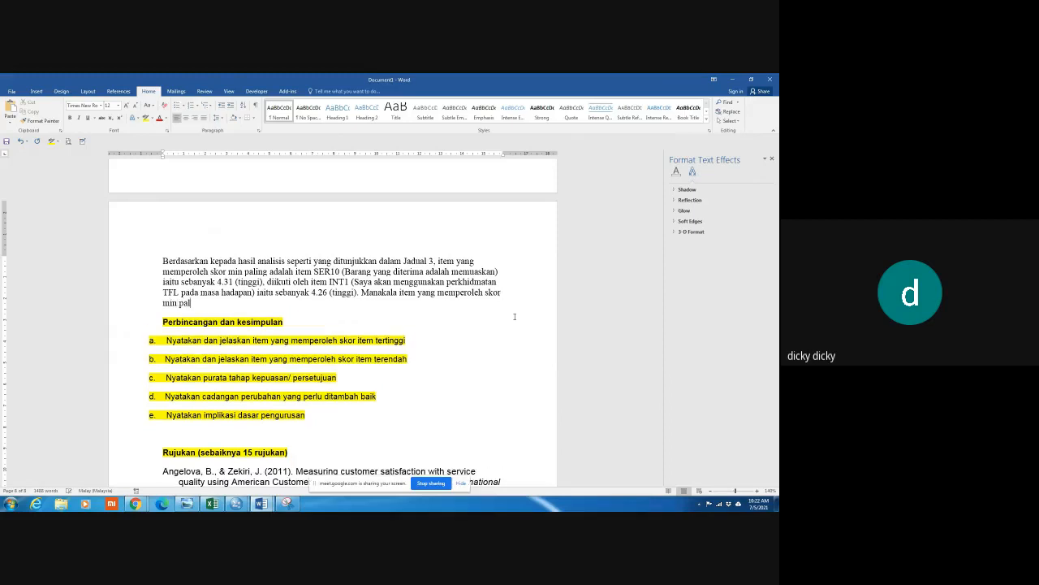
{"action": "type", "text": "ing rendah adalah item"}
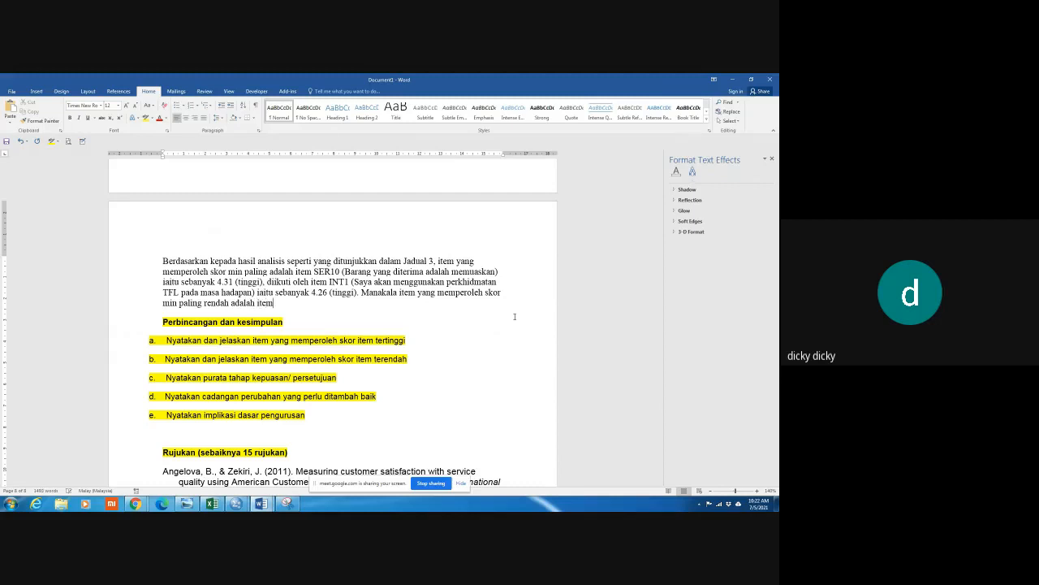
Copy the lowest-scoring item's code, SER7, from Jadual 3, paste it at the paragraph's end and add an opening parenthesis
{"action": "scroll", "coordinate": [514, 316], "scroll_direction": "up", "scroll_amount": 10}
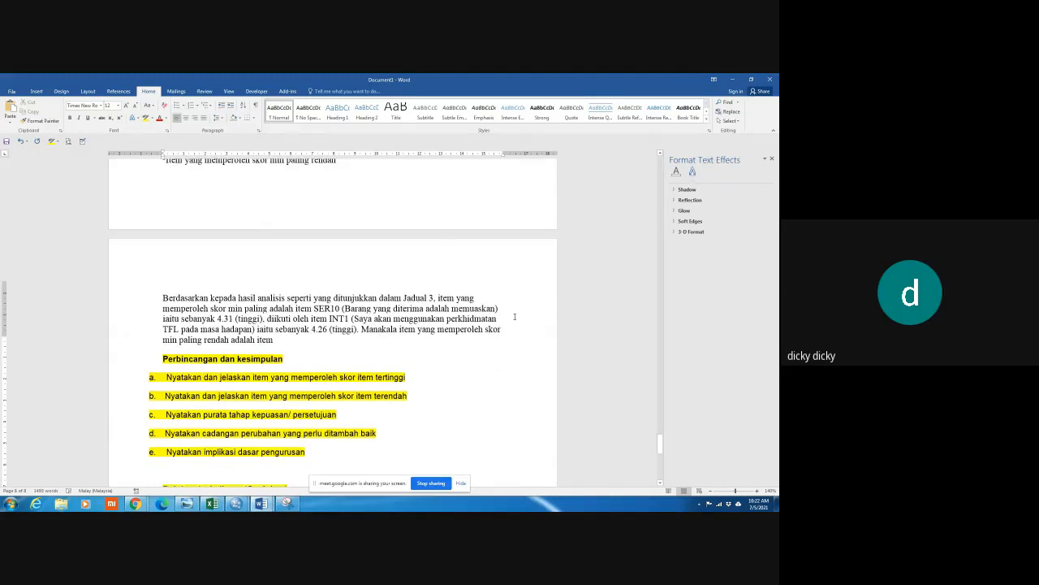
{"action": "scroll", "coordinate": [380, 345], "scroll_direction": "up", "scroll_amount": 1}
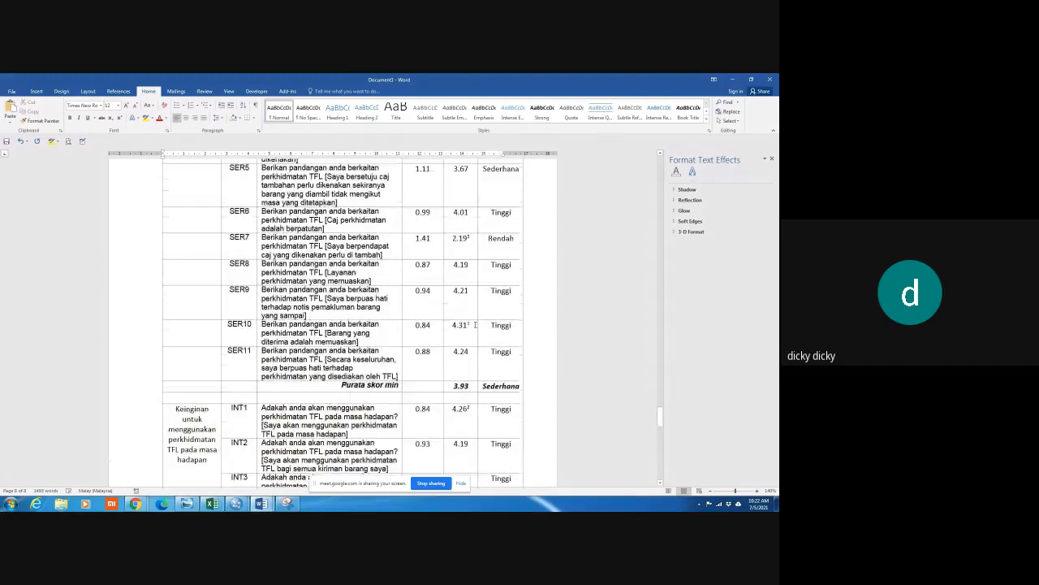
{"action": "left_click_drag", "start_coordinate": [230, 237], "coordinate": [246, 237]}
{"action": "right_click", "coordinate": [246, 237]}
{"action": "left_click", "coordinate": [265, 253]}
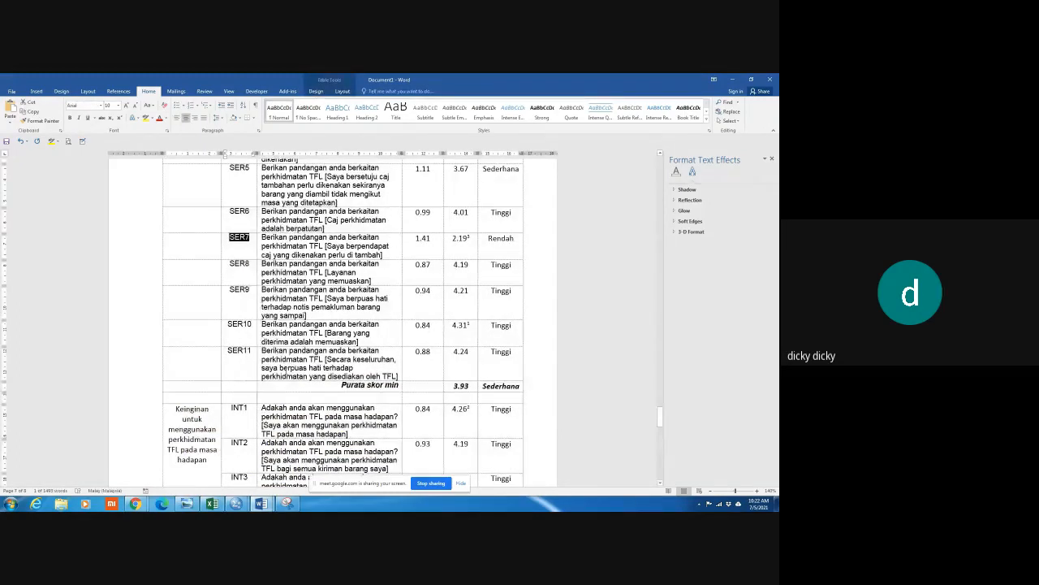
{"action": "scroll", "coordinate": [292, 358], "scroll_direction": "down", "scroll_amount": 10}
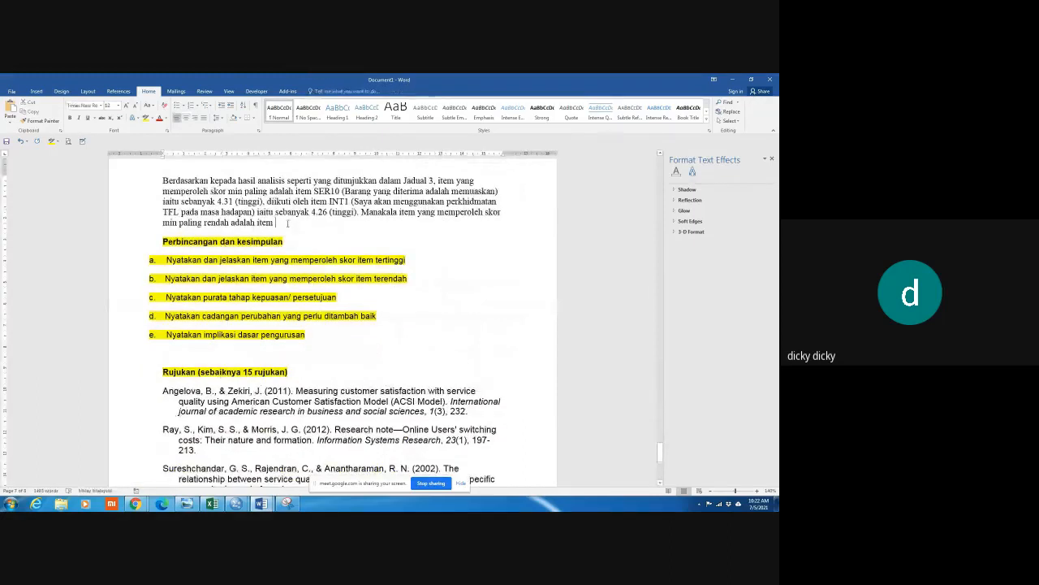
{"action": "right_click", "coordinate": [294, 224]}
{"action": "left_click", "coordinate": [326, 250]}
{"action": "type", "text": "("}
Copy the SER7 statement "Saya berpendapat caj yang dikenakan perlu di tambah" from the table, paste it as plain text and close the parenthesis
{"action": "scroll", "coordinate": [326, 250], "scroll_direction": "up", "scroll_amount": 12}
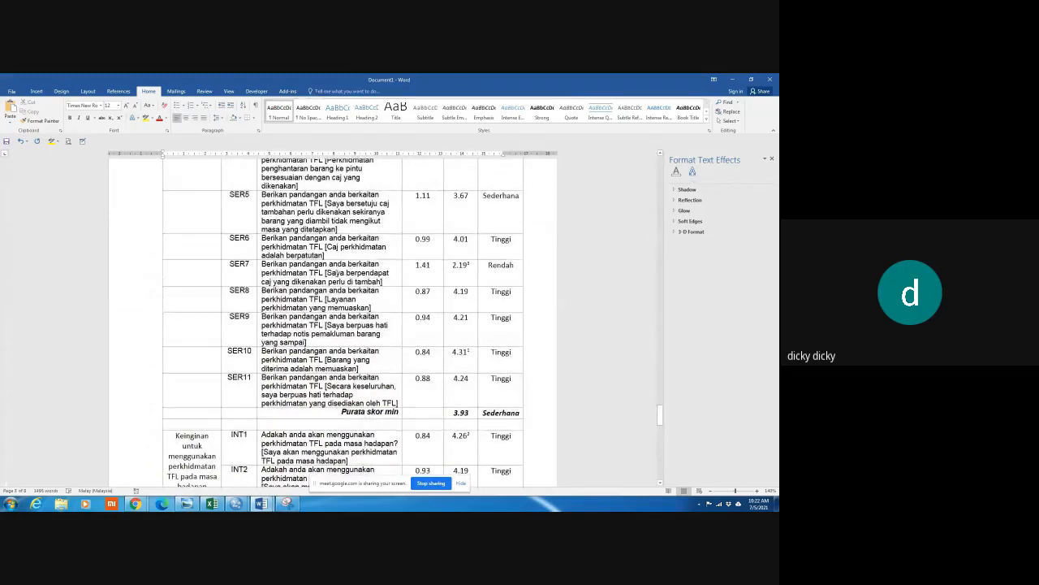
{"action": "left_click_drag", "start_coordinate": [325, 273], "coordinate": [333, 280]}
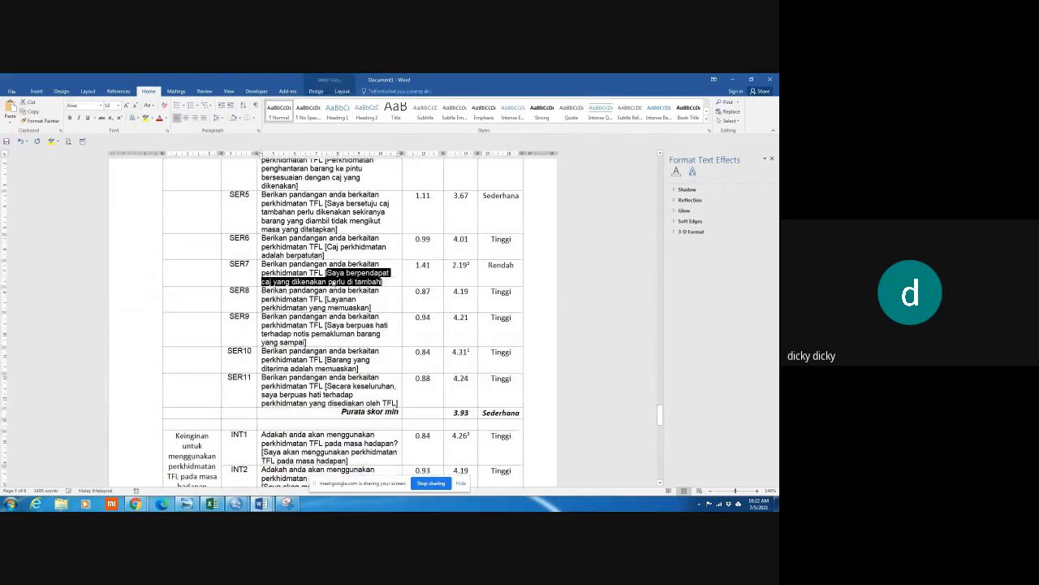
{"action": "right_click", "coordinate": [332, 279]}
{"action": "left_click", "coordinate": [359, 292]}
{"action": "scroll", "coordinate": [400, 311], "scroll_direction": "up", "scroll_amount": 3}
{"action": "scroll", "coordinate": [335, 359], "scroll_direction": "down", "scroll_amount": 15}
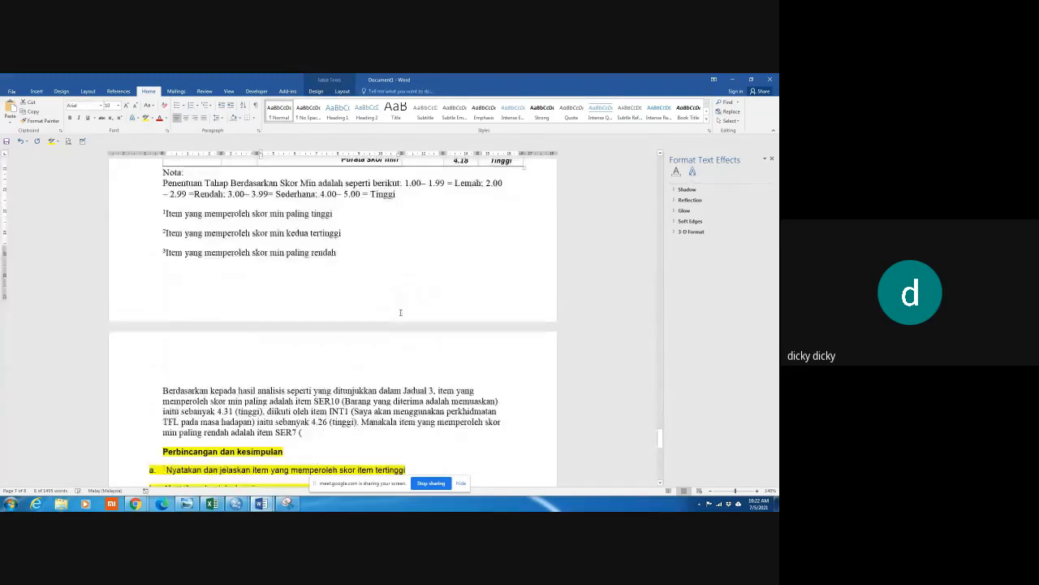
{"action": "left_click", "coordinate": [316, 277]}
{"action": "right_click", "coordinate": [316, 277]}
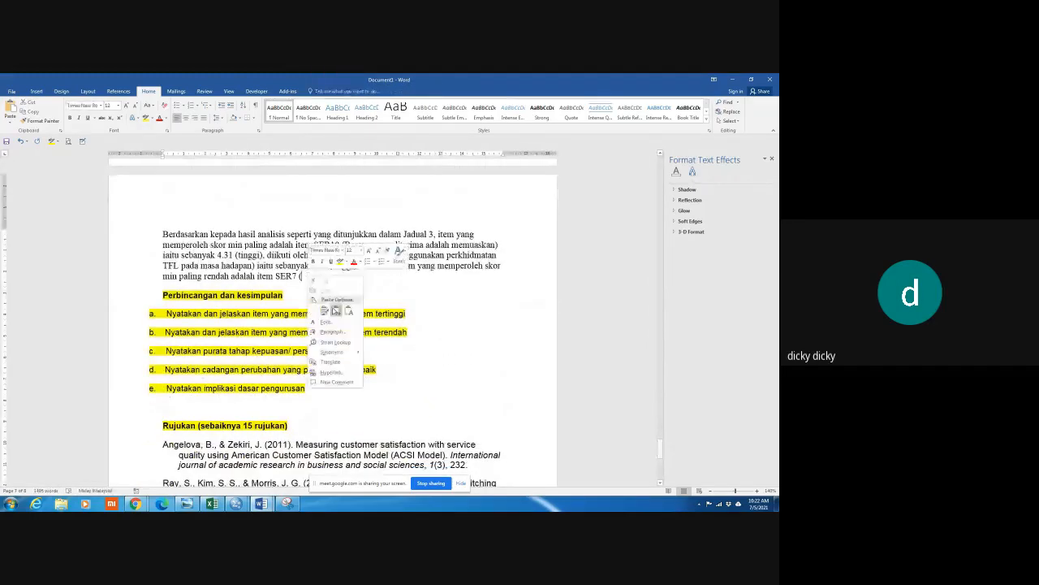
{"action": "left_click", "coordinate": [347, 311]}
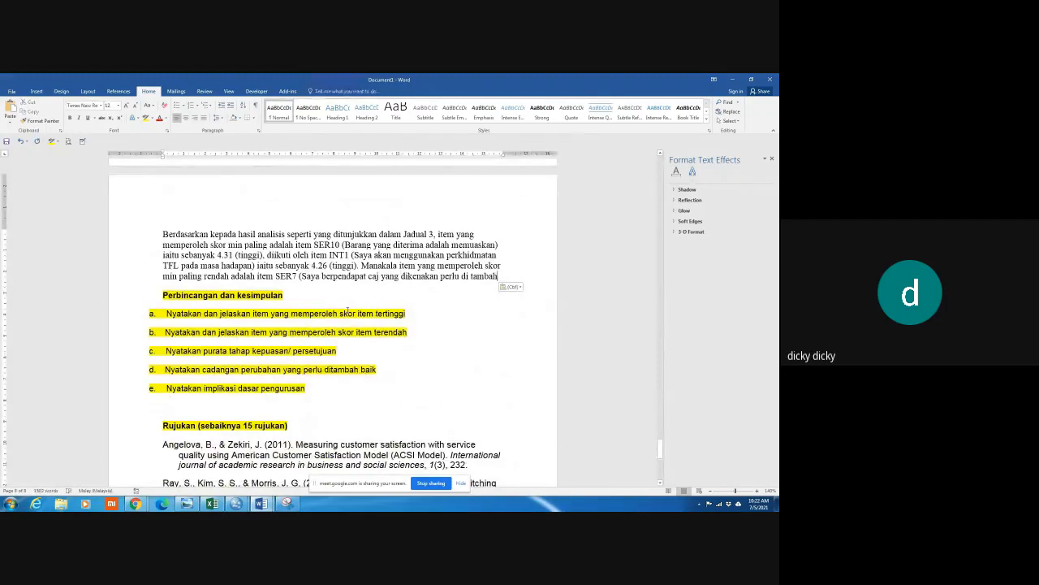
{"action": "type", "text": ")"}
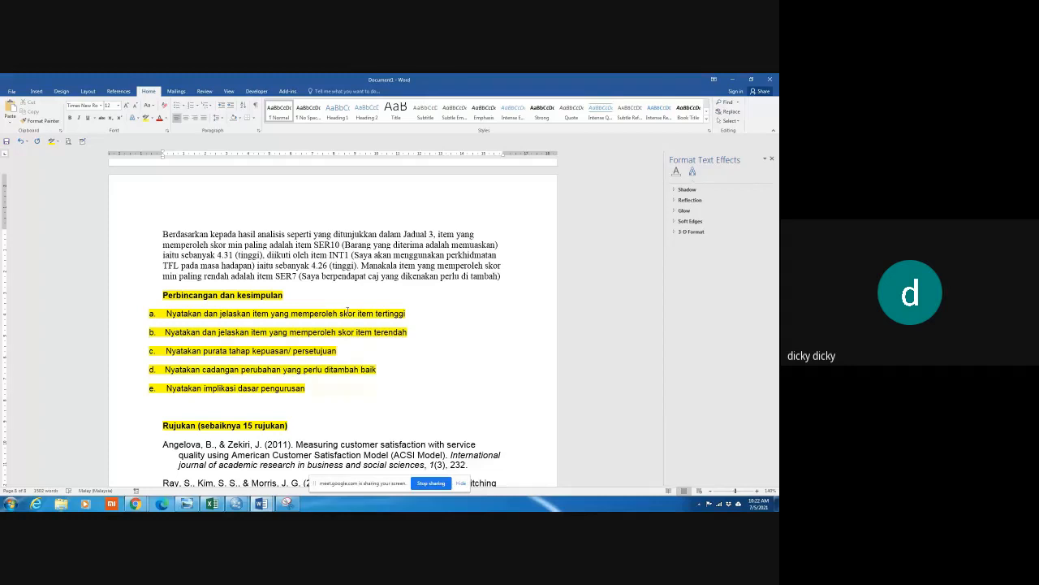
End the SER7 sentence with a full stop and begin the concluding sentence with "Secara kesimpulannya,"
{"action": "type", "text": ". "}
{"action": "type", "text": "Se"}
{"action": "type", "text": "cara"}
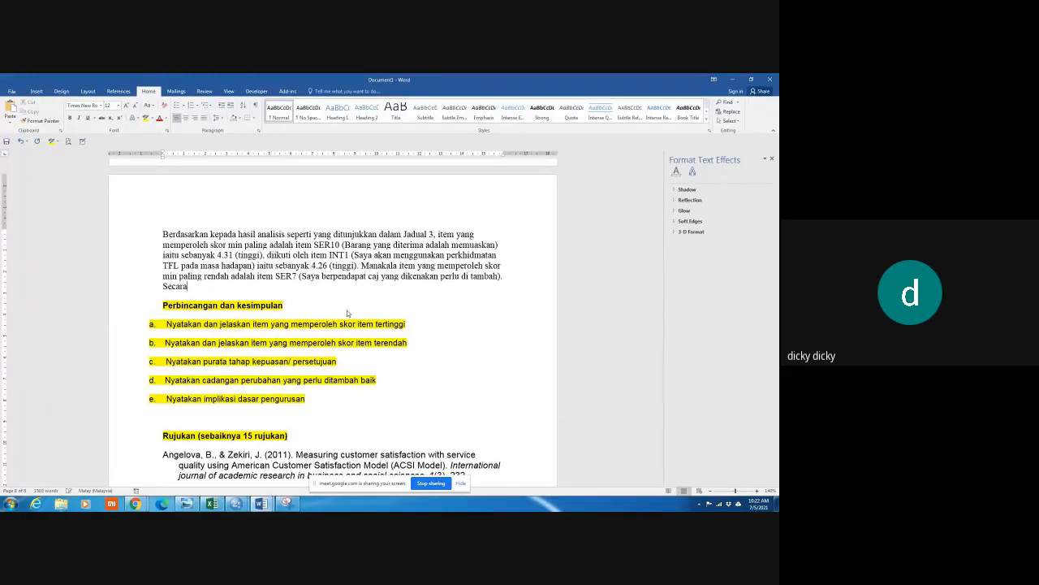
{"action": "type", "text": " kesimpulannya,"}
Check Jadual 3 and continue the concluding sentence with "tahap kepuasan pelanggan terhadap perkhidmatan TFL adalah"
{"action": "scroll", "coordinate": [348, 313], "scroll_direction": "up", "scroll_amount": 10}
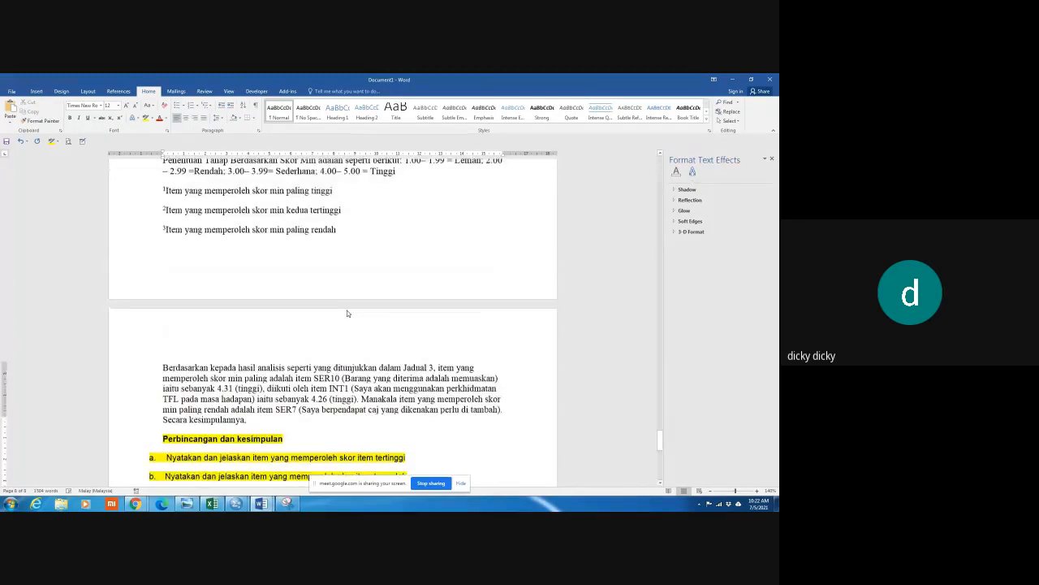
{"action": "scroll", "coordinate": [347, 313], "scroll_direction": "up", "scroll_amount": 10}
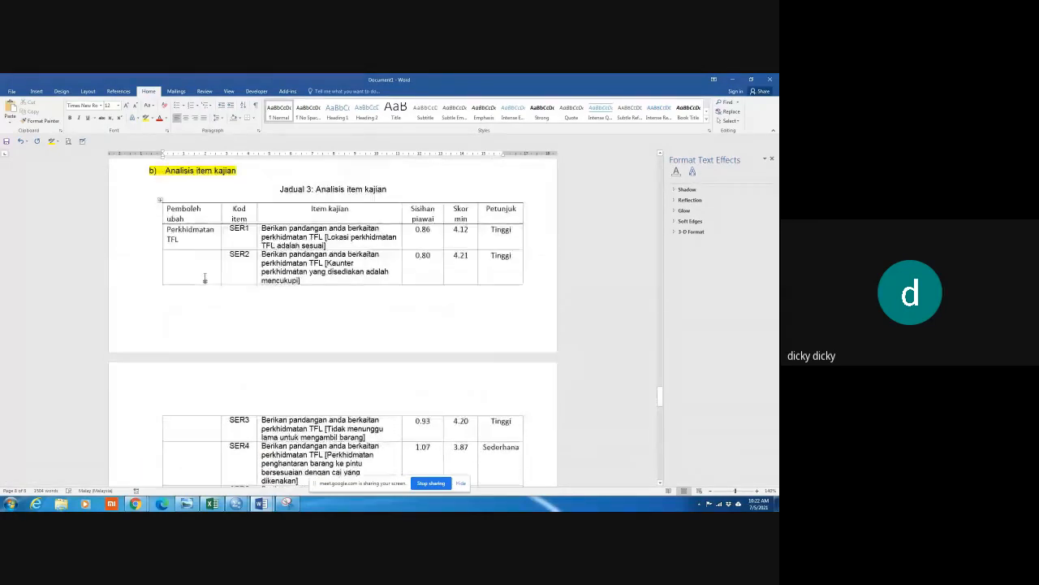
{"action": "scroll", "coordinate": [204, 279], "scroll_direction": "down", "scroll_amount": 3}
{"action": "scroll", "coordinate": [204, 279], "scroll_direction": "down", "scroll_amount": 10}
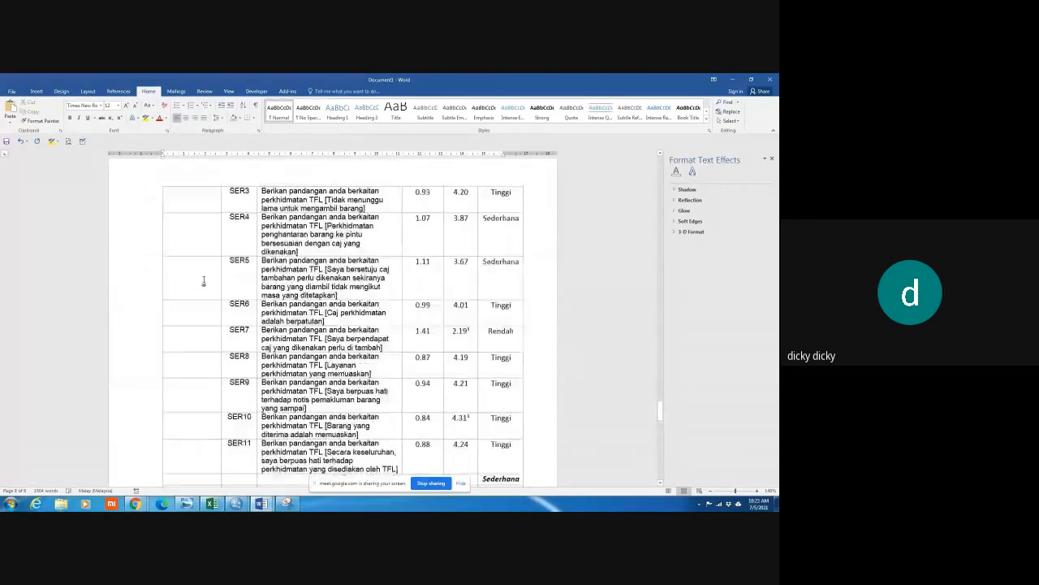
{"action": "scroll", "coordinate": [205, 282], "scroll_direction": "down", "scroll_amount": 5}
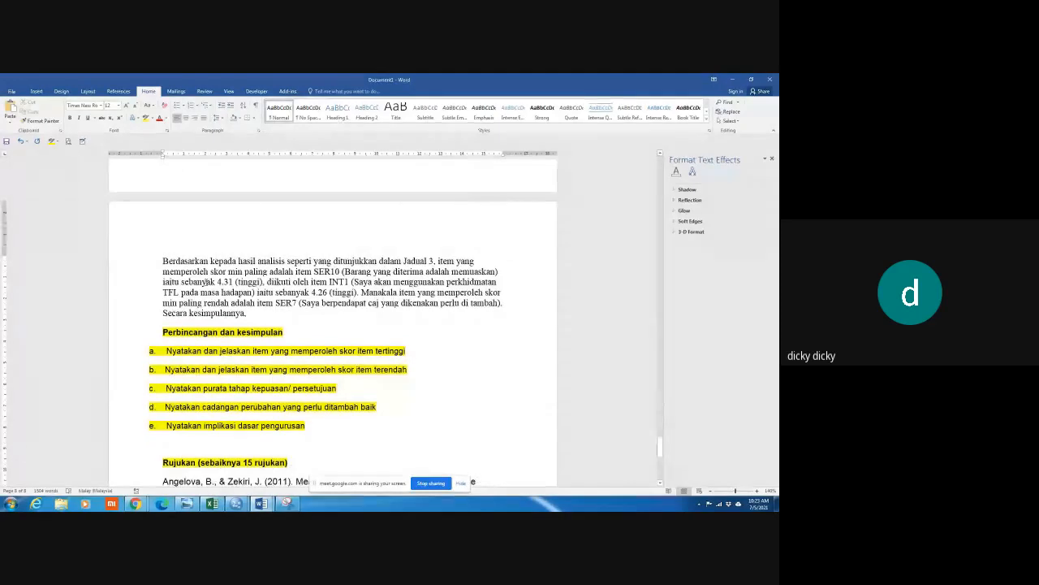
{"action": "key", "text": "BackSpace"}
{"action": "type", "text": "tahap"}
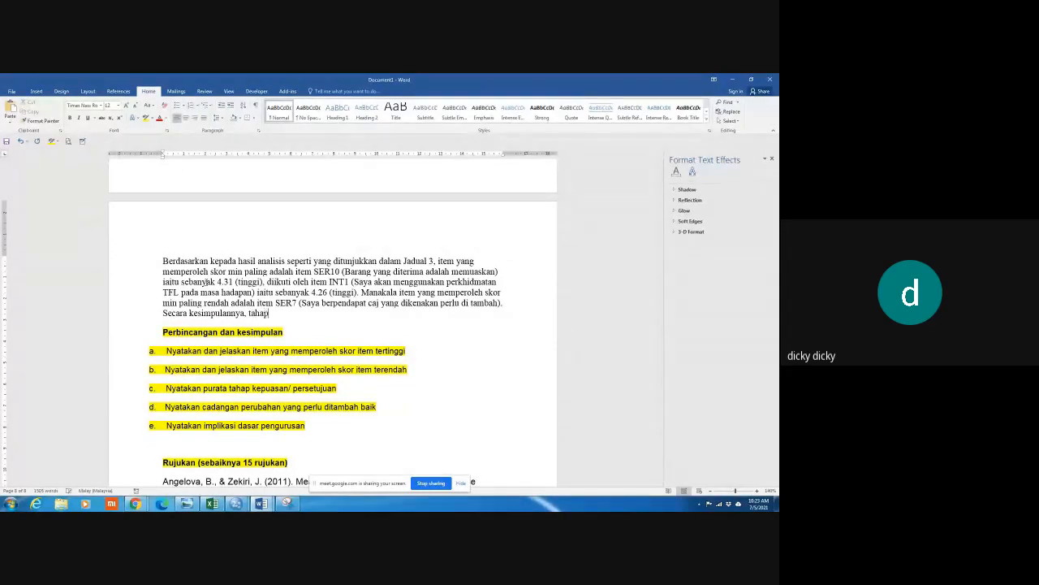
{"action": "type", "text": " kepuasan pelanggan terhadap perkhidmatan TFL adalah"}
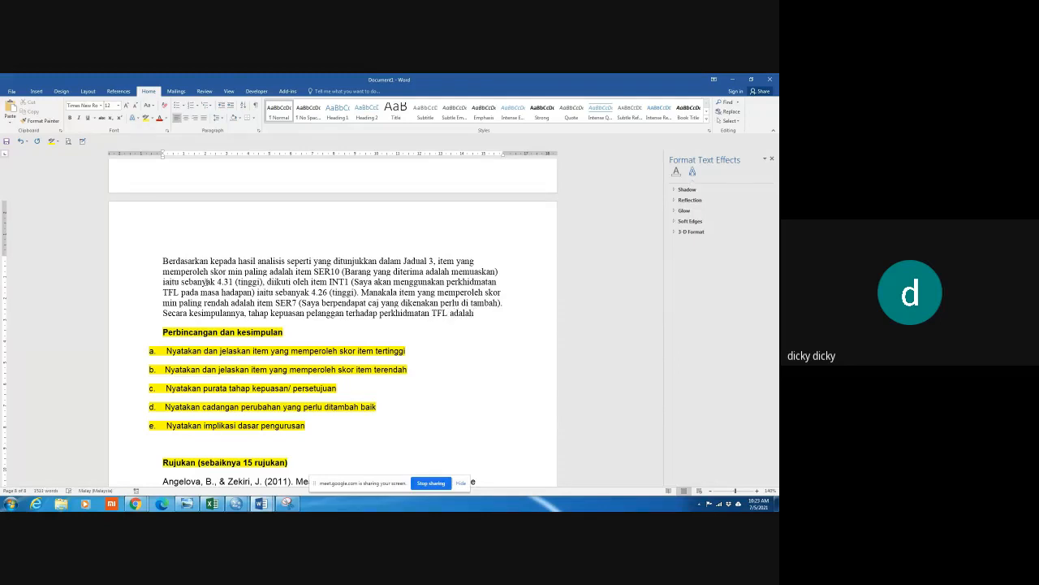
Complete the satisfaction sentence with the level and average score from Jadual 3: "tahap sederhana (skor min 3.93)."
{"action": "scroll", "coordinate": [205, 281], "scroll_direction": "up", "scroll_amount": 2}
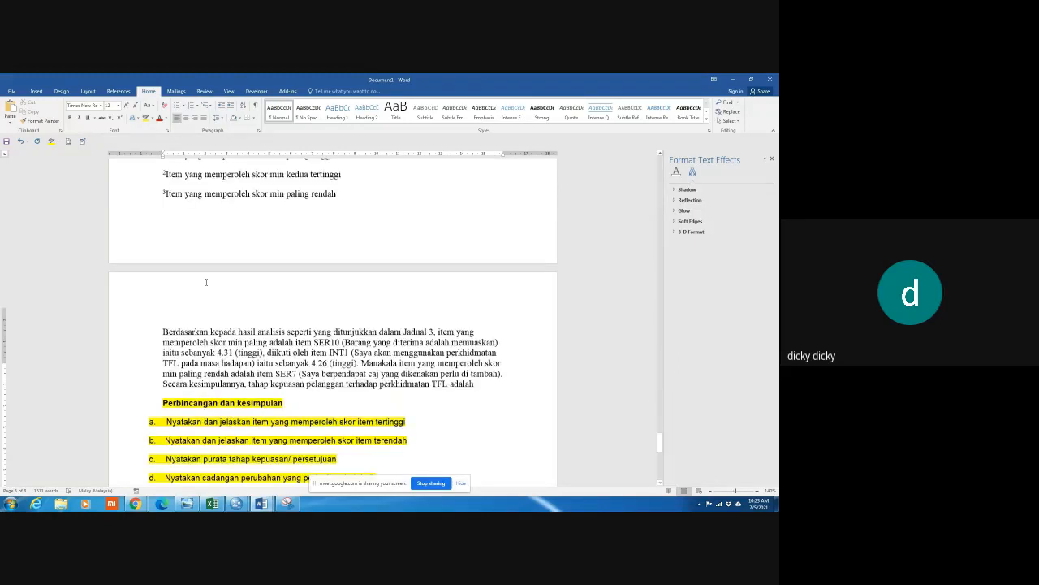
{"action": "scroll", "coordinate": [367, 295], "scroll_direction": "up", "scroll_amount": 10}
{"action": "scroll", "coordinate": [447, 355], "scroll_direction": "down", "scroll_amount": 11}
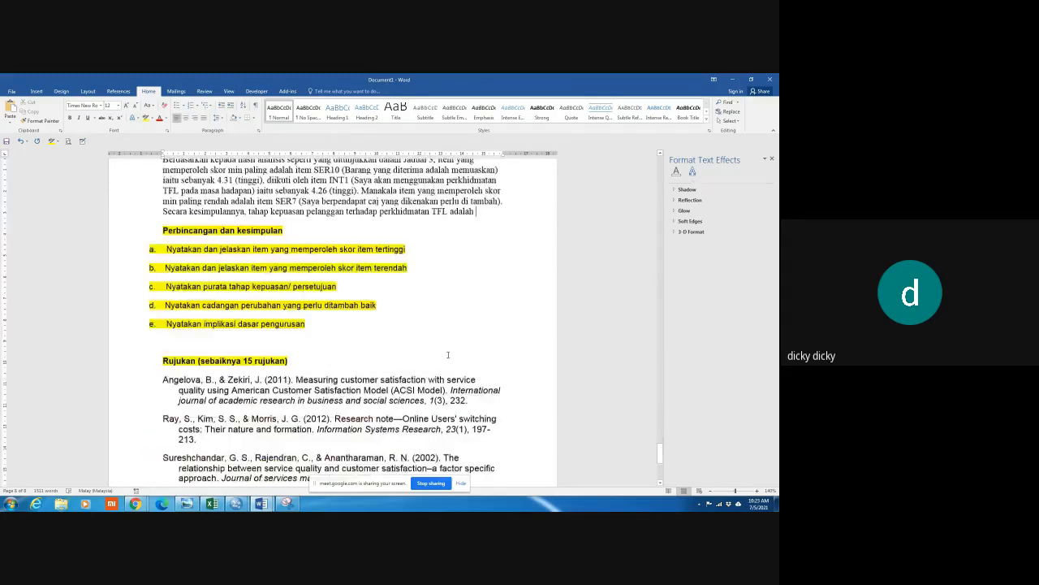
{"action": "type", "text": "tahap sederha"}
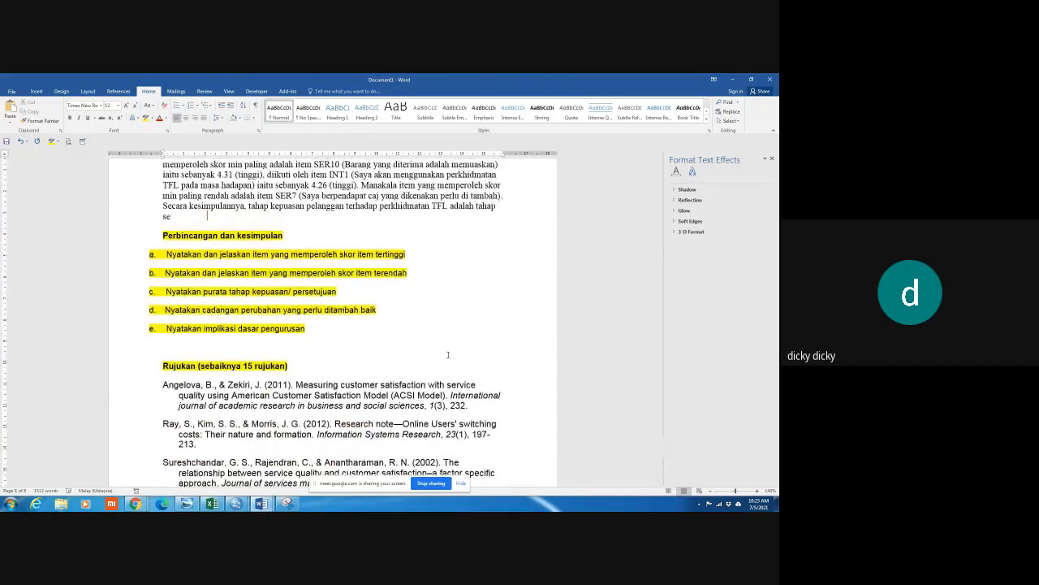
{"action": "type", "text": "na"}
{"action": "scroll", "coordinate": [447, 355], "scroll_direction": "up", "scroll_amount": 10}
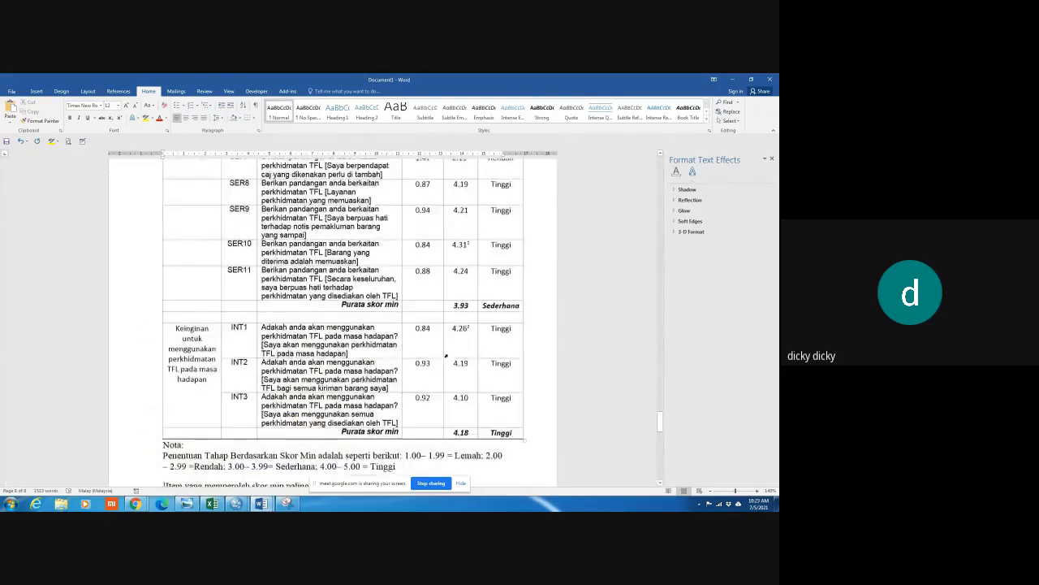
{"action": "type", "text": "("}
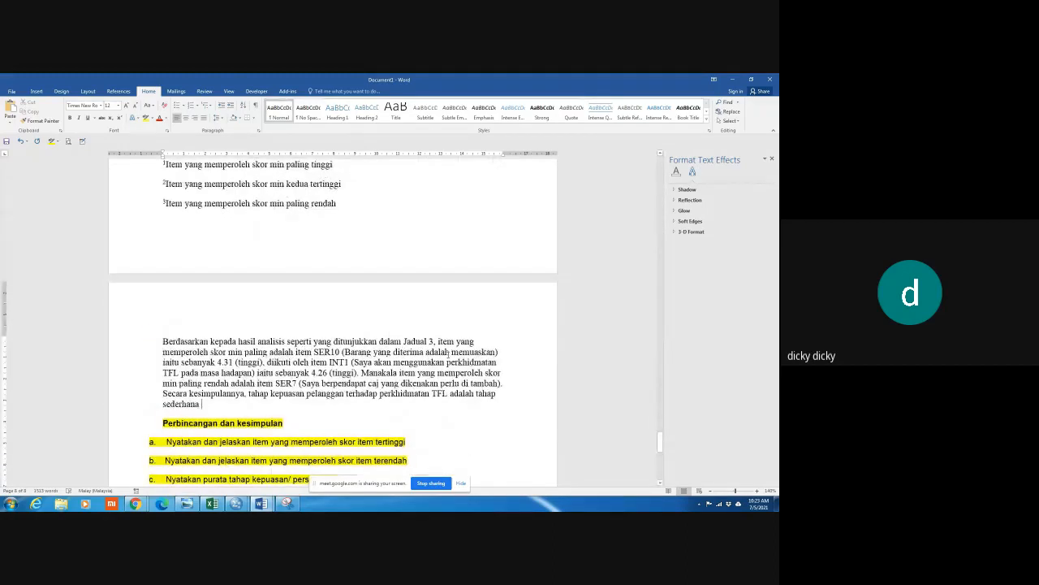
{"action": "type", "text": "skor min "}
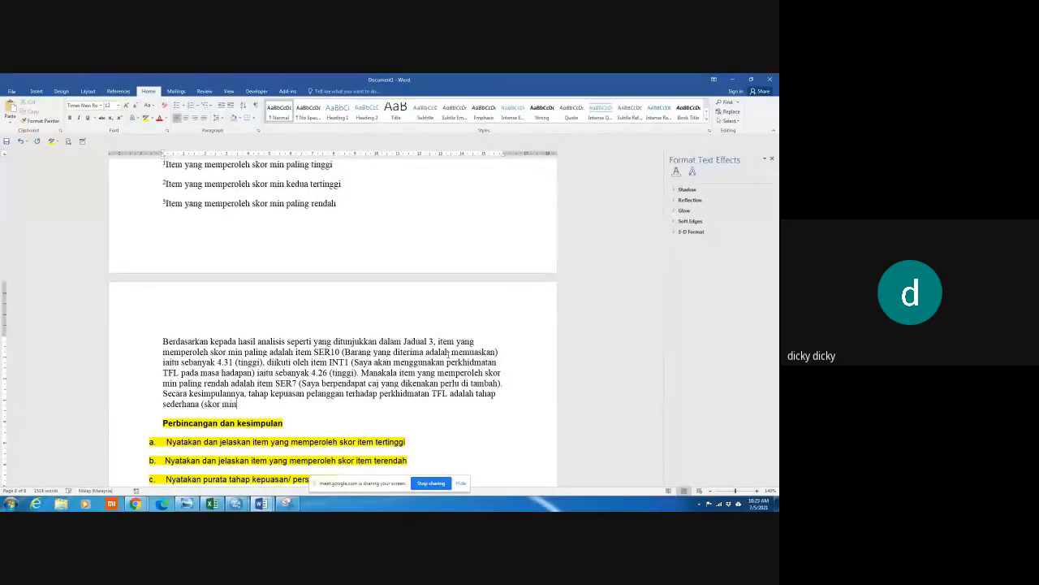
{"action": "type", "text": "3."}
{"action": "scroll", "coordinate": [452, 353], "scroll_direction": "up", "scroll_amount": 8}
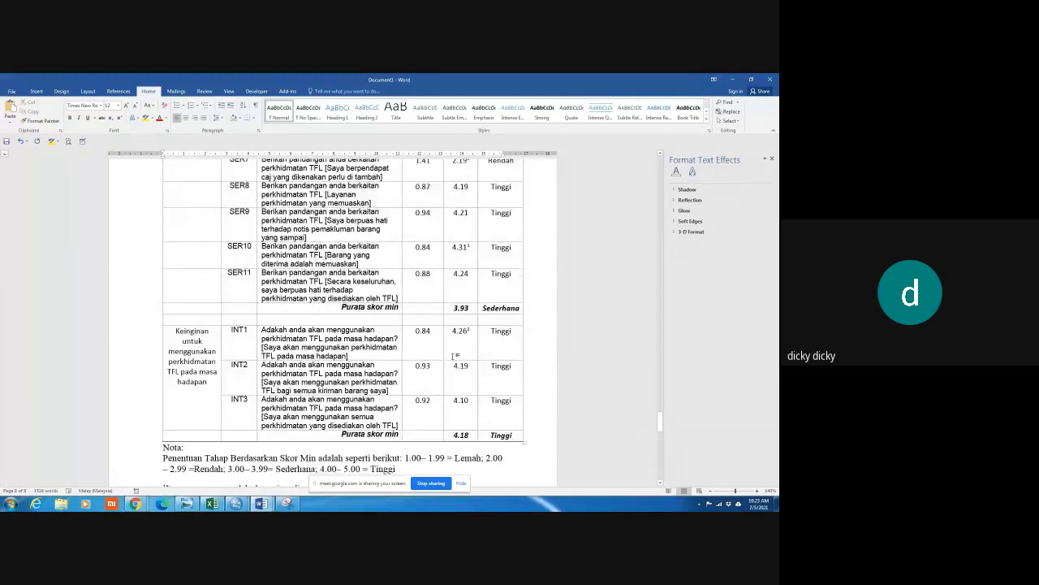
{"action": "type", "text": "93). M<aka"}
Correct the mistyped opening word of the next sentence to "Manakala"
{"action": "key", "text": "BackSpace"}
{"action": "key", "text": "BackSpace"}
{"action": "key", "text": "BackSpace"}
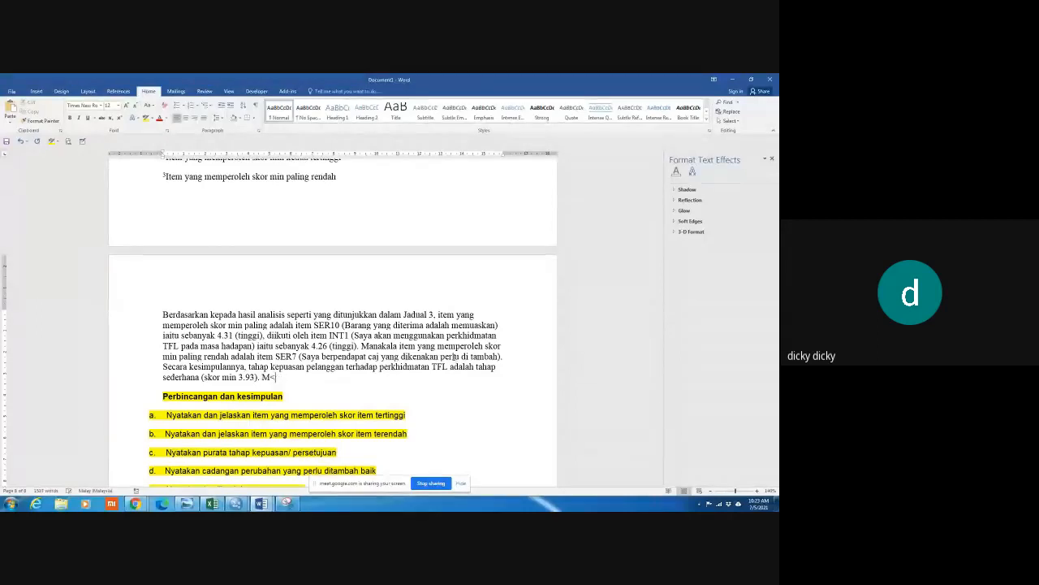
{"action": "type", "text": "nala"}
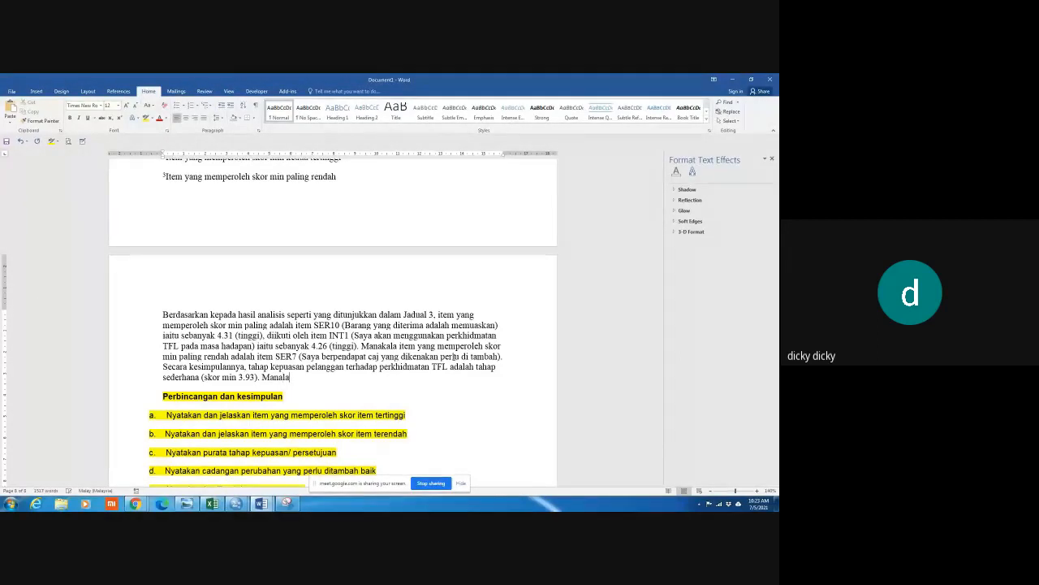
{"action": "key", "text": "BackSpace"}
{"action": "type", "text": "ka"}
Copy the variable name "Keinginan untuk menggunakan perkhidmatan TFL pada masa hadapan" from Jadual 3 and paste it as plain text after "Manakala"
{"action": "scroll", "coordinate": [456, 356], "scroll_direction": "up", "scroll_amount": 5}
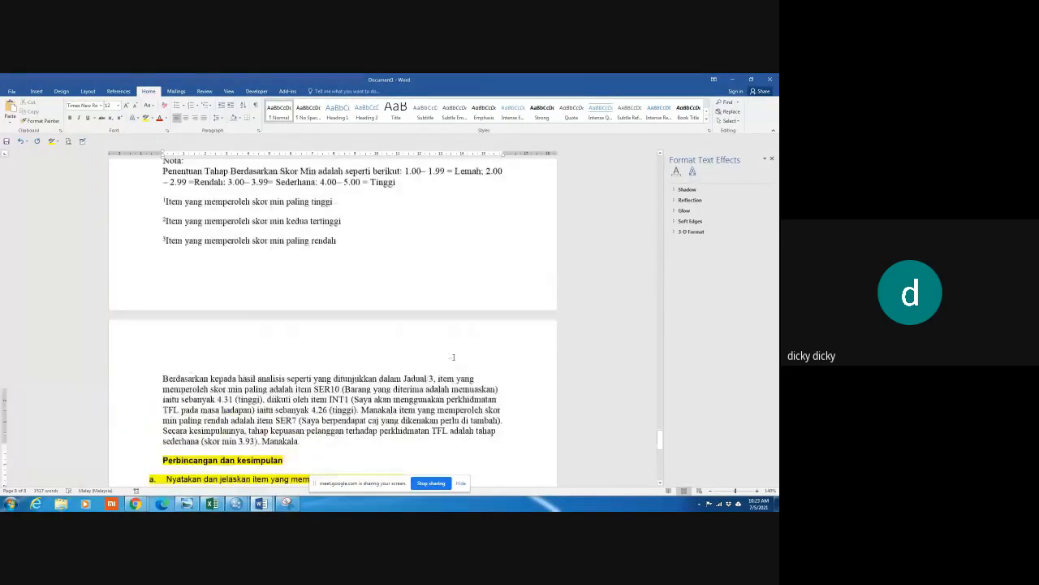
{"action": "scroll", "coordinate": [451, 358], "scroll_direction": "up", "scroll_amount": 1}
{"action": "triple_click", "coordinate": [195, 280]}
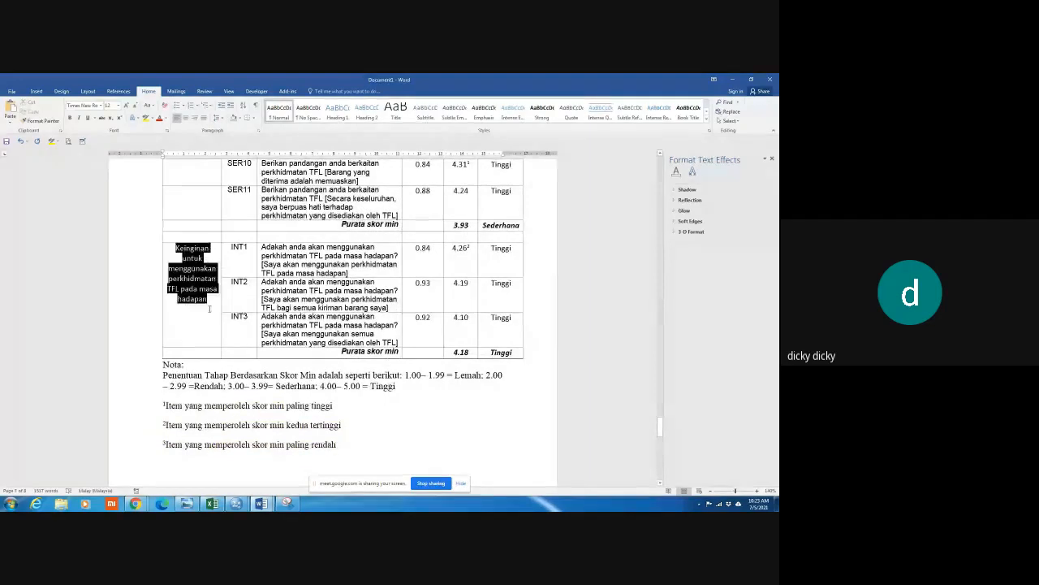
{"action": "right_click", "coordinate": [196, 280]}
{"action": "left_click", "coordinate": [212, 294]}
{"action": "scroll", "coordinate": [250, 349], "scroll_direction": "down", "scroll_amount": 8}
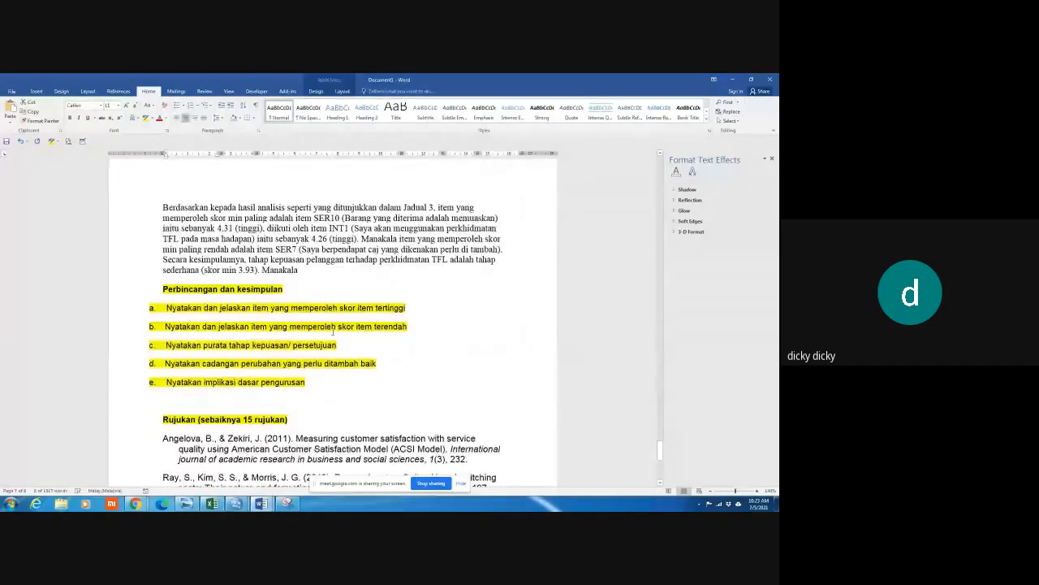
{"action": "left_click", "coordinate": [312, 268]}
{"action": "right_click", "coordinate": [313, 268]}
{"action": "left_click", "coordinate": [350, 307]}
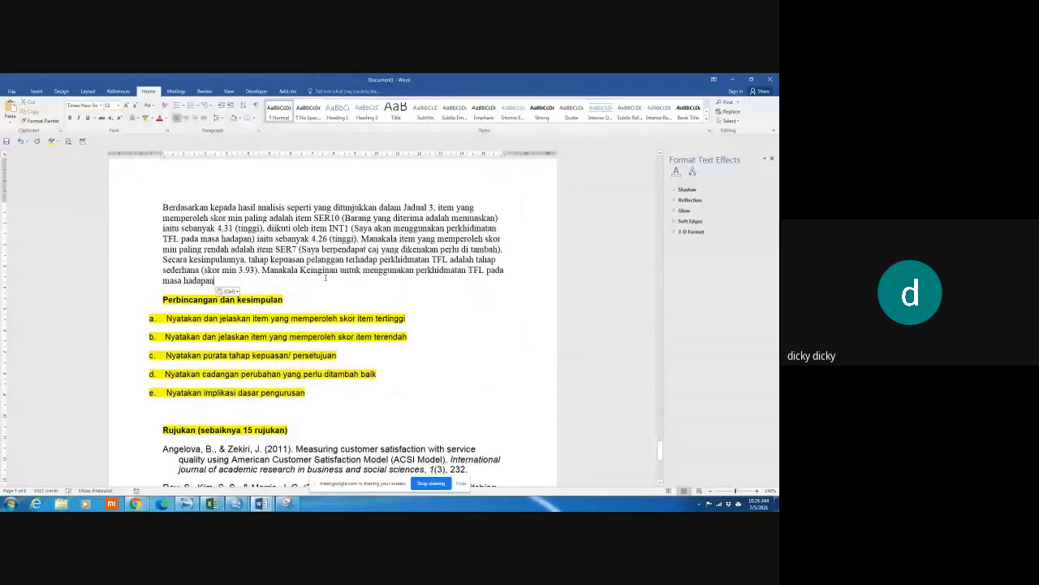
Change the capital K of the pasted "Keinginan" to lowercase
{"action": "left_click", "coordinate": [302, 269]}
{"action": "key", "text": "Delete"}
{"action": "type", "text": "k"}
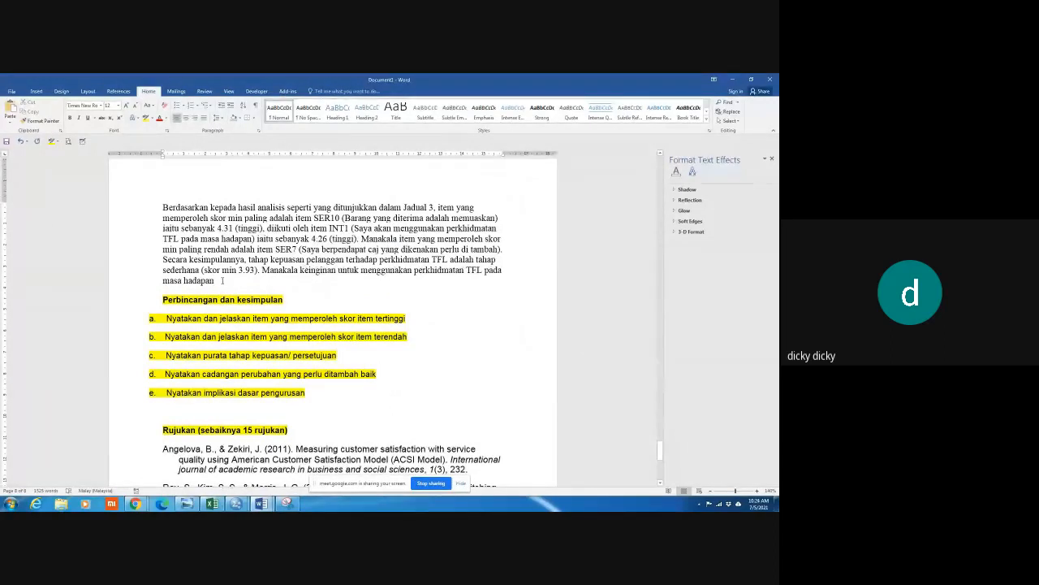
Finish the sentence on future use with its level and average score from Jadual 3: "tinggi (skor min 4.18)."
{"action": "scroll", "coordinate": [222, 286], "scroll_direction": "up", "scroll_amount": 5}
{"action": "scroll", "coordinate": [244, 287], "scroll_direction": "down", "scroll_amount": 4}
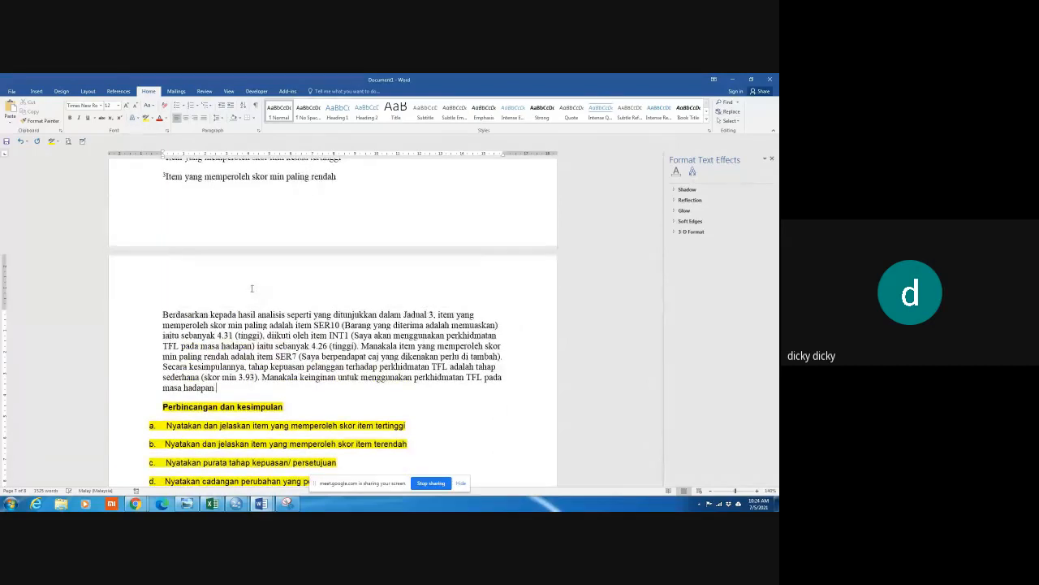
{"action": "type", "text": "tim"}
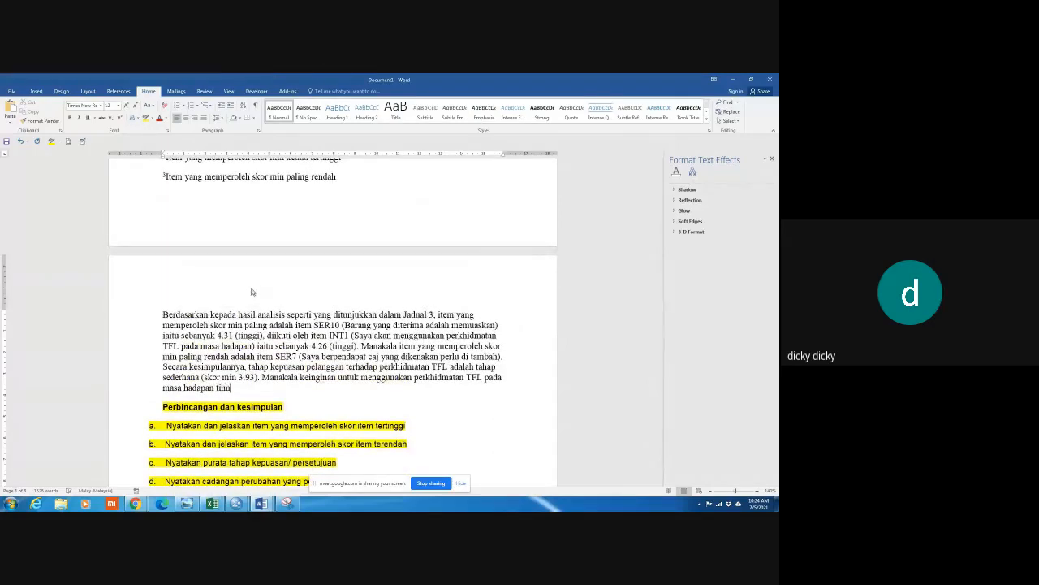
{"action": "key", "text": "BackSpace"}
{"action": "type", "text": "nggi (skor"}
{"action": "type", "text": "min"}
{"action": "scroll", "coordinate": [265, 332], "scroll_direction": "up", "scroll_amount": 2}
{"action": "scroll", "coordinate": [476, 434], "scroll_direction": "up", "scroll_amount": 4}
{"action": "scroll", "coordinate": [476, 434], "scroll_direction": "down", "scroll_amount": 8}
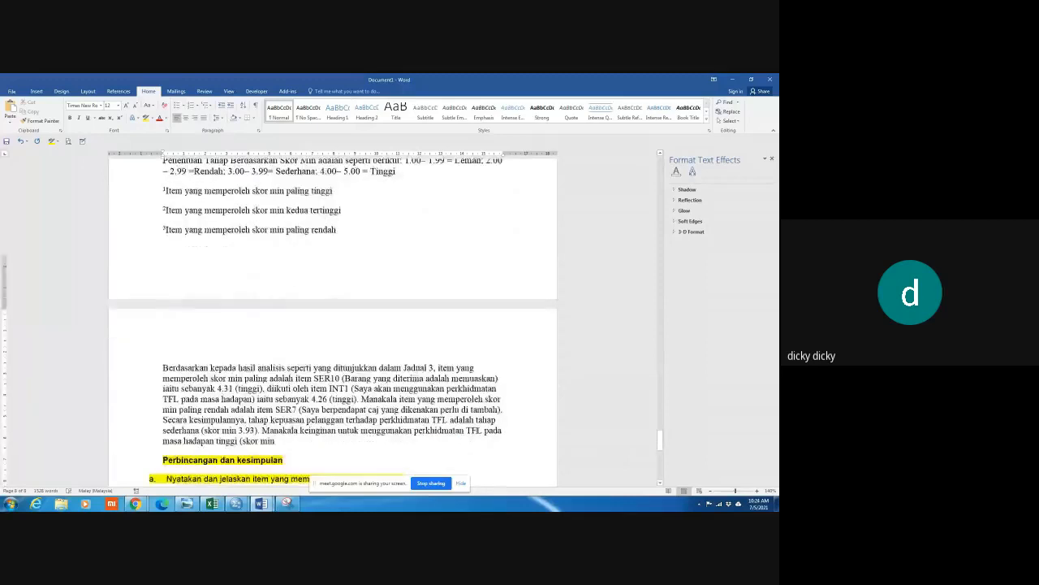
{"action": "type", "text": "4.1"}
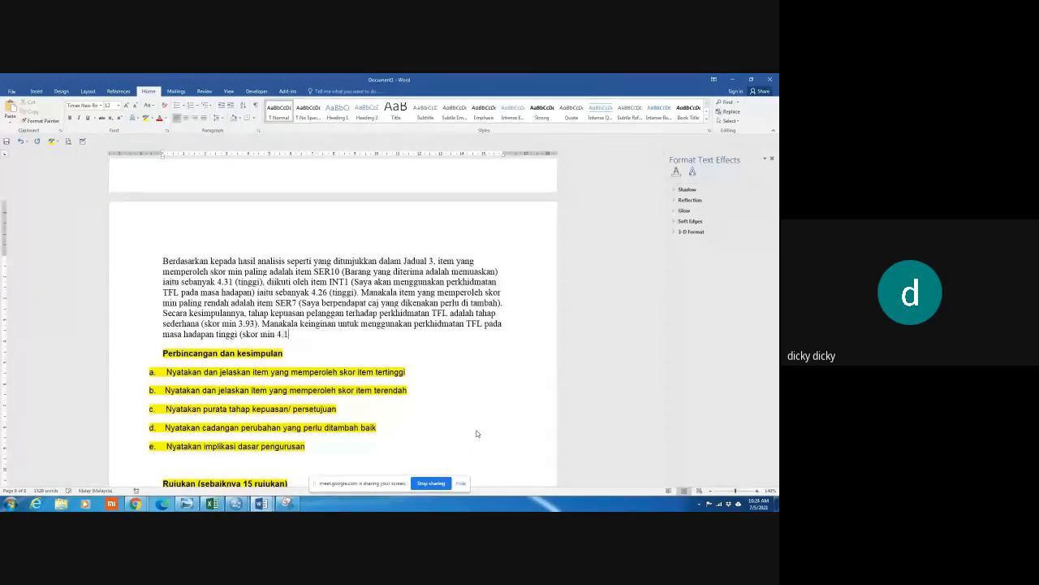
{"action": "type", "text": "8)."}
Justify the whole Jadual 3 explanation paragraph and check it against the table
{"action": "left_click_drag", "start_coordinate": [150, 265], "coordinate": [149, 335]}
{"action": "key", "text": "ctrl+j"}
{"action": "scroll", "coordinate": [387, 313], "scroll_direction": "up", "scroll_amount": 15}
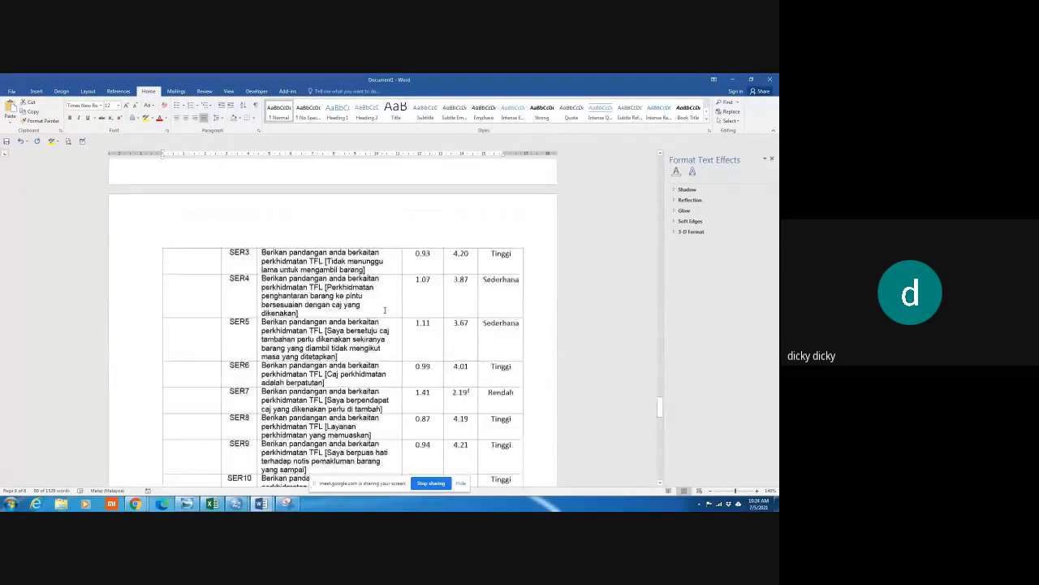
{"action": "scroll", "coordinate": [385, 311], "scroll_direction": "up", "scroll_amount": 5}
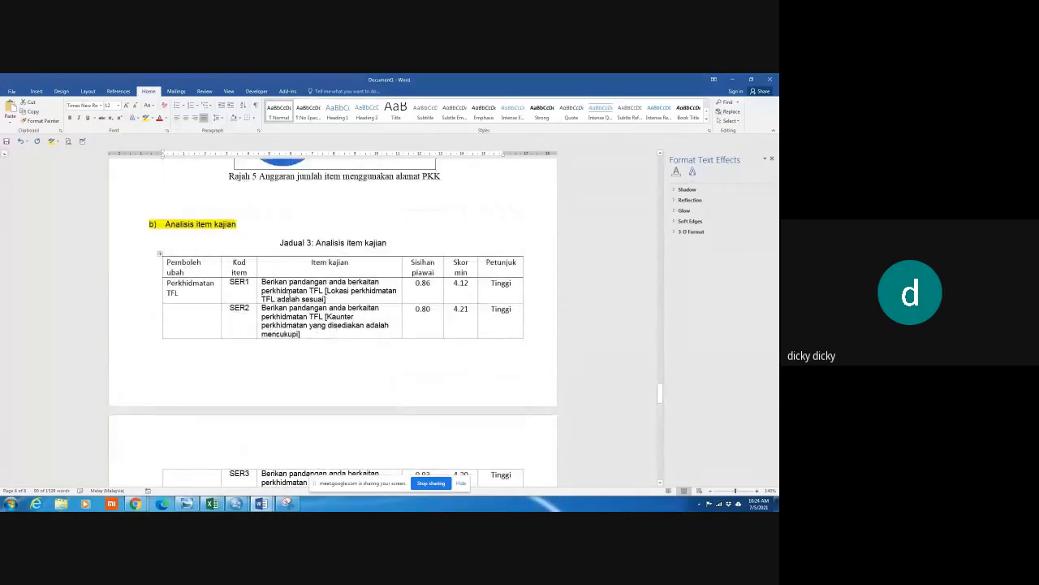
{"action": "scroll", "coordinate": [384, 328], "scroll_direction": "down", "scroll_amount": 10}
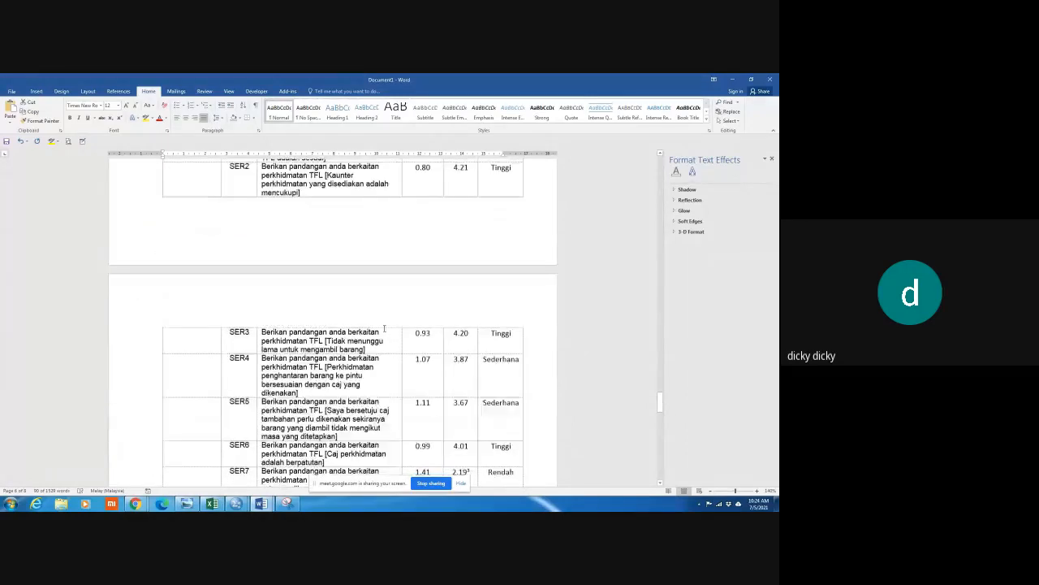
{"action": "scroll", "coordinate": [384, 328], "scroll_direction": "down", "scroll_amount": 20}
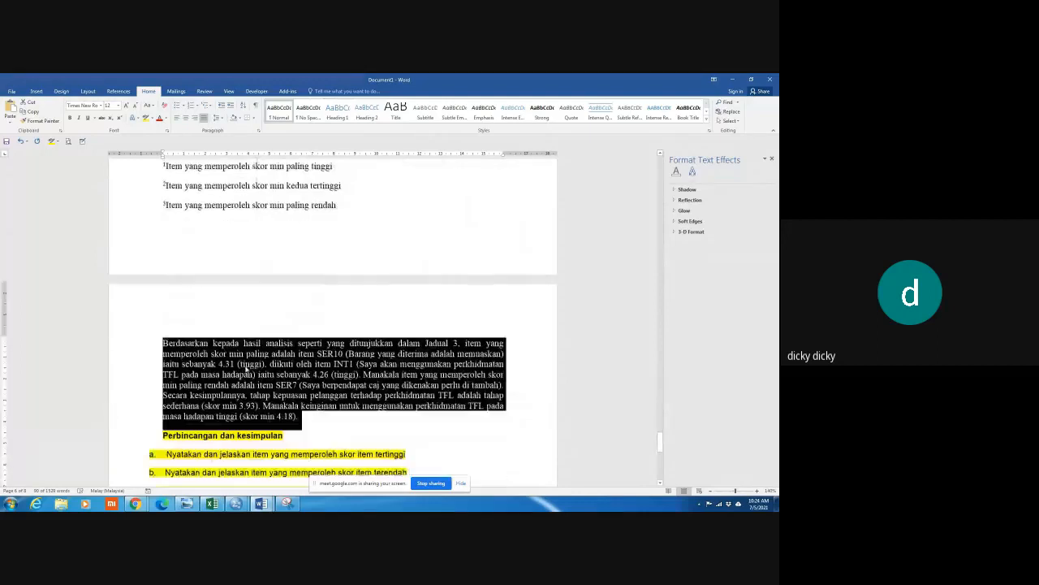
{"action": "left_click", "coordinate": [344, 417]}
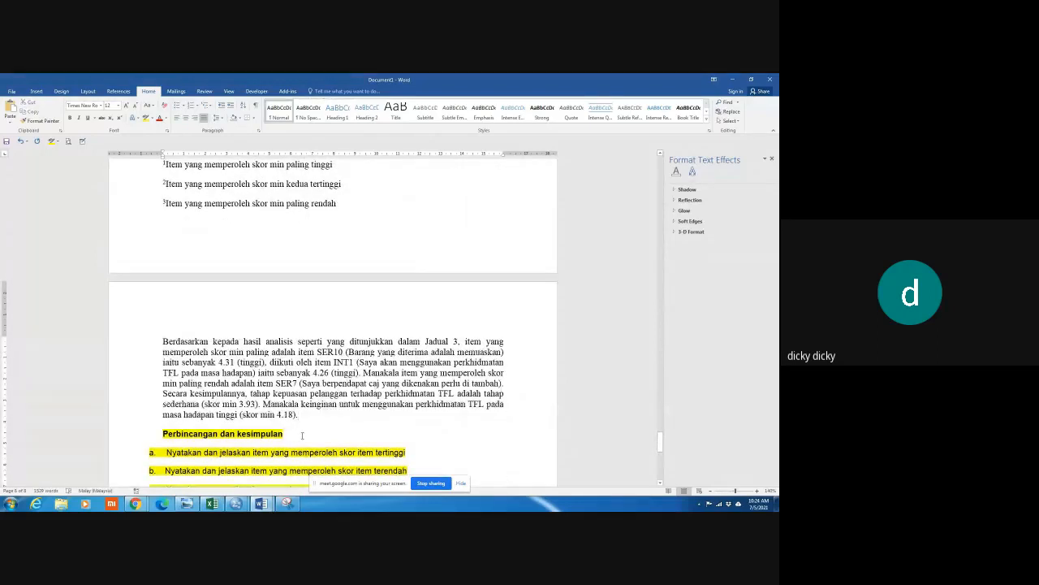
Highlight the entire Jadual 3 explanation paragraph, from "Berdasarkan kepada hasil analisis" to "(skor min 4.18).", in turquoise
{"action": "scroll", "coordinate": [302, 437], "scroll_direction": "down", "scroll_amount": 3}
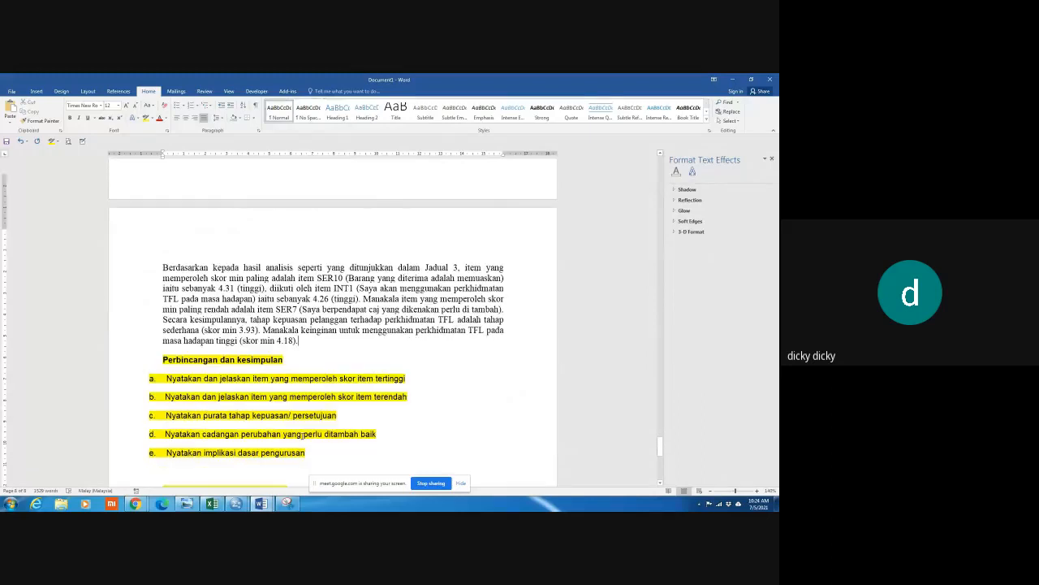
{"action": "left_click", "coordinate": [295, 328]}
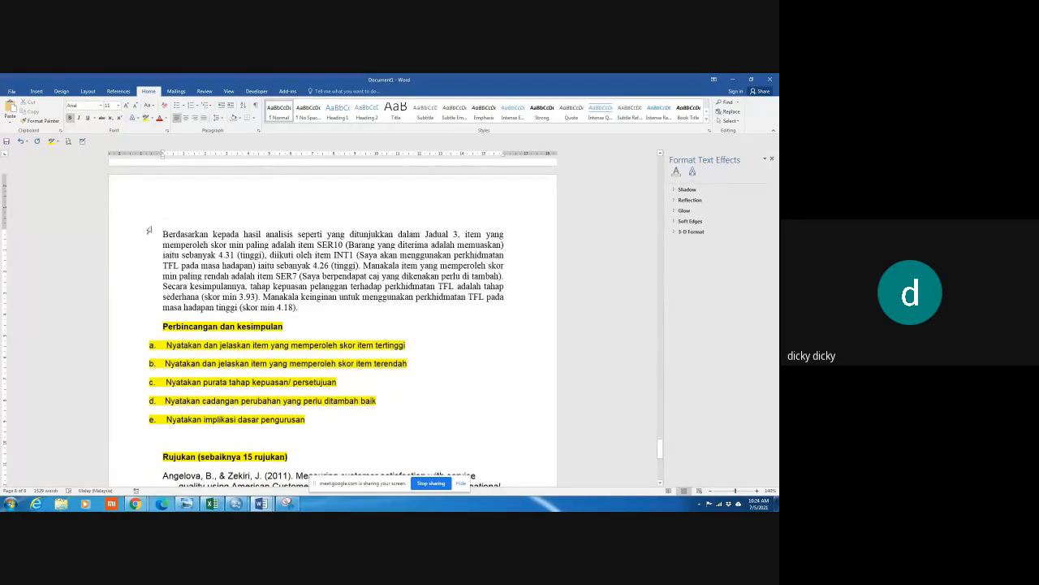
{"action": "left_click_drag", "start_coordinate": [163, 233], "coordinate": [302, 315]}
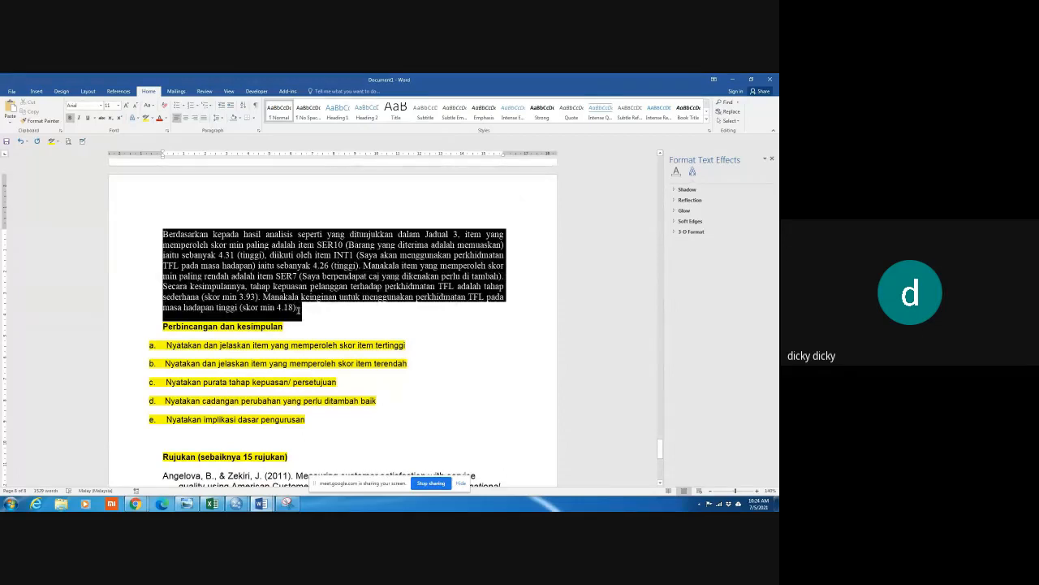
{"action": "left_click", "coordinate": [153, 119]}
{"action": "left_click", "coordinate": [173, 135]}
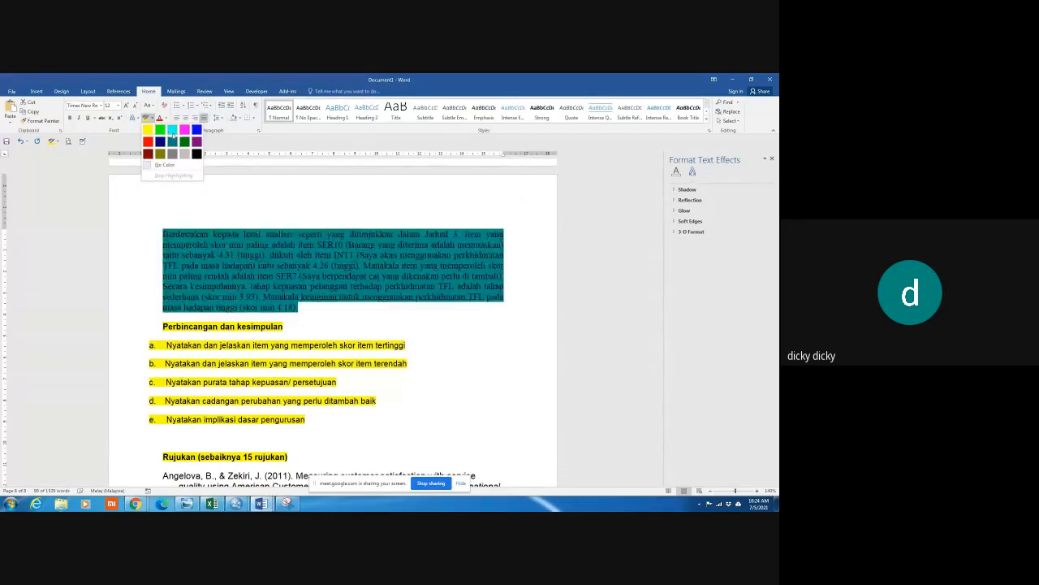
{"action": "scroll", "coordinate": [268, 304], "scroll_direction": "up", "scroll_amount": 4}
{"action": "scroll", "coordinate": [233, 284], "scroll_direction": "down", "scroll_amount": 3}
{"action": "left_click", "coordinate": [301, 407]}
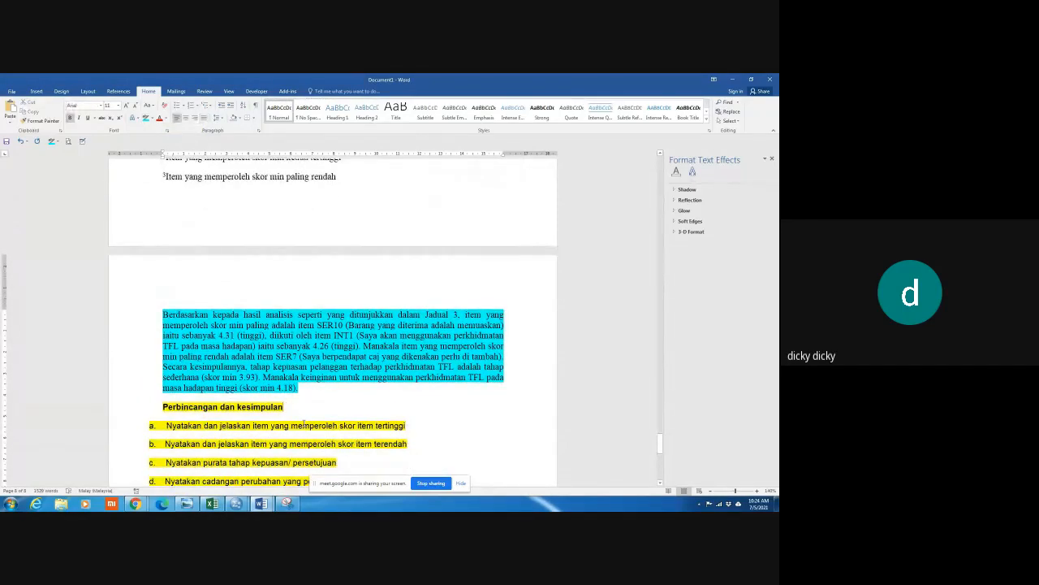
Start a new line under the "Perbincangan dan kesimpulan" heading with "Objek"
{"action": "key", "text": "Return"}
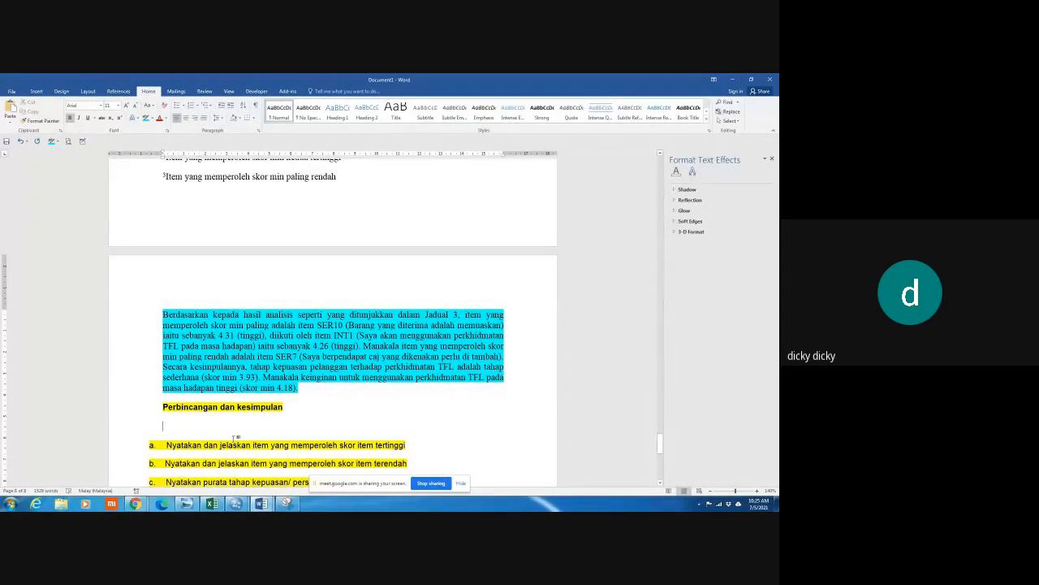
{"action": "type", "text": "Obj"}
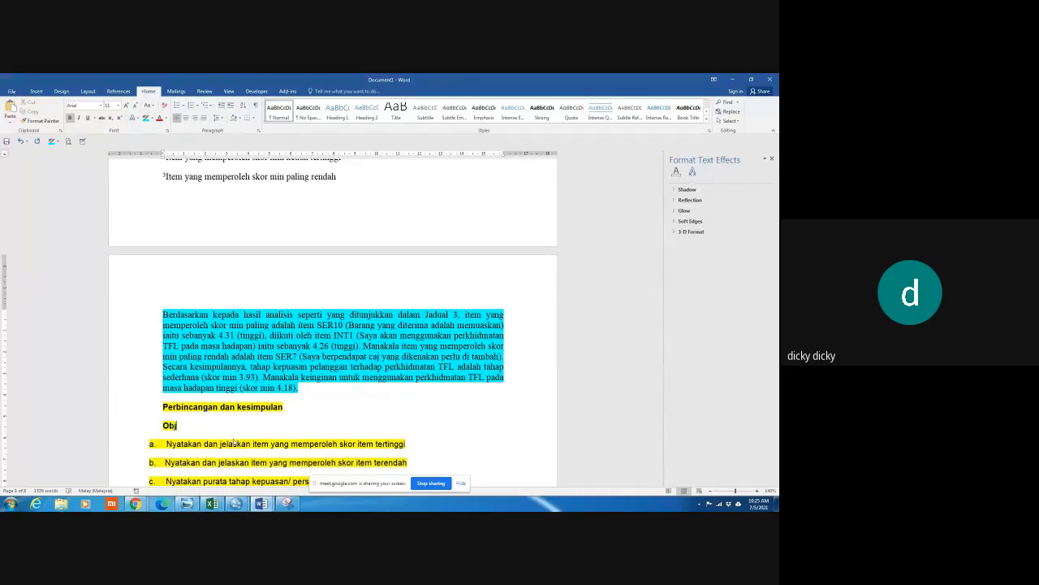
{"action": "key", "text": "BackSpace"}
{"action": "key", "text": "BackSpace"}
{"action": "key", "text": "BackSpace"}
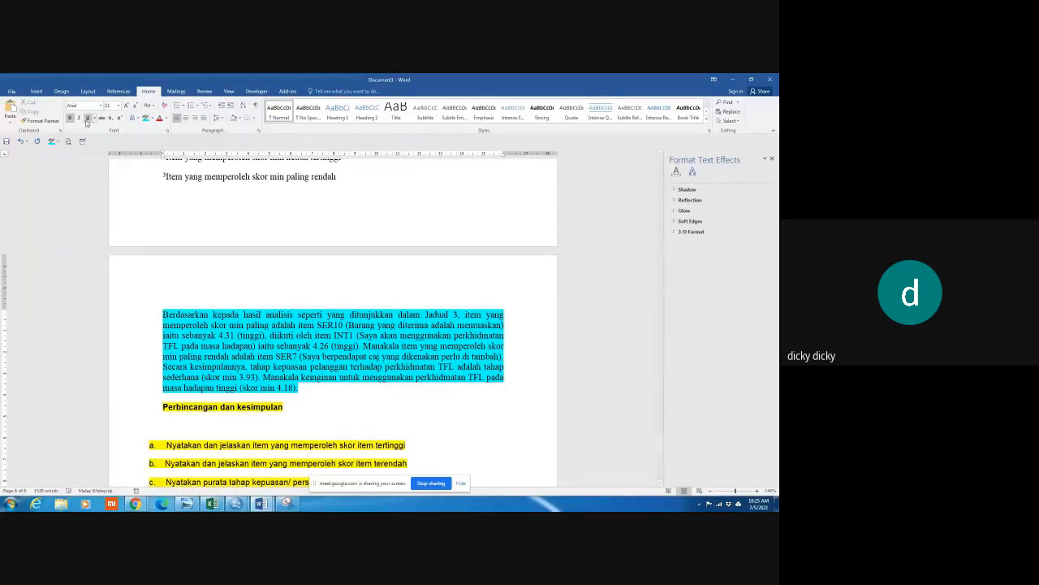
{"action": "type", "text": "Objek"}
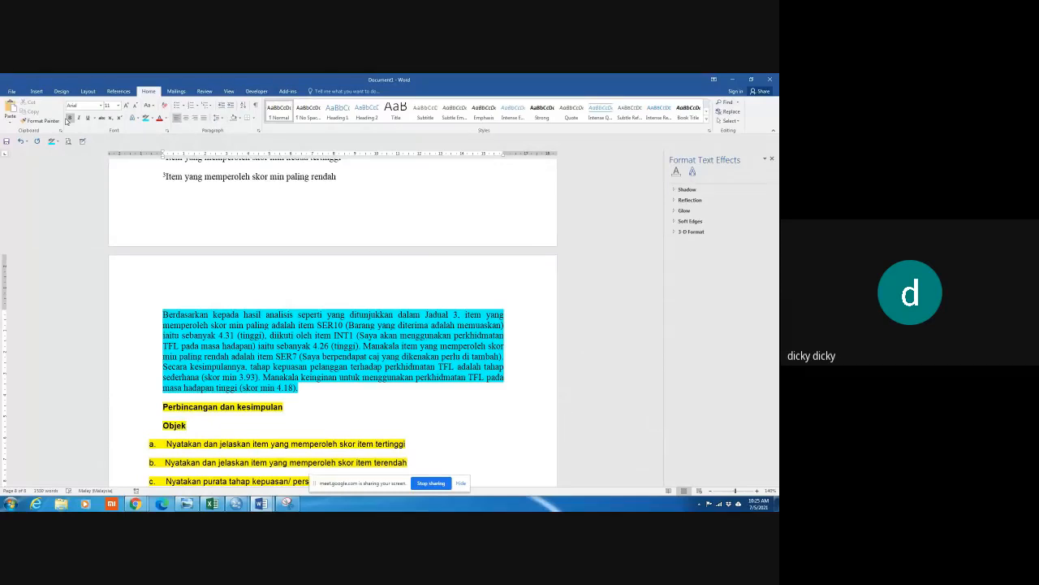
Highlight the new "Objek" line in yellow
{"action": "left_click", "coordinate": [139, 417]}
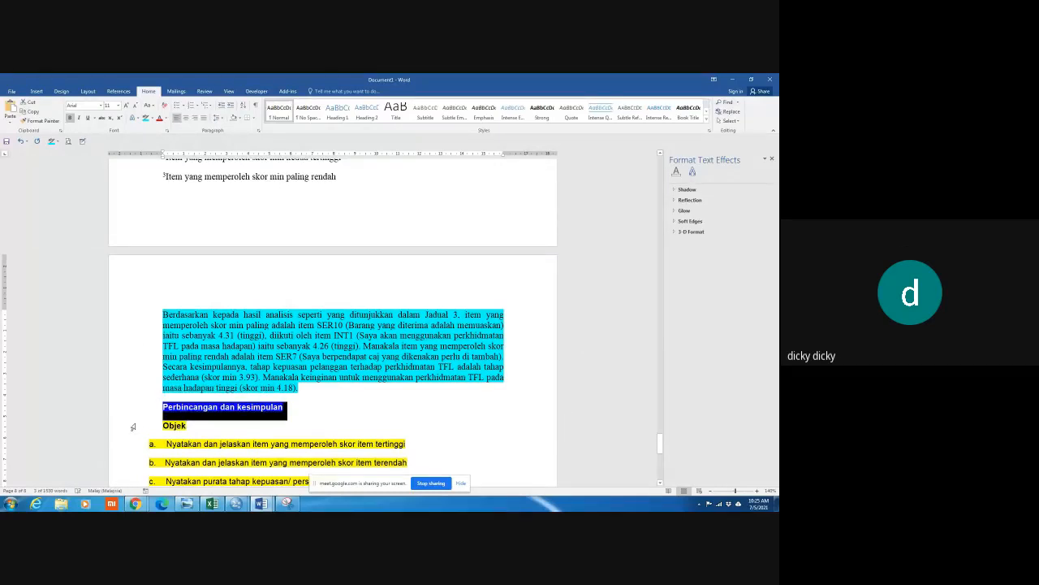
{"action": "left_click", "coordinate": [135, 424]}
{"action": "left_click", "coordinate": [152, 118]}
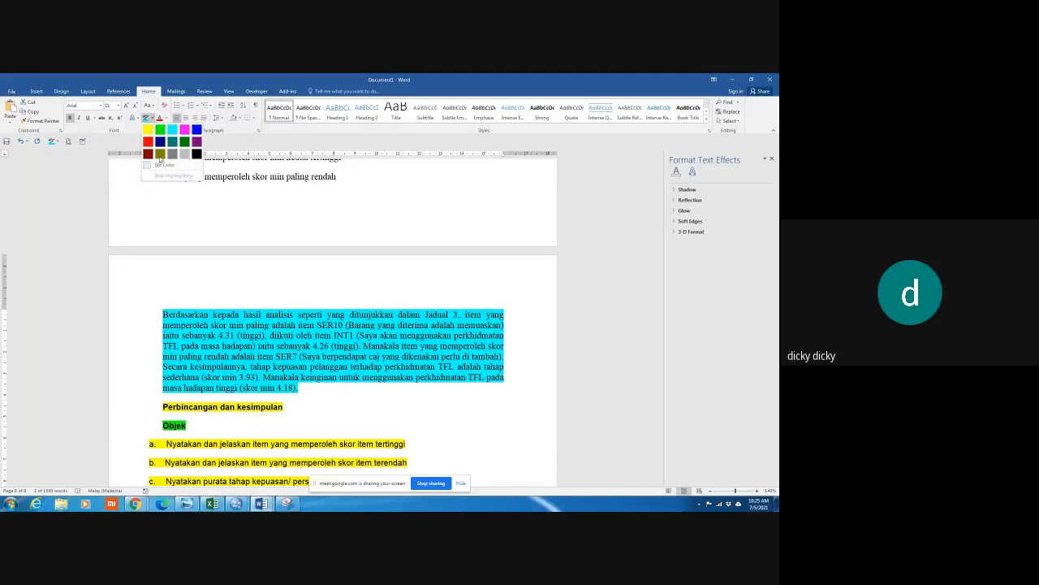
{"action": "left_click", "coordinate": [151, 128]}
{"action": "left_click", "coordinate": [187, 426]}
{"action": "left_click", "coordinate": [145, 427]}
{"action": "left_click", "coordinate": [195, 430]}
Continue the line so it reads "Objektif kajian ini adalah untuk"
{"action": "type", "text": "t"}
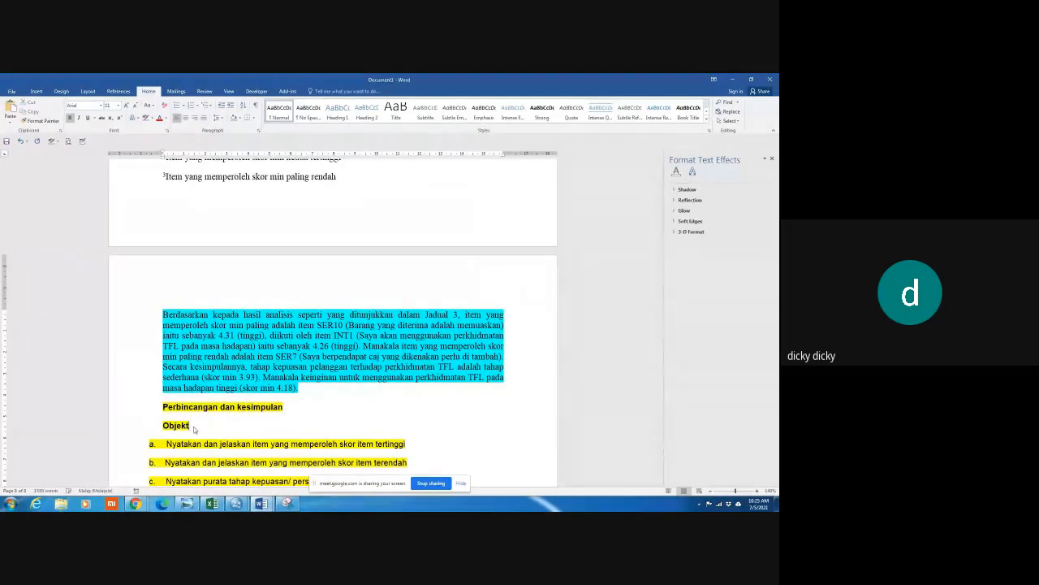
{"action": "type", "text": "if kajian ini adalah"}
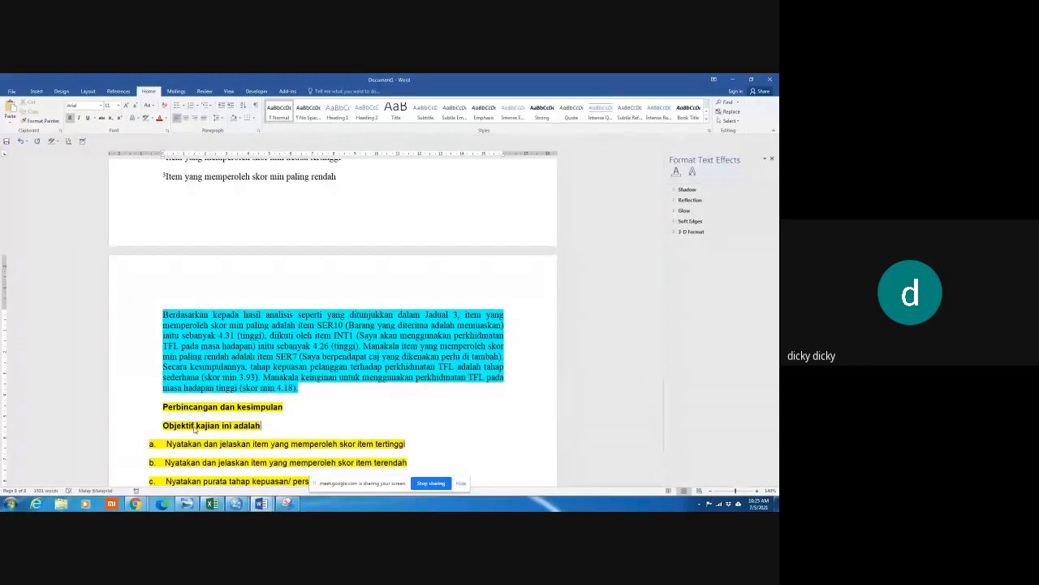
{"action": "type", "text": " untuk"}
Copy the report title "Tahap penerimaan perkhidmatan TFL dalam kalangan pelajar dan staf Politeknik Kota Kinabalu" from the first page
{"action": "scroll", "coordinate": [539, 428], "scroll_direction": "up", "scroll_amount": 10}
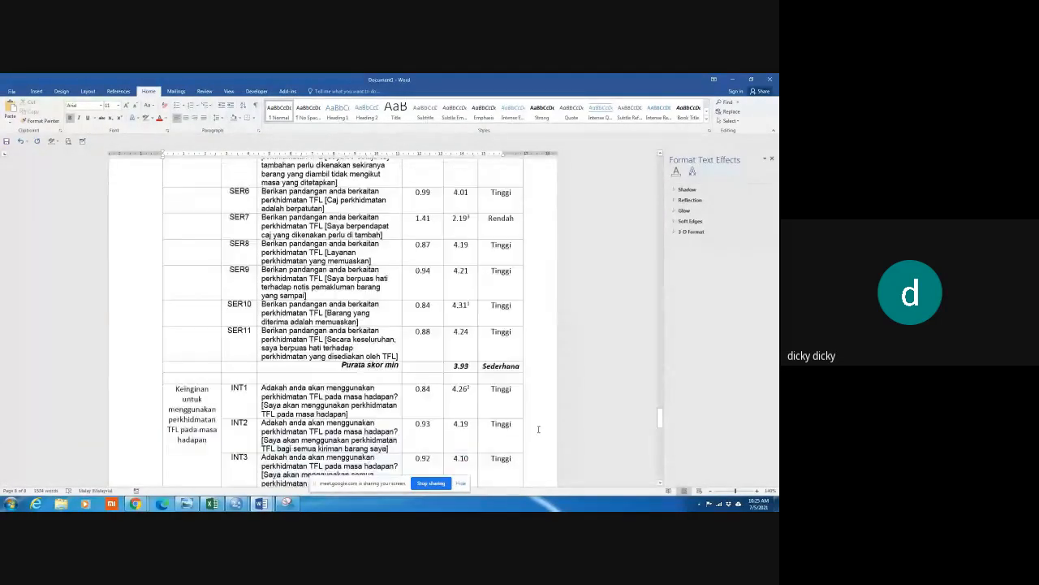
{"action": "left_click_drag", "start_coordinate": [659, 419], "coordinate": [666, 146]}
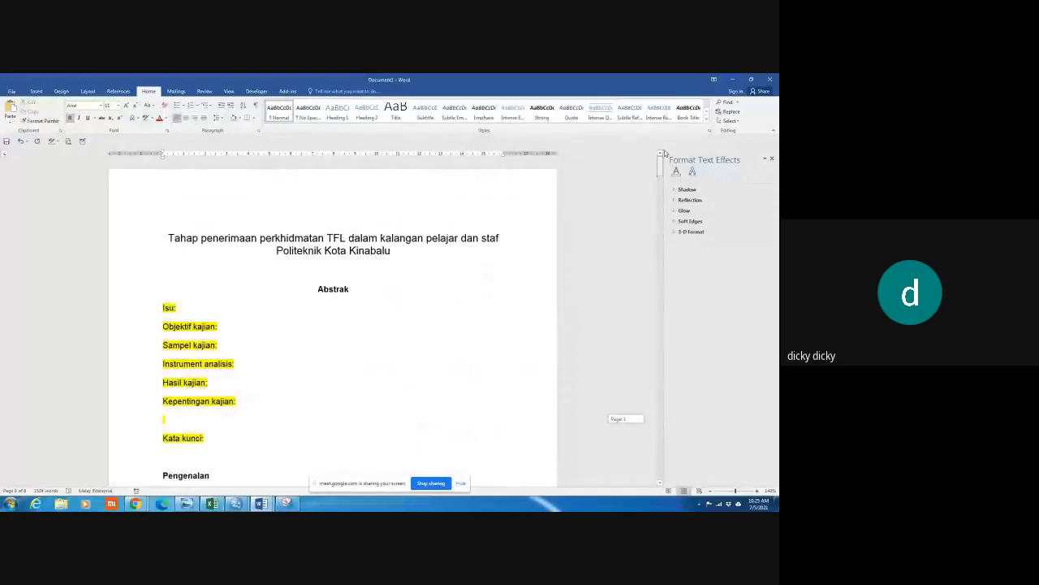
{"action": "left_click_drag", "start_coordinate": [177, 236], "coordinate": [394, 254]}
{"action": "key", "text": "ctrl+c"}
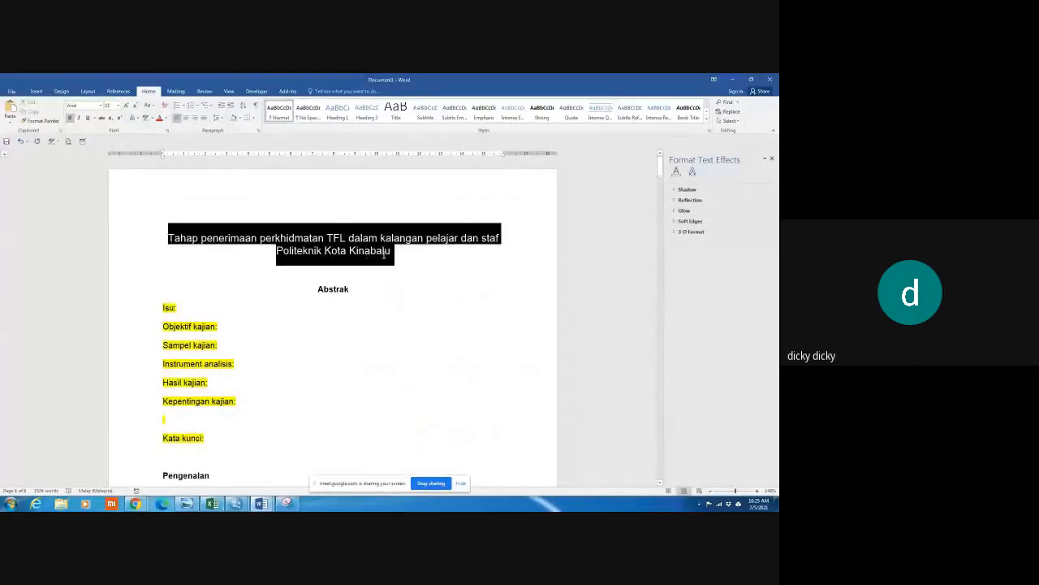
{"action": "right_click", "coordinate": [365, 244]}
{"action": "key", "text": "Escape"}
Paste the copied report title after "Objektif kajian ini adalah untuk" in the discussion and conclusion section
{"action": "scroll", "coordinate": [398, 284], "scroll_direction": "down", "scroll_amount": 20}
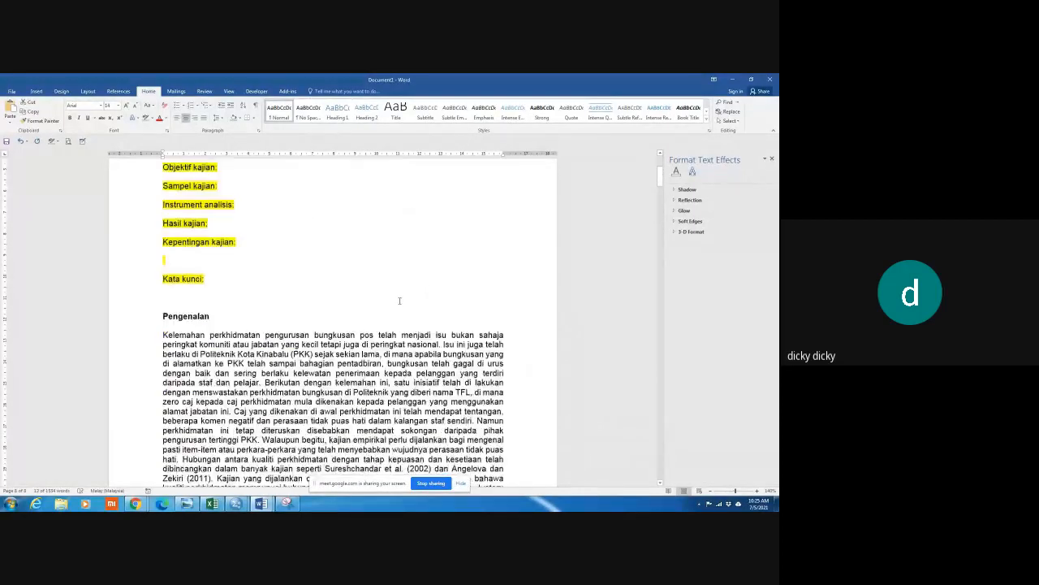
{"action": "scroll", "coordinate": [401, 303], "scroll_direction": "down", "scroll_amount": 20}
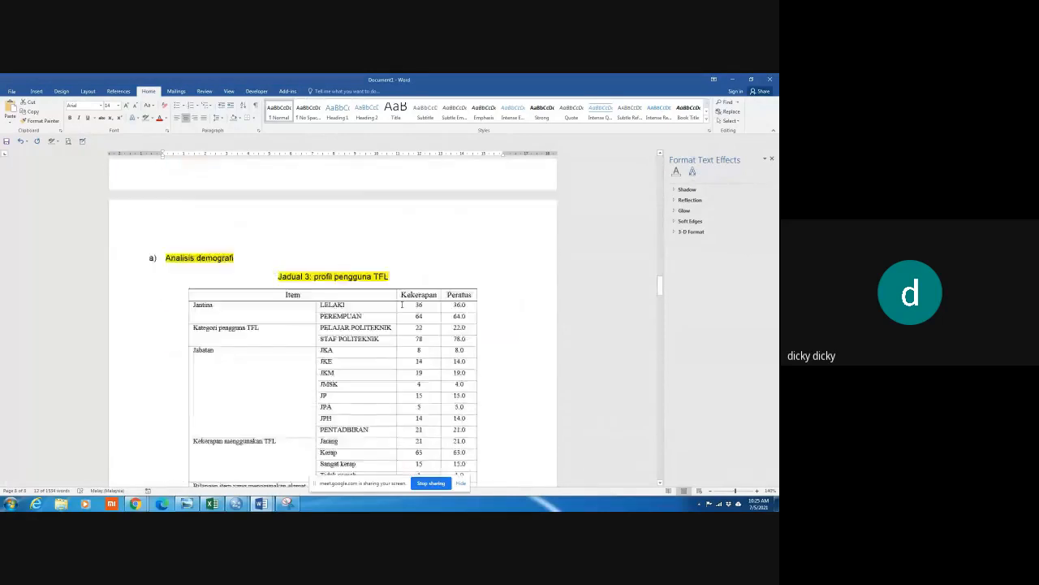
{"action": "scroll", "coordinate": [401, 305], "scroll_direction": "down", "scroll_amount": 20}
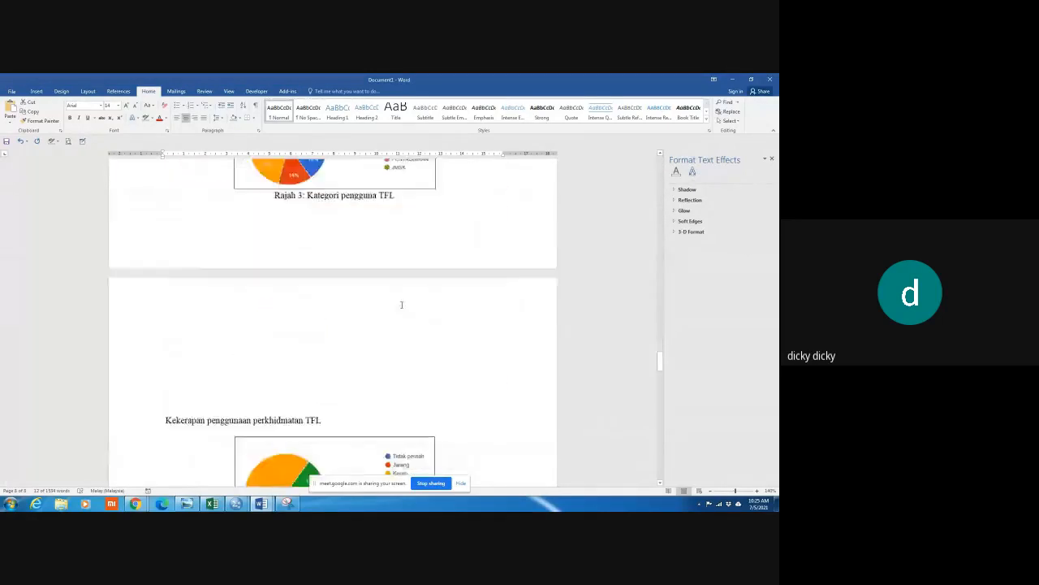
{"action": "scroll", "coordinate": [401, 305], "scroll_direction": "down", "scroll_amount": 20}
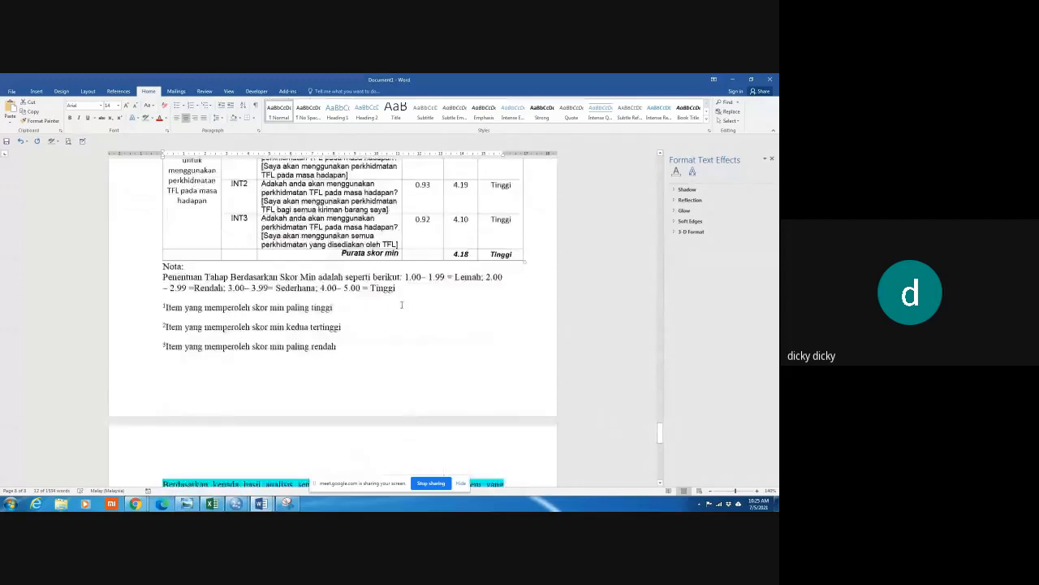
{"action": "scroll", "coordinate": [401, 305], "scroll_direction": "down", "scroll_amount": 1}
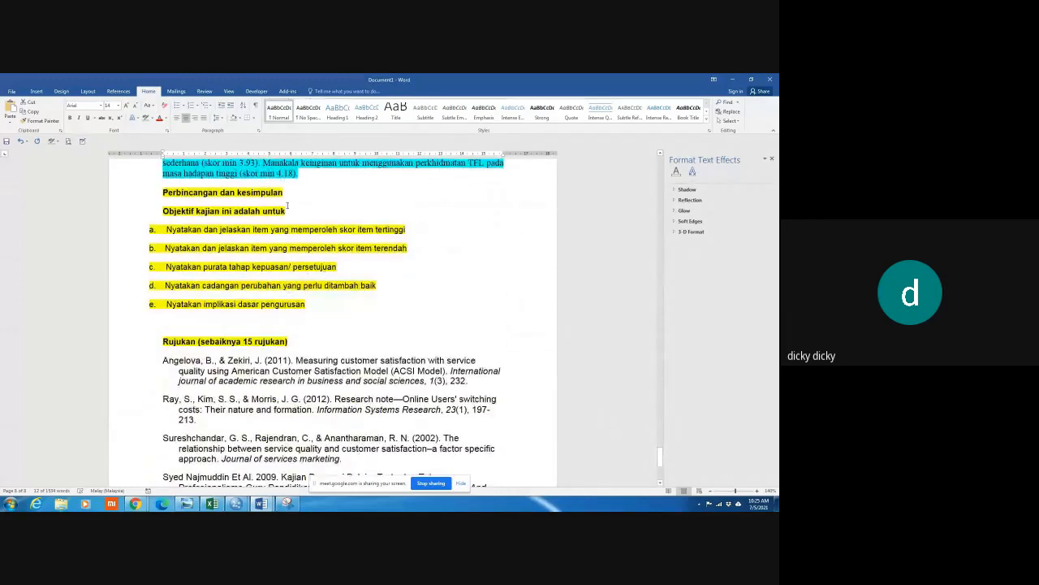
{"action": "left_click", "coordinate": [289, 211]}
{"action": "scroll", "coordinate": [290, 211], "scroll_direction": "up", "scroll_amount": 1}
{"action": "right_click", "coordinate": [290, 212]}
{"action": "left_click", "coordinate": [289, 238]}
{"action": "right_click", "coordinate": [289, 238]}
{"action": "left_click", "coordinate": [332, 275]}
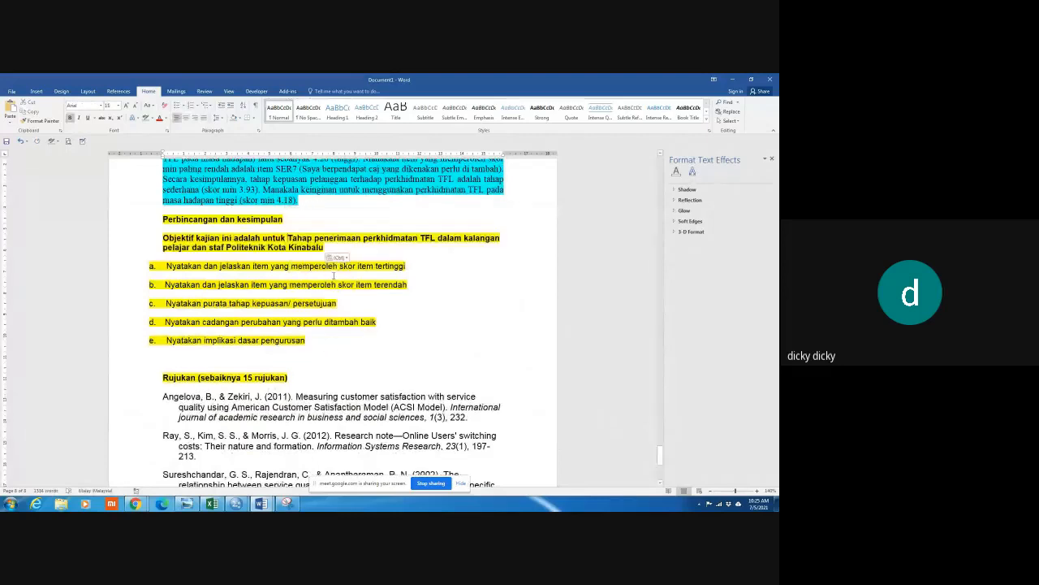
Change the start of the pasted title to "menilai tahap" and remove the bold from the whole objective sentence
{"action": "key", "text": "BackSpace"}
{"action": "type", "text": "menilai t"}
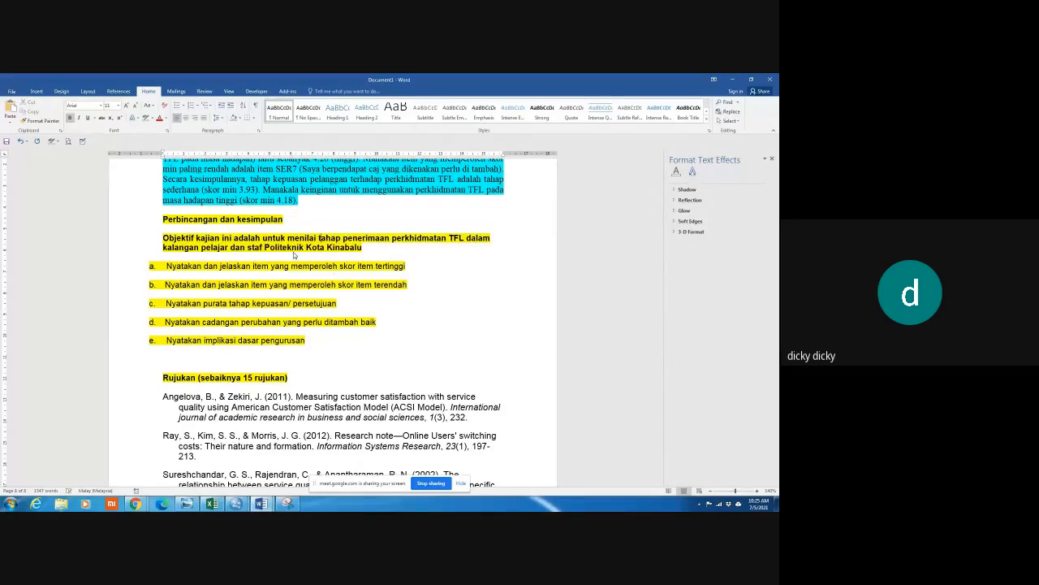
{"action": "double_click", "coordinate": [137, 239]}
{"action": "left_click", "coordinate": [70, 118]}
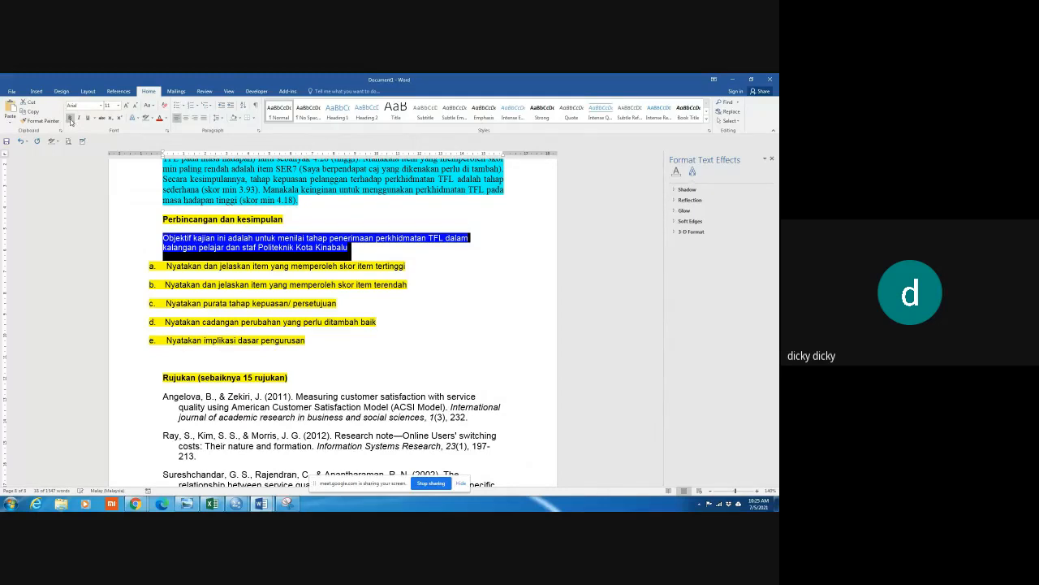
End the objective sentence with a period, start the next sentence with "B", and justify the paragraph
{"action": "left_click", "coordinate": [353, 249]}
{"action": "type", "text": ". B"}
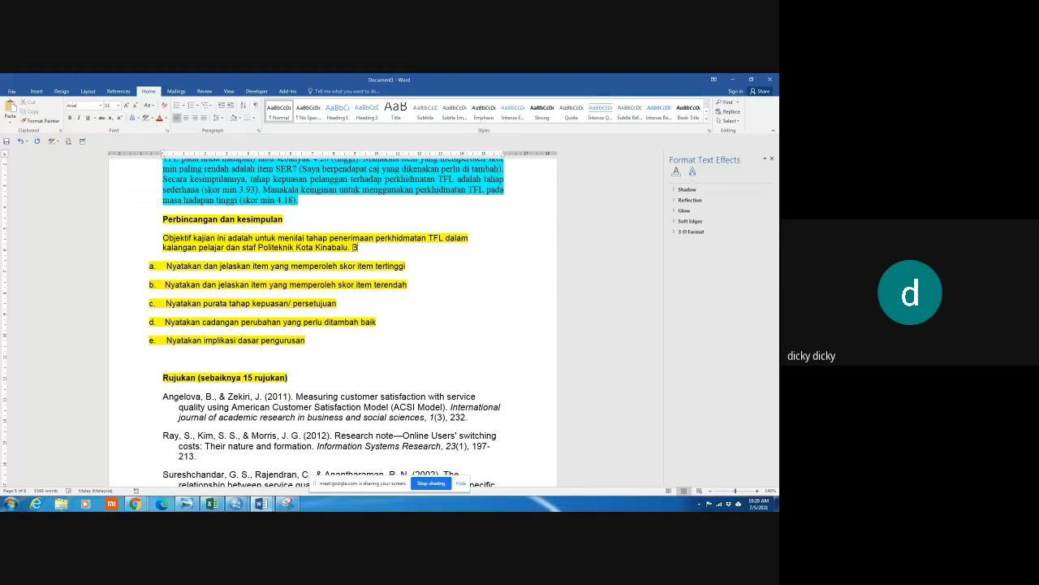
{"action": "double_click", "coordinate": [126, 241]}
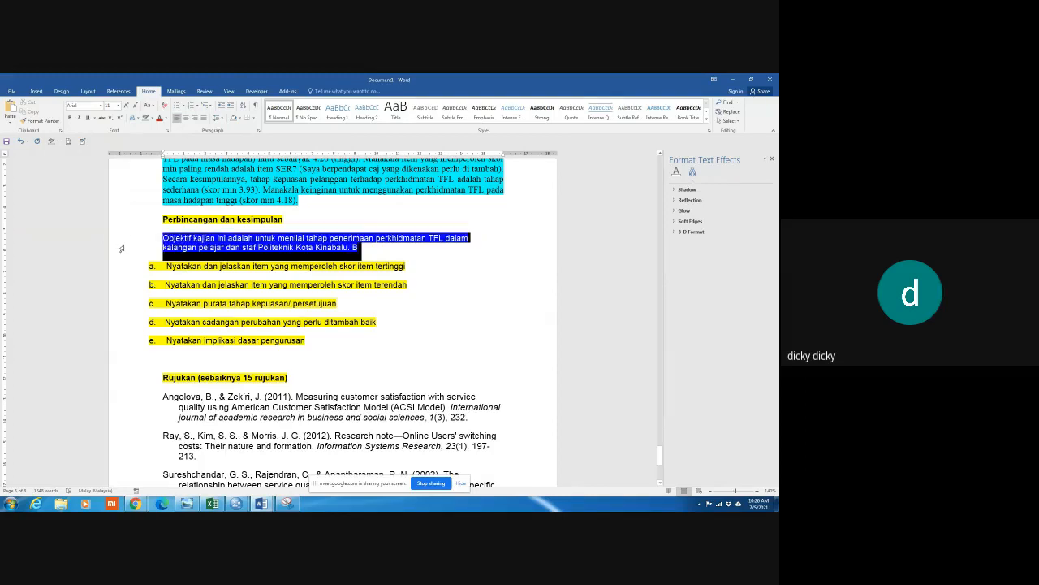
{"action": "left_click", "coordinate": [205, 119]}
{"action": "left_click", "coordinate": [329, 254]}
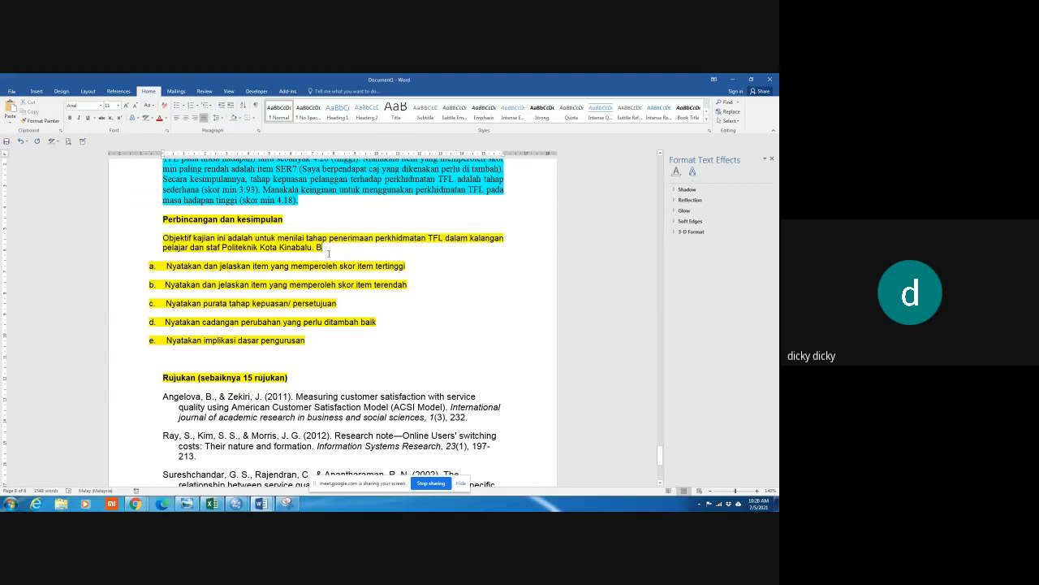
Delete "Perbincangan dan" from the section heading so only "kesimpulan" remains
{"action": "scroll", "coordinate": [309, 252], "scroll_direction": "up", "scroll_amount": 2}
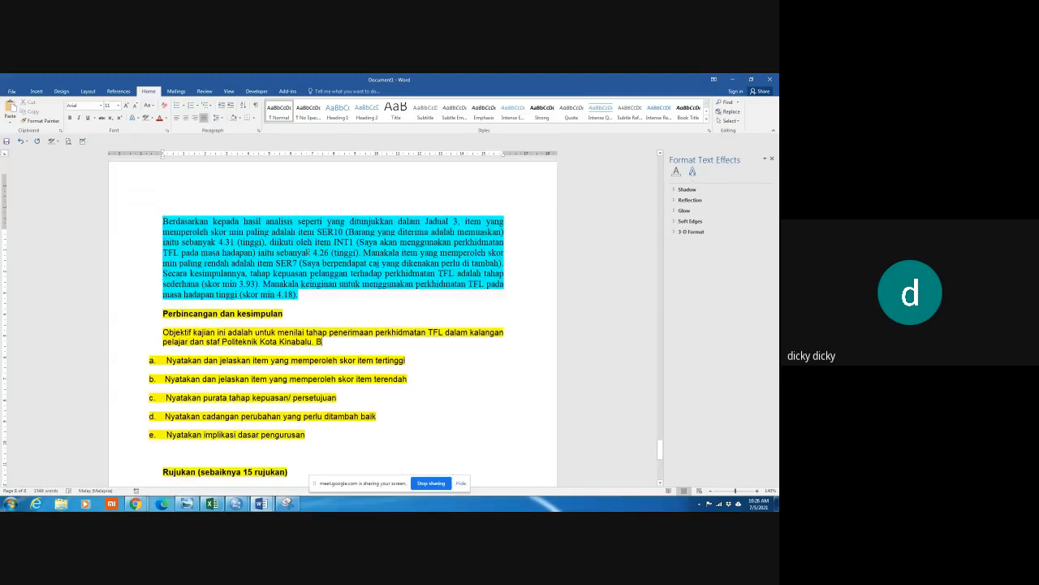
{"action": "scroll", "coordinate": [288, 327], "scroll_direction": "up", "scroll_amount": 1}
{"action": "left_click", "coordinate": [236, 326]}
{"action": "key", "text": "BackSpace"}
{"action": "key", "text": "BackSpace"}
{"action": "key", "text": "BackSpace"}
{"action": "key", "text": "BackSpace"}
{"action": "key", "text": "BackSpace"}
{"action": "key", "text": "BackSpace"}
{"action": "key", "text": "BackSpace"}
{"action": "key", "text": "BackSpace"}
{"action": "key", "text": "BackSpace"}
{"action": "key", "text": "BackSpace"}
{"action": "key", "text": "BackSpace"}
{"action": "key", "text": "BackSpace"}
{"action": "key", "text": "BackSpace"}
{"action": "key", "text": "BackSpace"}
{"action": "key", "text": "BackSpace"}
{"action": "key", "text": "BackSpace"}
{"action": "key", "text": "BackSpace"}
Try extending heading b) "Analisis item kajian" above Jadual 3 with "dan perbincangan"
{"action": "scroll", "coordinate": [237, 329], "scroll_direction": "up", "scroll_amount": 20}
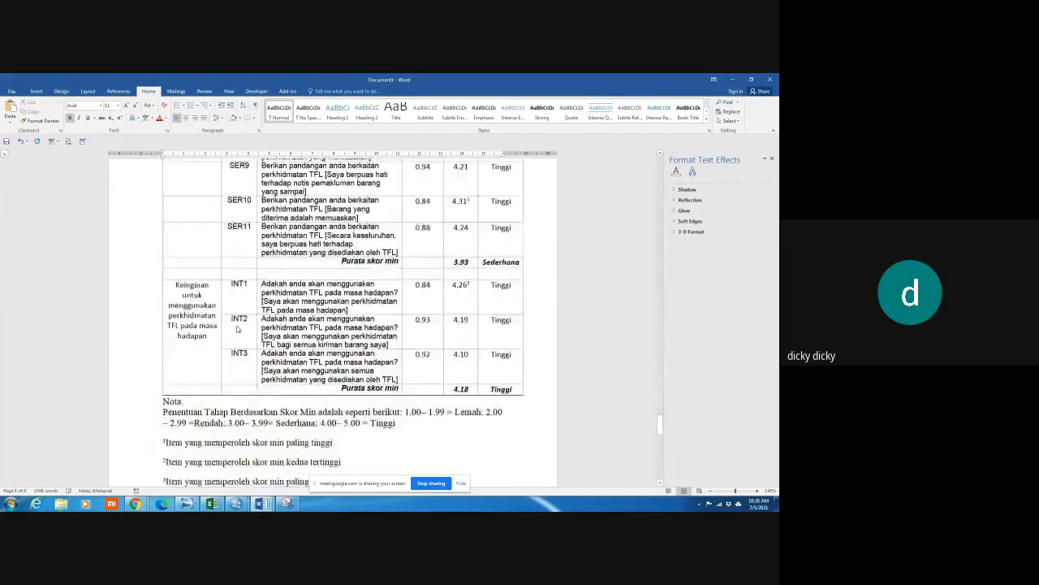
{"action": "left_click", "coordinate": [238, 385]}
{"action": "type", "text": "dan perb"}
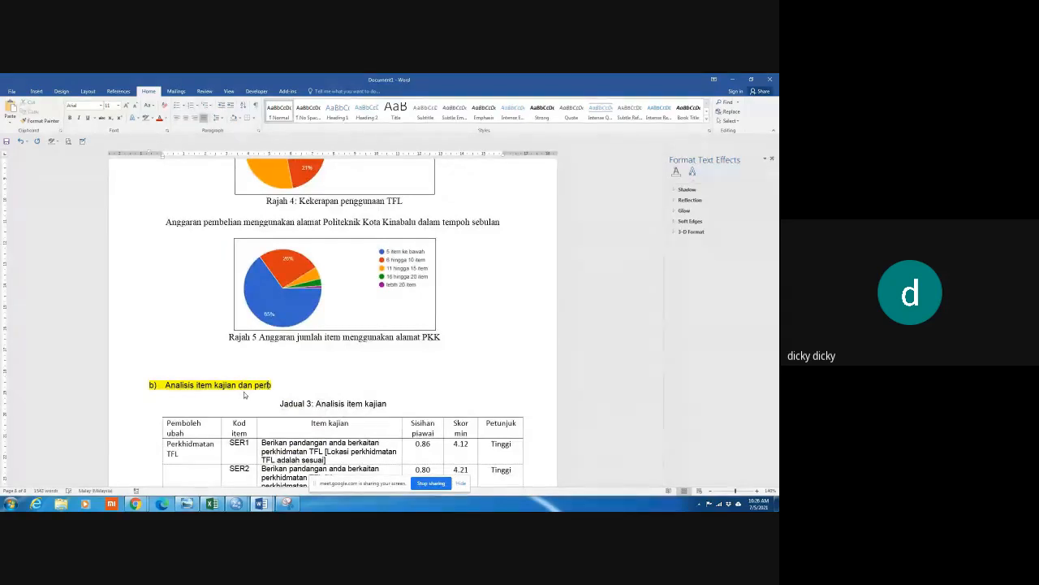
{"action": "type", "text": "incangan"}
Remove the added "dan perbincangan" from heading b) so it reads "Analisis item kajian"
{"action": "key", "text": "BackSpace"}
{"action": "key", "text": "BackSpace"}
{"action": "key", "text": "BackSpace"}
{"action": "key", "text": "BackSpace"}
{"action": "key", "text": "BackSpace"}
{"action": "key", "text": "BackSpace"}
{"action": "key", "text": "BackSpace"}
{"action": "key", "text": "BackSpace"}
{"action": "key", "text": "BackSpace"}
{"action": "key", "text": "BackSpace"}
{"action": "key", "text": "BackSpace"}
{"action": "key", "text": "BackSpace"}
{"action": "key", "text": "BackSpace"}
{"action": "key", "text": "BackSpace"}
{"action": "key", "text": "BackSpace"}
{"action": "key", "text": "BackSpace"}
{"action": "key", "text": "BackSpace"}
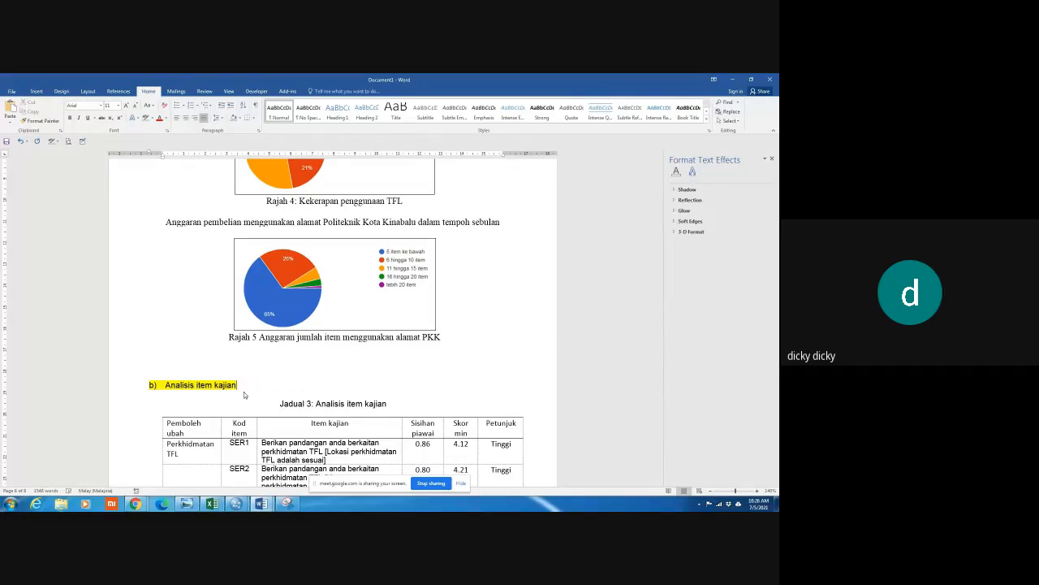
Insert "Perbincangan" before "kesimpulan" in the section heading below the turquoise paragraph
{"action": "scroll", "coordinate": [243, 394], "scroll_direction": "down", "scroll_amount": 5}
{"action": "scroll", "coordinate": [241, 400], "scroll_direction": "down", "scroll_amount": 10}
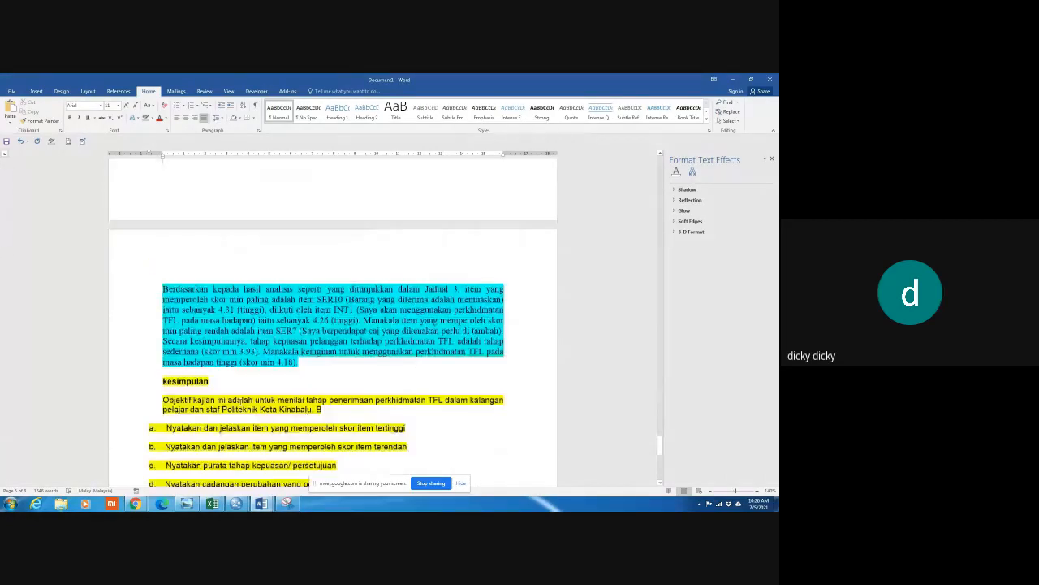
{"action": "double_click", "coordinate": [165, 329]}
{"action": "left_click", "coordinate": [164, 329]}
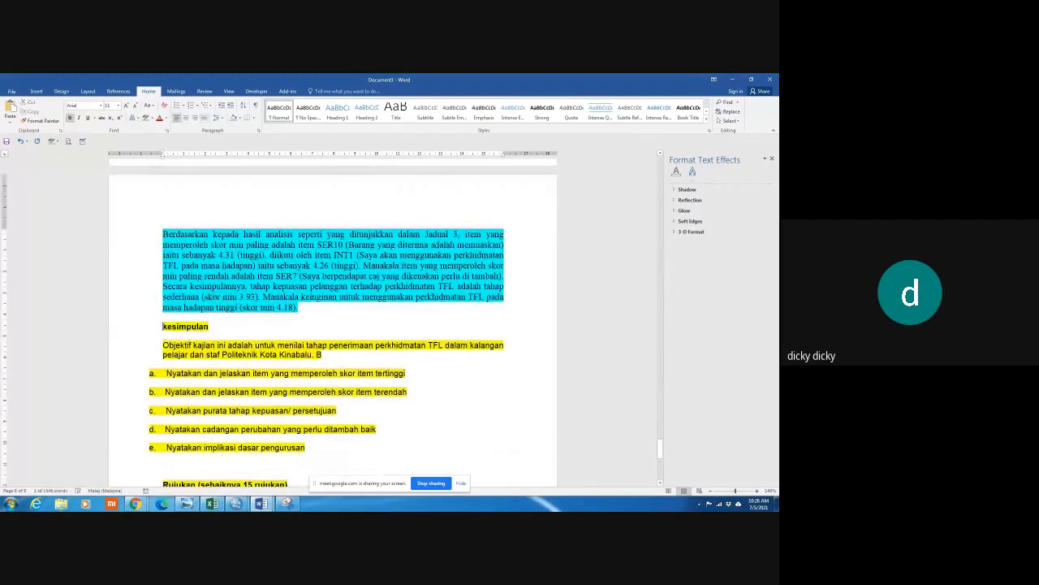
{"action": "type", "text": "Per"}
{"action": "type", "text": "bincanga"}
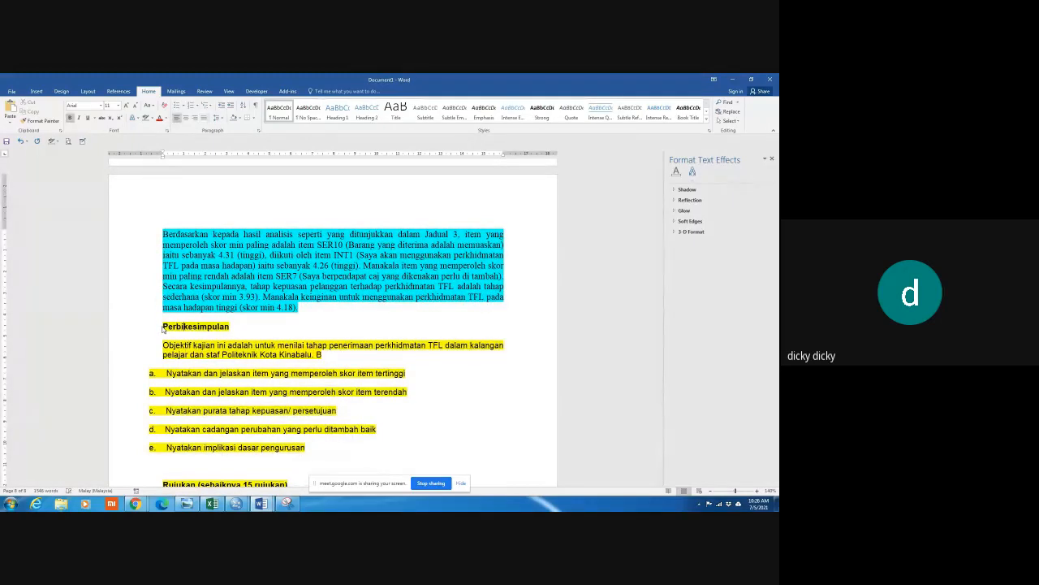
{"action": "type", "text": "n"}
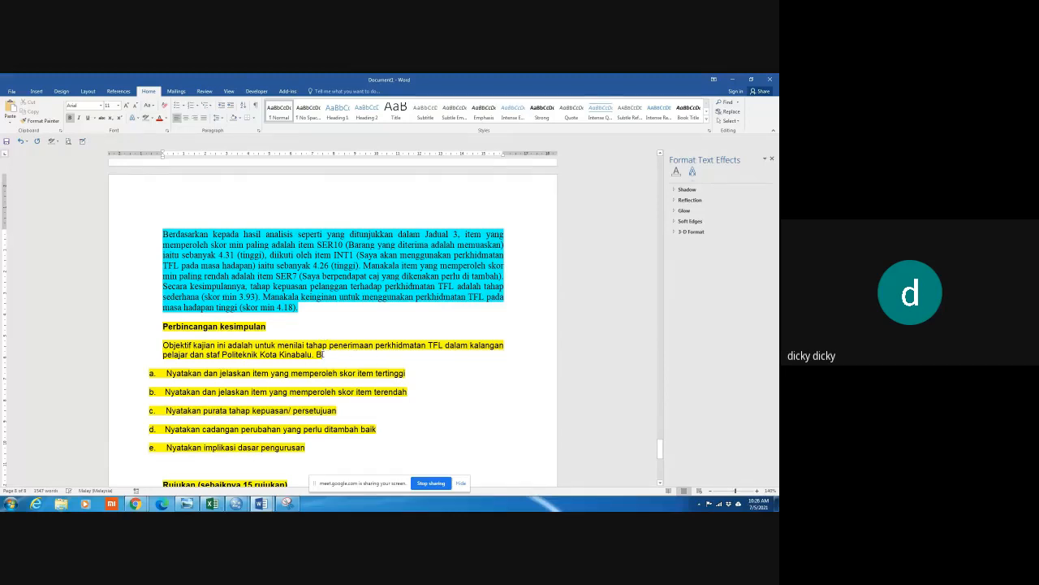
Continue the second sentence of the objective paragraph as "Berdasarkan kepada analisis yang dijalankan, pe"
{"action": "type", "text": "erdas"}
{"action": "type", "text": "arkan k"}
{"action": "type", "text": "epada"}
{"action": "type", "text": " n"}
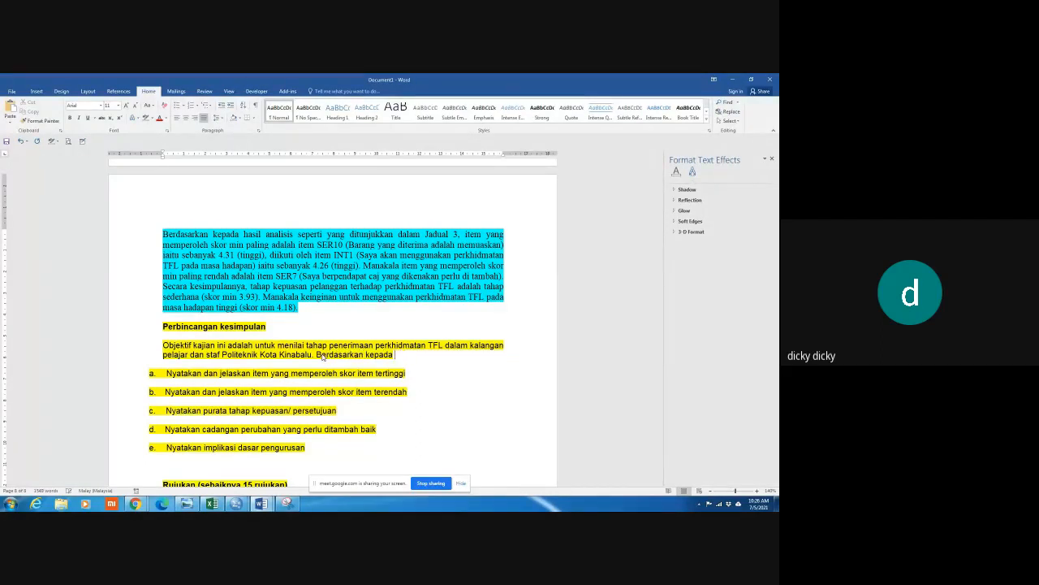
{"action": "type", "text": "nalisis yang dijalankan"}
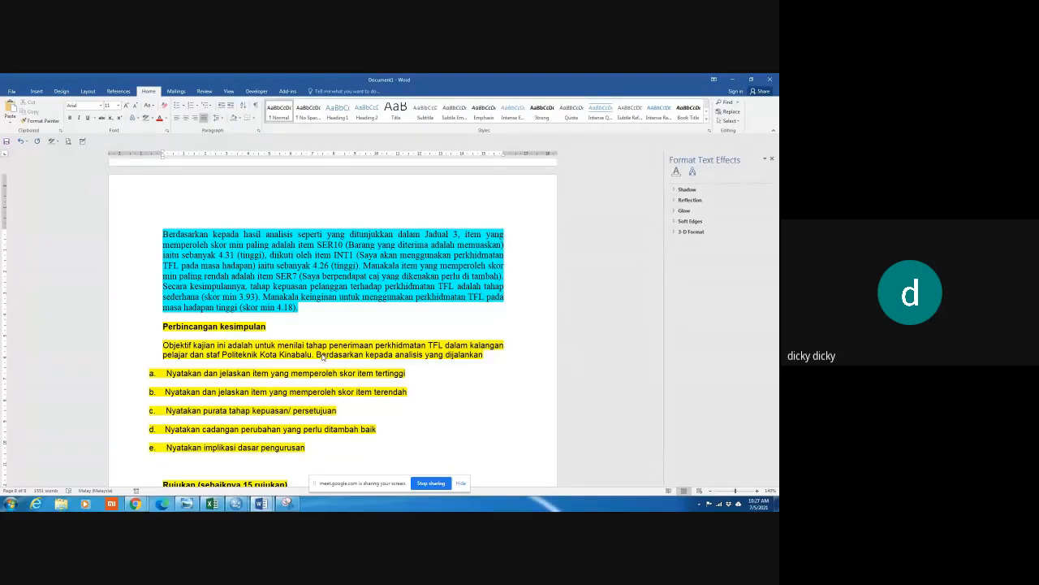
{"action": "type", "text": ", pe"}
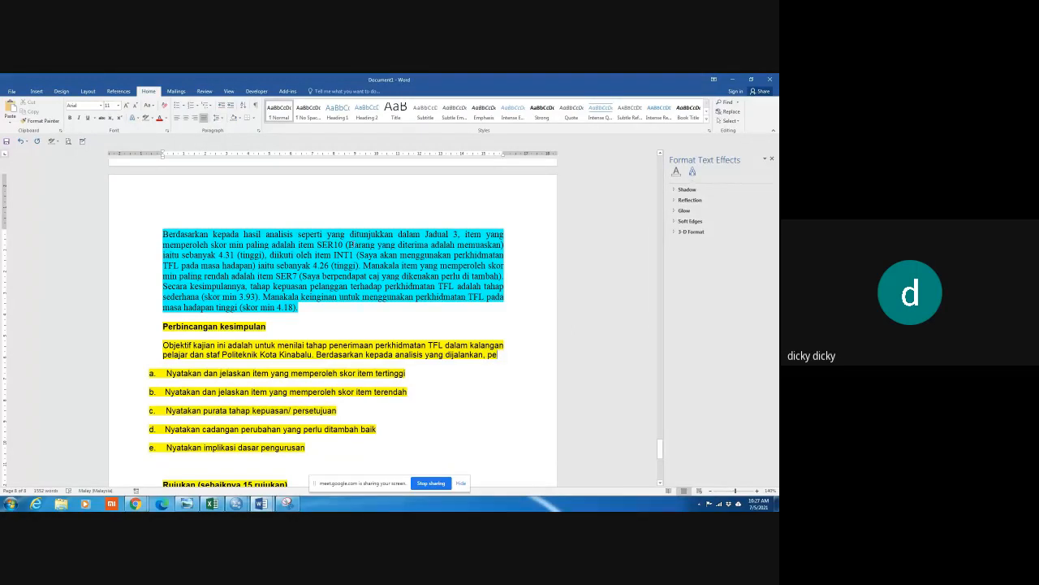
Highlight the phrase "Barang yang diterima adalah memuaskan" in the turquoise paragraph in pink
{"action": "left_click_drag", "start_coordinate": [348, 245], "coordinate": [503, 244]}
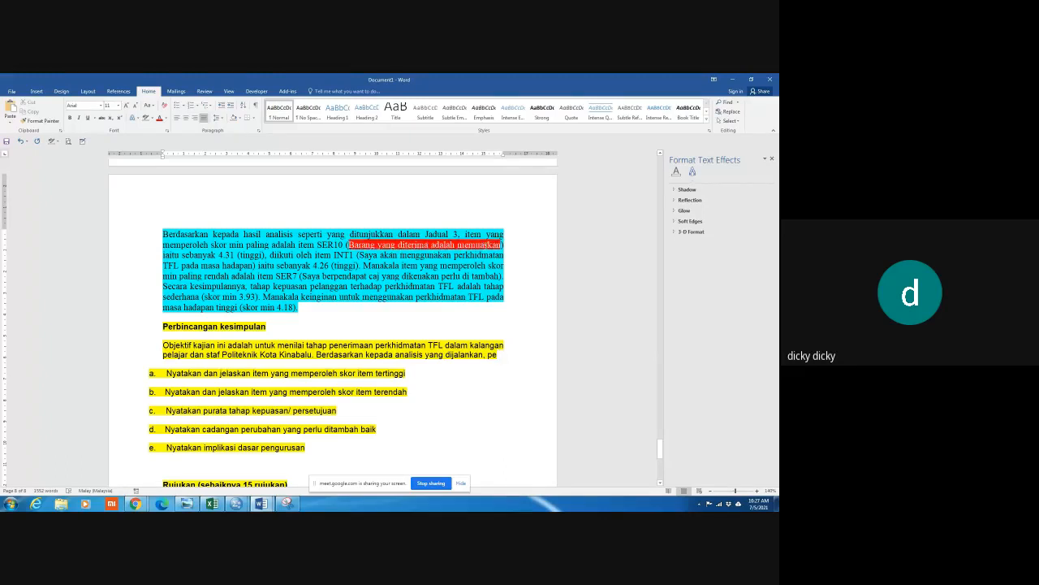
{"action": "left_click", "coordinate": [151, 118]}
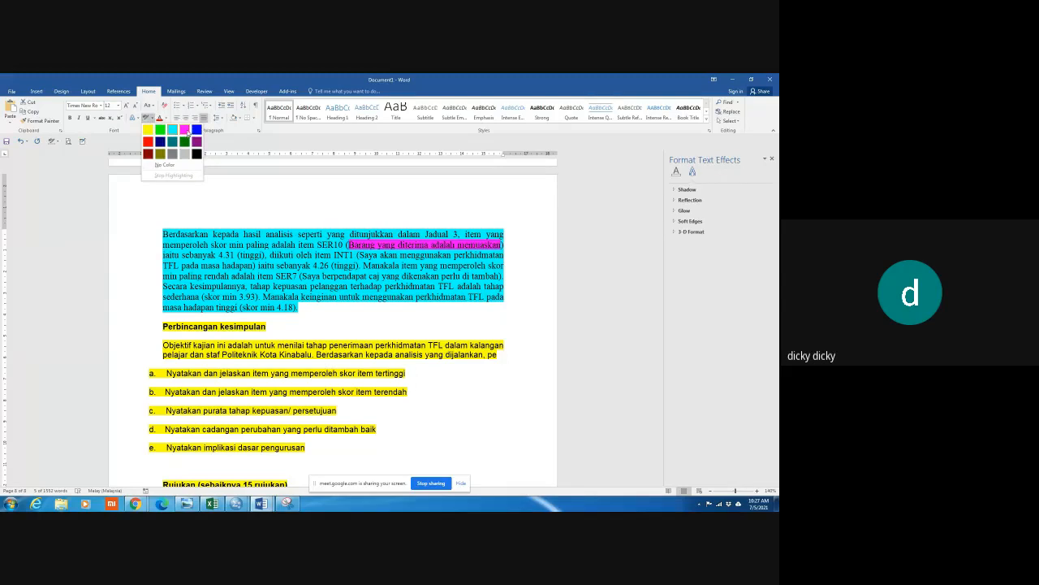
{"action": "left_click", "coordinate": [184, 129]}
Complete the second sentence of the objective paragraph with "pengguna sangat berpuas hati terhadap barang yang mereka terima daripada TFL"
{"action": "left_click", "coordinate": [506, 351]}
{"action": "type", "text": "ggu"}
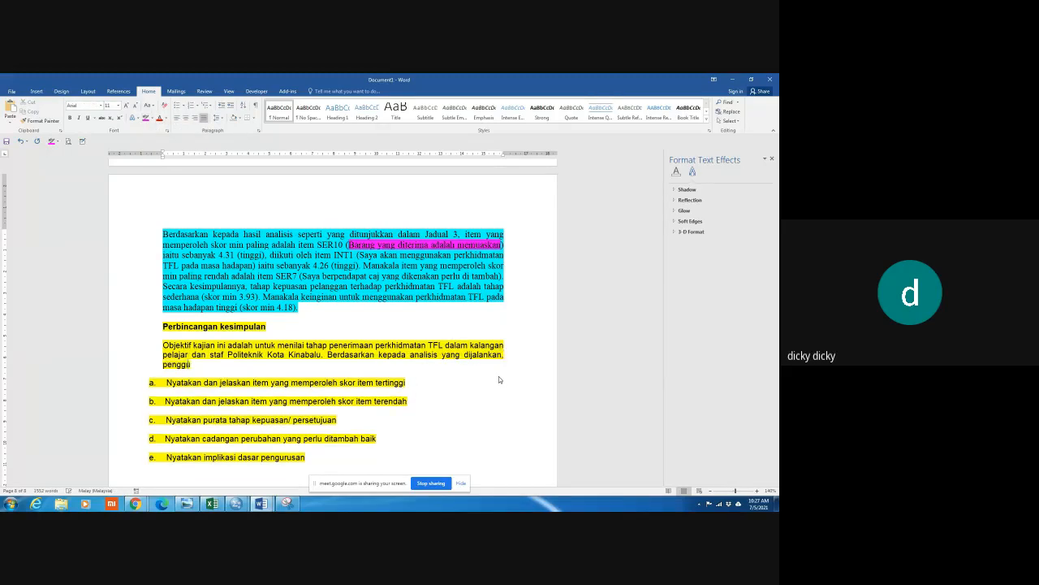
{"action": "type", "text": "na sangan"}
{"action": "key", "text": "BackSpace"}
{"action": "type", "text": "t berpuas hati"}
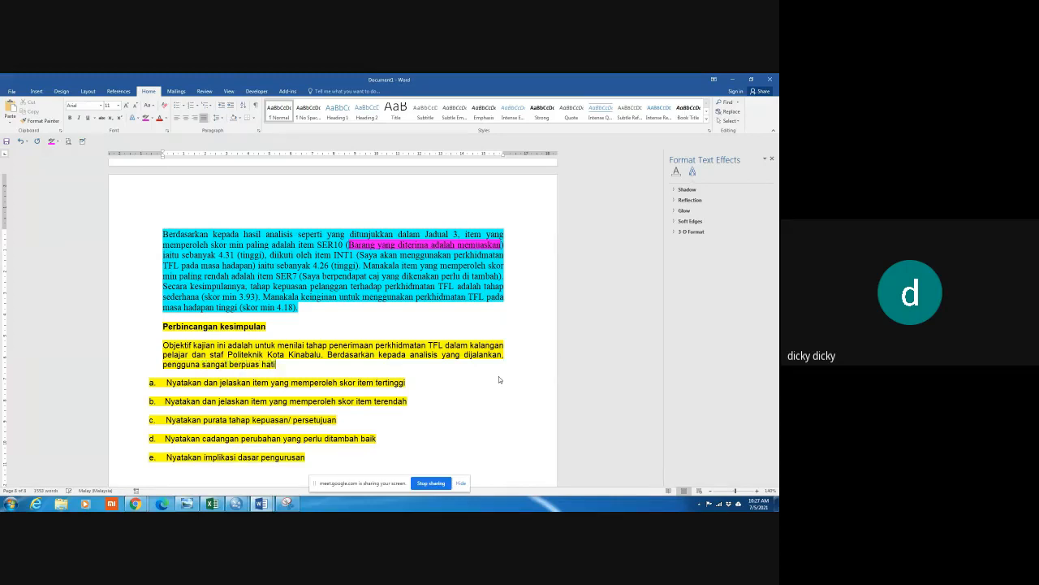
{"action": "type", "text": " terhadap barang ya"}
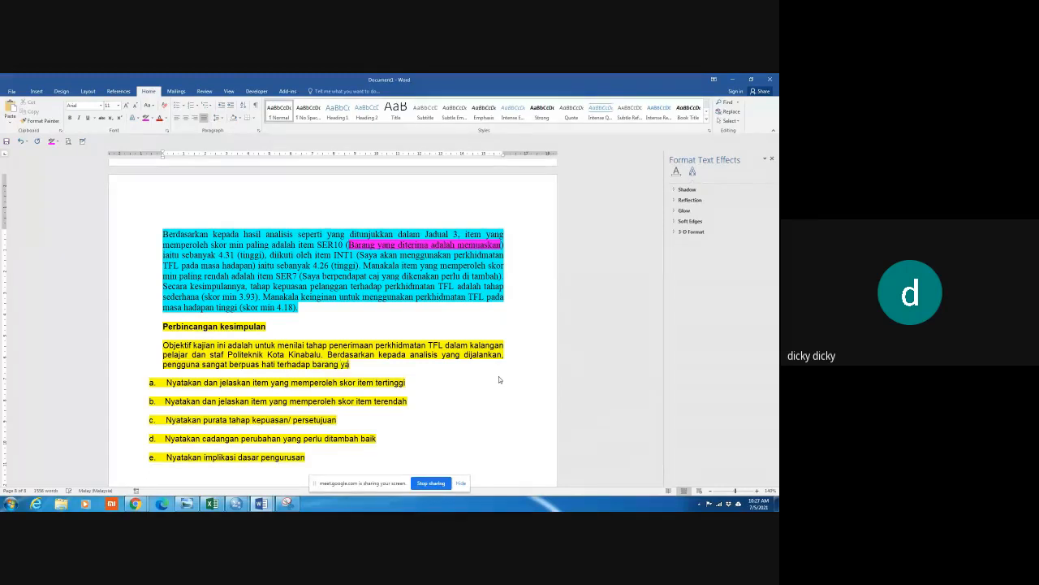
{"action": "type", "text": "ng merekan t"}
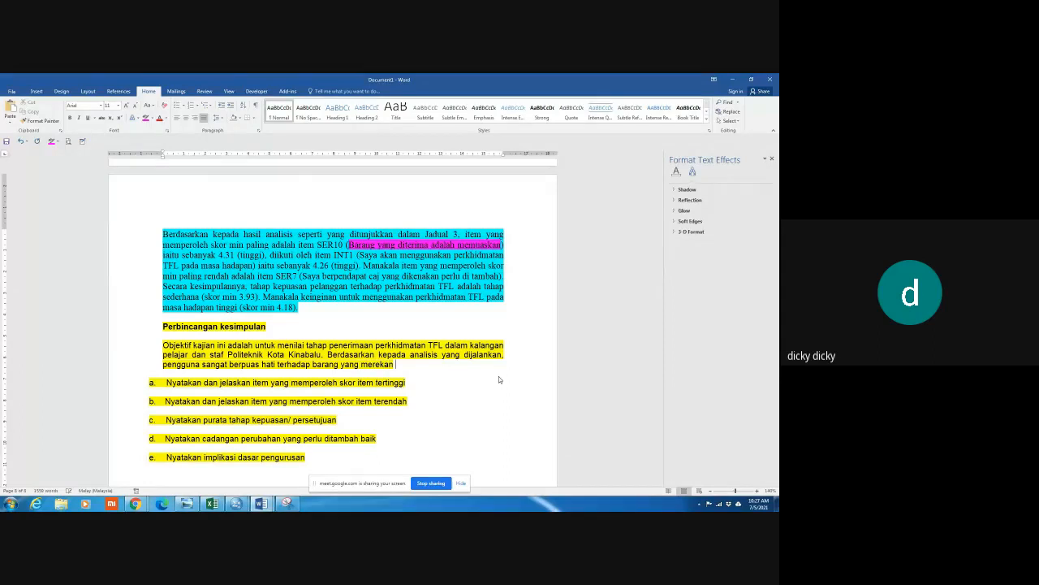
{"action": "key", "text": "BackSpace"}
{"action": "key", "text": "BackSpace"}
{"action": "key", "text": "BackSpace"}
{"action": "type", "text": "terima daripada TFL"}
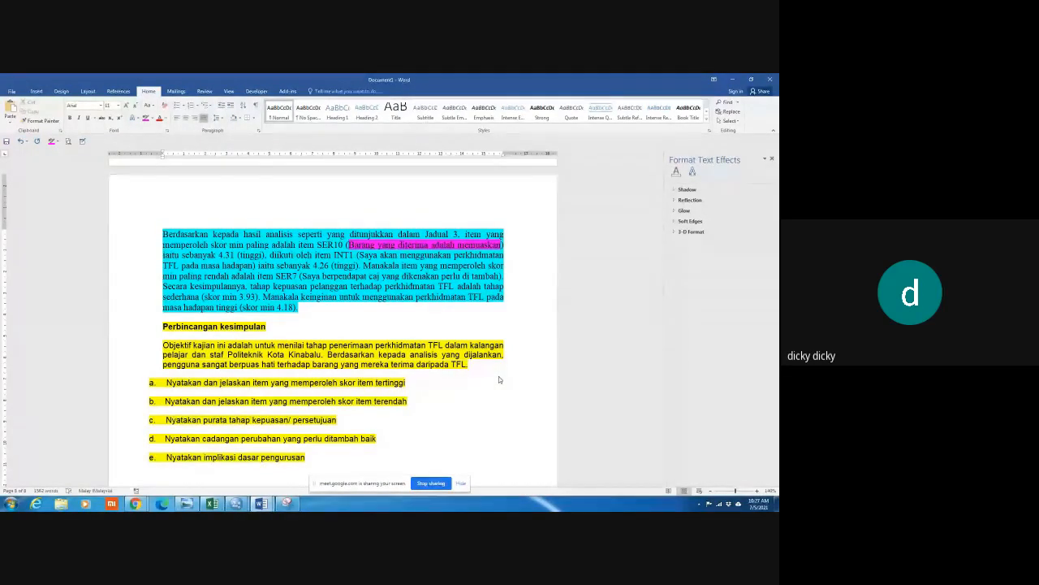
Add the sentence "Perkara ini disebabkan oleh perkhidmatan yang disediakan adalah berbayar, justeru menjadi tanggungjawab TFL untuk menjaga barang pelanggan." to the objective paragraph
{"action": "type", "text": ". Perkara ini diseba"}
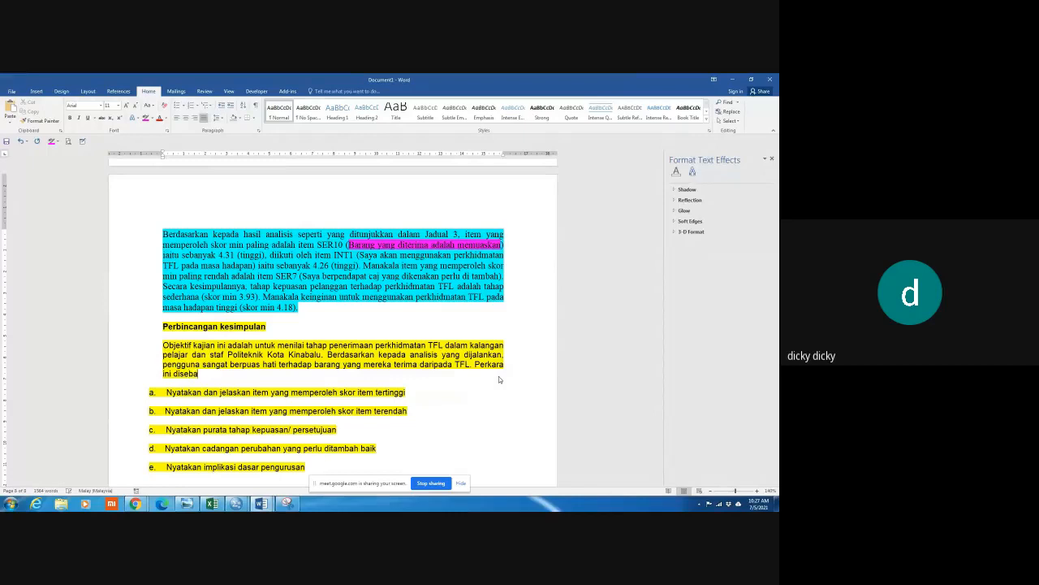
{"action": "type", "text": "bkan oleh perkhidmatan yang dis"}
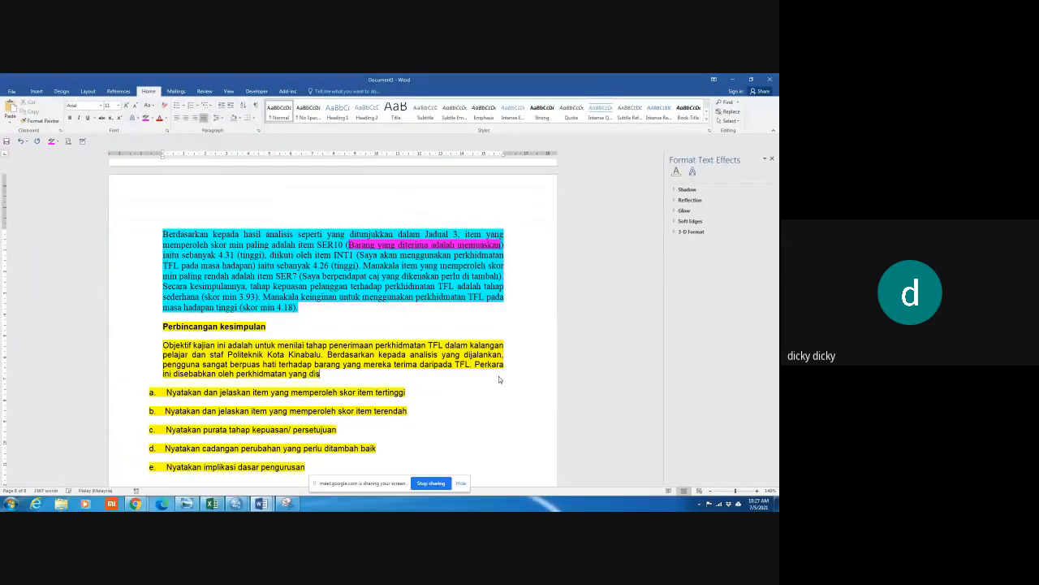
{"action": "type", "text": "ediakan adala"}
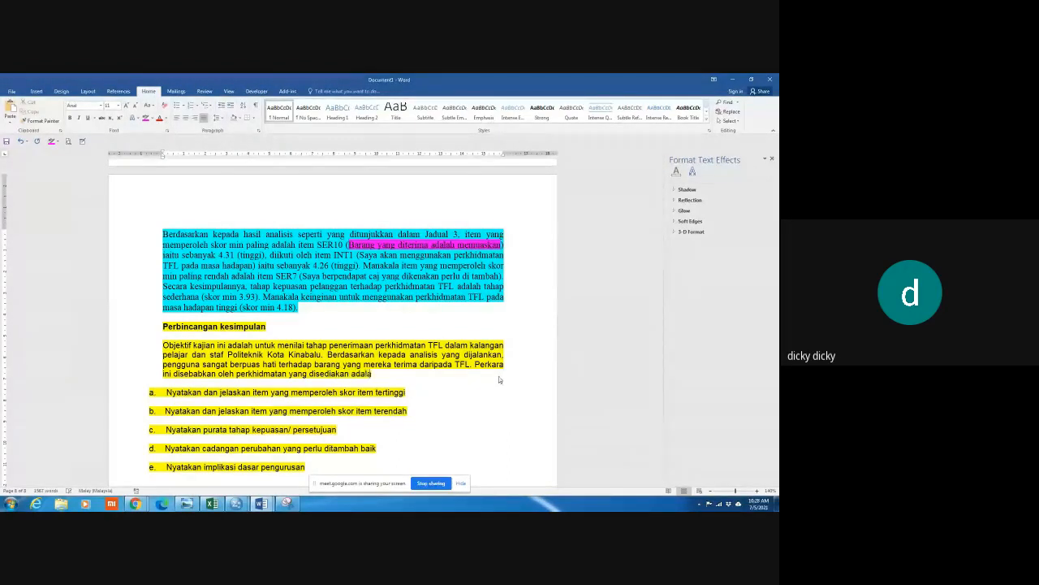
{"action": "type", "text": "h berbayar, juste"}
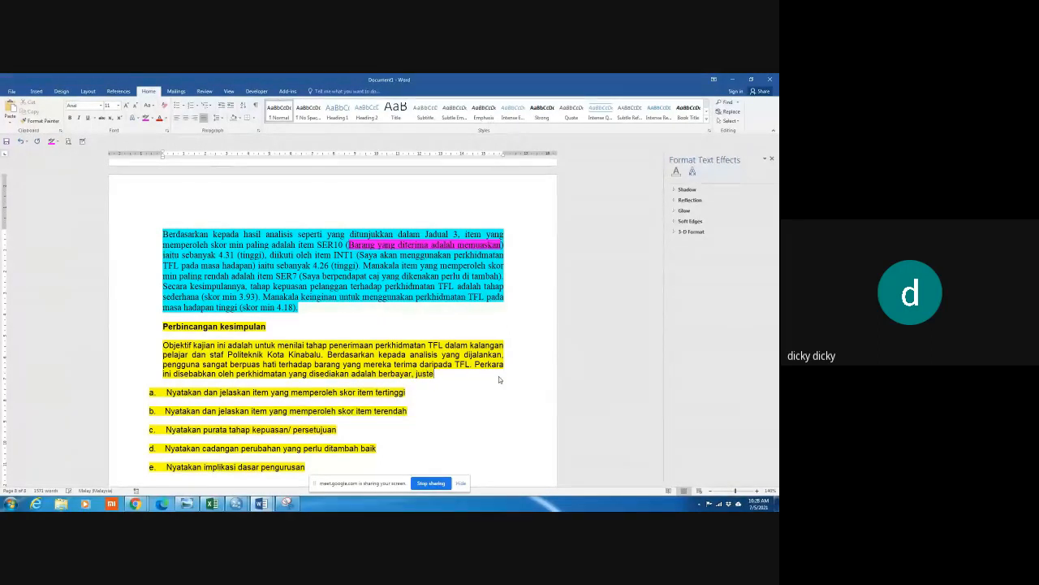
{"action": "type", "text": "ru menjadi tang"}
{"action": "type", "text": "gungjawab"}
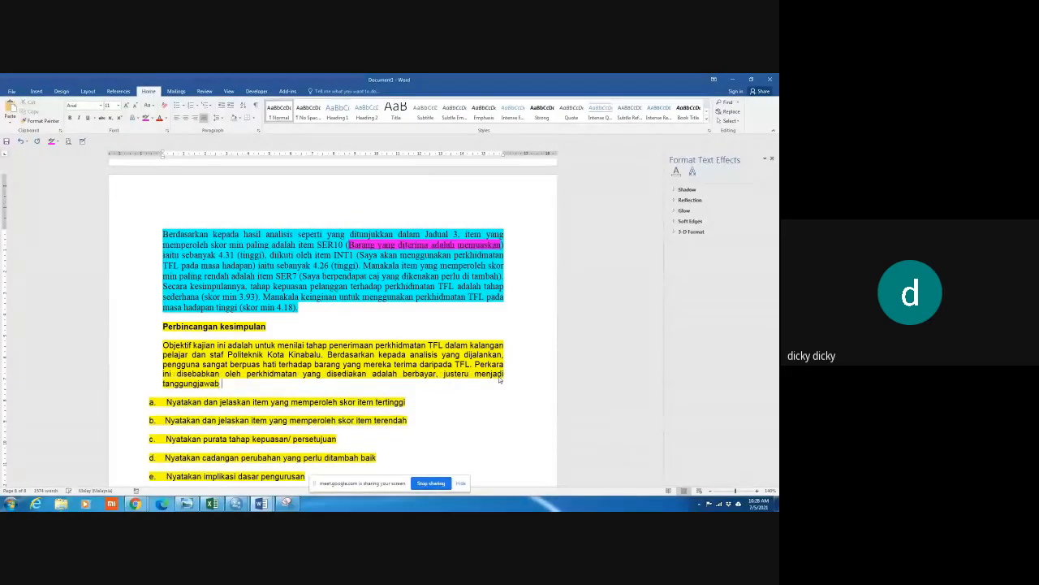
{"action": "type", "text": " TFL untuk menjaga "}
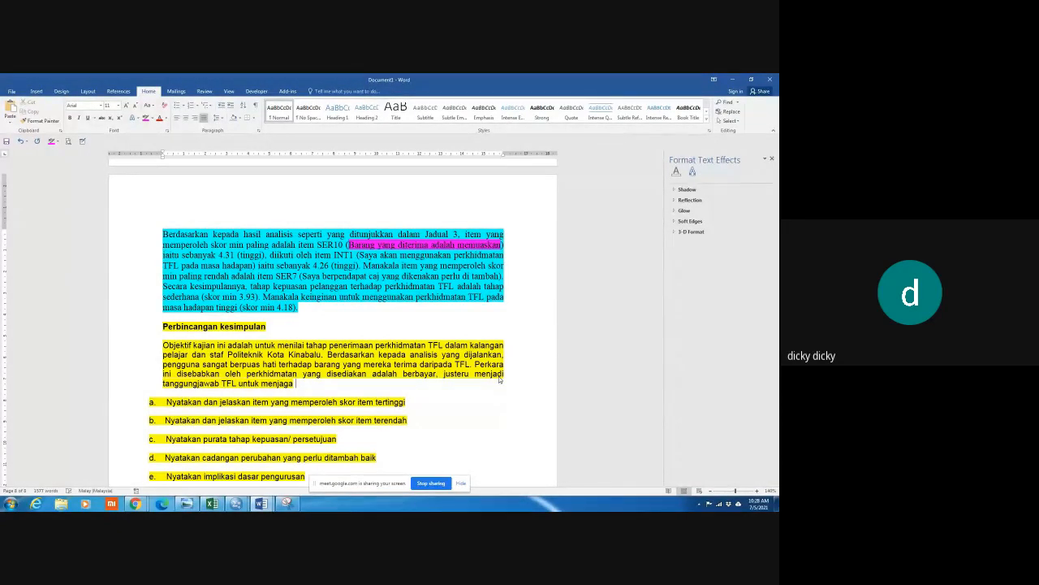
{"action": "type", "text": "barang pelanggan."}
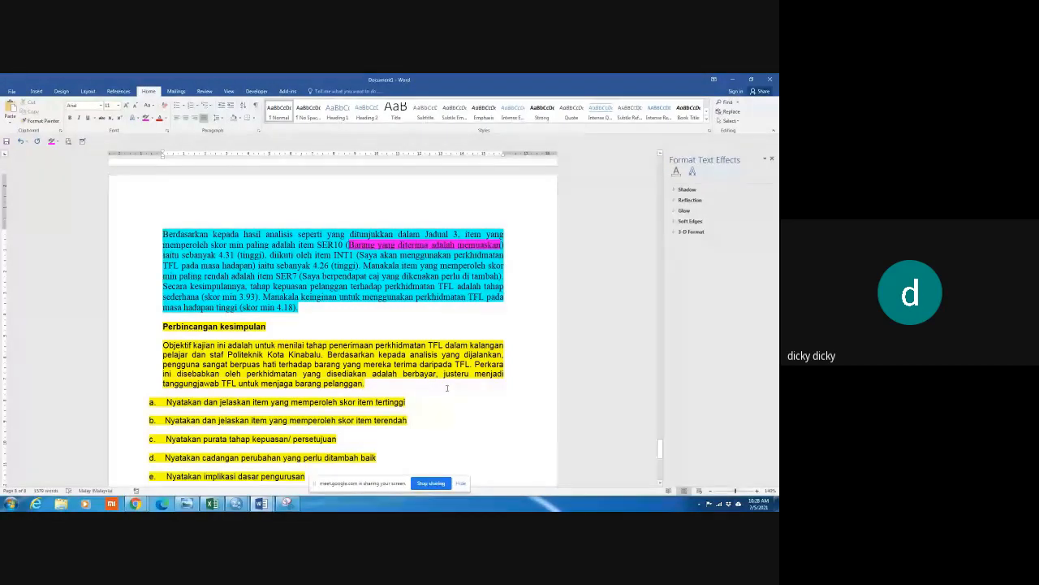
Insert "dan" in the section heading so it reads "Perbincangan dan kesimpulan"
{"action": "left_click", "coordinate": [220, 328]}
{"action": "type", "text": "dan"}
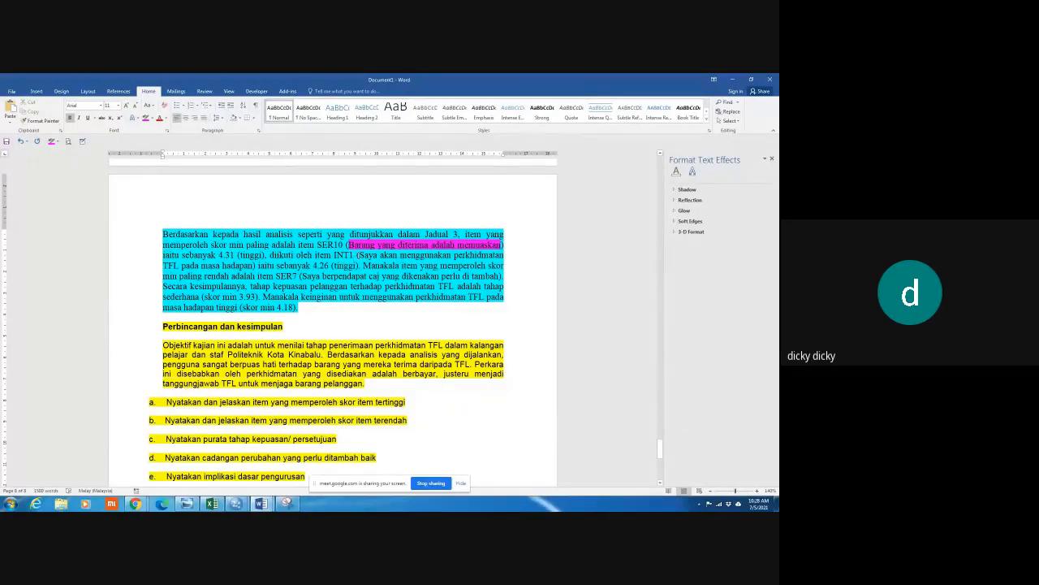
{"action": "left_click_drag", "start_coordinate": [356, 255], "coordinate": [363, 266]}
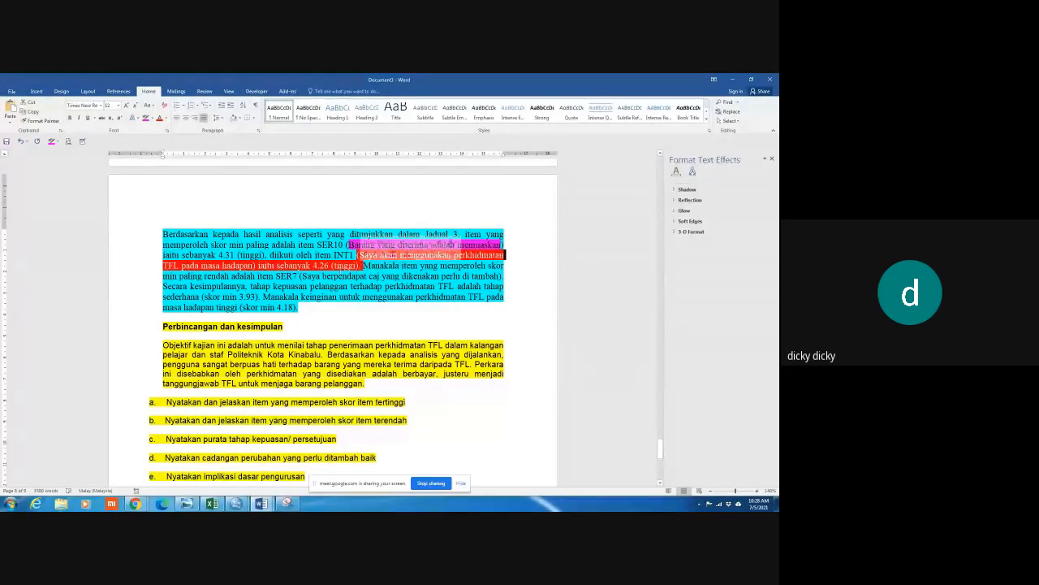
{"action": "left_click", "coordinate": [368, 385]}
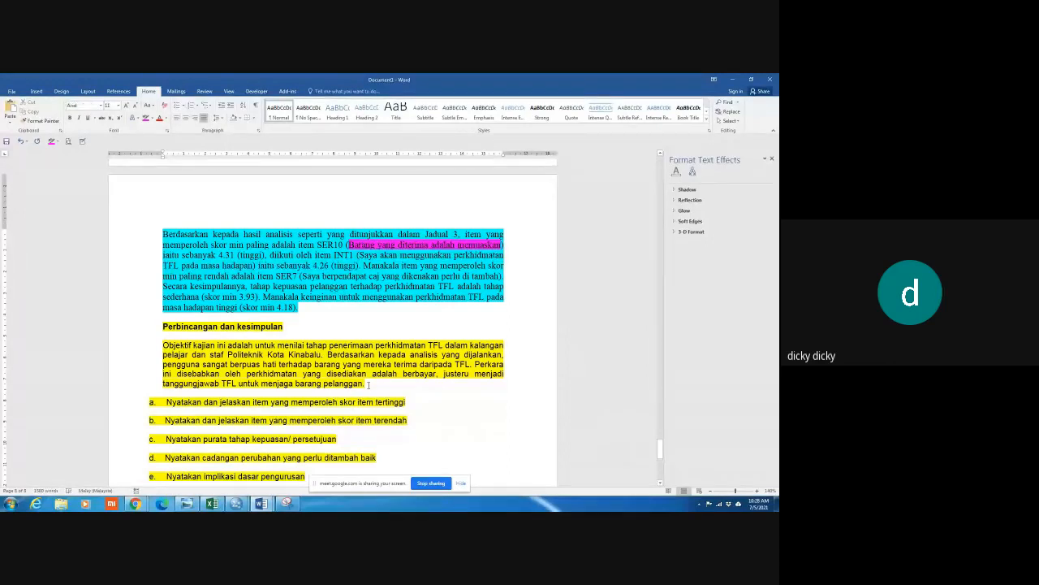
{"action": "type", "text": "Pengguna juga"}
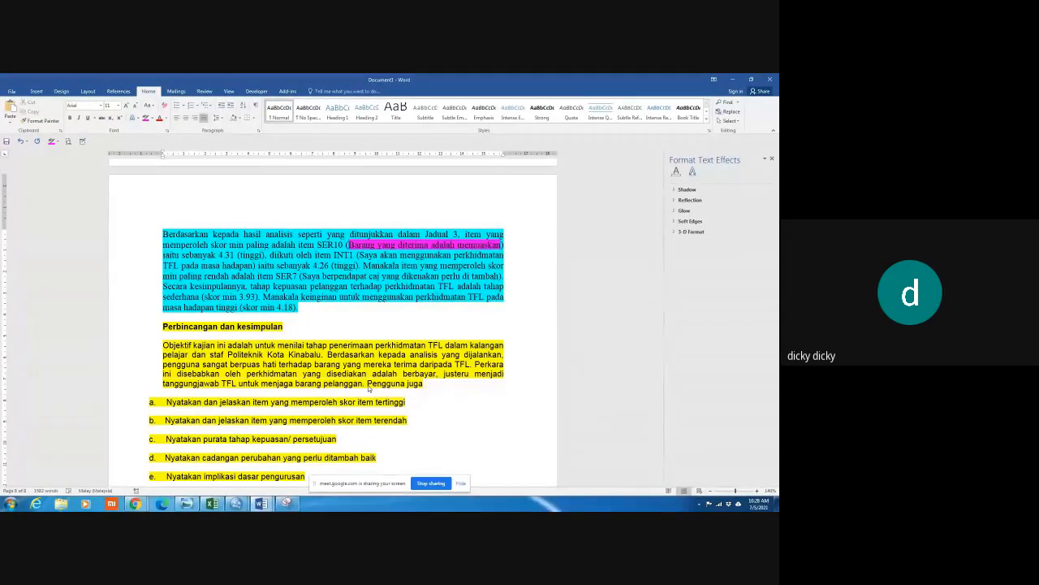
{"action": "key", "text": "BackSpace"}
{"action": "key", "text": "BackSpace"}
{"action": "key", "text": "BackSpace"}
{"action": "key", "text": "BackSpace"}
{"action": "key", "text": "BackSpace"}
{"action": "key", "text": "BackSpace"}
{"action": "key", "text": "BackSpace"}
{"action": "key", "text": "BackSpace"}
{"action": "key", "text": "BackSpace"}
{"action": "key", "text": "BackSpace"}
{"action": "key", "text": "BackSpace"}
{"action": "key", "text": "BackSpace"}
{"action": "key", "text": "BackSpace"}
{"action": "key", "text": "BackSpace"}
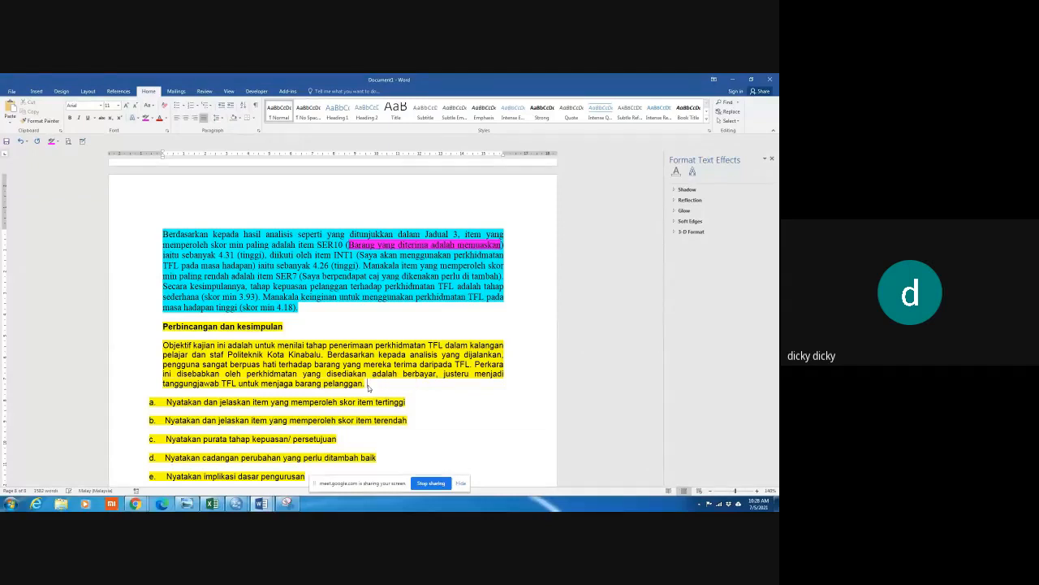
Start a new sentence in the objective paragraph: "Hasil kajian juga mendapati, responden mempunyai keinginan untuk terus menggunakan perkhidmatan TFL pada masa hadapan"
{"action": "type", "text": "Hasil kajian juga mendapati"}
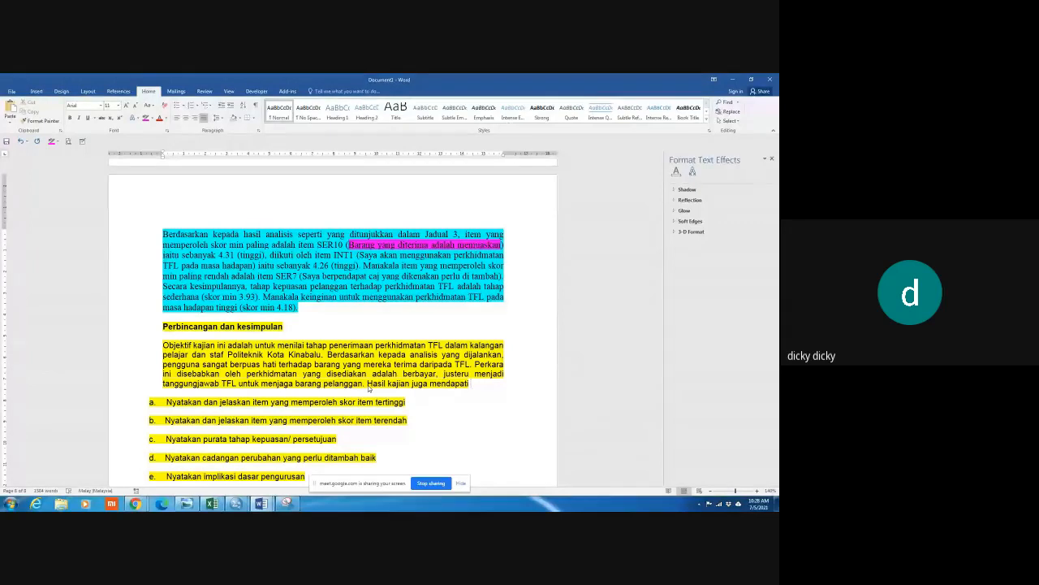
{"action": "type", "text": ", pe"}
{"action": "key", "text": "BackSpace"}
{"action": "key", "text": "BackSpace"}
{"action": "type", "text": "responden mempunyai keingui"}
{"action": "key", "text": "BackSpace"}
{"action": "key", "text": "BackSpace"}
{"action": "type", "text": "inan untuk terus meg"}
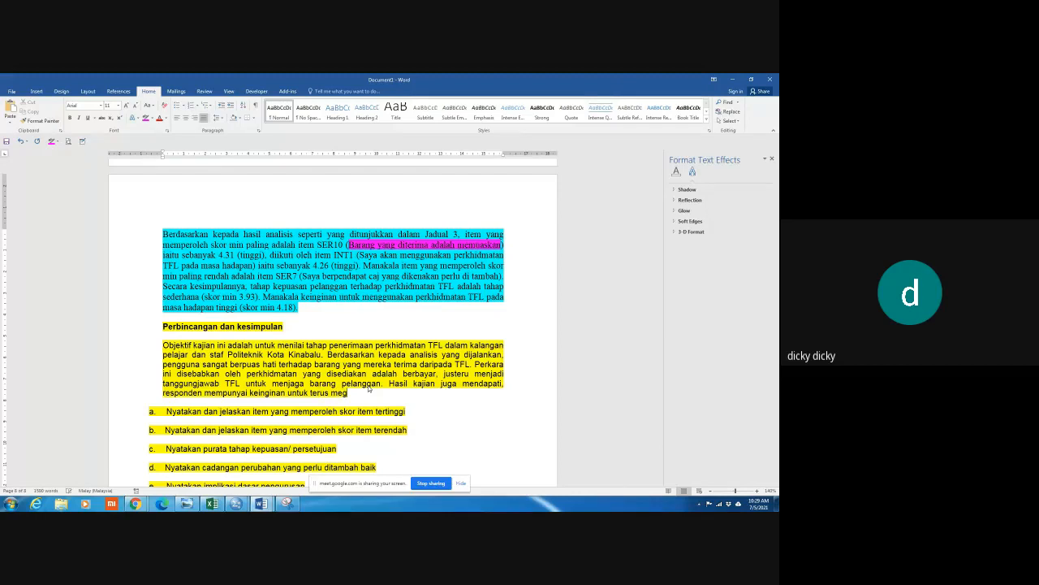
{"action": "key", "text": "BackSpace"}
{"action": "type", "text": "nggunakan perkhid"}
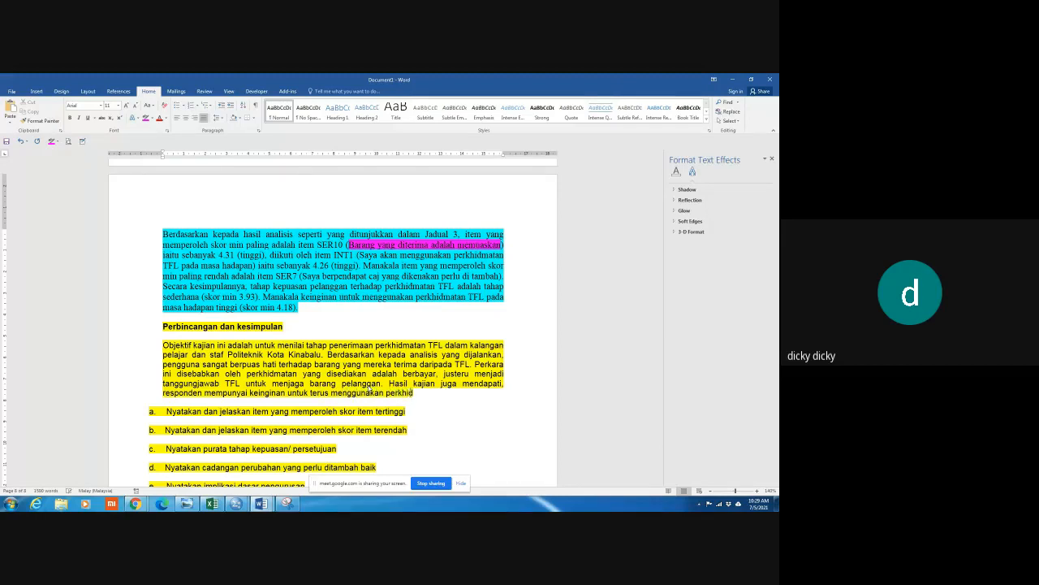
{"action": "type", "text": "matan TFL pada "}
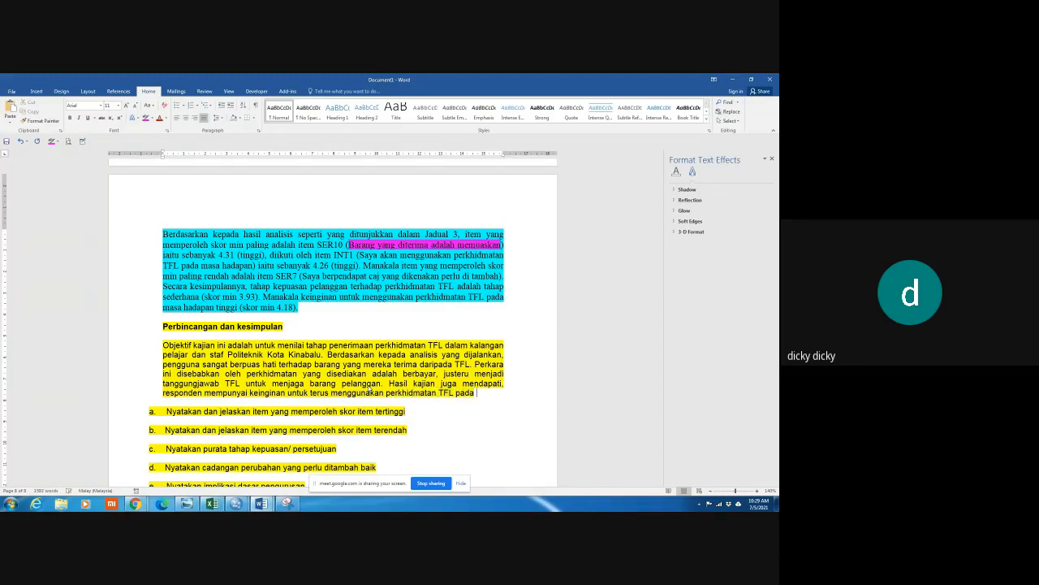
{"action": "type", "text": "masa hadapa"}
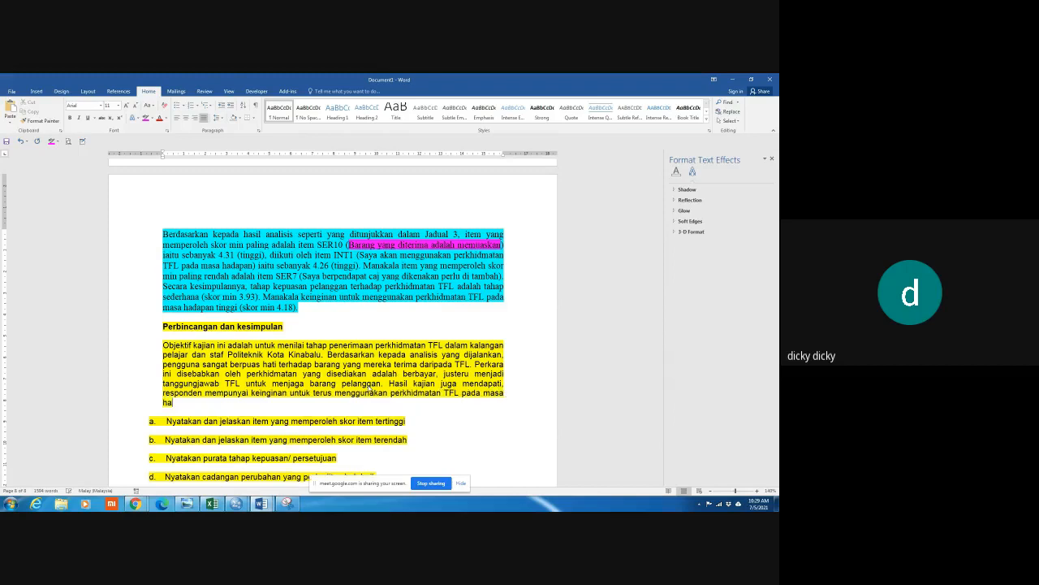
{"action": "type", "text": "n k"}
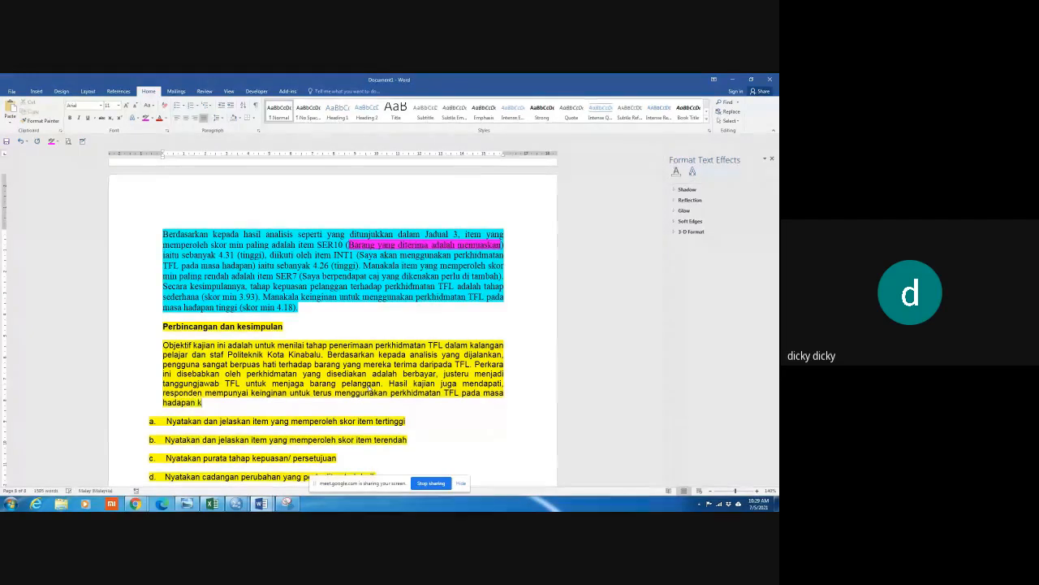
Extend the "Hasil kajian" sentence with the reason "kerana kemungkin deisebabkan oleh banyak perkara"
{"action": "type", "text": "erana kemungina"}
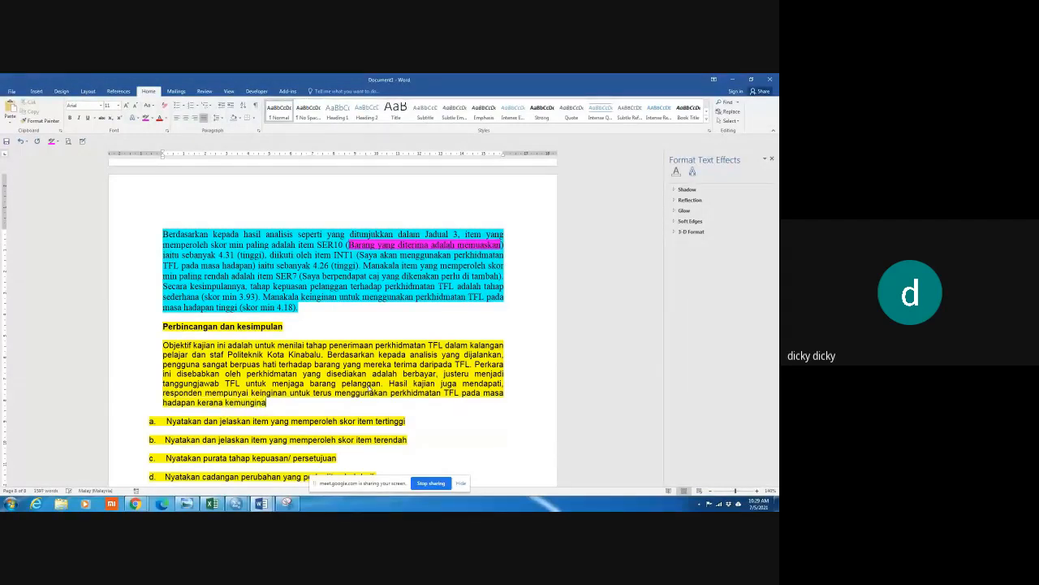
{"action": "key", "text": "BackSpace"}
{"action": "key", "text": "BackSpace"}
{"action": "type", "text": "kian"}
{"action": "key", "text": "BackSpace"}
{"action": "key", "text": "BackSpace"}
{"action": "key", "text": "BackSpace"}
{"action": "key", "text": "BackSpace"}
{"action": "type", "text": "in"}
{"action": "type", "text": " deisebabkan"}
{"action": "type", "text": " ol"}
{"action": "type", "text": "e"}
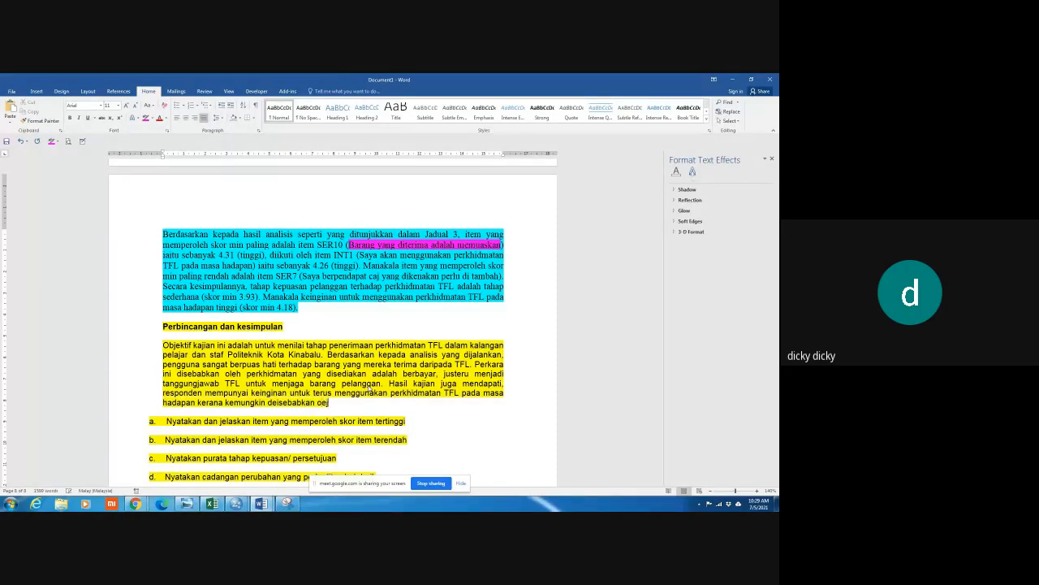
{"action": "key", "text": "BackSpace"}
{"action": "type", "text": "leh bn"}
{"action": "key", "text": "BackSpace"}
{"action": "type", "text": "anyak perka"}
{"action": "type", "text": "ra se"}
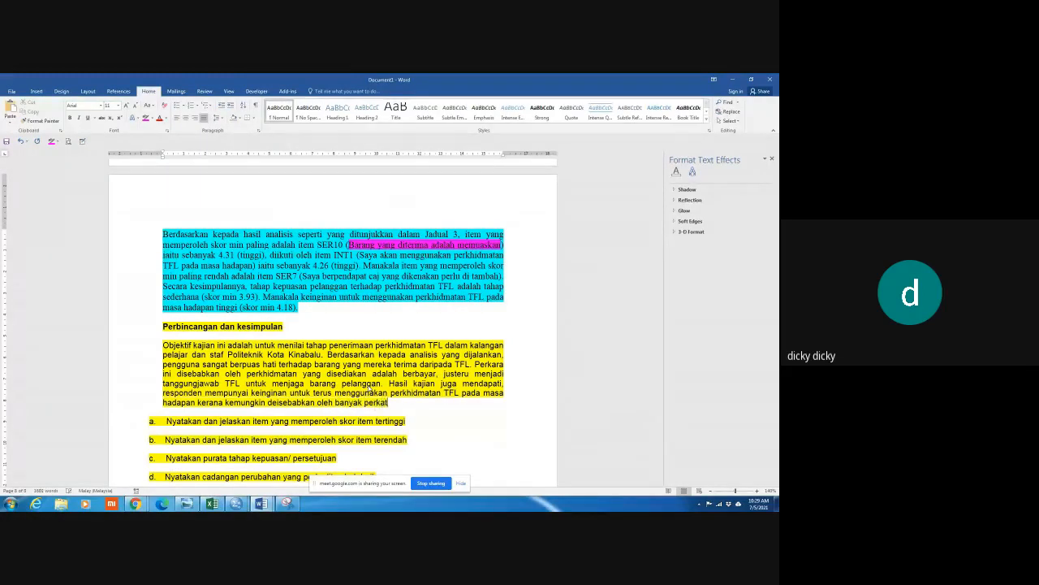
Finish the "Hasil kajian" sentence with "seperti berdekatan dengankediaman staf atau pelajar disamping perkhidmatan yang baik."
{"action": "type", "text": "perti berdekatan dengan"}
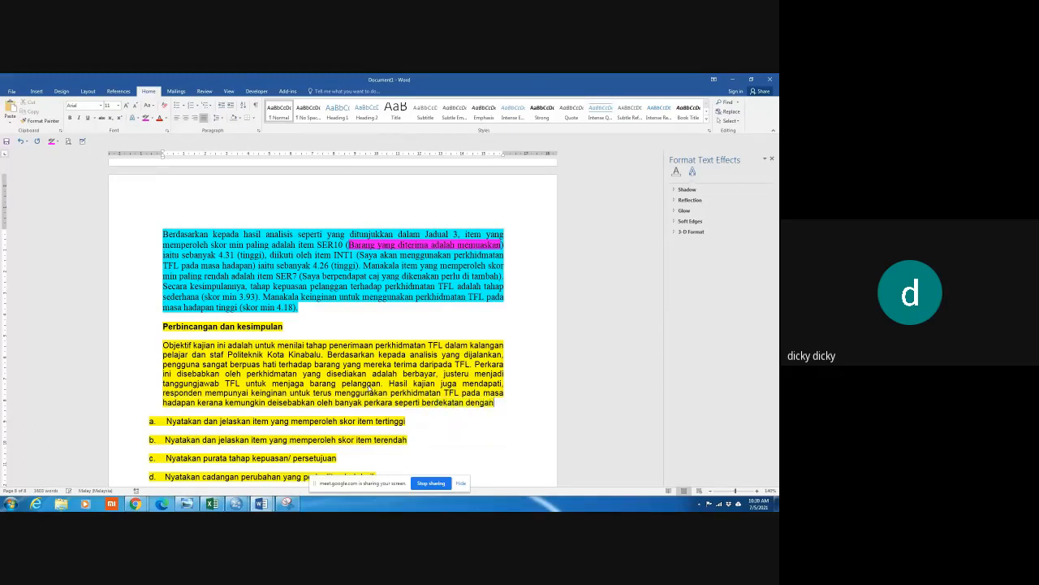
{"action": "type", "text": "kediaman"}
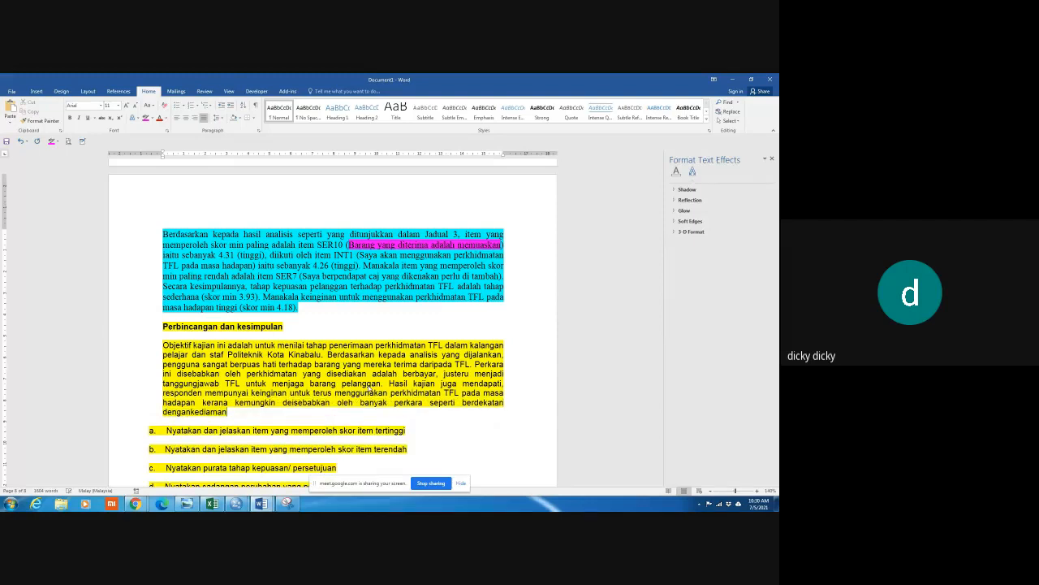
{"action": "type", "text": " staf ataiu"}
{"action": "key", "text": "BackSpace"}
{"action": "key", "text": "BackSpace"}
{"action": "type", "text": "u pelaja"}
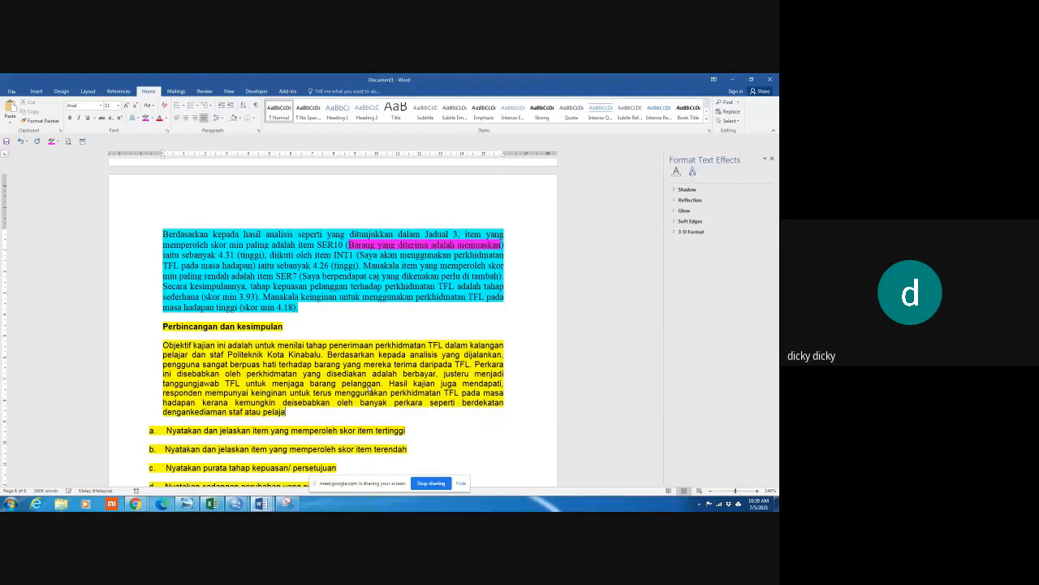
{"action": "type", "text": "r disamping perk"}
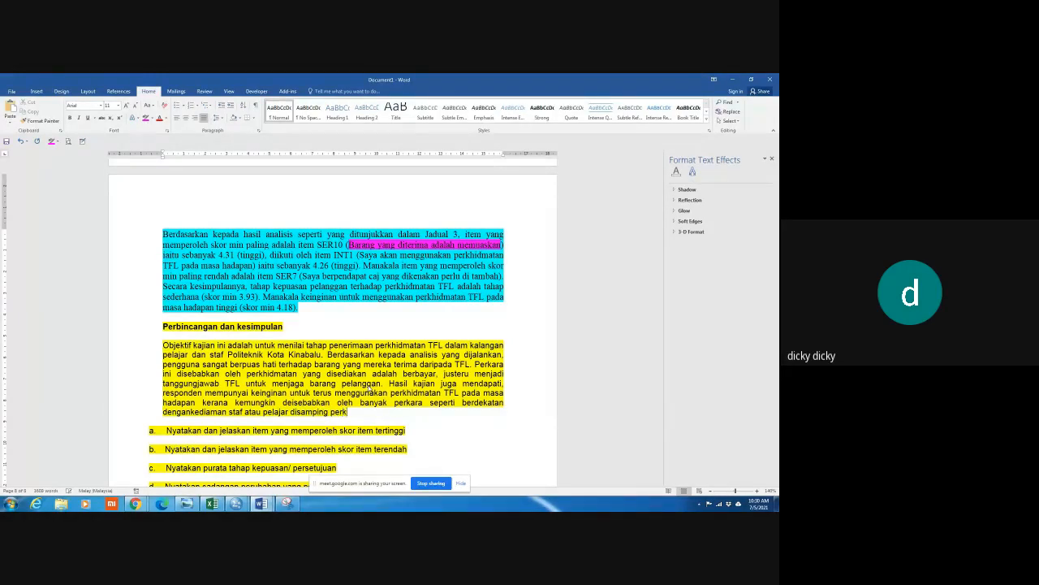
{"action": "type", "text": "hidmatan yang baik."}
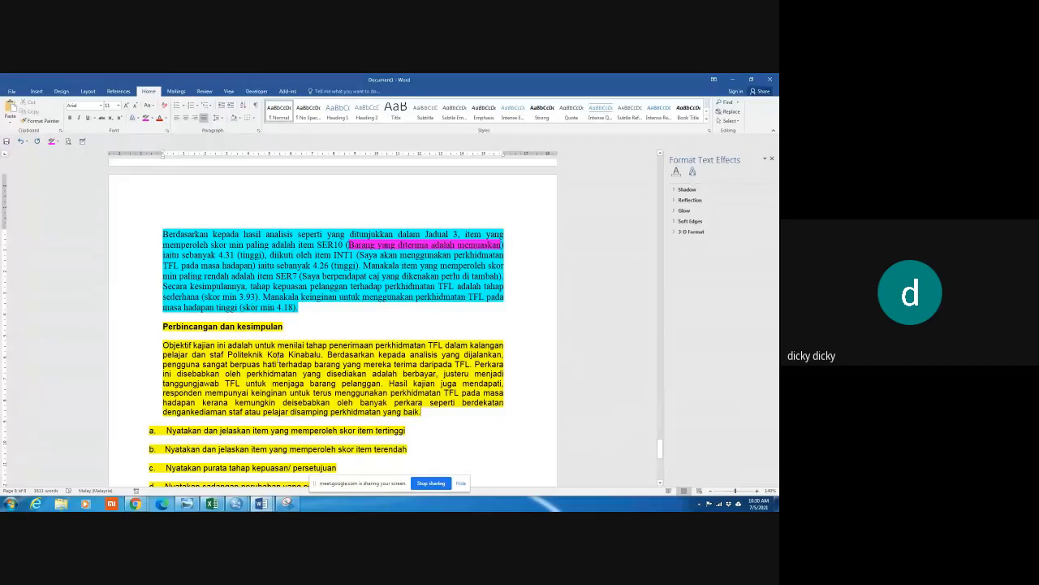
{"action": "left_click_drag", "start_coordinate": [163, 286], "coordinate": [311, 314]}
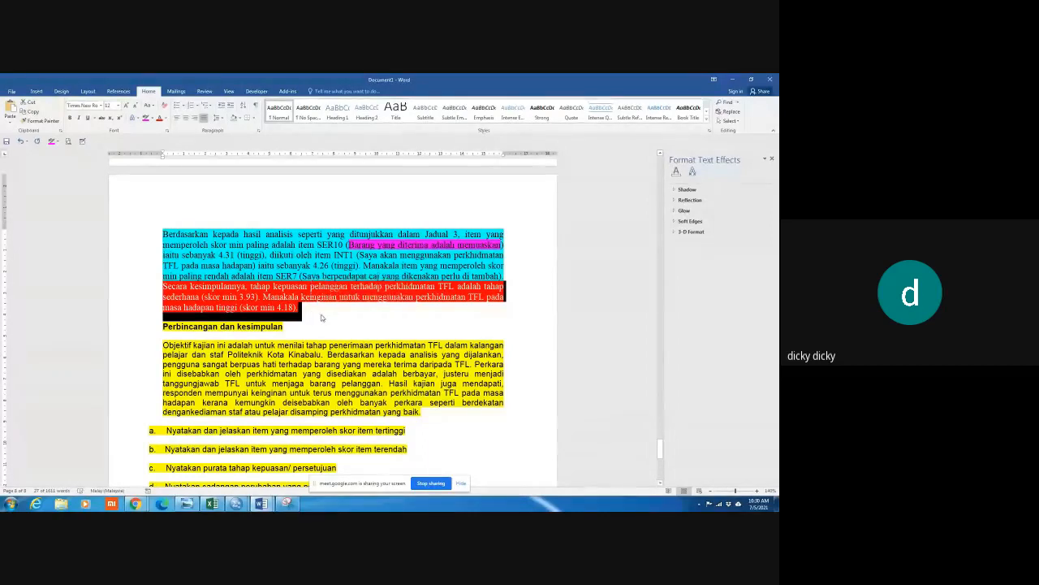
{"action": "left_click", "coordinate": [320, 317]}
{"action": "scroll", "coordinate": [263, 416], "scroll_direction": "down", "scroll_amount": 2}
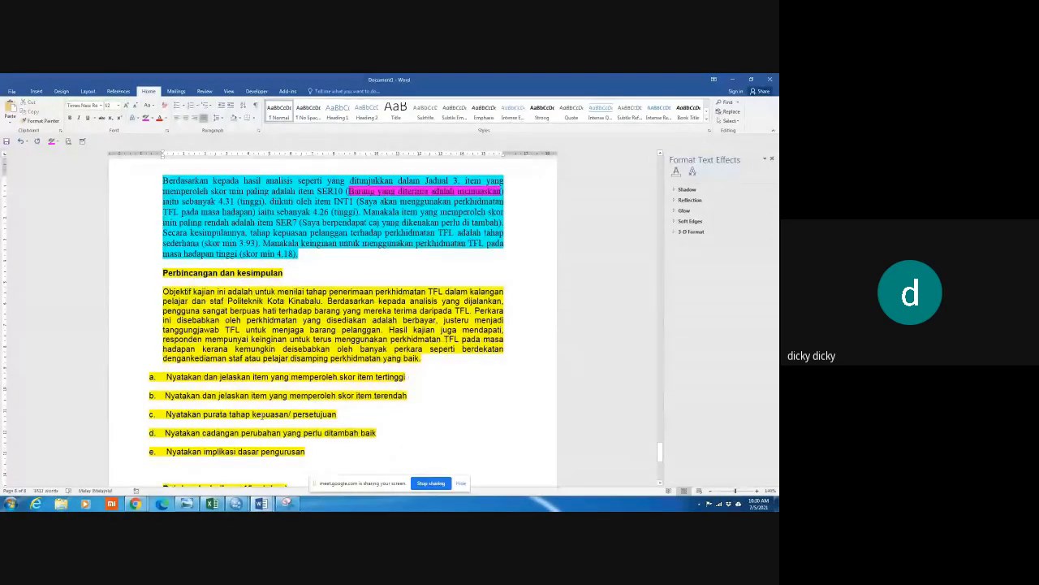
Review the item scores in Jadual 3 as background for the improvement suggestions called for in outline point d
{"action": "left_click", "coordinate": [138, 435]}
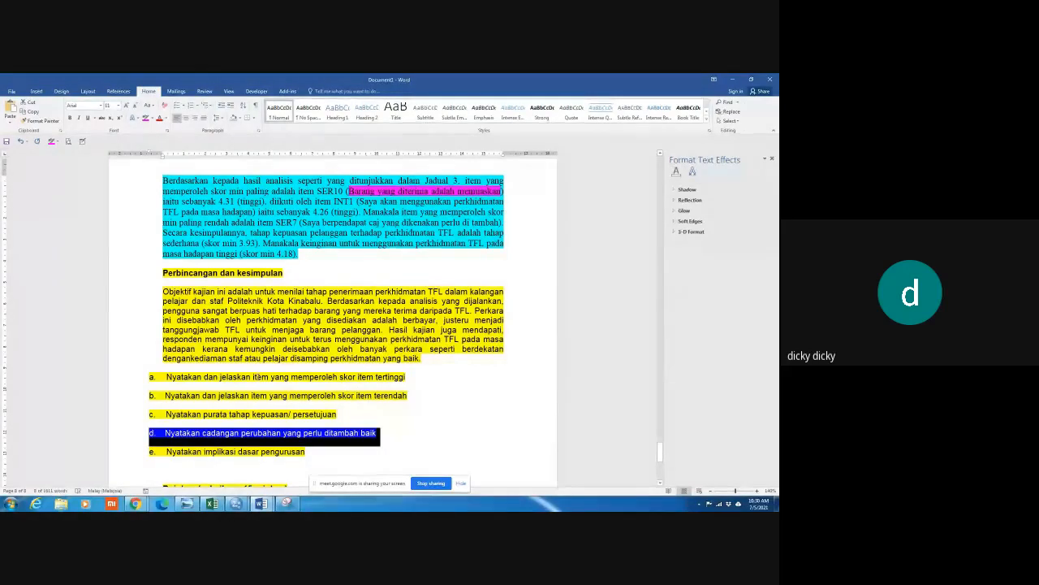
{"action": "scroll", "coordinate": [292, 337], "scroll_direction": "up", "scroll_amount": 6}
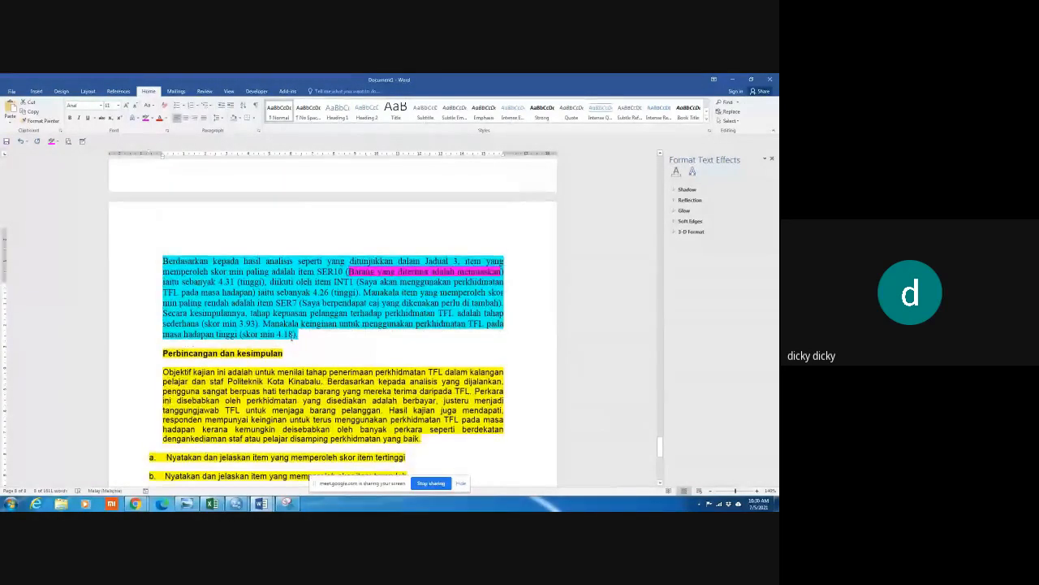
{"action": "scroll", "coordinate": [292, 337], "scroll_direction": "up", "scroll_amount": 10}
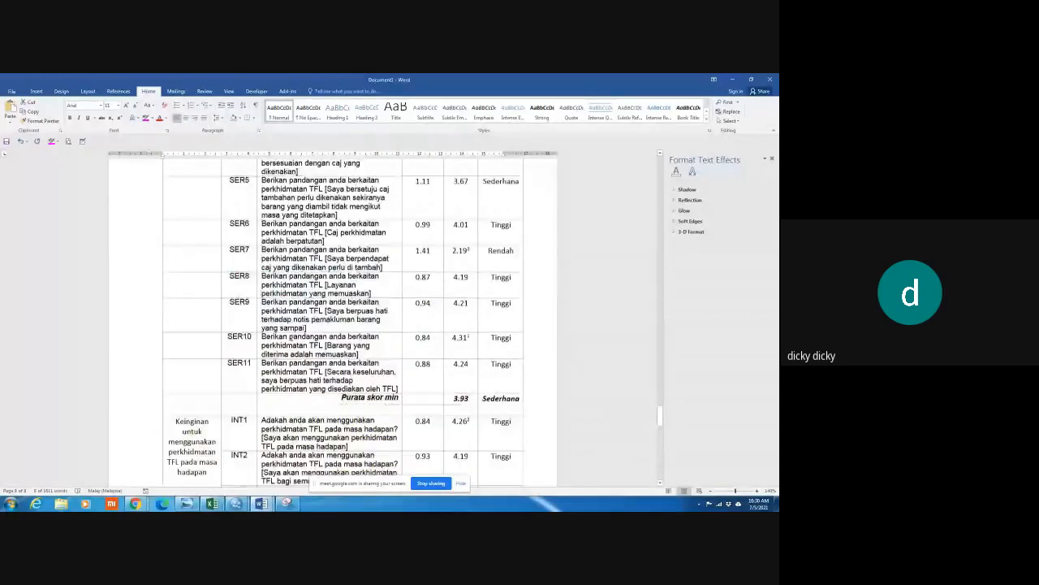
{"action": "scroll", "coordinate": [291, 337], "scroll_direction": "up", "scroll_amount": 2}
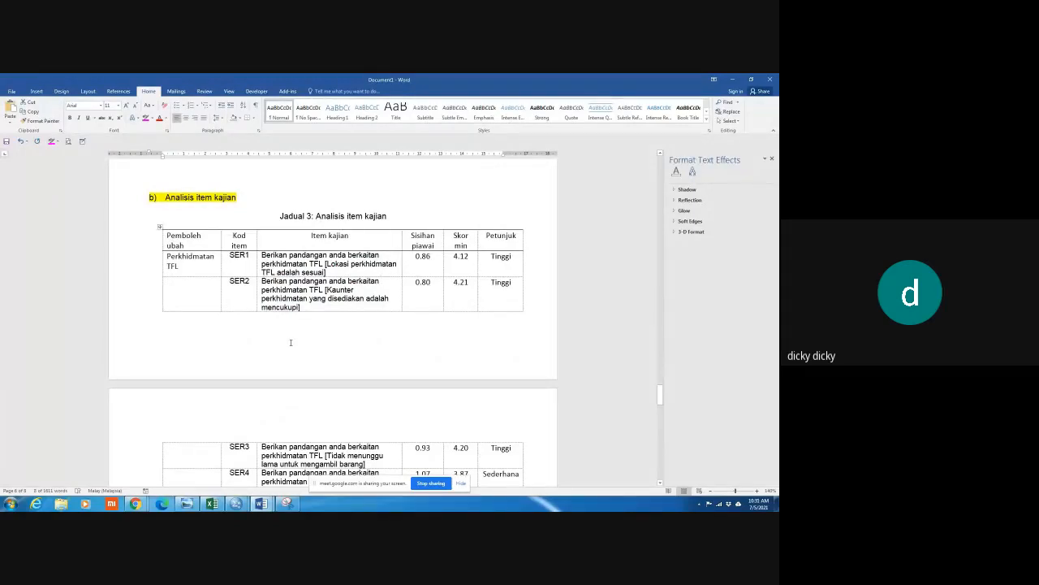
{"action": "scroll", "coordinate": [289, 342], "scroll_direction": "down", "scroll_amount": 3}
{"action": "scroll", "coordinate": [289, 348], "scroll_direction": "down", "scroll_amount": 10}
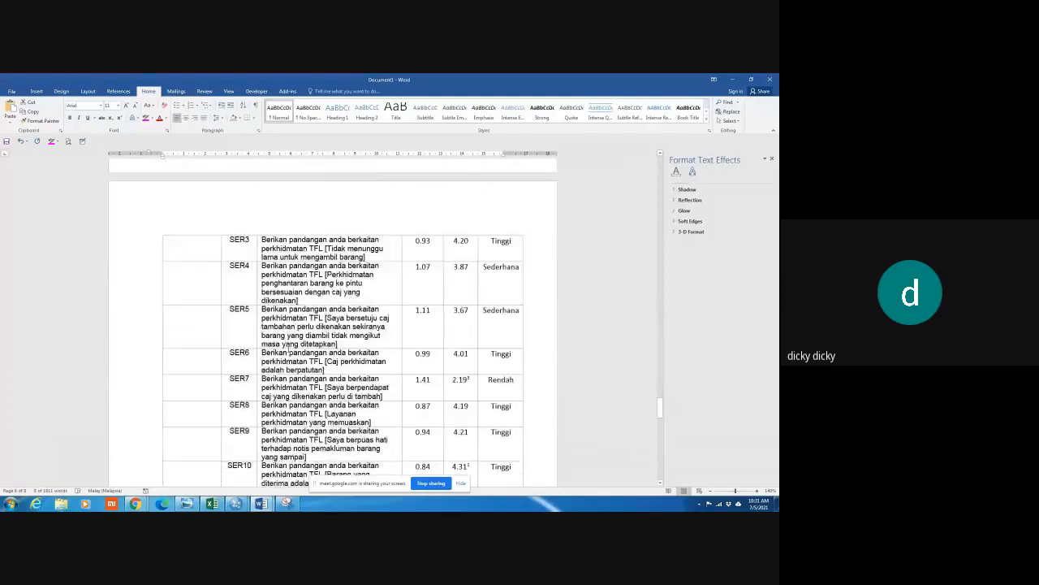
{"action": "scroll", "coordinate": [286, 353], "scroll_direction": "down", "scroll_amount": 2}
{"action": "scroll", "coordinate": [288, 349], "scroll_direction": "up", "scroll_amount": 5}
{"action": "scroll", "coordinate": [289, 350], "scroll_direction": "up", "scroll_amount": 1}
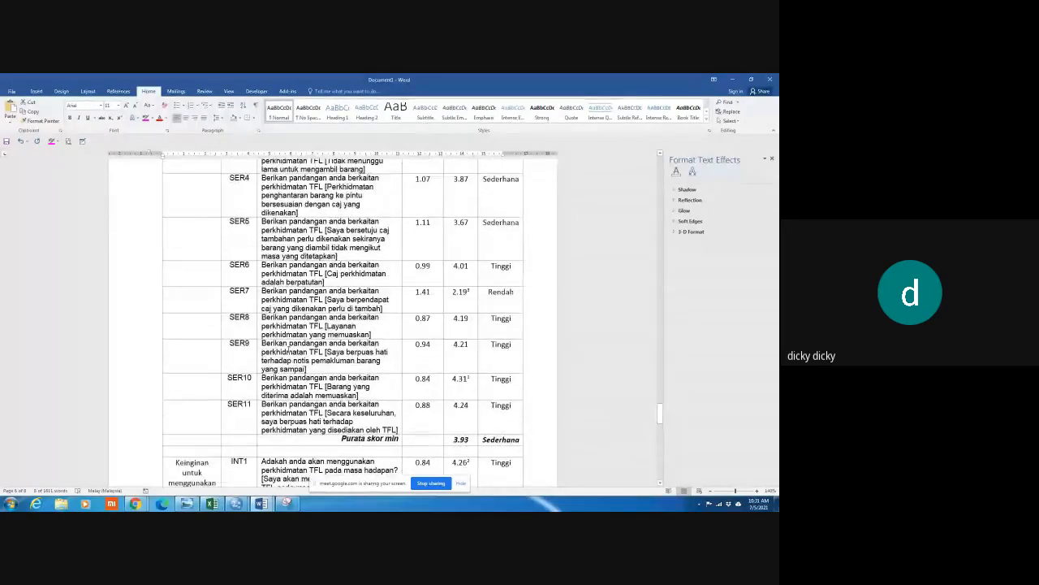
{"action": "scroll", "coordinate": [289, 350], "scroll_direction": "down", "scroll_amount": 7}
{"action": "scroll", "coordinate": [288, 350], "scroll_direction": "down", "scroll_amount": 6}
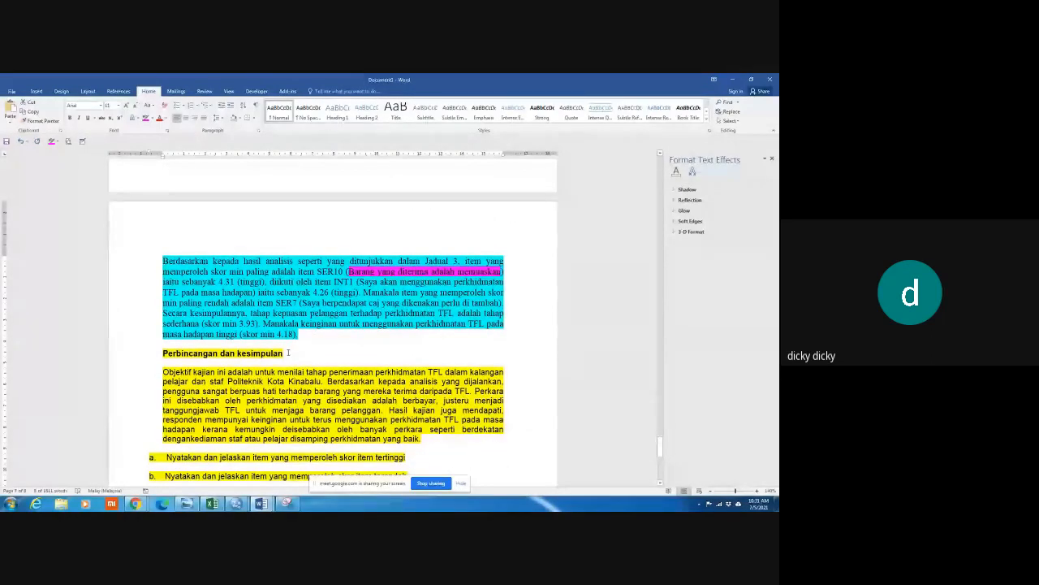
Reread the discussion paragraph and its outline points, and look back through Jadual 3 to the Rajah 3 chart
{"action": "left_click", "coordinate": [352, 272]}
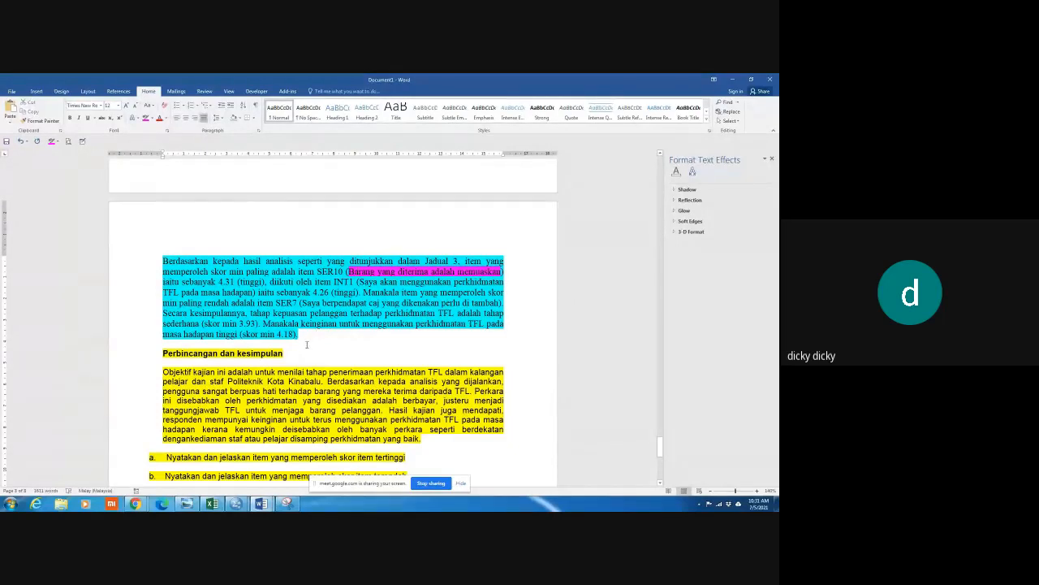
{"action": "scroll", "coordinate": [307, 345], "scroll_direction": "down", "scroll_amount": 1}
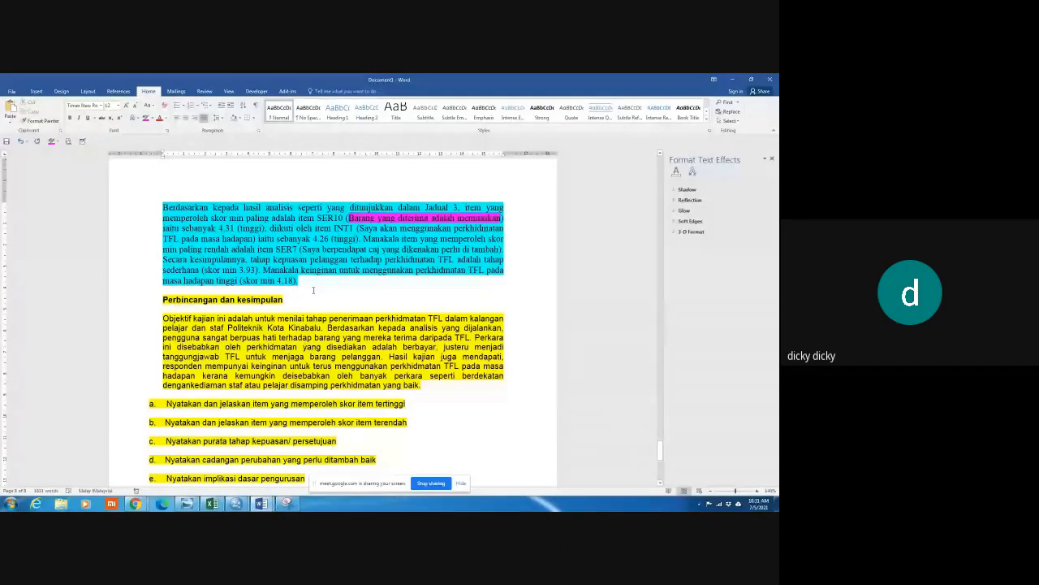
{"action": "scroll", "coordinate": [309, 327], "scroll_direction": "down", "scroll_amount": 2}
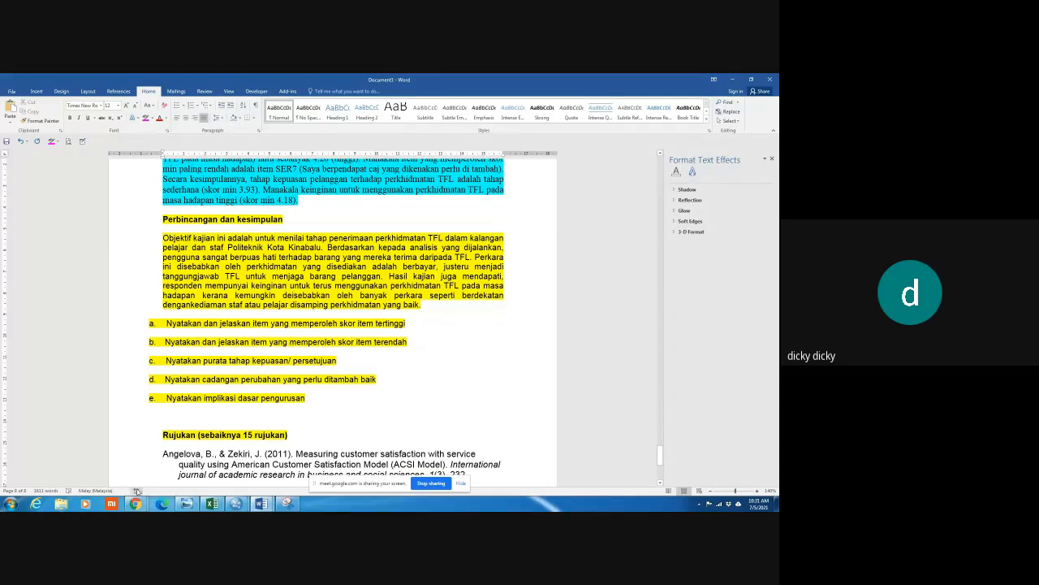
{"action": "mouse_move", "coordinate": [138, 505]}
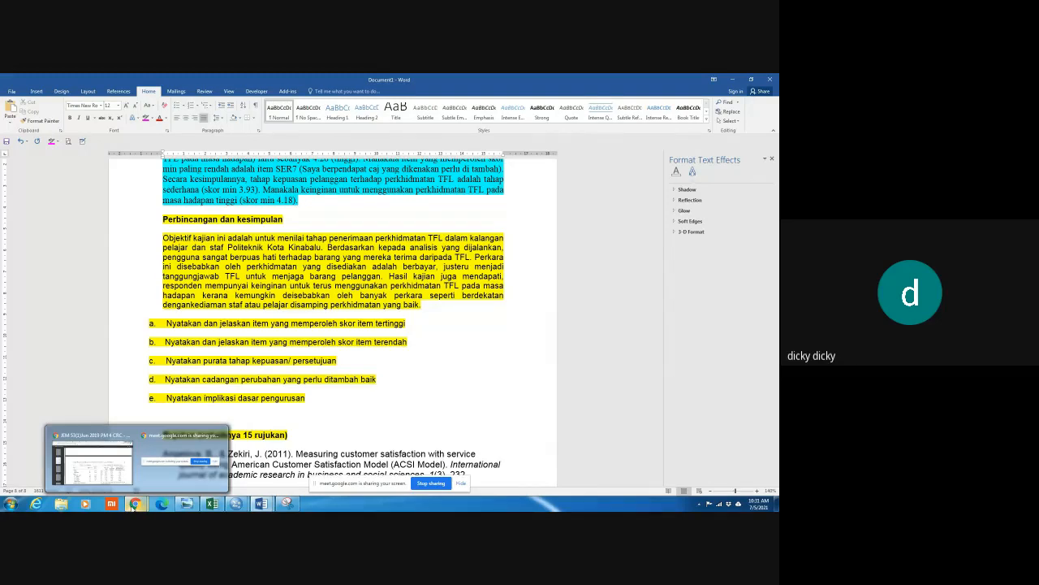
{"action": "left_click", "coordinate": [240, 391]}
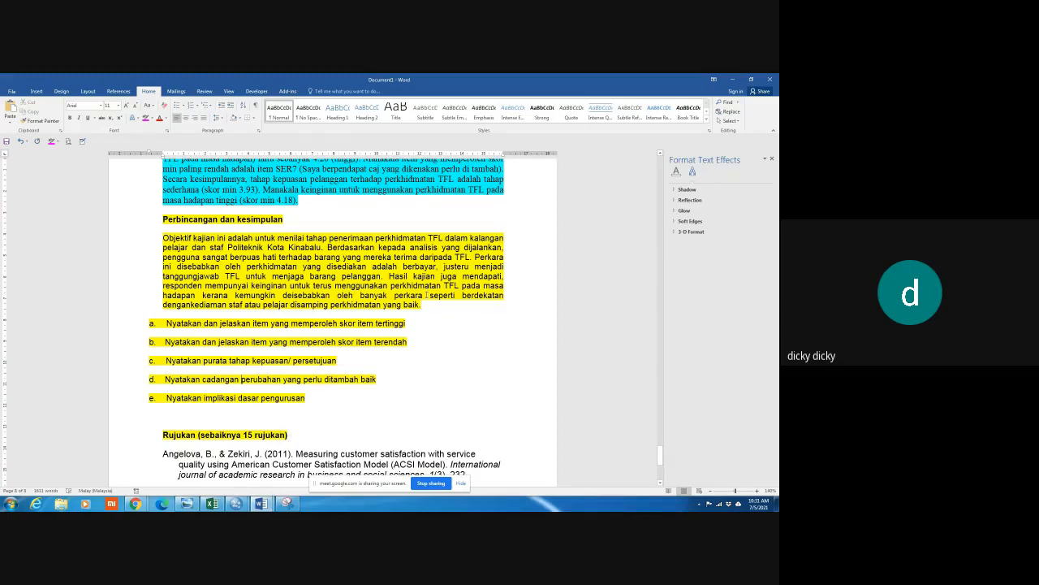
{"action": "scroll", "coordinate": [427, 294], "scroll_direction": "up", "scroll_amount": 8}
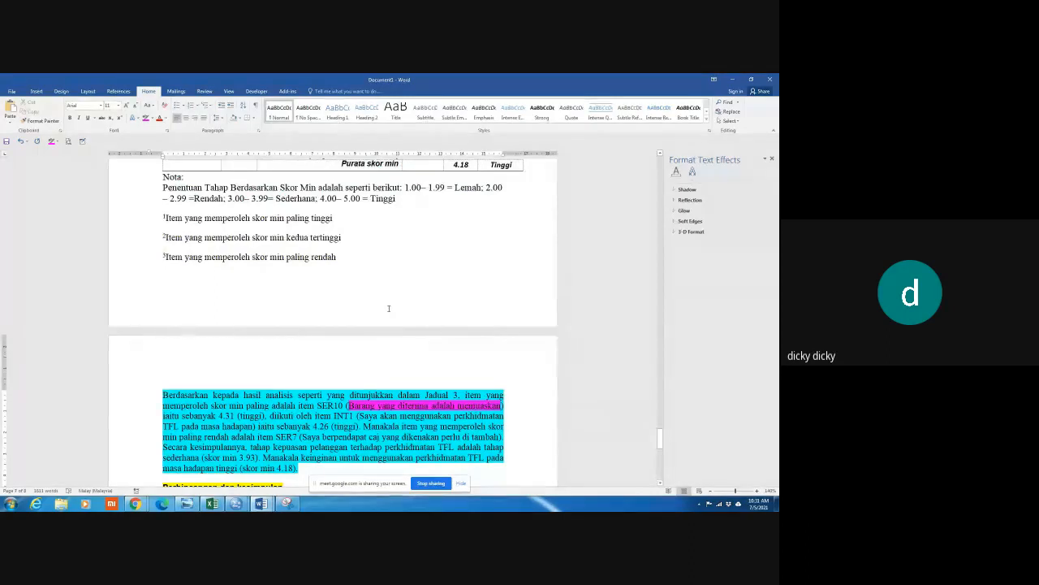
{"action": "scroll", "coordinate": [408, 304], "scroll_direction": "up", "scroll_amount": 5}
{"action": "scroll", "coordinate": [371, 320], "scroll_direction": "up", "scroll_amount": 15}
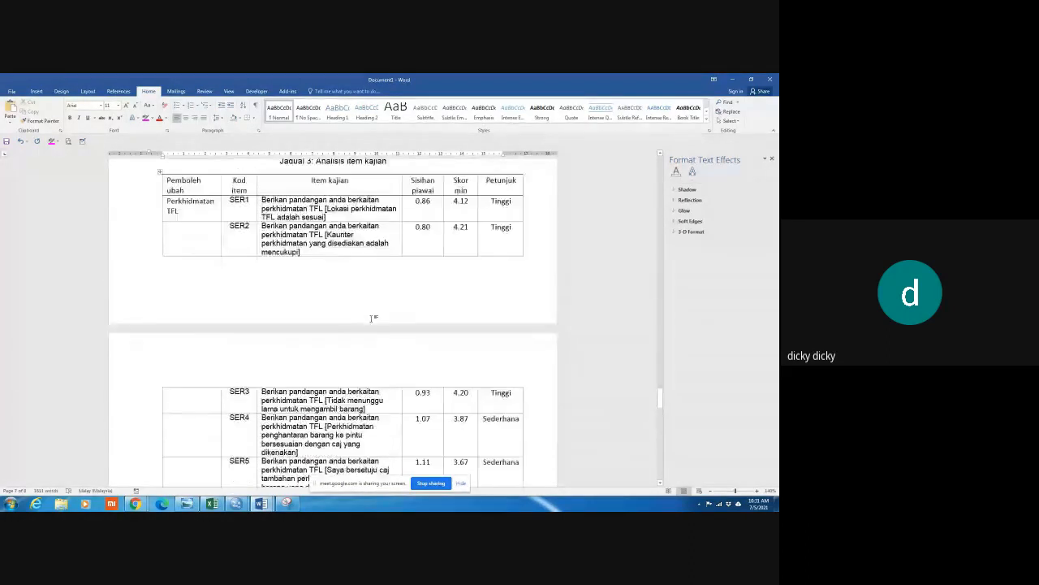
{"action": "scroll", "coordinate": [371, 320], "scroll_direction": "up", "scroll_amount": 4}
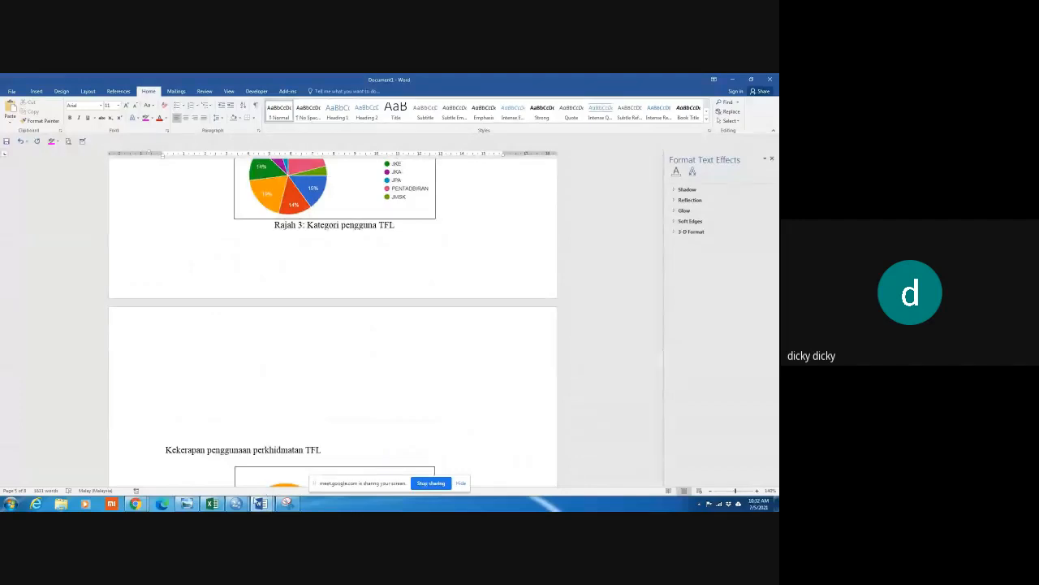
Switch to the Google Meet call in Chrome, hide the screen-sharing notice and admit the waiting participant
{"action": "mouse_move", "coordinate": [239, 505]}
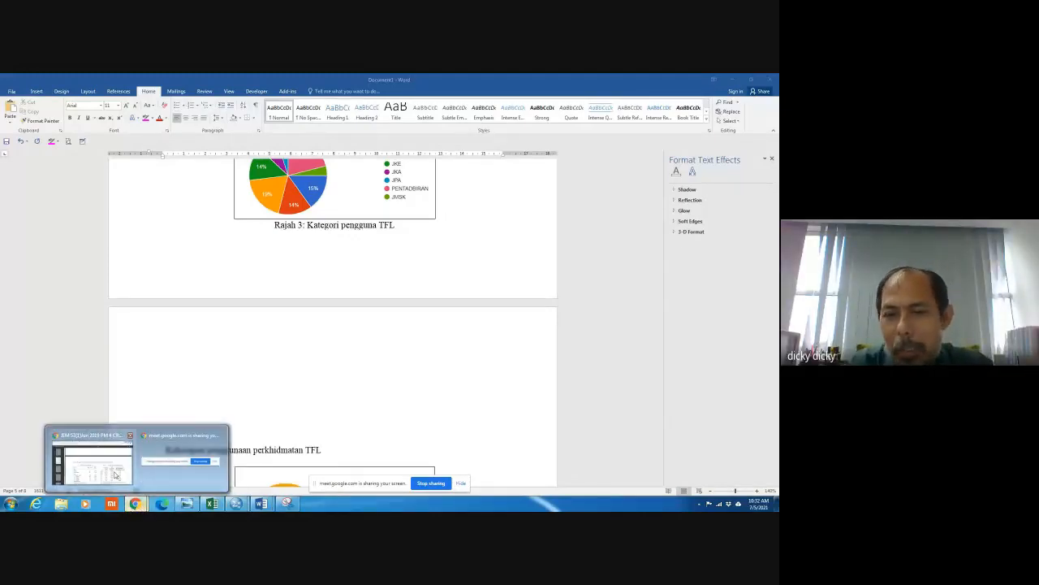
{"action": "left_click", "coordinate": [119, 479]}
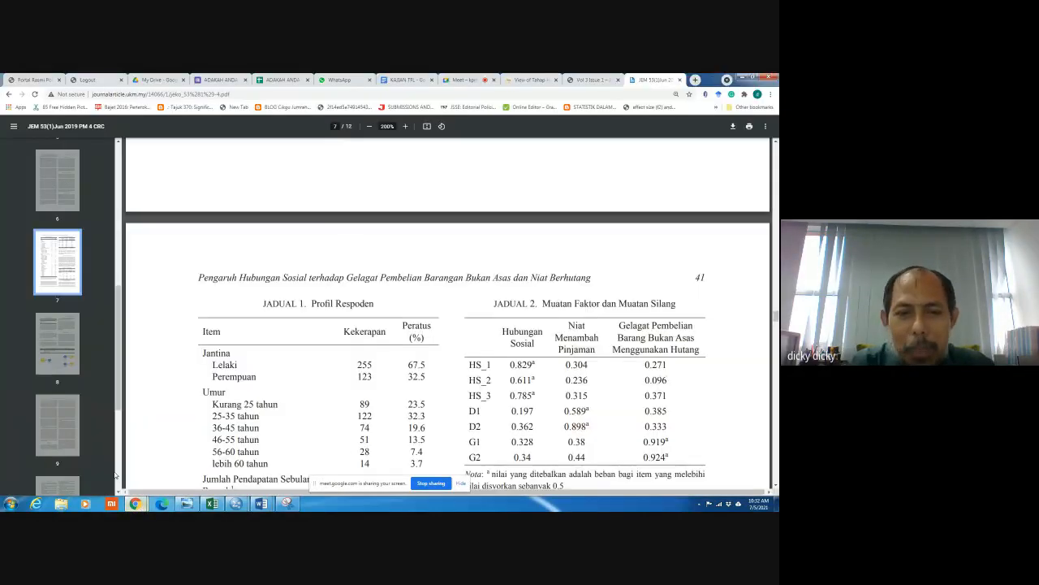
{"action": "left_click", "coordinate": [465, 79]}
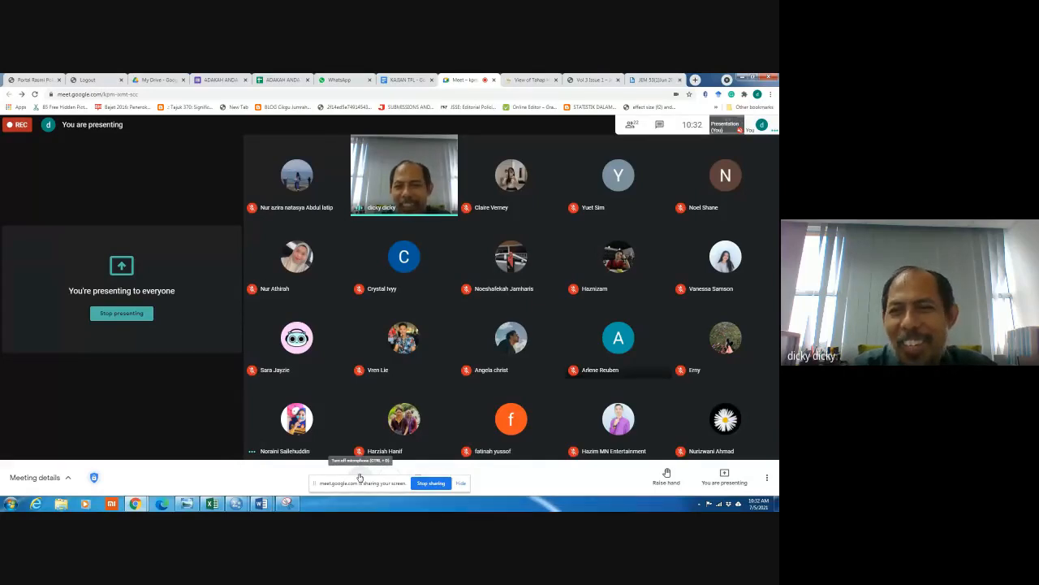
{"action": "left_click", "coordinate": [461, 483]}
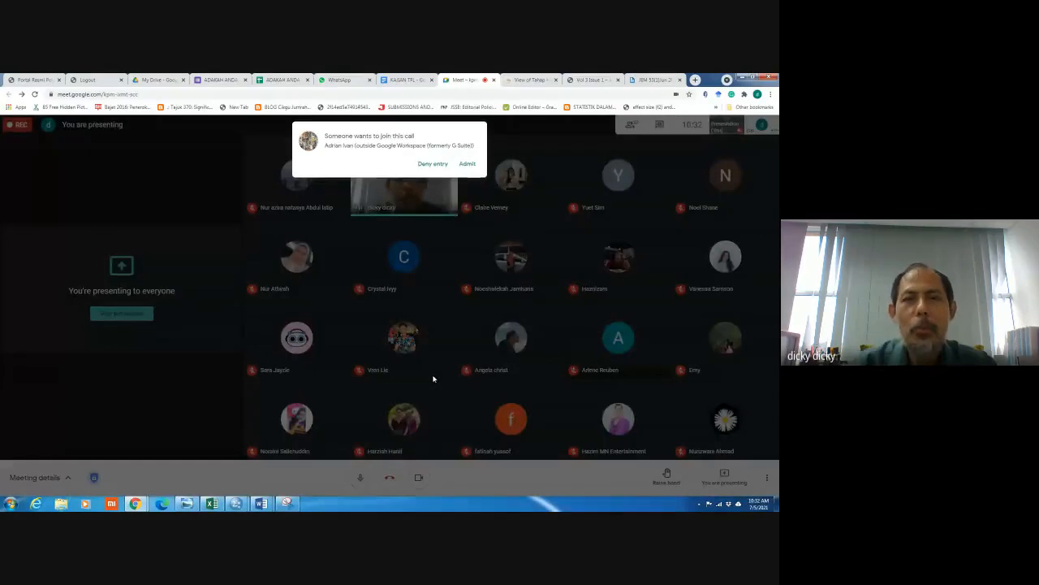
{"action": "left_click", "coordinate": [468, 164]}
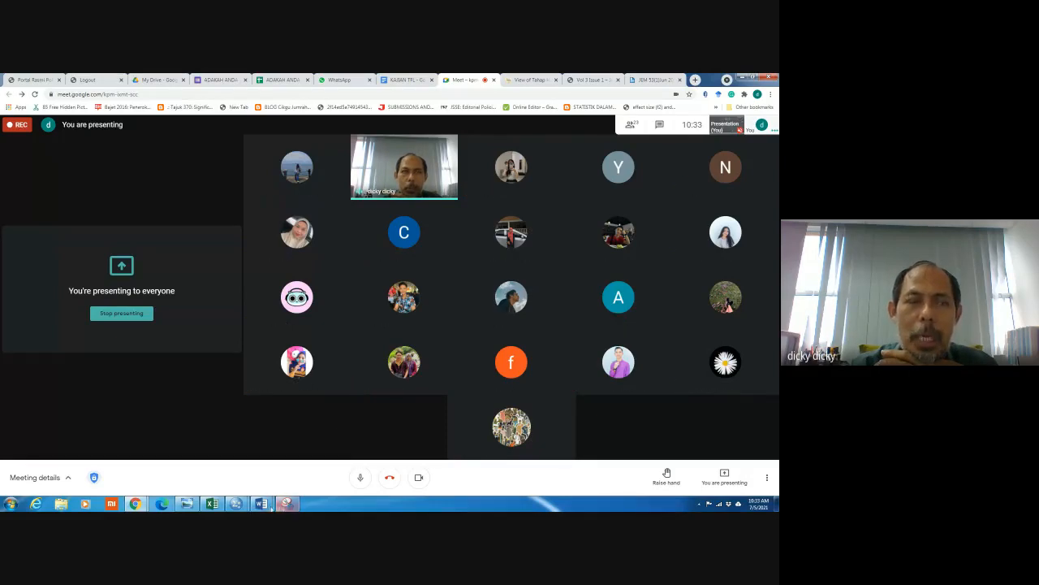
Switch to Document2 in Word to check the SER item mean and standard deviation rows, and return to the Meet call
{"action": "mouse_move", "coordinate": [252, 496]}
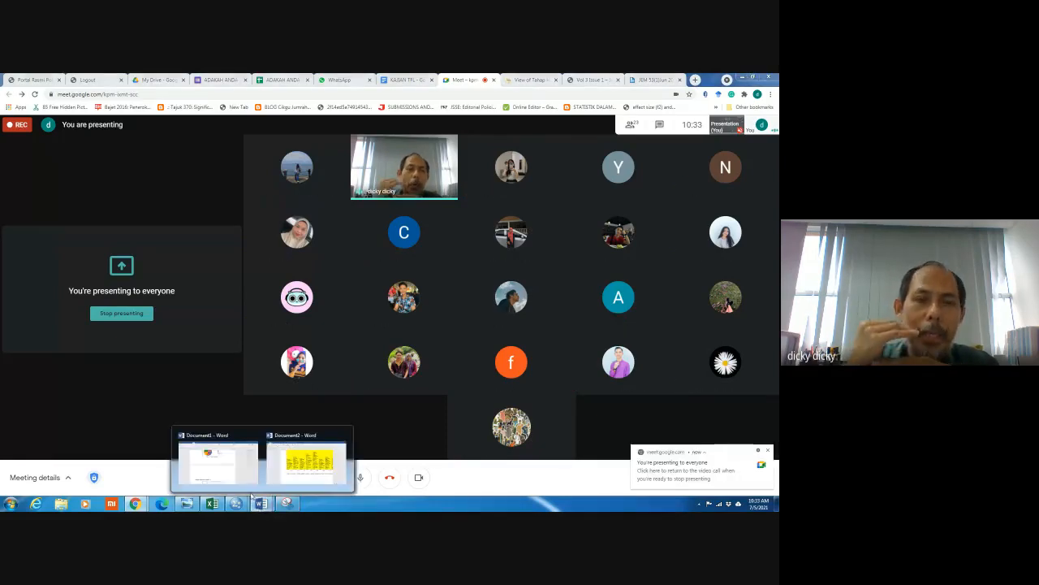
{"action": "left_click", "coordinate": [308, 467]}
{"action": "left_click", "coordinate": [308, 468]}
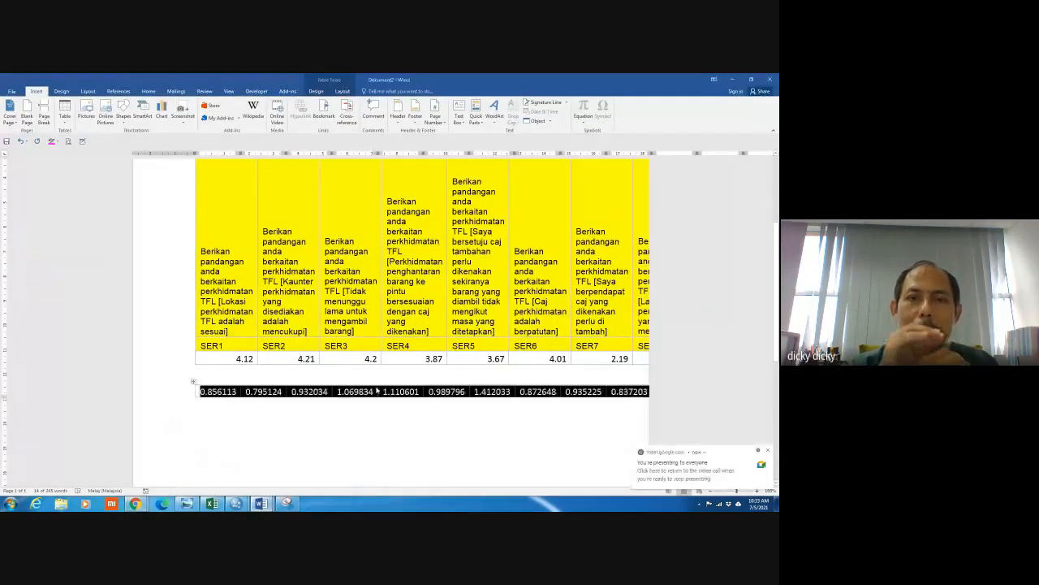
{"action": "scroll", "coordinate": [376, 391], "scroll_direction": "up", "scroll_amount": 4}
{"action": "scroll", "coordinate": [376, 389], "scroll_direction": "down", "scroll_amount": 3}
{"action": "scroll", "coordinate": [375, 390], "scroll_direction": "down", "scroll_amount": 5}
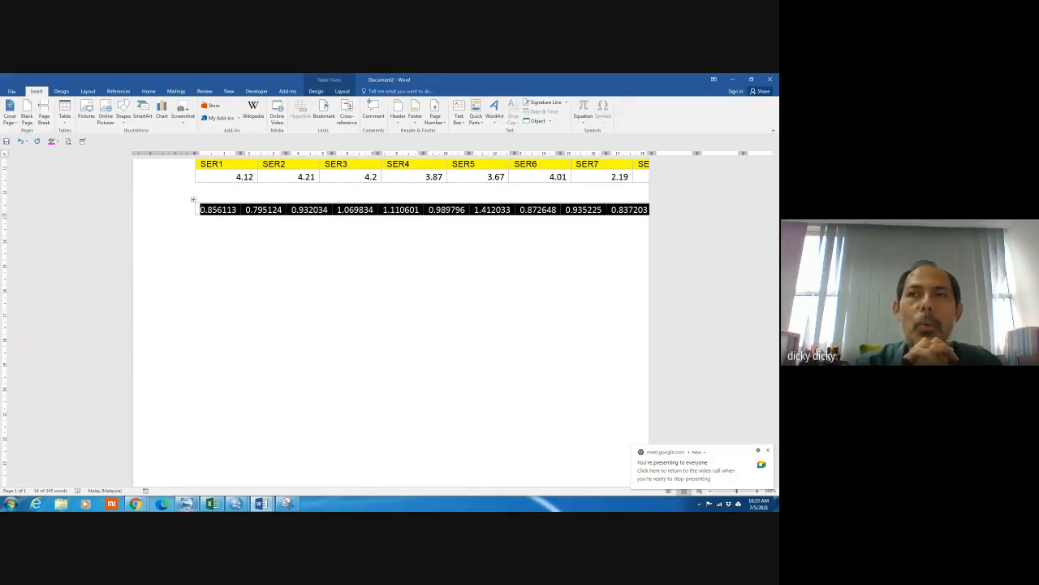
{"action": "mouse_move", "coordinate": [186, 506]}
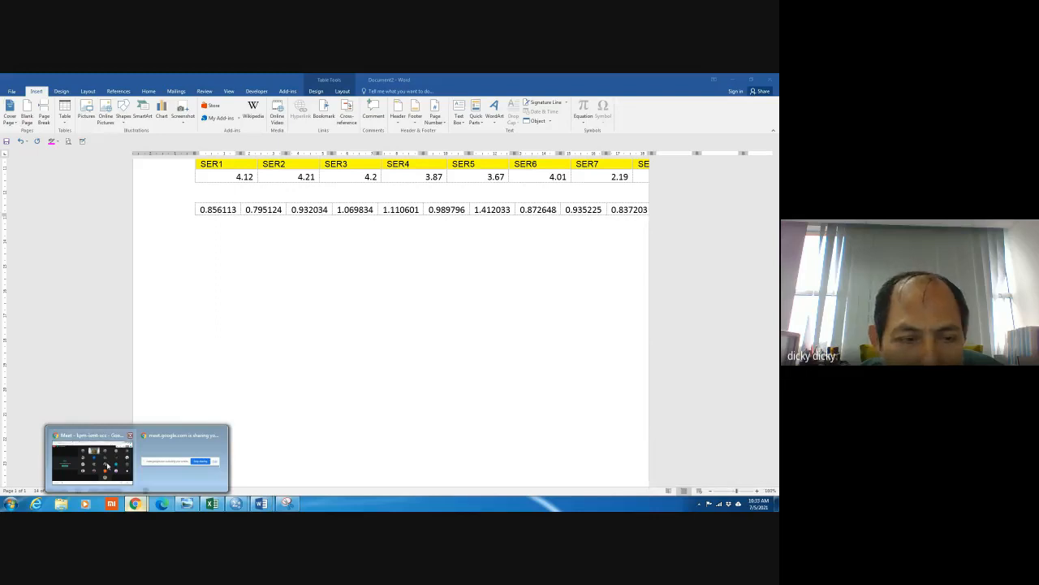
{"action": "left_click", "coordinate": [106, 465]}
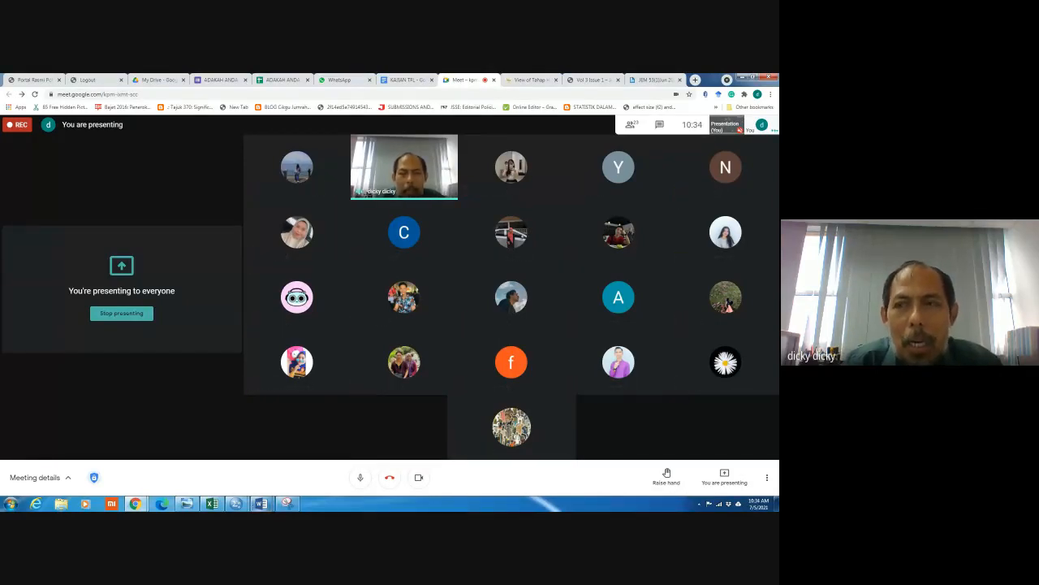
Switch to Document1 in Word, centre the Jadual 2 score interpretation table on the page and widen its Skor min and Tafsiran columns
{"action": "mouse_move", "coordinate": [270, 505]}
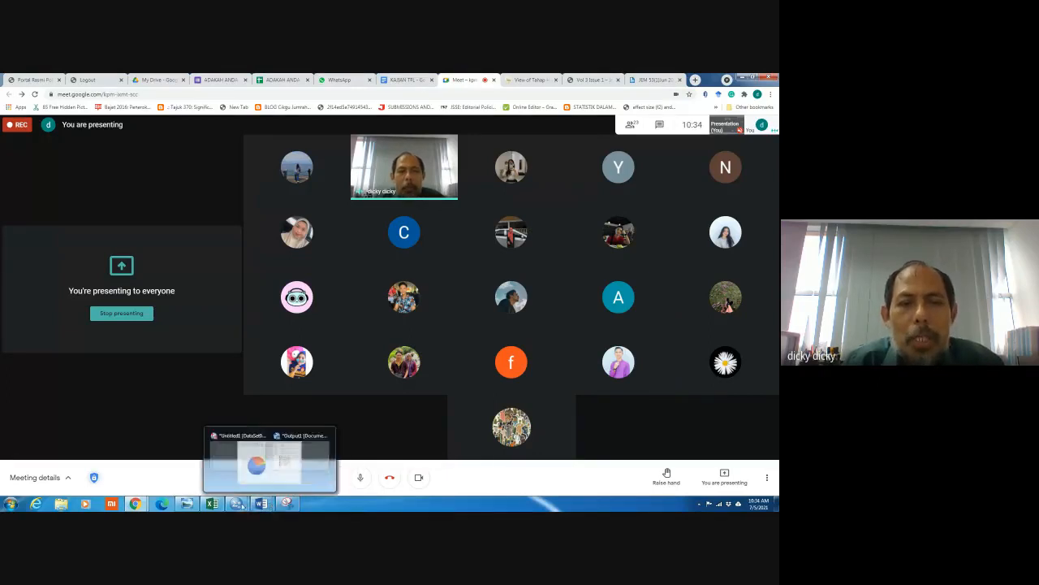
{"action": "left_click", "coordinate": [220, 475]}
{"action": "scroll", "coordinate": [340, 409], "scroll_direction": "up", "scroll_amount": 20}
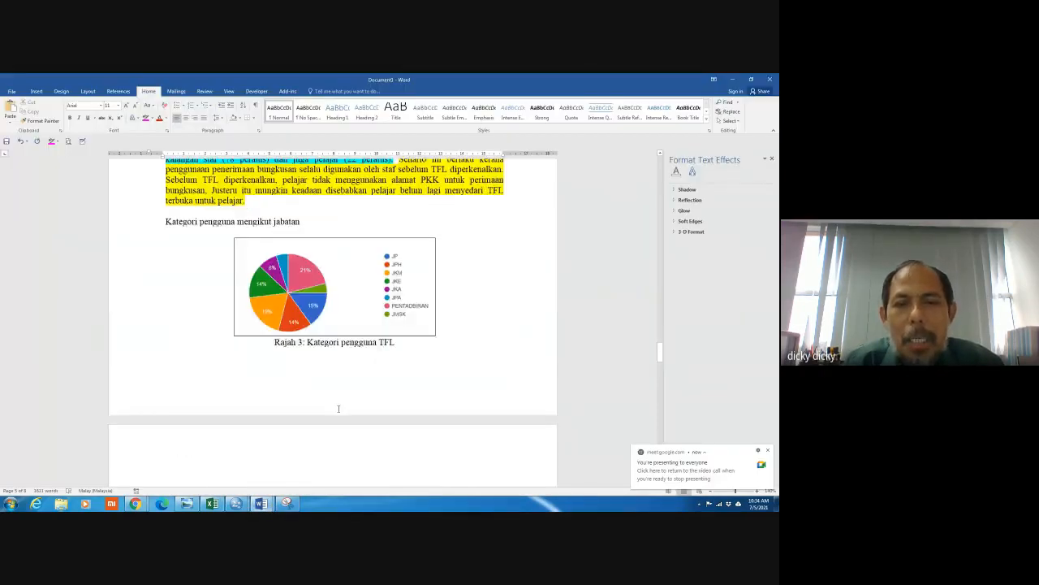
{"action": "scroll", "coordinate": [339, 408], "scroll_direction": "up", "scroll_amount": 20}
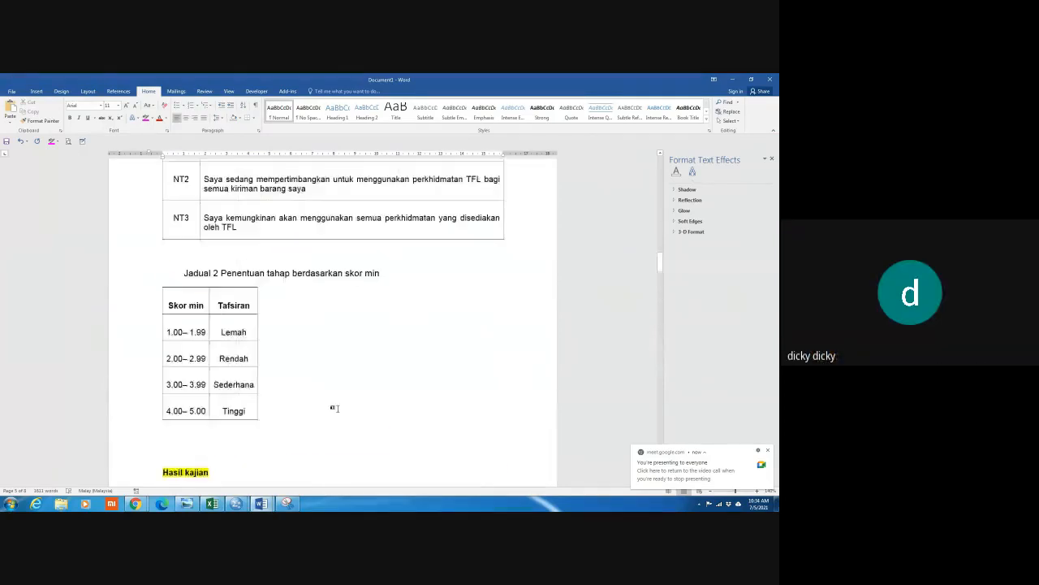
{"action": "scroll", "coordinate": [338, 412], "scroll_direction": "up", "scroll_amount": 5}
{"action": "scroll", "coordinate": [336, 410], "scroll_direction": "down", "scroll_amount": 15}
{"action": "scroll", "coordinate": [333, 408], "scroll_direction": "down", "scroll_amount": 5}
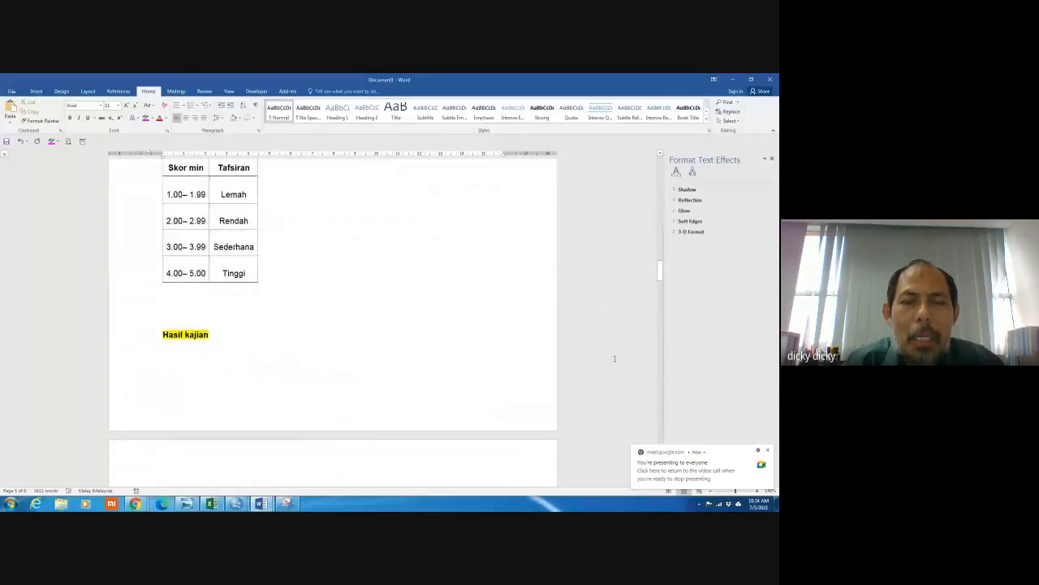
{"action": "scroll", "coordinate": [254, 294], "scroll_direction": "up", "scroll_amount": 3}
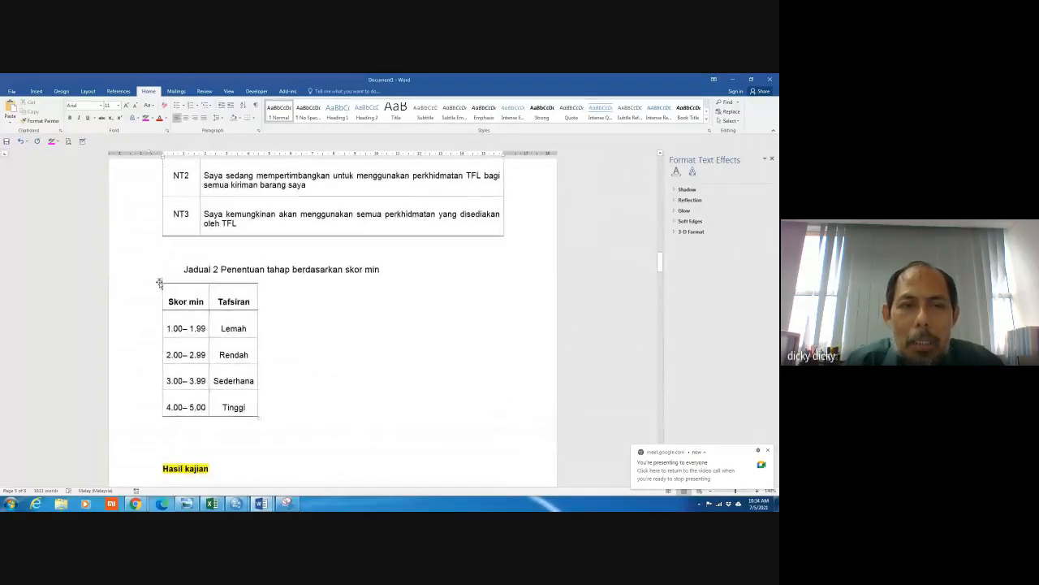
{"action": "left_click", "coordinate": [159, 281]}
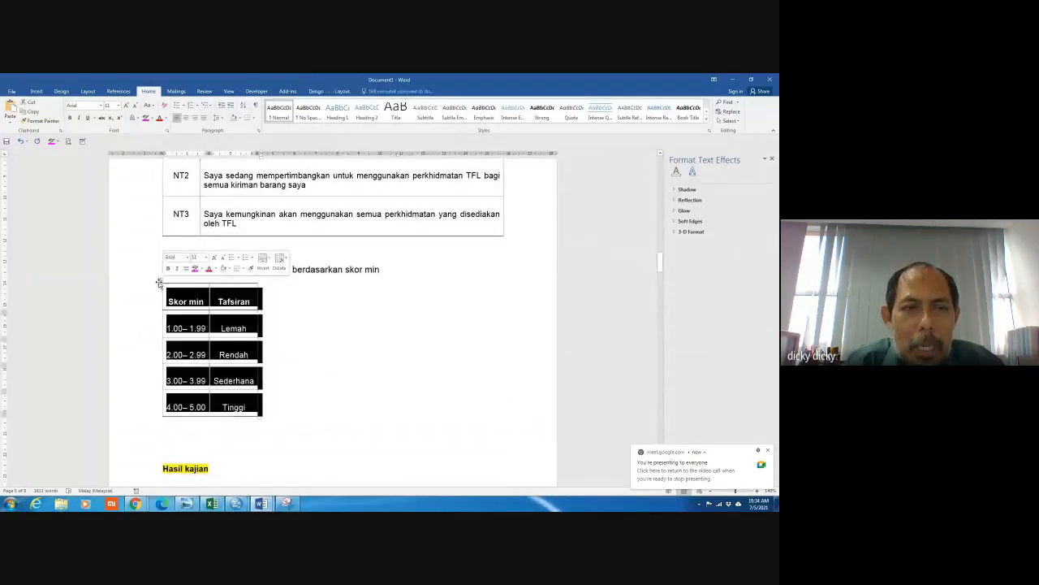
{"action": "left_click", "coordinate": [184, 119]}
{"action": "left_click_drag", "start_coordinate": [332, 328], "coordinate": [492, 369]}
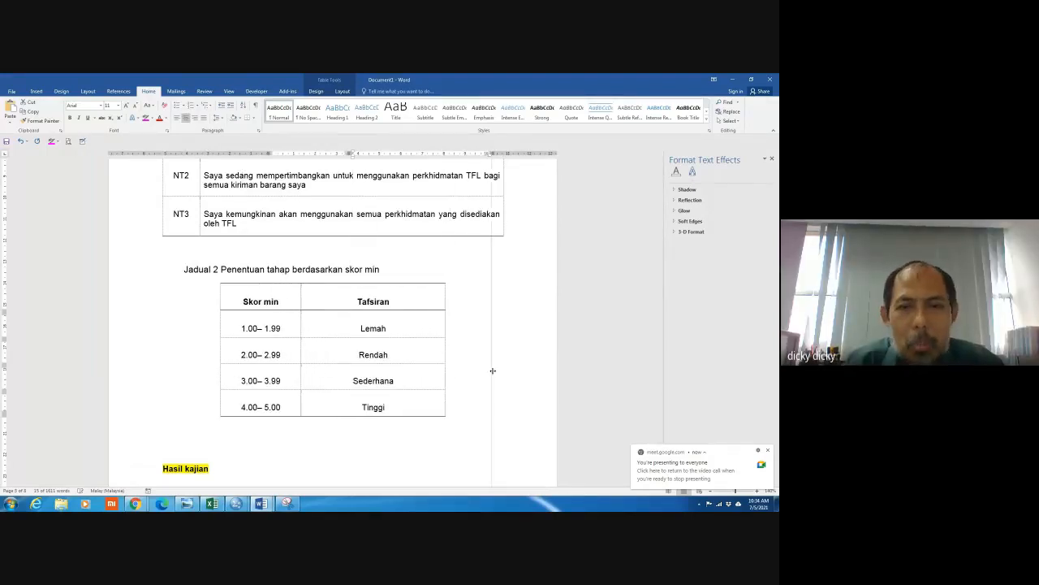
Try to extend the left edge of the Rendah row in Jadual 2 and adjust the column border, and undo the changes
{"action": "left_click", "coordinate": [220, 349]}
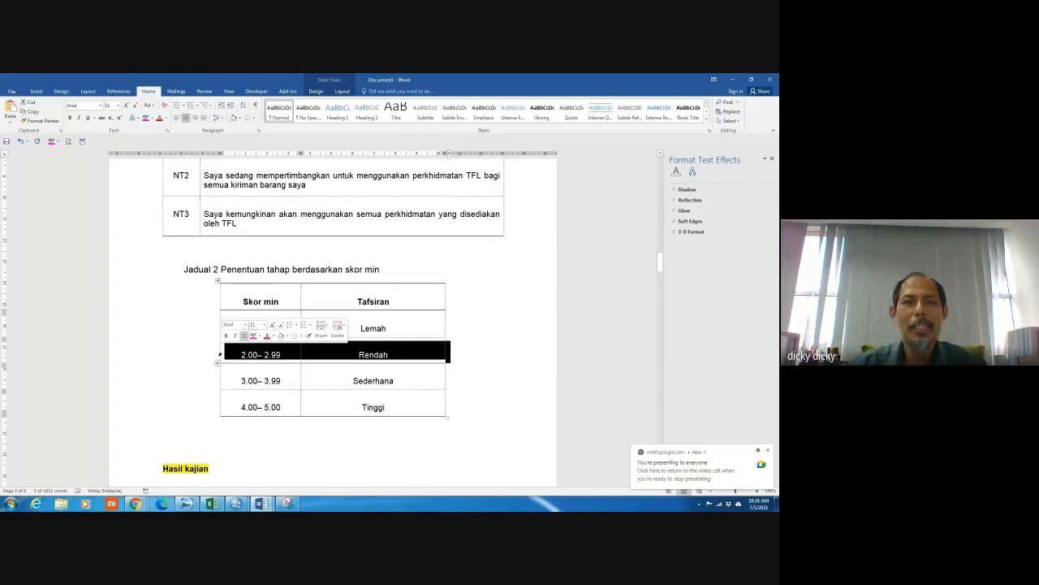
{"action": "left_click_drag", "start_coordinate": [219, 354], "coordinate": [205, 354]}
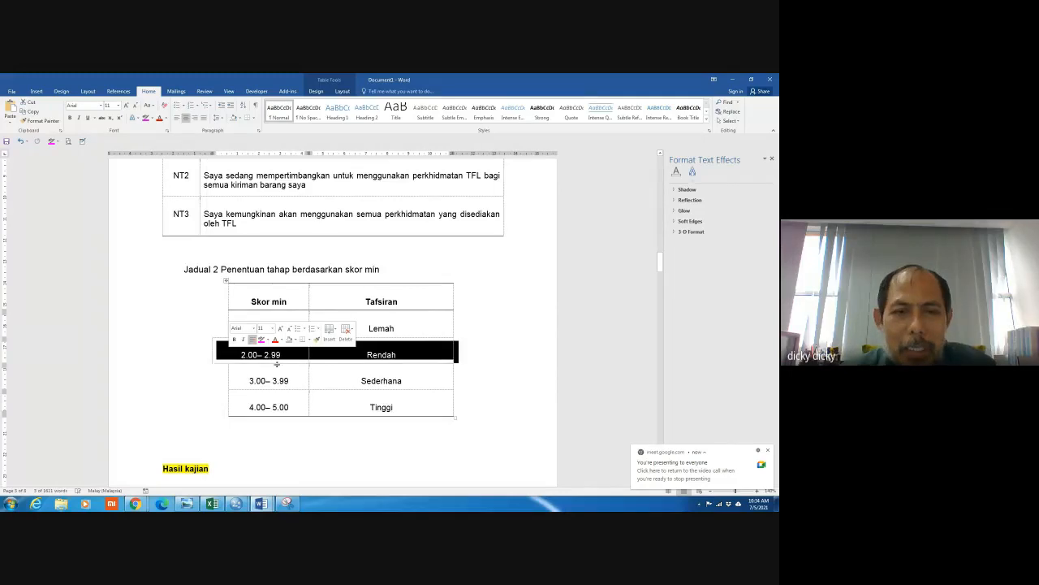
{"action": "left_click_drag", "start_coordinate": [307, 375], "coordinate": [324, 376]}
{"action": "left_click", "coordinate": [22, 141]}
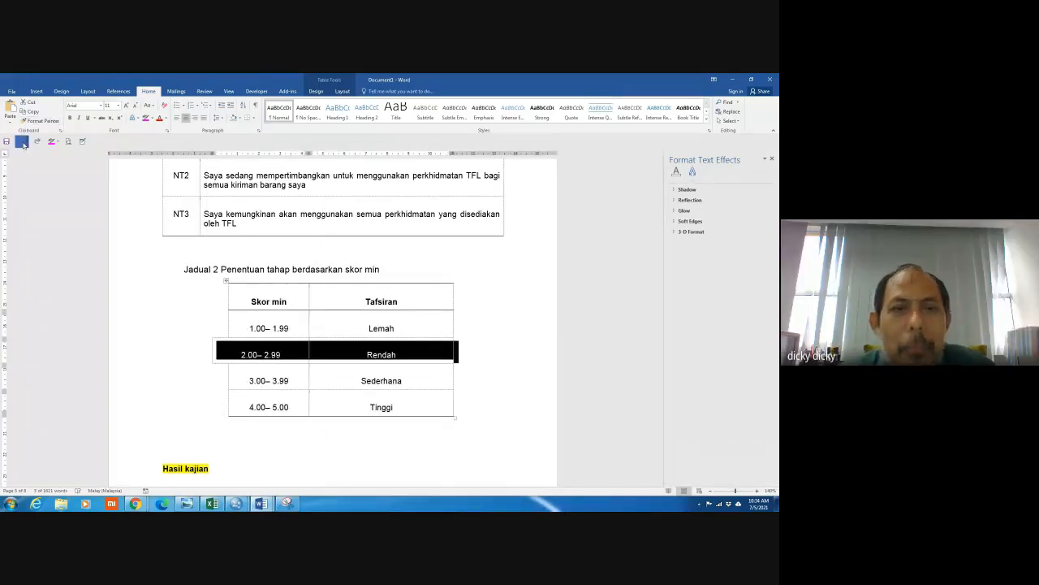
{"action": "left_click", "coordinate": [22, 142]}
{"action": "left_click", "coordinate": [479, 370]}
{"action": "scroll", "coordinate": [476, 371], "scroll_direction": "down", "scroll_amount": 3}
{"action": "scroll", "coordinate": [467, 373], "scroll_direction": "up", "scroll_amount": 3}
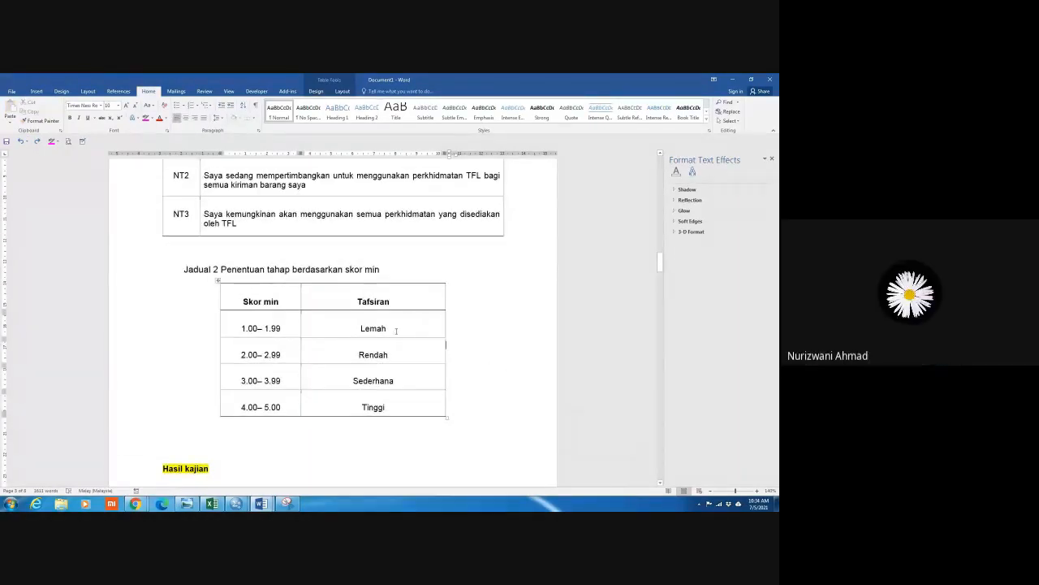